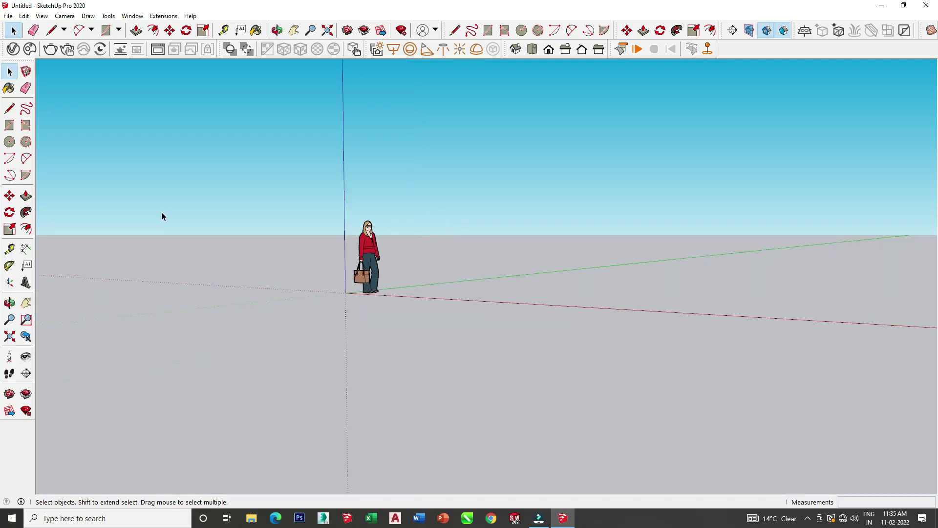
Step: Orbit around the empty new model and its default scale figure
mouse_move(163, 215)
middle_down()
mouse_move(274, 343)
mouse_move(304, 273)
mouse_move(287, 263)
middle_up()
Step: Delete the scale figure and set the model units to Decimal format in Feet
click(371, 279)
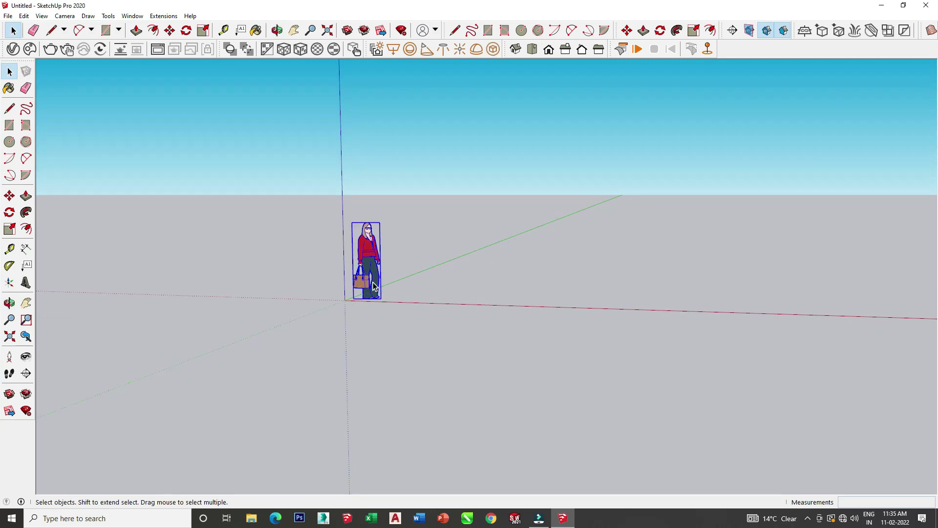
key(Delete)
click(108, 16)
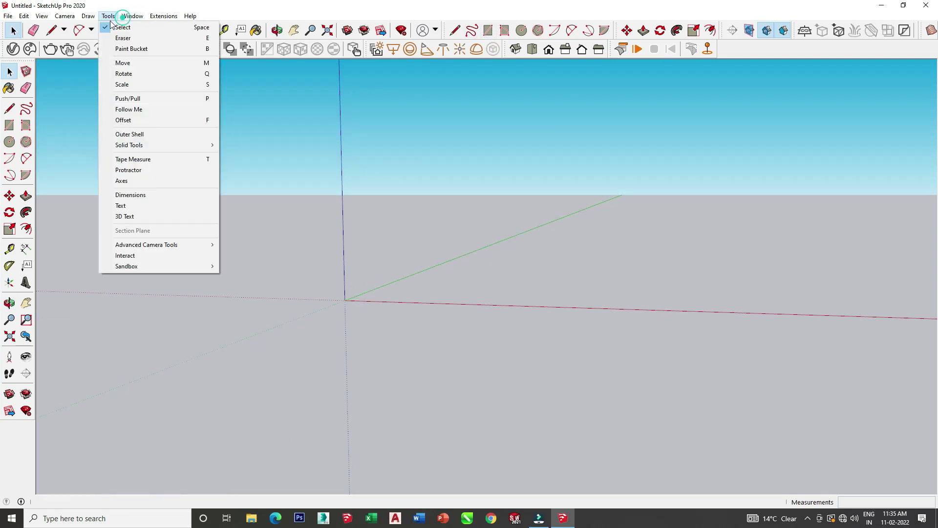
click(143, 63)
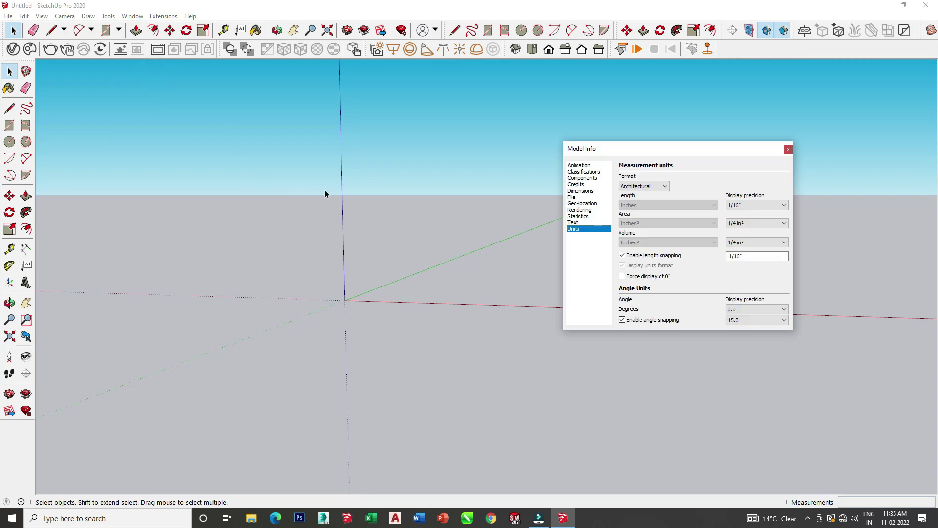
click(640, 186)
click(641, 200)
click(643, 204)
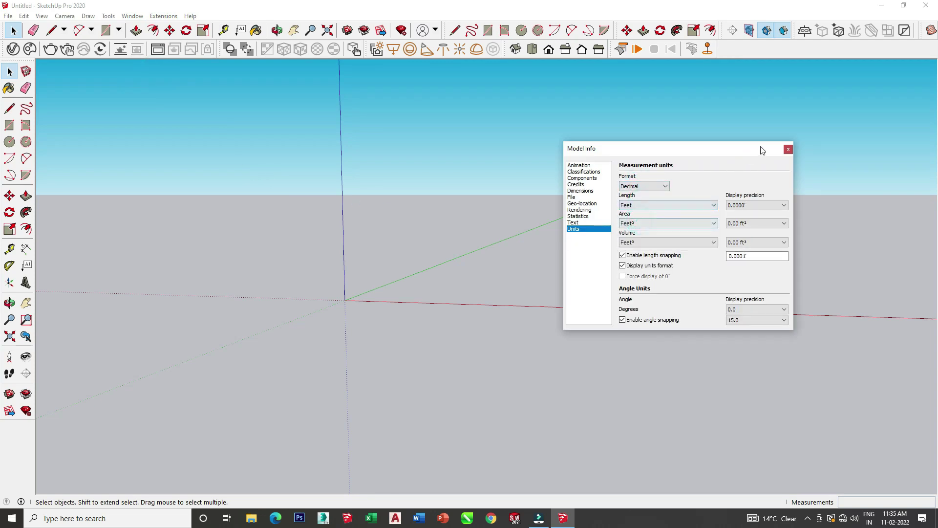
click(790, 149)
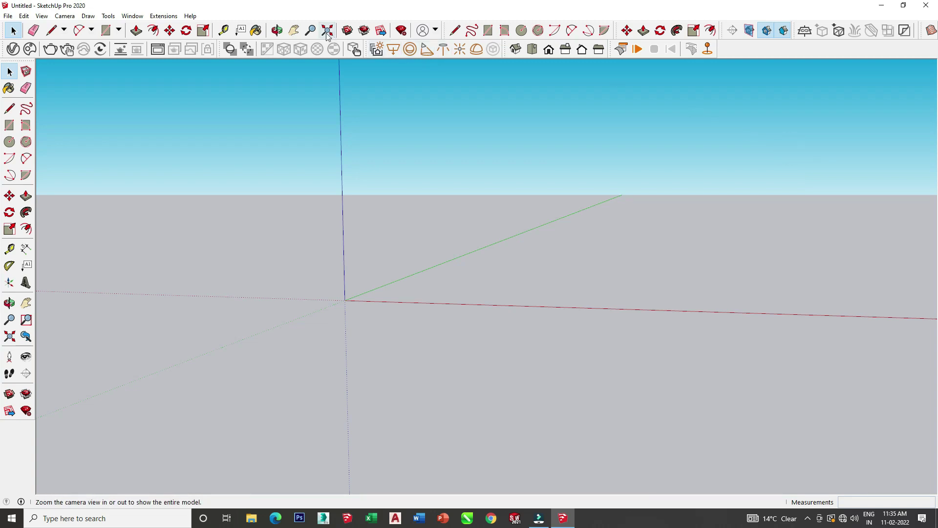
Step: Place trial Tape Measure guides off the green axis, then undo them
click(223, 30)
click(384, 287)
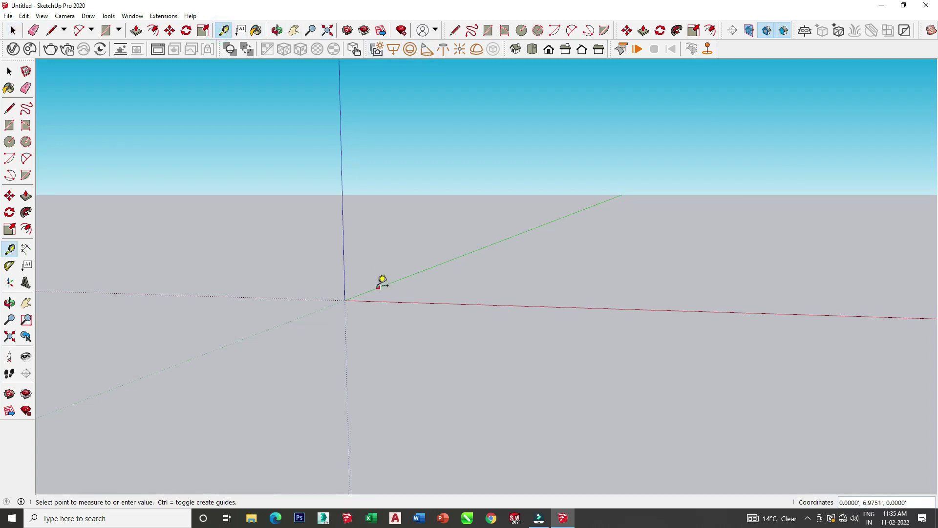
middle_drag(500, 152, 316, 247)
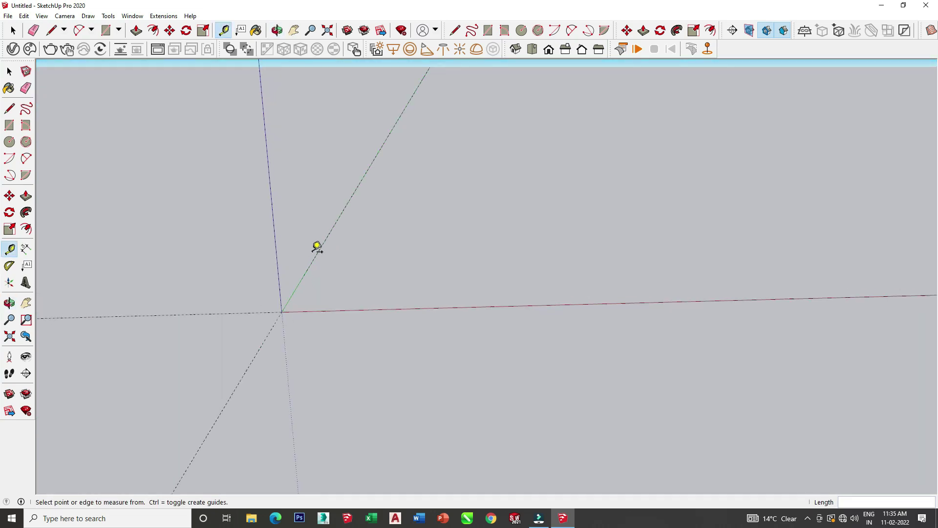
click(317, 252)
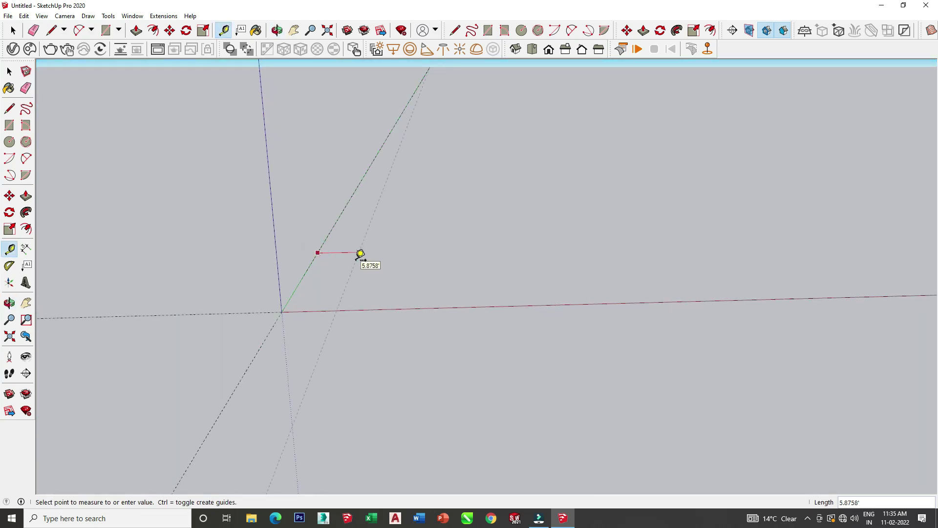
text(5)
key(Return)
scroll(360, 254, up, 3)
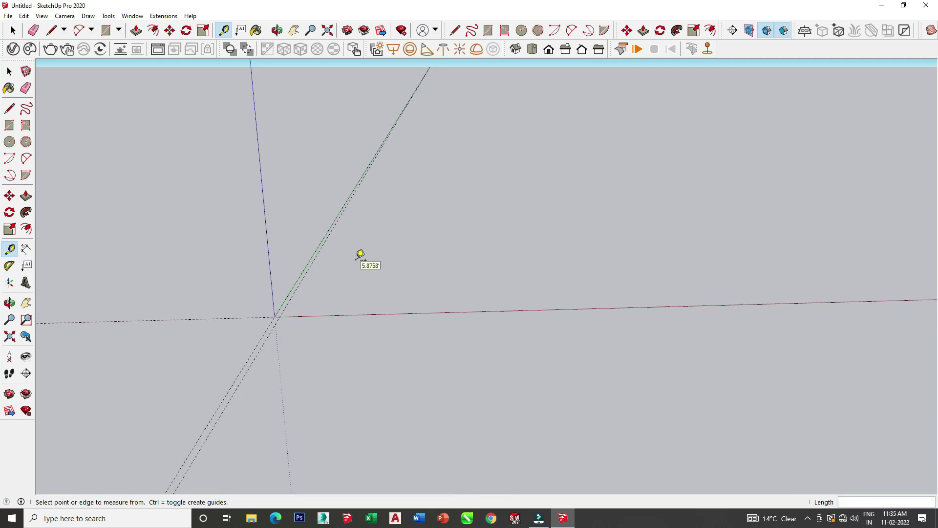
click(255, 313)
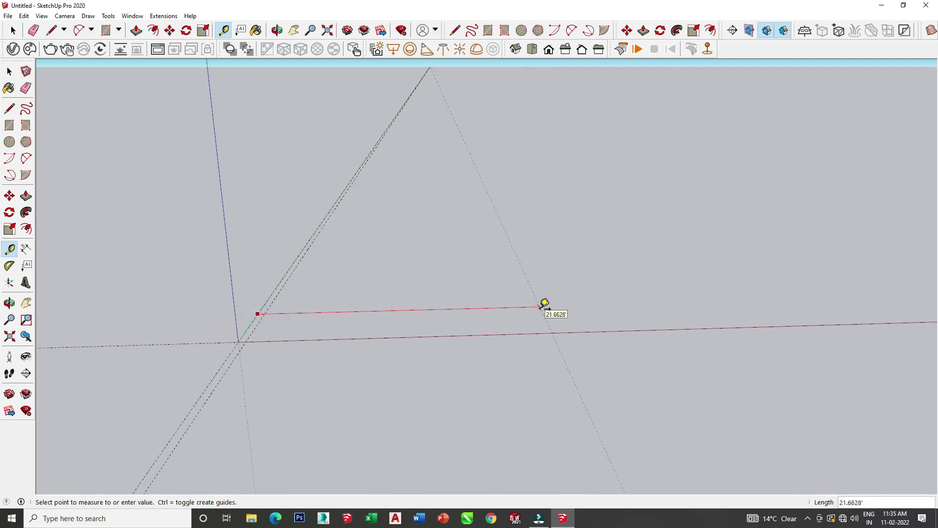
key(ctrl+z)
key(ctrl+z)
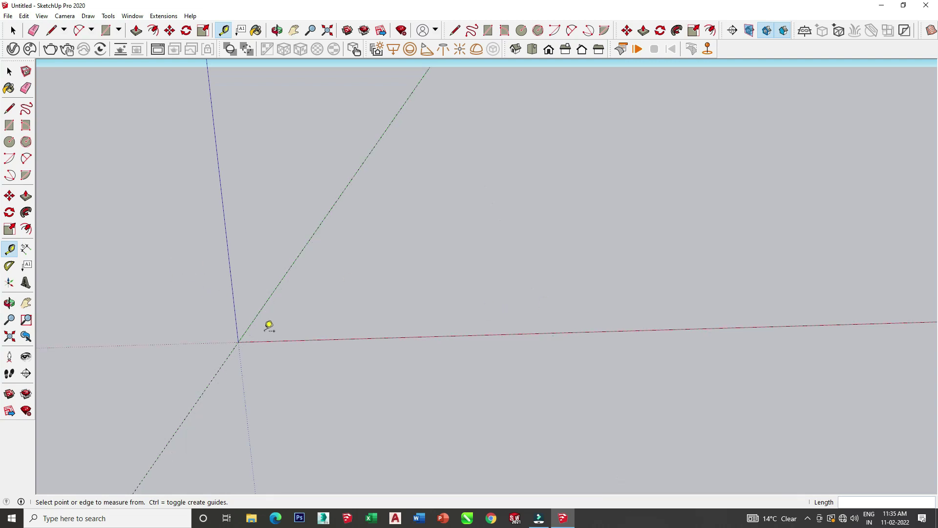
Step: Place a guide 27' from the green axis and recheck the model units
click(258, 312)
text(2)
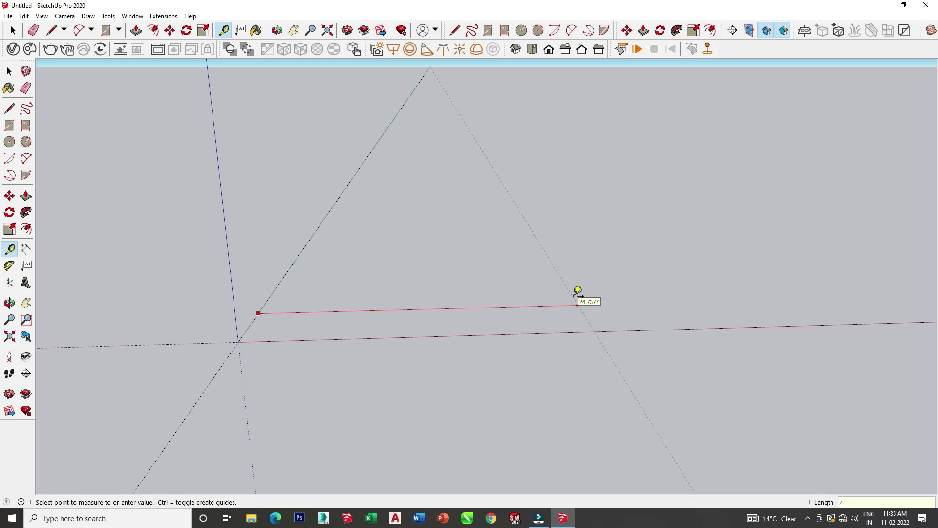
key(Return)
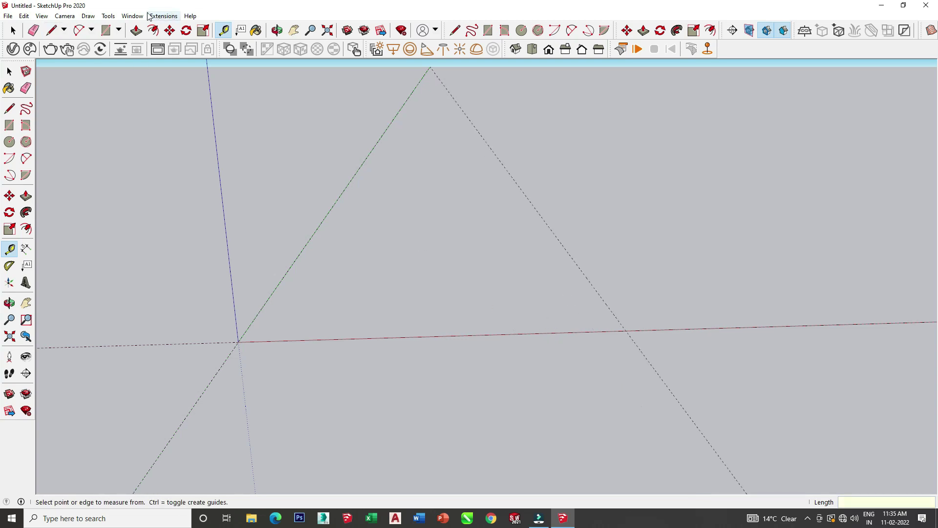
click(133, 16)
click(156, 65)
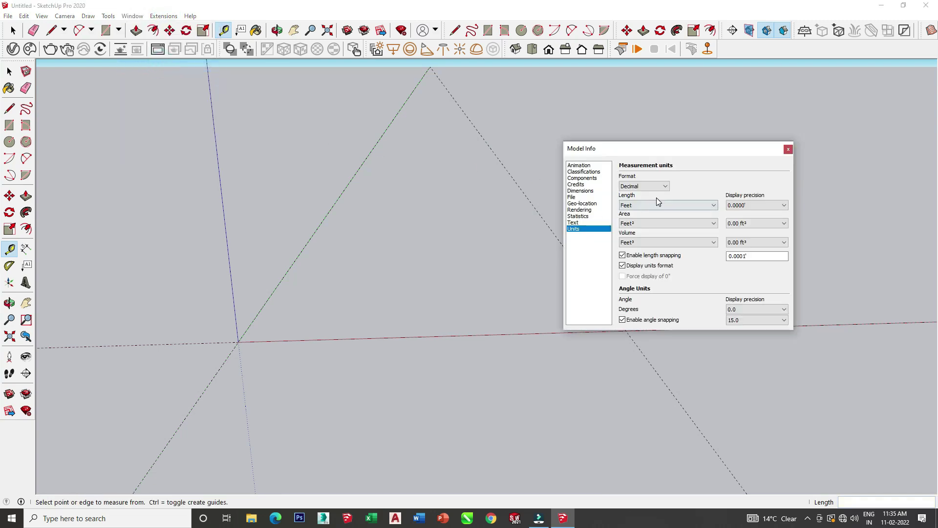
click(788, 149)
Step: Place a guide 45' from the red axis and orbit to view the layout
click(512, 333)
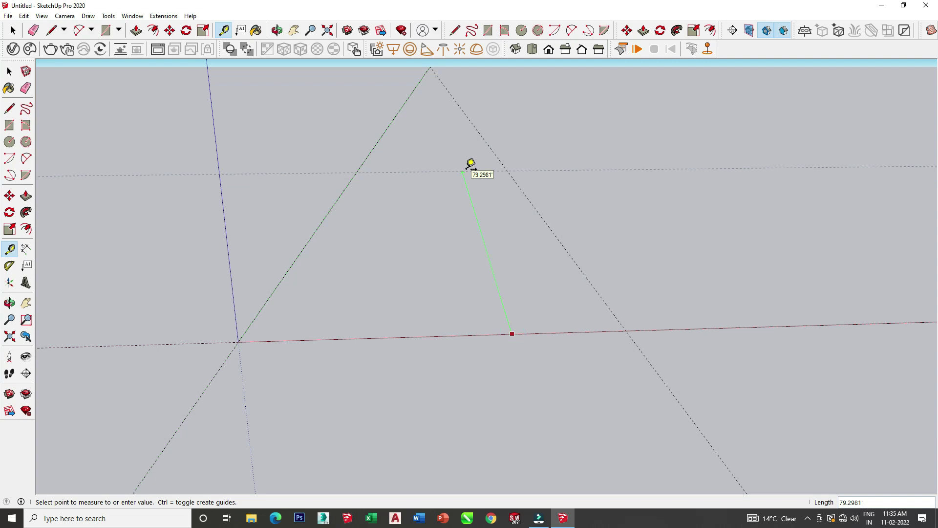
key(Return)
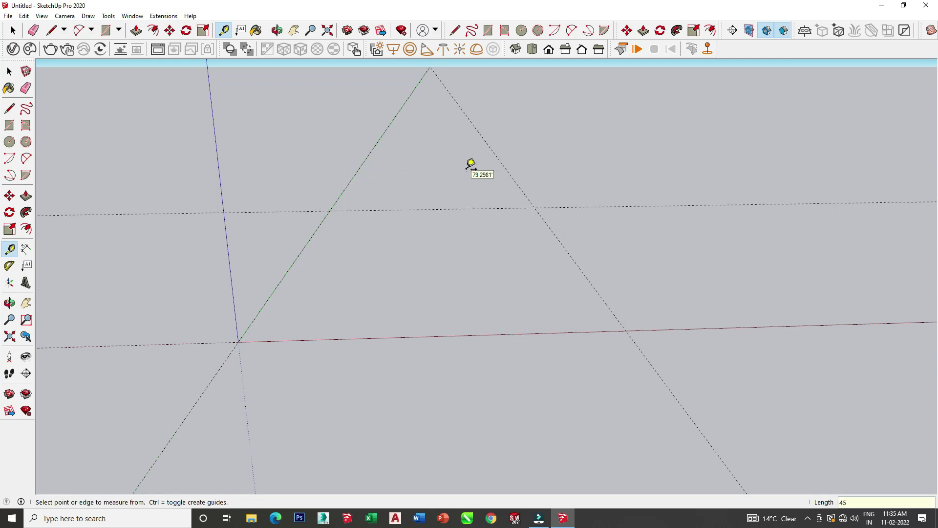
mouse_move(469, 161)
middle_down()
mouse_move(383, 268)
mouse_move(284, 288)
middle_up()
mouse_move(283, 289)
mouse_down()
mouse_move(245, 371)
mouse_move(201, 323)
mouse_move(243, 224)
mouse_move(379, 253)
mouse_move(360, 324)
mouse_up()
Step: Add 0.5' guides beside the green axis, the horizontal guide and the slanted guide
key(t)
click(249, 281)
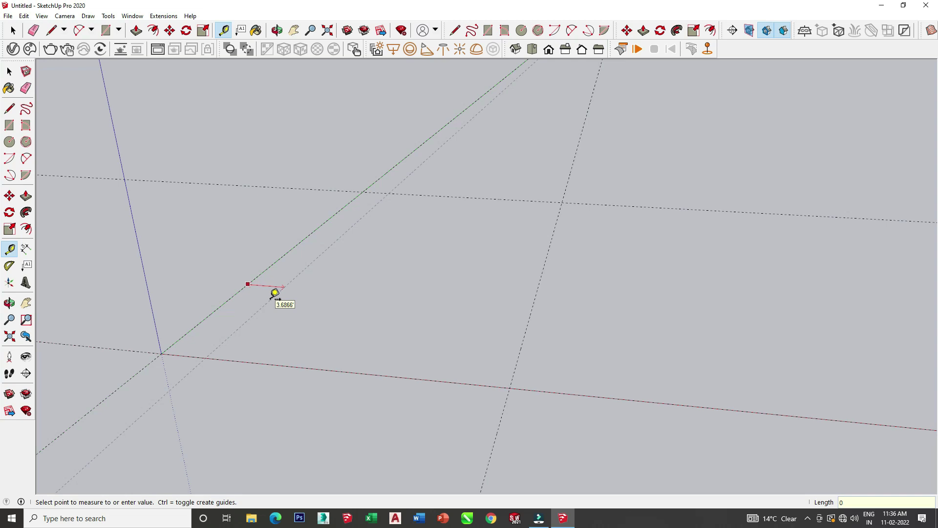
key(Return)
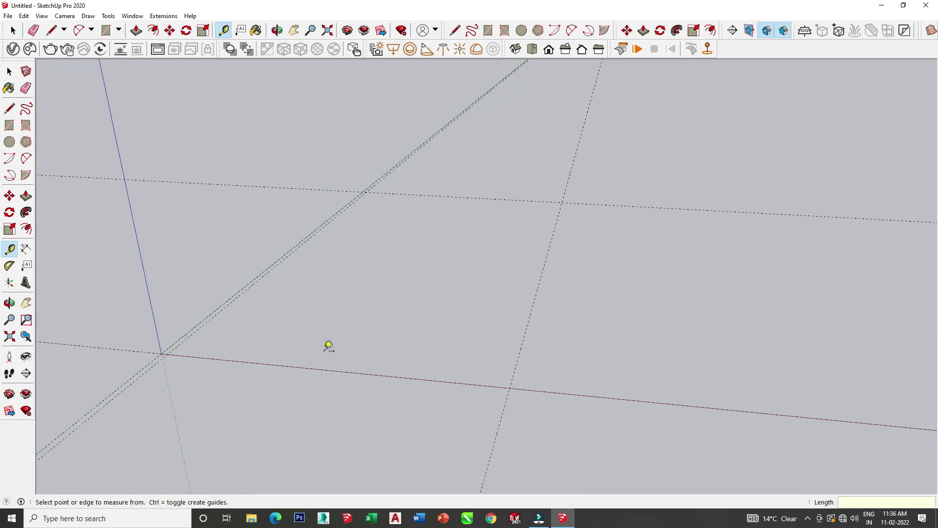
click(492, 198)
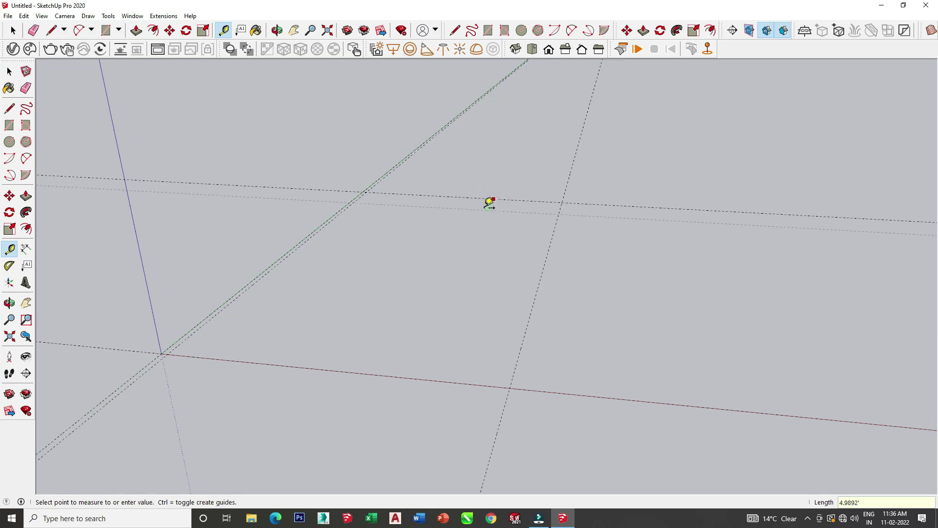
text(0.5)
key(Return)
click(550, 243)
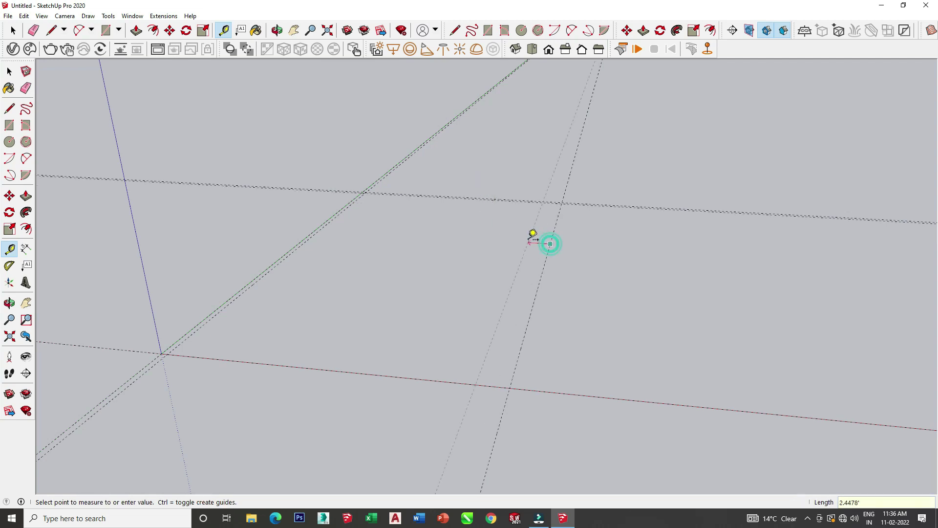
text(5)
key(Return)
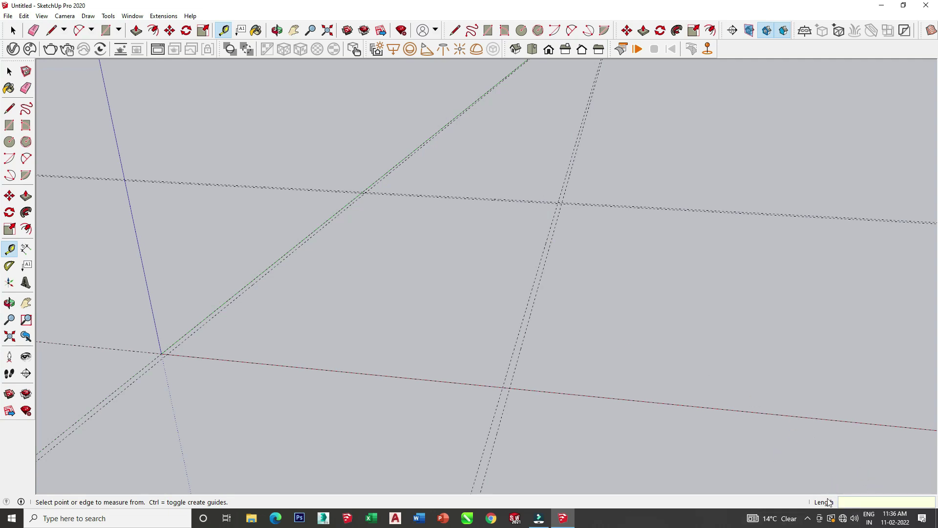
Step: Add a 0.5' guide above the red axis and a guide 10' from the green axis
click(428, 380)
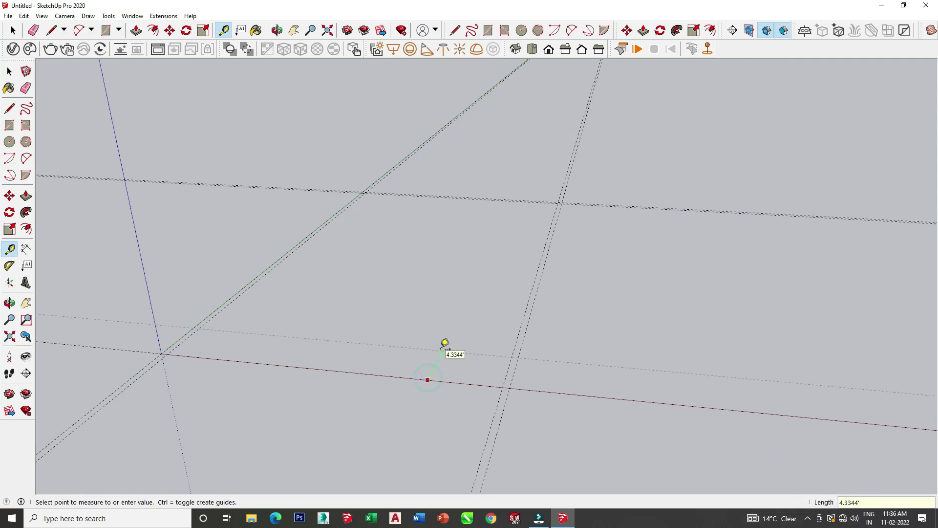
text(5)
key(Return)
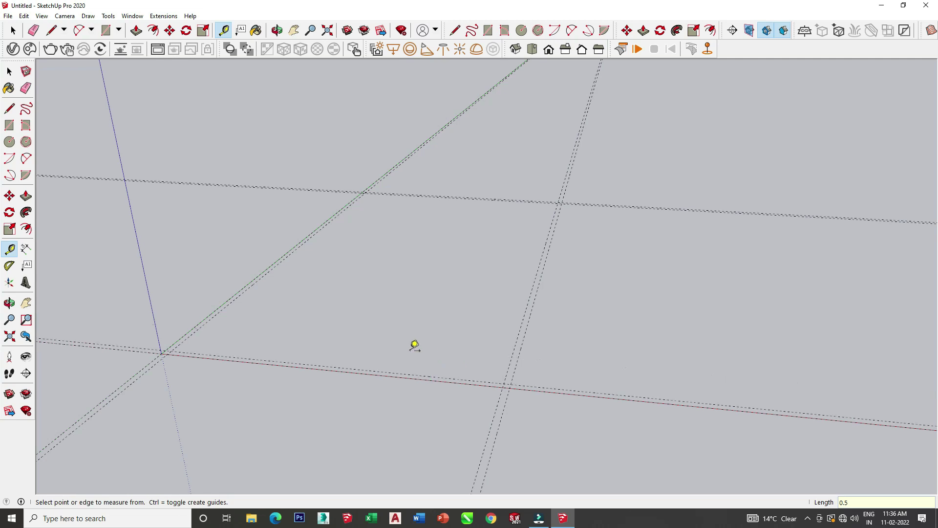
mouse_move(272, 366)
middle_down()
mouse_move(251, 381)
mouse_move(310, 372)
mouse_move(287, 358)
middle_up()
click(278, 286)
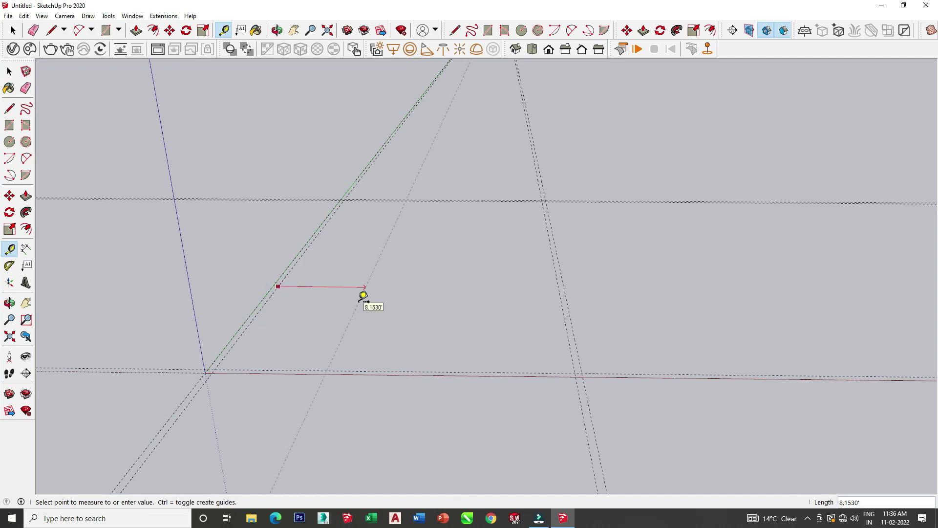
text(0)
key(Return)
Step: Add guides 16.5' and 4.5' from existing guides and 15.7' from the red axis
click(379, 303)
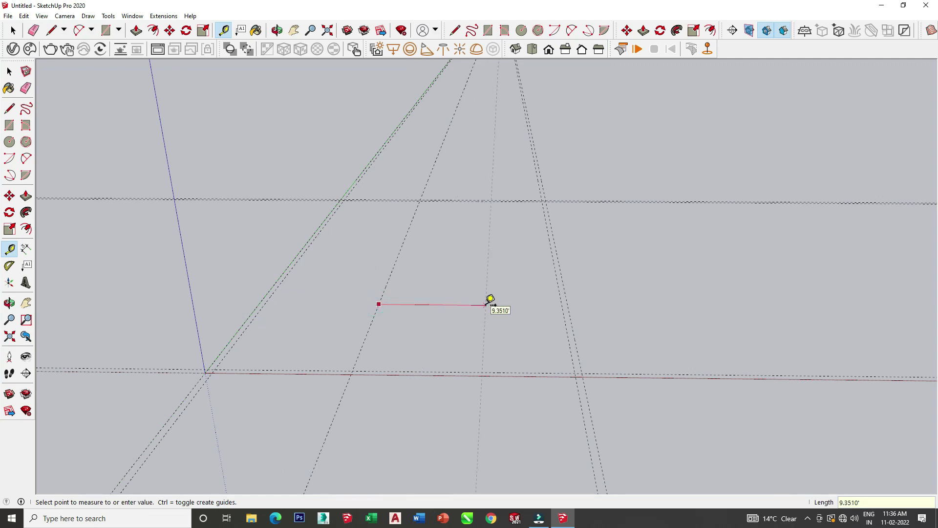
text(5)
key(Return)
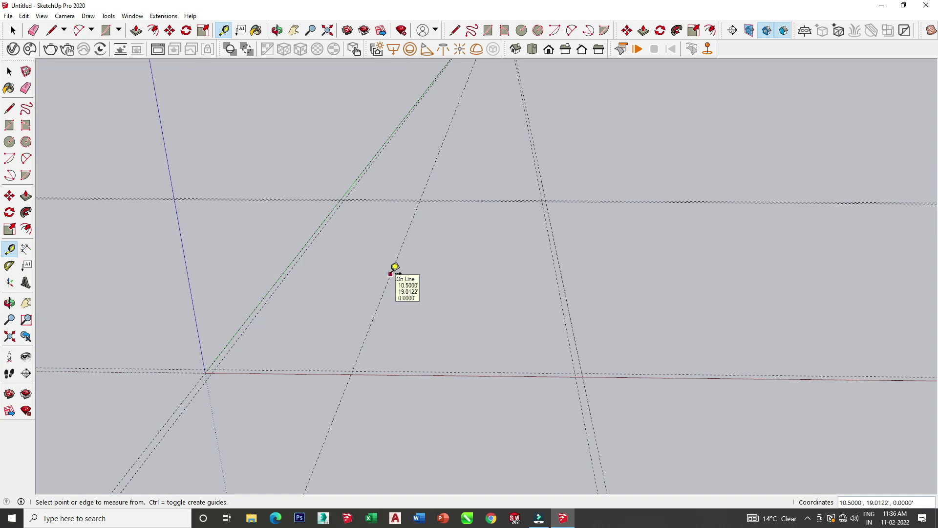
click(393, 269)
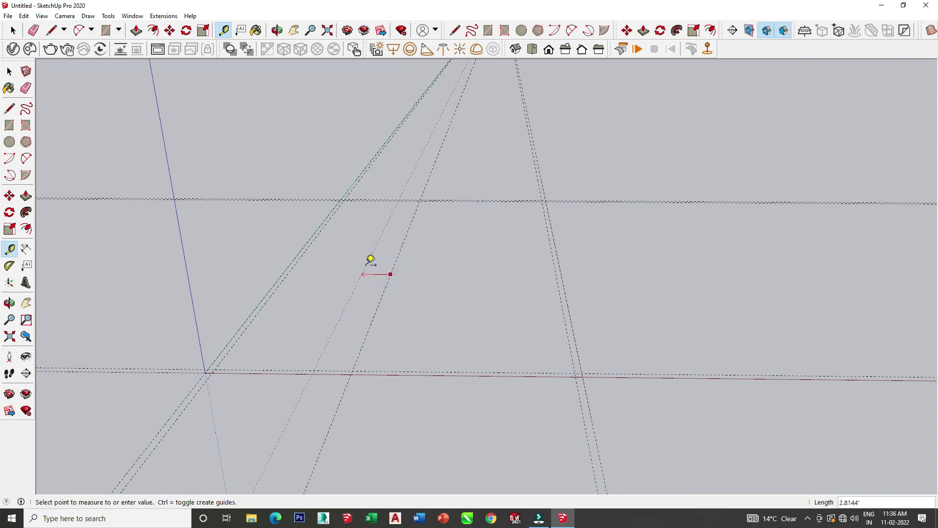
key(Return)
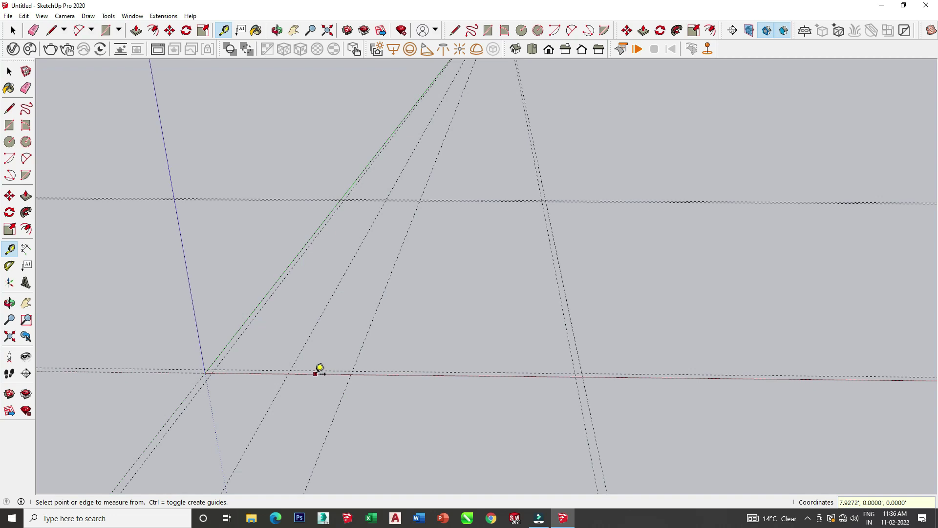
click(317, 373)
text(15.7)
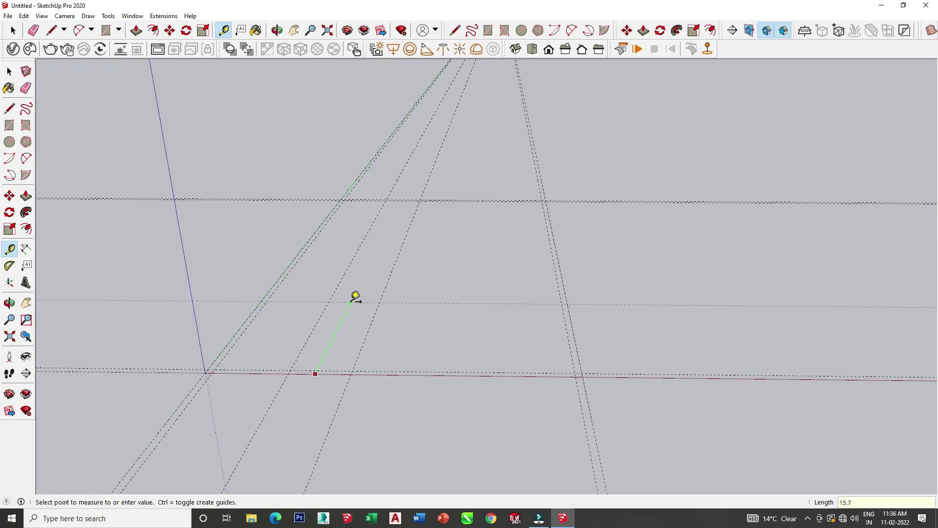
key(Return)
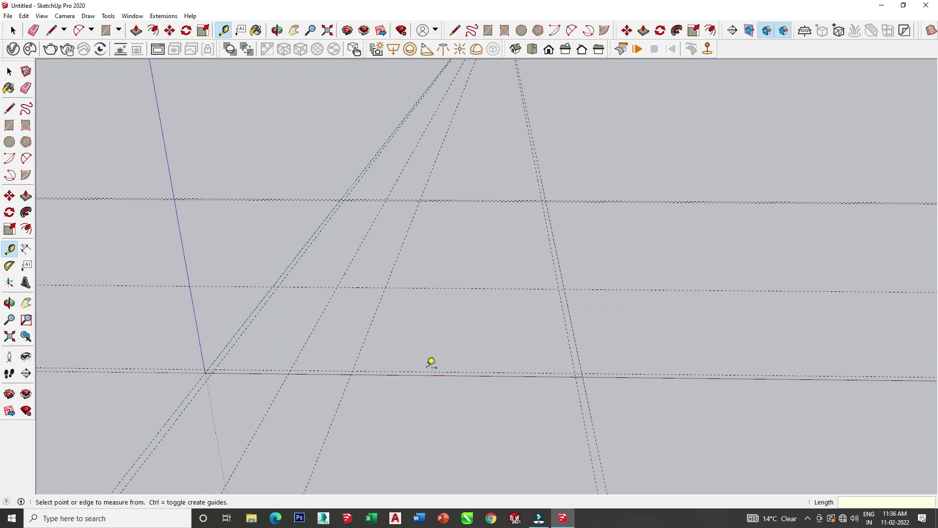
Step: Add a guide 6.6' from the red axis and 0.5' guides beside the newest guides
click(448, 375)
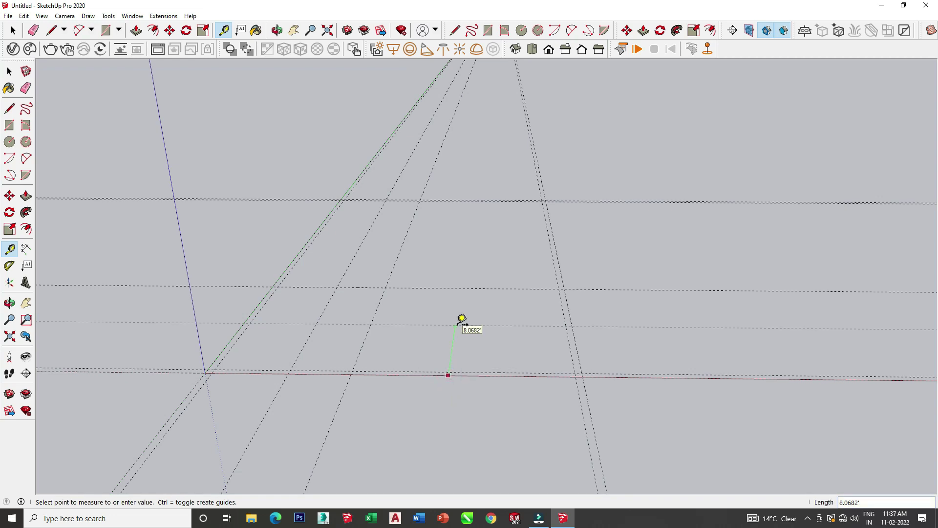
key(Return)
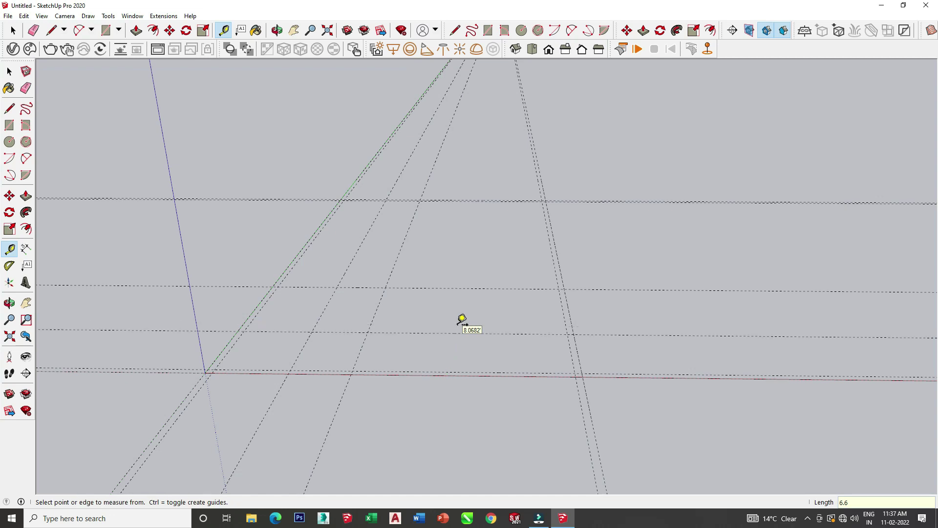
click(375, 312)
click(396, 307)
click(402, 332)
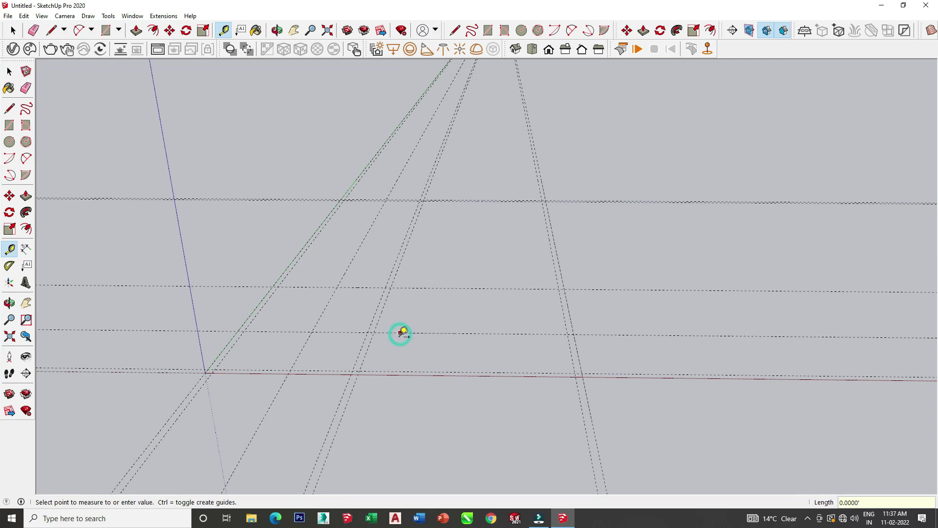
key(Return)
Step: Add successive guides at 3.1', 8', 3.1' and 0.5' offsets, then orbit around the grid
scroll(359, 296, up, 3)
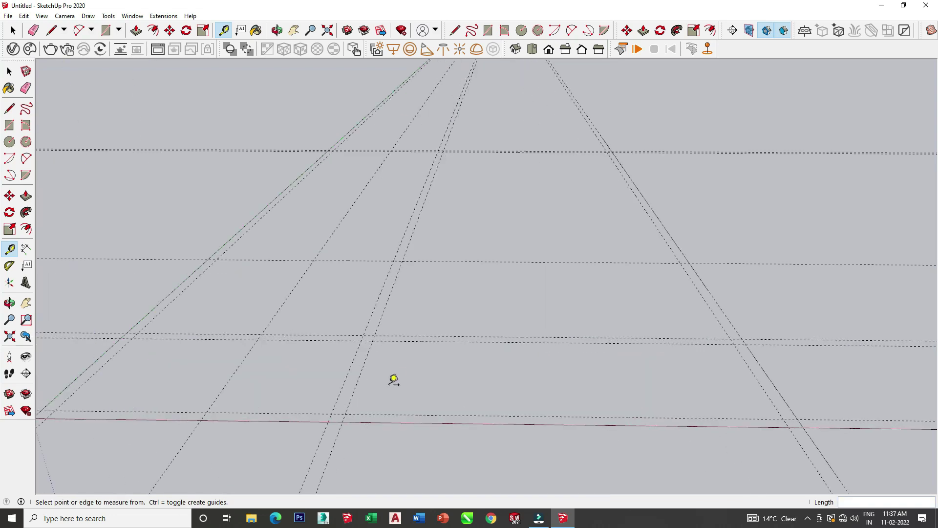
click(738, 351)
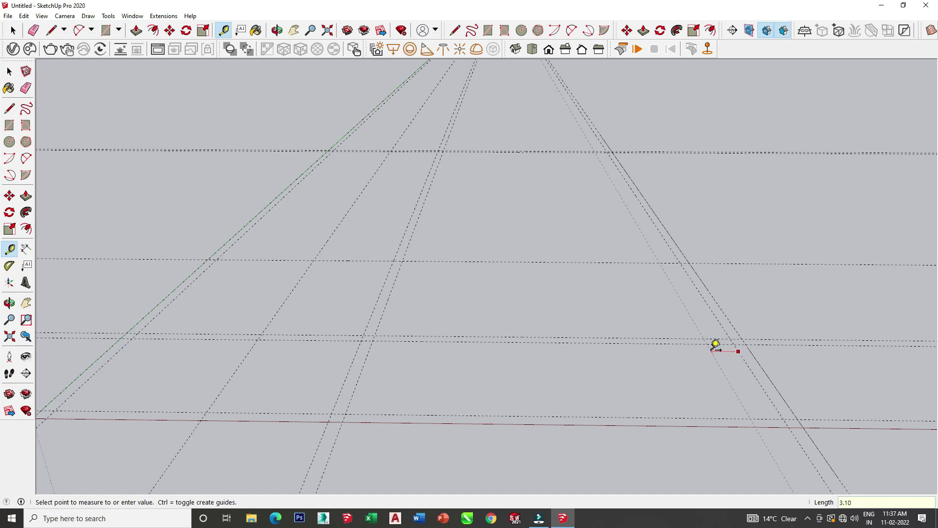
text(3.1)
key(Return)
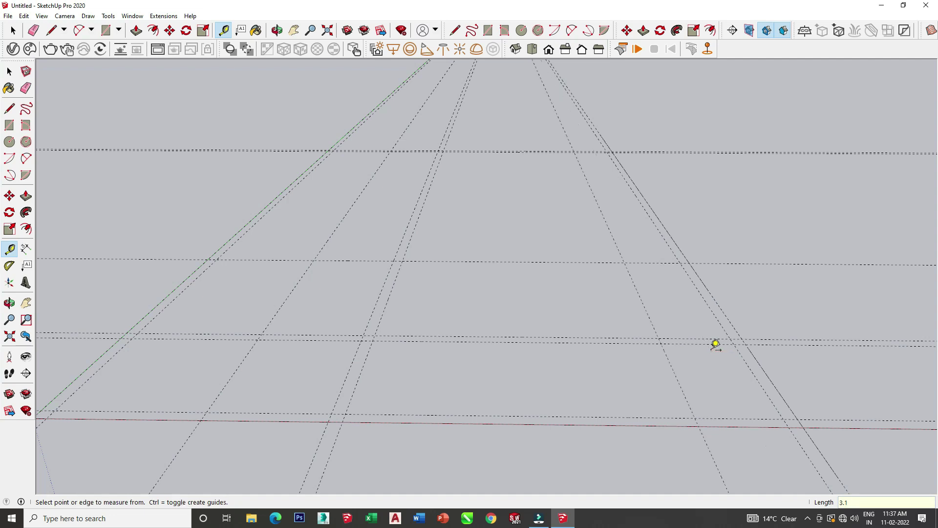
click(667, 357)
text(8)
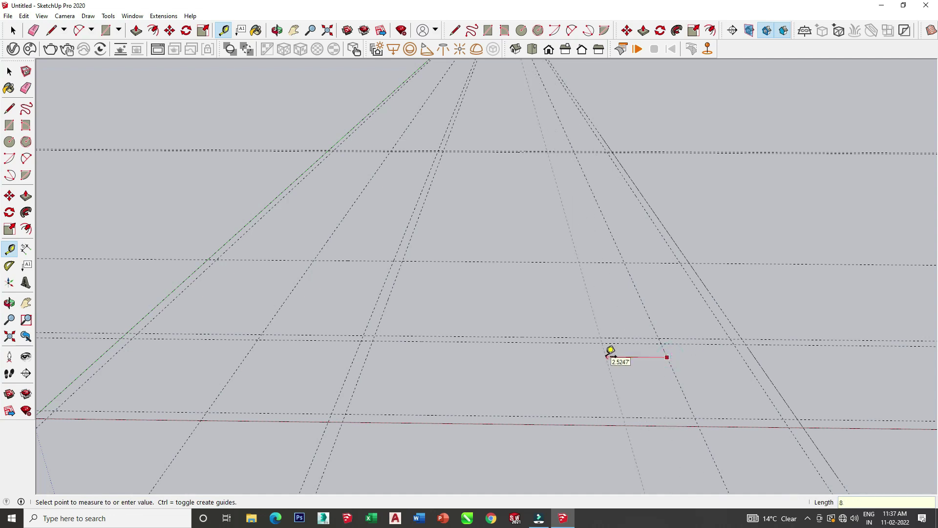
key(Return)
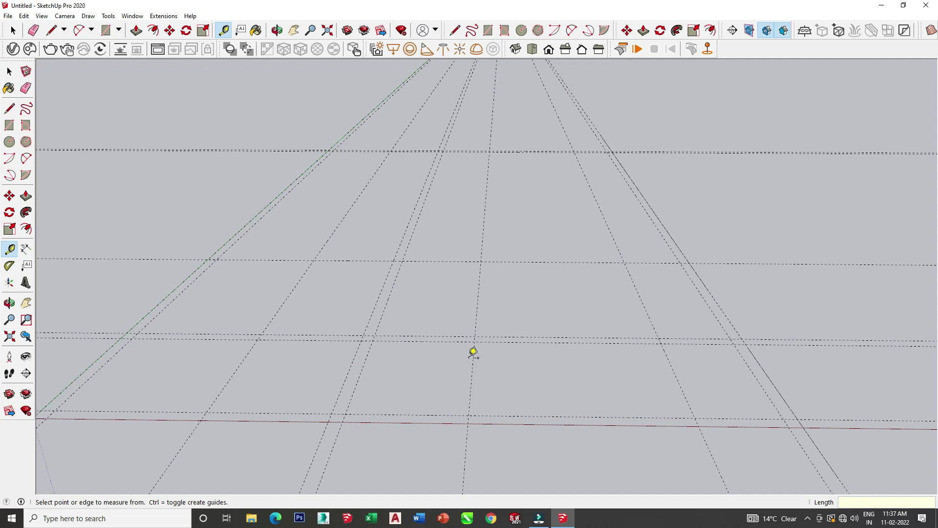
click(473, 353)
text(3.1)
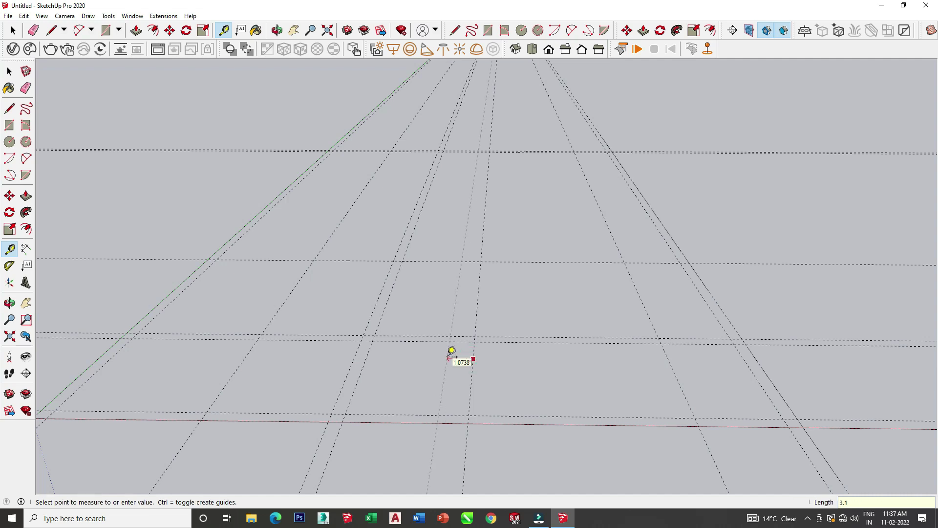
key(Return)
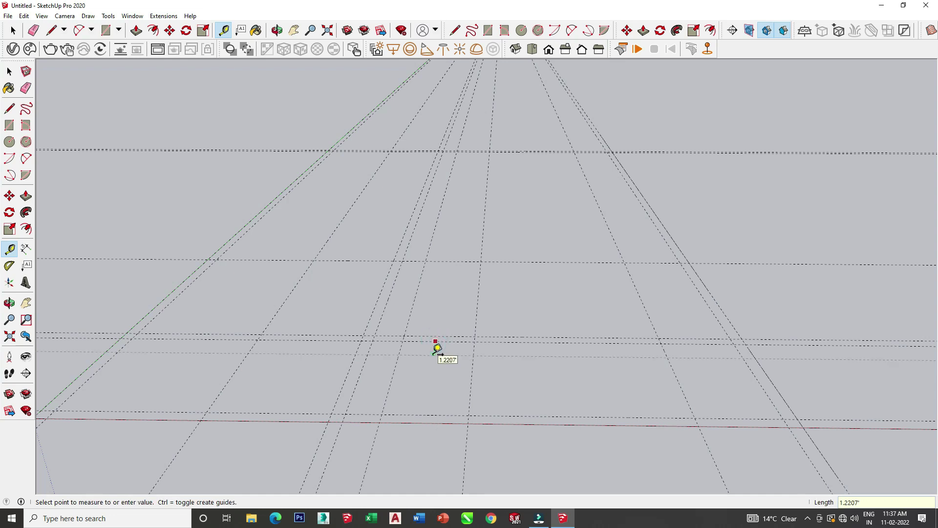
key(Return)
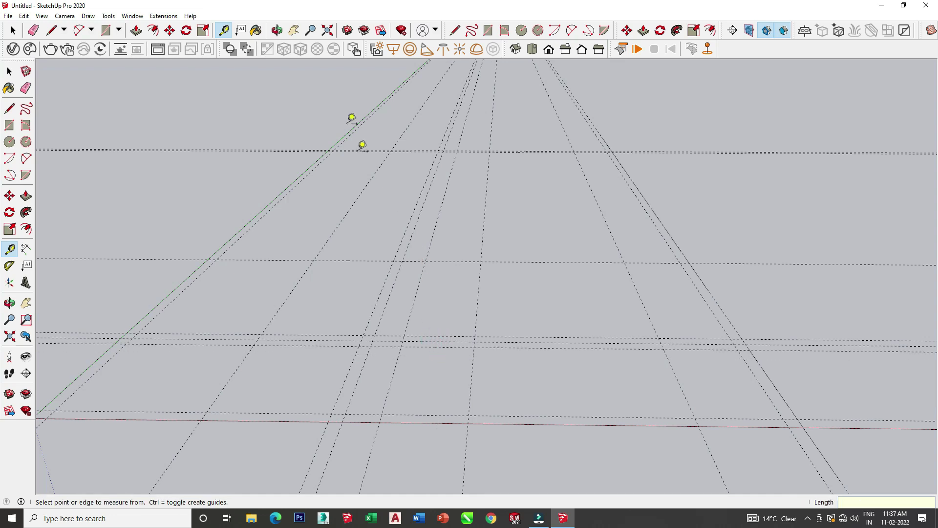
scroll(278, 241, down, 2)
mouse_move(174, 298)
middle_down()
mouse_move(247, 305)
mouse_move(247, 270)
middle_up()
mouse_move(207, 195)
middle_down()
mouse_move(356, 272)
mouse_move(398, 340)
mouse_move(366, 318)
mouse_move(273, 352)
middle_up()
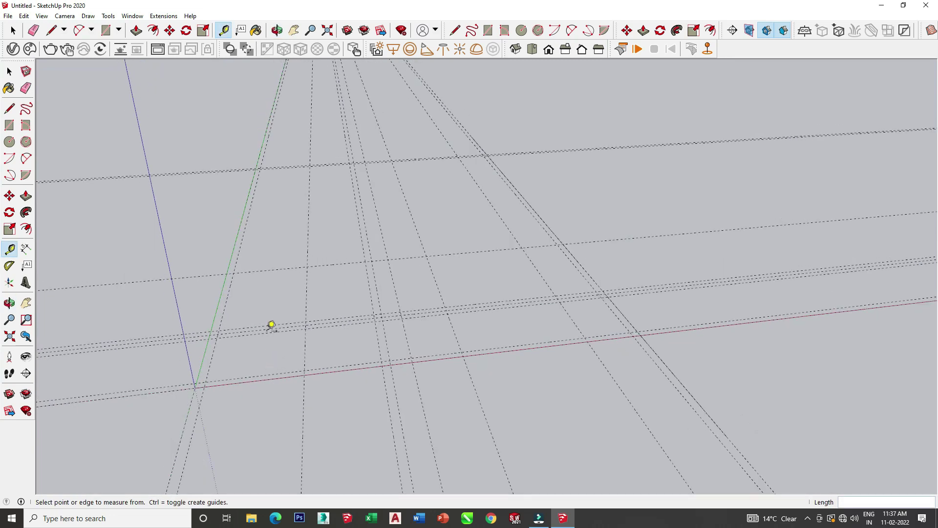
Step: Draw the 27' × 45' floor rectangle from the origin to the far guide corner
click(101, 33)
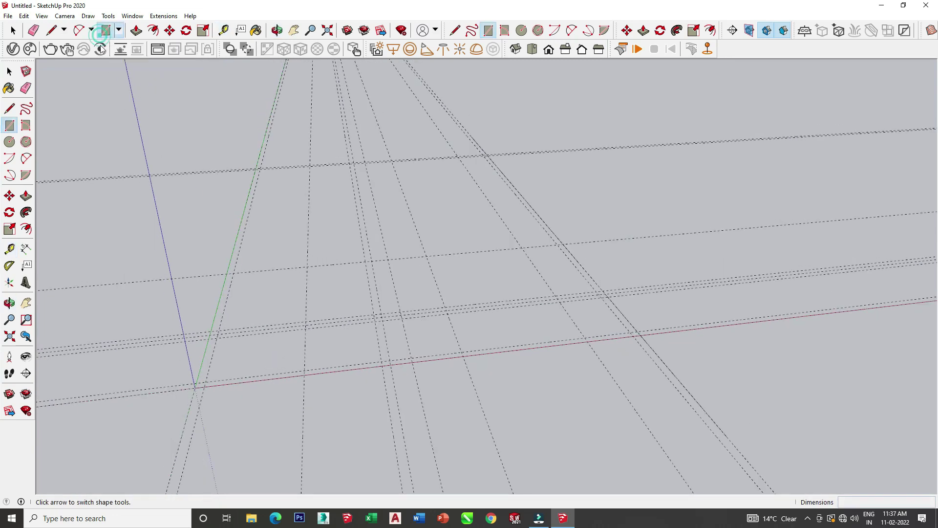
click(195, 387)
scroll(487, 154, up, 2)
click(486, 155)
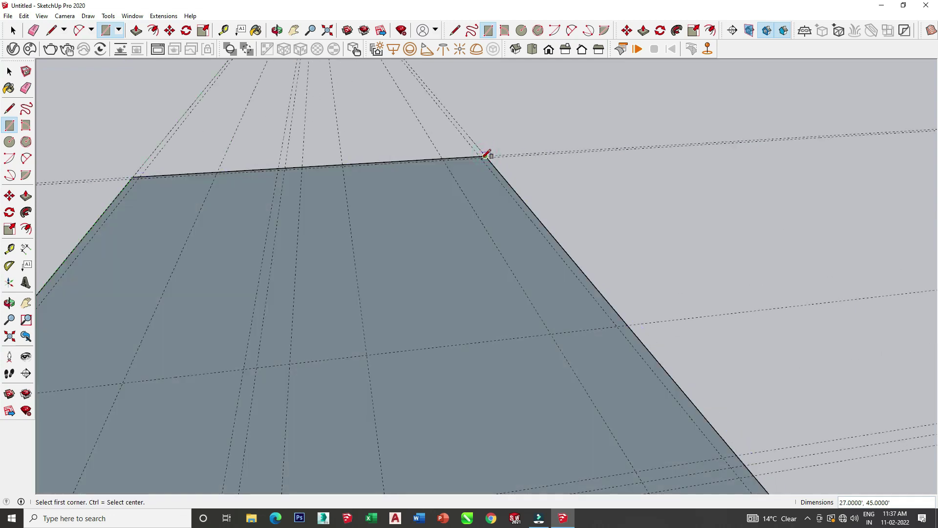
scroll(486, 146, down, 2)
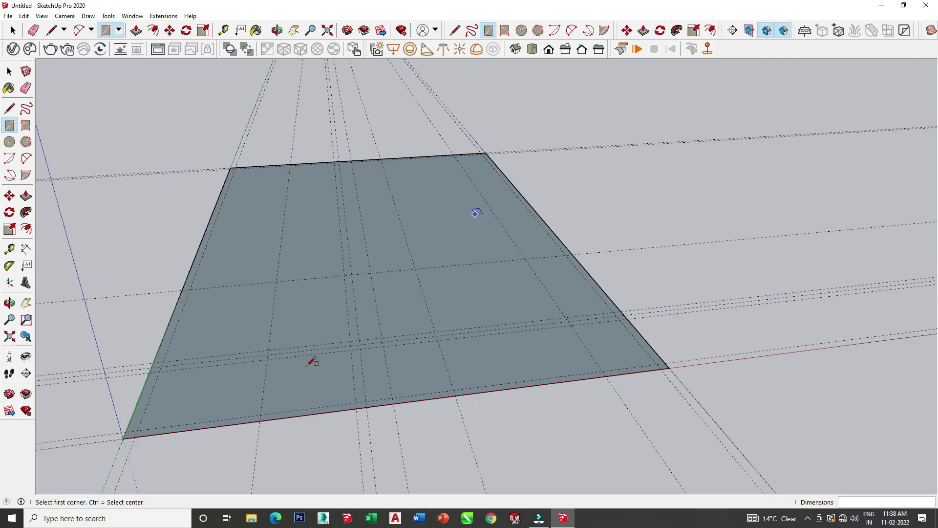
Step: Draw a second rectangle between the inset guide corners inside the floor
click(137, 429)
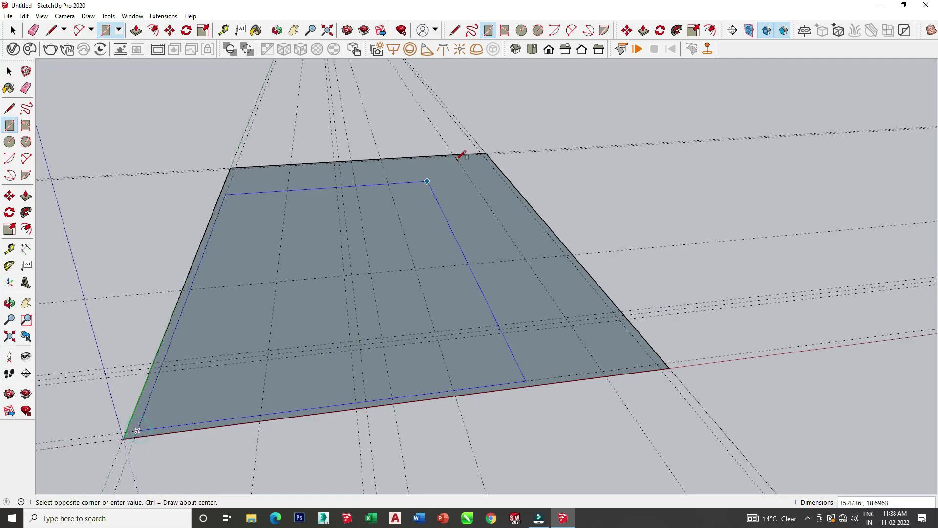
scroll(488, 151, up, 3)
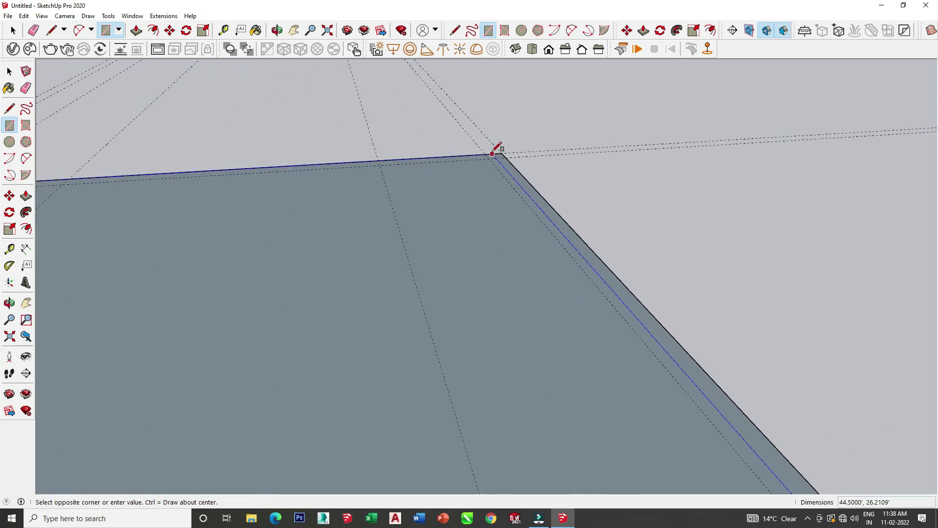
scroll(489, 152, up, 2)
click(490, 159)
scroll(494, 147, down, 1)
scroll(496, 143, down, 2)
scroll(498, 142, down, 2)
scroll(498, 140, down, 2)
scroll(381, 225, up, 1)
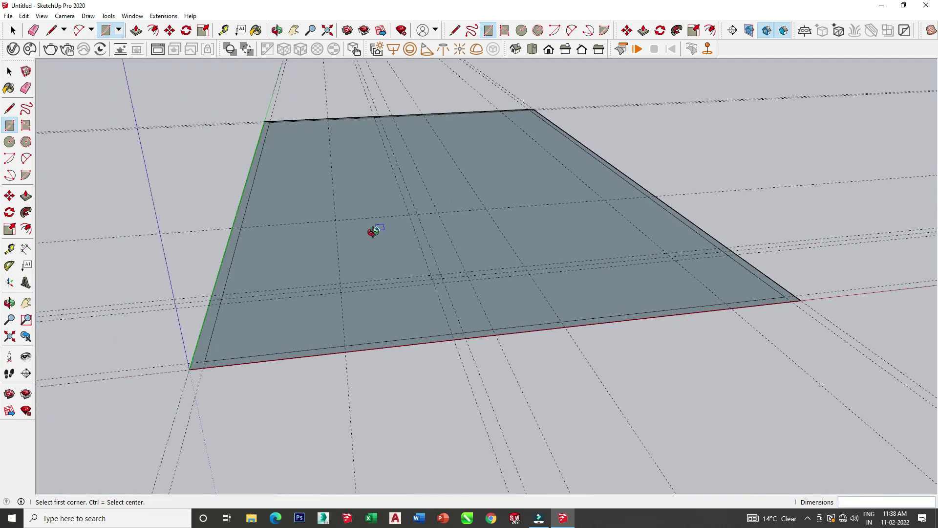
scroll(364, 250, up, 2)
scroll(364, 283, up, 2)
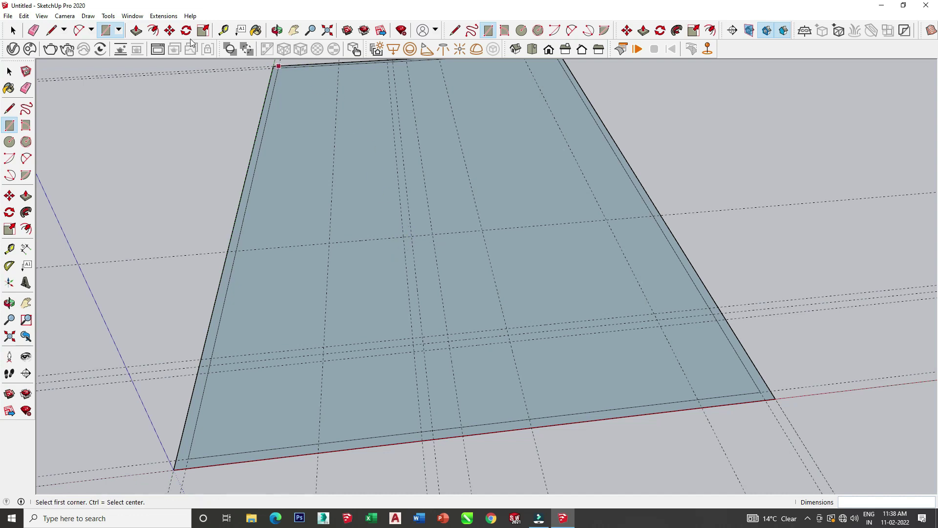
Step: Draw the first 0.5'-wide wall strip between guide crossings on the floor
click(223, 30)
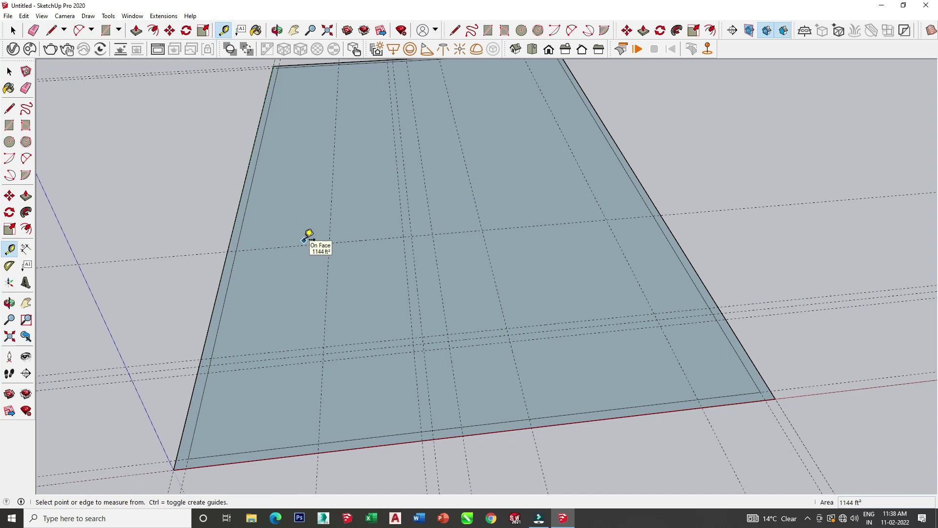
click(302, 245)
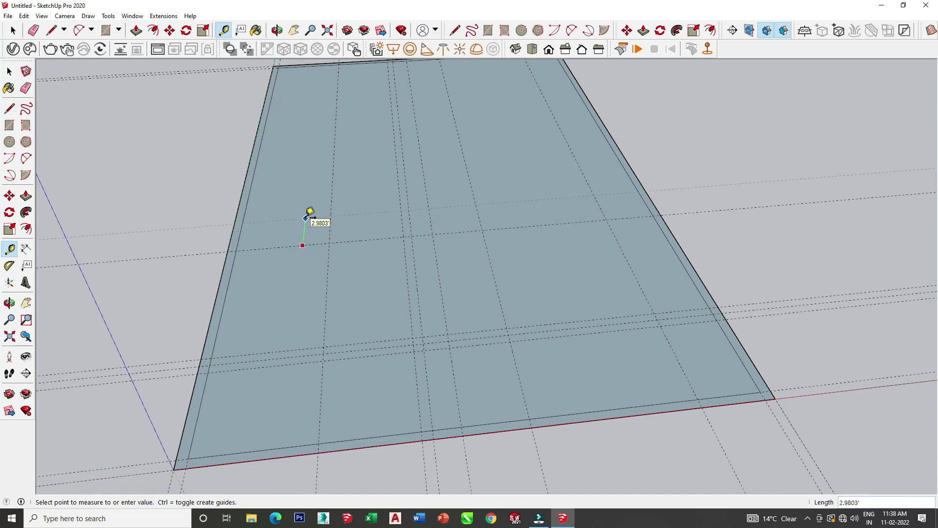
key(Escape)
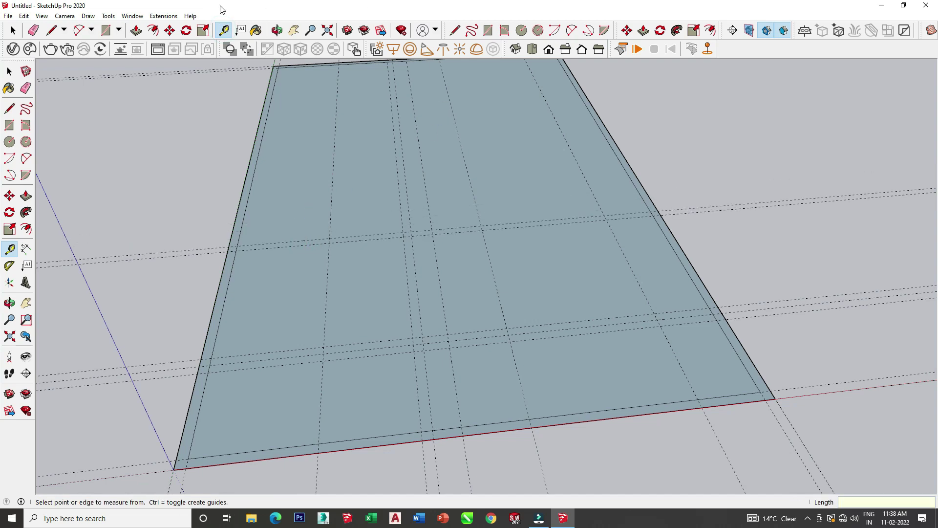
click(106, 30)
click(227, 252)
click(411, 232)
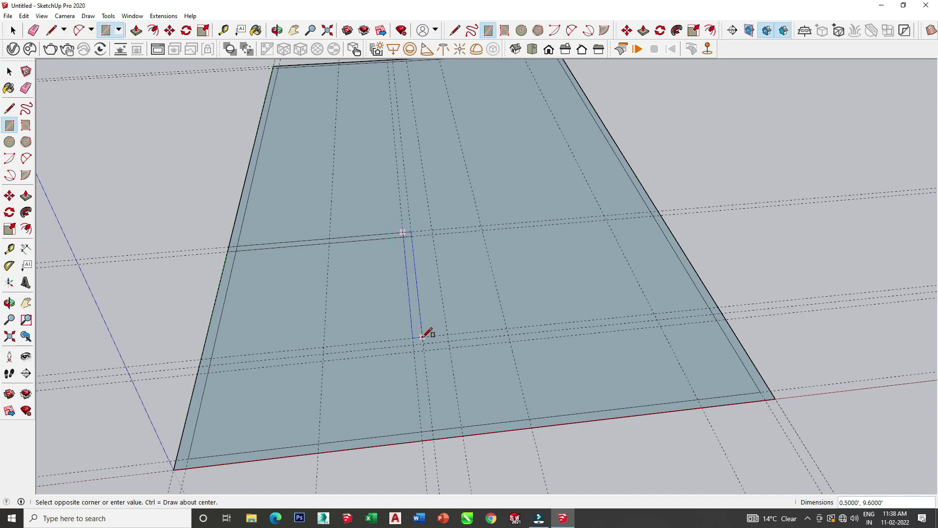
click(423, 343)
Step: Draw a long 0.5' wall strip, an edge strip and a small rectangle at guide crossings
click(412, 337)
click(715, 313)
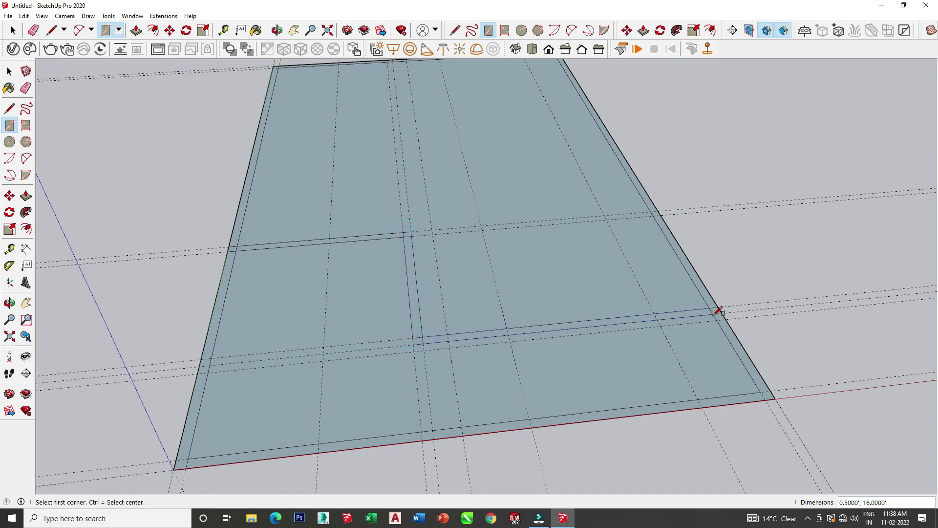
click(660, 325)
click(713, 313)
click(449, 348)
click(508, 334)
scroll(456, 321, up, 2)
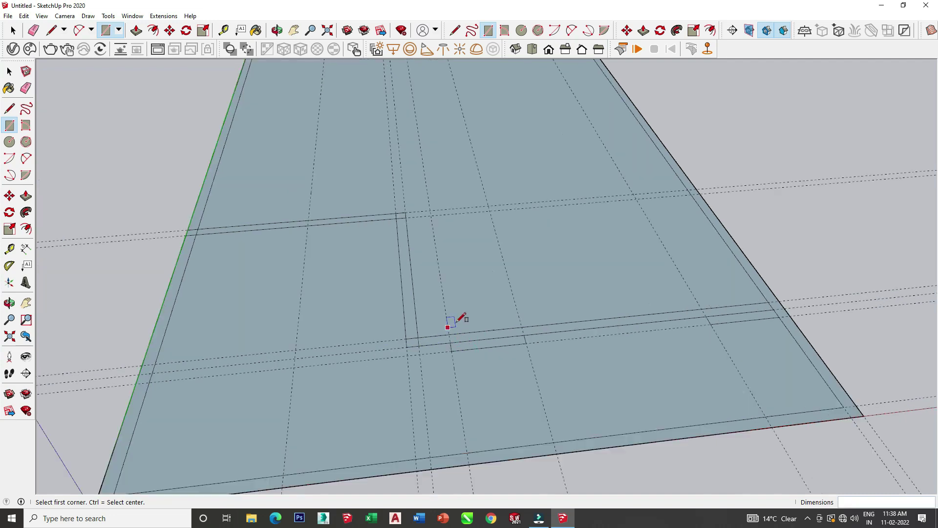
scroll(433, 323, up, 3)
scroll(426, 340, up, 2)
scroll(431, 337, down, 3)
Step: Erase the guide lines crossing the floor
scroll(440, 262, down, 2)
key(e)
mouse_move(331, 174)
mouse_down()
mouse_move(436, 175)
mouse_move(418, 181)
mouse_up()
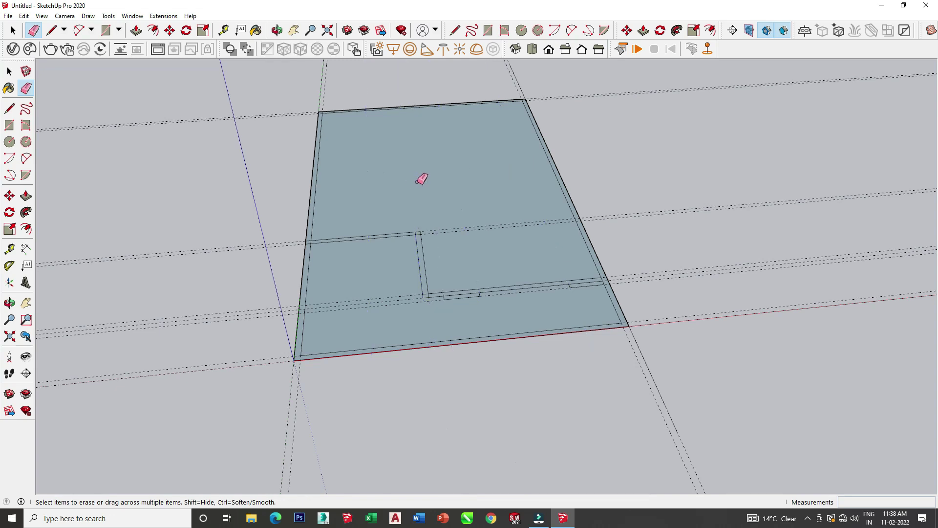
drag(344, 292, 419, 328)
scroll(315, 351, up, 1)
scroll(299, 348, up, 1)
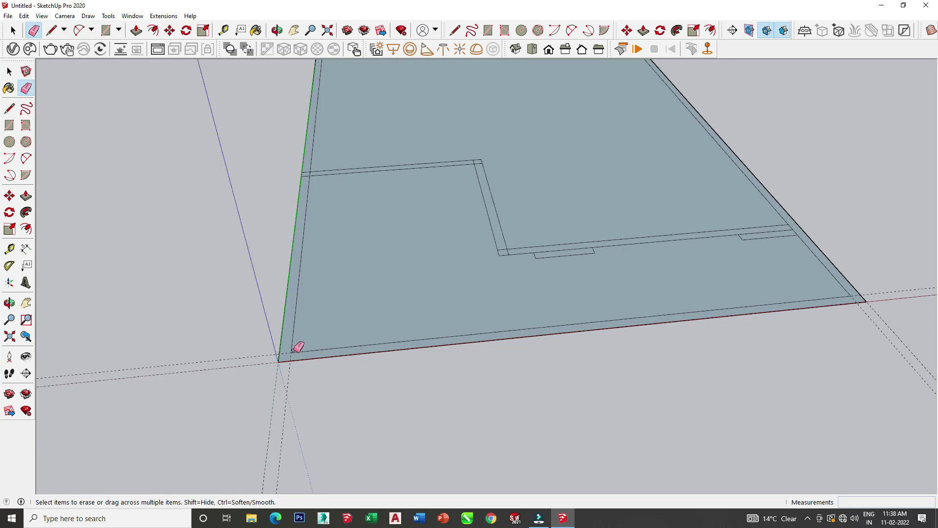
scroll(295, 345, up, 1)
Step: Draw a 0.5' line from the floor's inner corner
click(51, 30)
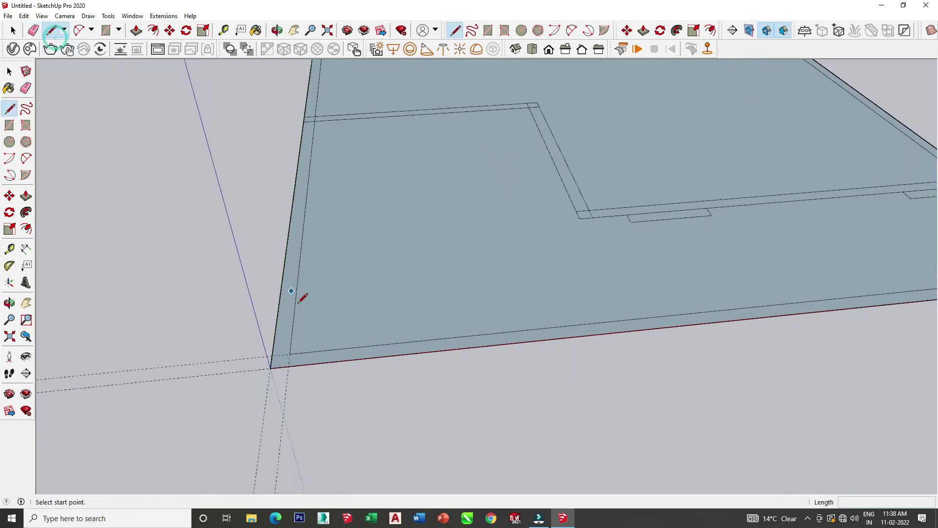
click(290, 353)
key(Escape)
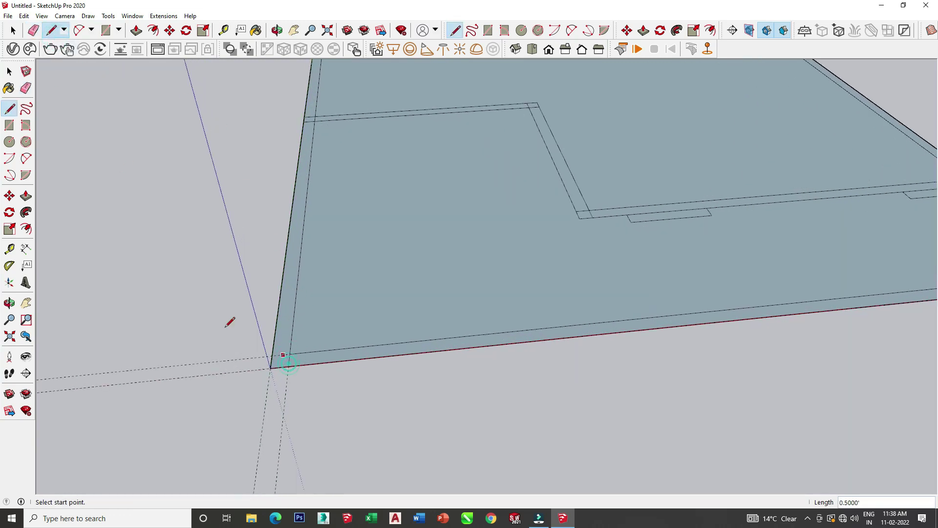
scroll(230, 321, down, 2)
scroll(684, 277, up, 2)
click(753, 292)
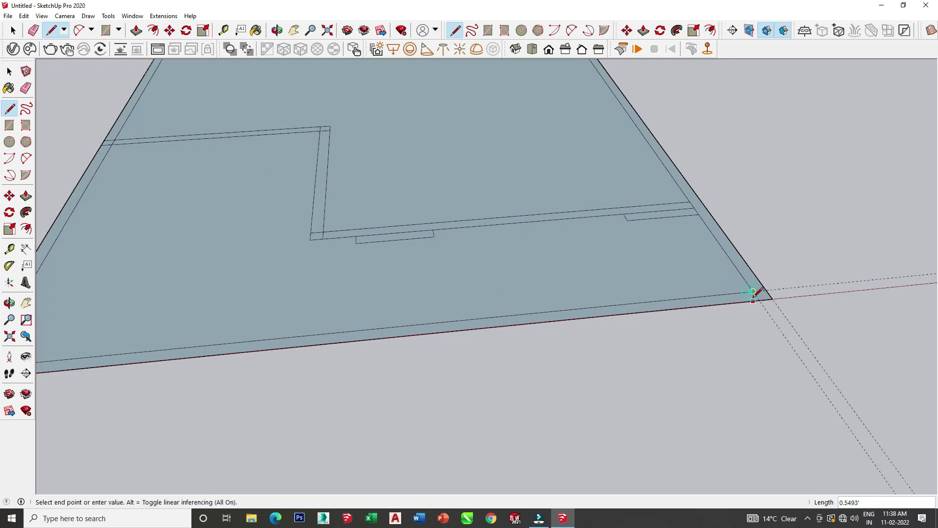
key(Return)
scroll(276, 225, down, 3)
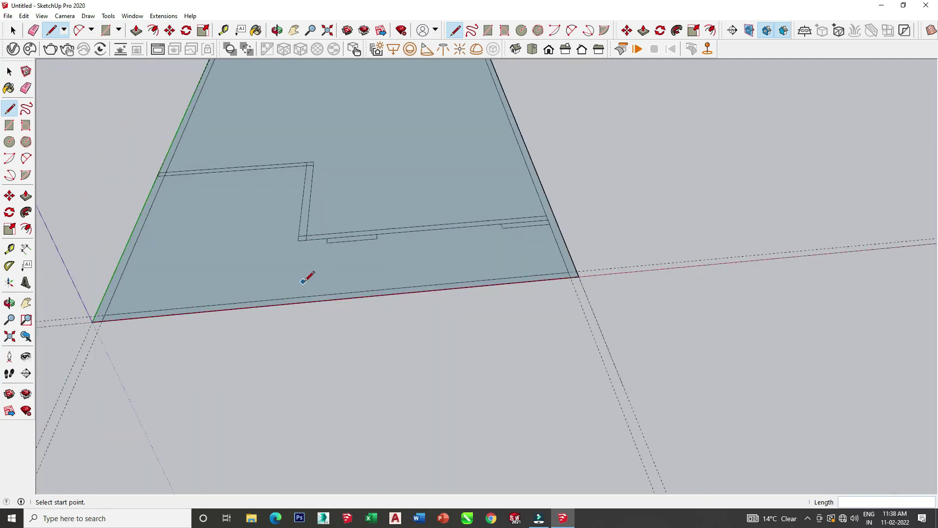
scroll(164, 261, down, 2)
Step: Place a guide 14.3' from the front edge guide
click(224, 30)
click(517, 326)
text(14.3)
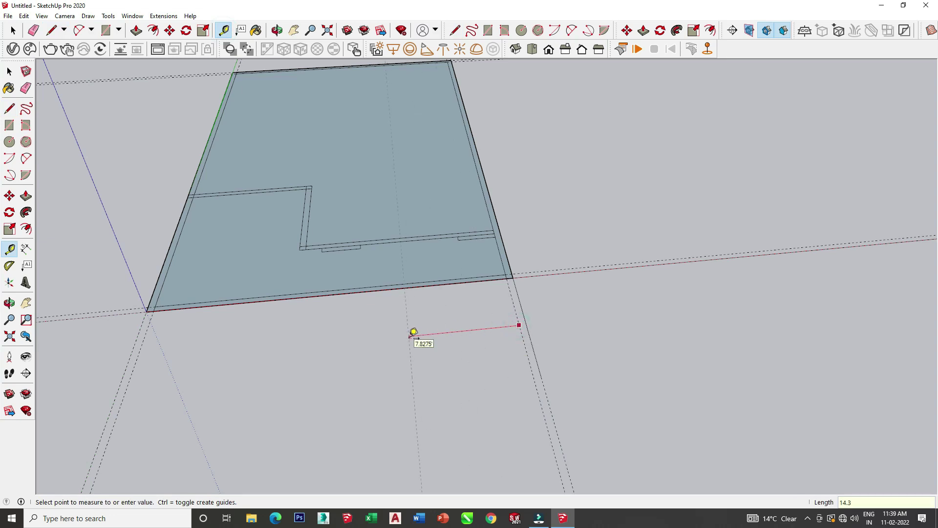
key(Return)
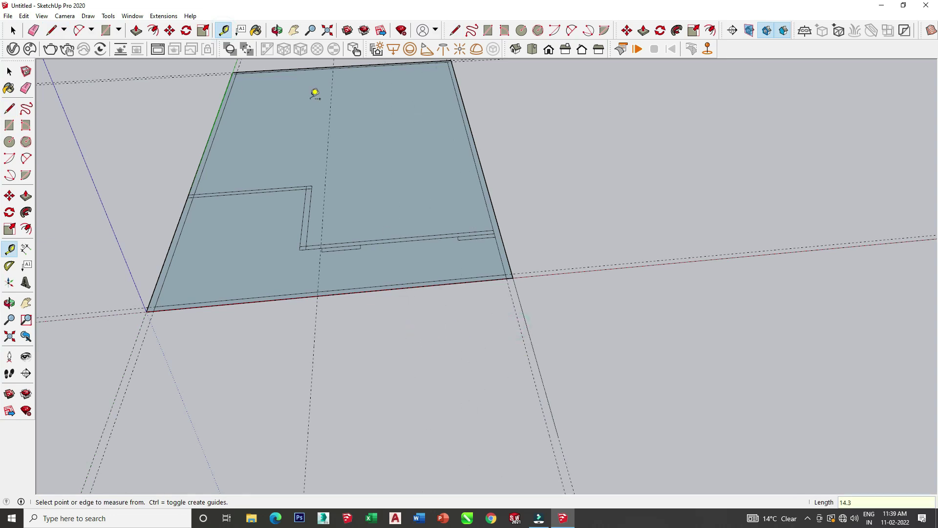
click(106, 29)
scroll(320, 259, up, 2)
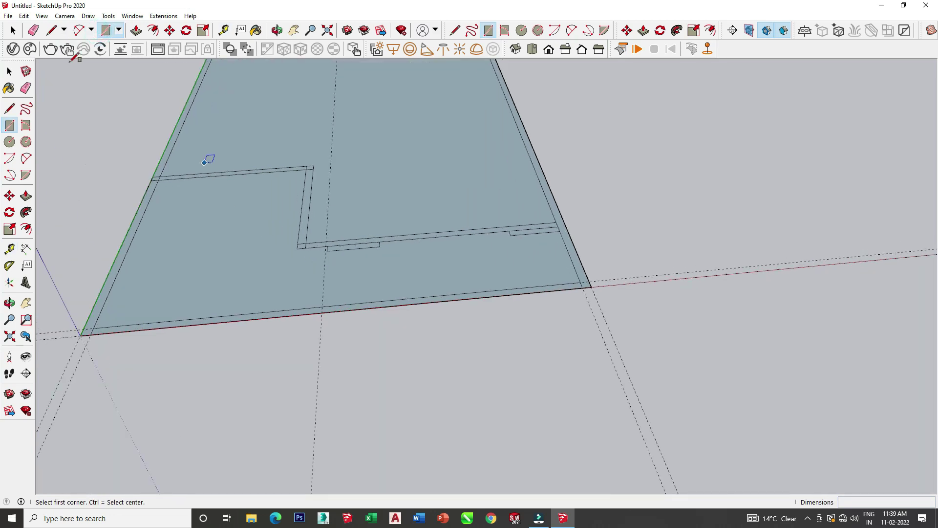
click(51, 30)
scroll(268, 237, up, 1)
scroll(359, 357, up, 2)
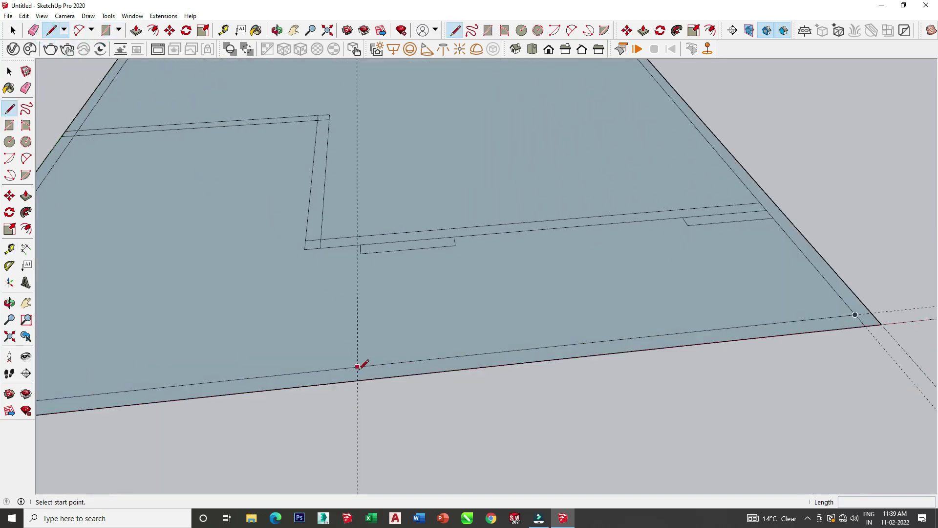
click(357, 365)
key(Escape)
scroll(391, 349, down, 2)
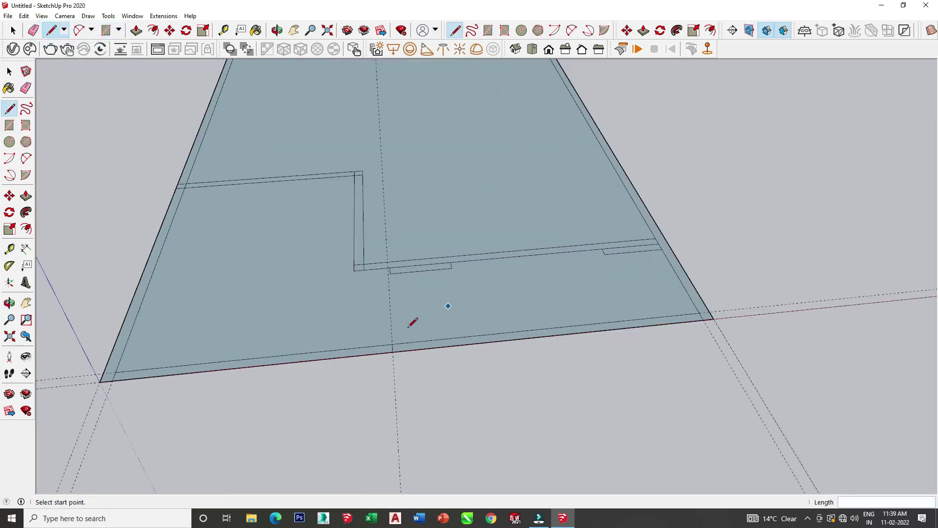
Step: Place guides 2.7' along the front wall and 1' further on
click(223, 29)
click(394, 381)
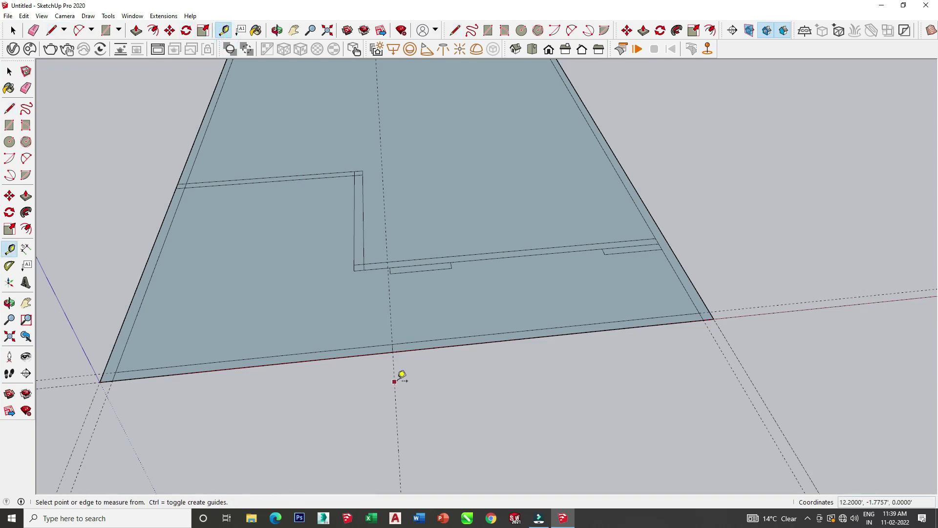
text(2.7)
key(Return)
click(329, 372)
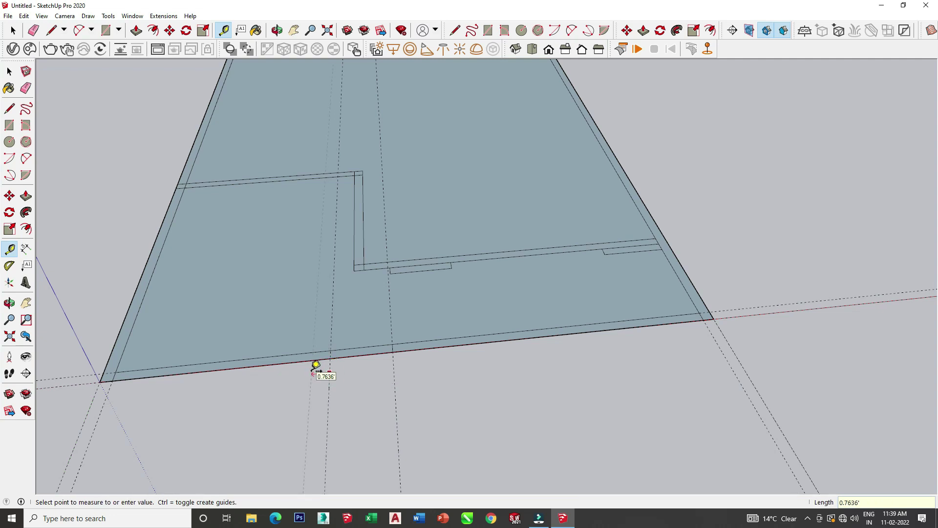
key(Return)
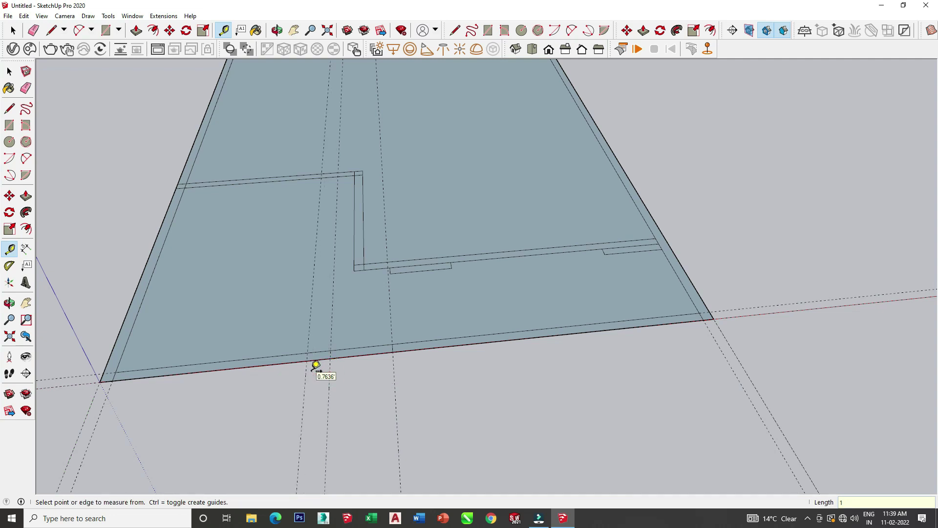
Step: Draw a 1' × 0.5' rectangle on the front wall strip
click(105, 30)
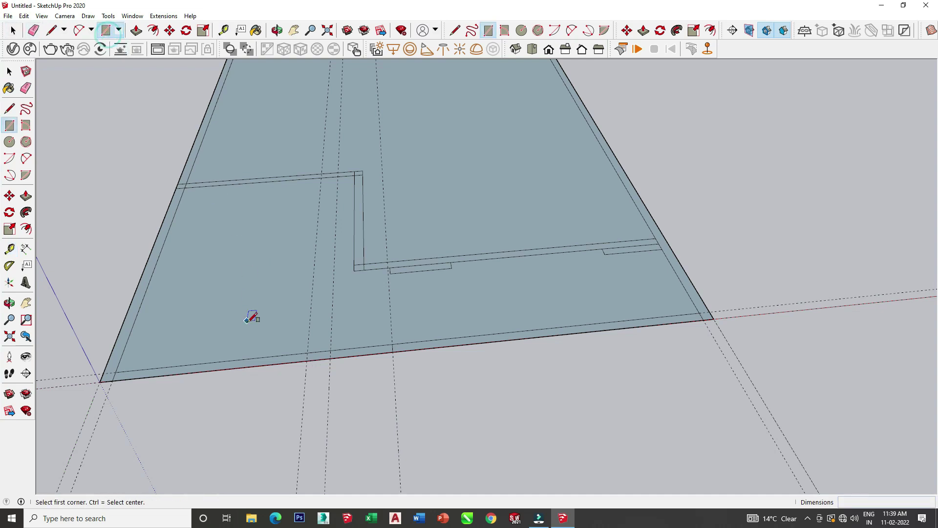
click(331, 350)
text(1,0.5)
key(Return)
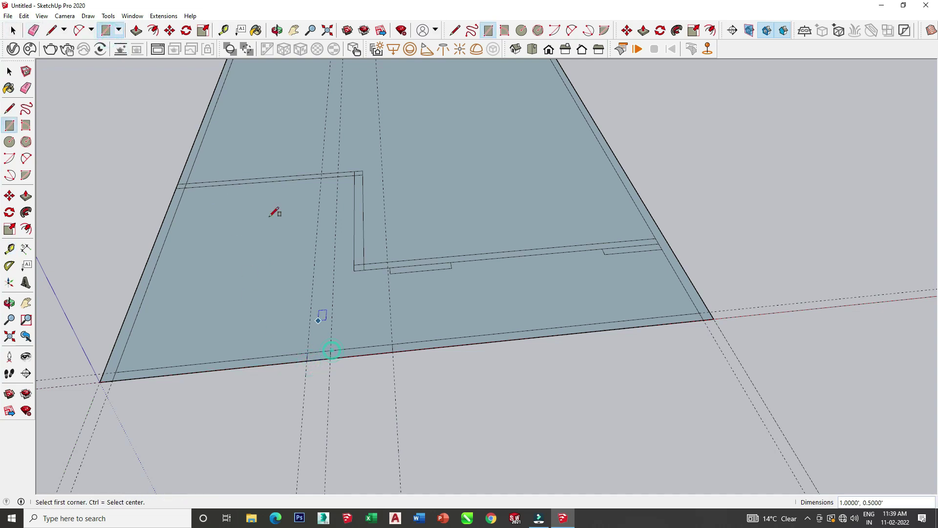
click(33, 30)
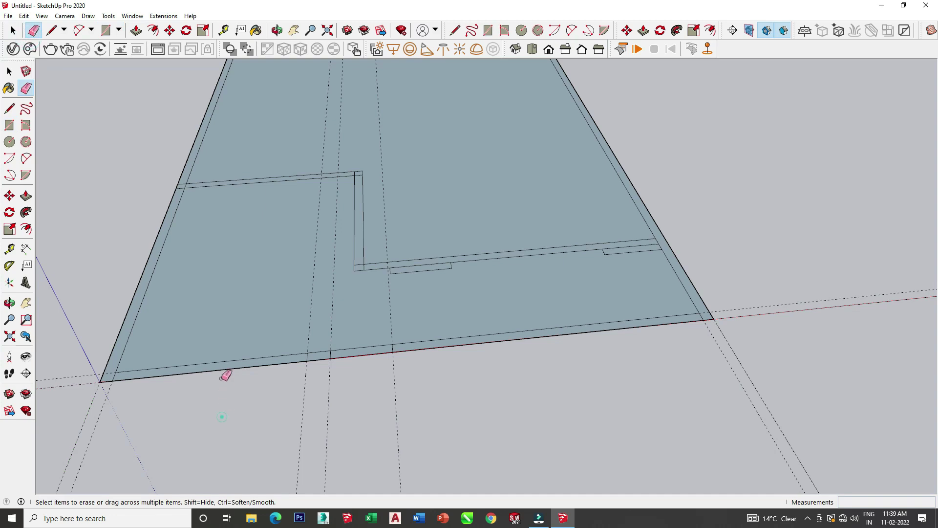
Step: Erase the edge holding the front floor face and the front wall segment between the guides
click(220, 361)
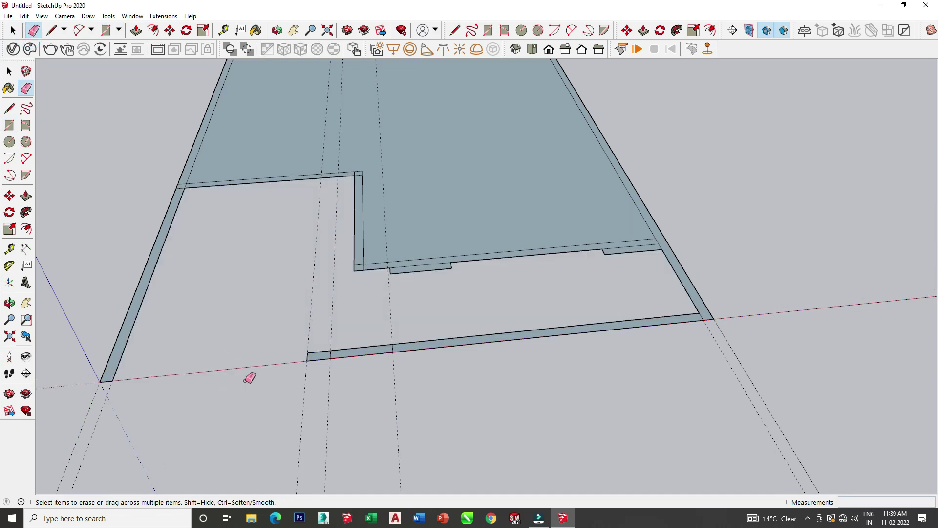
click(356, 352)
scroll(362, 256, up, 2)
scroll(366, 279, up, 3)
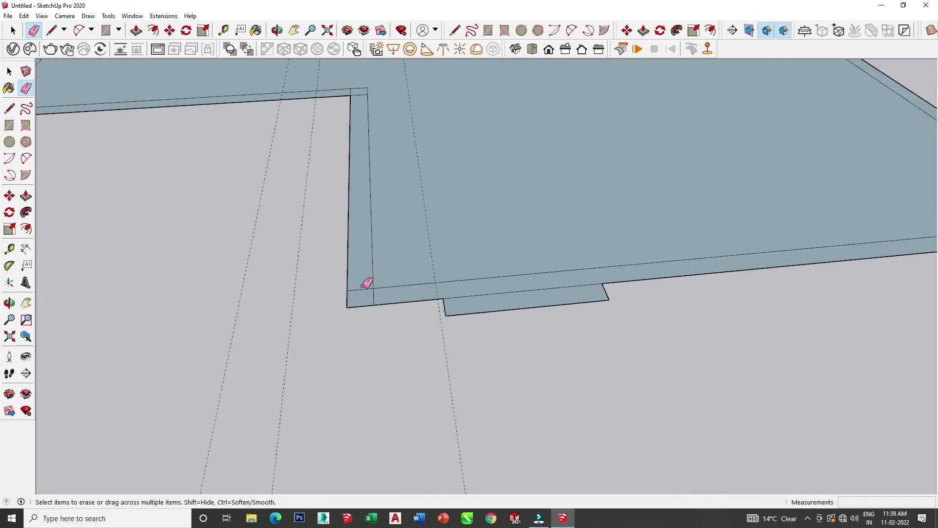
scroll(450, 303, down, 2)
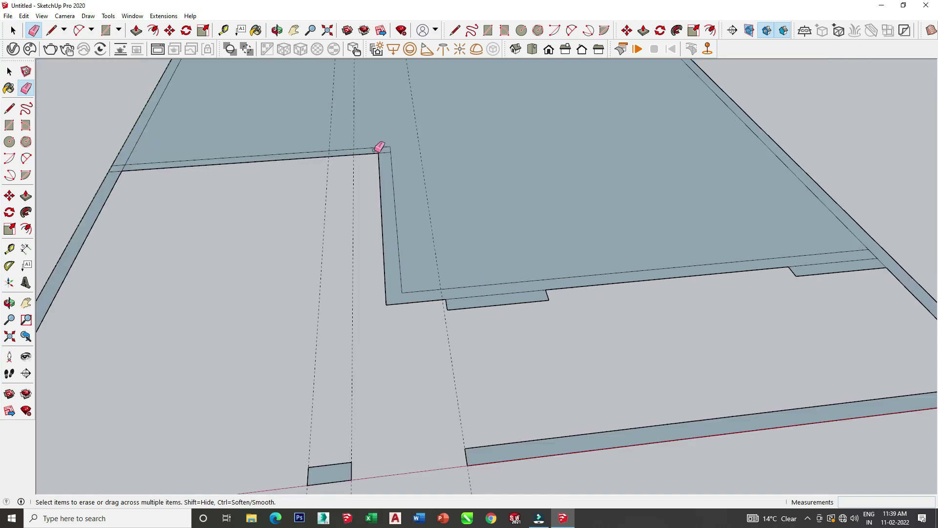
scroll(379, 148, up, 3)
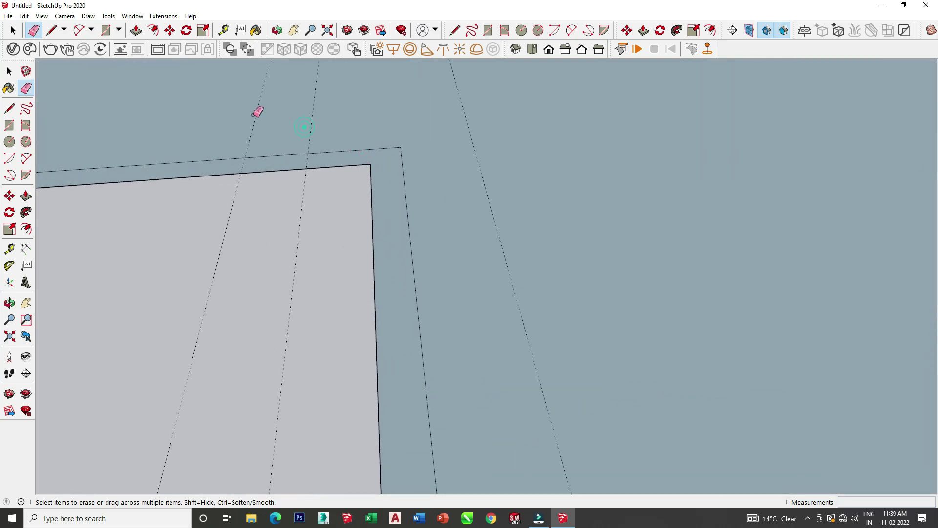
Step: Erase the two dashed guide lines crossing the floor
drag(253, 116, 311, 118)
mouse_move(511, 111)
mouse_down()
mouse_move(477, 119)
mouse_move(471, 201)
mouse_up()
scroll(547, 161, down, 5)
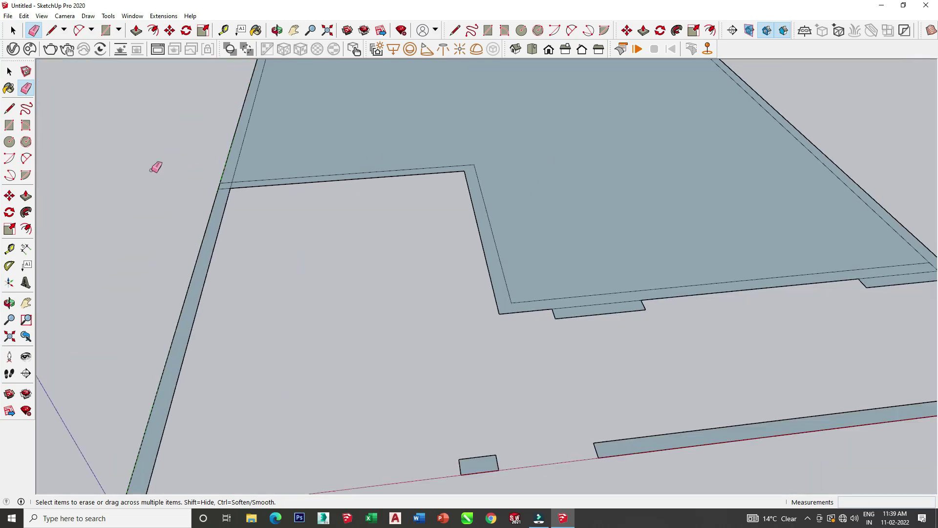
scroll(220, 163, up, 5)
scroll(257, 209, up, 3)
Step: Erase the stray short edges at the outer wall corner
mouse_move(258, 209)
mouse_down()
mouse_move(264, 247)
mouse_move(253, 235)
mouse_up()
scroll(254, 234, down, 3)
right_click(254, 235)
click(109, 203)
Step: Erase the leftover inner corner edges, viewing the corner from another angle
middle_drag(120, 195, 2, 297)
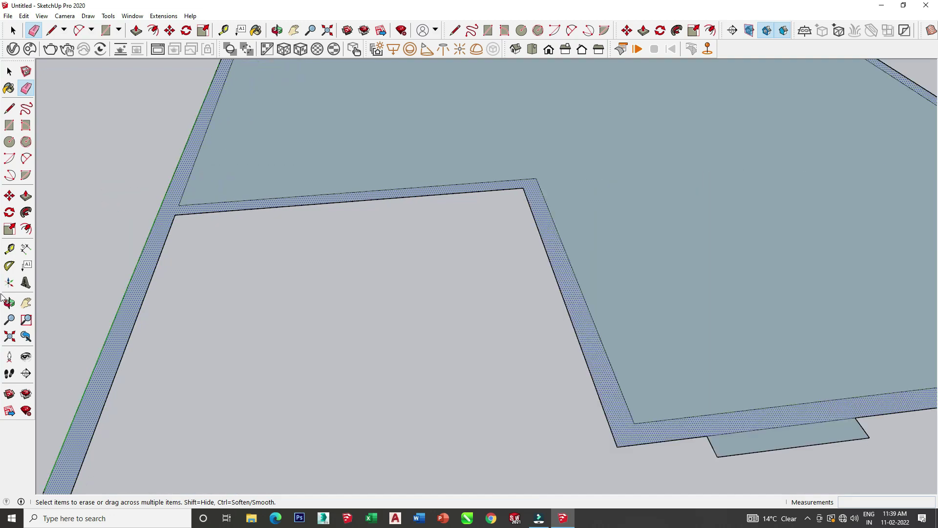
scroll(121, 234, down, 2)
scroll(121, 234, down, 2)
scroll(588, 306, up, 3)
scroll(635, 306, up, 2)
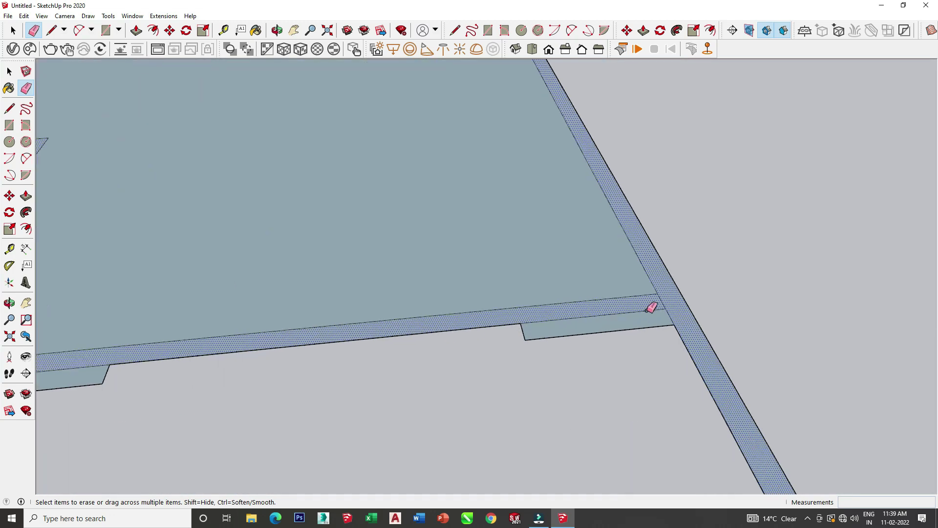
drag(657, 295, 664, 297)
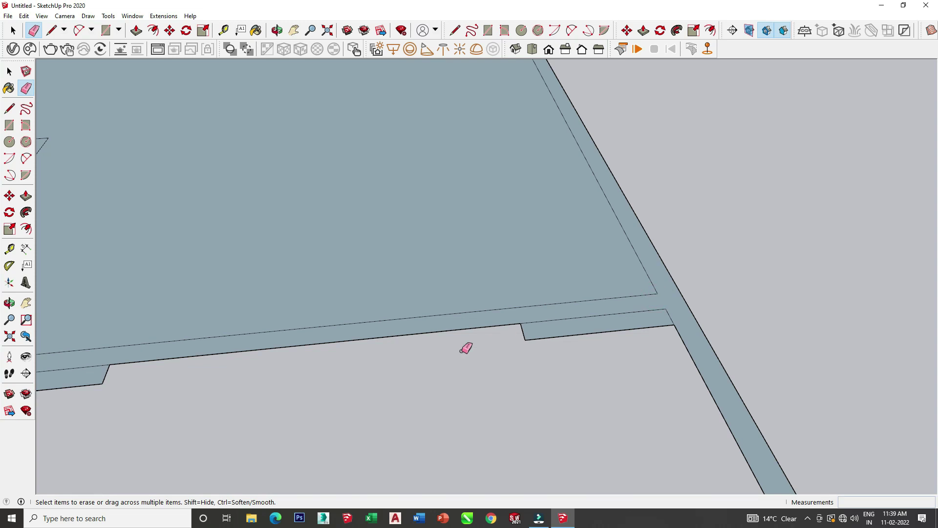
scroll(488, 329, down, 3)
scroll(471, 336, down, 2)
scroll(471, 336, down, 1)
click(13, 33)
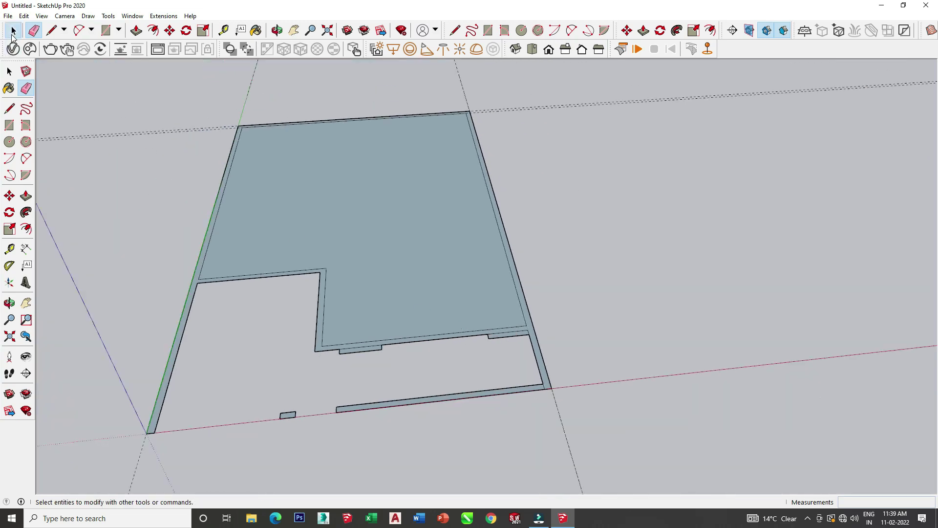
click(348, 204)
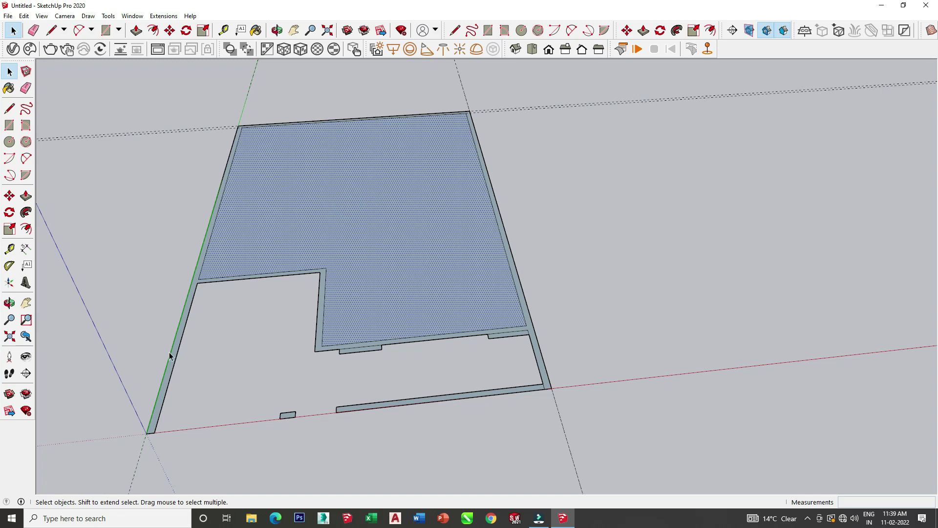
middle_drag(168, 356, 188, 283)
click(532, 50)
scroll(518, 147, down, 2)
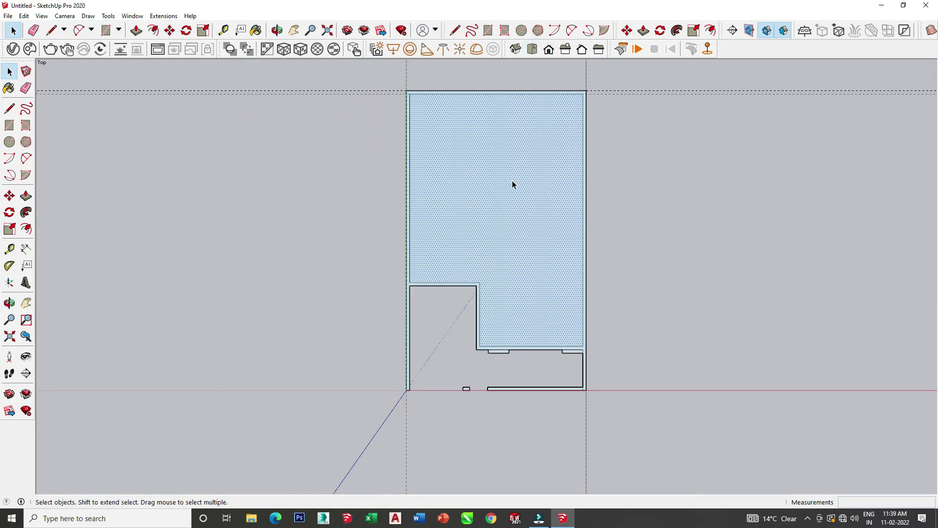
click(518, 51)
mouse_move(479, 205)
middle_down()
mouse_move(329, 335)
mouse_move(550, 331)
mouse_move(507, 321)
middle_up()
scroll(506, 321, up, 2)
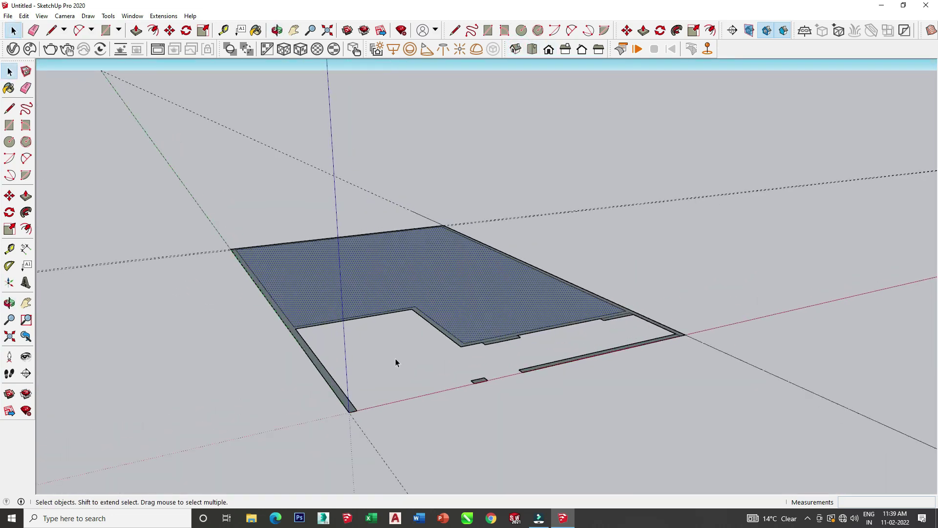
click(136, 31)
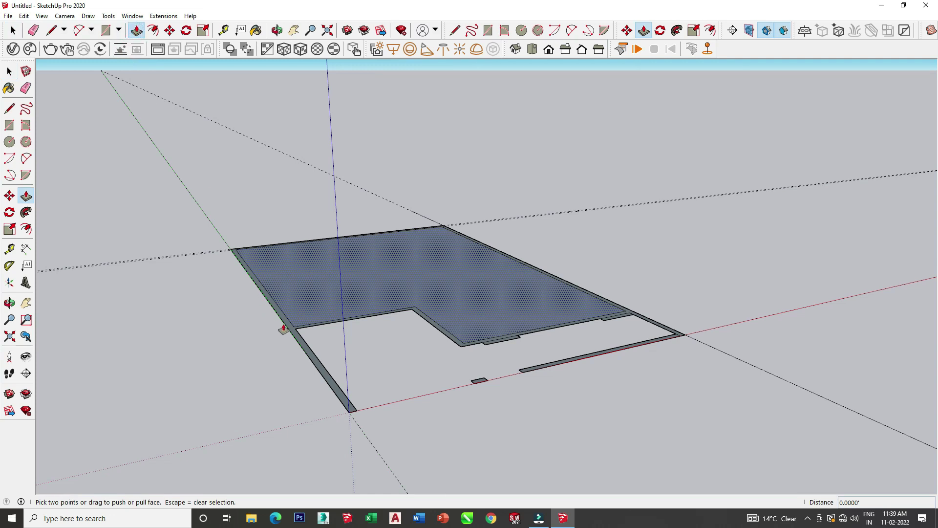
drag(294, 341, 286, 279)
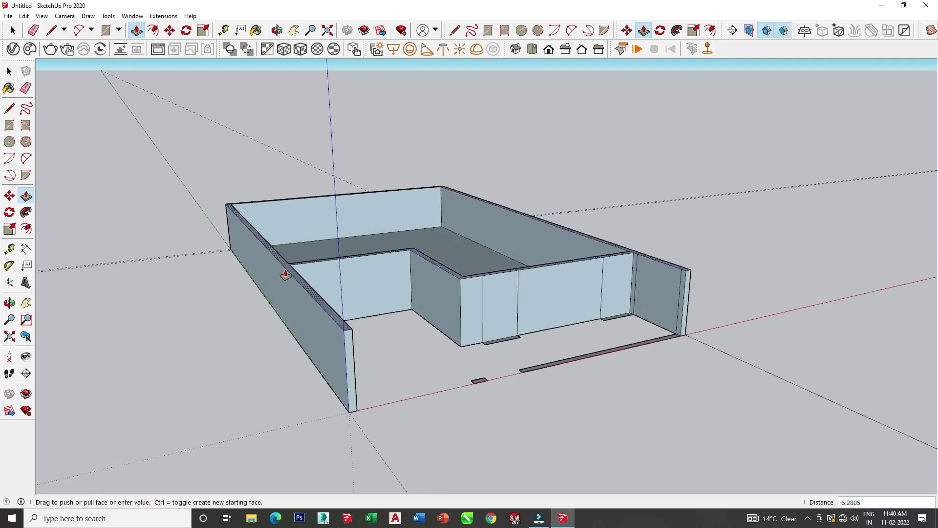
key(Escape)
scroll(404, 307, up, 2)
scroll(404, 306, up, 3)
Step: Place Tape Measure guides through the floor corner and parallel to the edge
click(224, 30)
click(457, 313)
click(443, 322)
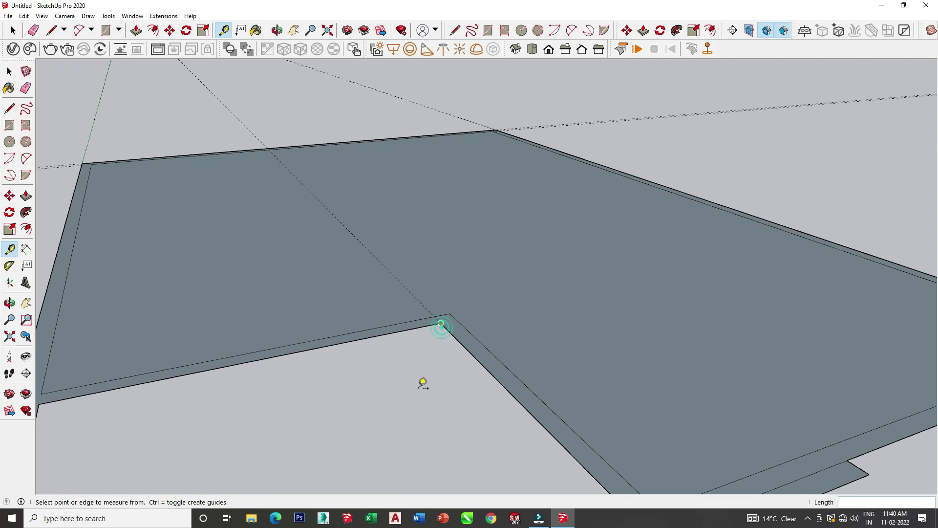
click(346, 236)
key(Escape)
click(363, 245)
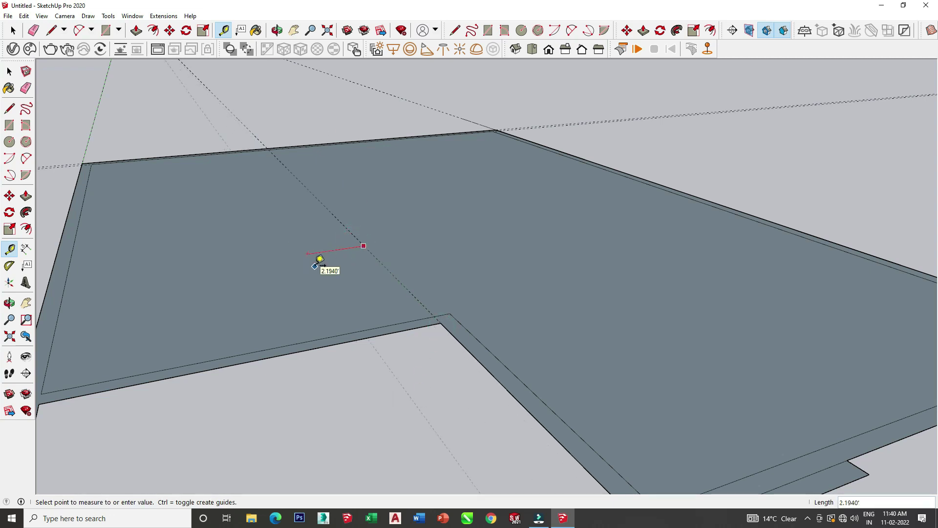
key(Return)
Step: Draw a thin rectangle strip from the guide intersection along the floor edge
click(105, 30)
click(282, 354)
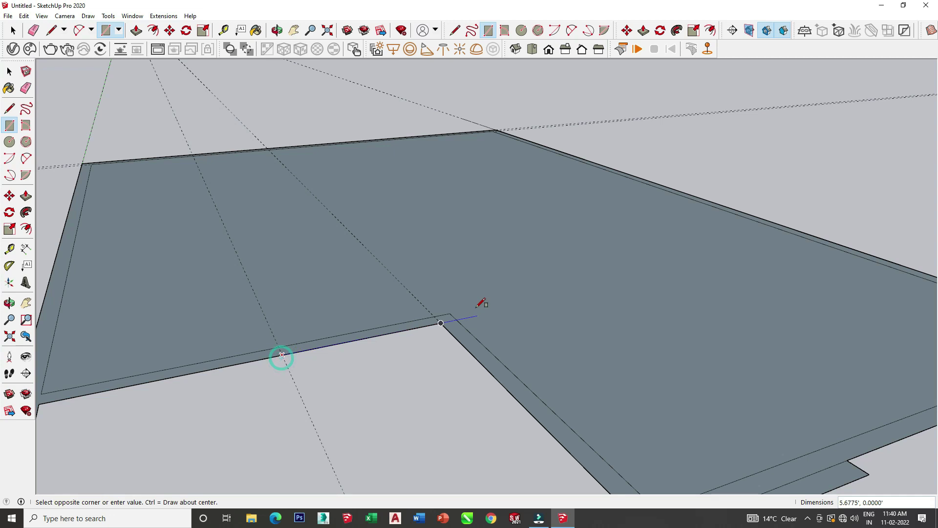
click(434, 315)
Step: Erase the large inner floor face and the leftover guide lines
click(26, 88)
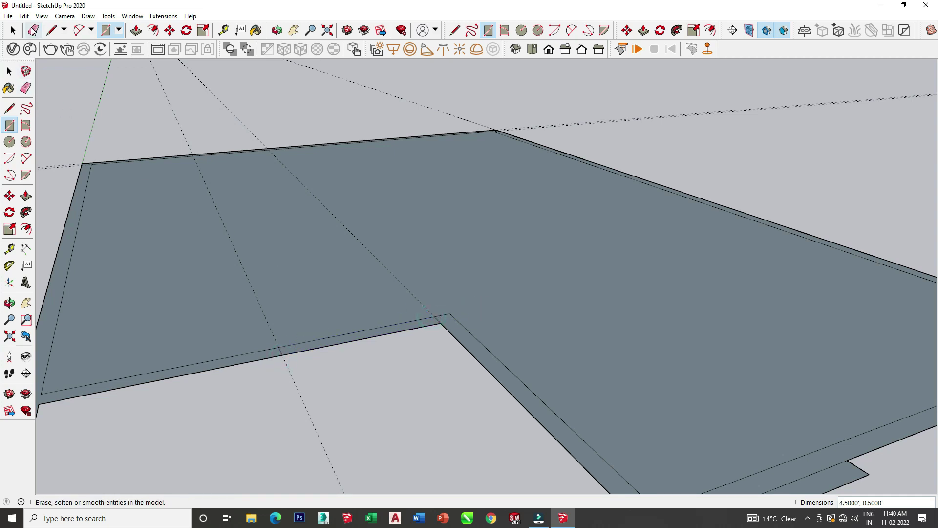
drag(322, 369, 323, 334)
scroll(324, 318, down, 3)
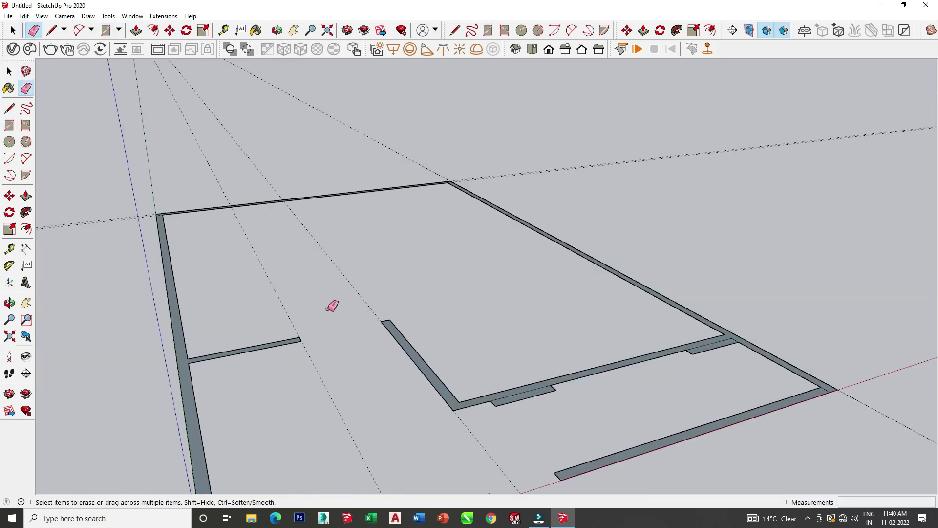
scroll(342, 288, down, 3)
drag(332, 284, 301, 285)
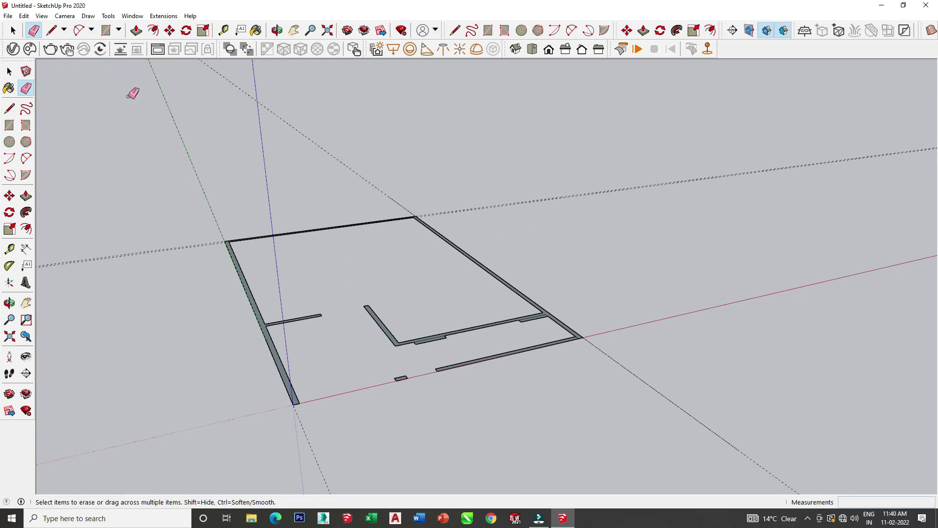
Step: Start raising the wall strips with Push/Pull, then cancel the extrusion
key(p)
scroll(259, 325, up, 2)
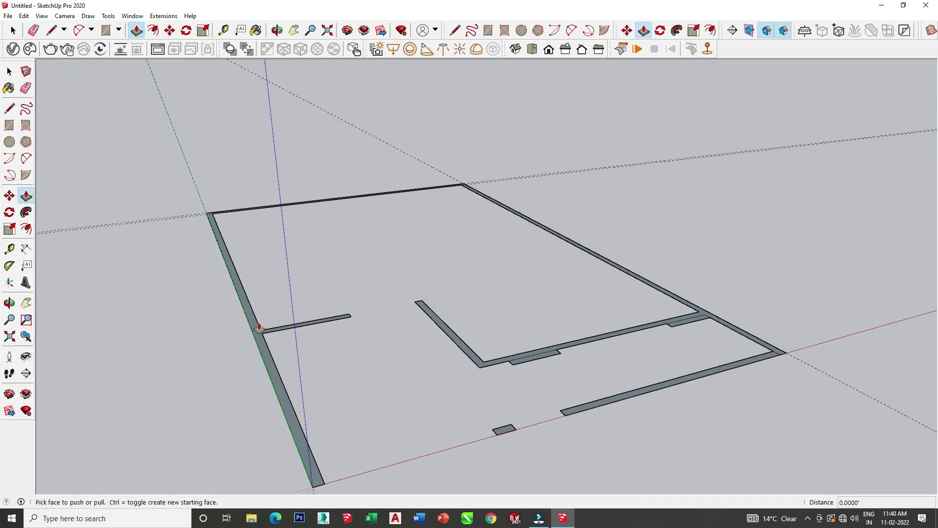
drag(259, 328, 255, 244)
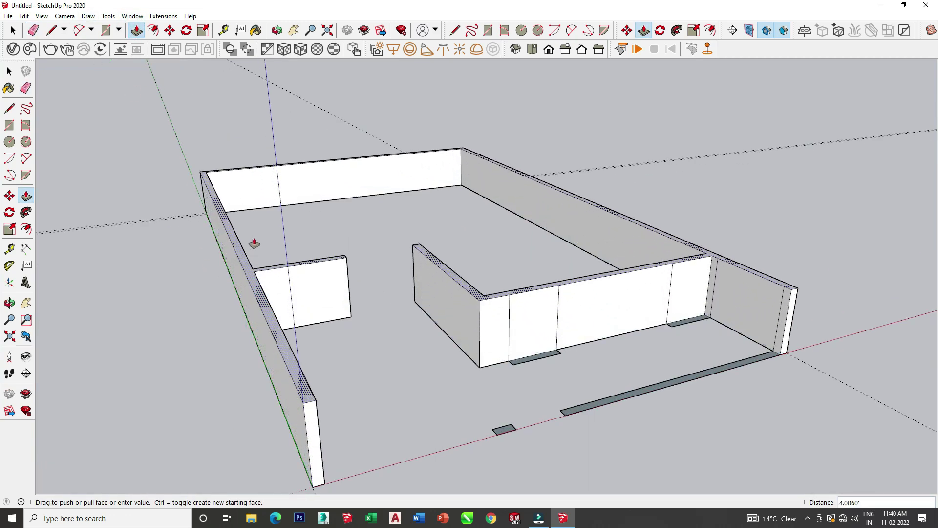
key(Escape)
mouse_move(623, 318)
middle_down()
mouse_move(489, 329)
mouse_move(373, 324)
middle_up()
Step: Close off the strip ends at the wall corner with two lines
click(52, 30)
scroll(644, 426, up, 1)
click(569, 397)
click(577, 389)
click(561, 410)
middle_drag(583, 414, 678, 352)
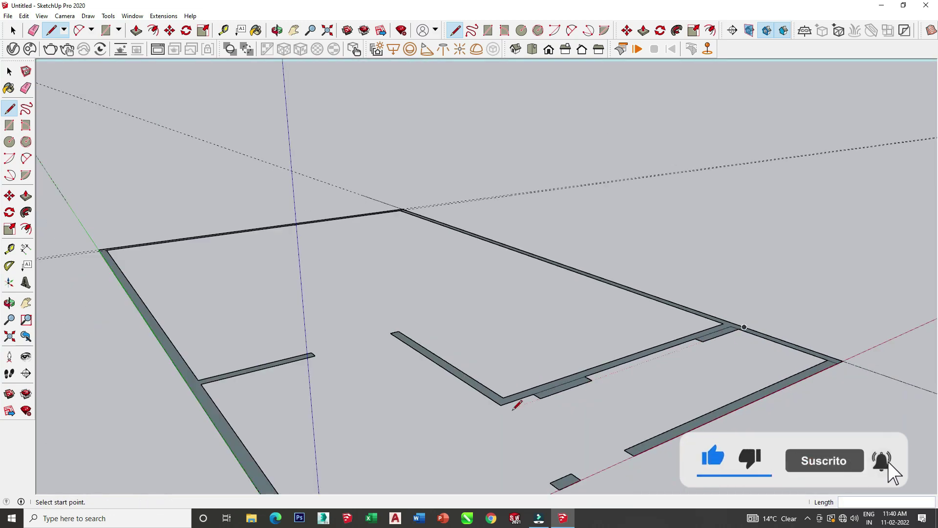
scroll(396, 436, down, 2)
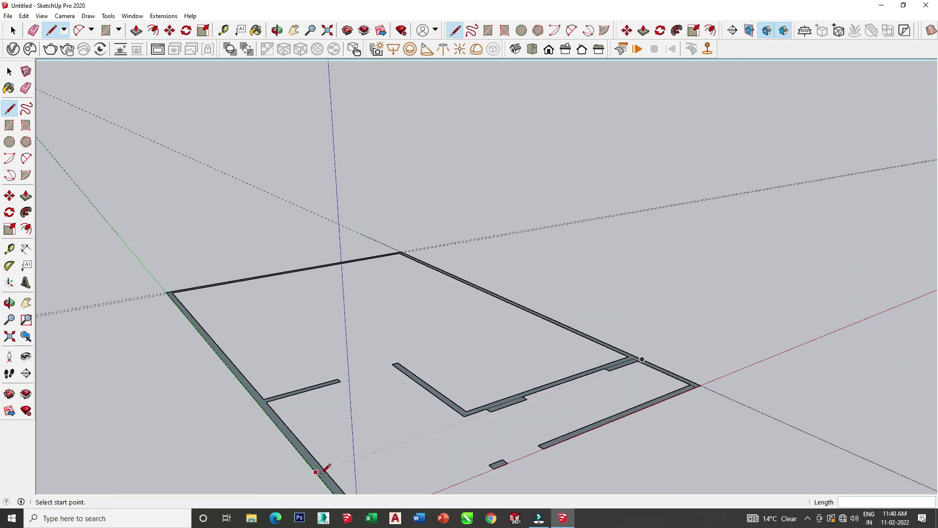
scroll(341, 354, down, 1)
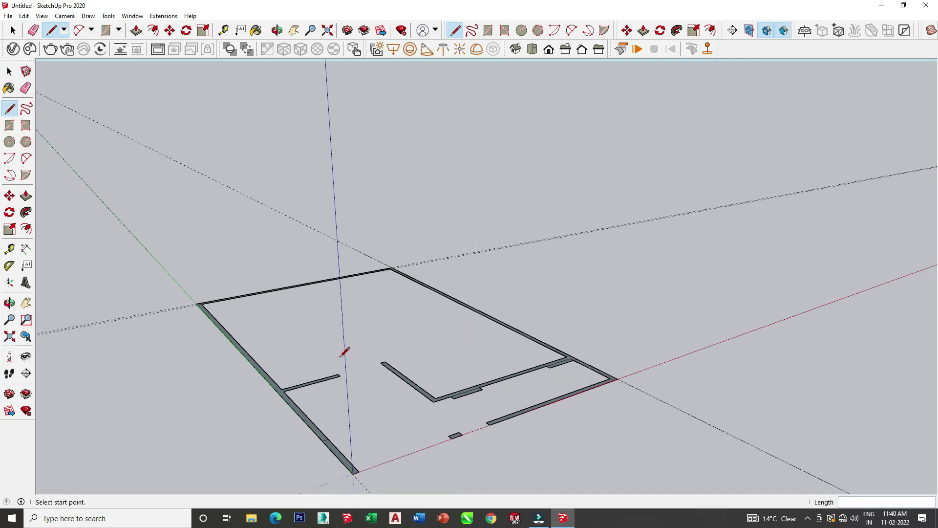
middle_drag(281, 451, 339, 329)
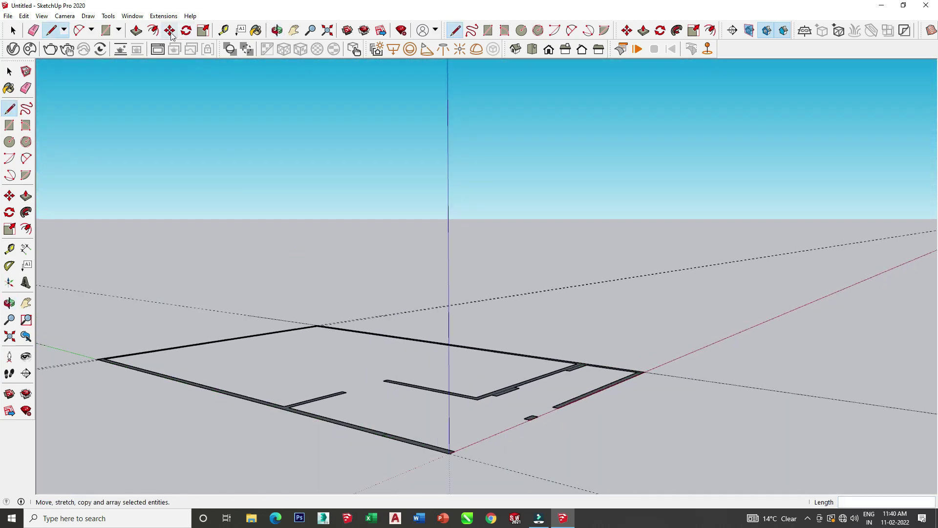
Step: Push/Pull the wall outline face up to 11 feet, redoing it after an undo
click(136, 31)
scroll(324, 434, up, 1)
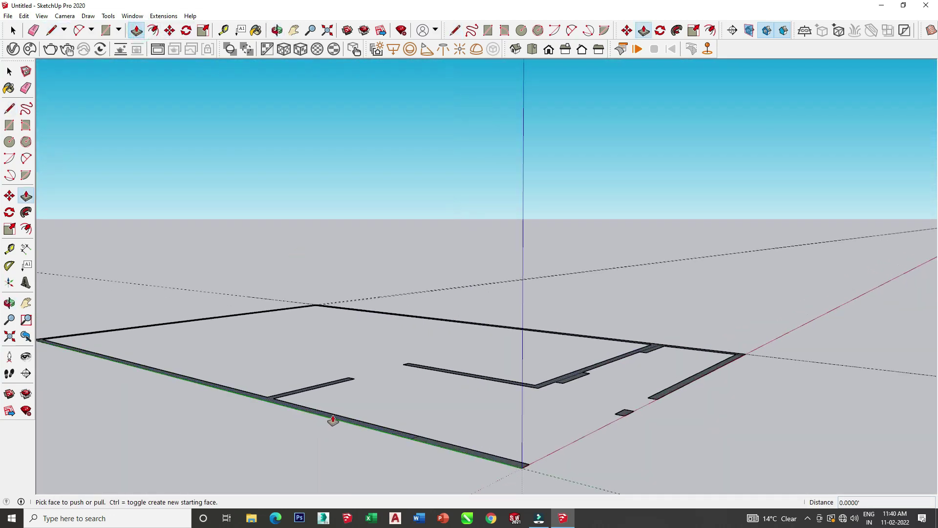
click(334, 414)
middle_drag(325, 298, 217, 312)
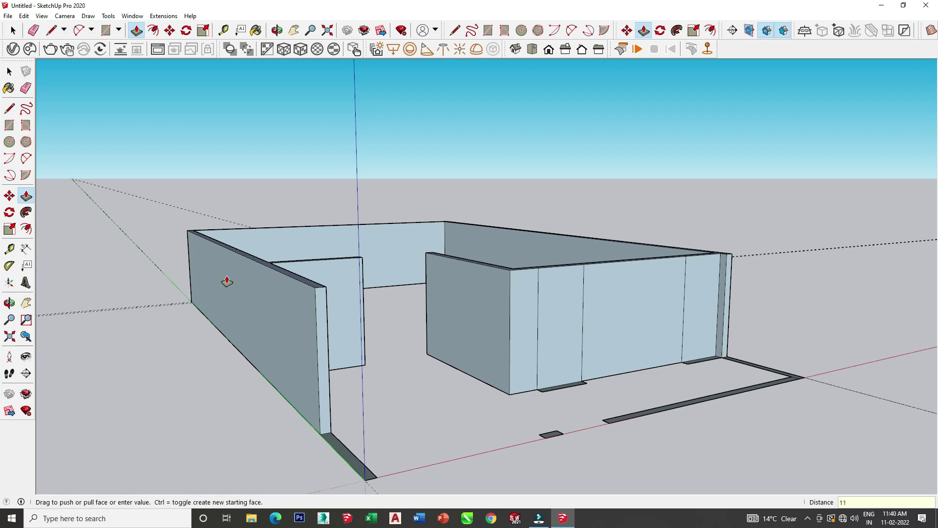
key(Return)
middle_drag(394, 157, 386, 235)
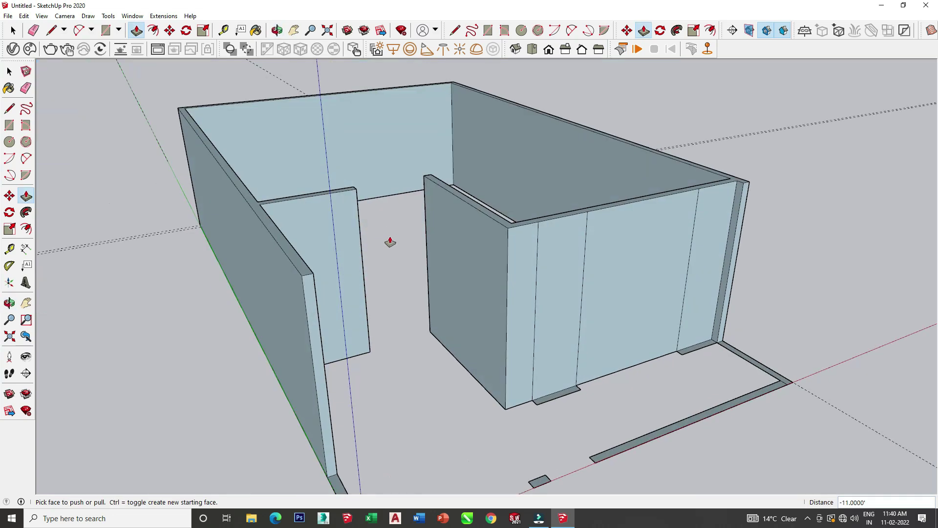
key(ctrl+z)
click(283, 388)
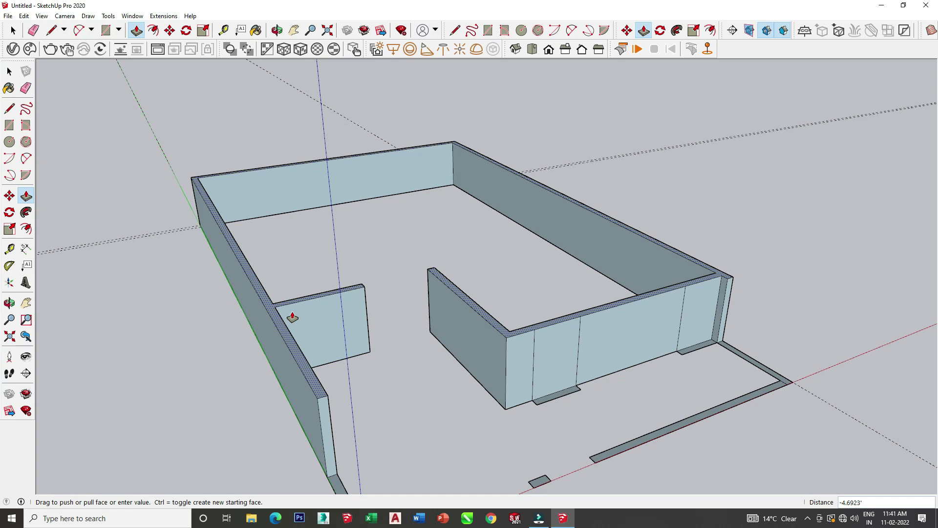
key(Return)
Step: Split the short partition's end face with a line
mouse_move(283, 320)
middle_down()
mouse_move(200, 278)
mouse_move(388, 140)
middle_up()
scroll(376, 168, up, 3)
scroll(377, 167, up, 2)
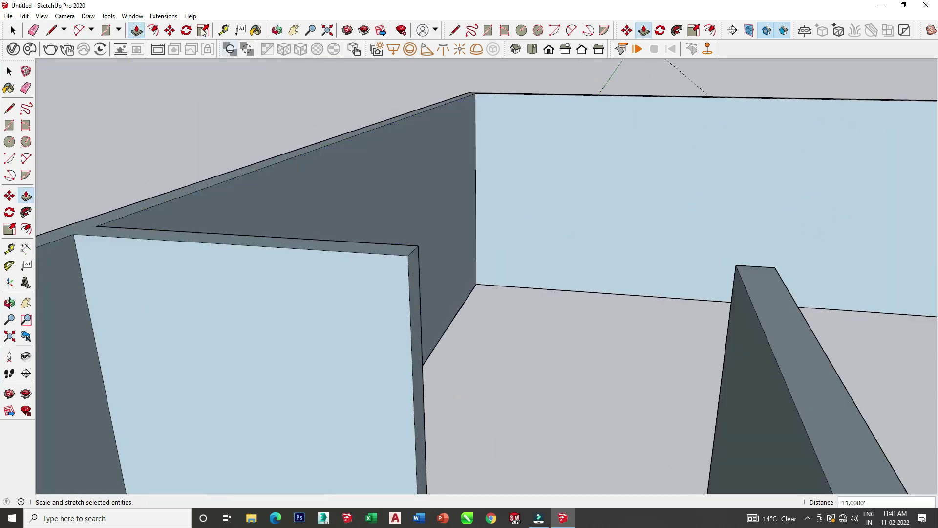
click(52, 30)
middle_drag(427, 226, 428, 317)
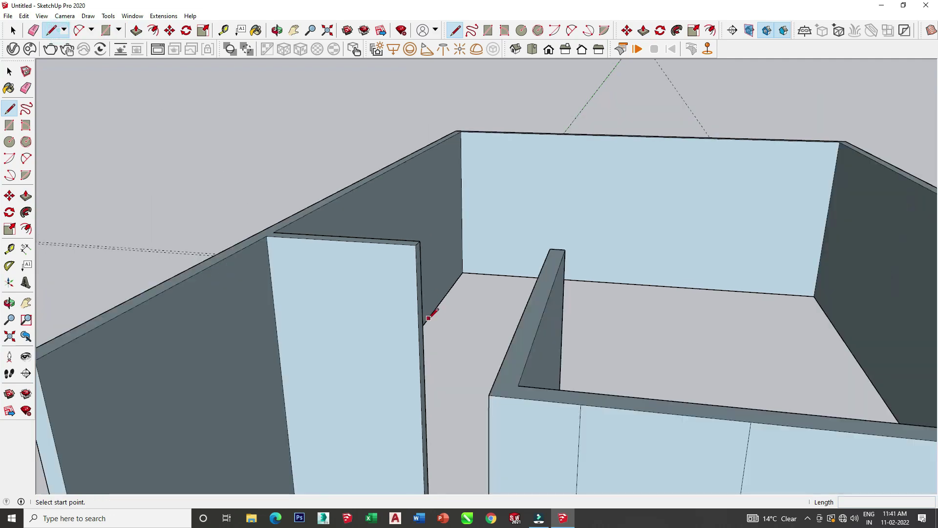
scroll(428, 318, up, 3)
click(414, 307)
click(402, 321)
Step: Push/Pull the thin partition end face to meet the far wall
click(136, 30)
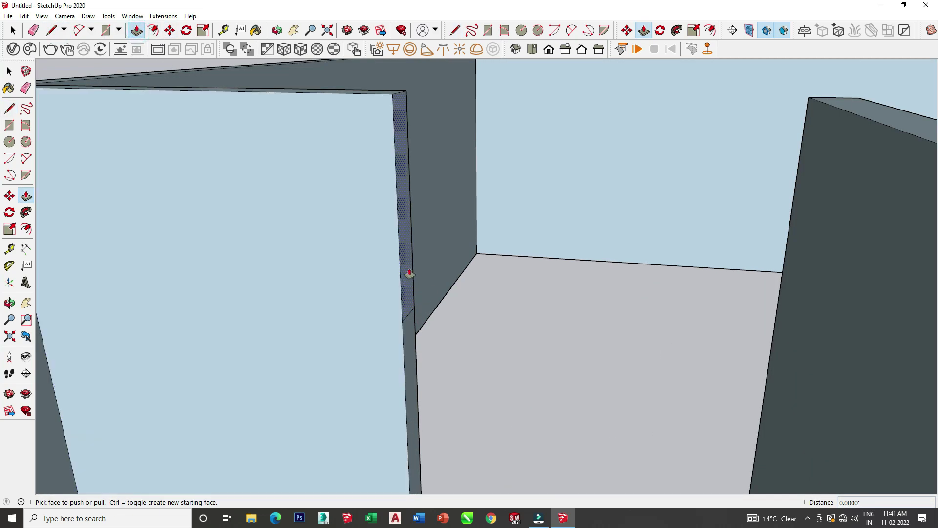
click(409, 273)
click(822, 106)
scroll(637, 221, down, 2)
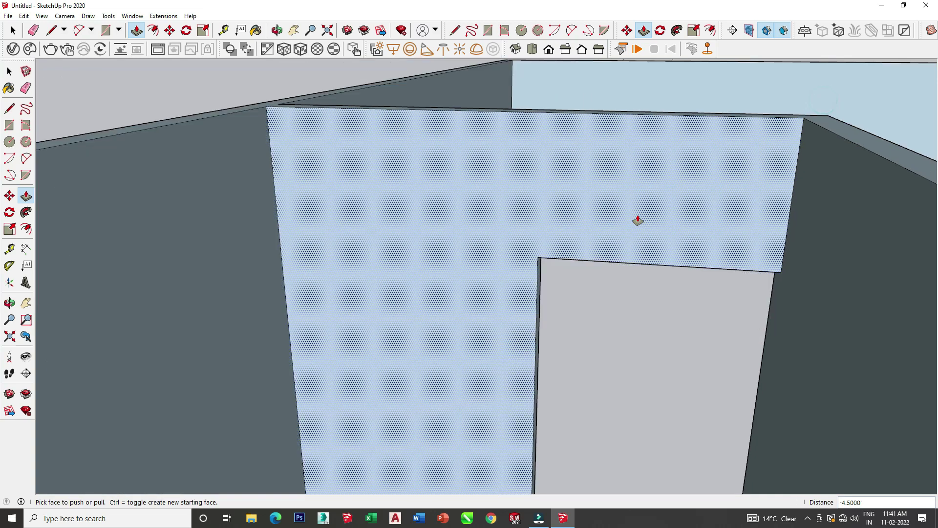
scroll(587, 201, down, 5)
middle_drag(529, 178, 570, 176)
mouse_move(555, 261)
middle_down()
mouse_move(550, 241)
mouse_move(529, 236)
mouse_move(594, 361)
middle_up()
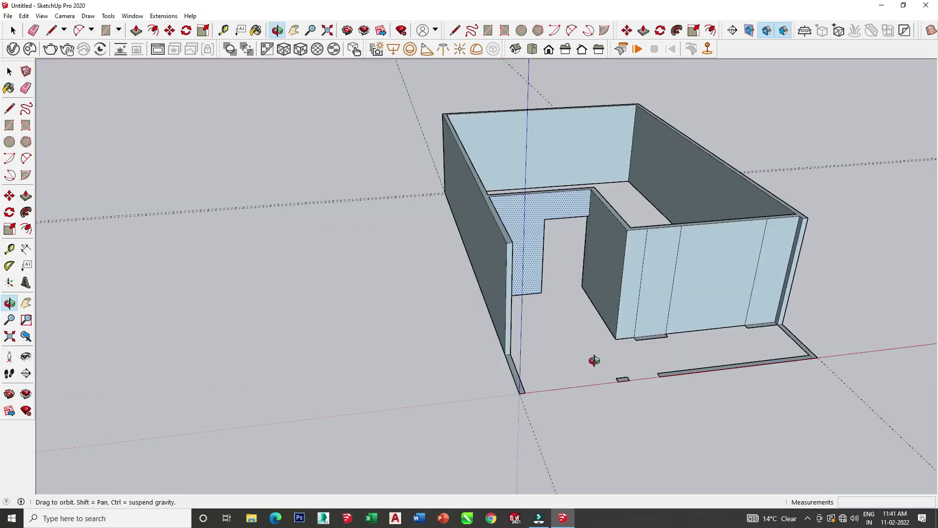
scroll(594, 360, up, 3)
Step: Raise the left and right front floor strips into full-height columns
key(p)
click(635, 323)
click(641, 181)
click(797, 292)
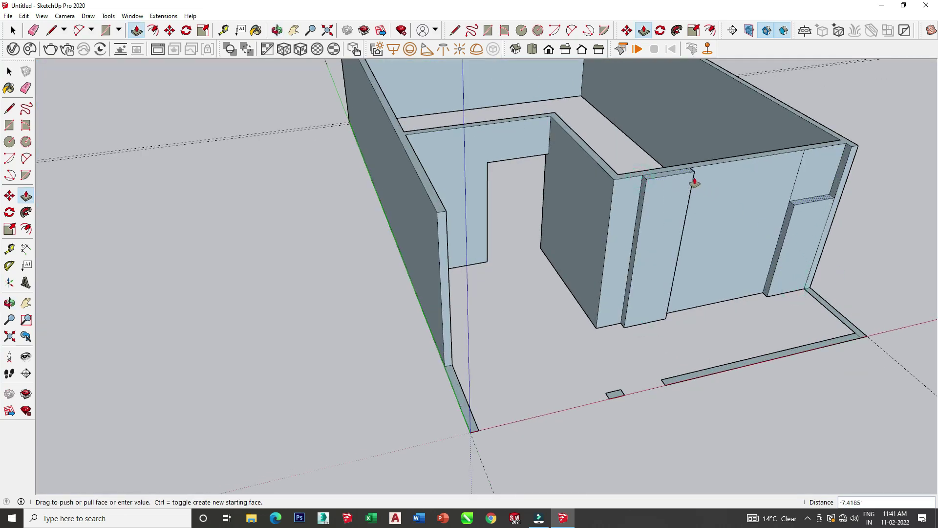
click(694, 182)
mouse_move(695, 182)
middle_down()
mouse_move(356, 105)
mouse_move(379, 151)
middle_up()
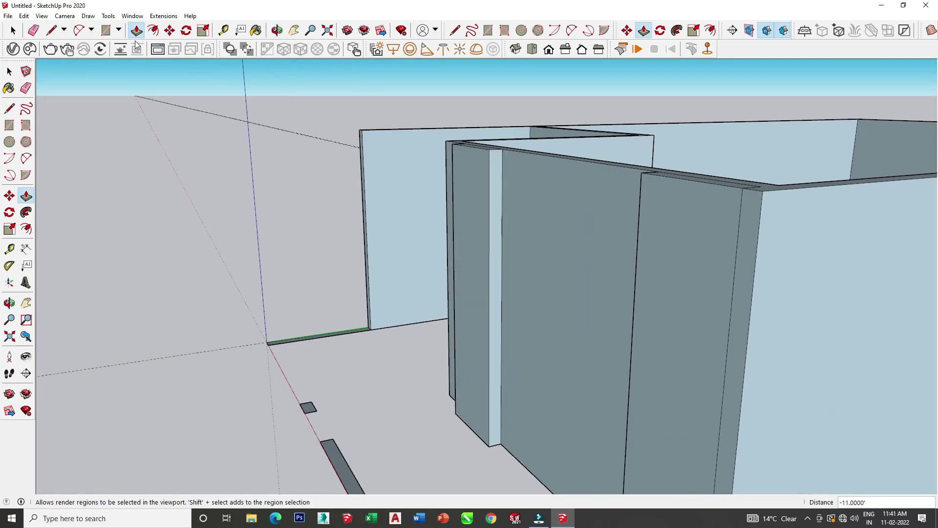
Step: Split the narrow column face and pull a lintel across above the doorway
click(52, 30)
click(491, 226)
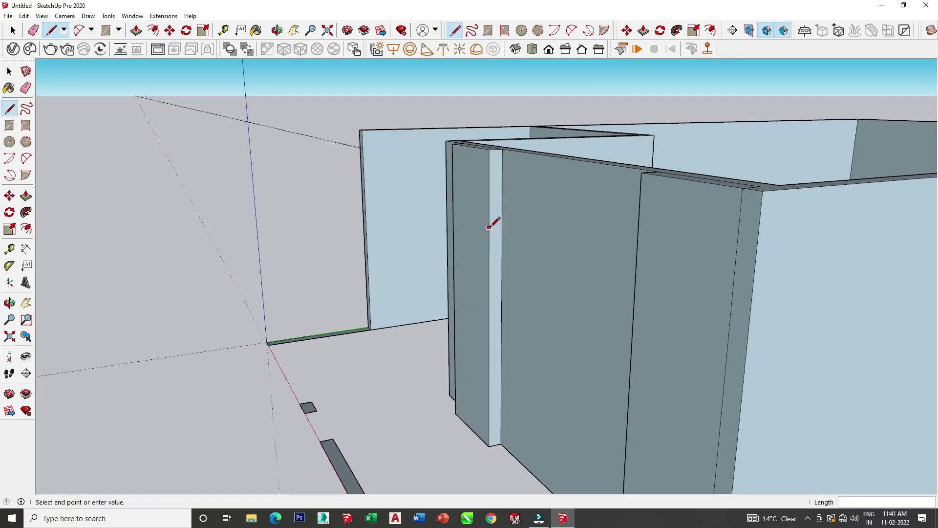
click(501, 226)
click(136, 31)
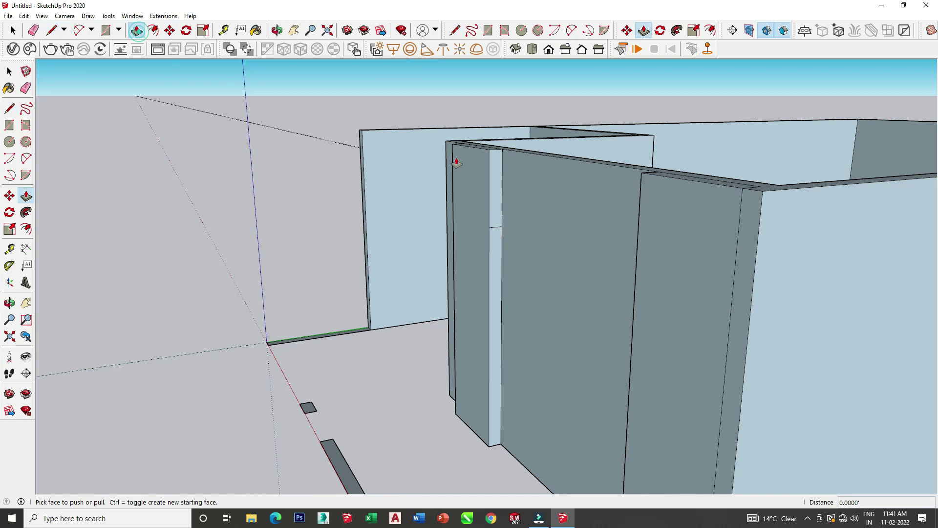
click(497, 180)
click(505, 197)
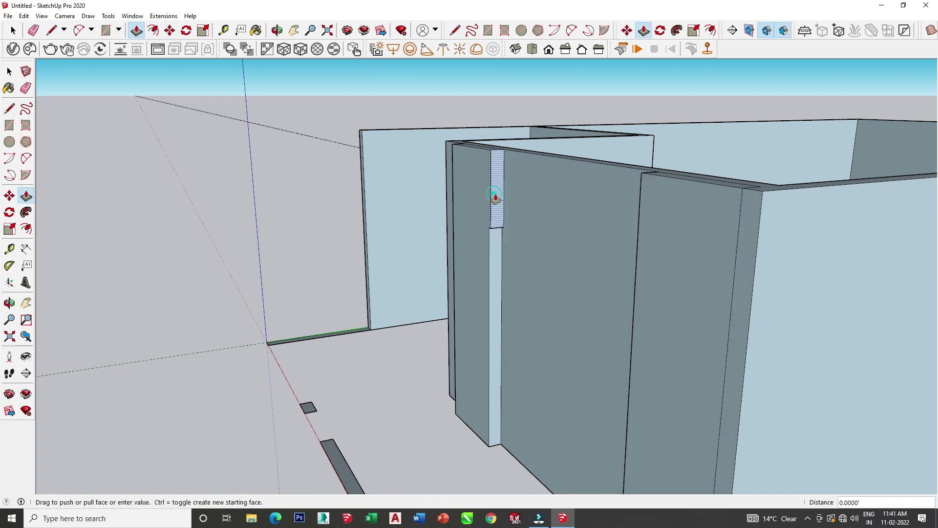
click(644, 179)
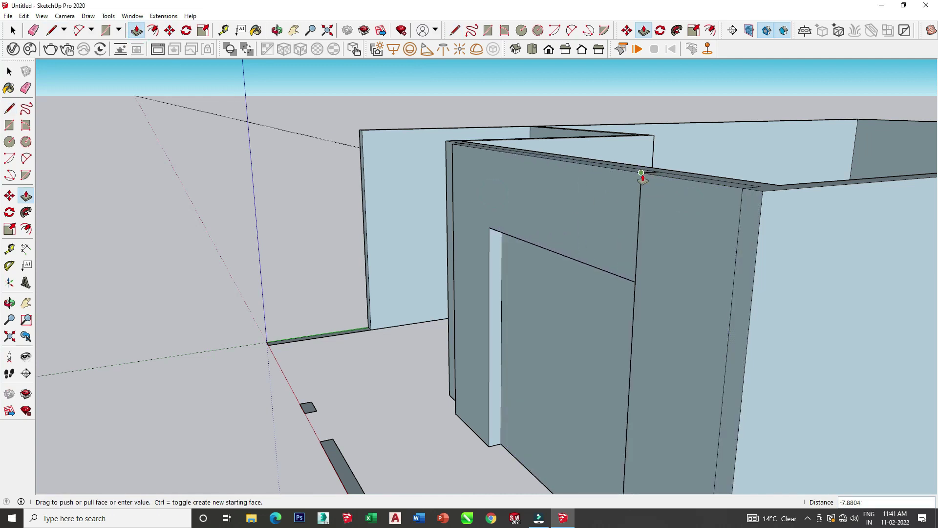
middle_drag(644, 178, 787, 316)
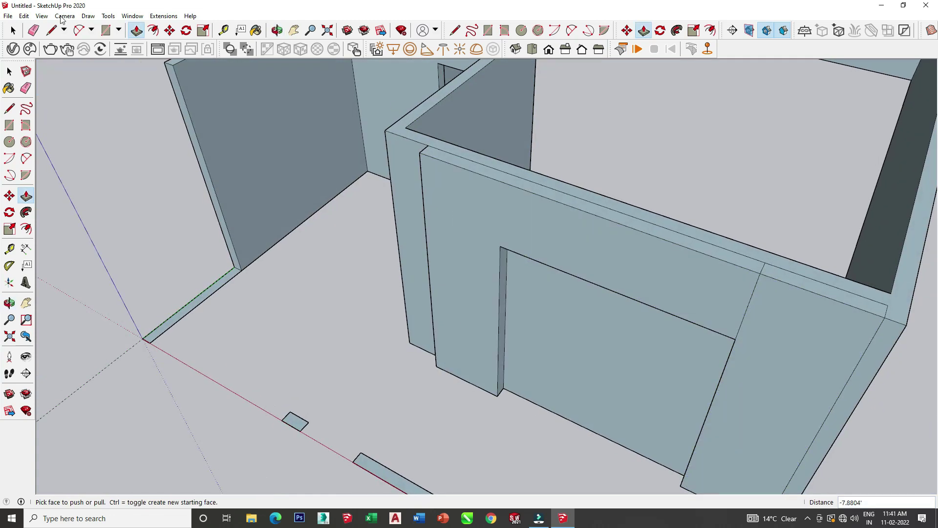
click(34, 31)
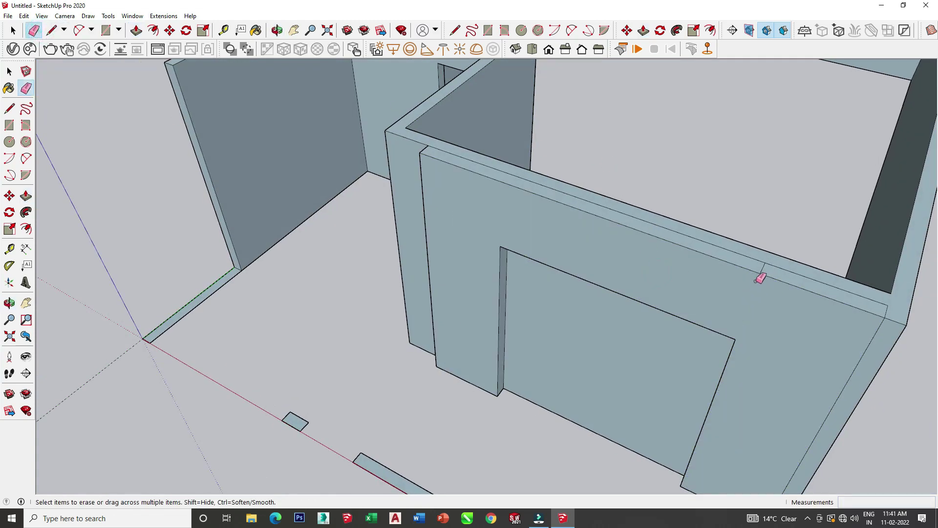
scroll(763, 269, up, 2)
scroll(523, 158, down, 5)
Step: Raise the left stub wall to 6 feet, undoing a first too-tall attempt
scroll(522, 157, down, 3)
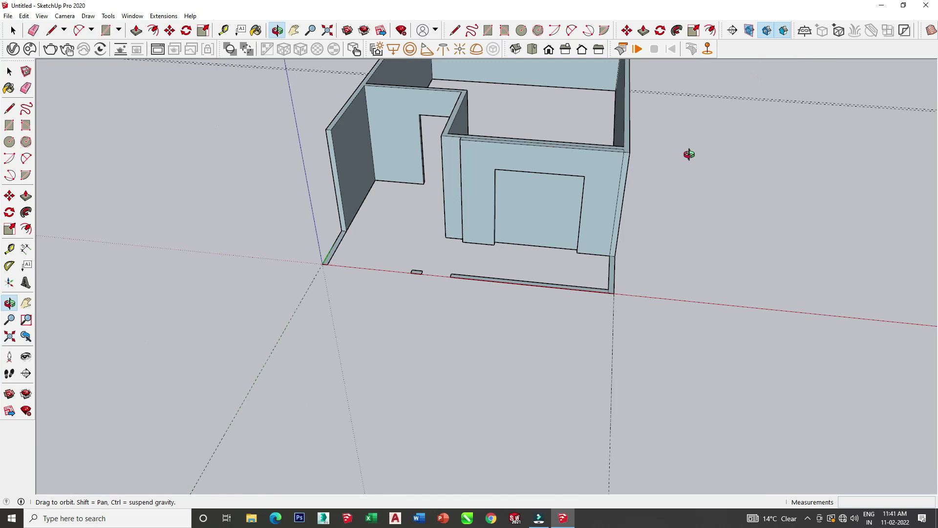
middle_drag(688, 153, 155, 4)
click(136, 30)
scroll(274, 342, up, 2)
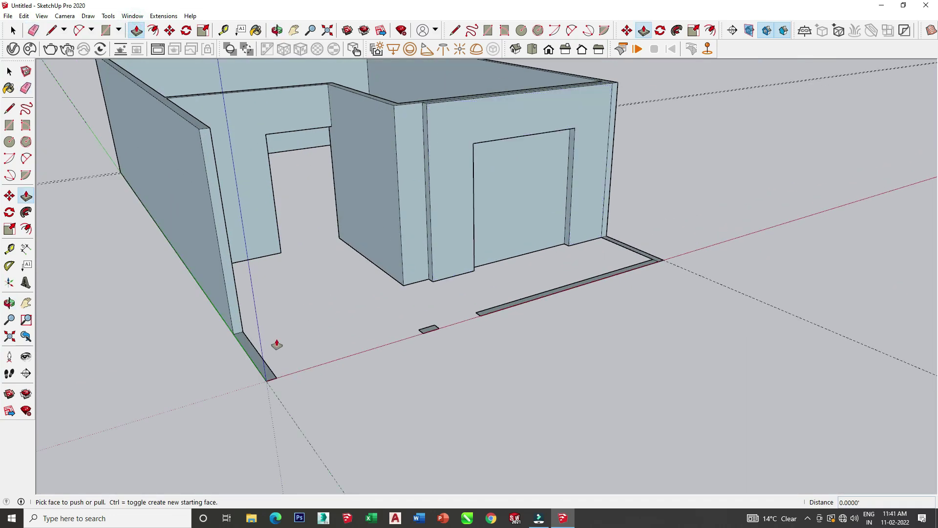
drag(250, 330, 244, 295)
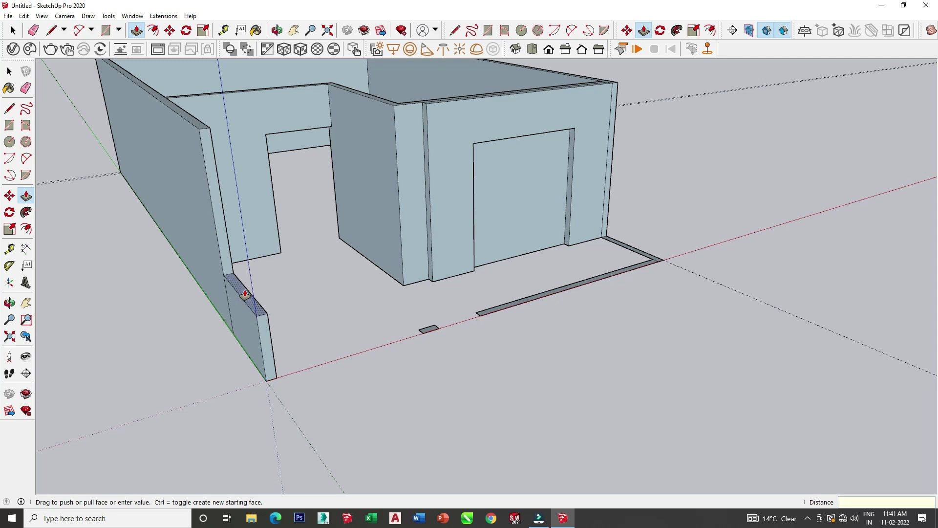
text(8)
key(Return)
key(z)
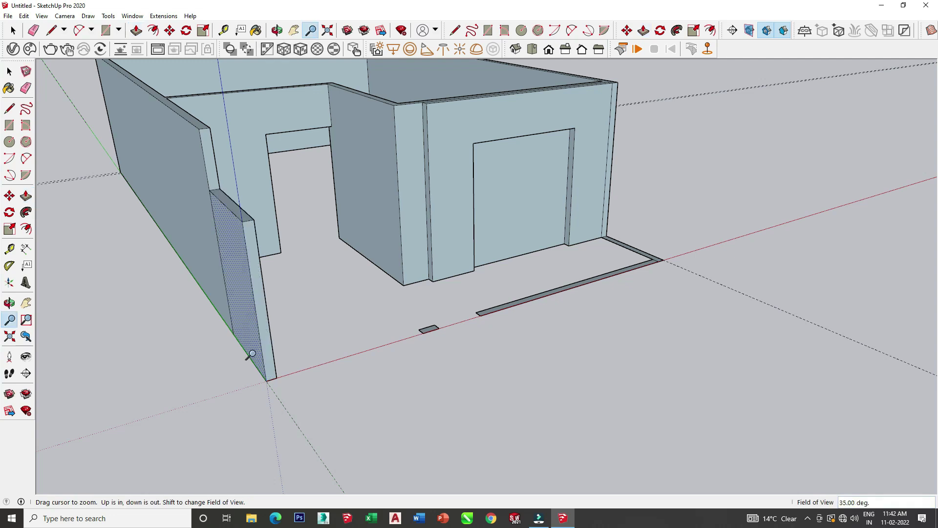
key(ctrl+z)
key(p)
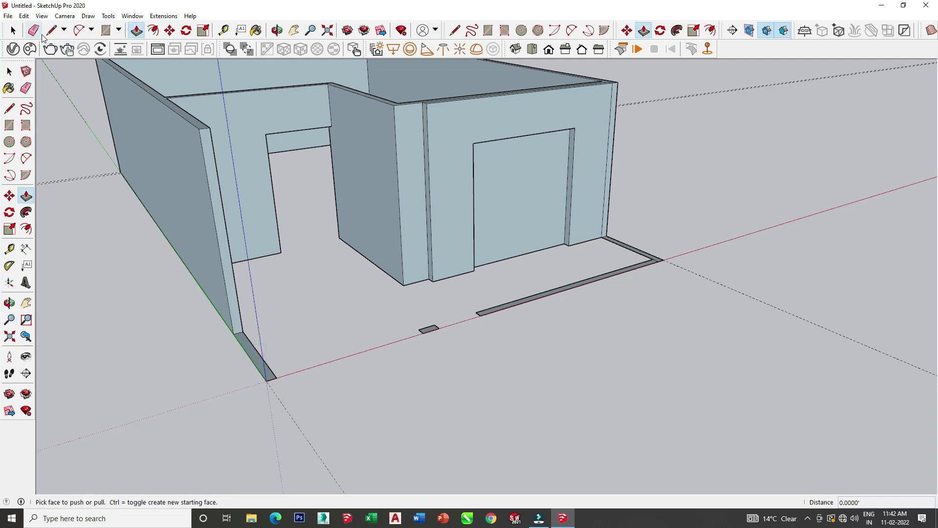
click(241, 353)
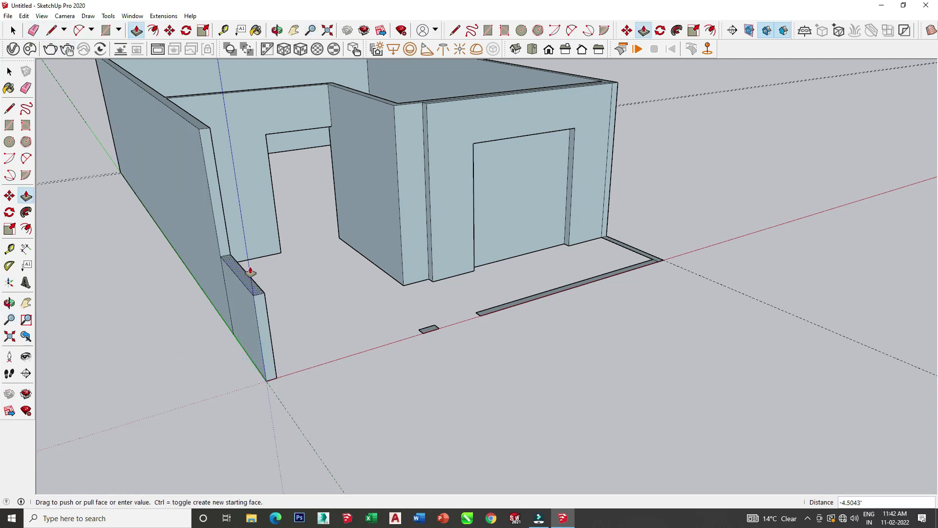
text(6)
key(Return)
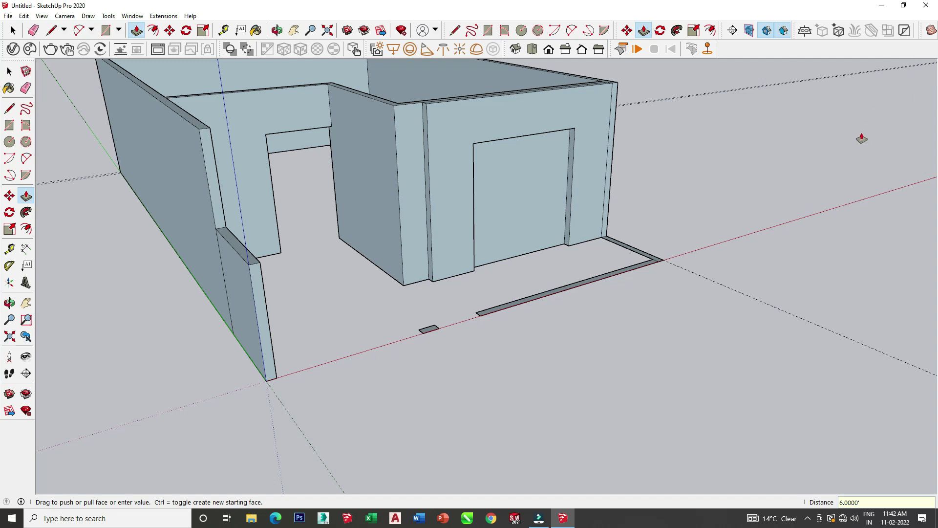
Step: Raise the right corner return to the other wall's height and pull up the long front strip
scroll(676, 238, up, 2)
drag(653, 269, 642, 219)
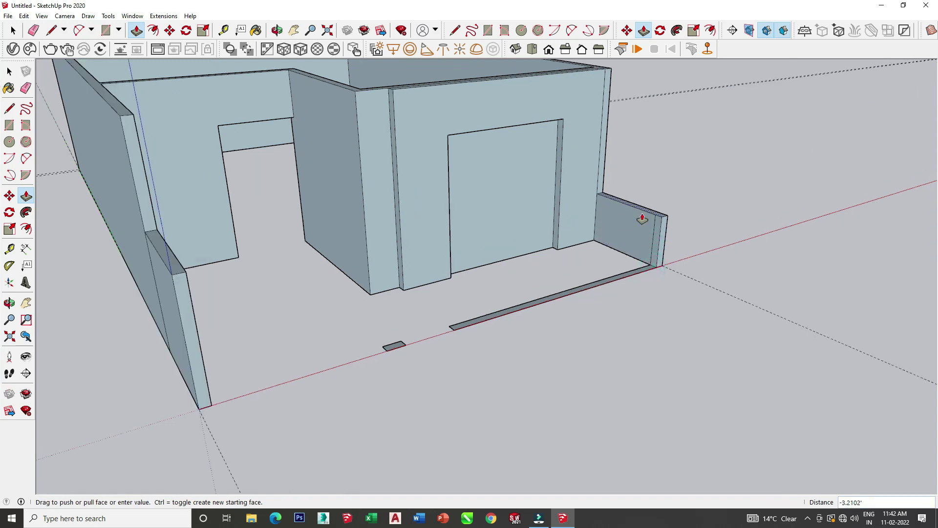
key(Return)
mouse_move(643, 220)
middle_down()
mouse_move(930, 133)
mouse_move(729, 178)
middle_up()
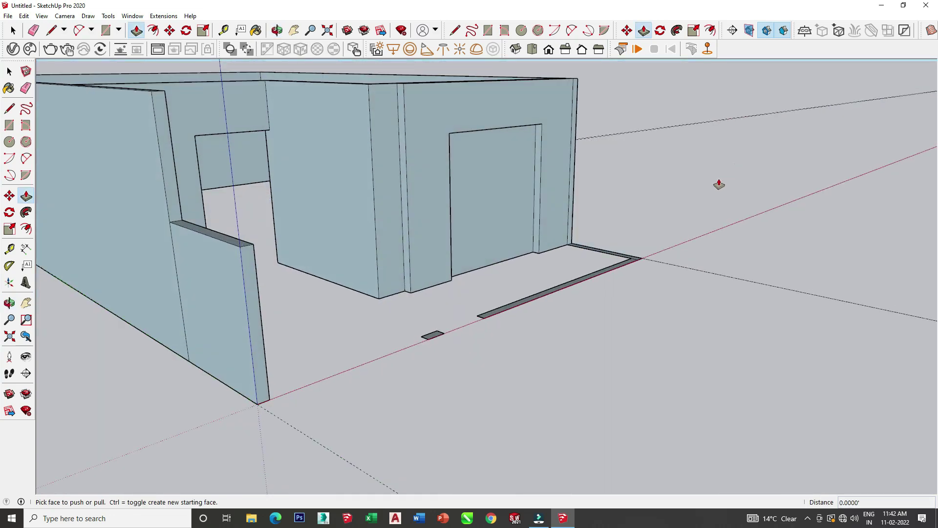
drag(616, 259, 252, 244)
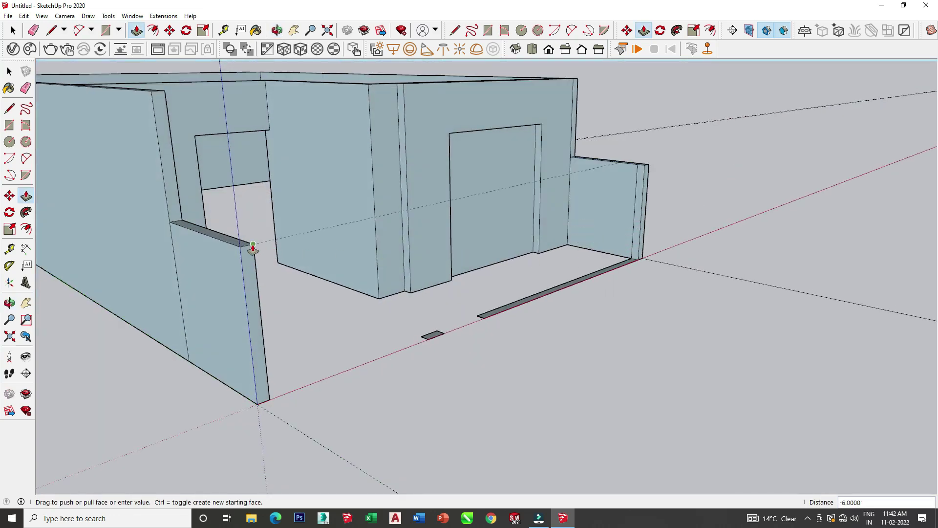
mouse_move(594, 279)
mouse_down()
mouse_move(253, 261)
mouse_move(253, 247)
mouse_up()
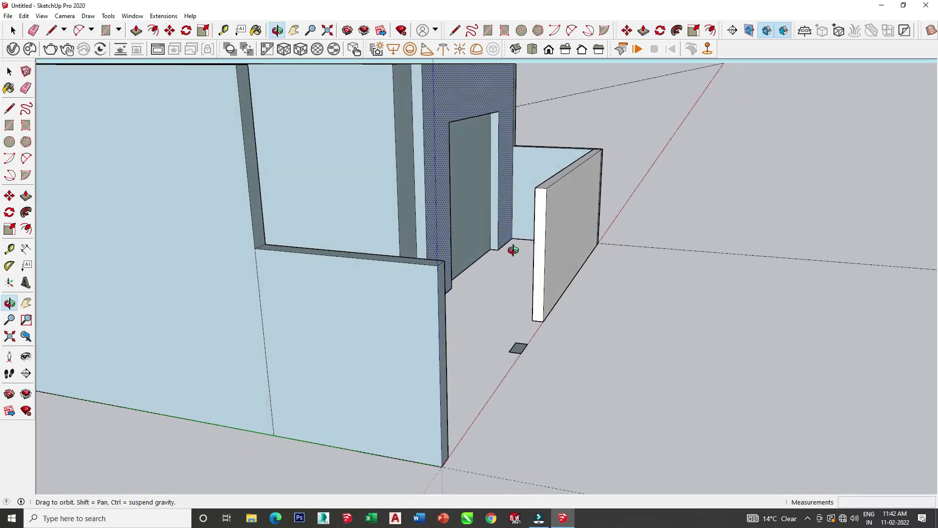
Step: Finish the front wall's Push/Pull at 6' height and orbit to view it
middle_drag(415, 251, 710, 166)
scroll(710, 167, up, 2)
click(34, 31)
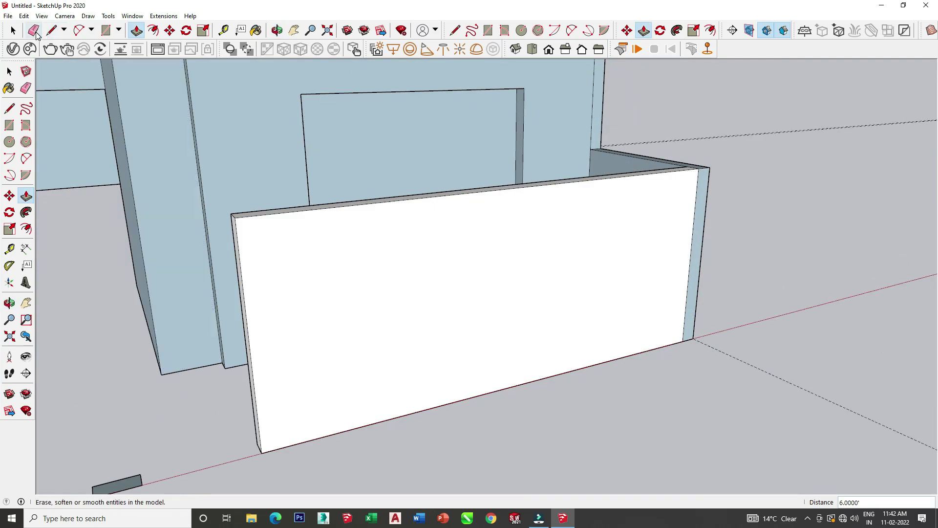
scroll(632, 189, up, 3)
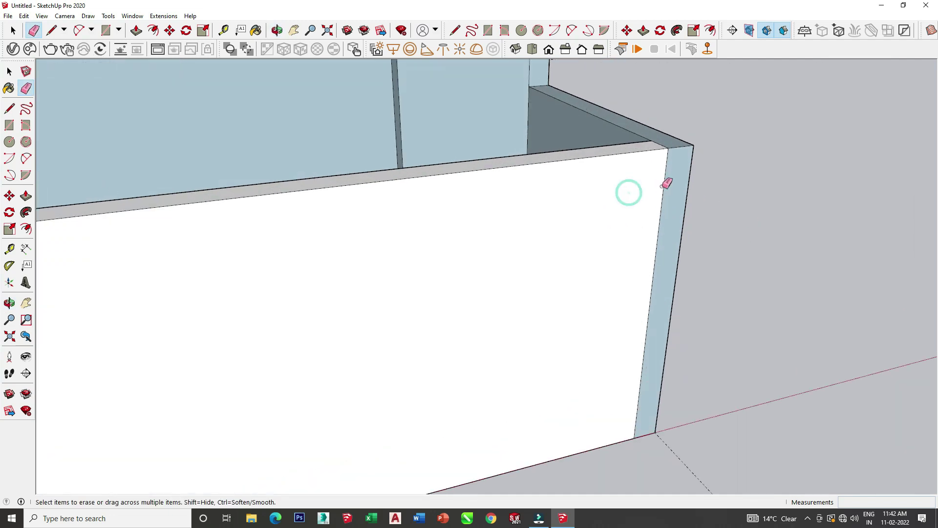
middle_drag(662, 144, 609, 220)
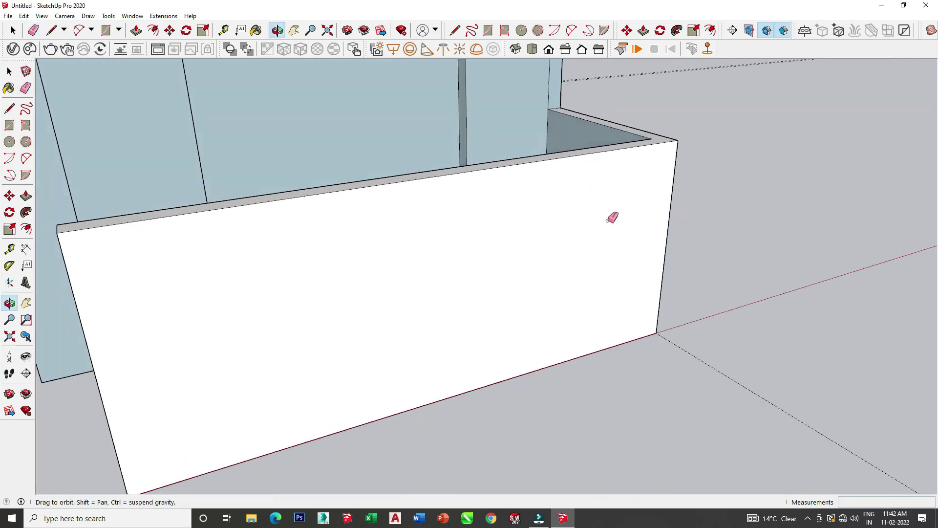
scroll(617, 210, down, 3)
scroll(421, 221, down, 2)
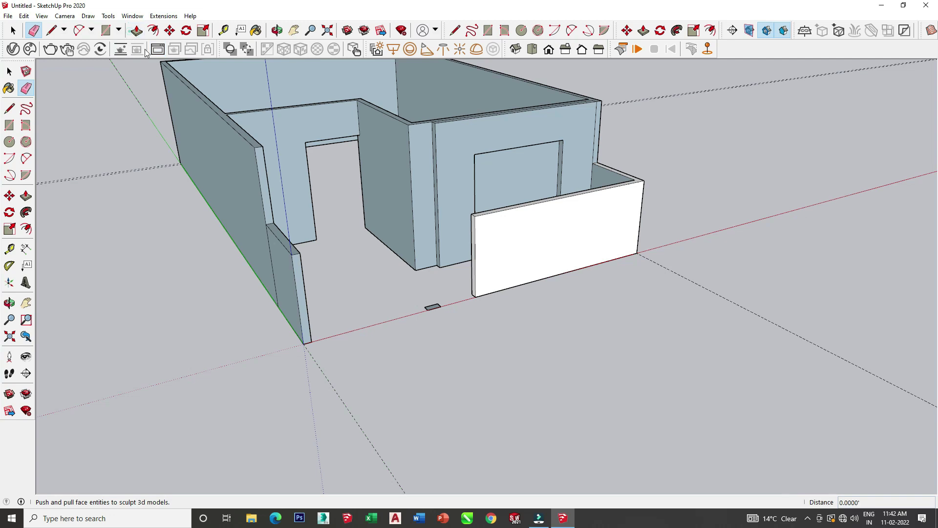
Step: Push the front wall's top face down by 1'
click(137, 30)
middle_drag(586, 240, 680, 241)
scroll(528, 185, up, 3)
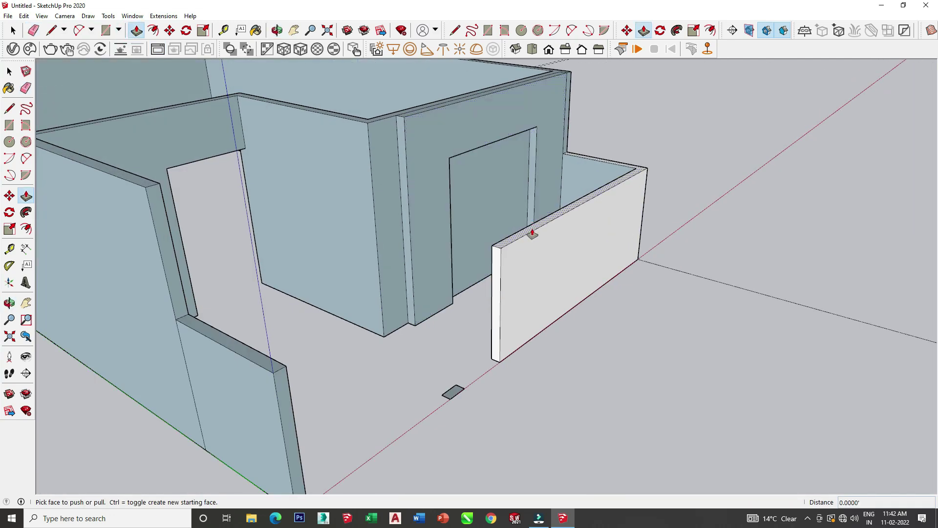
drag(532, 233, 531, 249)
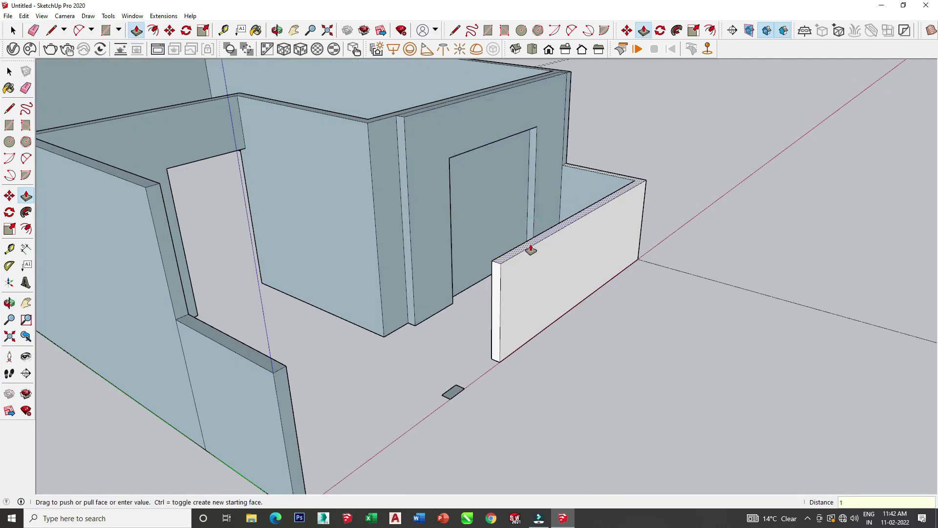
key(Return)
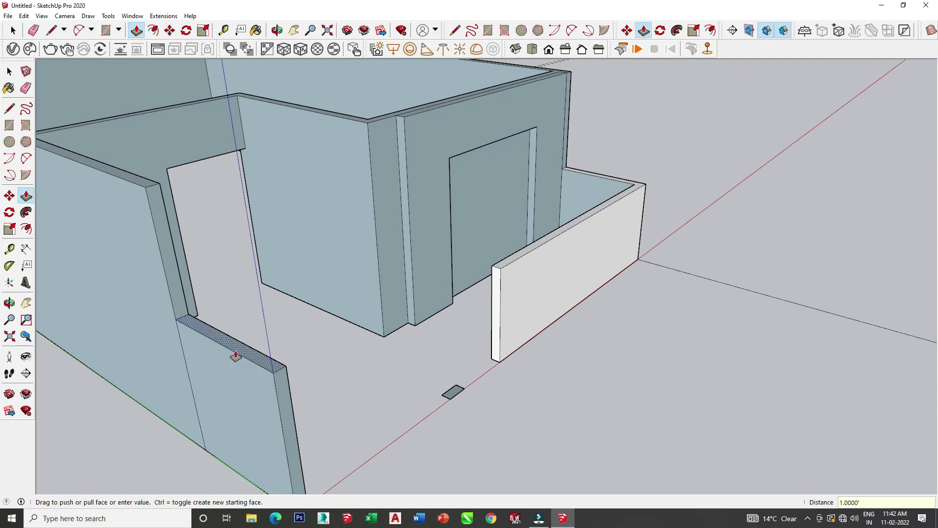
Step: Lower the left stub wall and raise the small ground rectangle into a 5' post
mouse_move(244, 360)
mouse_down()
mouse_move(498, 317)
mouse_move(503, 272)
mouse_up()
middle_drag(503, 272, 409, 373)
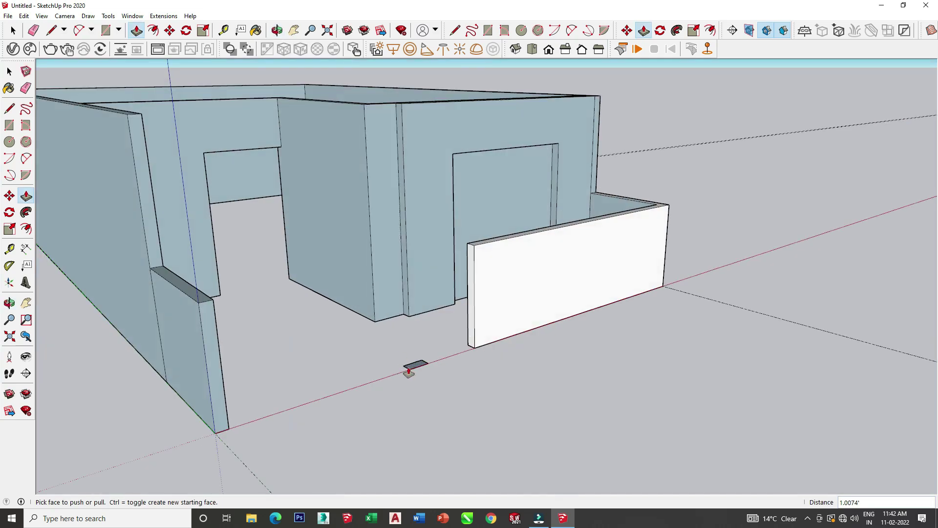
drag(409, 373, 474, 259)
click(474, 252)
Step: Raise the outer wall tops by 1' and then another 0.5'
mouse_move(456, 310)
middle_down()
mouse_move(290, 360)
mouse_move(269, 348)
mouse_move(448, 409)
middle_up()
mouse_move(319, 208)
middle_down()
mouse_move(134, 180)
mouse_move(163, 103)
middle_up()
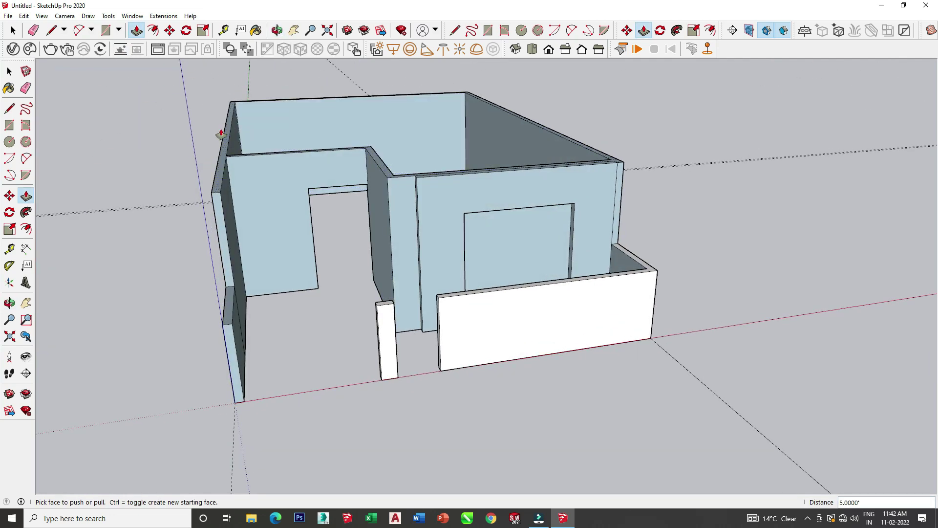
scroll(227, 155, up, 2)
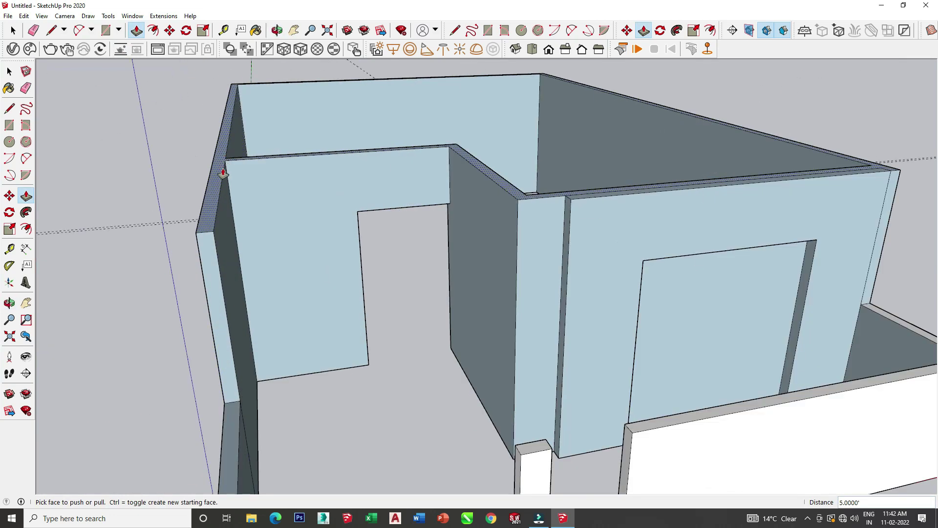
drag(223, 174, 224, 149)
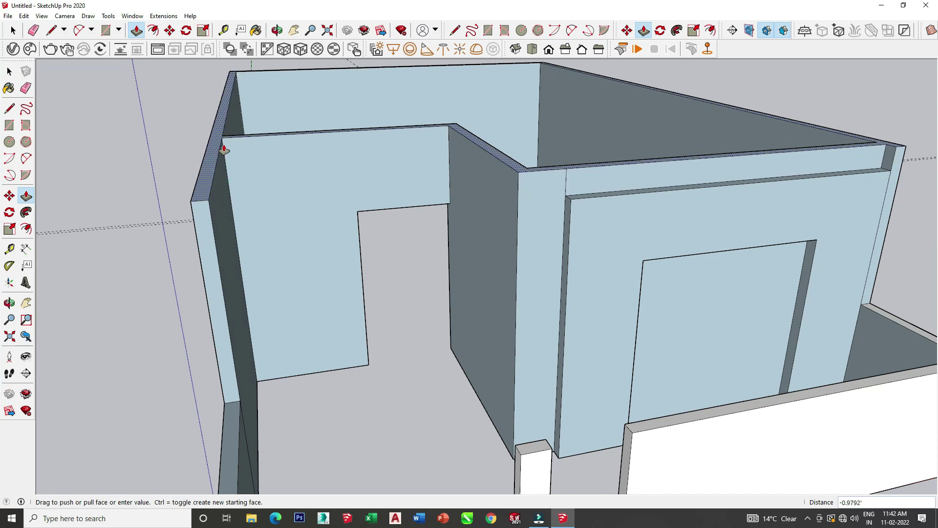
key(Return)
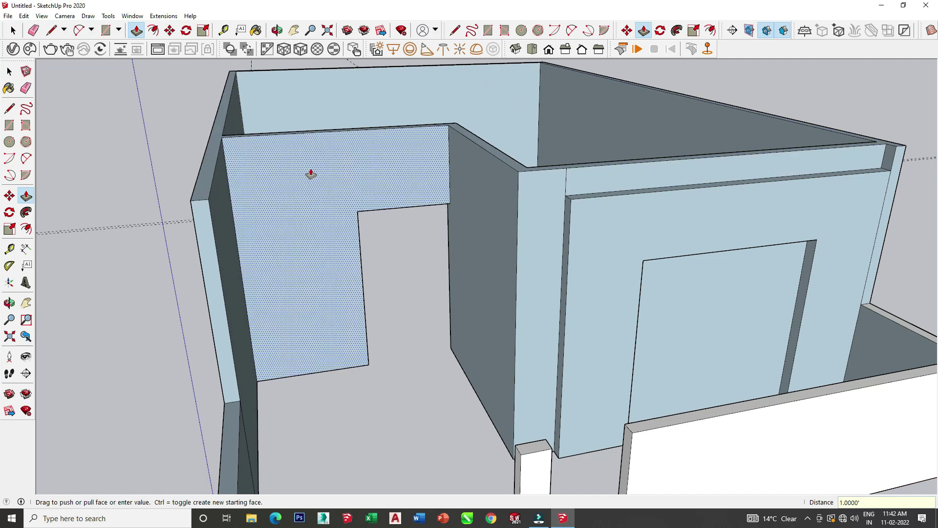
drag(223, 160, 230, 124)
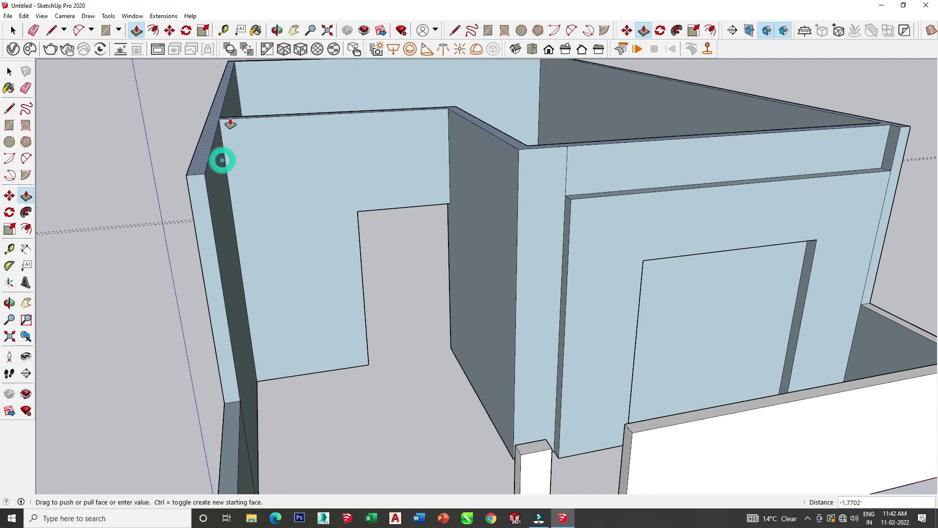
text(0.5)
key(Return)
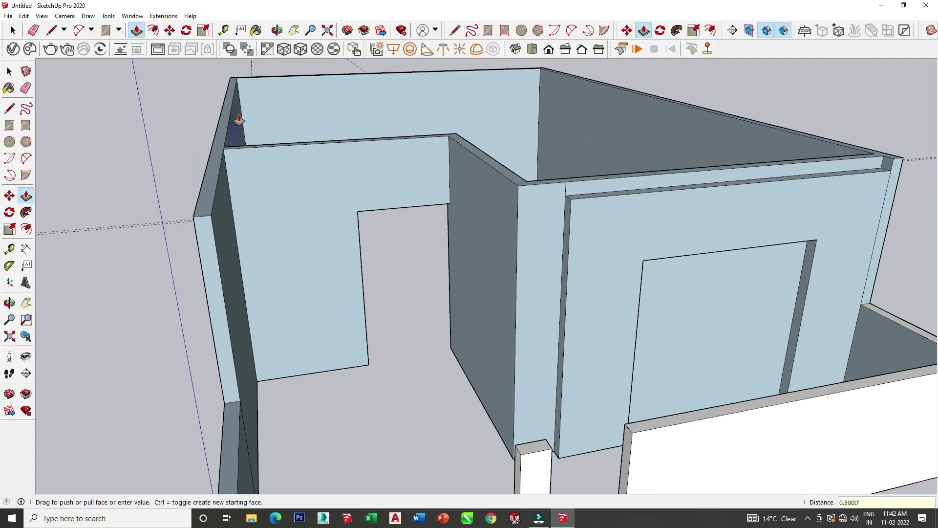
Step: Draw a line across the far right wall top and push out the small corner face
click(54, 31)
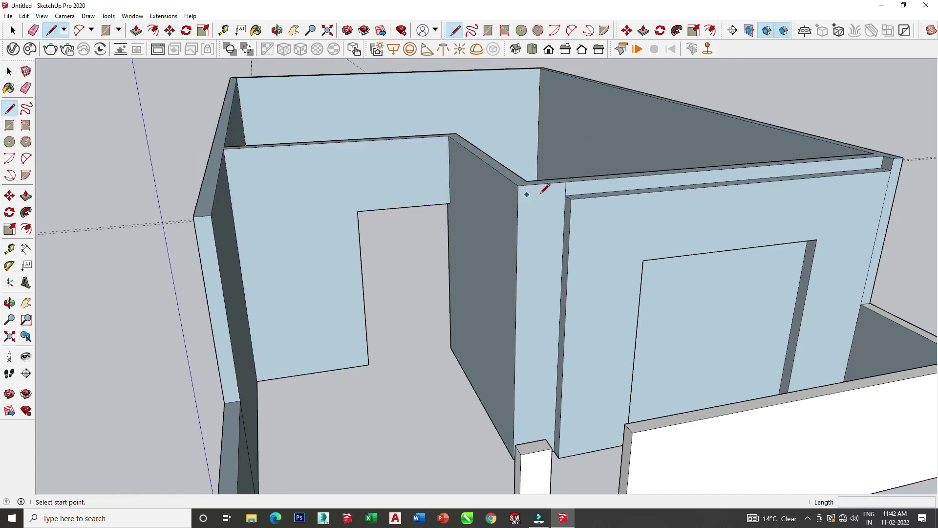
click(518, 198)
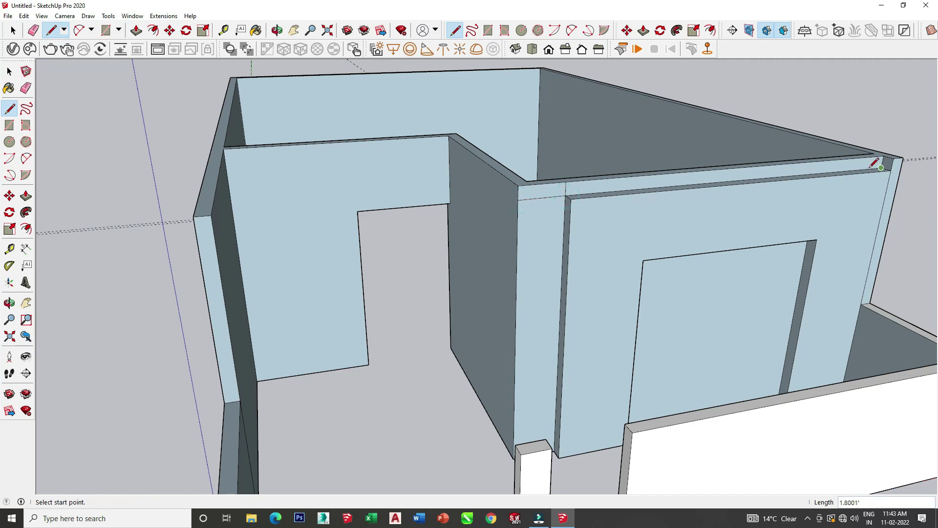
scroll(902, 149, up, 3)
click(897, 177)
click(900, 178)
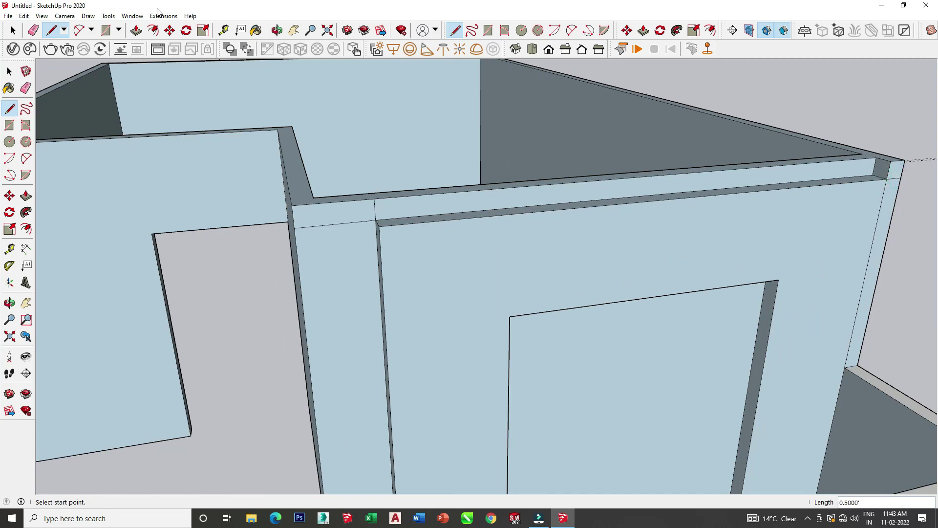
click(138, 31)
click(890, 175)
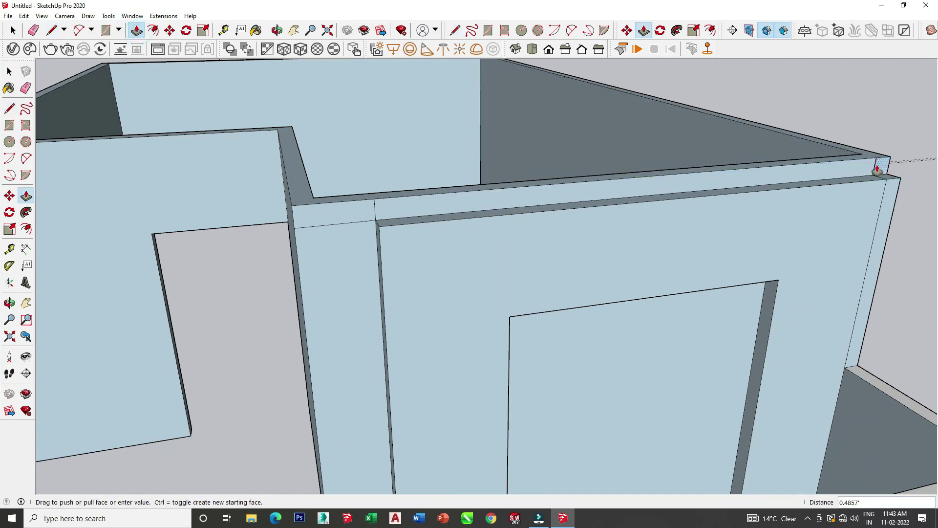
click(876, 163)
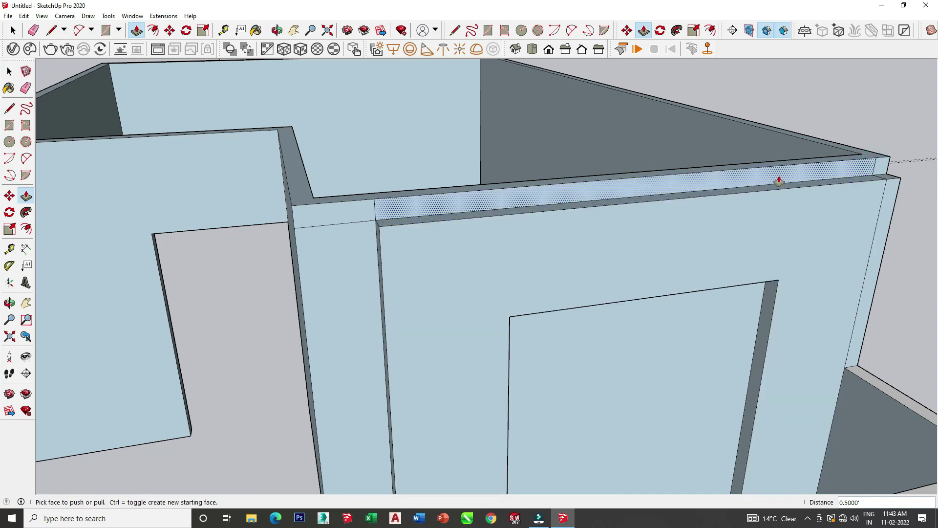
Step: Draw a beam-depth line from the wall corner to the left wall edge by the doorway
middle_drag(779, 182, 450, 189)
click(57, 34)
mouse_move(84, 94)
middle_down()
mouse_move(182, 140)
mouse_move(259, 130)
middle_up()
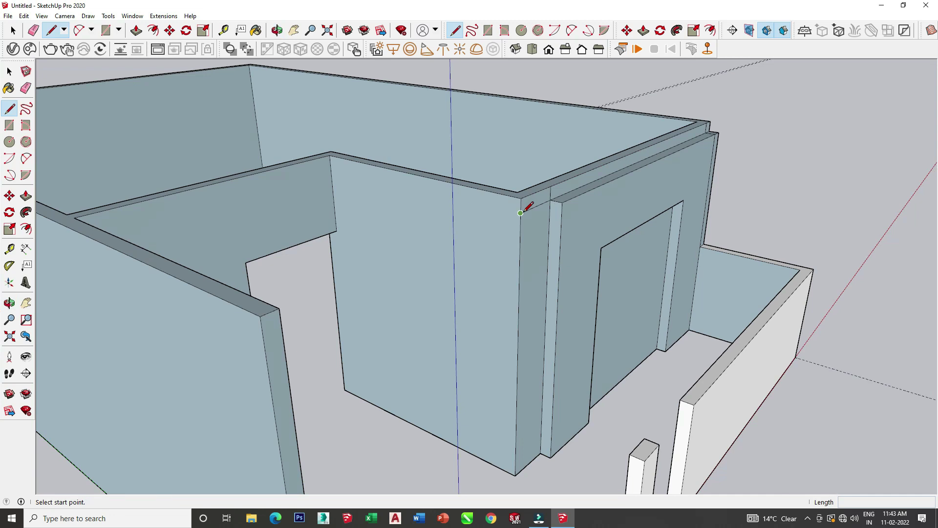
click(520, 213)
click(331, 167)
mouse_move(331, 168)
middle_down()
mouse_move(180, 174)
mouse_move(138, 147)
middle_up()
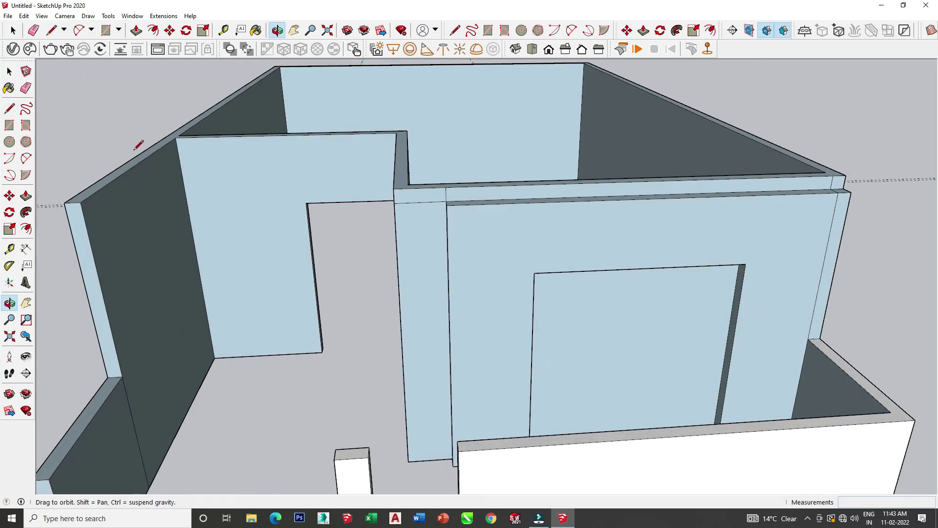
scroll(139, 146, up, 3)
click(194, 148)
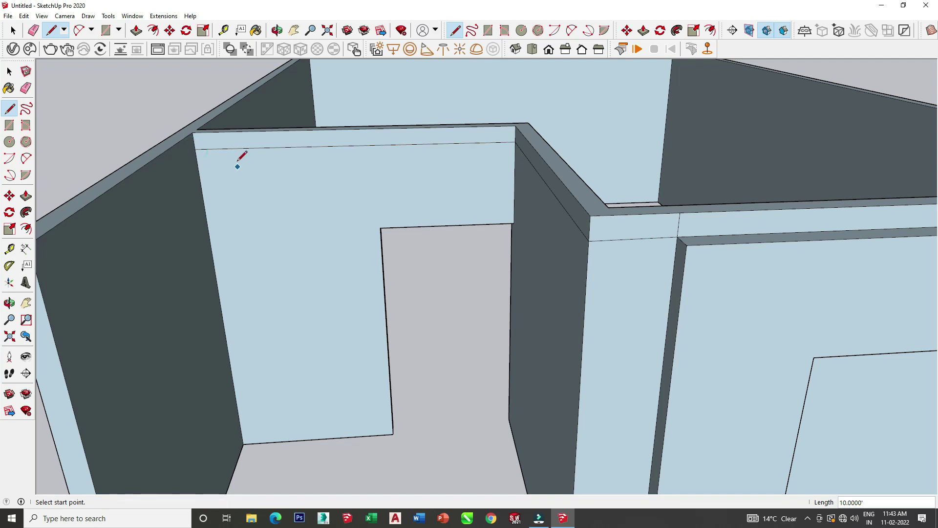
Step: Draw a beam-depth line across the side wall
click(195, 147)
scroll(199, 171, down, 2)
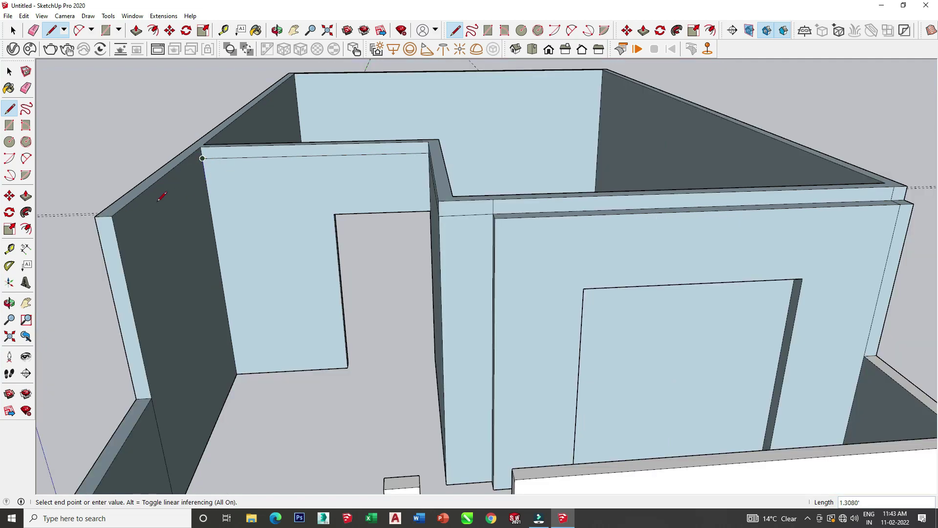
click(116, 231)
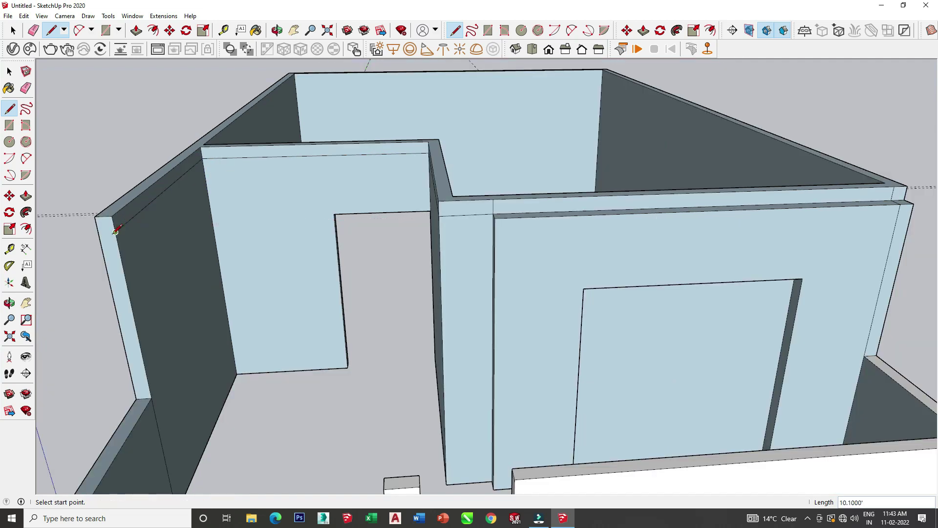
mouse_move(366, 171)
middle_down()
mouse_move(373, 134)
mouse_move(410, 138)
mouse_move(430, 191)
middle_up()
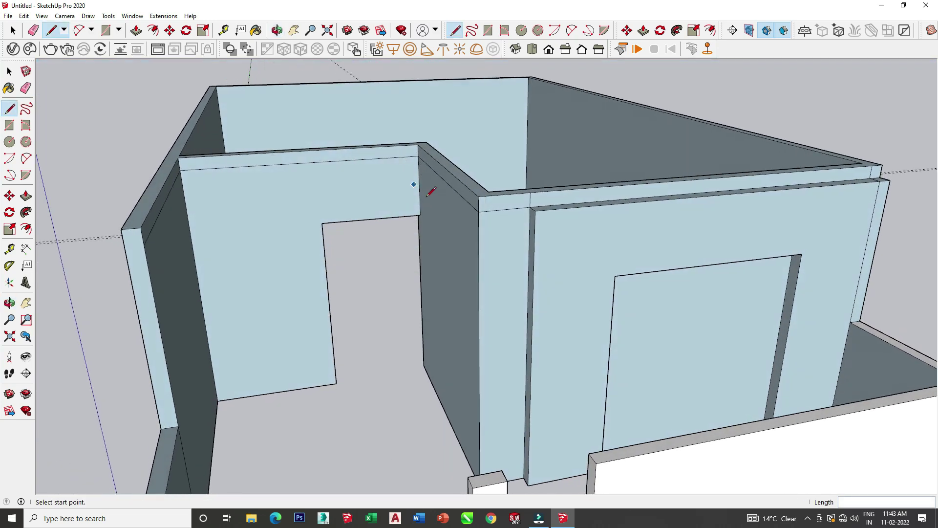
scroll(287, 108, down, 2)
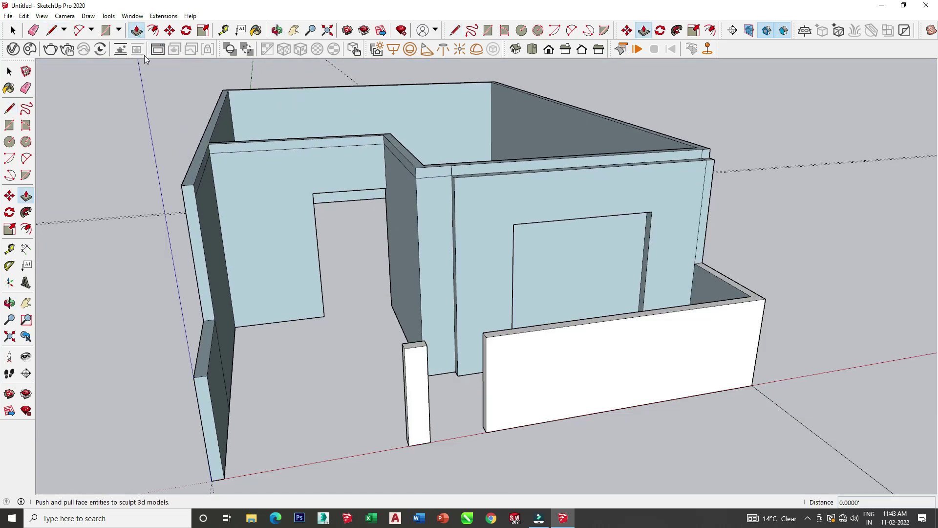
Step: Push the inner wall face down 9.6', leaving a beam strip on top
key(p)
click(322, 152)
click(420, 190)
middle_drag(425, 184, 463, 208)
scroll(464, 207, up, 3)
scroll(459, 203, up, 2)
Step: Erase the stray edges left at the beam junction
click(33, 30)
scroll(450, 157, up, 3)
scroll(456, 225, up, 2)
click(450, 230)
drag(569, 216, 586, 210)
scroll(570, 216, down, 2)
scroll(570, 216, down, 2)
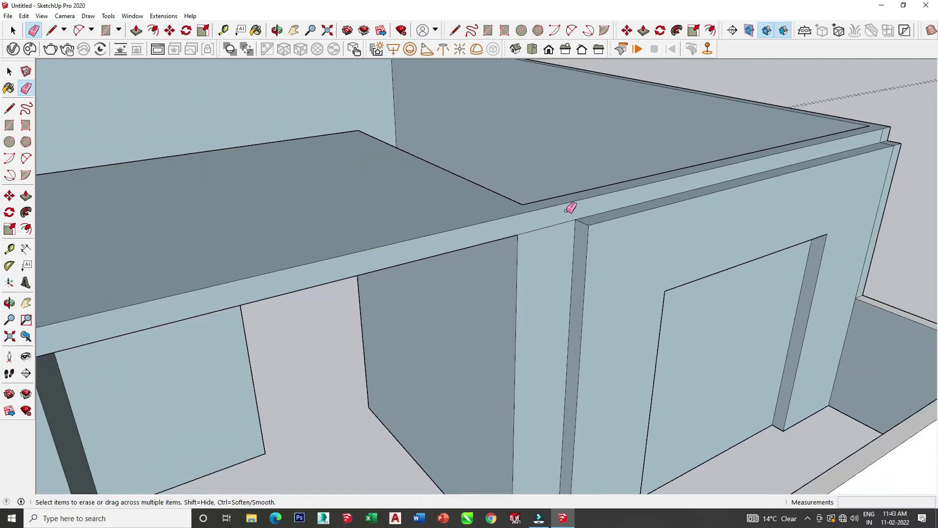
scroll(896, 146, up, 2)
scroll(870, 145, up, 2)
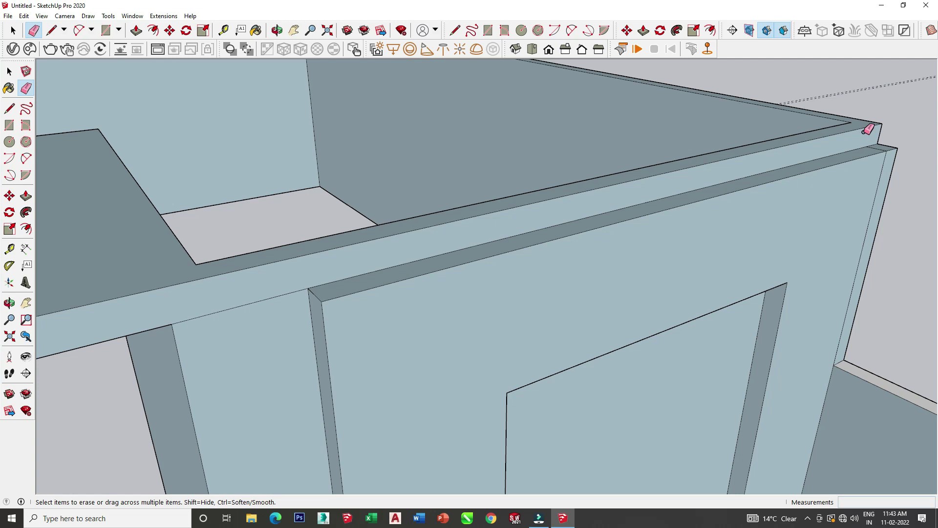
Step: Set the beam's front face back 0.5'
click(136, 30)
click(287, 286)
scroll(366, 224, down, 3)
scroll(479, 178, down, 3)
click(479, 210)
mouse_move(409, 240)
middle_down()
mouse_move(618, 158)
mouse_move(421, 218)
middle_up()
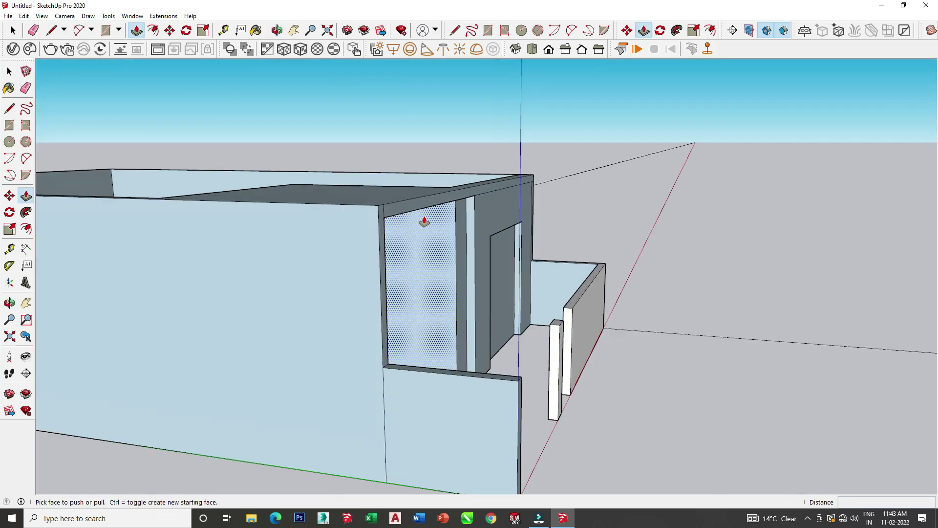
Step: Extend the beam face outward by 1.5'
scroll(402, 209, up, 3)
click(402, 206)
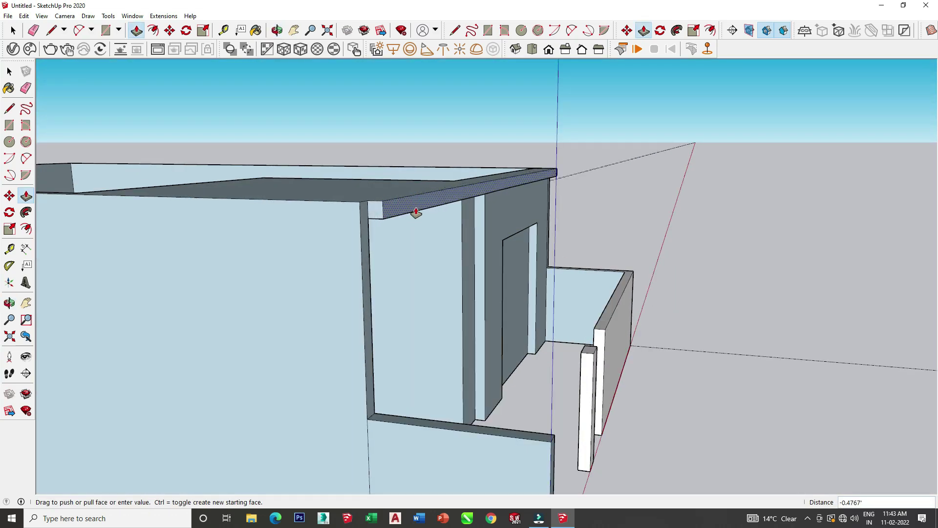
text(1.5)
key(Return)
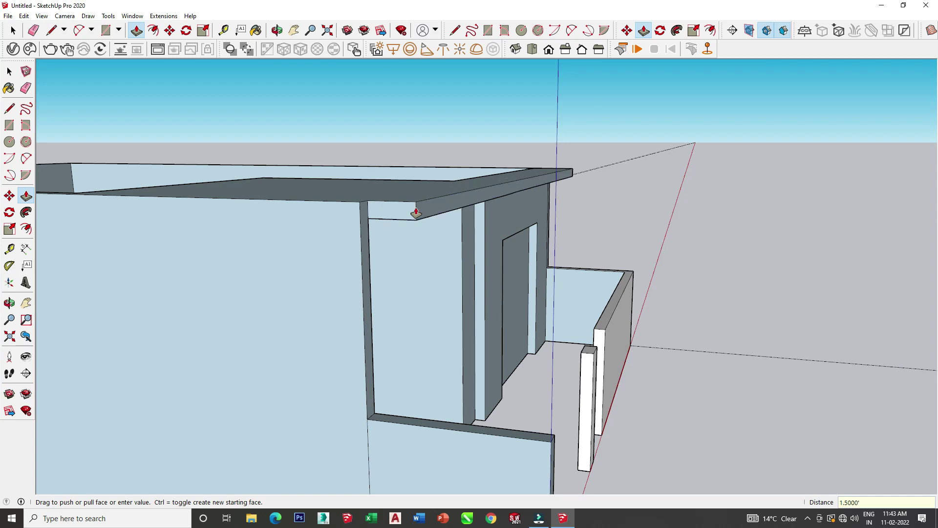
Step: Draw a short edge at the column corner and push that front face 1.5'
click(34, 30)
middle_drag(371, 230, 416, 230)
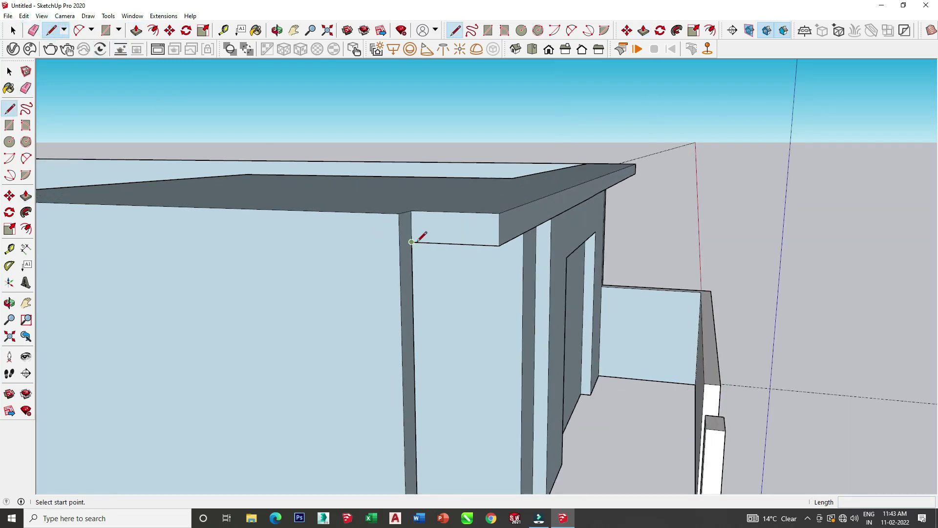
click(411, 242)
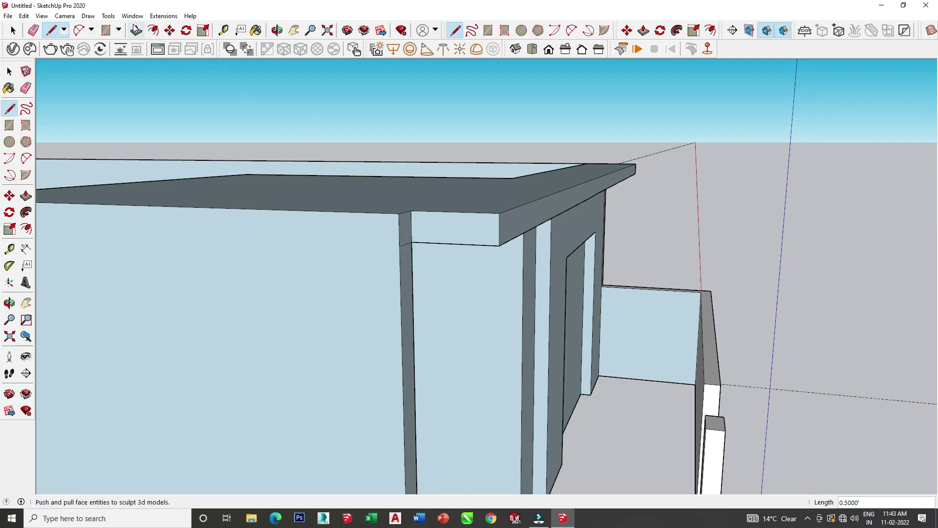
click(137, 30)
click(420, 242)
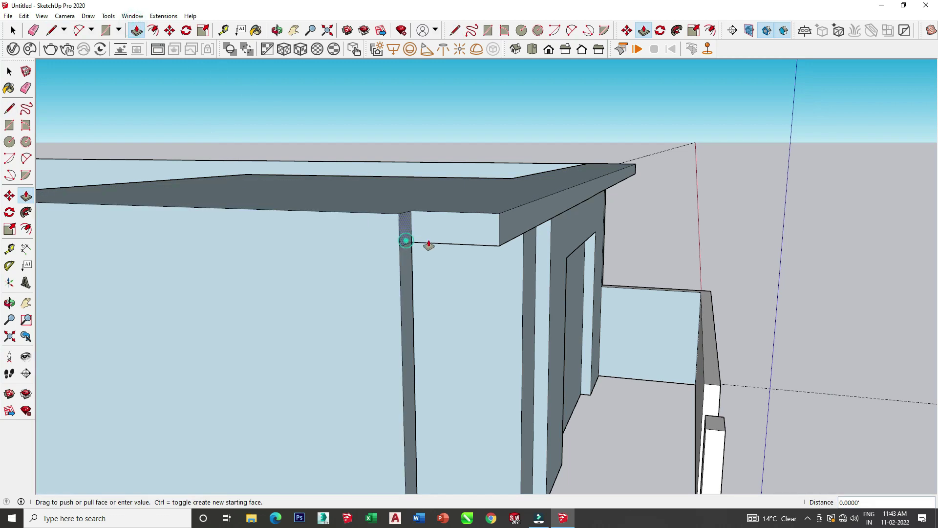
click(500, 251)
Step: Erase the extra short edge at the slab corner
middle_drag(496, 245, 136, 77)
key(e)
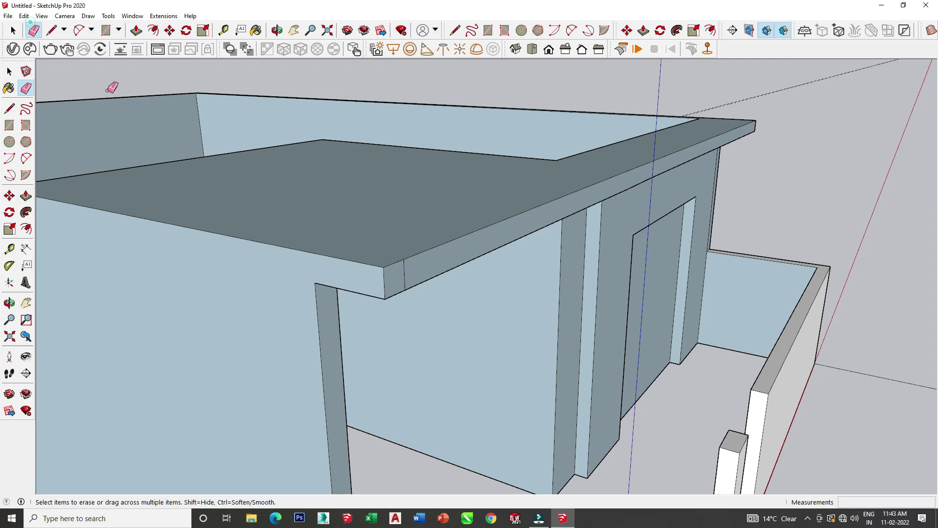
scroll(427, 271, up, 2)
click(400, 274)
mouse_move(448, 291)
middle_down()
mouse_move(217, 297)
mouse_move(324, 293)
mouse_move(589, 352)
mouse_move(698, 279)
mouse_move(622, 323)
mouse_move(601, 293)
mouse_move(455, 308)
mouse_move(444, 294)
middle_up()
scroll(217, 298, down, 3)
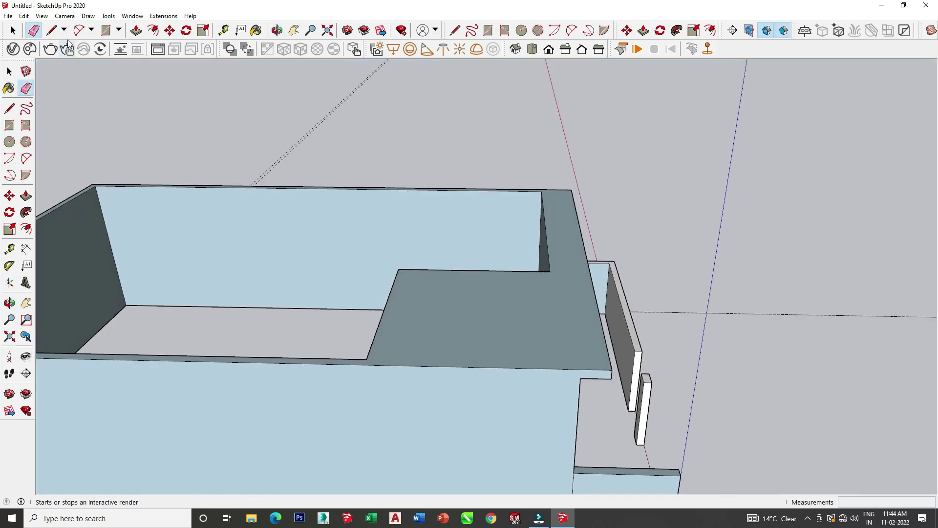
Step: Fill the upper slab opening with a rectangle face
click(103, 30)
click(397, 269)
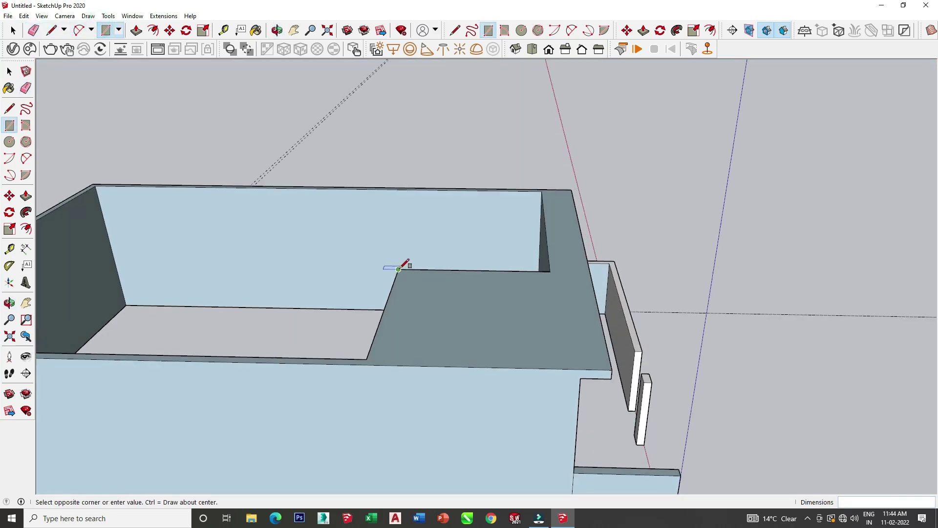
click(542, 192)
click(34, 31)
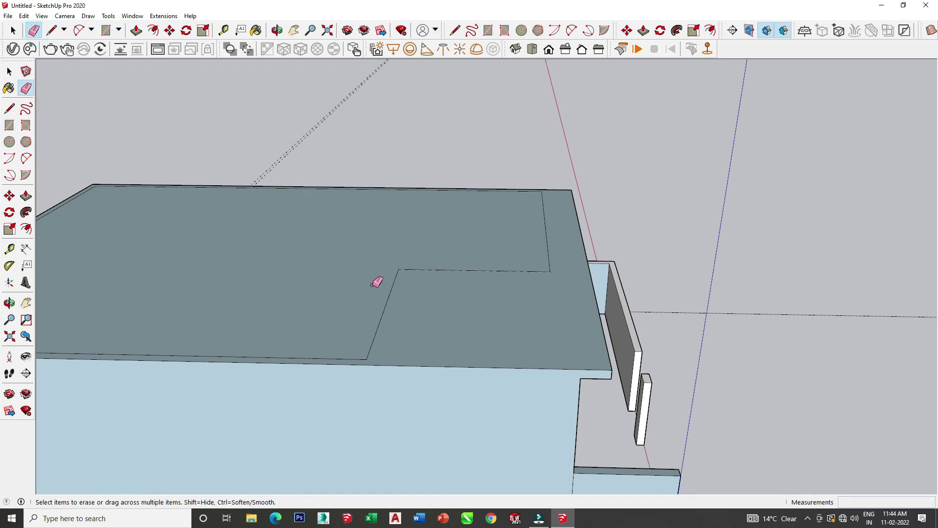
middle_drag(425, 276, 308, 234)
Step: Draw border lines along the roof slab edges, splitting the roof face
click(64, 30)
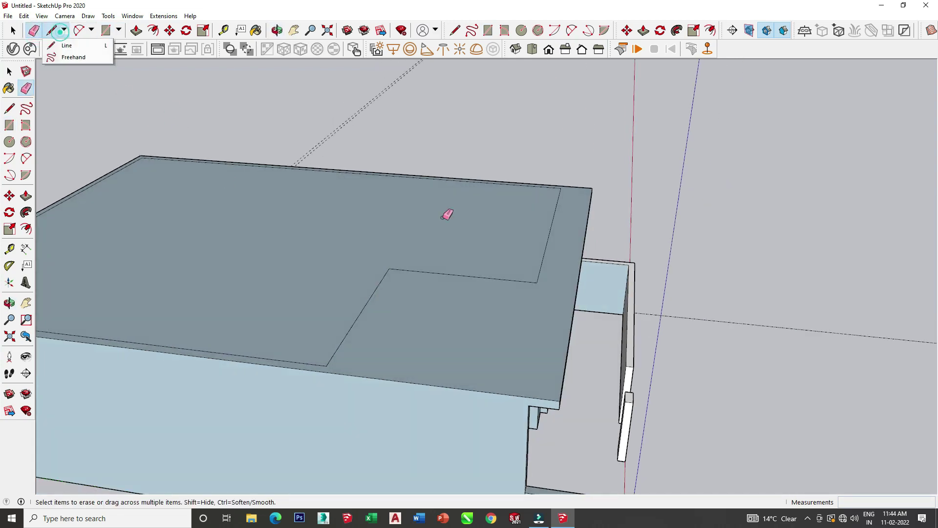
click(63, 30)
click(62, 47)
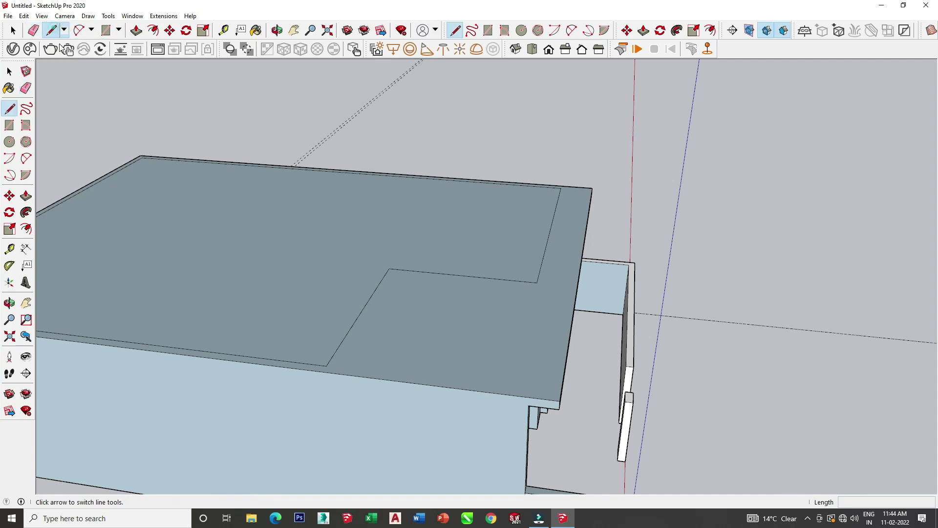
click(389, 268)
click(446, 180)
middle_drag(450, 209, 352, 243)
middle_drag(617, 205, 390, 277)
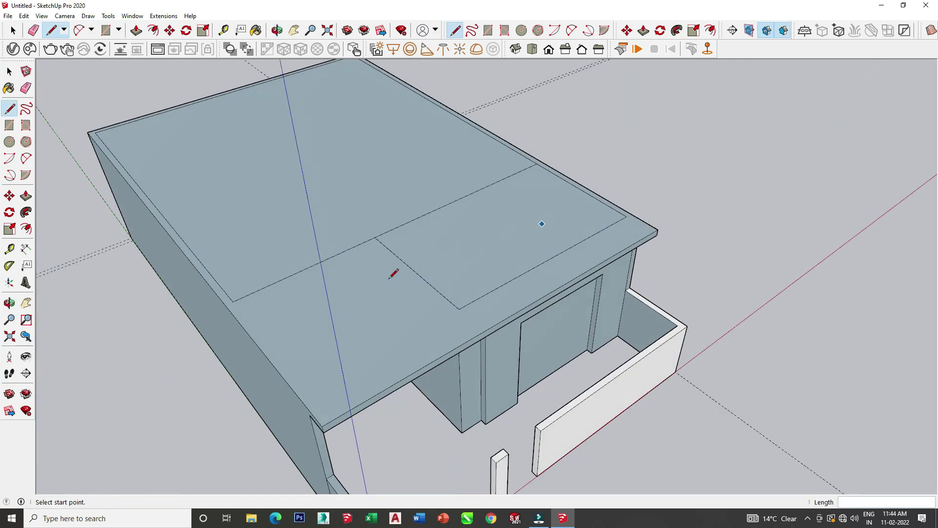
click(331, 420)
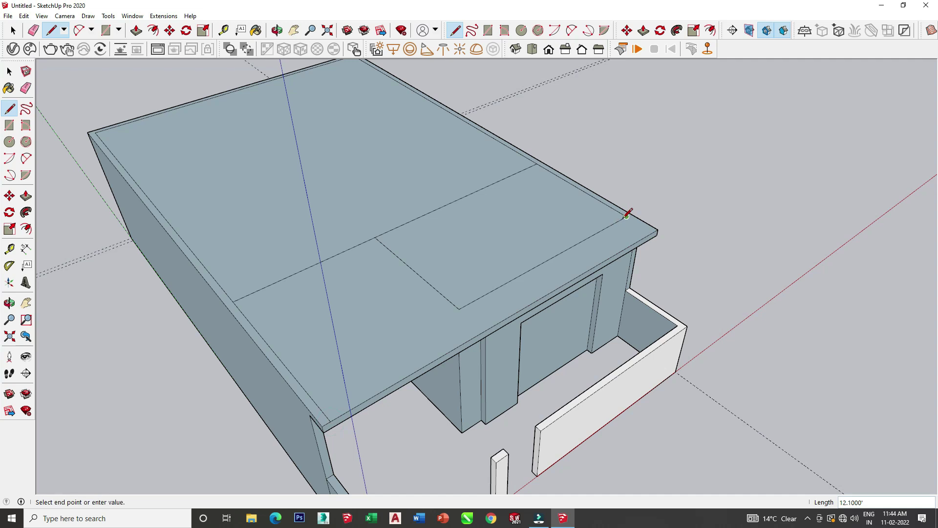
click(654, 231)
Step: Erase the short stray edge on the roof
click(136, 31)
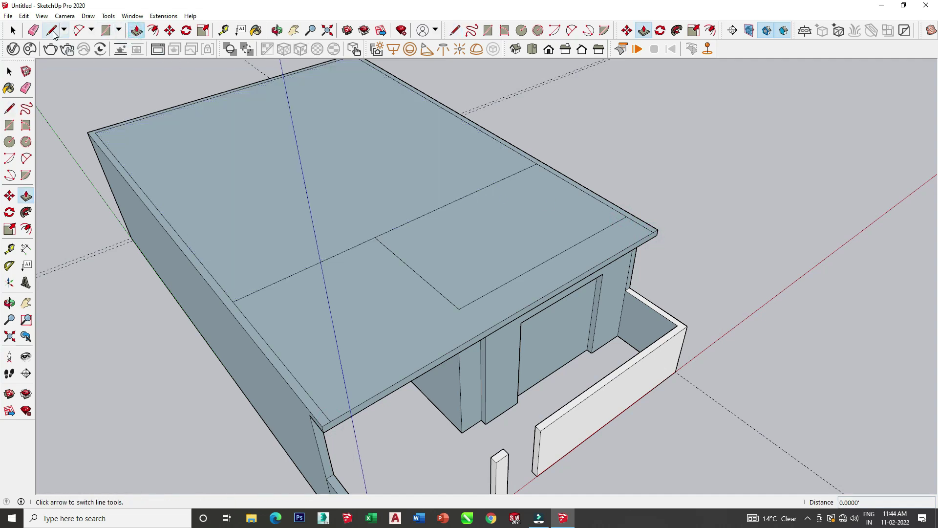
click(33, 31)
click(480, 295)
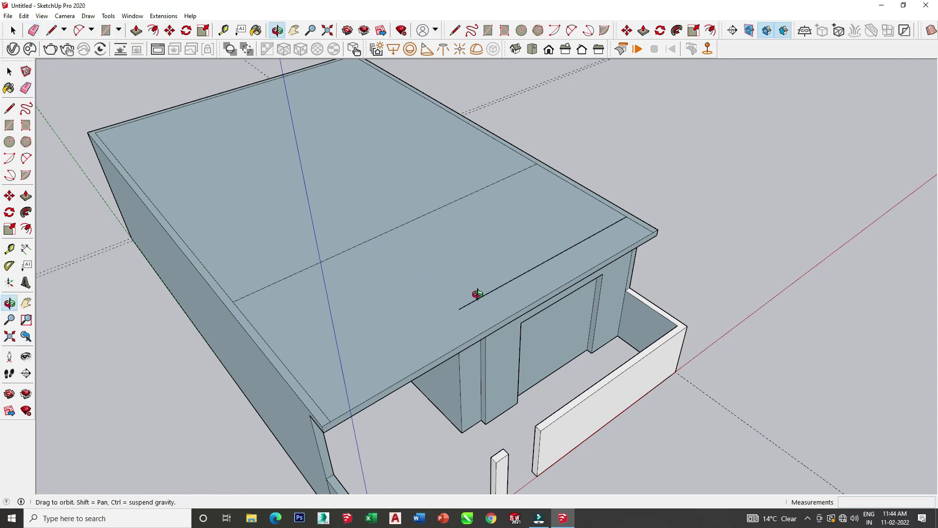
middle_drag(477, 292, 430, 184)
Step: Erase the leftover roof edge and raise the roof border 11 into parapet walls
click(483, 258)
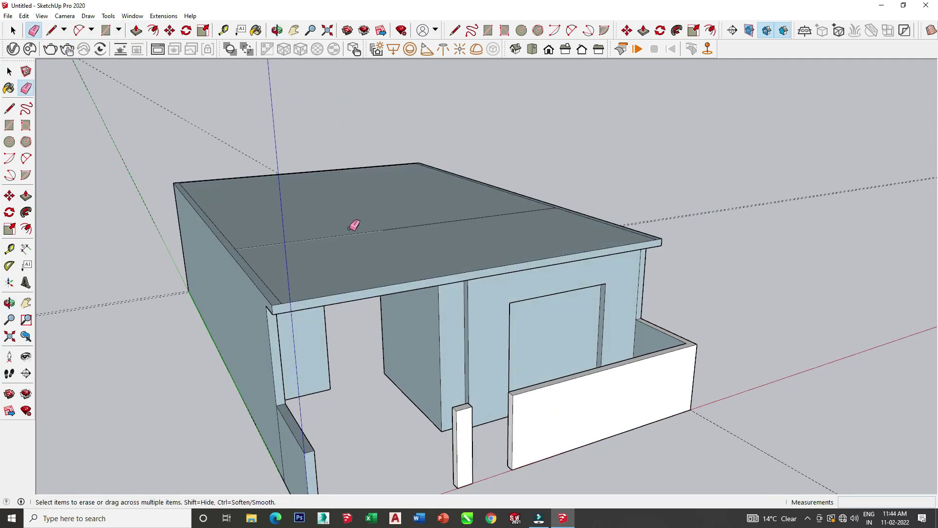
click(135, 30)
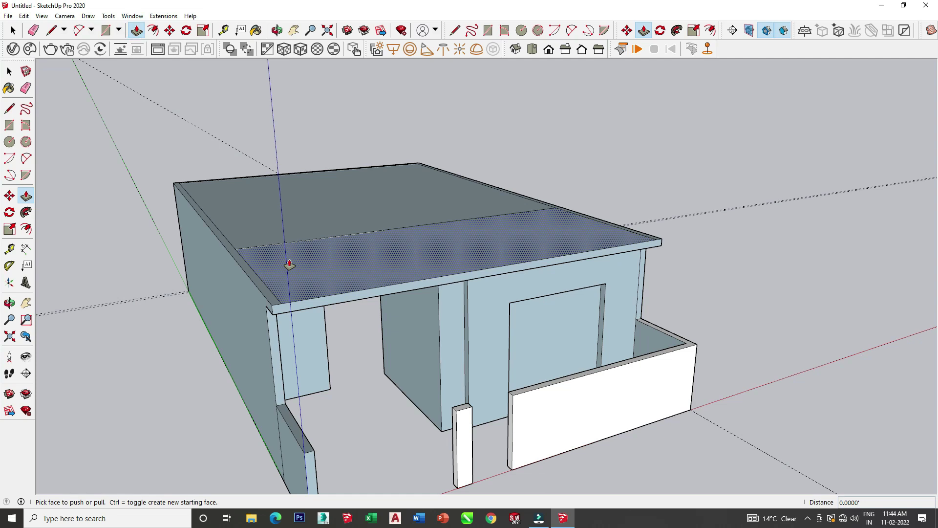
drag(261, 280, 248, 199)
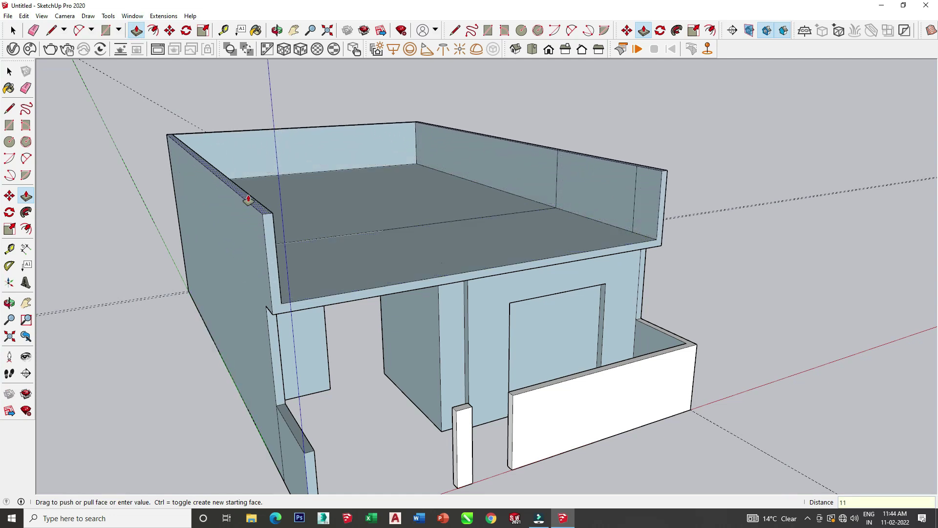
key(Return)
scroll(335, 237, down, 2)
mouse_move(368, 246)
middle_down()
mouse_move(314, 235)
mouse_move(311, 210)
middle_up()
scroll(335, 210, up, 2)
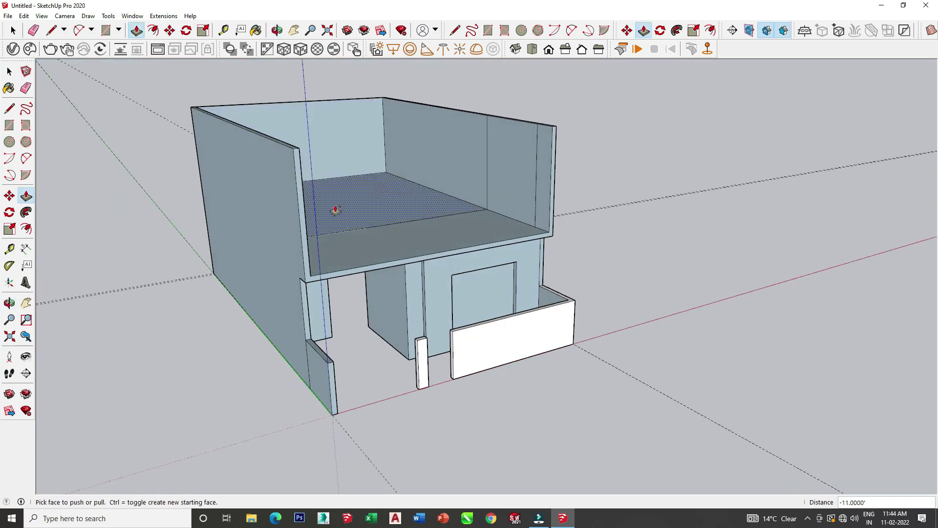
Step: Undo the tall walls and pull the upper floor's top face up 1' instead
key(ctrl+z)
drag(273, 247, 271, 201)
text(1)
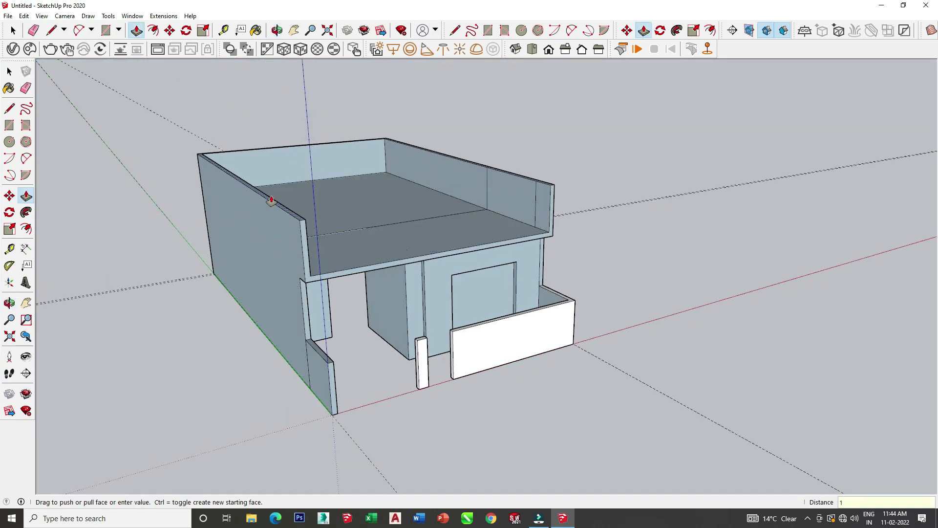
key(Return)
Step: Push the inner top face to close the upper box and erase the vertical seam lines
drag(350, 187, 343, 183)
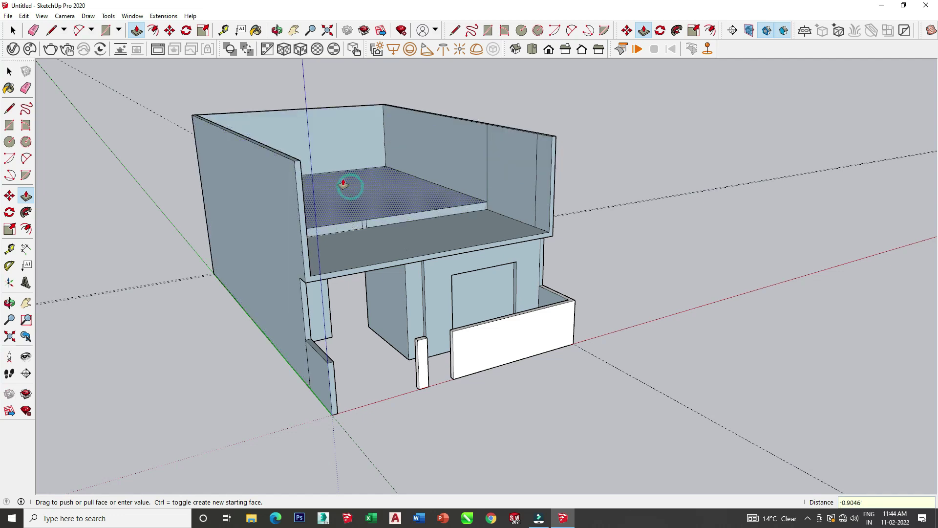
click(306, 163)
mouse_move(304, 161)
middle_down()
mouse_move(334, 271)
mouse_move(341, 167)
middle_up()
scroll(293, 185, up, 2)
key(e)
drag(350, 197, 361, 192)
mouse_move(361, 192)
middle_down()
mouse_move(304, 126)
mouse_move(512, 265)
mouse_move(540, 143)
mouse_move(643, 291)
mouse_move(324, 151)
mouse_move(140, 54)
middle_up()
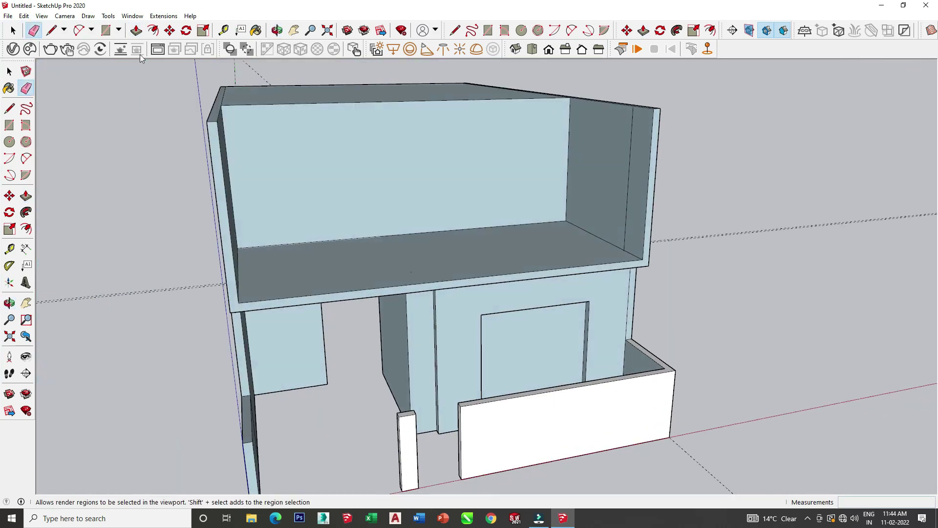
Step: Push the upper box's top face down 0.5 feet
click(51, 30)
scroll(220, 105, up, 2)
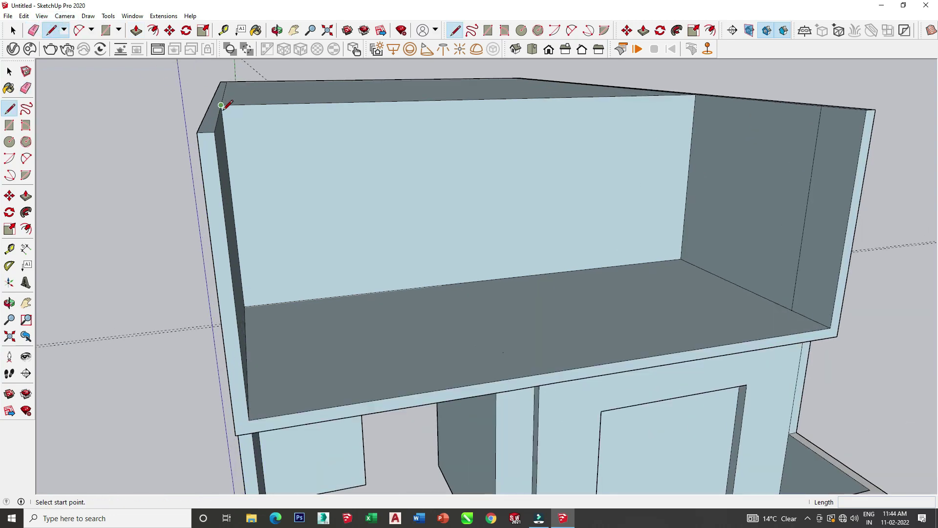
click(136, 30)
click(244, 96)
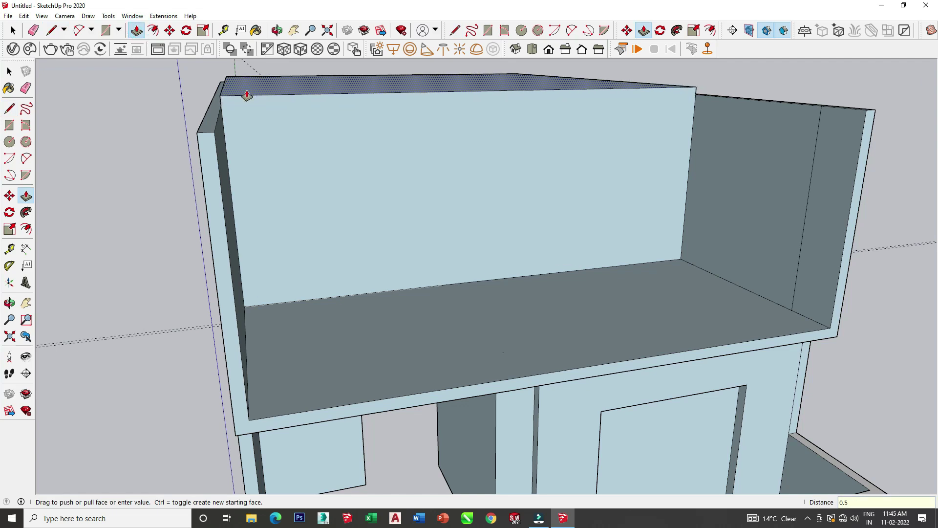
key(Return)
Step: Draw a line along the top edge and push the strips to form the front frame
click(50, 30)
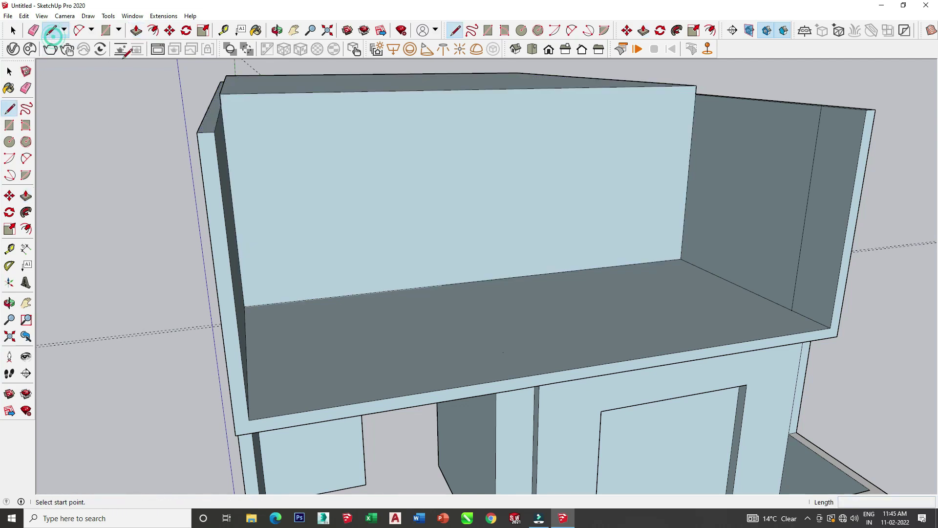
click(221, 105)
click(697, 95)
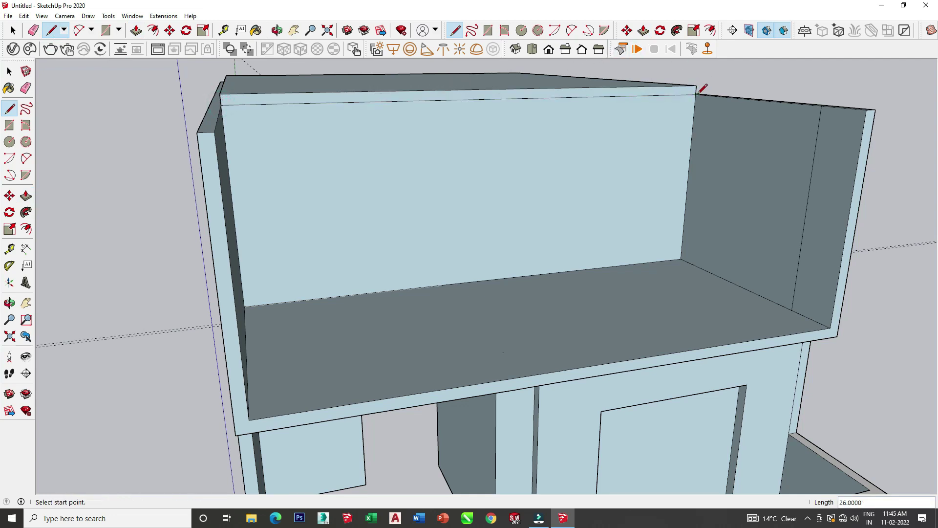
click(137, 30)
click(215, 108)
click(227, 96)
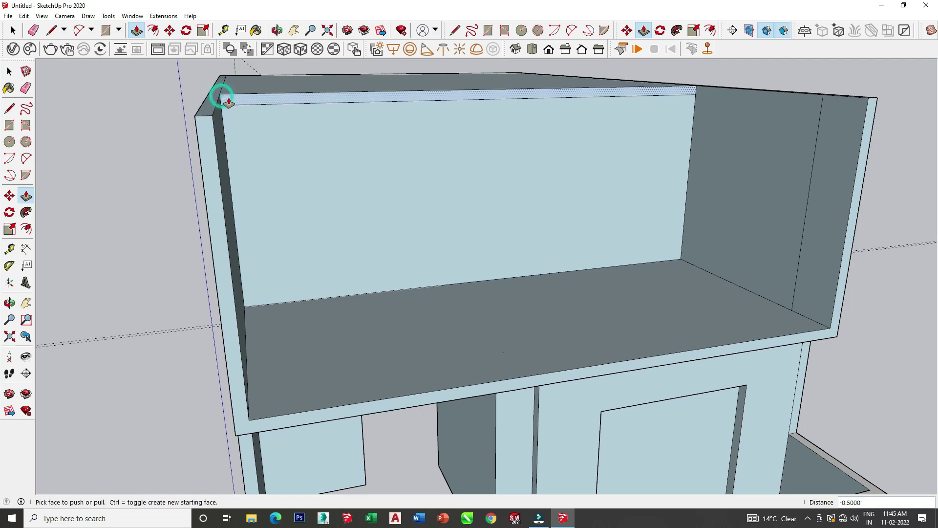
click(213, 123)
click(220, 122)
click(203, 134)
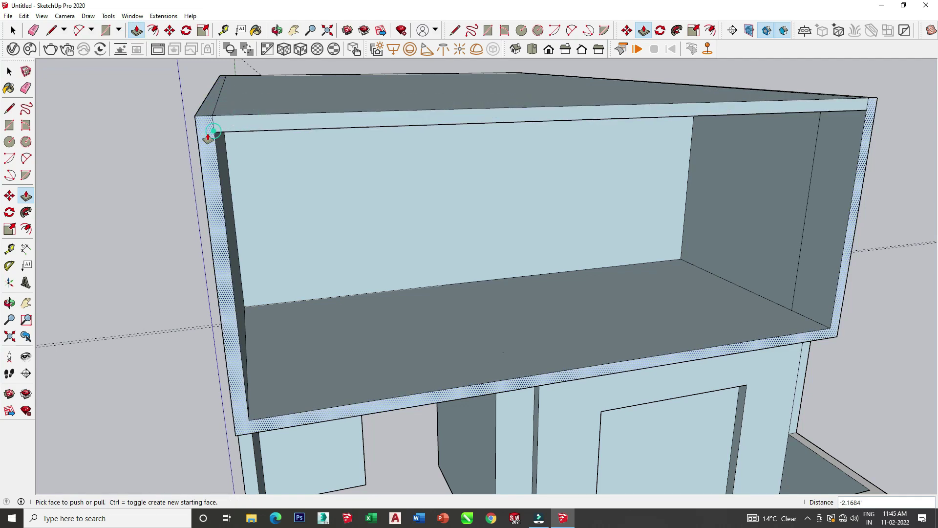
Step: Orbit around the building to inspect the upper opening from the right-front
middle_drag(210, 130, 247, 216)
mouse_move(233, 305)
middle_down()
mouse_move(247, 189)
mouse_move(363, 175)
mouse_move(406, 228)
mouse_move(360, 184)
mouse_move(314, 218)
mouse_move(151, 238)
mouse_move(235, 284)
mouse_move(448, 215)
mouse_move(558, 242)
mouse_move(448, 245)
middle_up()
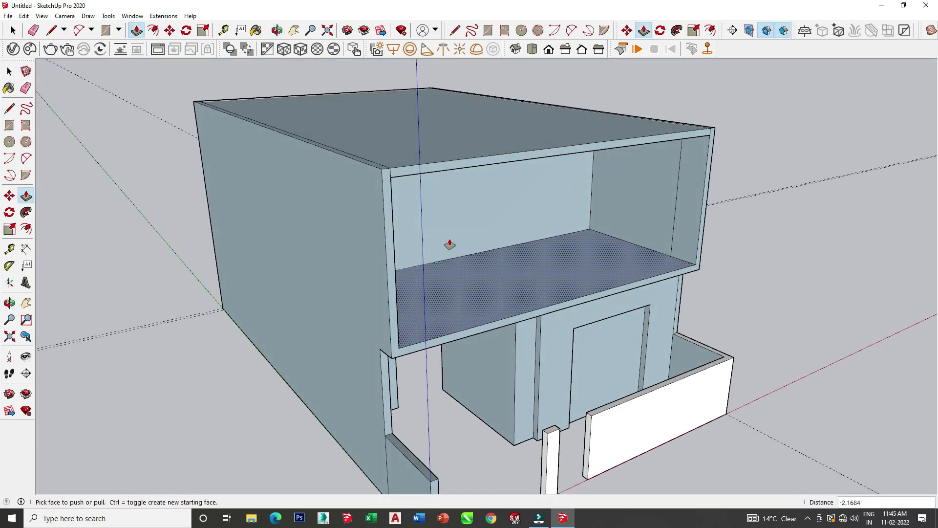
click(33, 30)
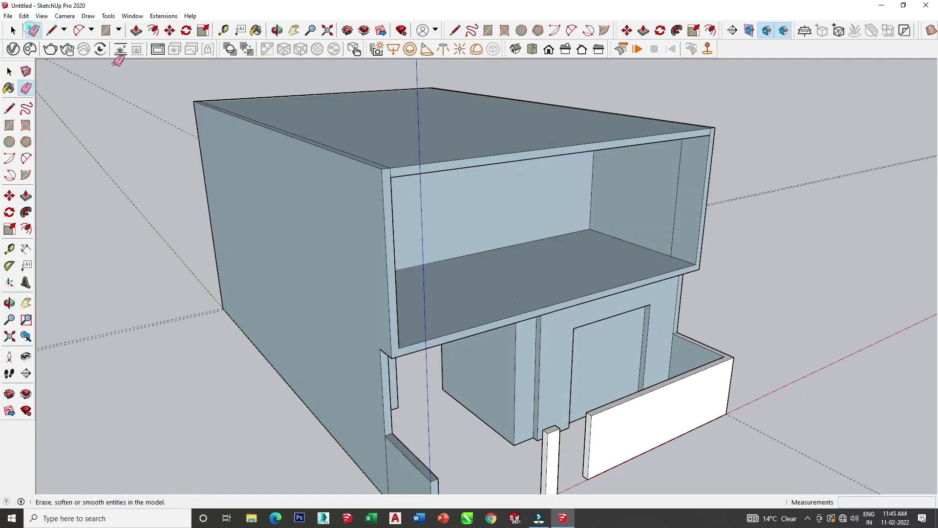
scroll(391, 212, up, 3)
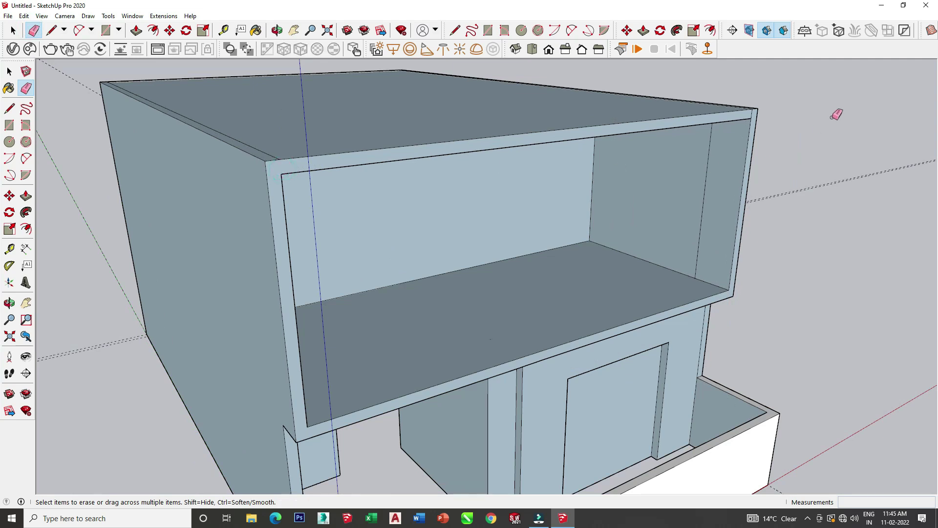
scroll(755, 113, up, 2)
scroll(622, 215, down, 4)
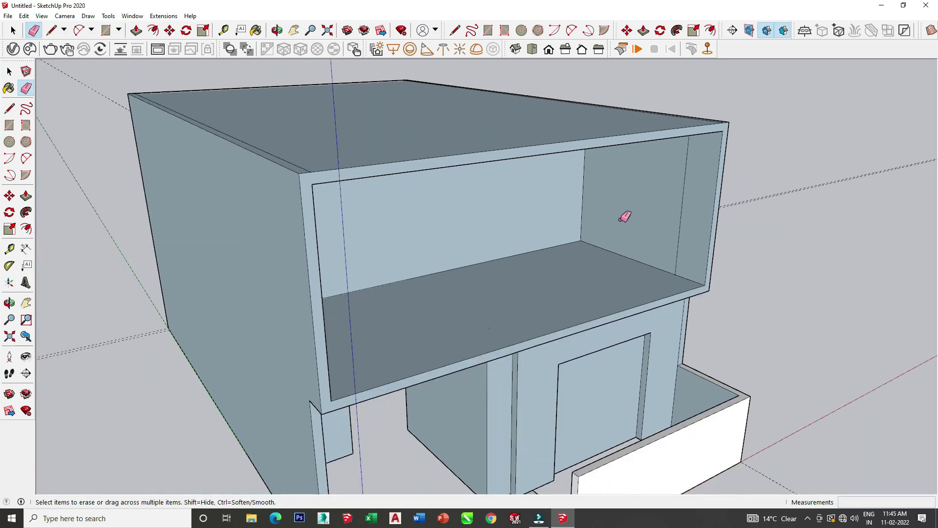
scroll(609, 235, down, 2)
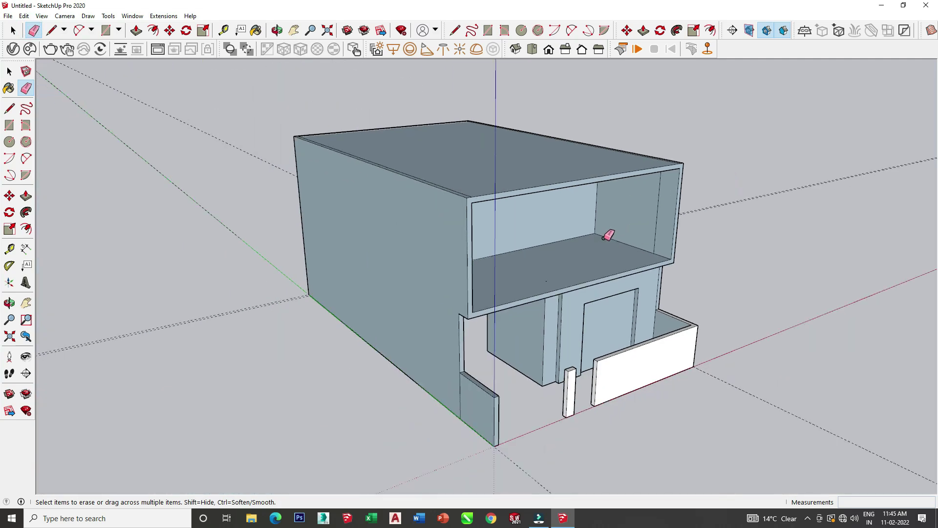
mouse_move(606, 237)
middle_down()
mouse_move(428, 206)
mouse_move(477, 196)
mouse_move(488, 168)
middle_up()
scroll(486, 115, up, 1)
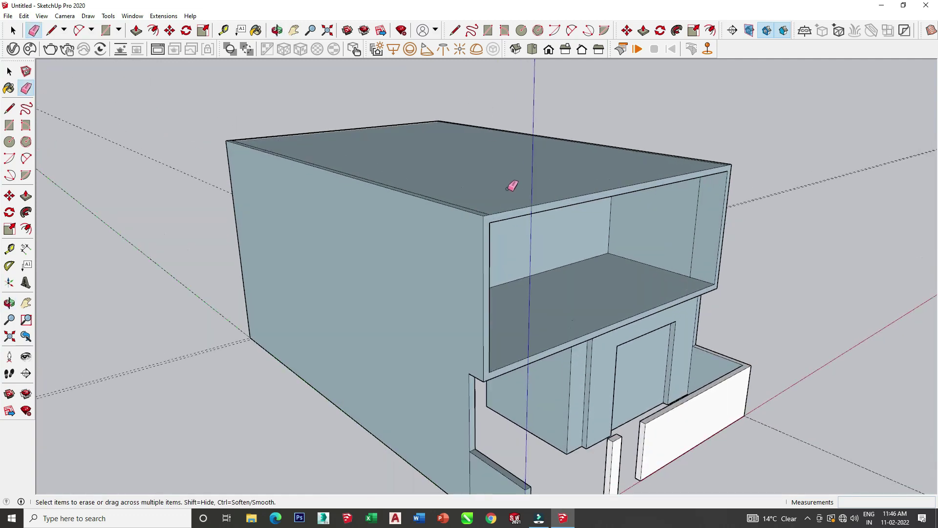
scroll(511, 184, up, 1)
mouse_move(461, 199)
middle_down()
mouse_move(562, 196)
mouse_move(553, 175)
mouse_move(681, 193)
mouse_move(638, 210)
mouse_move(364, 216)
mouse_move(266, 237)
mouse_move(163, 243)
middle_up()
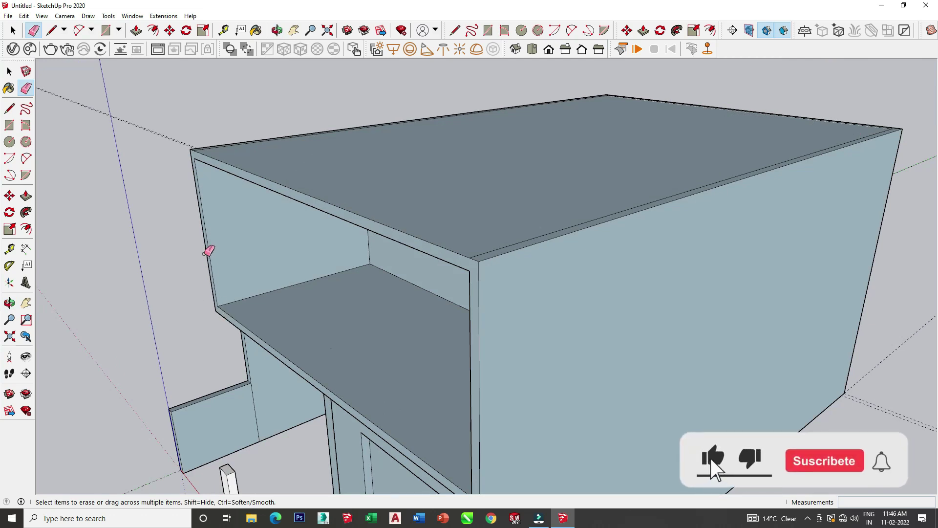
mouse_move(178, 268)
middle_down()
mouse_move(620, 265)
mouse_move(618, 243)
mouse_move(469, 225)
mouse_move(272, 169)
middle_up()
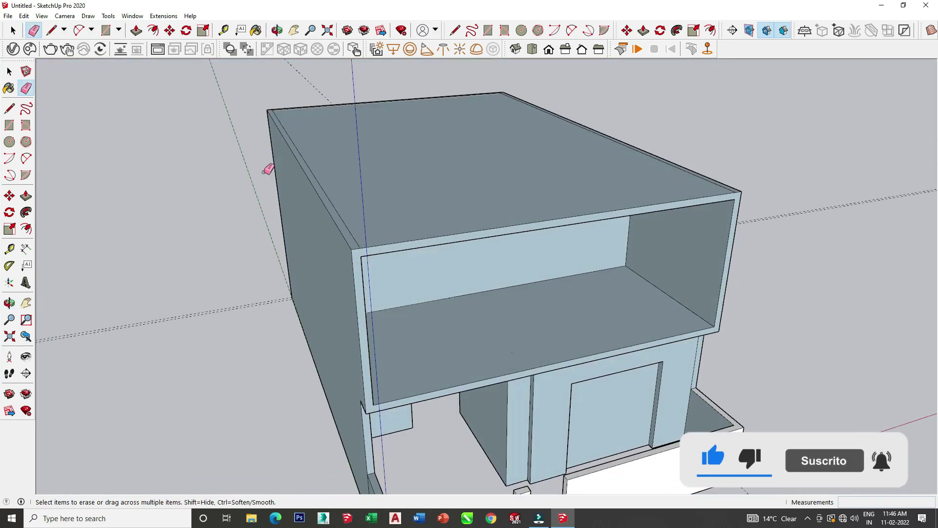
Step: Push the roof's inner face down 6 feet inside its rim
click(133, 32)
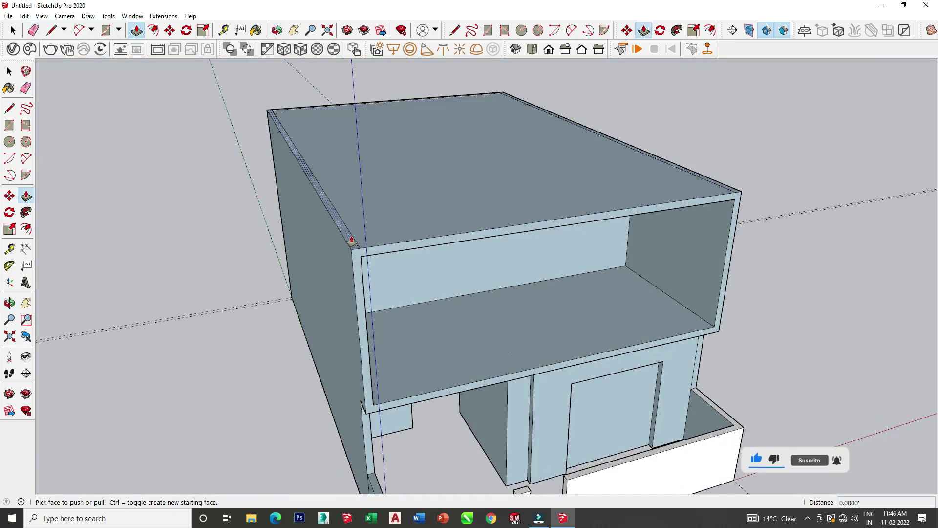
drag(348, 246, 341, 166)
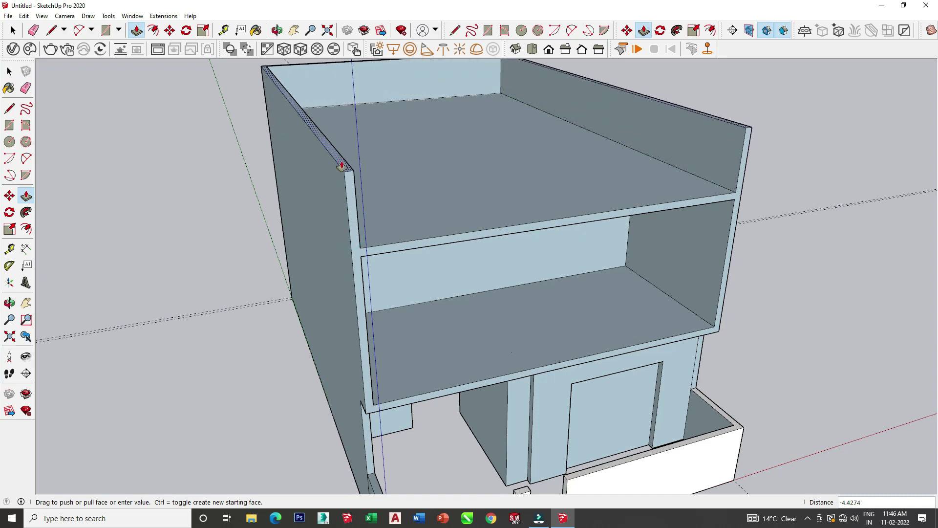
text(6)
key(Return)
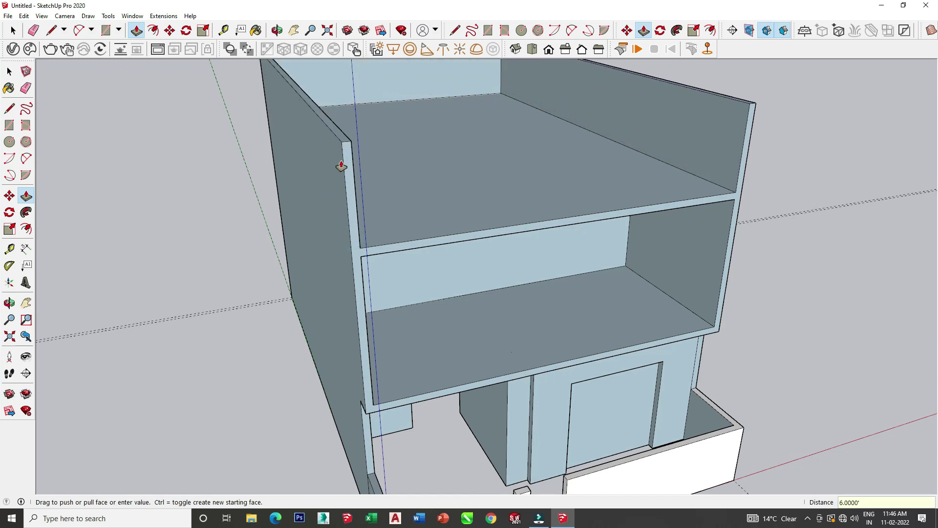
scroll(341, 167, down, 3)
mouse_move(366, 182)
middle_down()
mouse_move(389, 138)
mouse_move(362, 140)
mouse_move(490, 240)
mouse_move(419, 247)
mouse_move(434, 200)
middle_up()
Step: Extend the left wall face 1 foot, then orbit to review the parapet
click(324, 158)
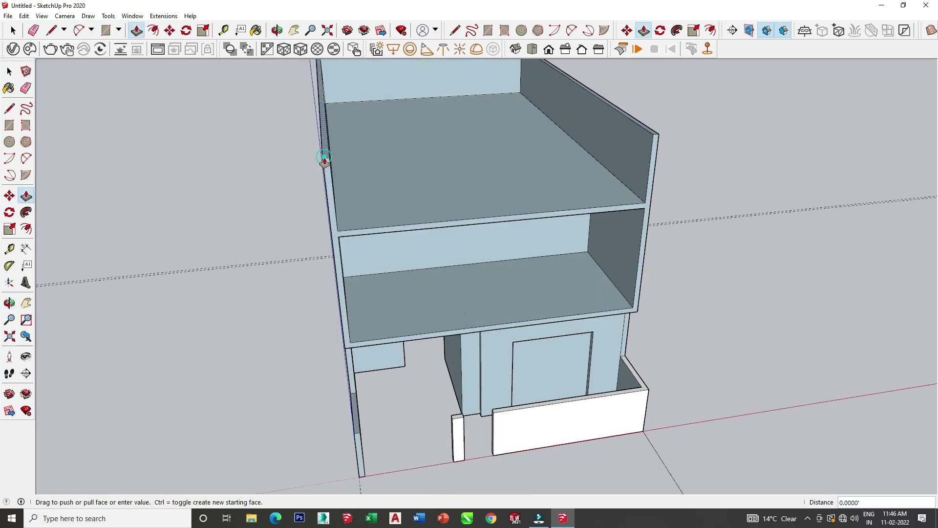
key(Return)
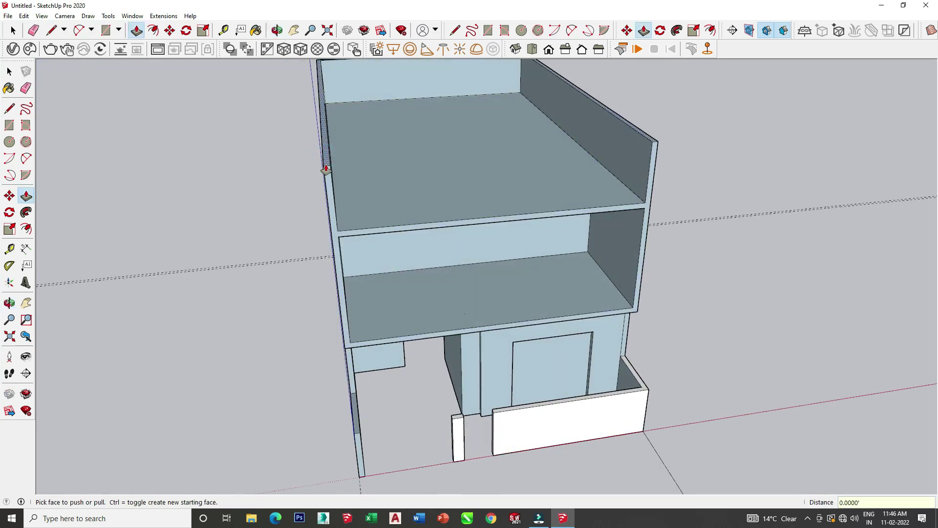
mouse_move(351, 153)
middle_down()
mouse_move(385, 130)
mouse_move(355, 185)
mouse_move(174, 172)
middle_up()
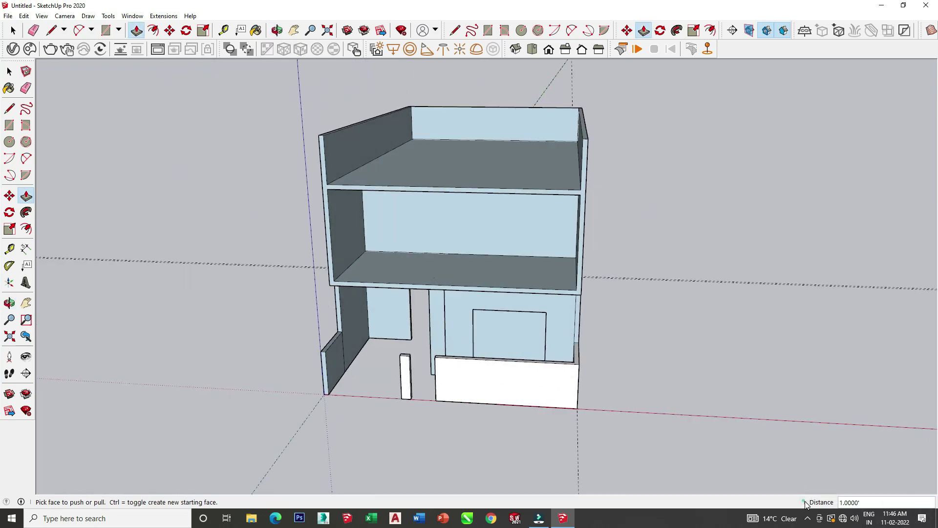
click(12, 31)
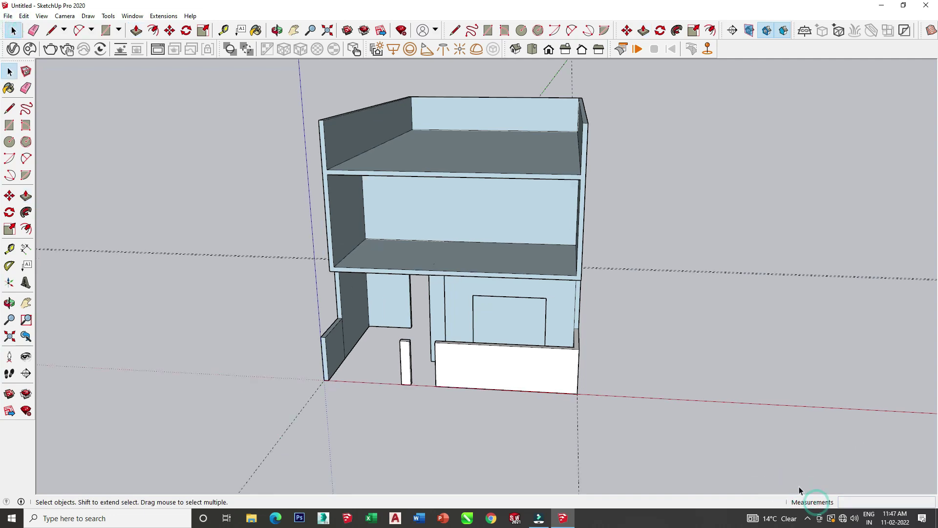
click(795, 498)
mouse_move(748, 450)
middle_down()
mouse_move(702, 430)
mouse_move(489, 429)
mouse_move(848, 412)
mouse_move(366, 267)
mouse_move(253, 206)
mouse_move(258, 300)
mouse_move(488, 161)
middle_up()
scroll(333, 111, up, 3)
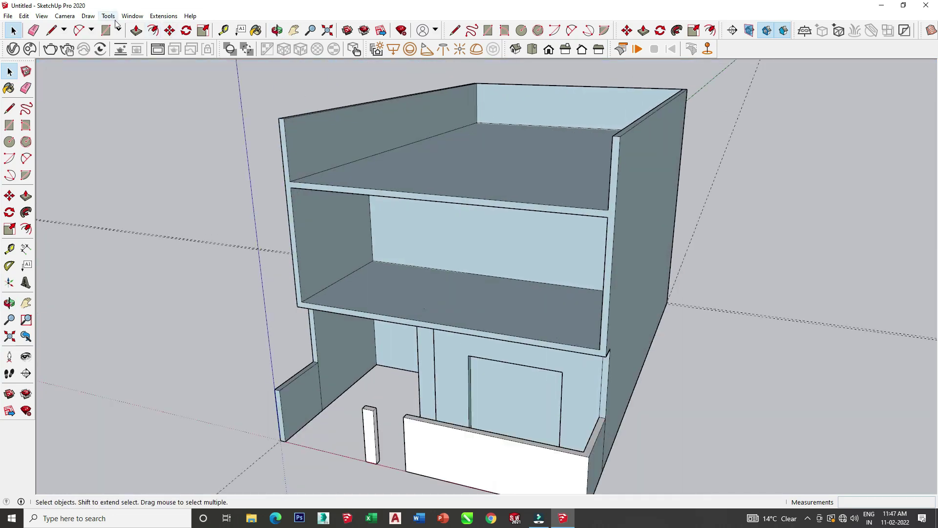
Step: Draw a 0.5 line from the shelf corner
click(136, 31)
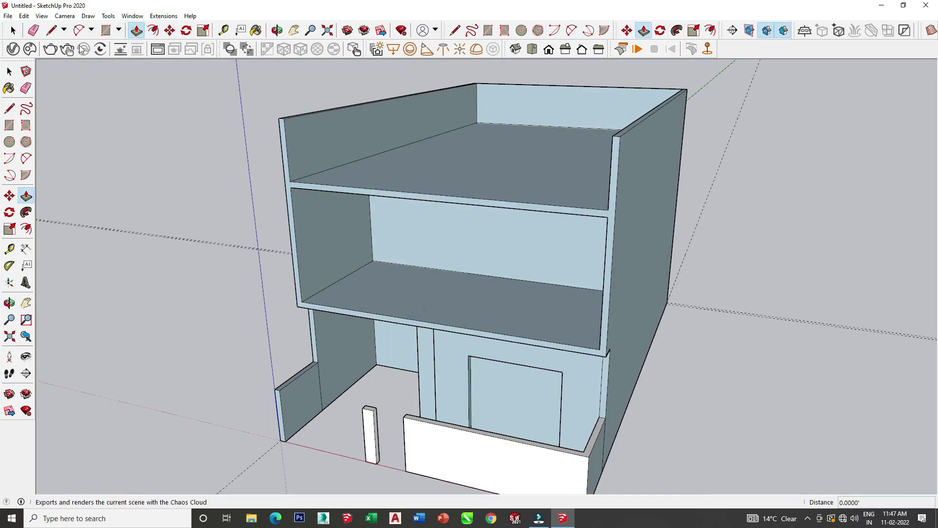
click(51, 30)
scroll(434, 210, up, 2)
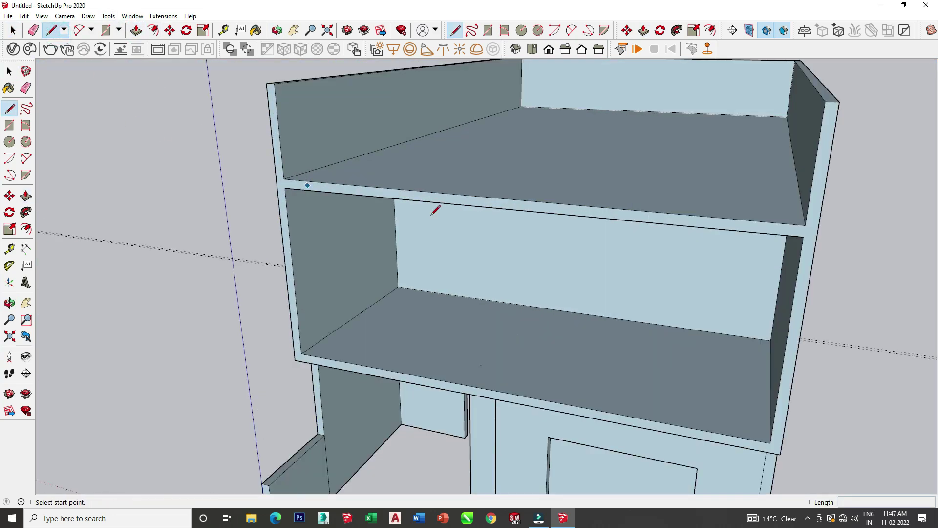
click(806, 225)
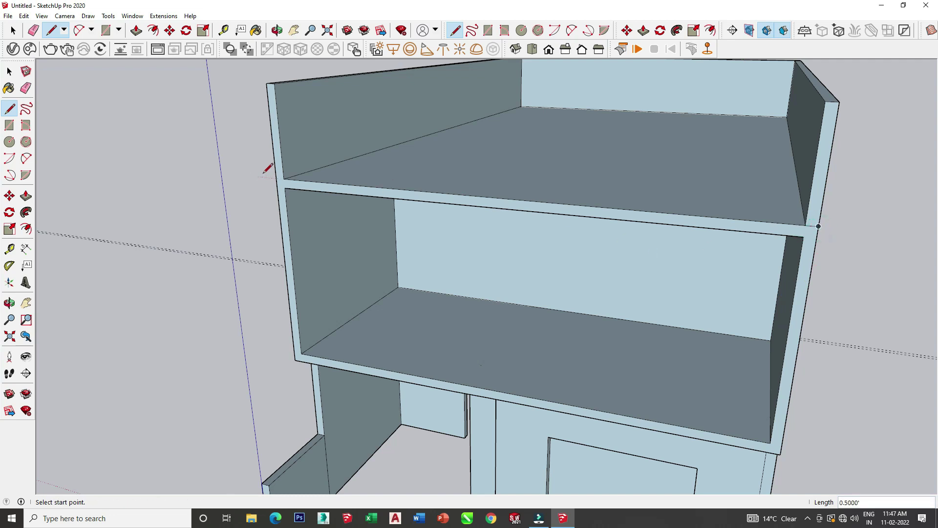
Step: Extend the back and right parapet end faces
key(p)
click(273, 149)
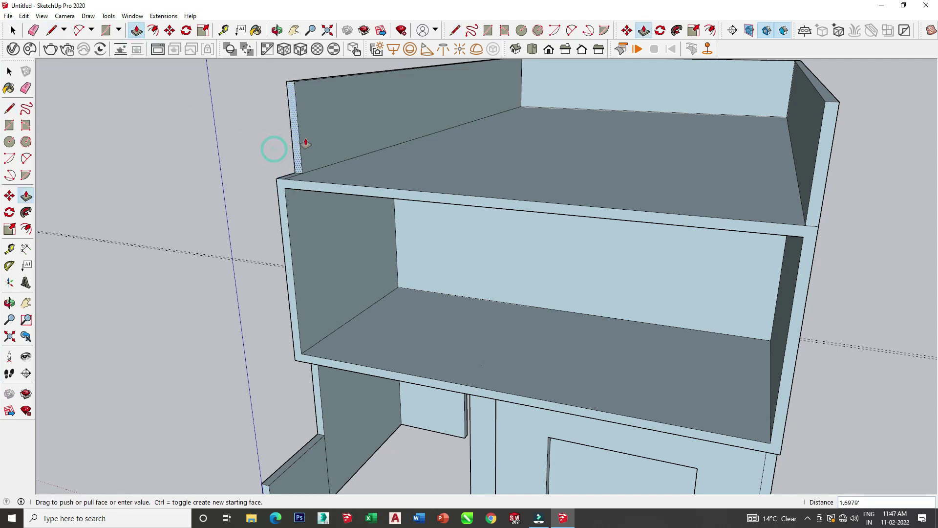
click(348, 129)
mouse_move(574, 236)
middle_down()
mouse_move(727, 227)
mouse_move(792, 253)
middle_up()
click(841, 181)
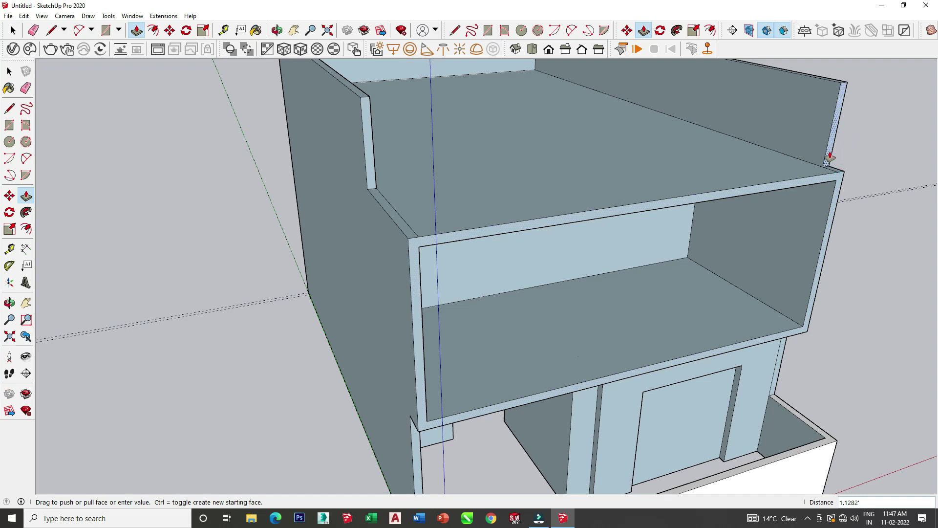
click(823, 159)
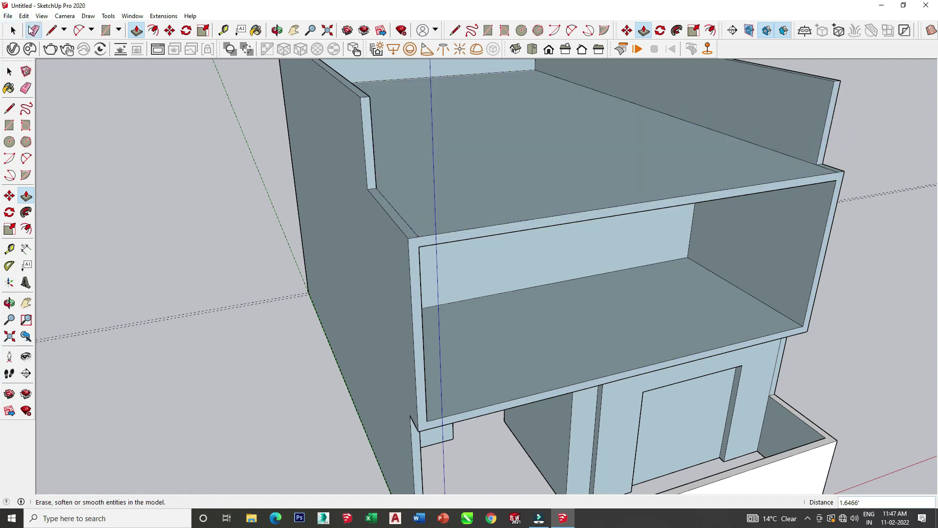
Step: Pull the side wall and back wall ends out to the roof edge
click(31, 30)
scroll(807, 178, up, 3)
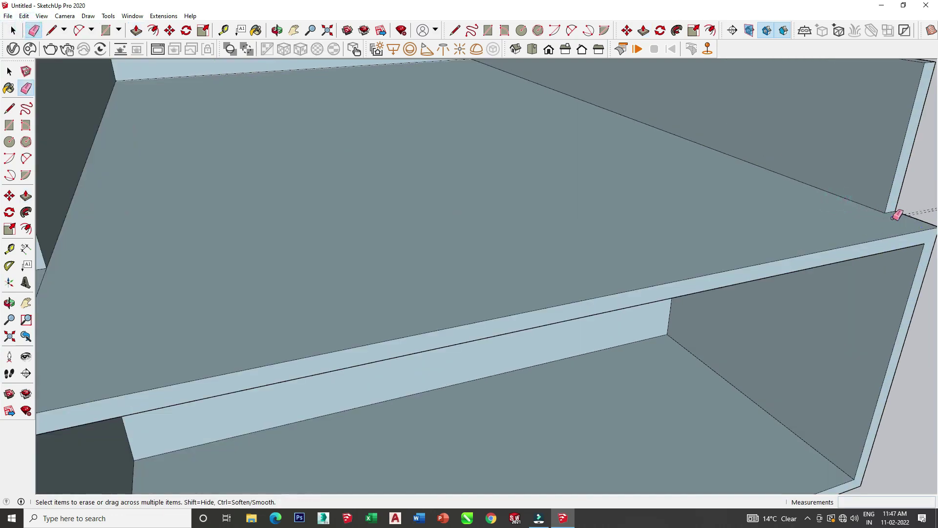
click(136, 30)
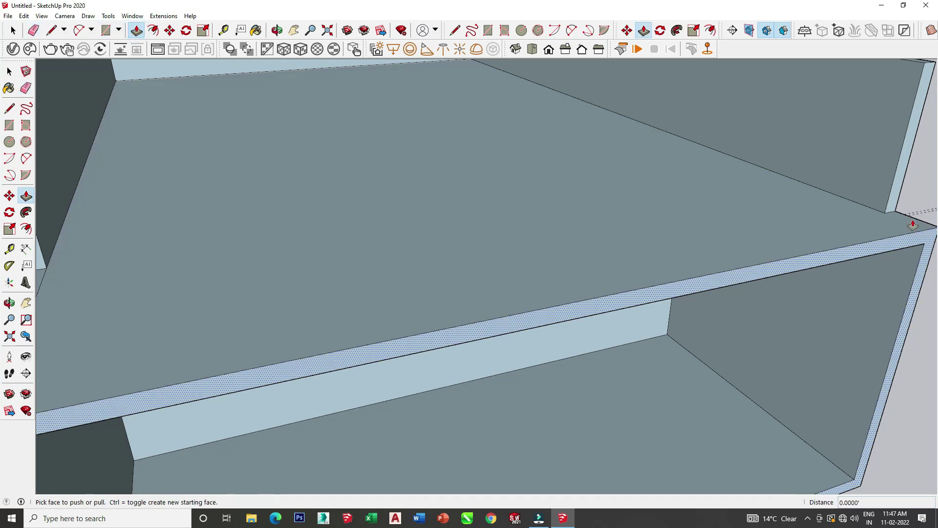
click(890, 201)
click(855, 185)
scroll(788, 262, down, 3)
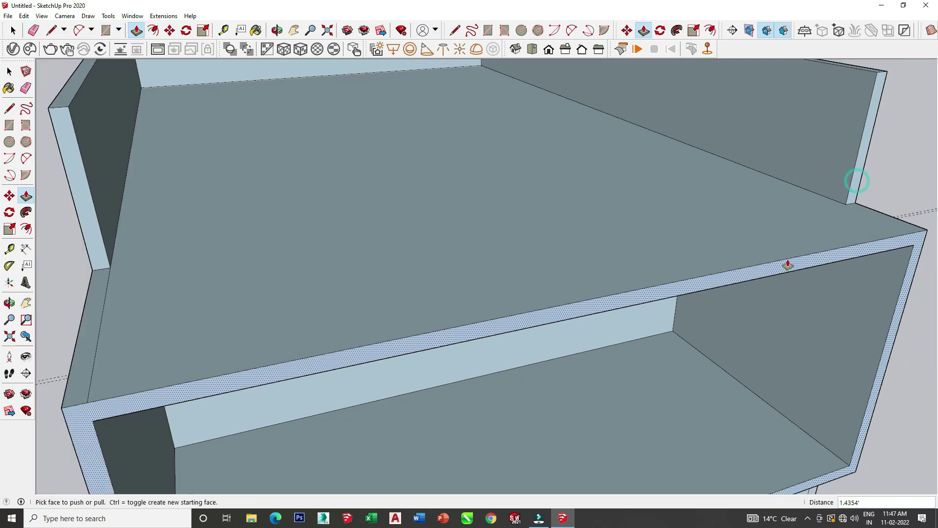
scroll(676, 273, down, 2)
mouse_move(675, 273)
middle_down()
mouse_move(770, 260)
mouse_move(784, 272)
middle_up()
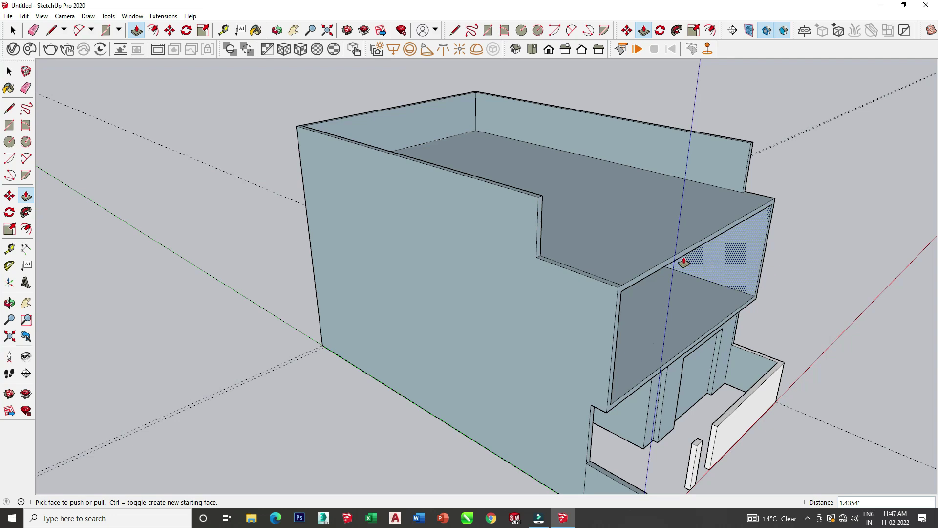
scroll(775, 199, up, 1)
scroll(762, 196, up, 1)
click(735, 191)
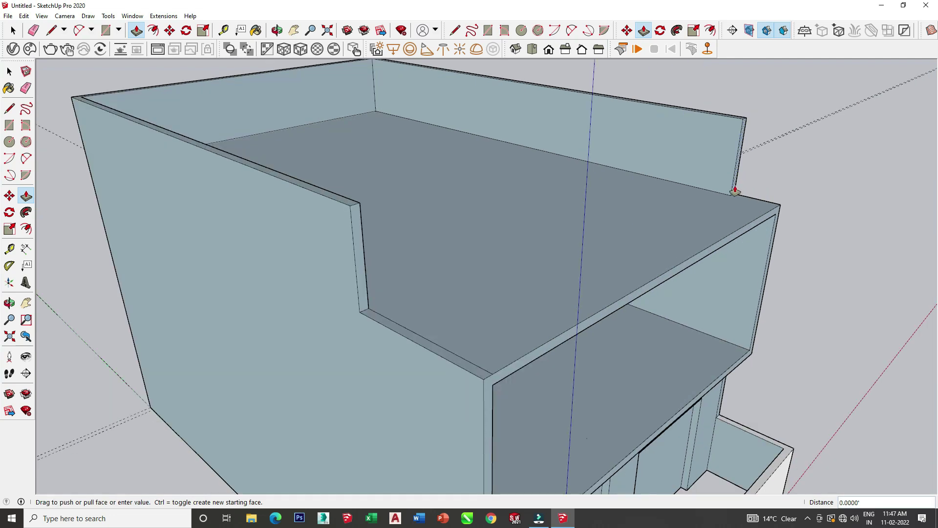
click(745, 194)
click(744, 193)
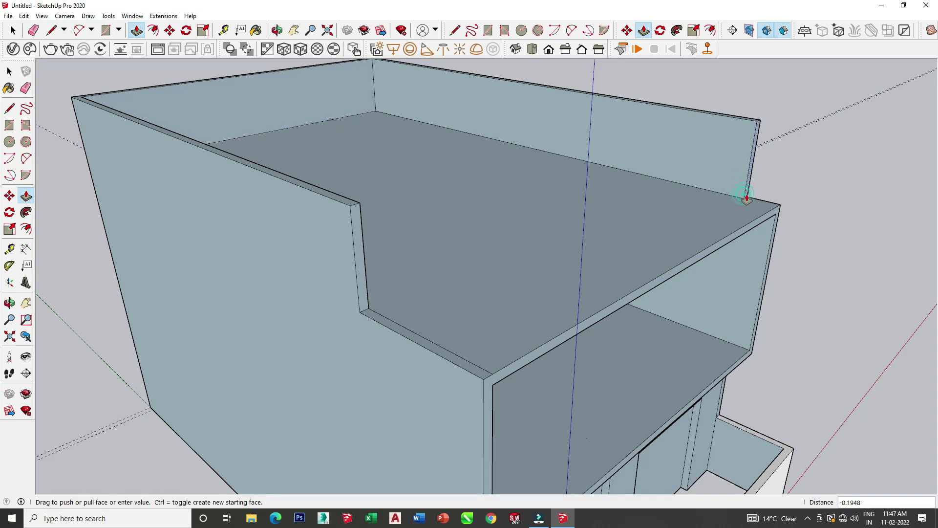
Step: Place a Tape Measure guide across the roof from the parapet corner
click(224, 31)
click(597, 312)
click(725, 192)
Step: Draw a ledge rectangle along the roof's front edge from the guide intersection
scroll(727, 190, up, 2)
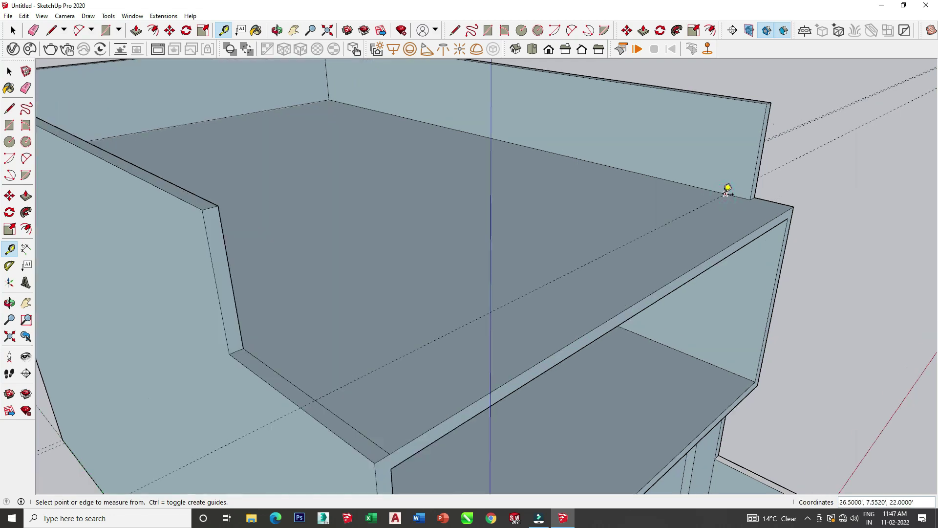
click(106, 31)
click(726, 194)
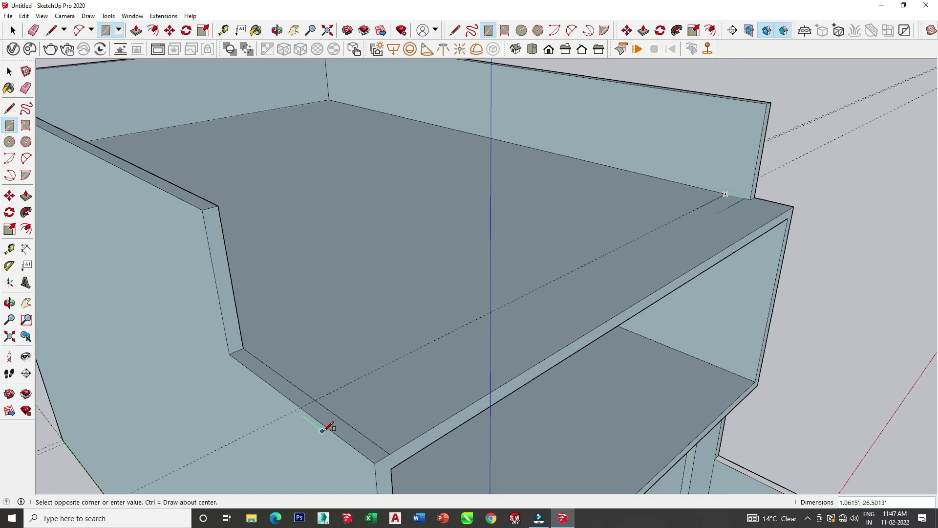
key(space)
middle_drag(588, 157, 402, 108)
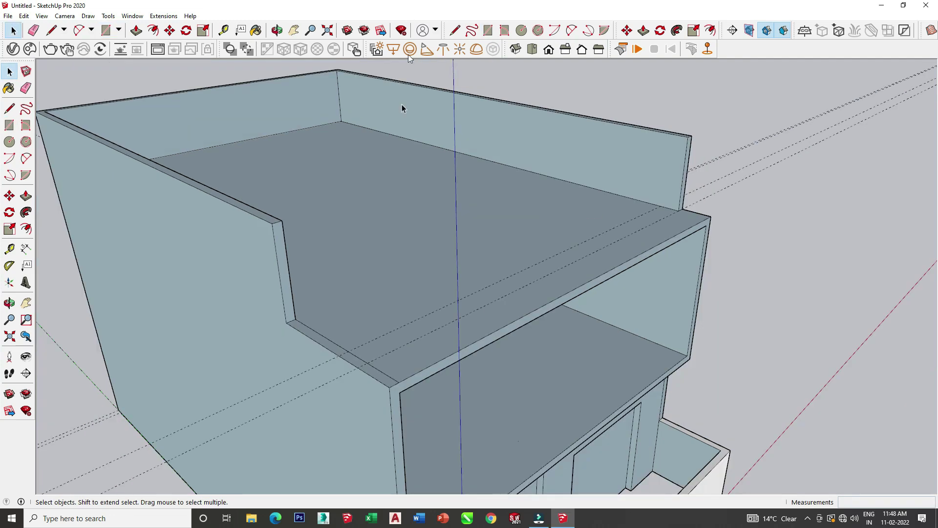
click(107, 30)
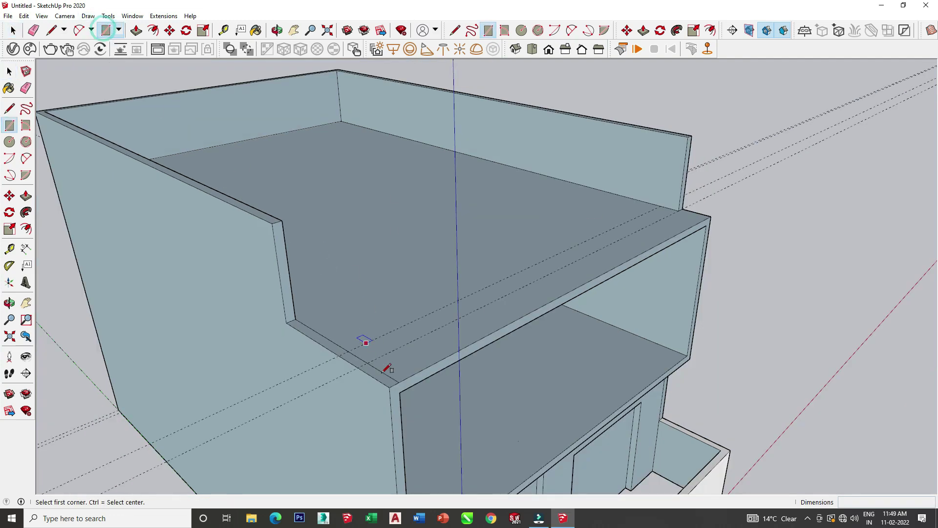
click(357, 368)
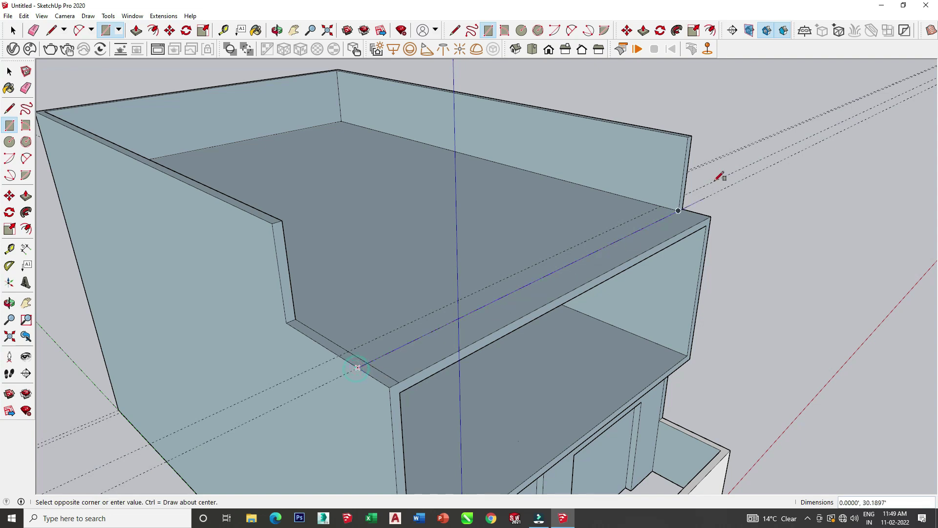
click(660, 205)
Step: Raise the rectangle 2 into a ledge and extend its left end to the wall
click(134, 31)
drag(377, 341, 375, 322)
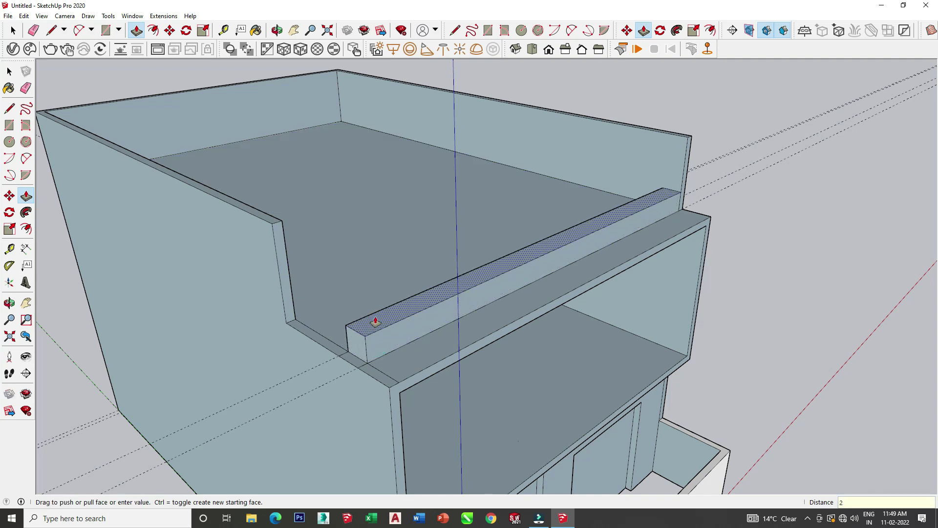
key(Return)
drag(342, 353, 364, 325)
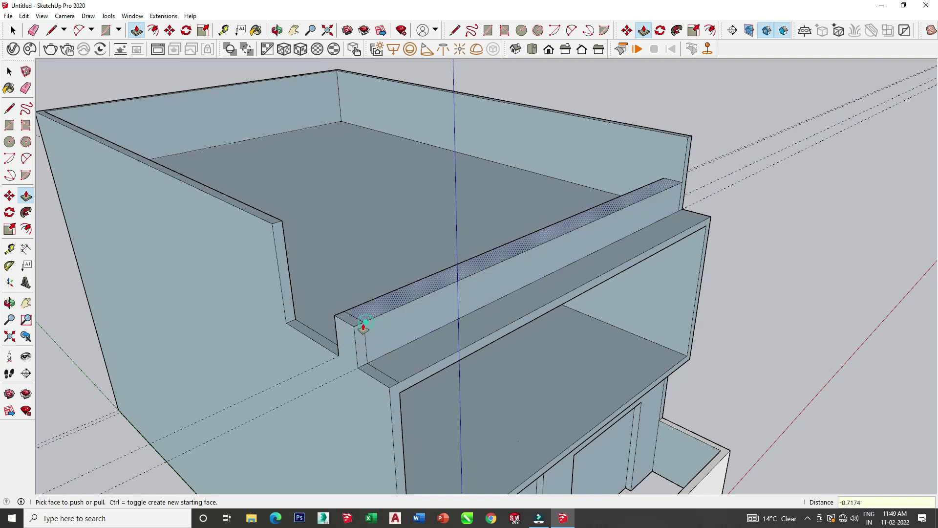
Step: Erase the leftover edge and vertical seam at the ledge's end
scroll(366, 332, up, 1)
key(e)
scroll(406, 373, up, 2)
click(414, 365)
click(423, 384)
scroll(446, 331, down, 1)
Step: Place a 0.1 guide on the ledge top and draw a line along it
key(t)
click(479, 331)
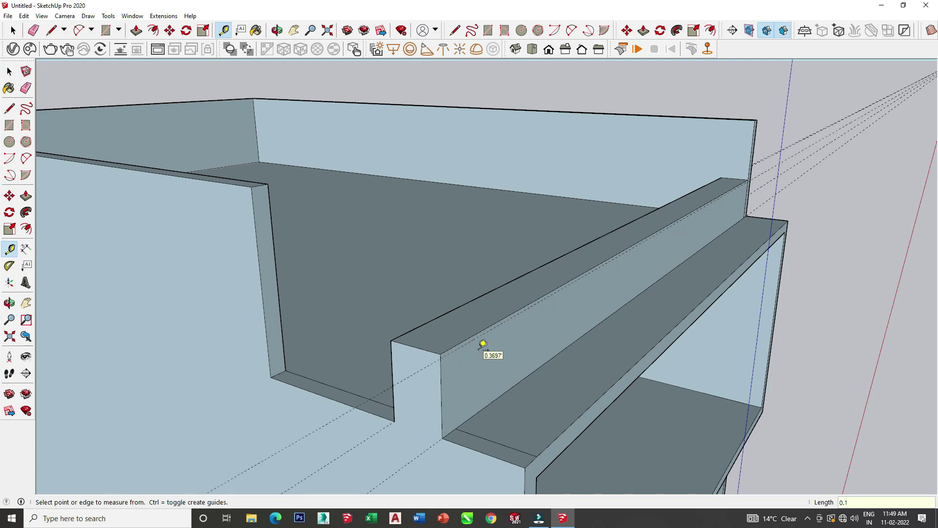
click(51, 31)
scroll(448, 309, up, 1)
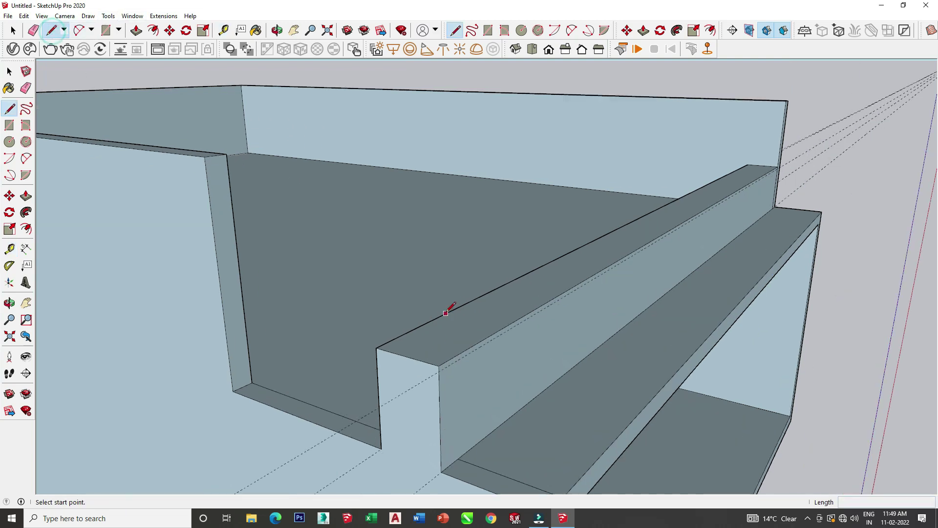
scroll(442, 377, up, 1)
click(438, 379)
scroll(842, 169, up, 2)
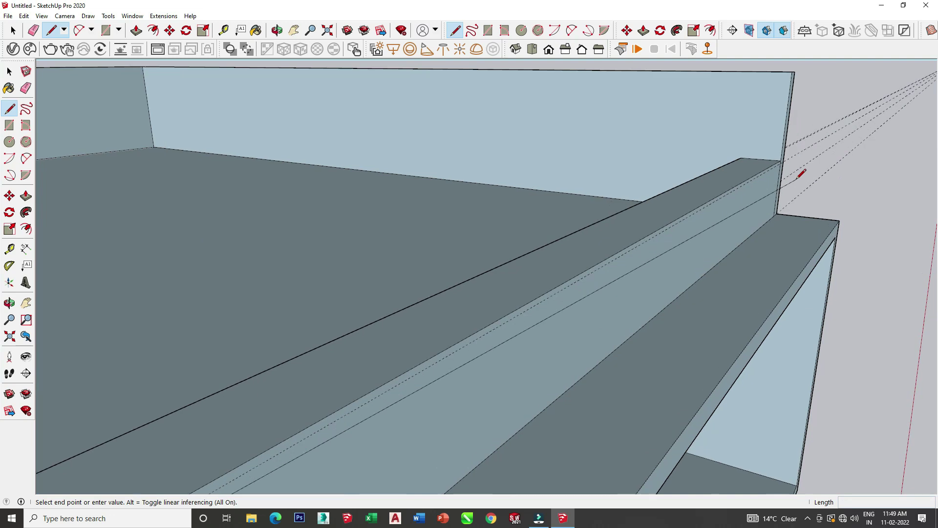
scroll(796, 172, up, 2)
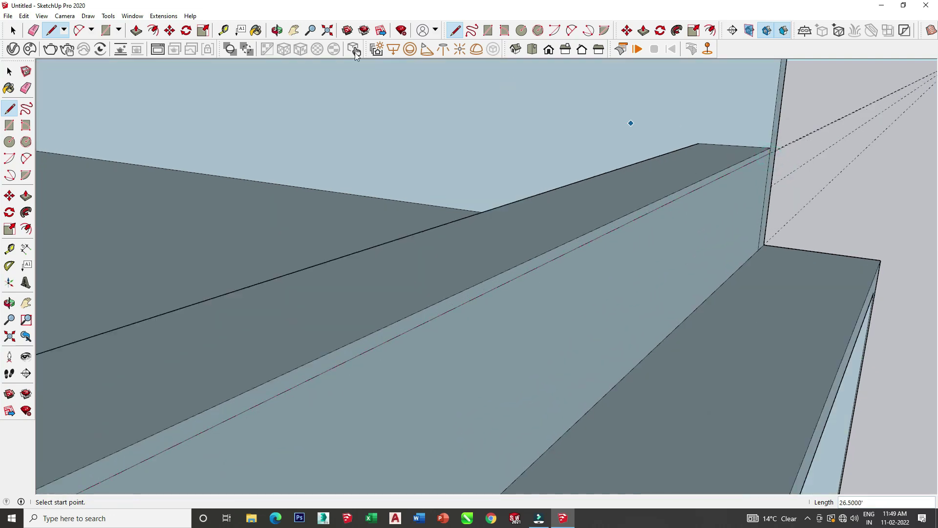
Step: Push the thin strip along the ledge top down 0.1
click(136, 30)
click(401, 320)
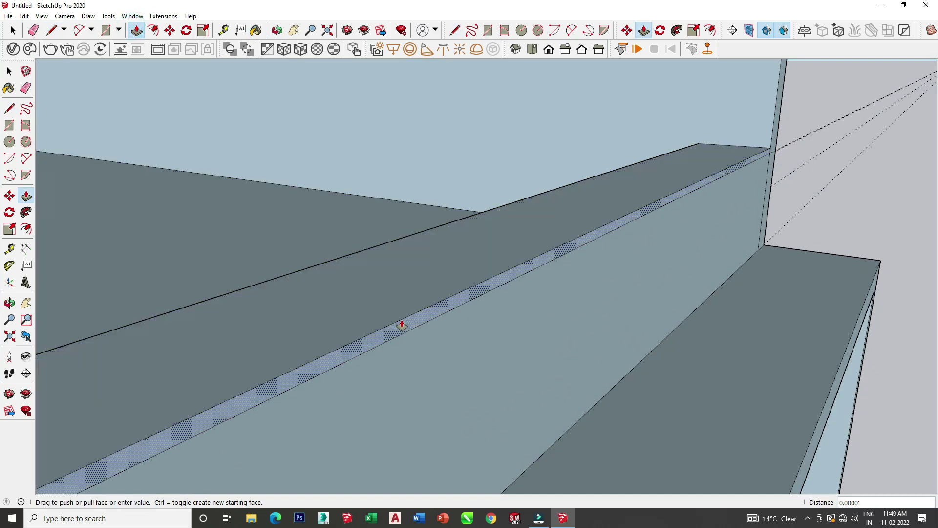
mouse_move(412, 326)
middle_down()
mouse_move(384, 255)
mouse_move(519, 272)
mouse_move(303, 279)
mouse_move(256, 303)
mouse_move(554, 351)
mouse_move(773, 272)
middle_up()
text(-0.1)
key(Return)
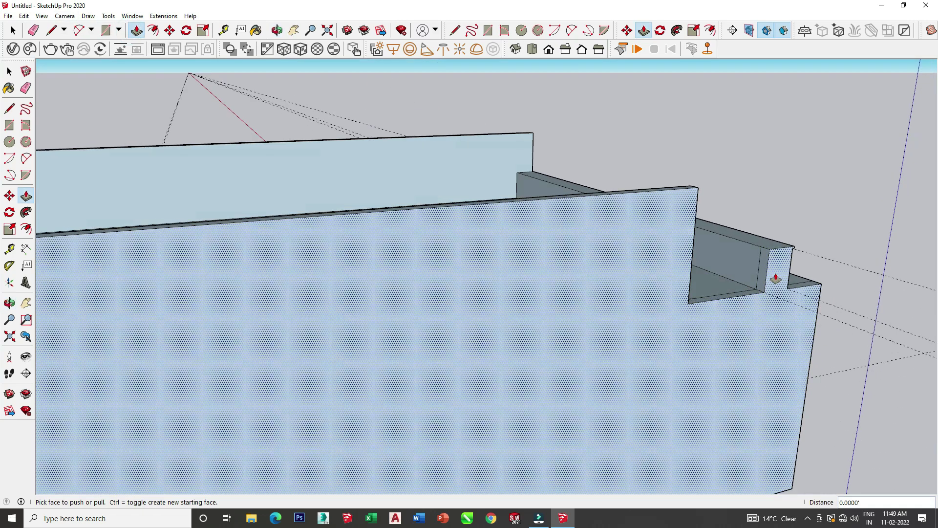
Step: Adjust the upper storey's front face and push the parapet's inner end face back
click(773, 272)
middle_drag(667, 300, 377, 262)
click(341, 261)
click(342, 261)
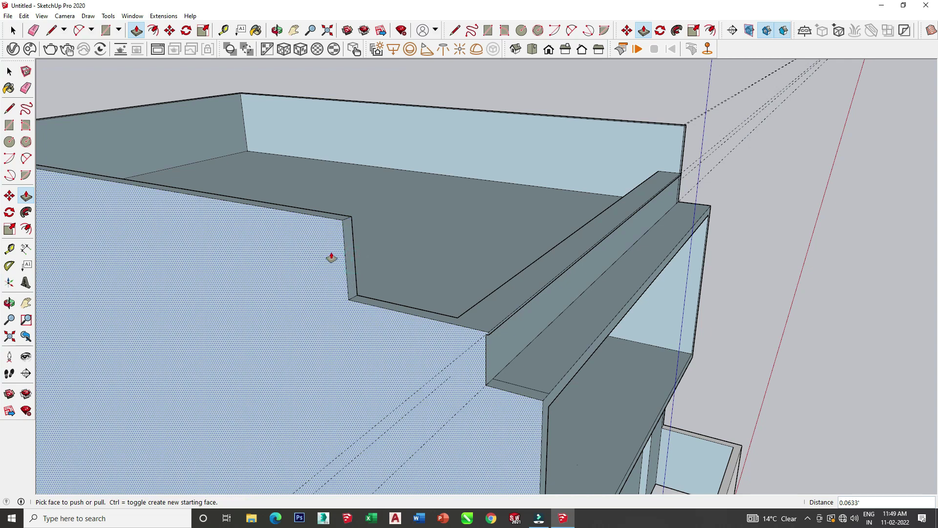
click(349, 258)
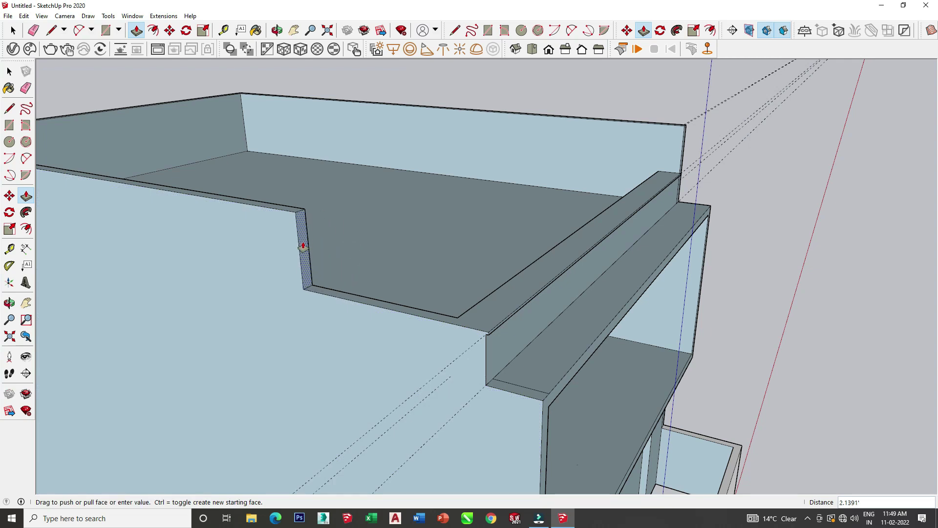
click(294, 240)
mouse_move(377, 304)
middle_down()
mouse_move(306, 209)
mouse_move(274, 212)
mouse_move(437, 385)
mouse_move(281, 242)
mouse_move(225, 146)
middle_up()
Step: Place Tape Measure guides across the roof top, about 5 feet in from its corner
click(224, 30)
scroll(500, 238, up, 3)
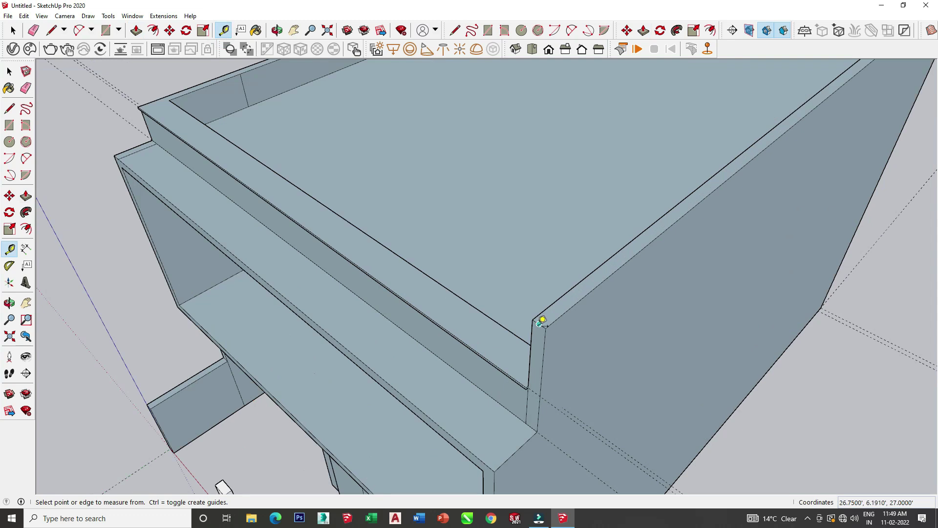
click(561, 412)
click(544, 318)
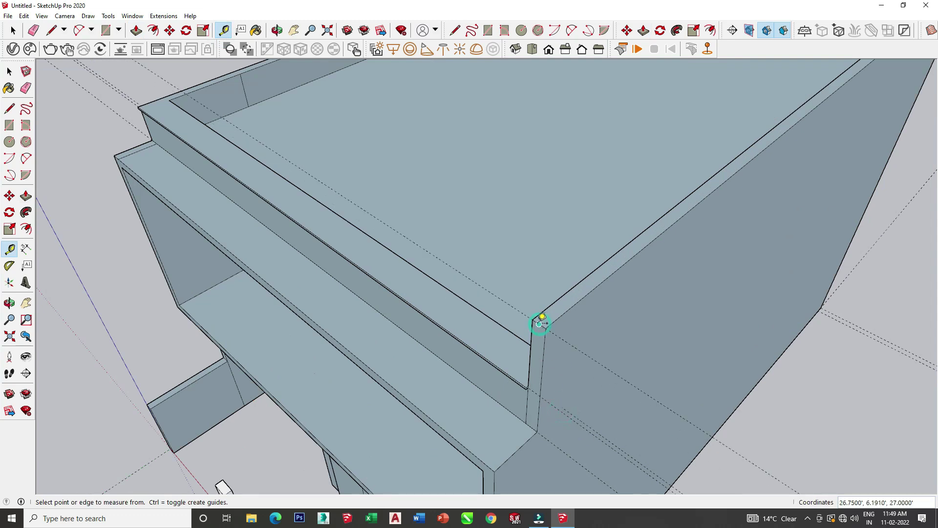
click(542, 319)
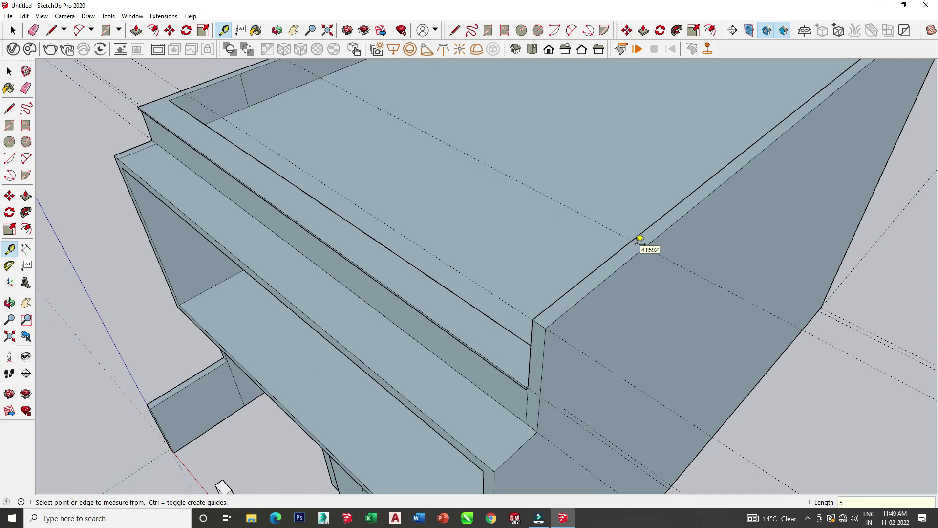
click(506, 302)
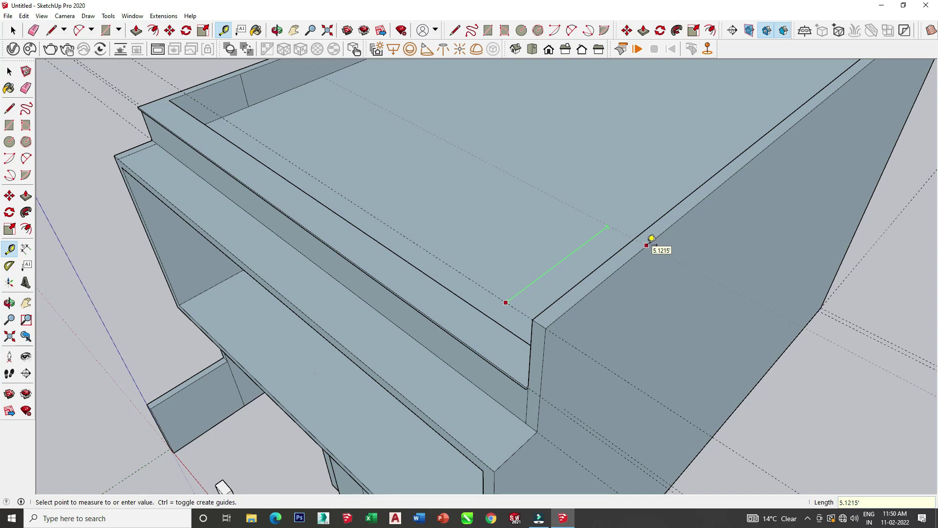
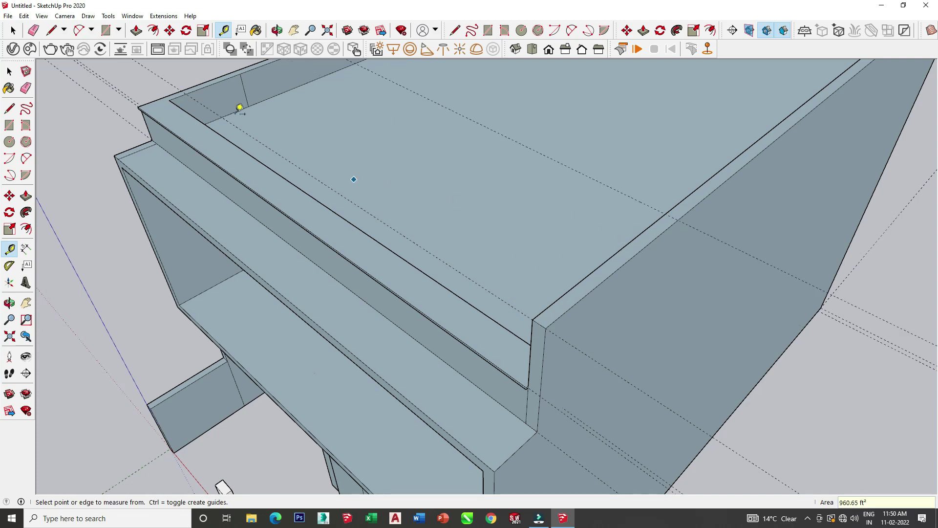
Step: Draw a short line across the rear wall top to split off its right part
click(107, 34)
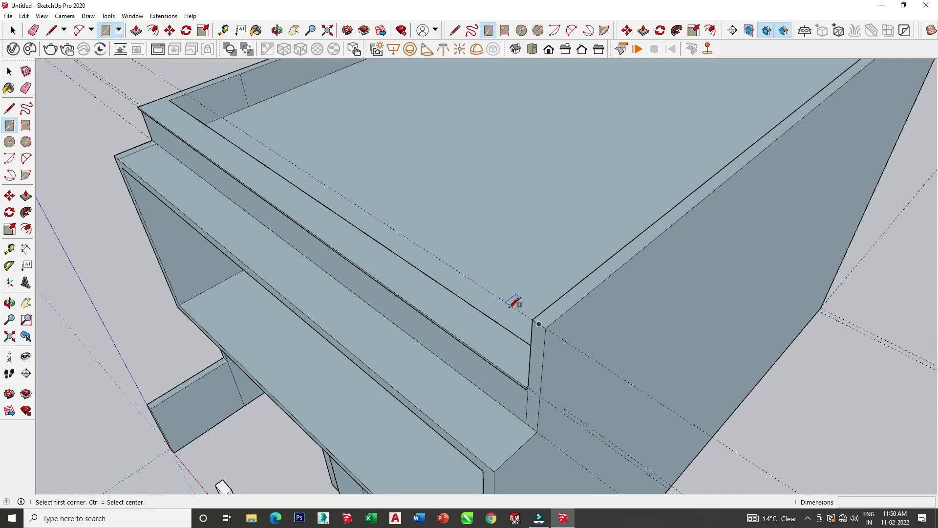
click(223, 30)
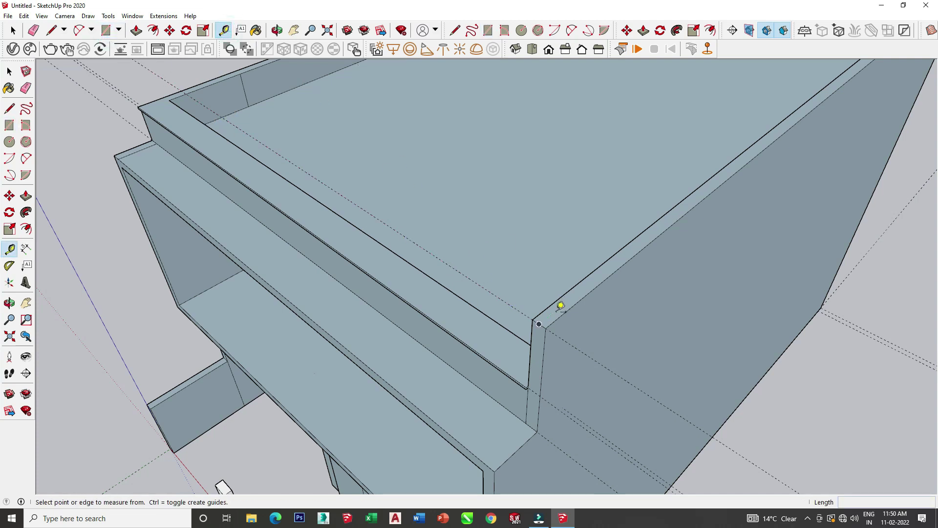
click(508, 304)
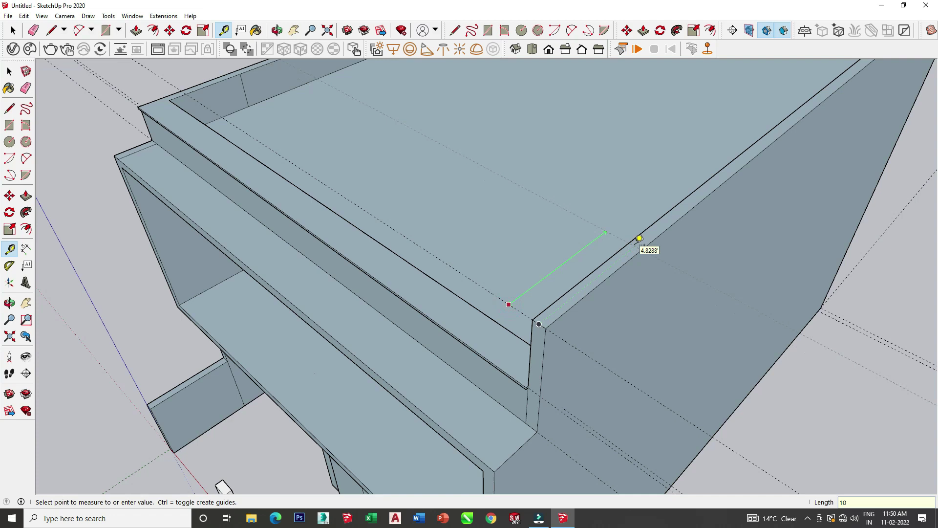
click(51, 31)
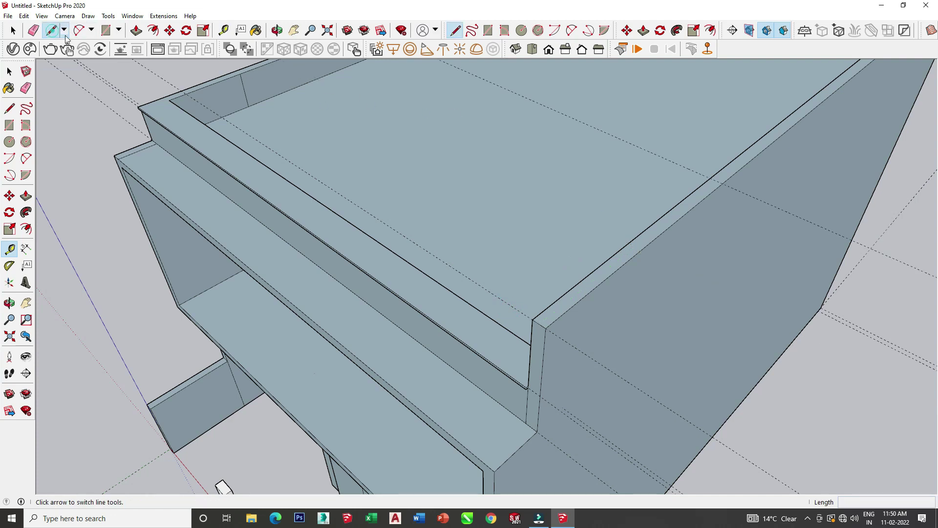
click(710, 178)
click(722, 184)
key(Escape)
Step: Push/Pull the right part of the rear wall up 5 feet above the parapet
click(137, 32)
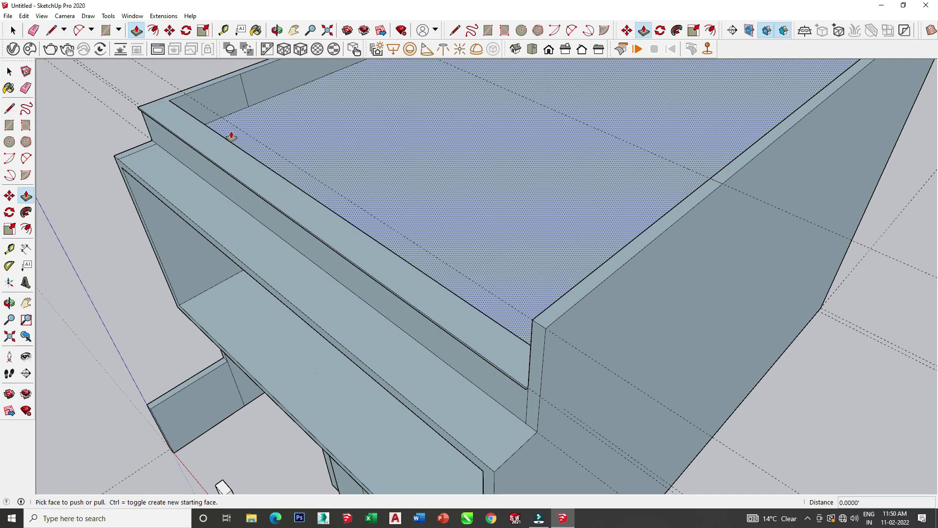
scroll(426, 122, down, 3)
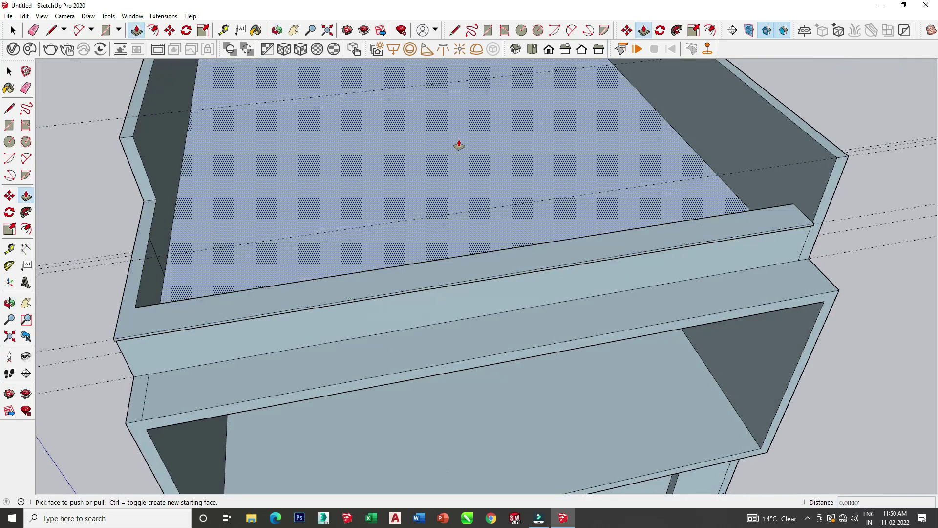
scroll(459, 145, down, 3)
scroll(505, 135, down, 3)
scroll(491, 147, down, 3)
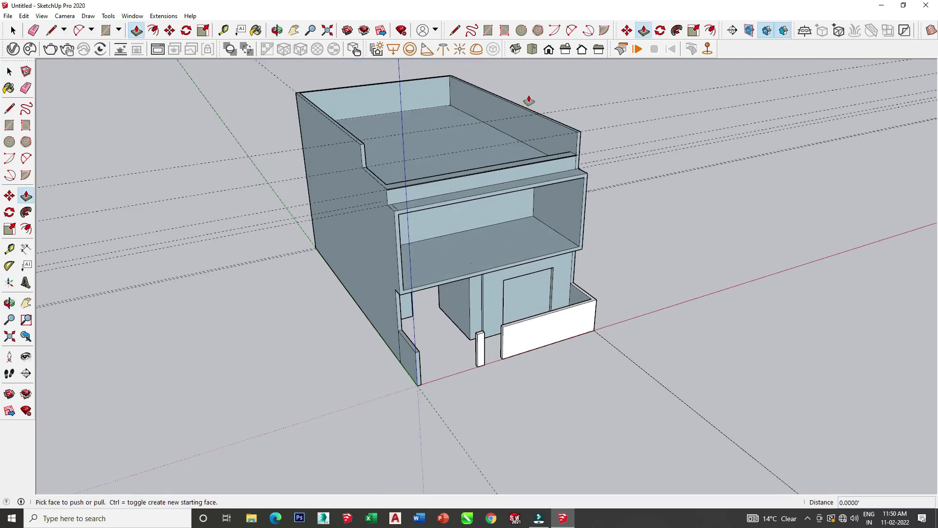
scroll(531, 101, up, 3)
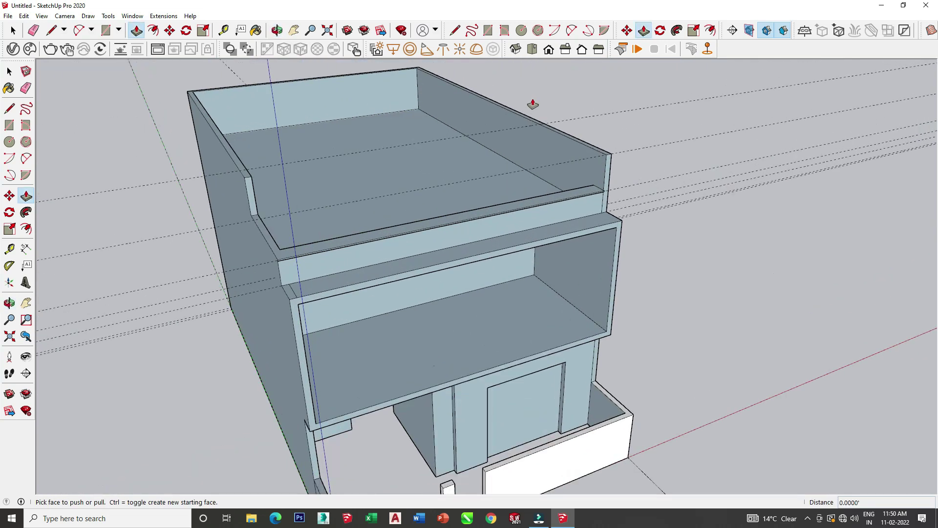
scroll(547, 122, up, 4)
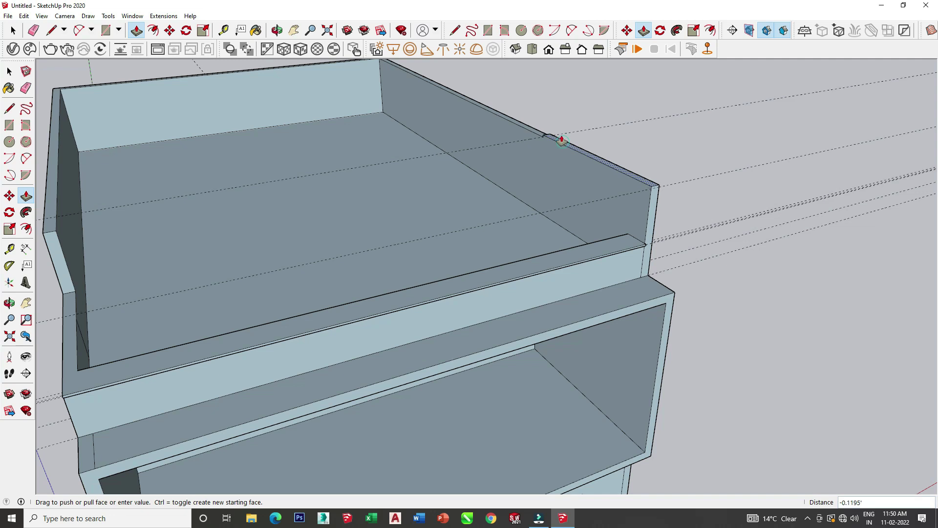
drag(563, 146, 559, 99)
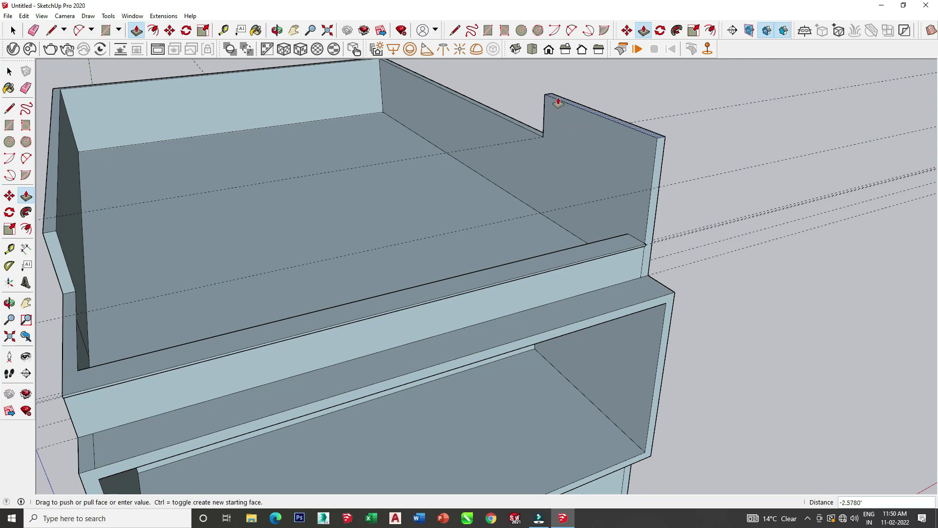
scroll(559, 98, down, 3)
middle_drag(540, 147, 536, 129)
scroll(540, 146, down, 3)
scroll(540, 136, down, 2)
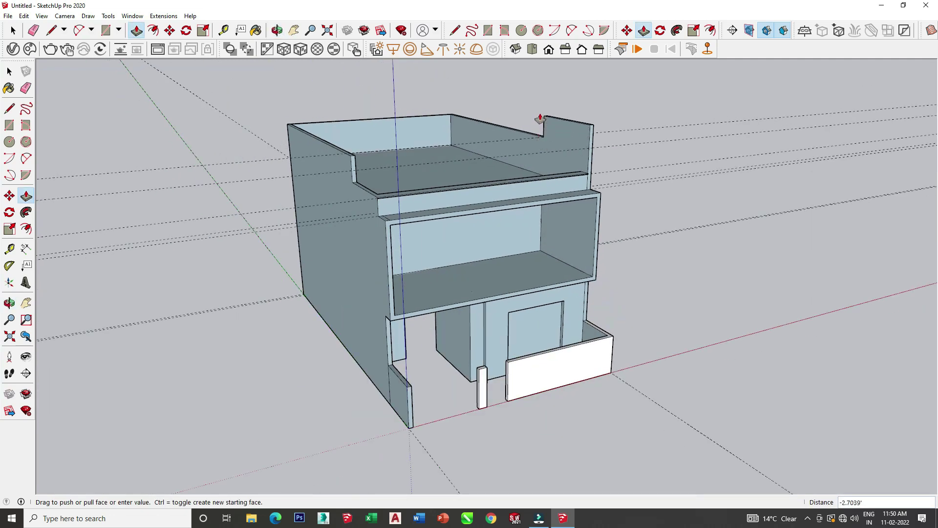
drag(541, 132, 541, 111)
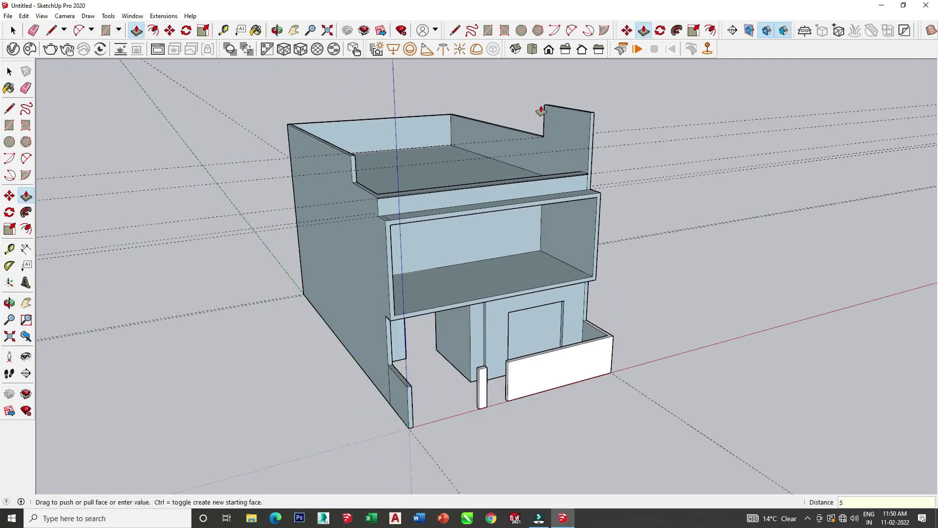
key(Return)
scroll(547, 145, up, 3)
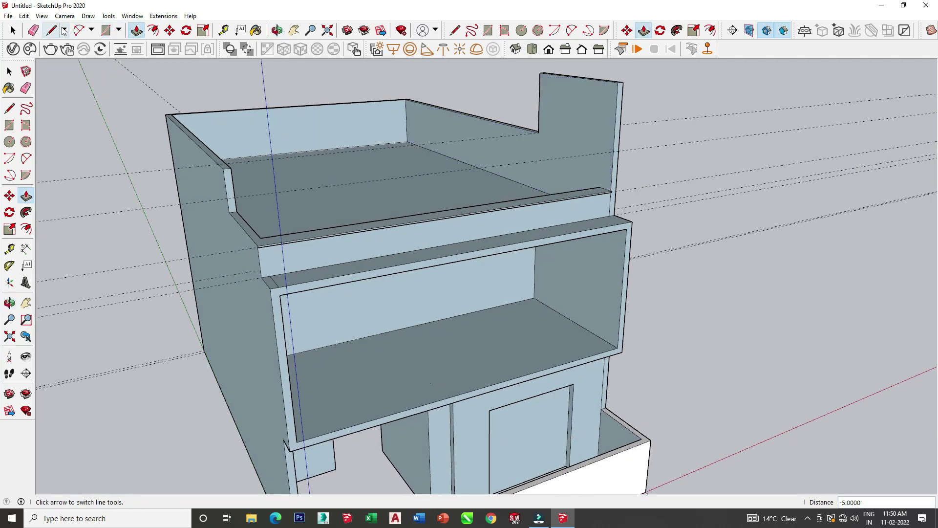
Step: Draw a line across the raised wall top to split off a thin strip
click(52, 30)
scroll(530, 69, up, 2)
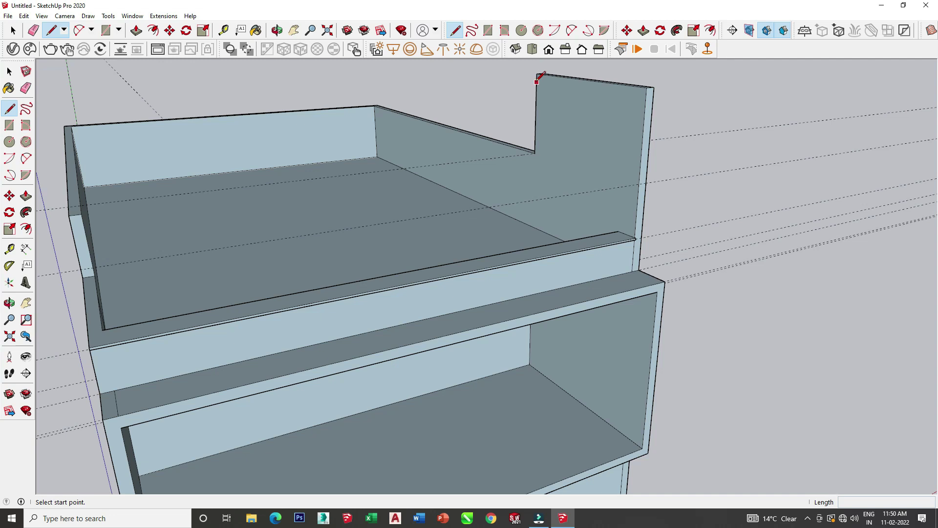
scroll(537, 80, up, 2)
click(538, 80)
click(786, 114)
Step: Pull the top strip leftward into a slab overhanging the top floor
click(136, 31)
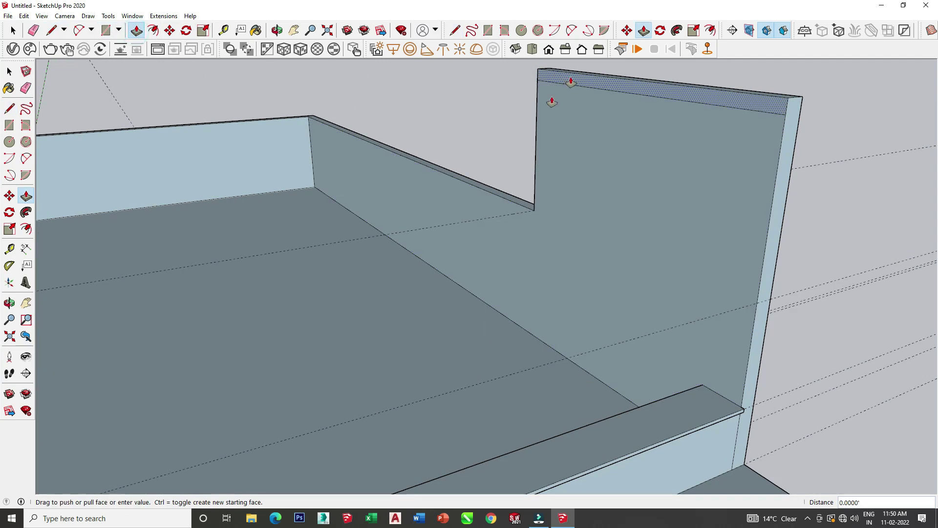
click(570, 82)
scroll(571, 82, down, 4)
click(362, 120)
mouse_move(362, 119)
middle_down()
mouse_move(237, 62)
mouse_move(250, 63)
middle_up()
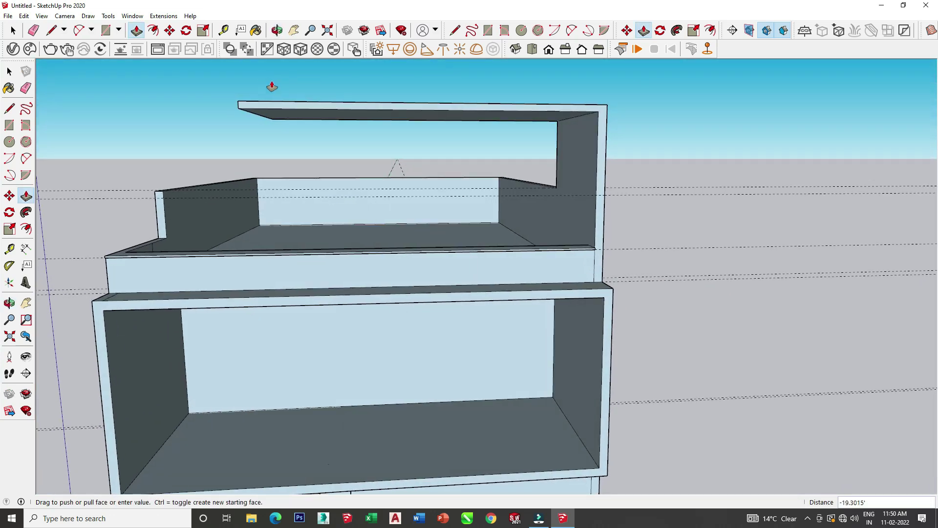
click(377, 117)
mouse_move(379, 117)
middle_down()
mouse_move(655, 230)
mouse_move(643, 248)
mouse_move(540, 178)
mouse_move(517, 209)
mouse_move(395, 153)
mouse_move(358, 211)
mouse_move(364, 144)
mouse_move(383, 151)
mouse_move(420, 204)
middle_up()
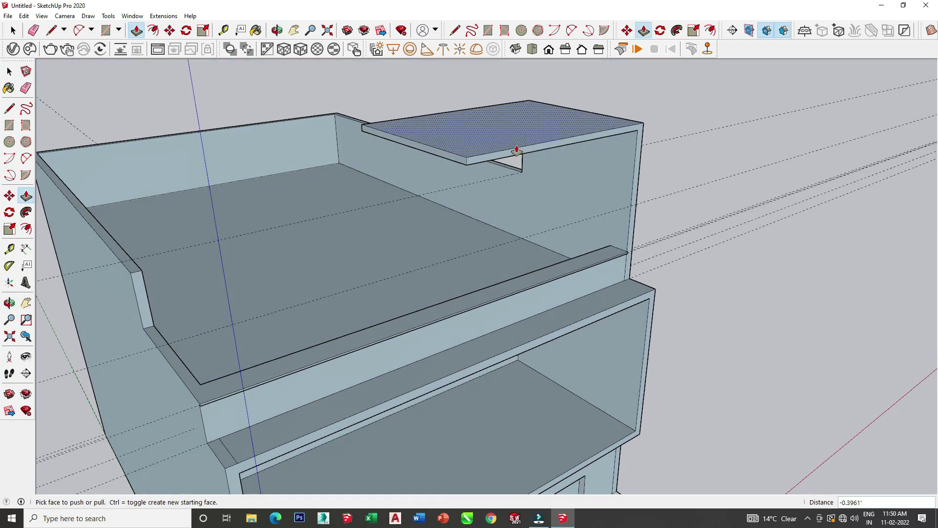
scroll(642, 132, up, 3)
Step: Pull the slab's front face outward to extend the overhang
click(52, 31)
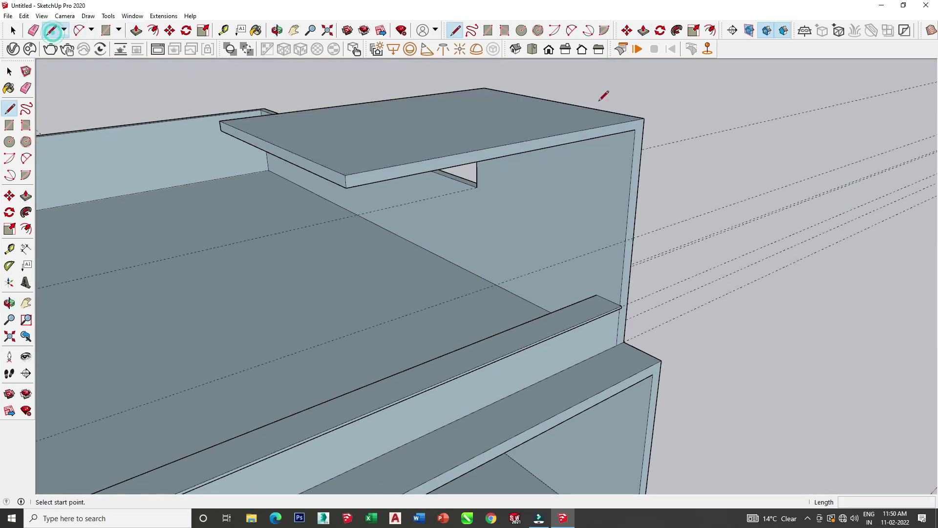
click(634, 131)
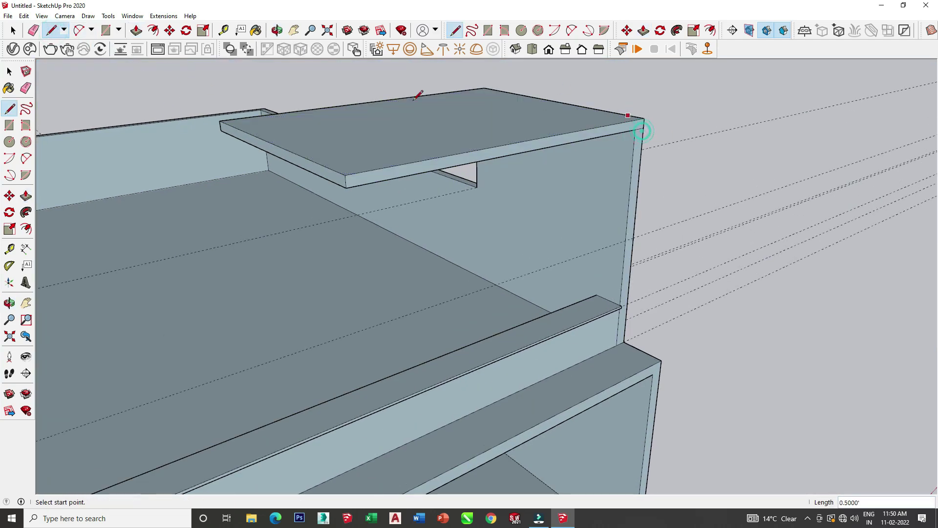
click(137, 31)
drag(477, 161, 586, 384)
middle_drag(586, 384, 519, 236)
scroll(603, 77, down, 3)
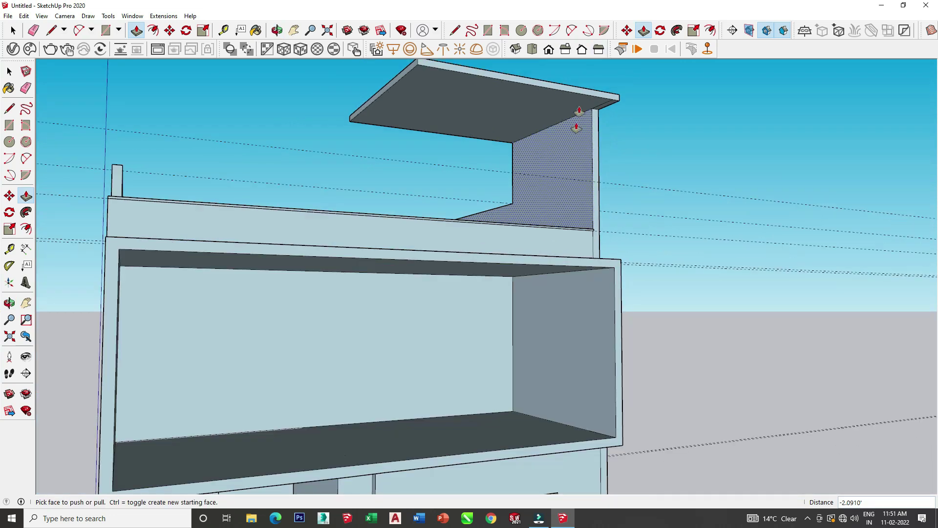
scroll(582, 97, up, 3)
middle_drag(583, 97, 480, 144)
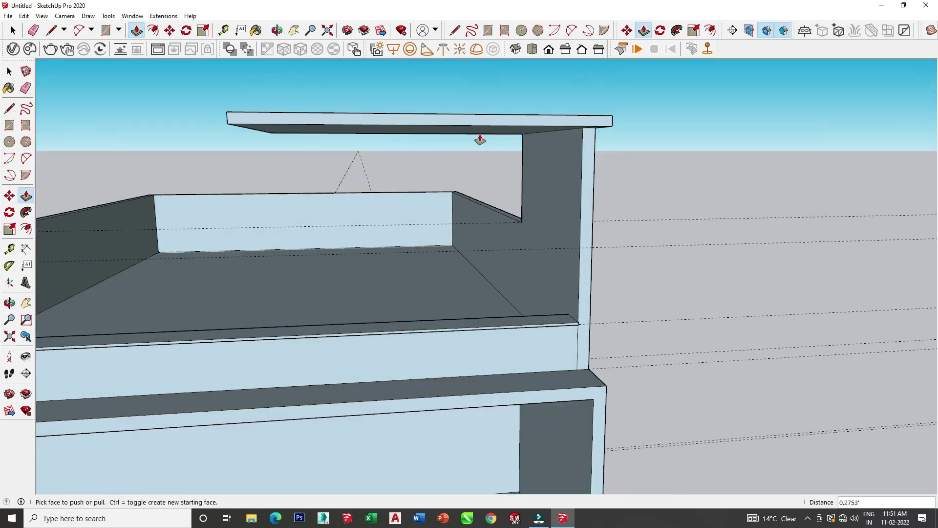
click(223, 33)
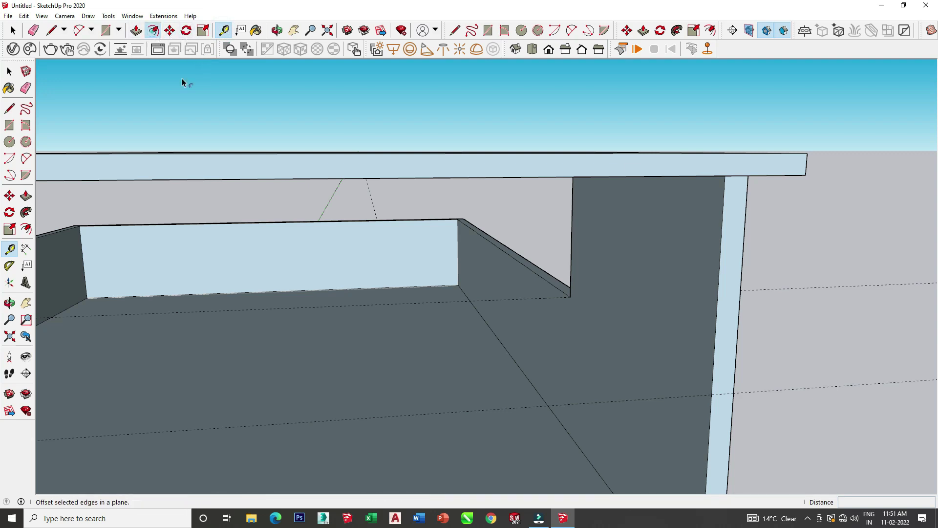
Step: Thicken the overhanging slab by raising its top face
click(153, 30)
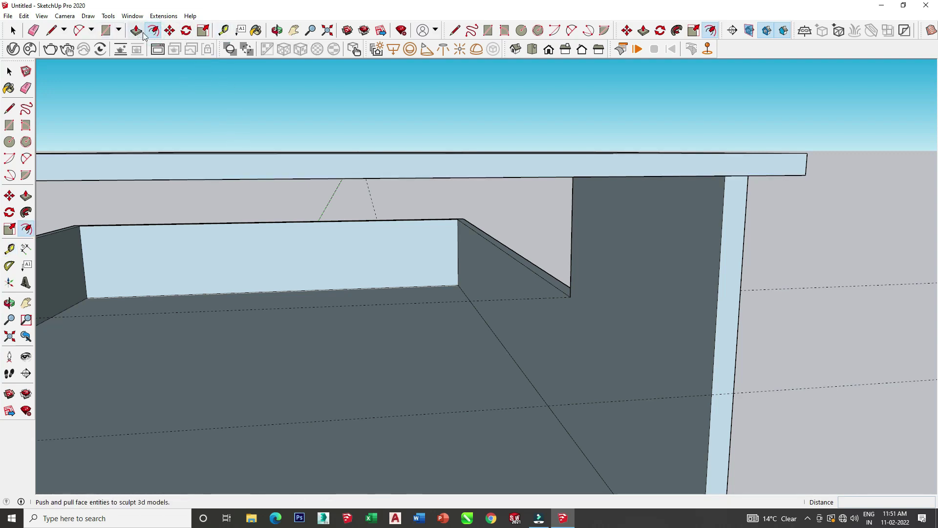
click(135, 31)
mouse_move(229, 178)
middle_down()
mouse_move(283, 117)
mouse_move(332, 220)
mouse_move(513, 211)
middle_up()
click(299, 92)
click(319, 106)
key(Escape)
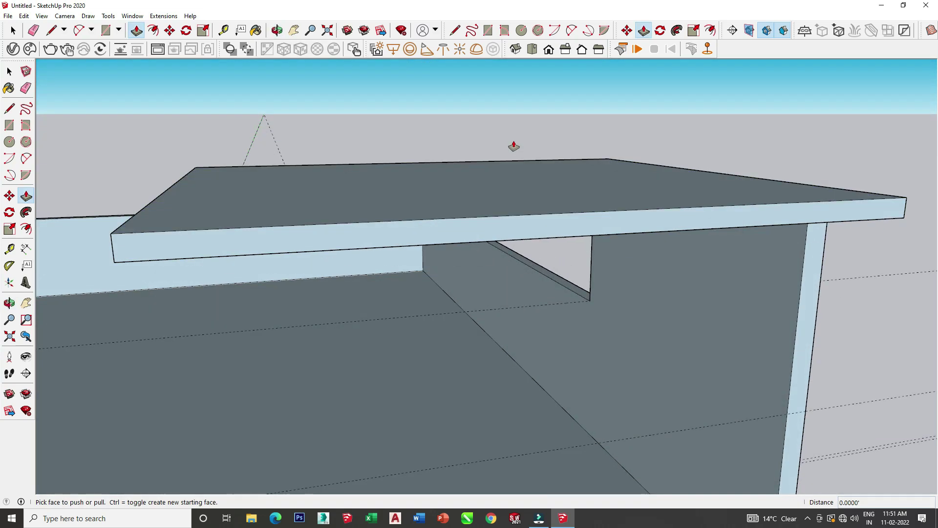
click(515, 168)
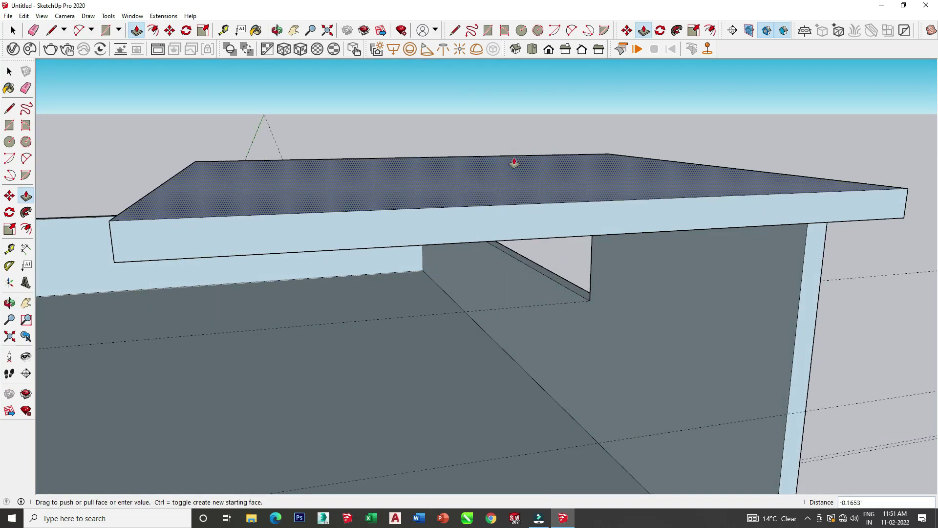
click(514, 160)
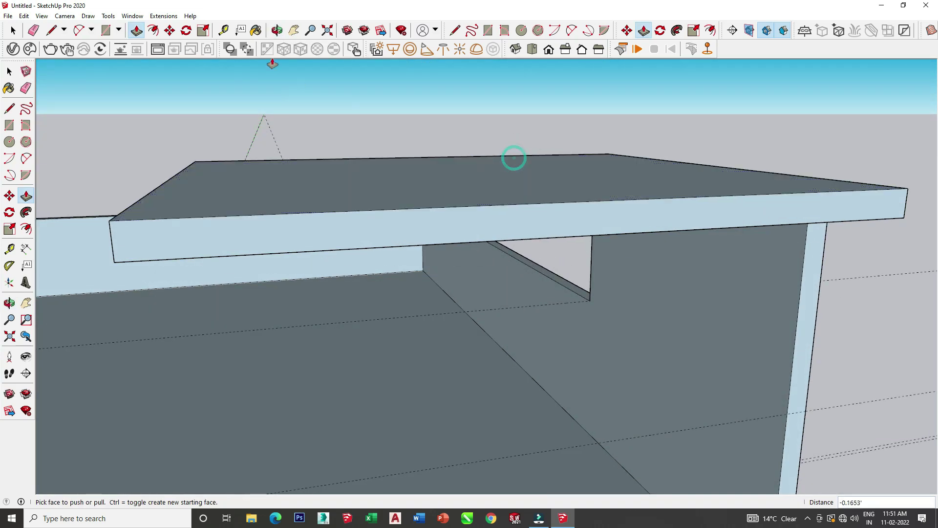
Step: Offset an inset border onto the slab's front face
click(153, 31)
click(236, 216)
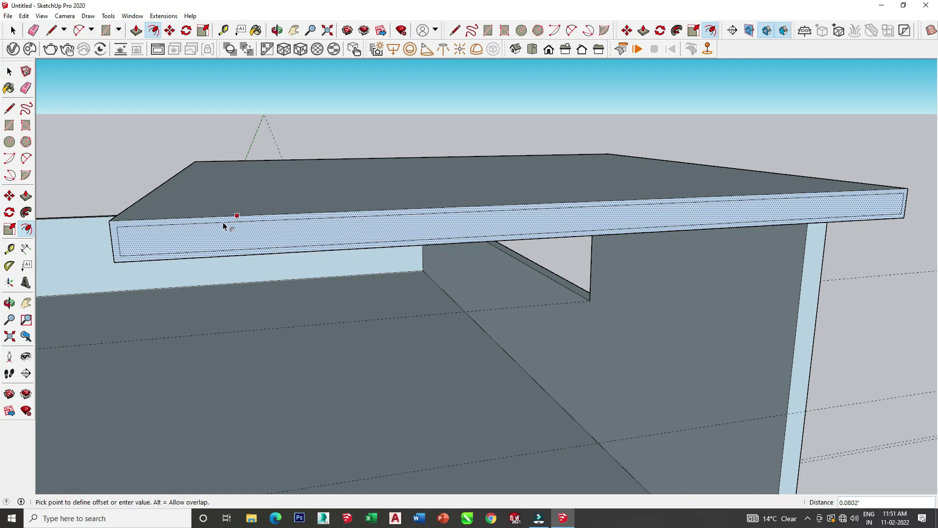
click(223, 225)
click(51, 30)
scroll(107, 222, up, 5)
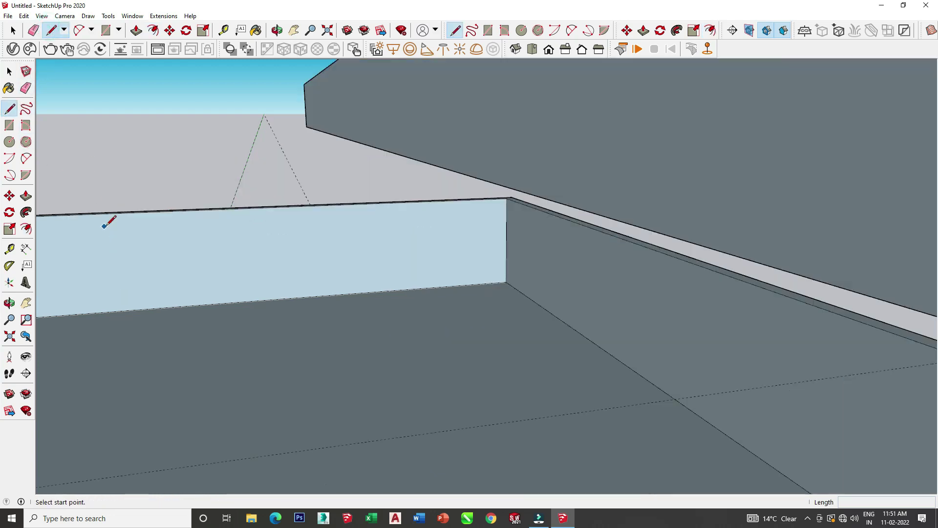
scroll(142, 218, down, 2)
scroll(174, 208, down, 2)
scroll(174, 208, down, 2)
scroll(225, 205, down, 2)
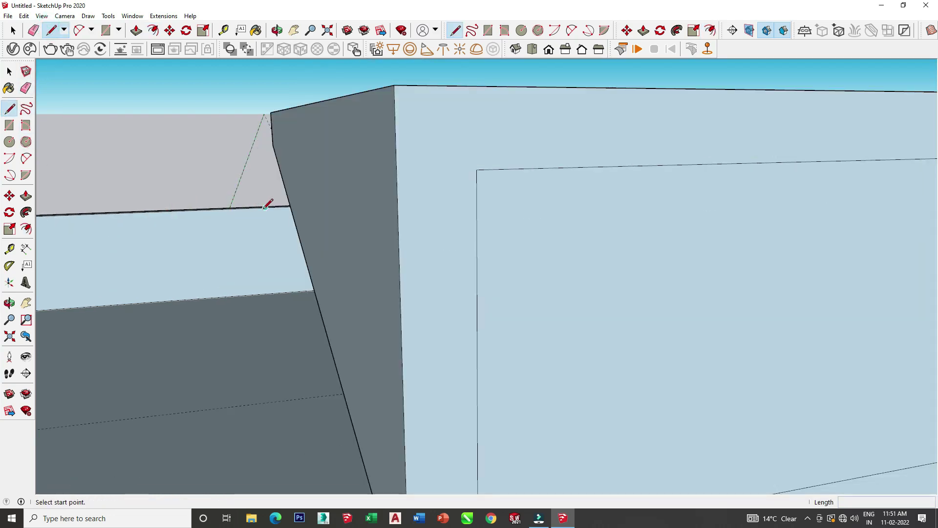
Step: Connect the border corners to the slab edge with lines and erase the stray vertical edge
click(477, 169)
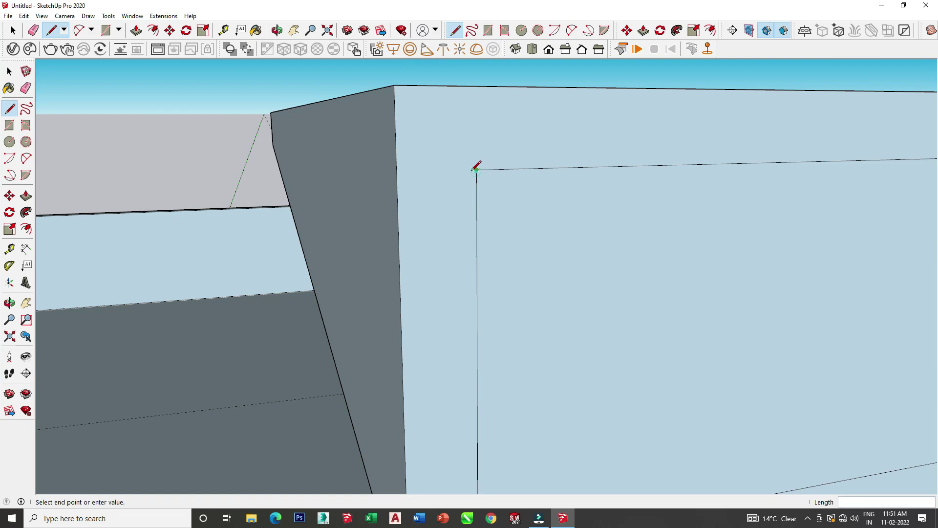
click(396, 171)
scroll(393, 171, down, 2)
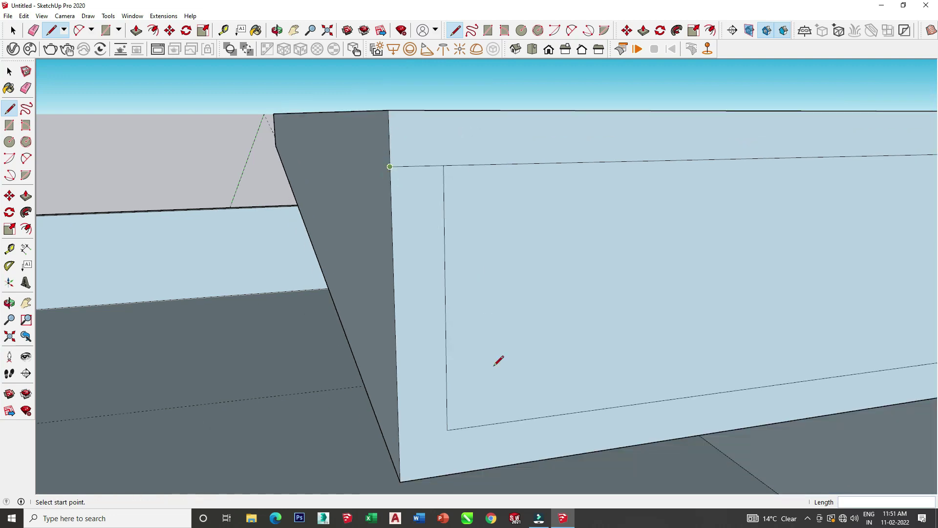
click(447, 430)
click(399, 437)
key(e)
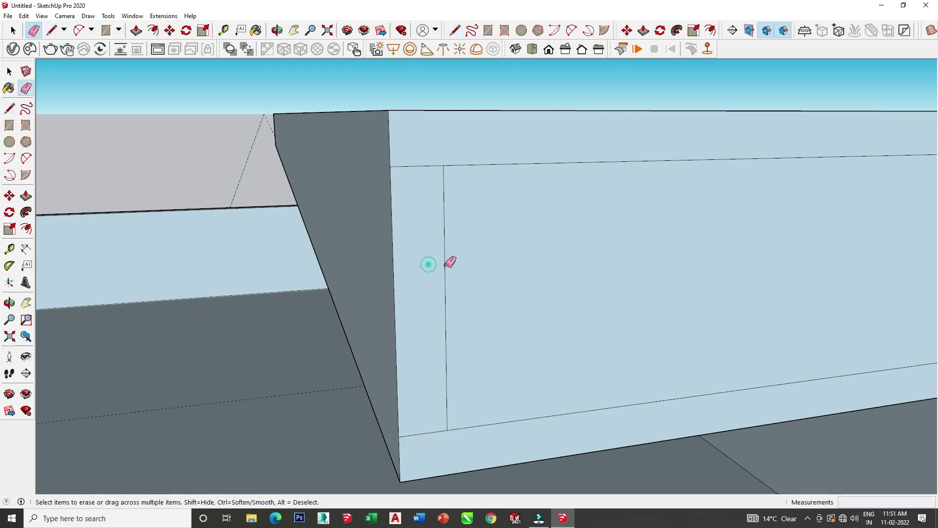
click(445, 265)
scroll(445, 264, down, 5)
middle_drag(445, 264, 469, 188)
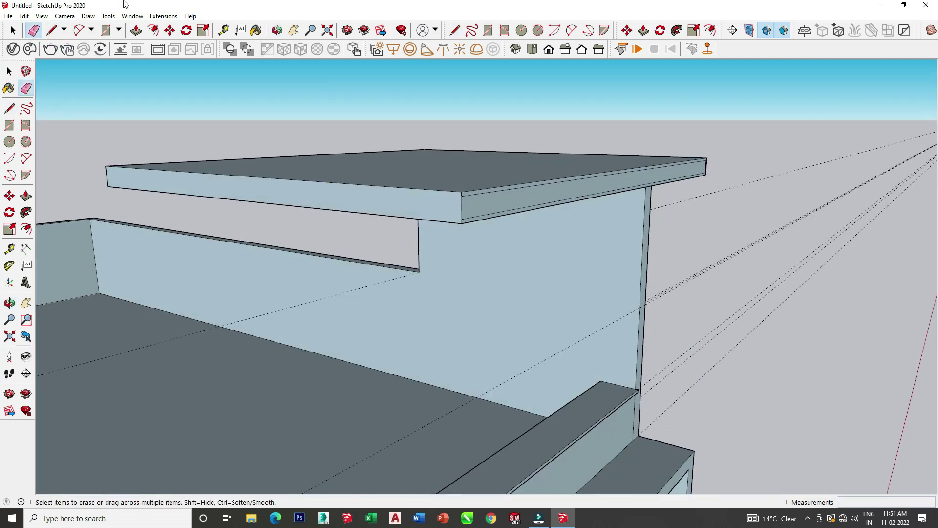
Step: Offset an inset outline on the slab front, join its corners, and erase the inner vertical edge
click(152, 30)
scroll(420, 206, up, 1)
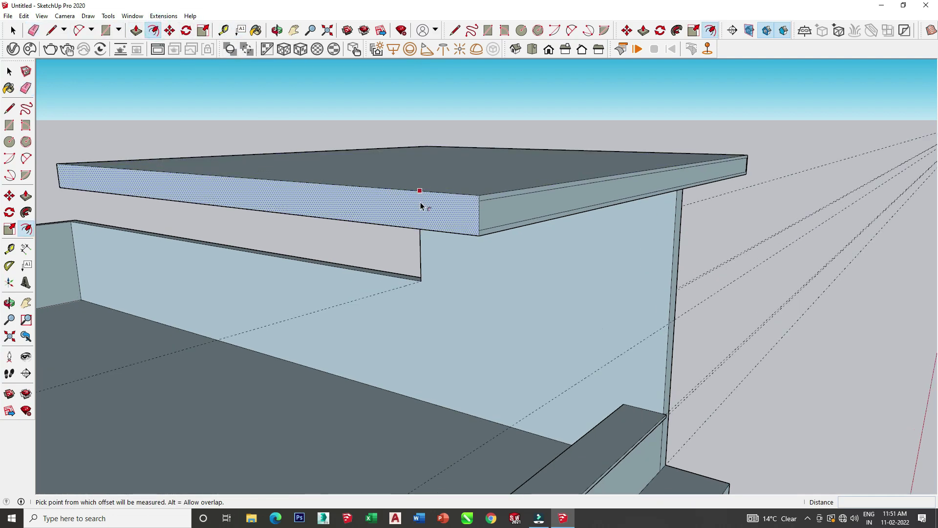
click(421, 206)
click(480, 203)
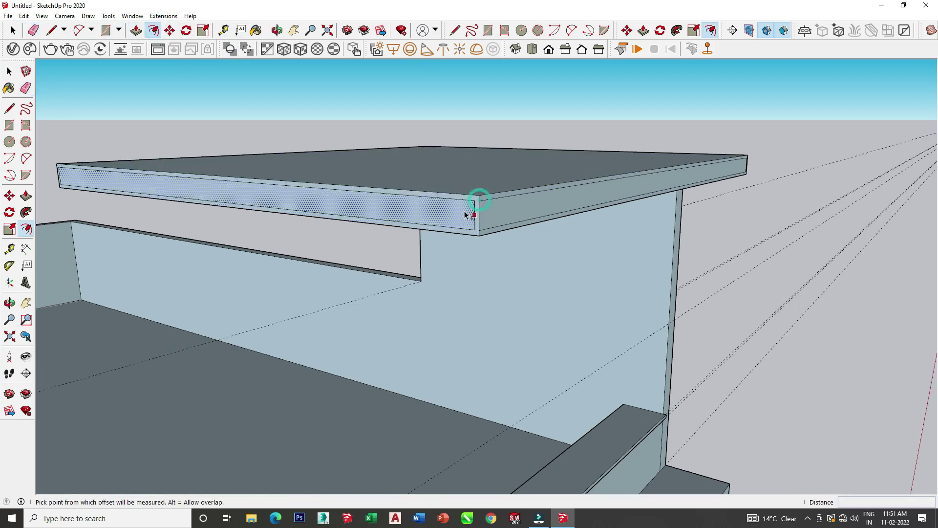
click(51, 30)
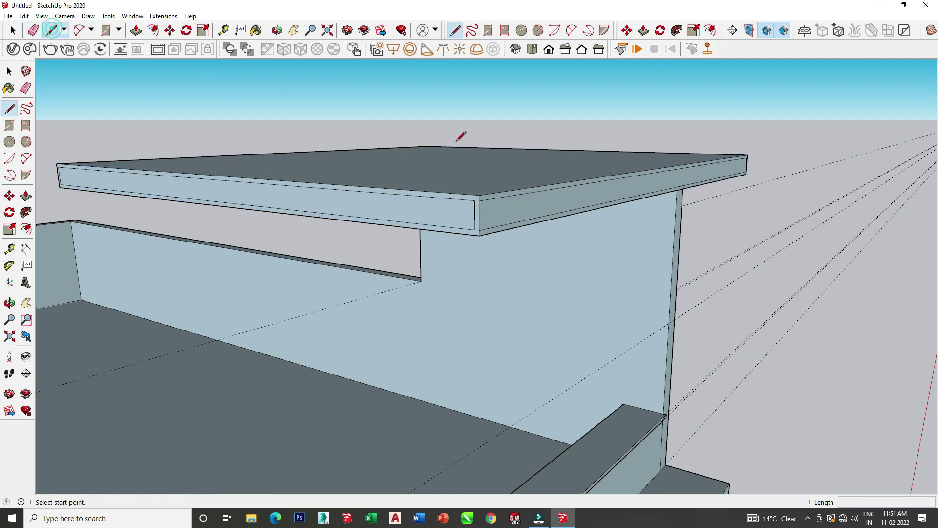
scroll(463, 137, up, 2)
click(451, 260)
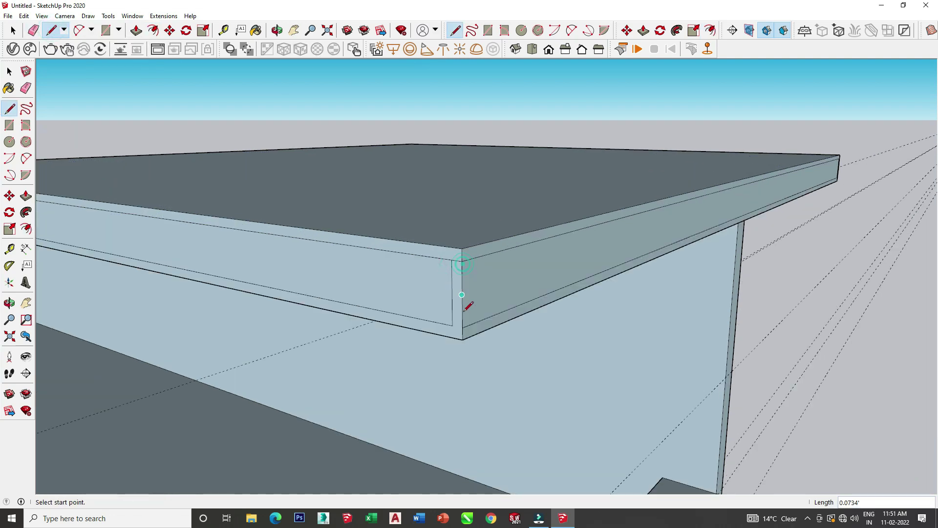
click(452, 325)
click(32, 35)
click(452, 271)
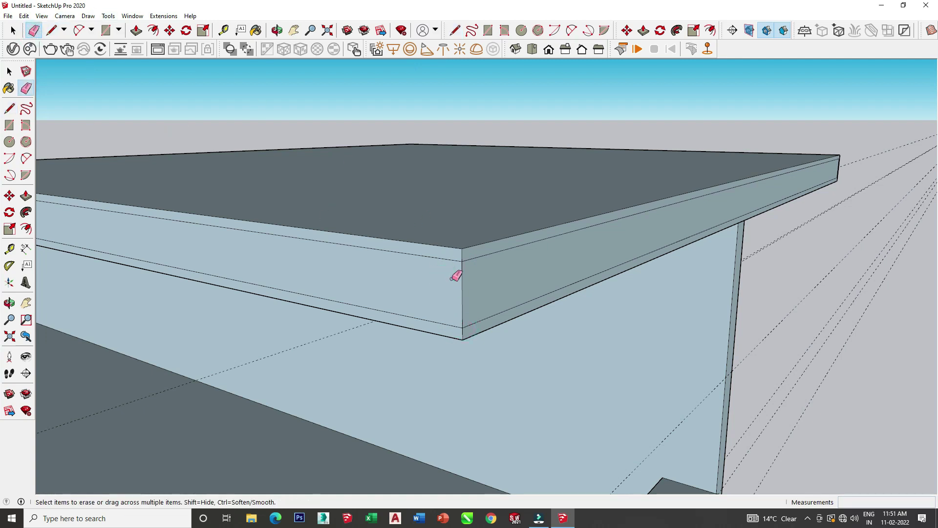
Step: Push the front band 0.2' and the inner side face 0.1' to form the groove
click(136, 31)
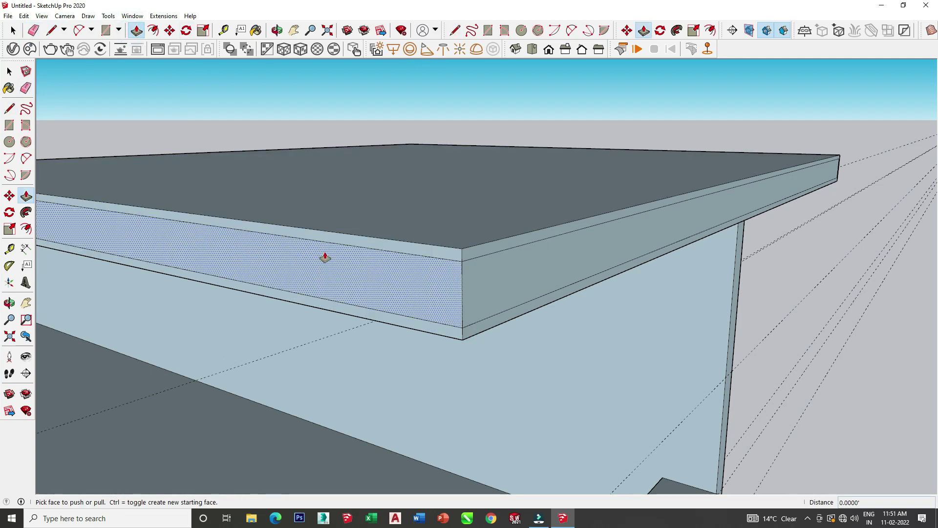
click(326, 256)
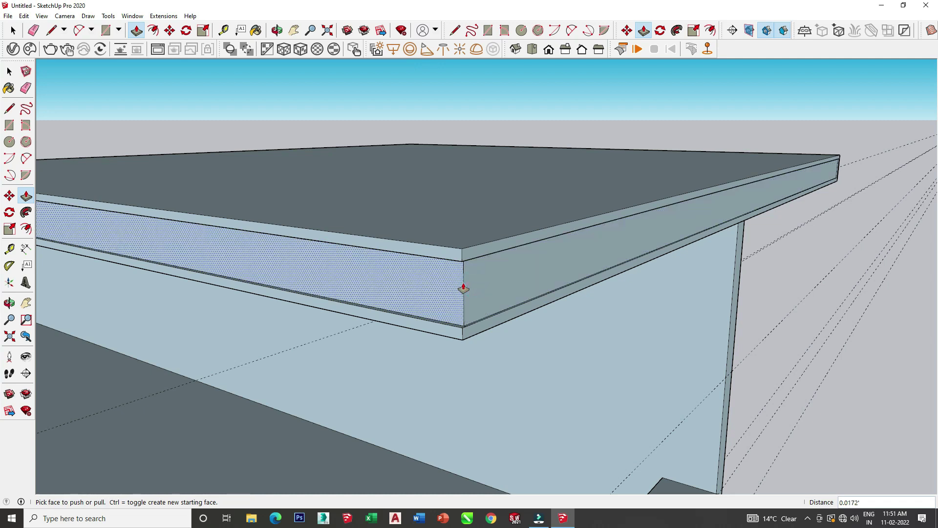
key(Escape)
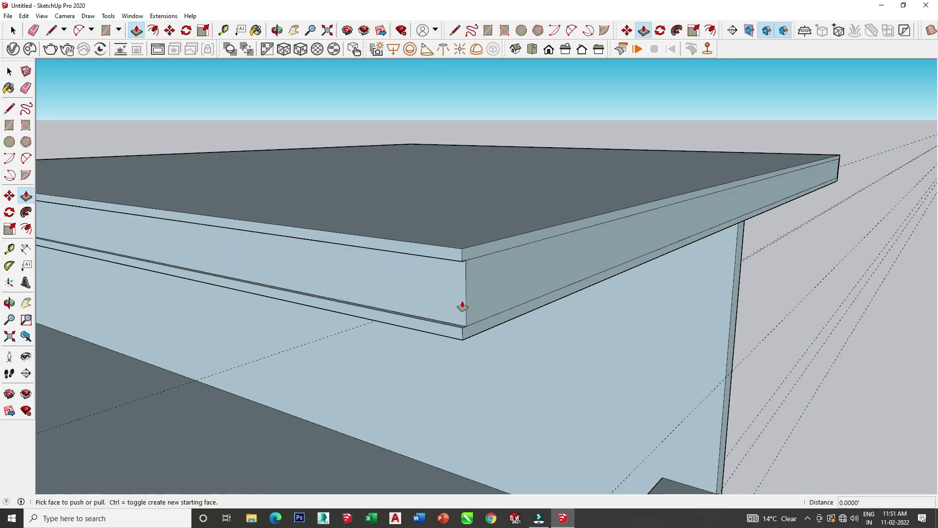
click(458, 306)
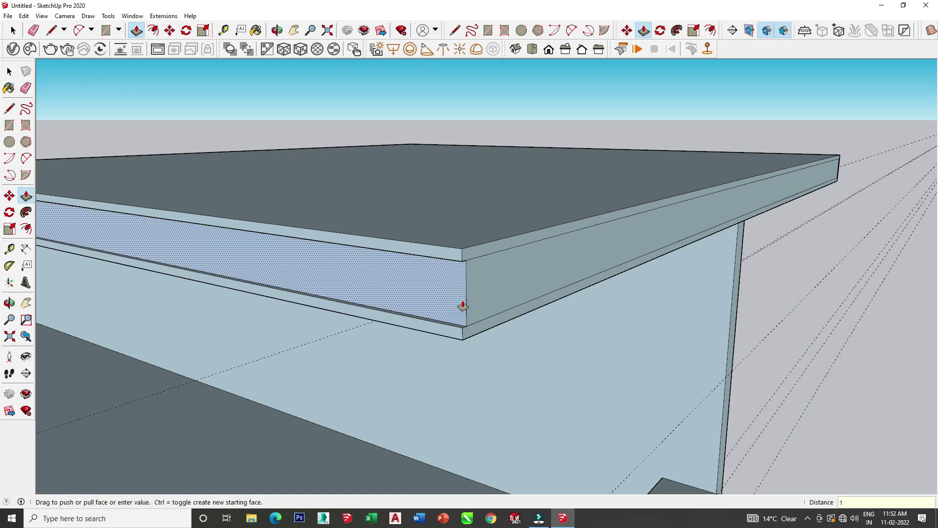
key(Escape)
click(466, 306)
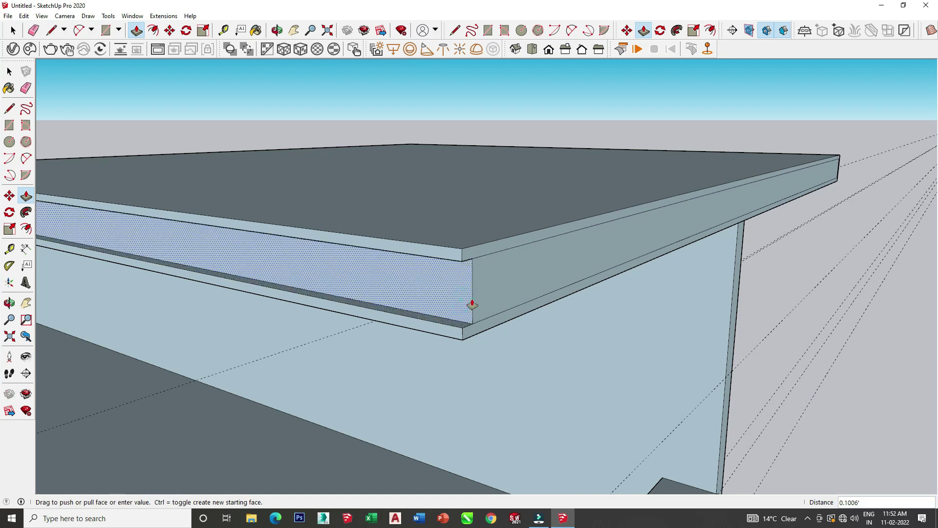
text(2)
key(Return)
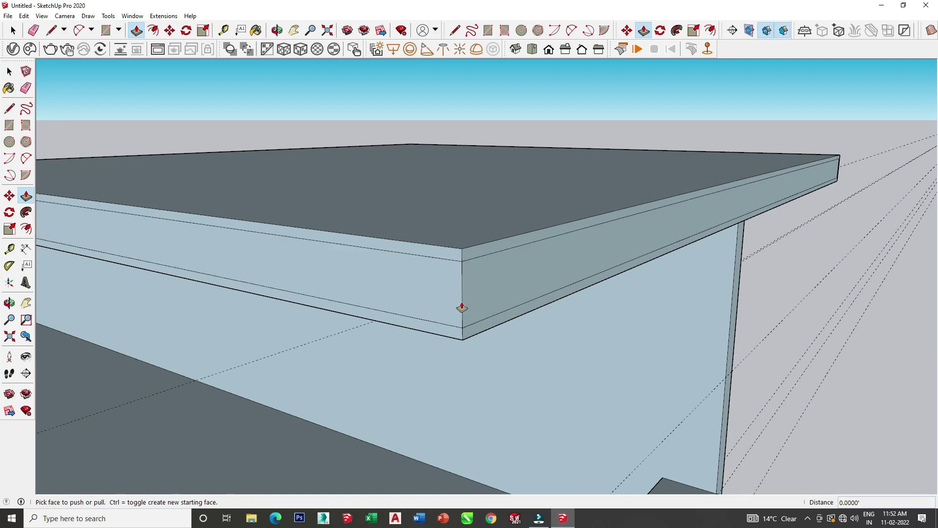
click(461, 307)
key(Escape)
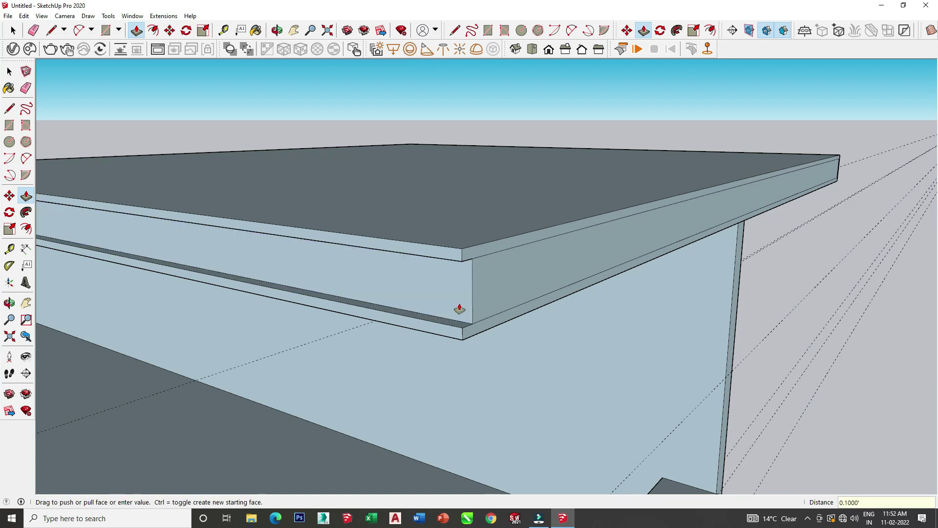
click(502, 293)
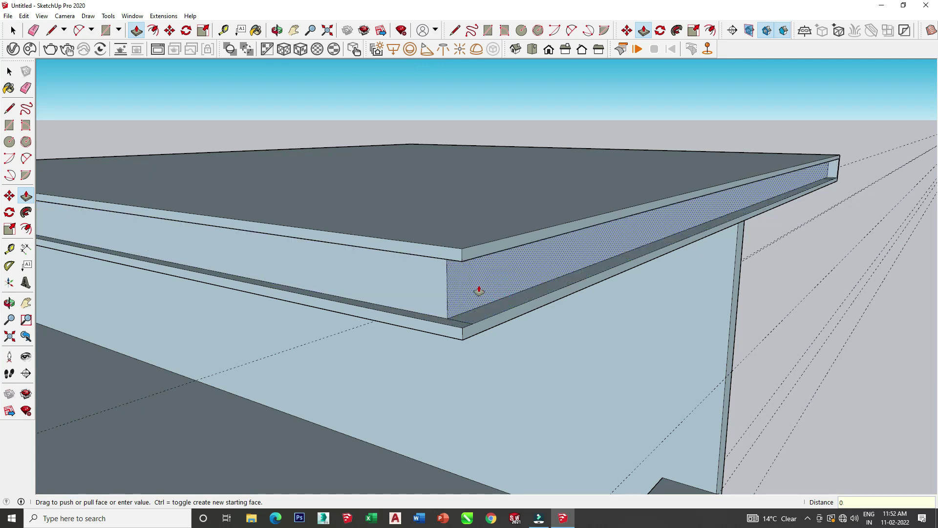
text(.1)
key(Return)
Step: Check under the roof corner, undoing a mistaken edge erase, then view the building from above
click(34, 30)
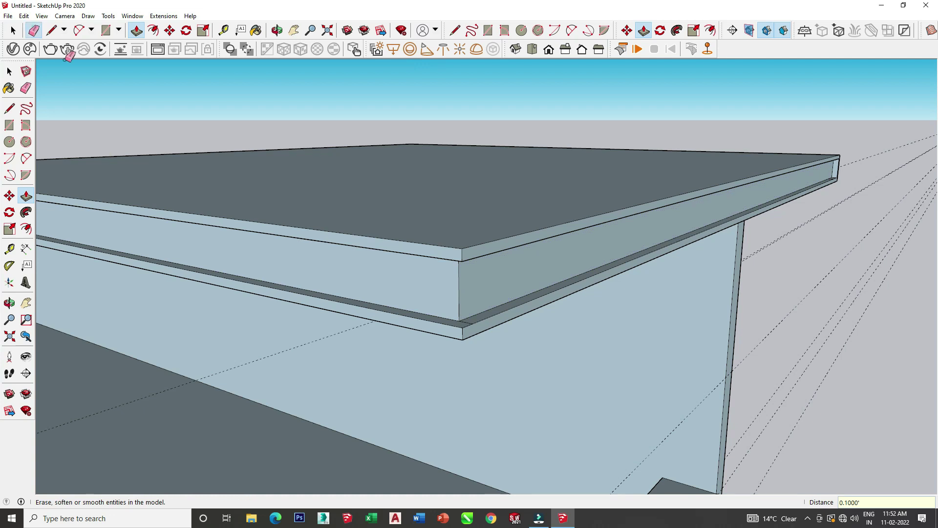
scroll(462, 325, up, 2)
scroll(462, 325, up, 2)
mouse_move(442, 377)
middle_down()
mouse_move(406, 240)
mouse_move(425, 192)
mouse_move(423, 202)
mouse_move(479, 189)
mouse_move(388, 293)
mouse_move(364, 234)
mouse_move(316, 310)
mouse_move(300, 442)
mouse_move(321, 383)
mouse_move(331, 426)
middle_up()
click(428, 180)
key(ctrl+z)
scroll(424, 201, down, 4)
scroll(367, 232, down, 2)
scroll(328, 433, up, 1)
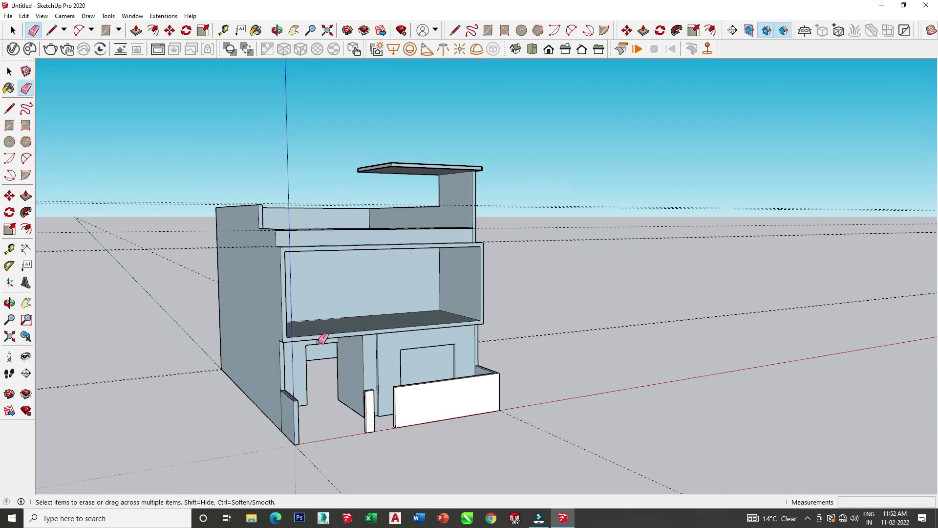
scroll(316, 301, up, 3)
mouse_move(315, 302)
middle_down()
mouse_move(368, 304)
mouse_move(410, 379)
mouse_move(208, 362)
mouse_move(95, 319)
mouse_move(509, 413)
middle_up()
Step: Place Tape Measure guides on the upper slab near the parapet
scroll(254, 167, up, 5)
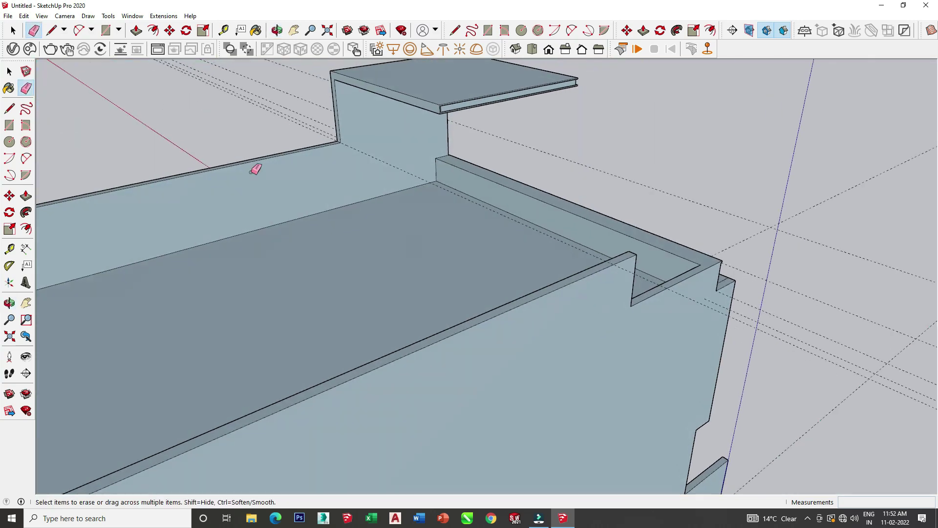
middle_drag(253, 168, 404, 177)
key(e)
click(223, 31)
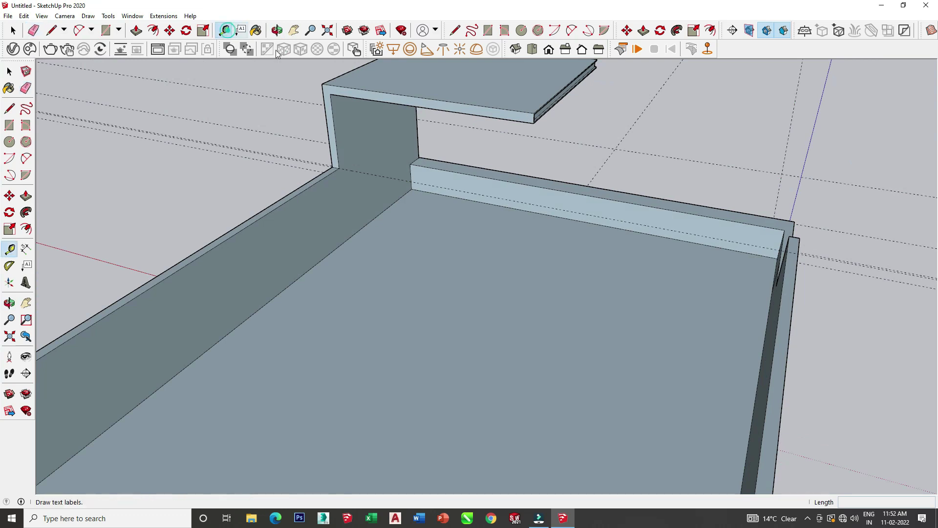
scroll(576, 123, up, 2)
click(266, 177)
click(568, 142)
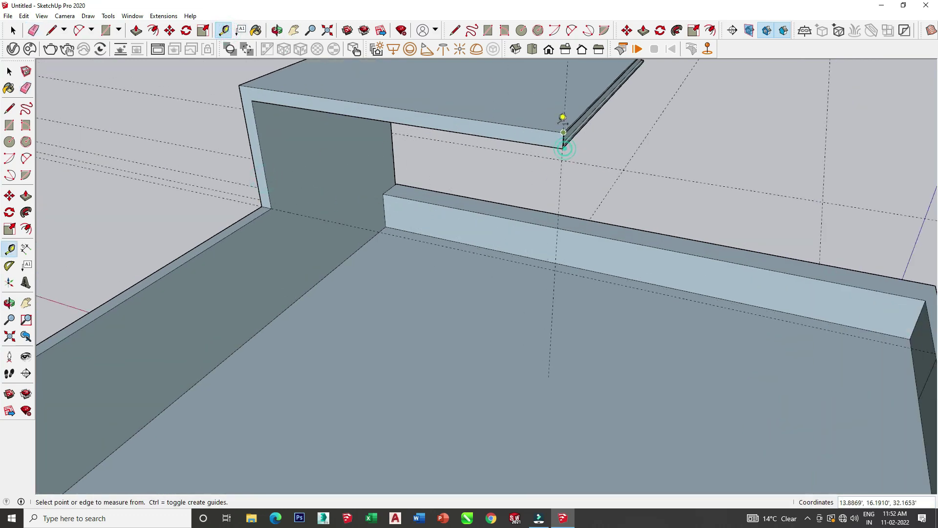
click(564, 117)
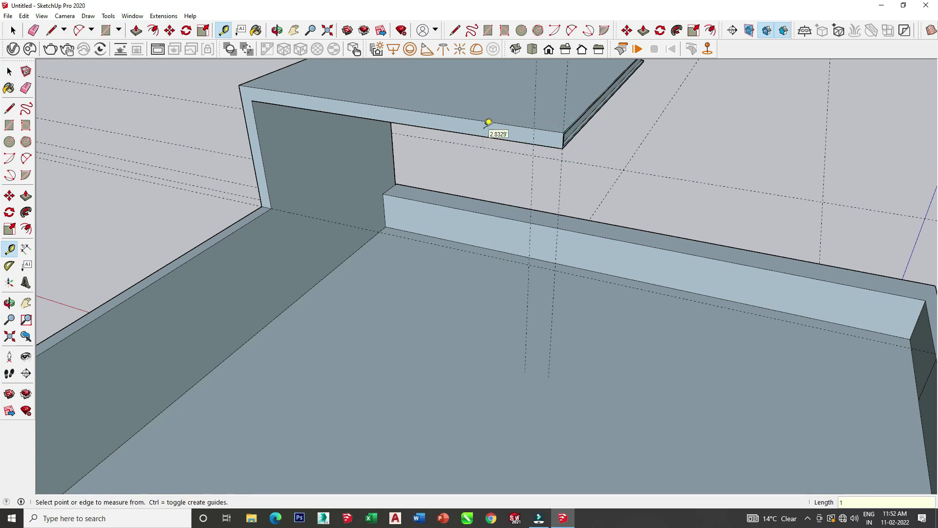
click(565, 104)
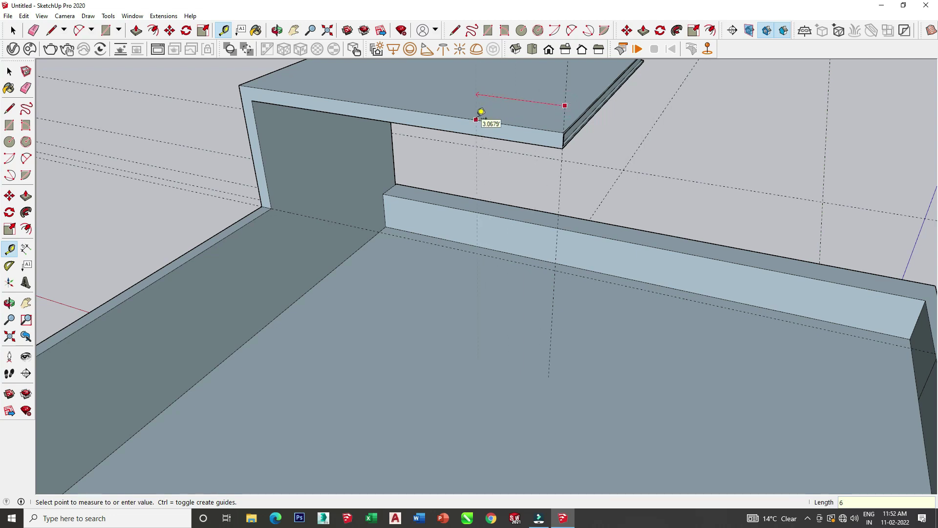
Step: Draw a rectangle on the slab edge and pull it about 28.8' forward across the roof
click(106, 30)
click(400, 122)
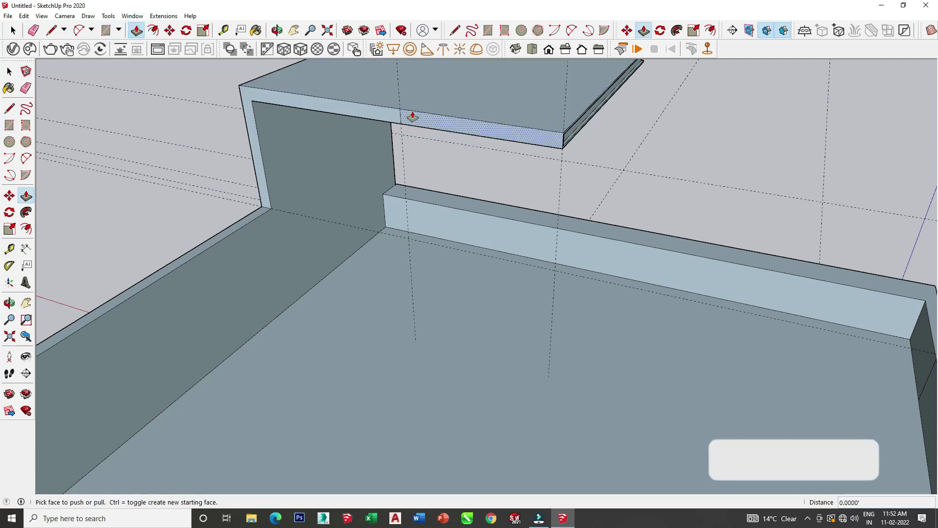
click(413, 113)
middle_drag(412, 111, 419, 126)
click(370, 250)
mouse_move(362, 249)
middle_down()
mouse_move(373, 218)
mouse_move(291, 109)
middle_up()
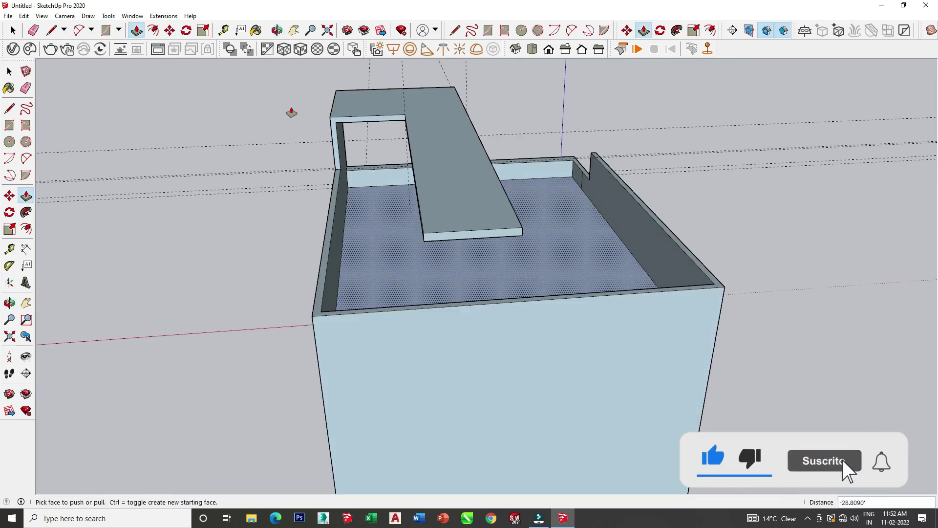
Step: Place Tape Measure guides across the roof floor below the long slab
click(224, 31)
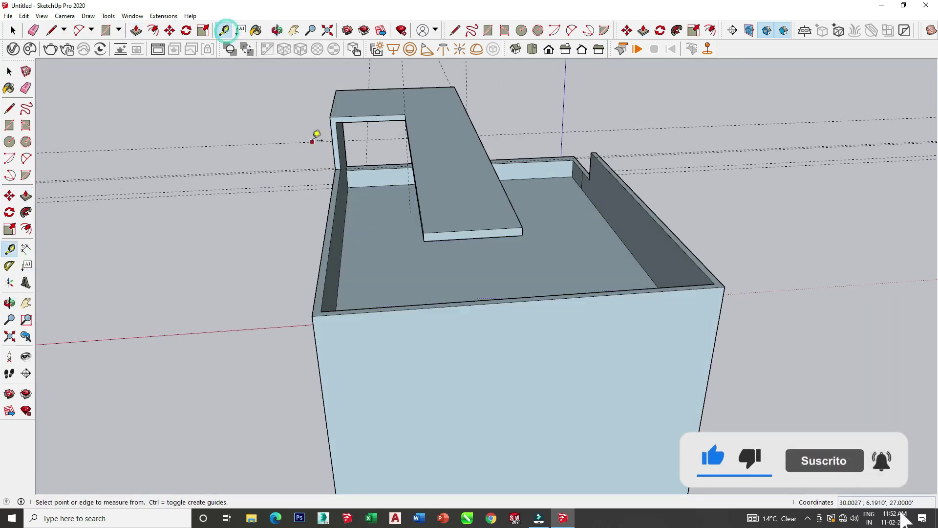
click(342, 133)
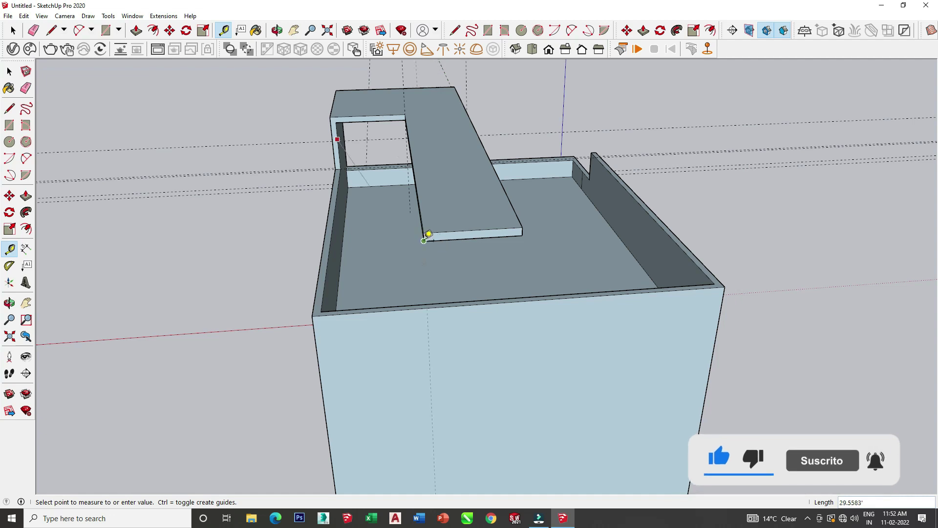
click(424, 240)
click(423, 201)
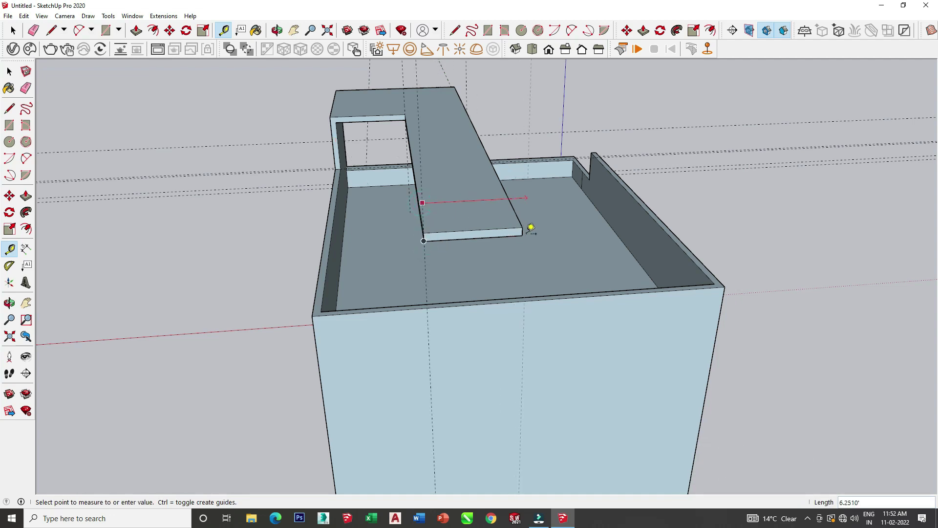
click(527, 228)
scroll(430, 265, up, 3)
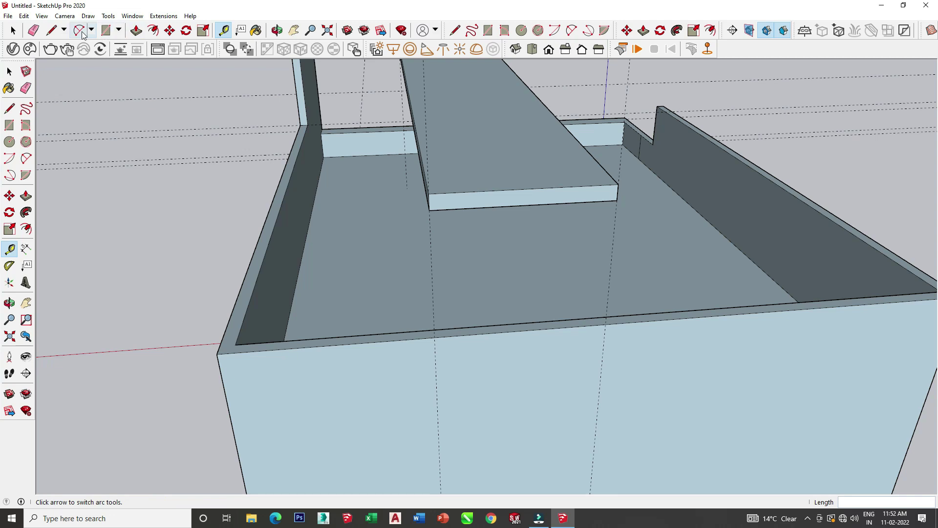
Step: Split the roof floor's front strip with a line and raise it to meet the slab
click(51, 30)
scroll(438, 332, up, 3)
click(435, 337)
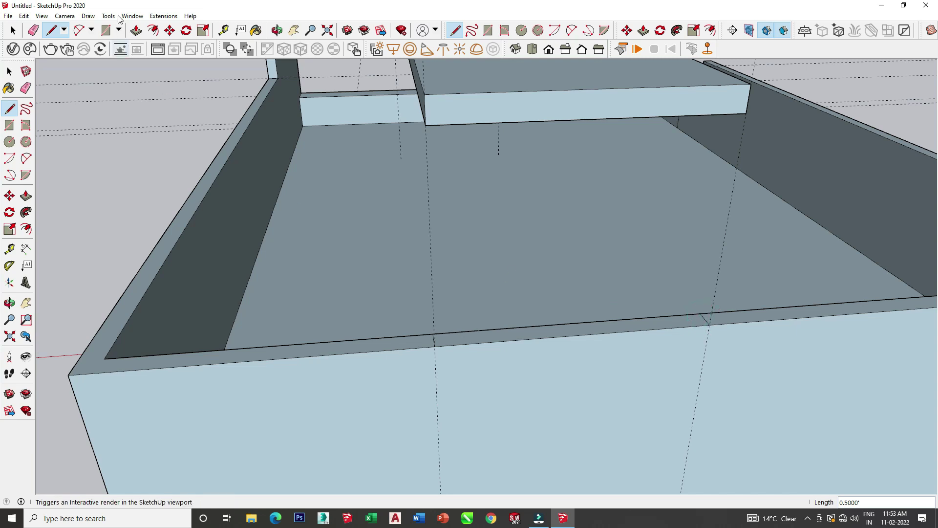
click(137, 30)
drag(490, 332, 426, 132)
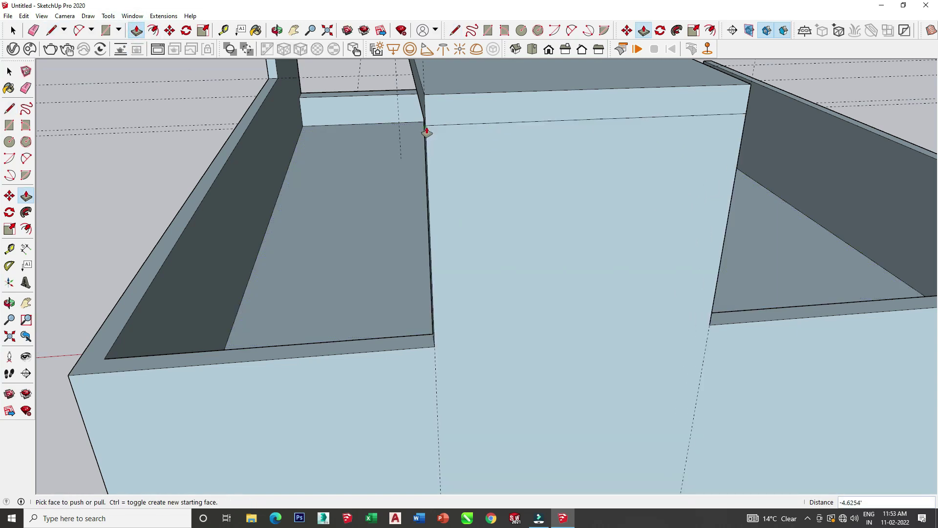
scroll(228, 130, down, 5)
mouse_move(409, 220)
middle_down()
mouse_move(697, 210)
mouse_move(538, 232)
middle_up()
mouse_move(344, 176)
middle_down()
mouse_move(470, 295)
mouse_move(623, 331)
mouse_move(372, 428)
mouse_move(395, 96)
middle_up()
Step: Take Tape Measure readings on the top floor from the wall endpoint and floor edge
scroll(346, 168, down, 3)
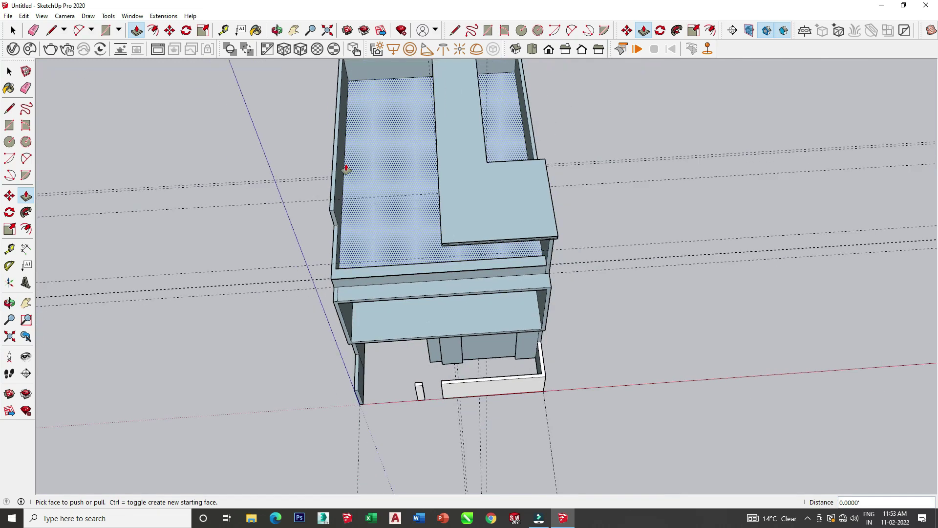
scroll(371, 143, up, 3)
scroll(371, 144, up, 3)
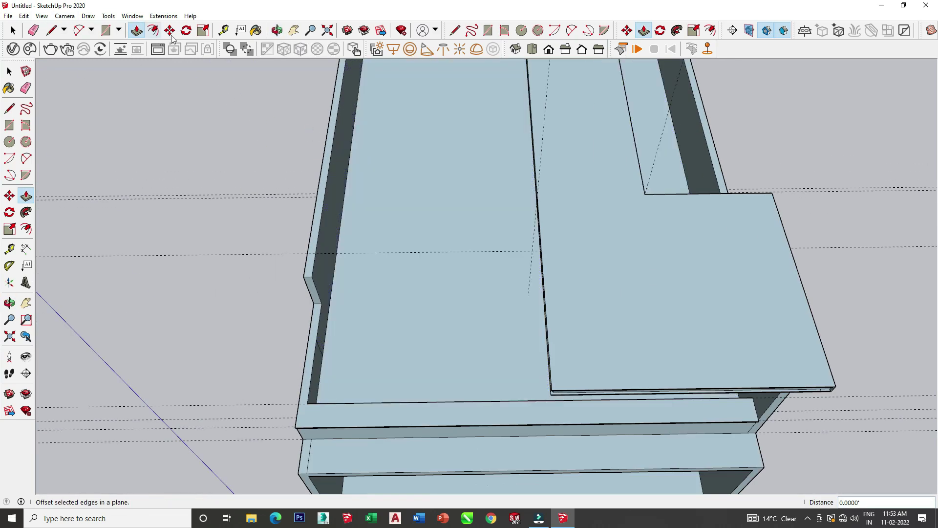
click(106, 30)
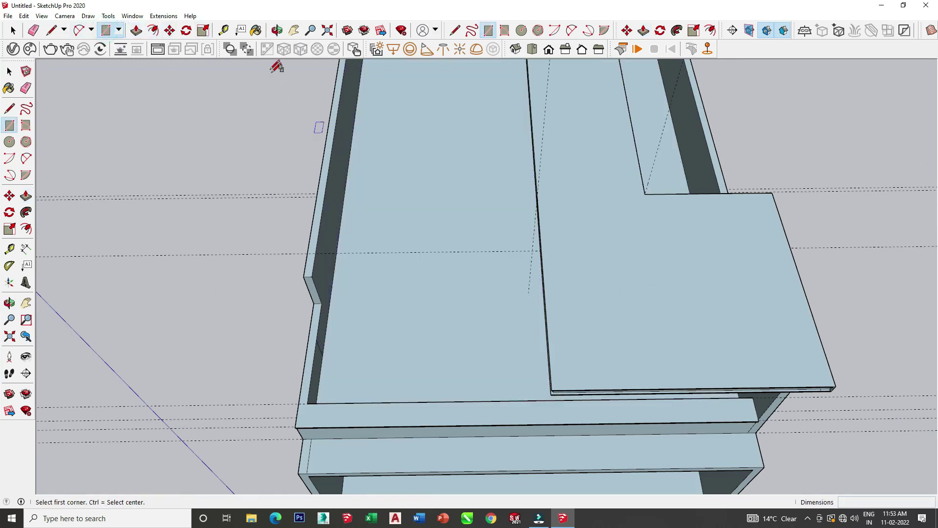
click(221, 30)
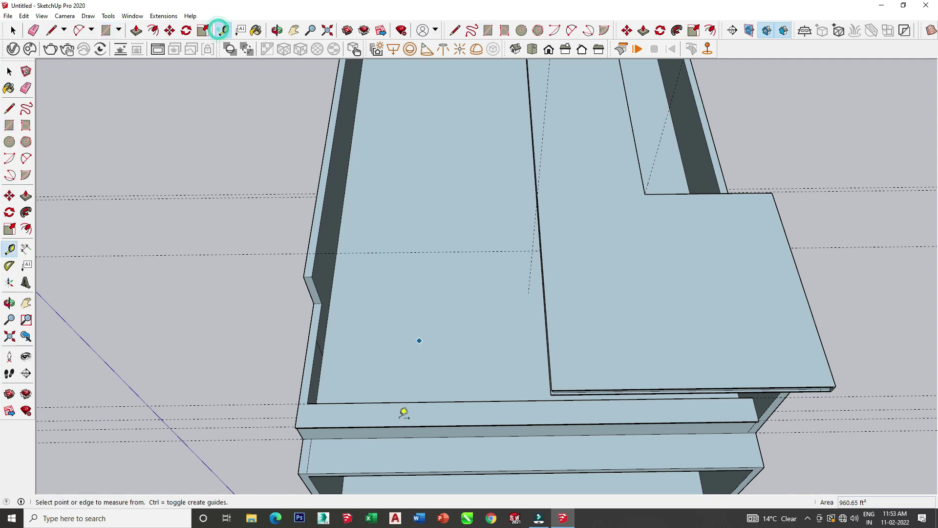
click(376, 394)
click(350, 246)
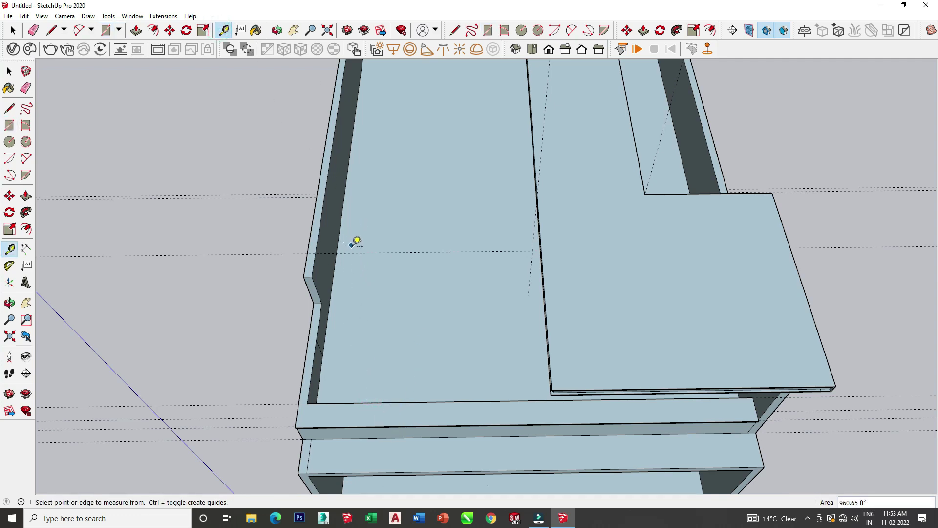
click(356, 251)
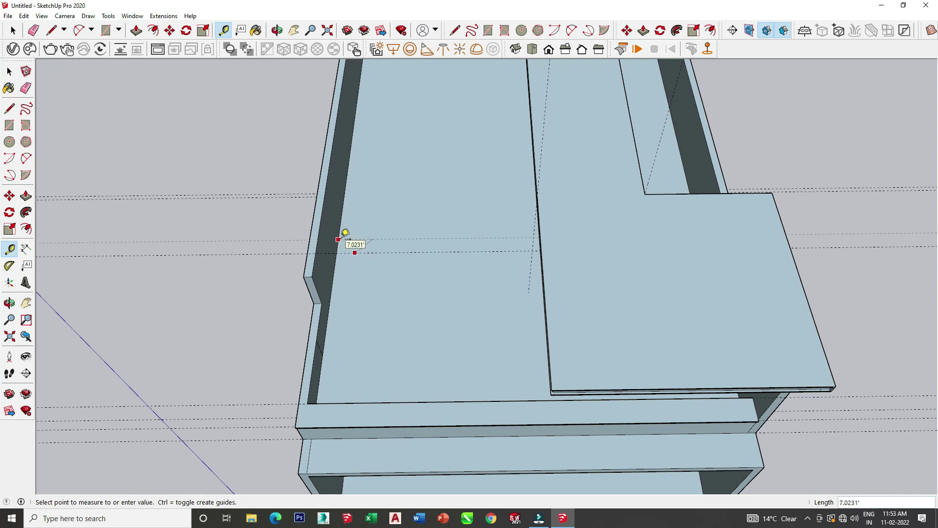
middle_drag(330, 355, 601, 281)
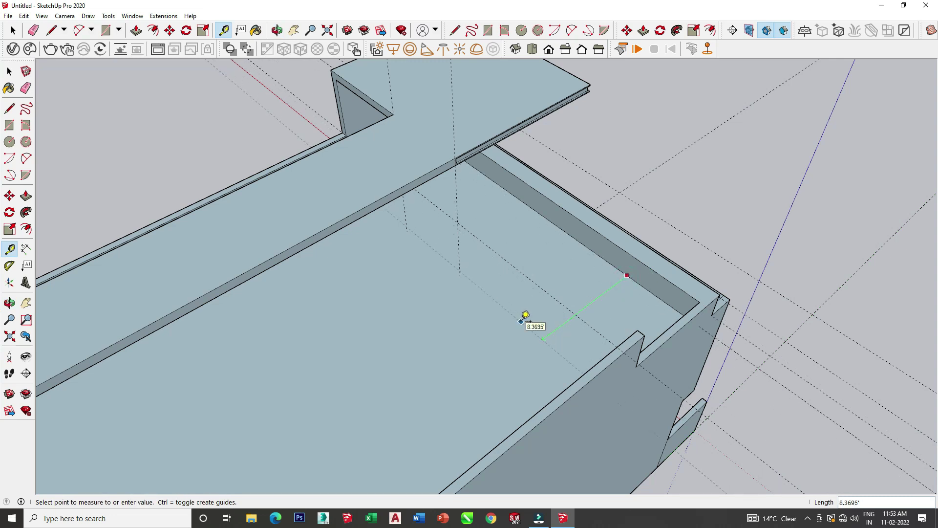
key(Return)
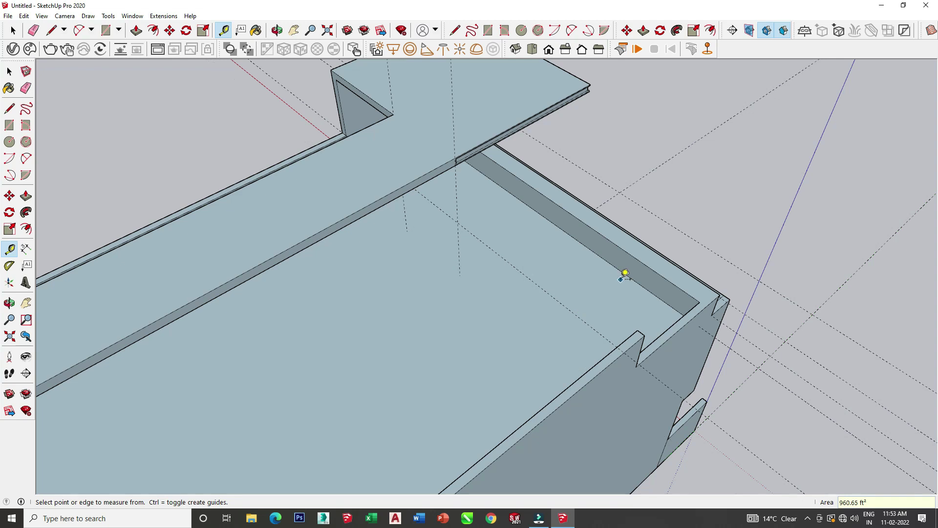
Step: Measure from the far and right walls' edges, then place the rectangle's first corner beside the right wall
click(627, 275)
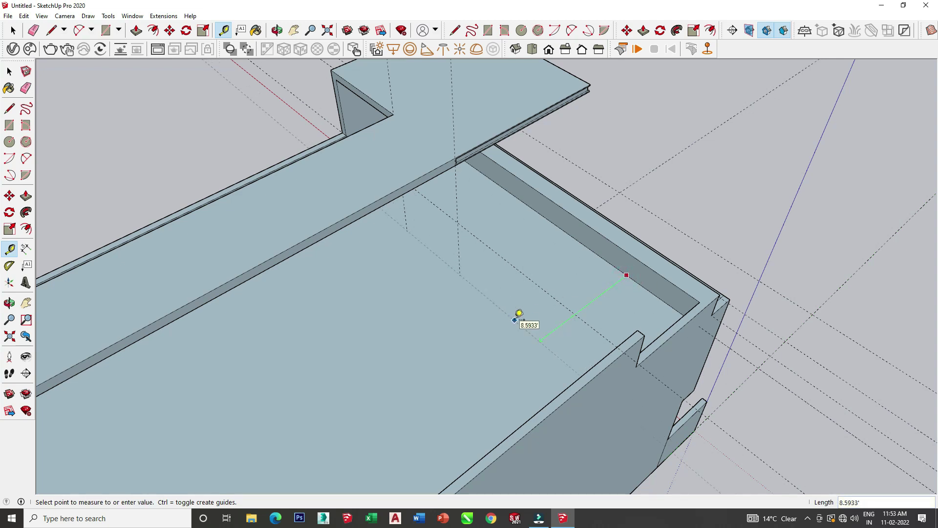
scroll(519, 313, down, 5)
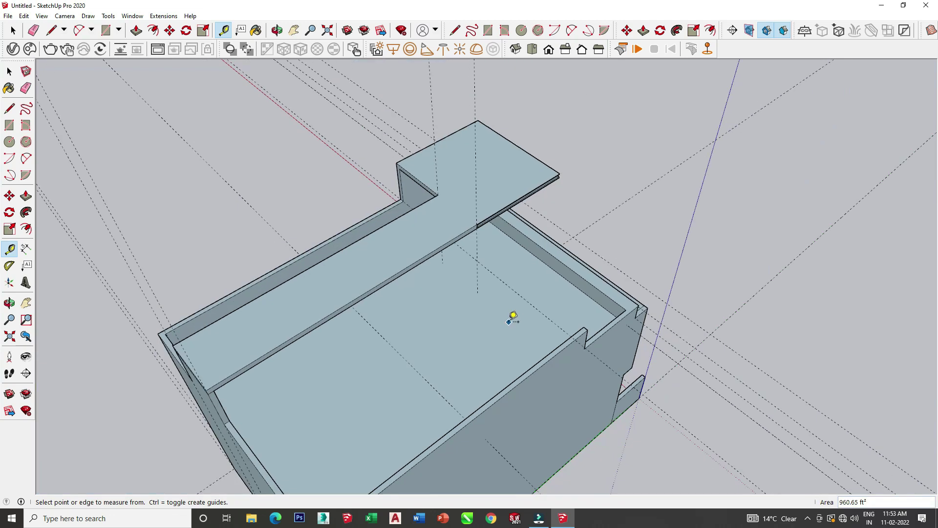
scroll(357, 413, up, 5)
click(467, 364)
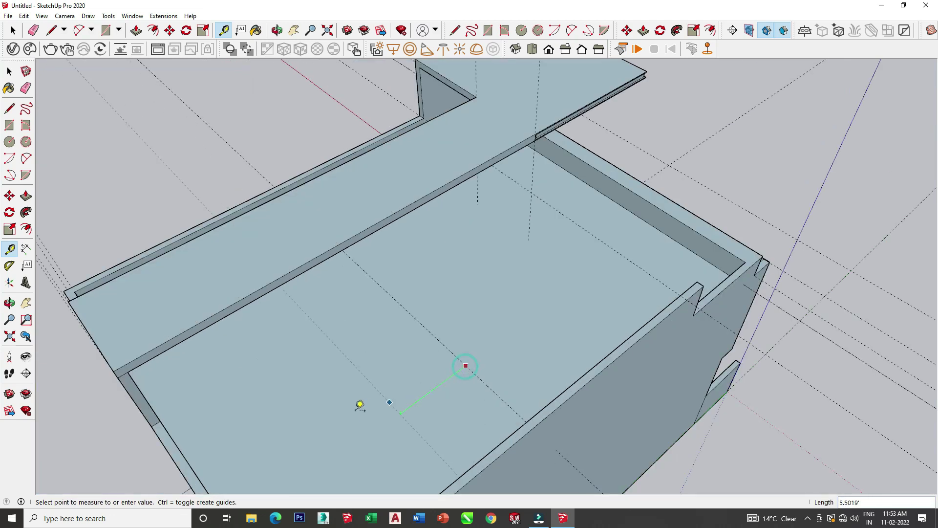
scroll(360, 405, down, 3)
scroll(358, 411, up, 1)
scroll(358, 411, up, 1)
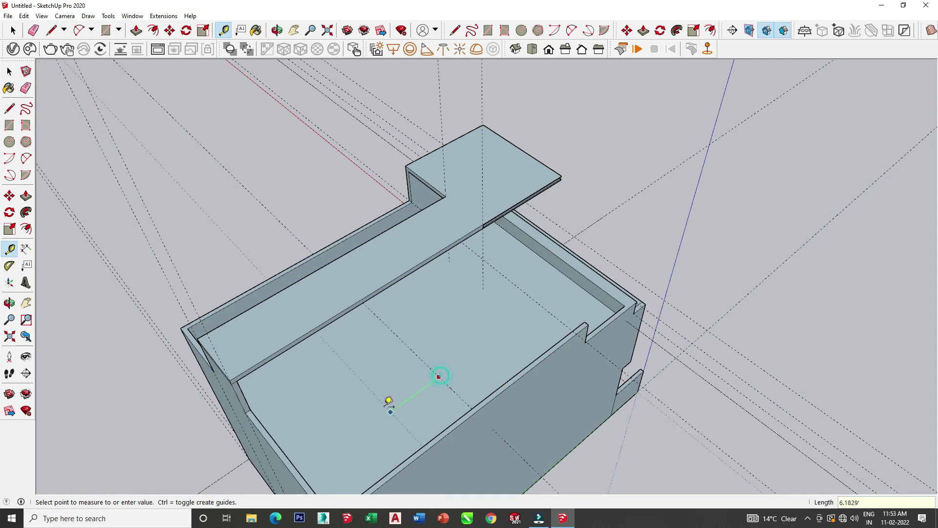
mouse_move(428, 424)
middle_down()
mouse_move(697, 377)
mouse_move(696, 345)
middle_up()
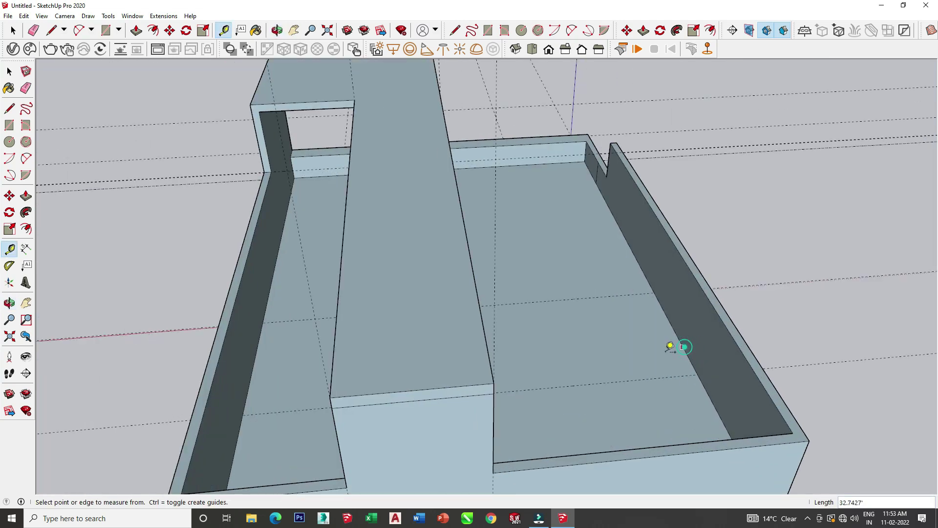
click(683, 338)
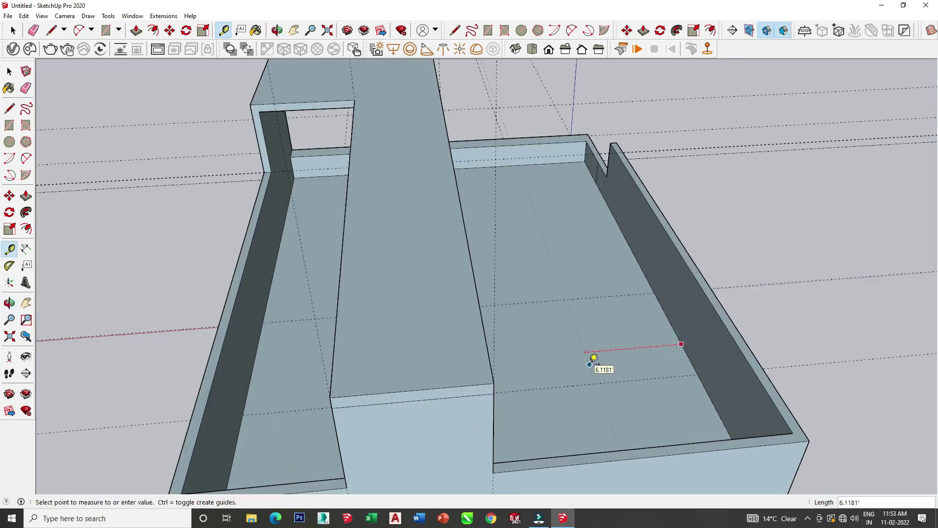
click(103, 28)
click(564, 386)
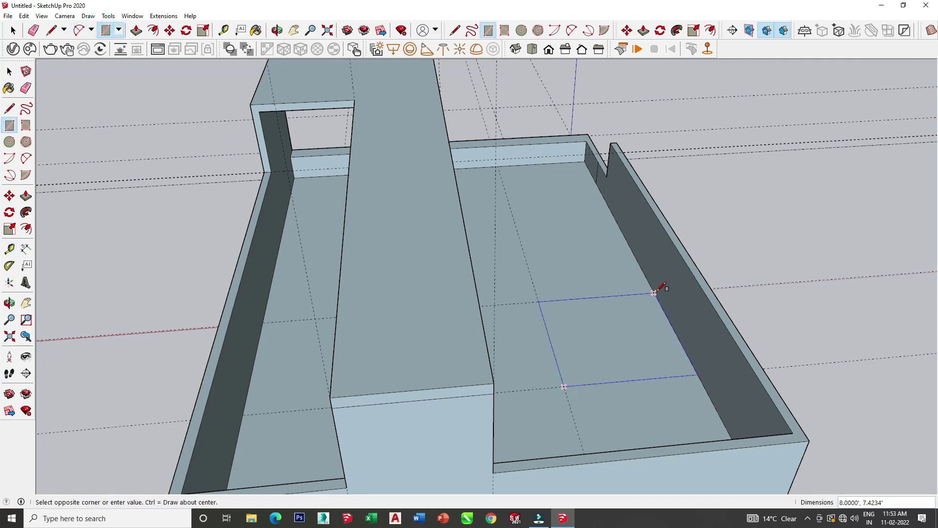
Step: Push/Pull the floor rectangle up into a box, then raise it further into a tall block
mouse_move(654, 291)
middle_down()
mouse_move(299, 207)
mouse_move(267, 179)
mouse_move(360, 220)
middle_up()
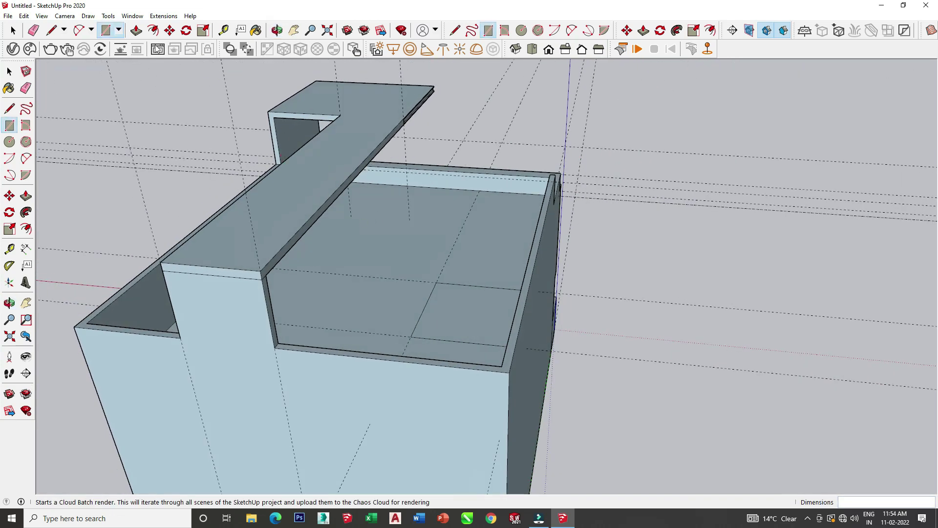
click(136, 31)
click(463, 294)
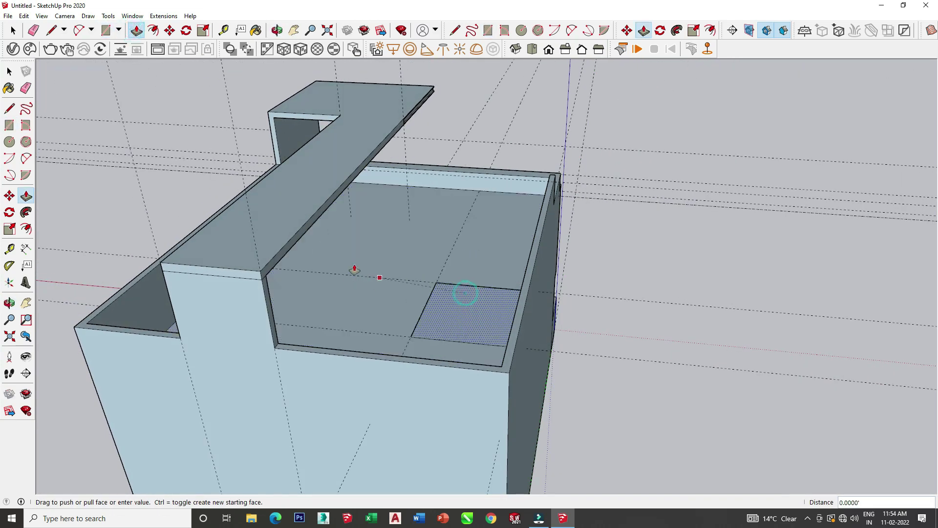
click(266, 277)
mouse_move(425, 291)
middle_down()
mouse_move(474, 266)
mouse_move(480, 246)
middle_up()
click(493, 219)
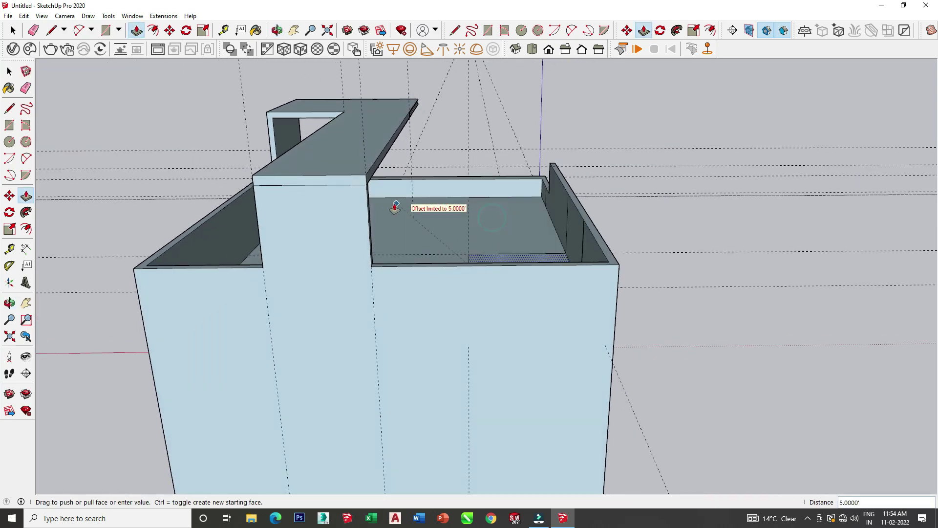
click(368, 189)
Step: Push the tall block's front face to adjust its depth
mouse_move(656, 203)
middle_down()
mouse_move(224, 186)
mouse_move(314, 203)
mouse_move(302, 105)
middle_up()
scroll(302, 104, up, 2)
mouse_move(419, 245)
middle_down()
mouse_move(408, 174)
mouse_move(274, 221)
mouse_move(287, 137)
mouse_move(359, 144)
mouse_move(379, 200)
mouse_move(451, 137)
mouse_move(386, 95)
mouse_move(463, 138)
middle_up()
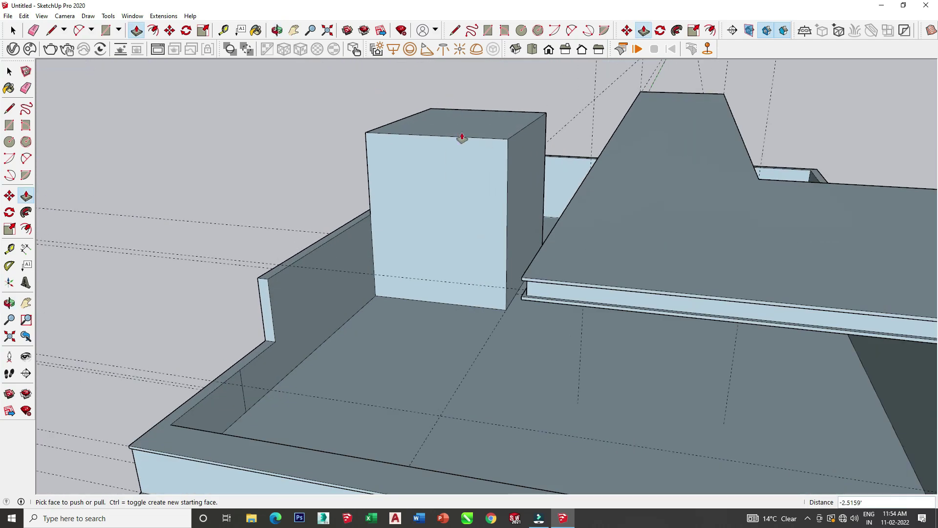
click(512, 165)
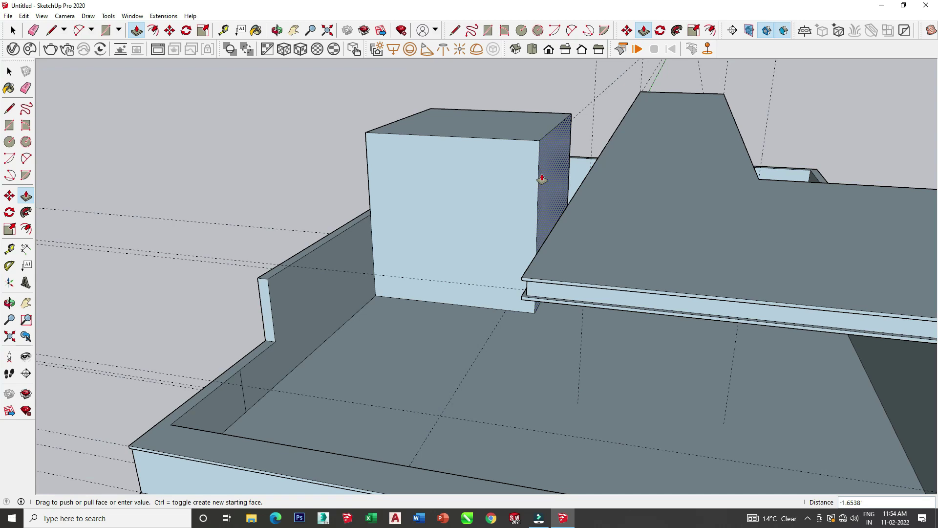
click(542, 179)
key(o)
mouse_move(410, 209)
mouse_down()
mouse_move(653, 247)
mouse_move(770, 285)
mouse_move(520, 208)
mouse_move(432, 109)
mouse_move(442, 157)
mouse_move(428, 144)
mouse_up()
key(p)
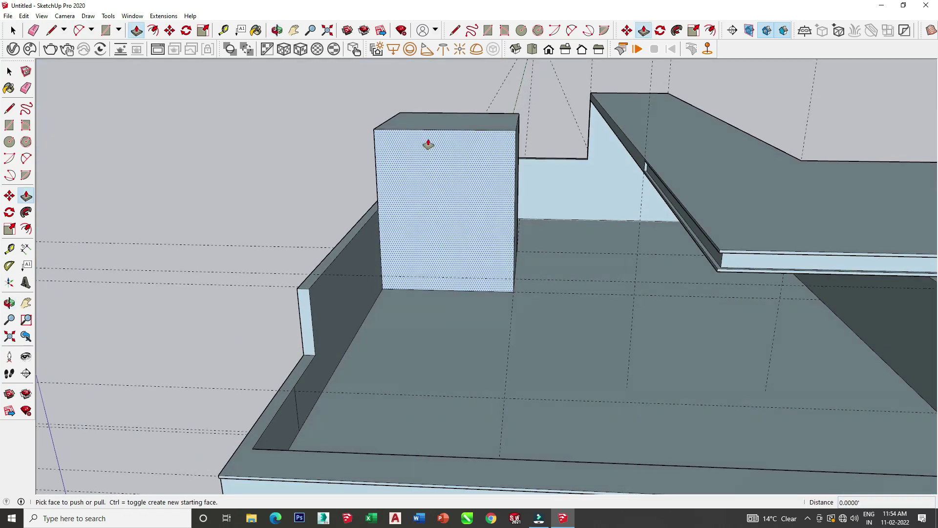
scroll(428, 144, up, 3)
click(224, 30)
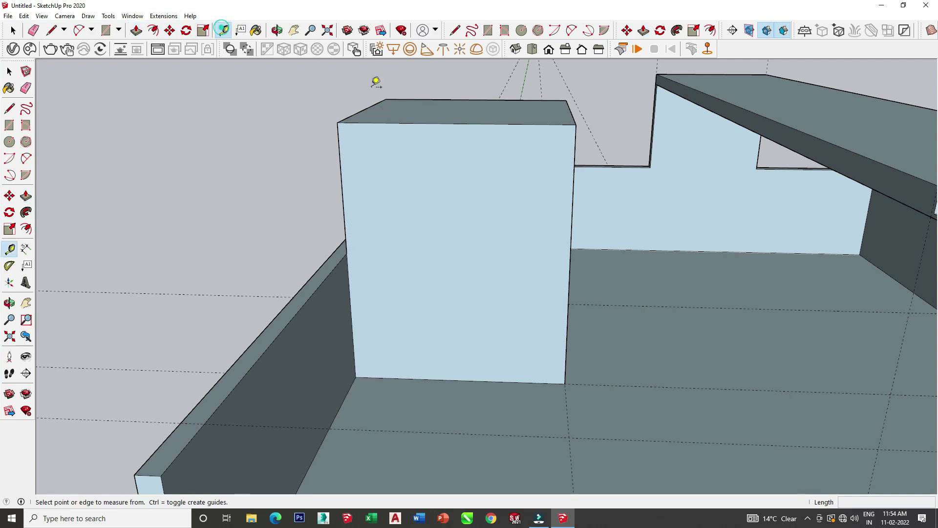
Step: Place a Tape Measure guide 0.5' below the tall block's top edge
click(380, 119)
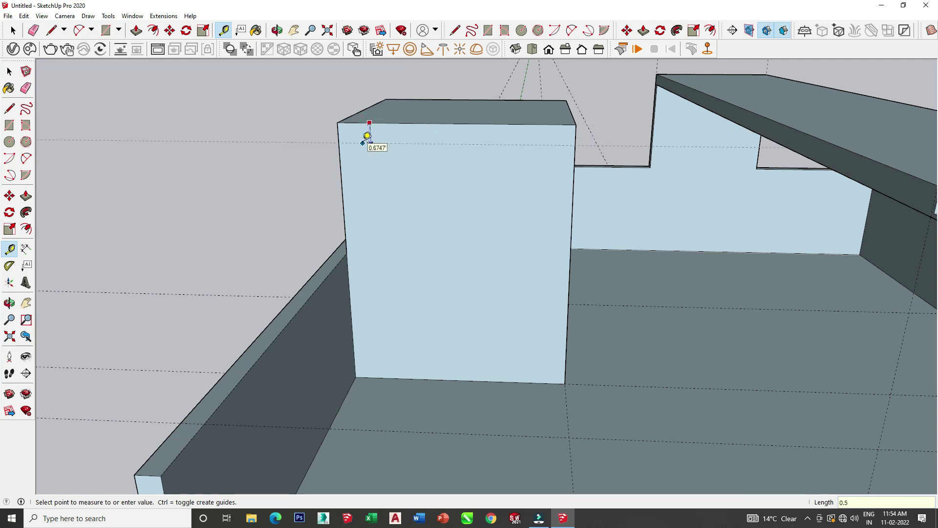
scroll(705, 96, up, 2)
click(482, 126)
click(471, 176)
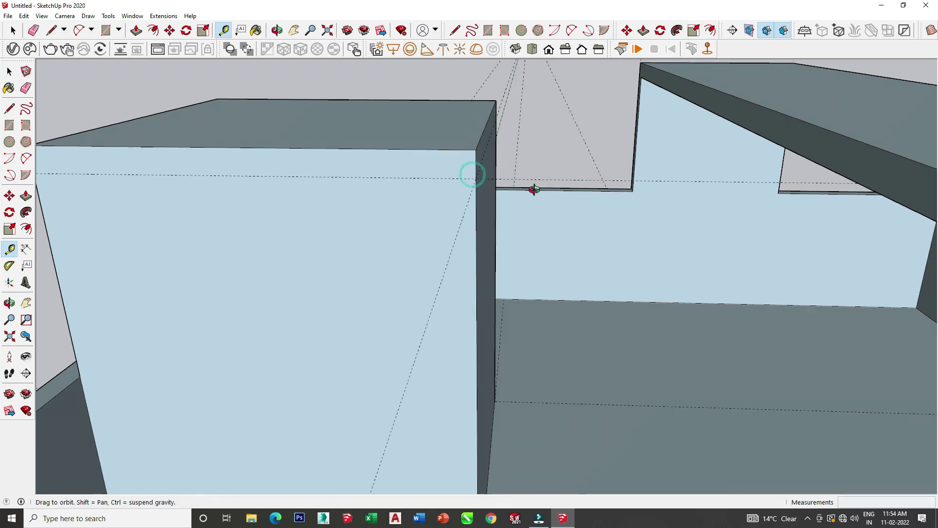
middle_drag(471, 176, 443, 129)
click(471, 125)
middle_drag(455, 121, 530, 151)
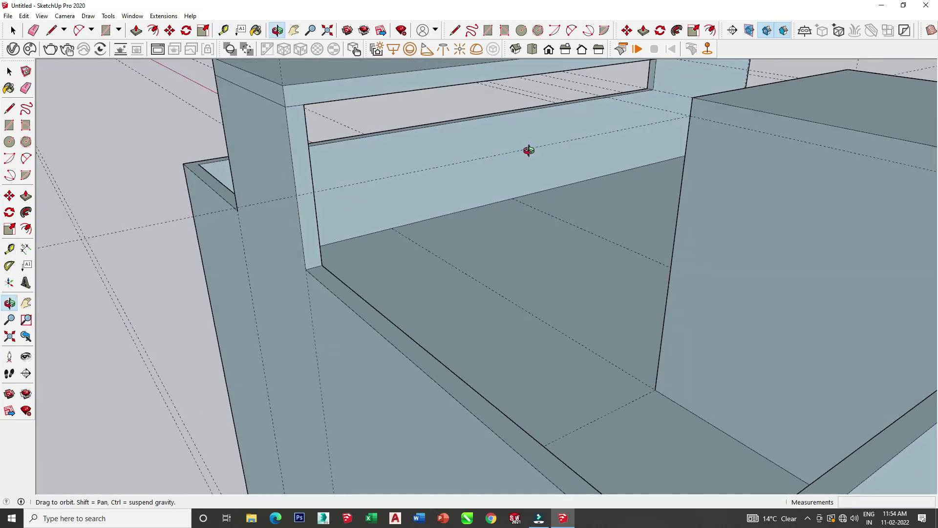
Step: Draw a line along the guide from the block's left corner to its right corner
click(52, 33)
scroll(339, 70, down, 2)
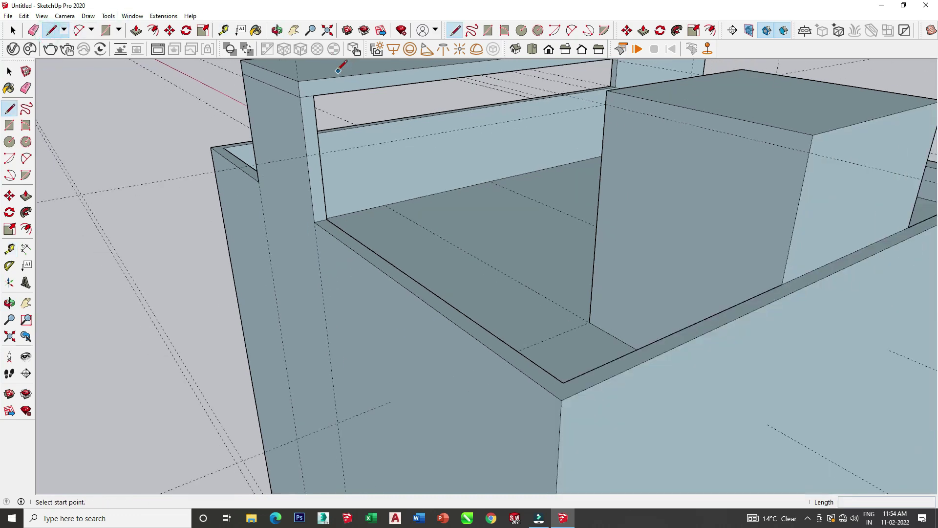
click(809, 152)
key(Escape)
middle_drag(613, 102, 519, 126)
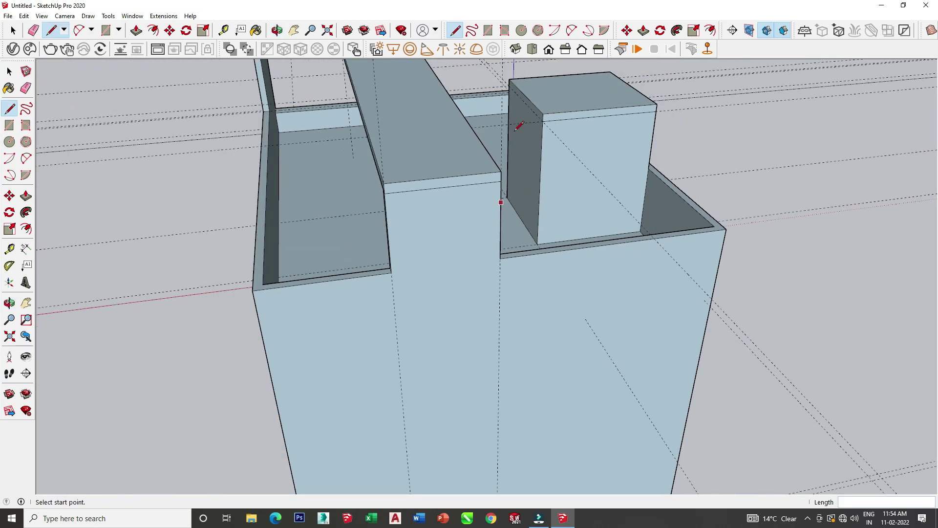
scroll(518, 126, up, 2)
click(503, 66)
key(Escape)
mouse_move(531, 119)
middle_down()
mouse_move(620, 115)
mouse_move(683, 228)
middle_up()
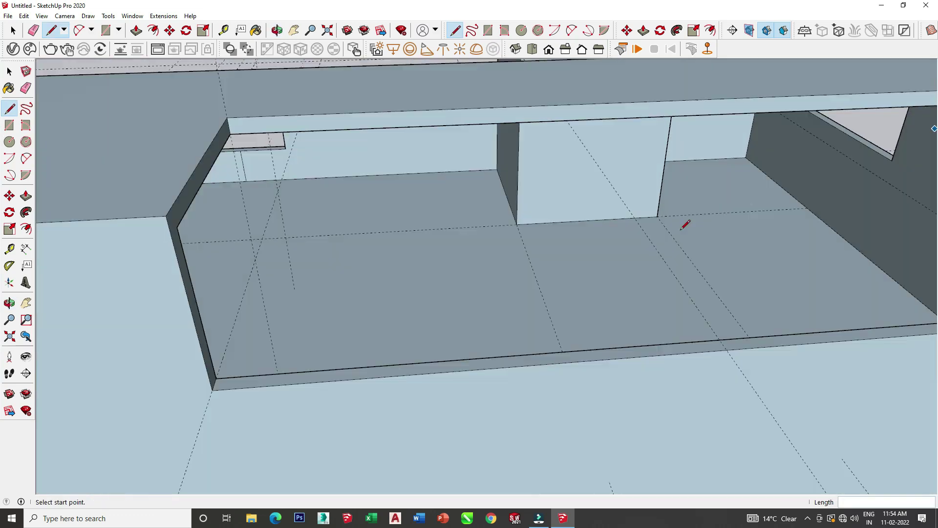
scroll(685, 224, down, 5)
middle_drag(324, 209, 519, 121)
scroll(373, 88, up, 3)
scroll(372, 141, up, 3)
click(367, 147)
click(561, 165)
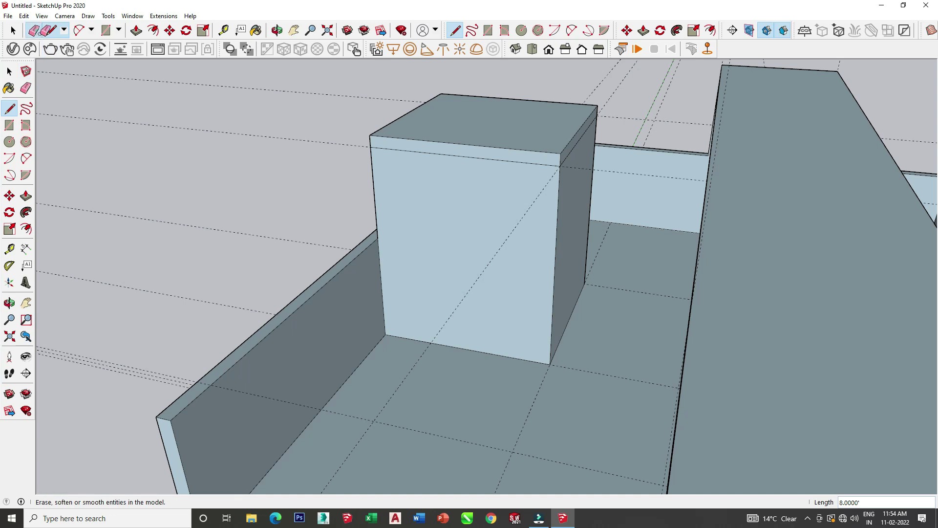
Step: Erase the guide lines around the tall block
click(34, 30)
drag(315, 81, 190, 242)
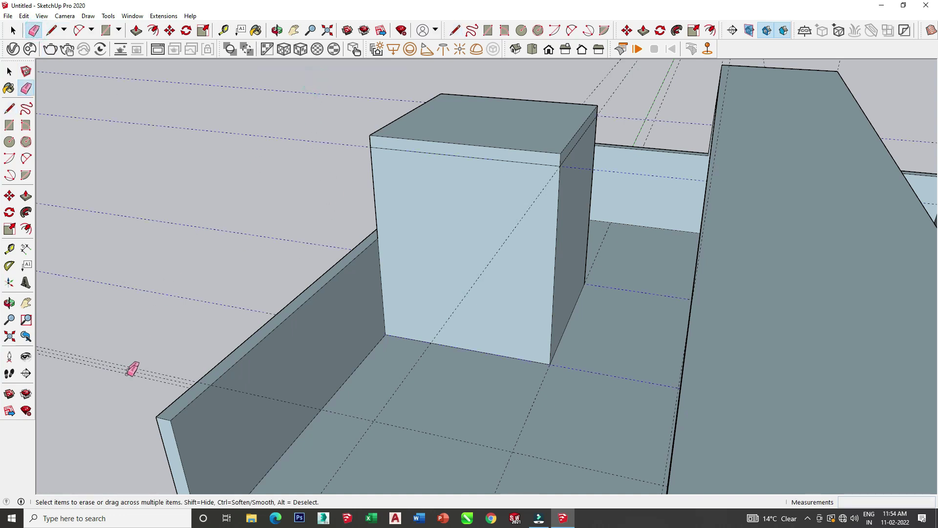
drag(273, 90, 274, 91)
mouse_move(597, 96)
mouse_down()
mouse_move(647, 97)
mouse_move(630, 122)
mouse_up()
middle_drag(630, 122, 360, 95)
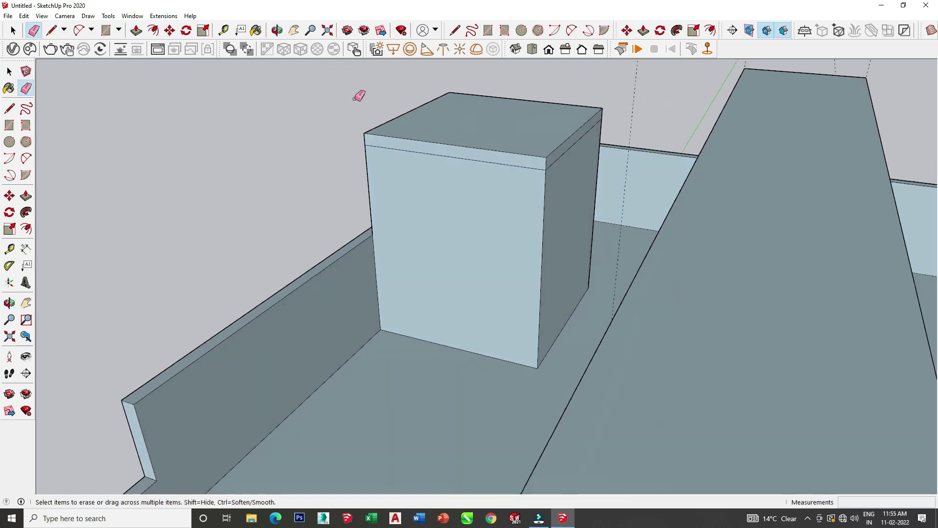
Step: Push the block's front and side top strip faces outward 2' to form an overhanging cap
key(p)
drag(429, 151, 418, 165)
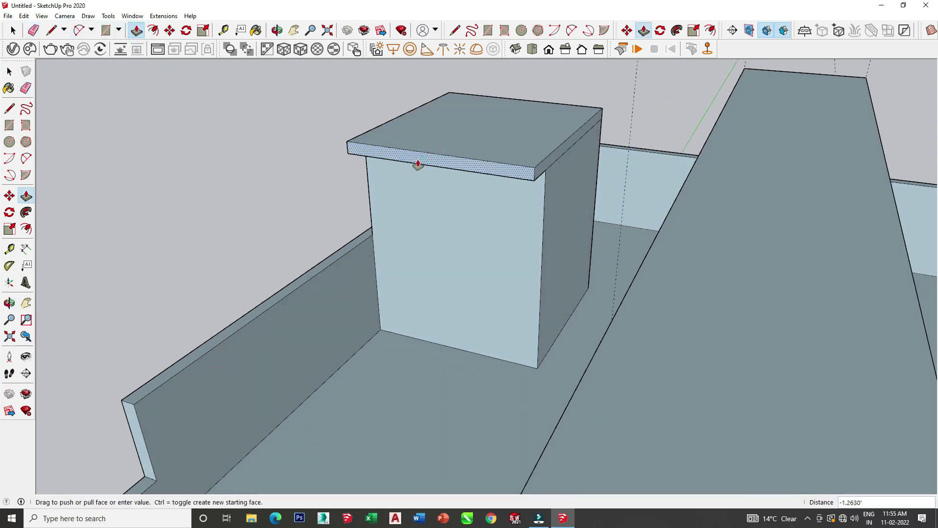
key(Return)
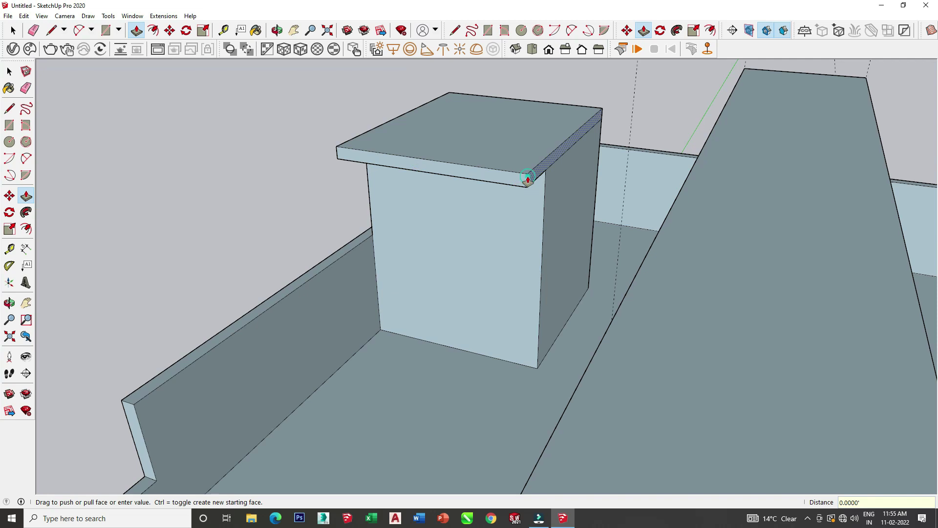
click(547, 182)
key(Return)
mouse_move(548, 182)
middle_down()
mouse_move(911, 214)
mouse_move(287, 189)
mouse_move(594, 156)
middle_up()
click(626, 120)
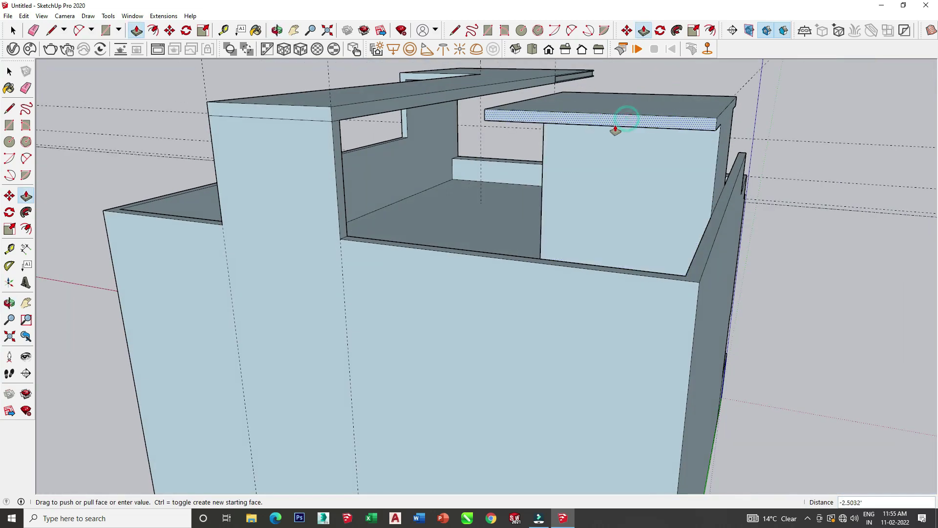
key(Return)
Step: Orbit around the building to review the new overhanging cap from the front
mouse_move(614, 128)
middle_down()
mouse_move(410, 77)
mouse_move(54, 98)
mouse_move(90, 80)
mouse_move(132, 141)
mouse_move(121, 107)
middle_up()
scroll(377, 170, down, 5)
middle_drag(341, 209, 342, 121)
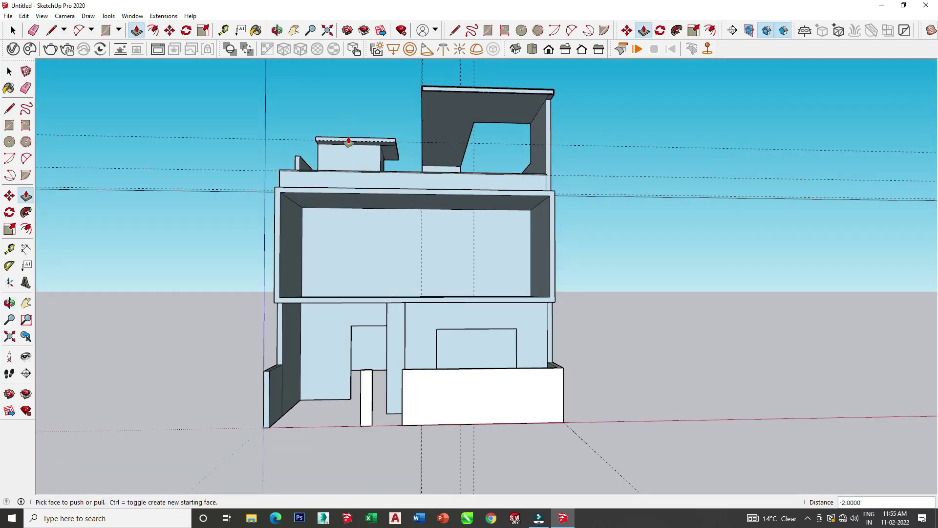
mouse_move(331, 268)
middle_down()
mouse_move(393, 335)
mouse_move(523, 336)
mouse_move(182, 341)
middle_up()
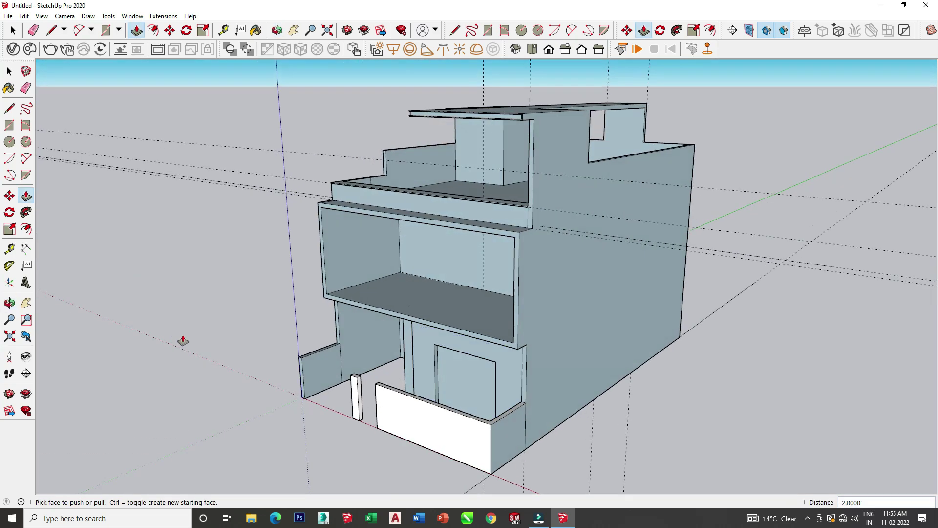
mouse_move(433, 295)
middle_down()
mouse_move(419, 291)
mouse_move(532, 295)
mouse_move(660, 276)
mouse_move(402, 361)
mouse_move(268, 339)
mouse_move(251, 373)
mouse_move(208, 389)
middle_up()
scroll(618, 283, up, 2)
scroll(270, 341, up, 3)
Step: Place Tape Measure guides off the window sill's front edge
key(t)
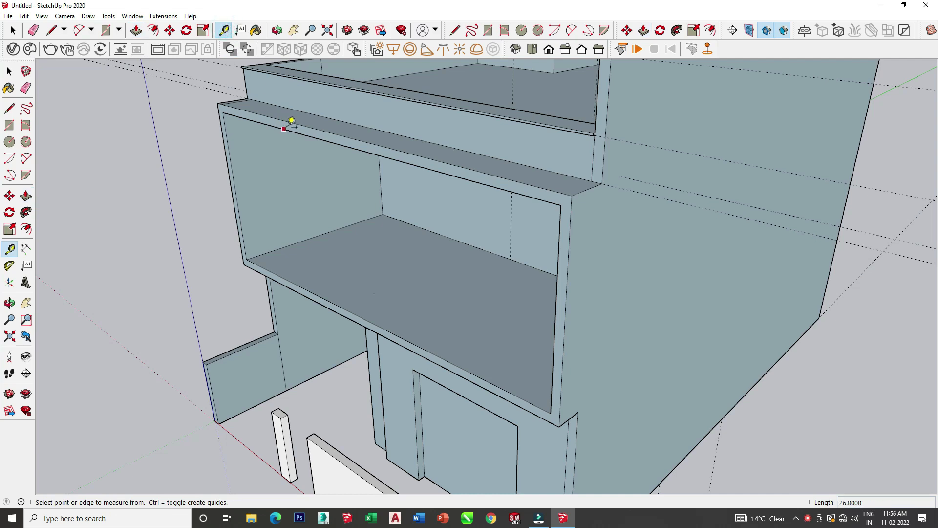
click(290, 121)
click(283, 276)
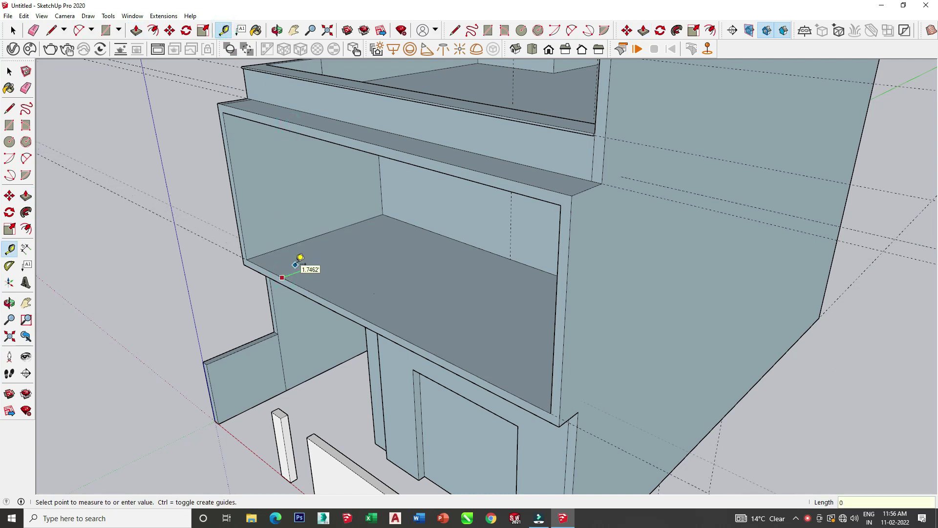
text(.5)
click(293, 264)
scroll(294, 264, up, 2)
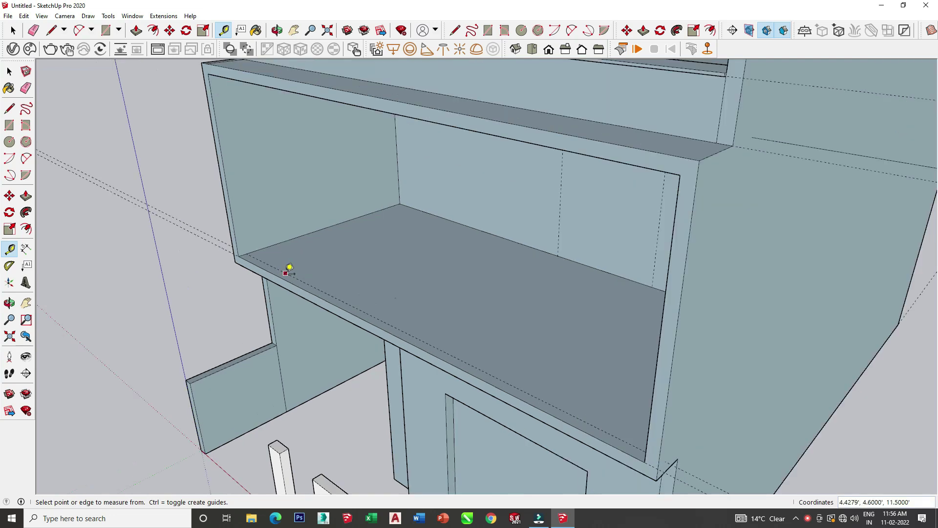
scroll(290, 265, up, 1)
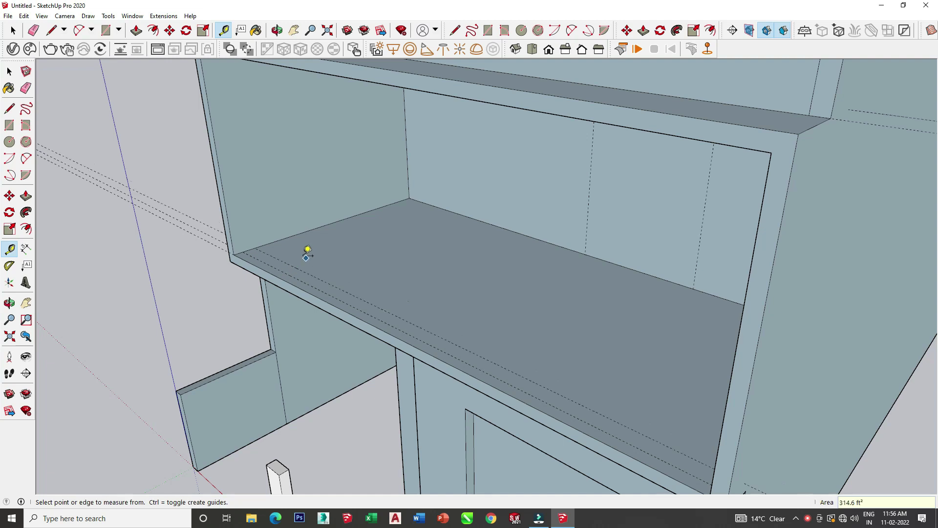
Step: Draw a thin rectangle strip along the sill's front edge and start raising it with Push/Pull
click(102, 31)
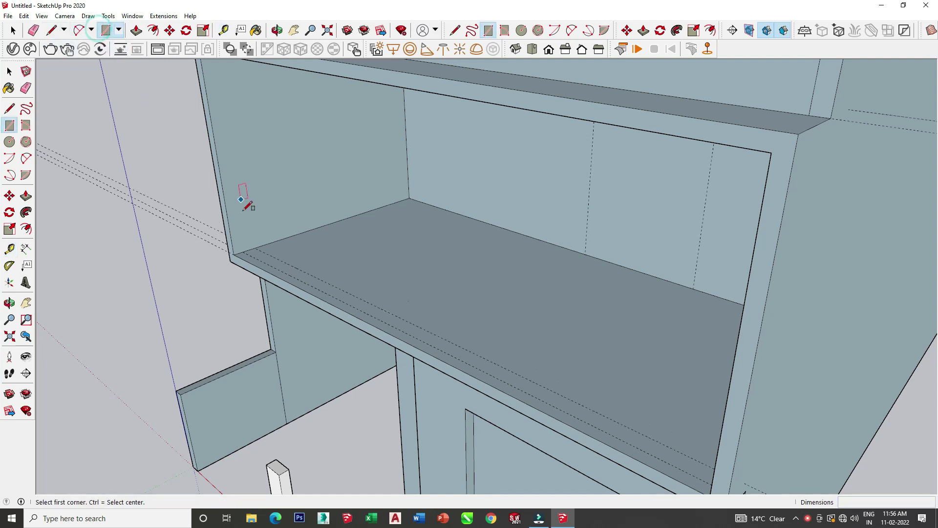
click(243, 248)
scroll(205, 229, down, 3)
middle_drag(179, 203, 505, 264)
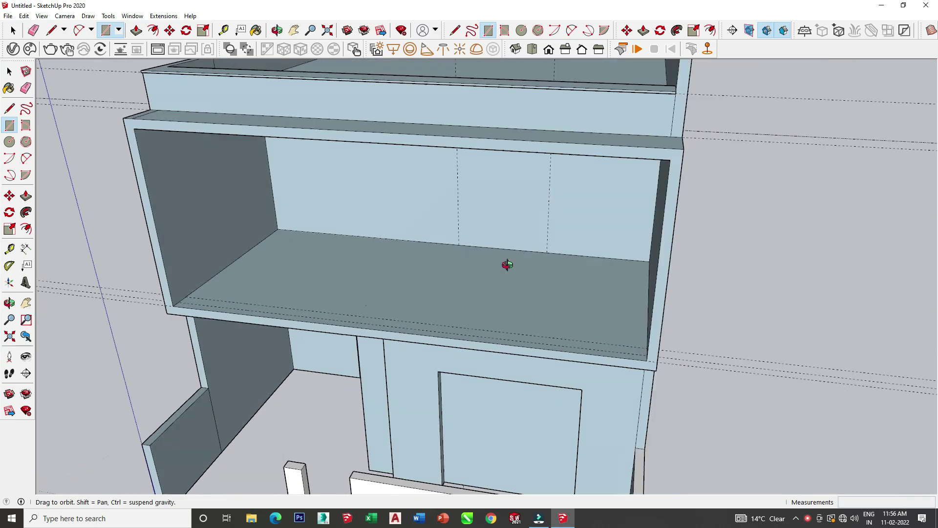
scroll(688, 286, up, 3)
scroll(685, 289, up, 1)
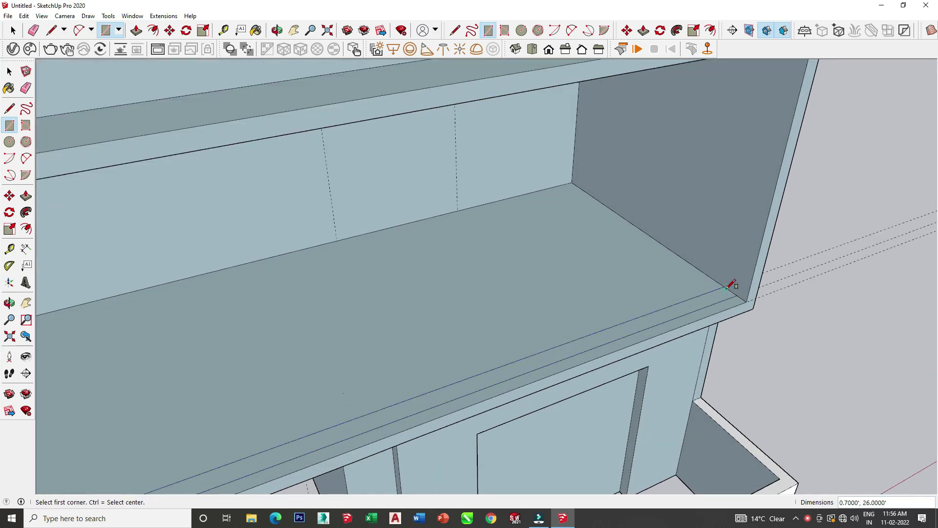
middle_drag(731, 284, 458, 312)
key(t)
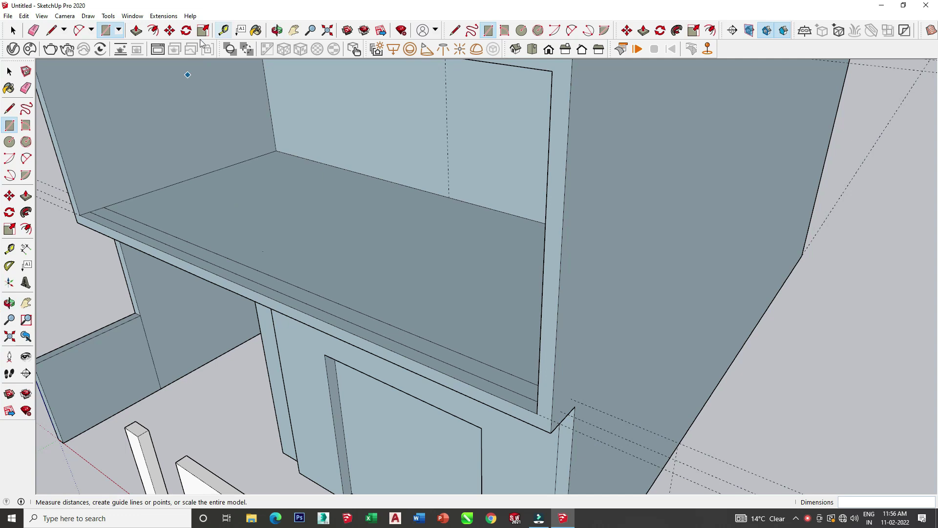
key(p)
click(136, 227)
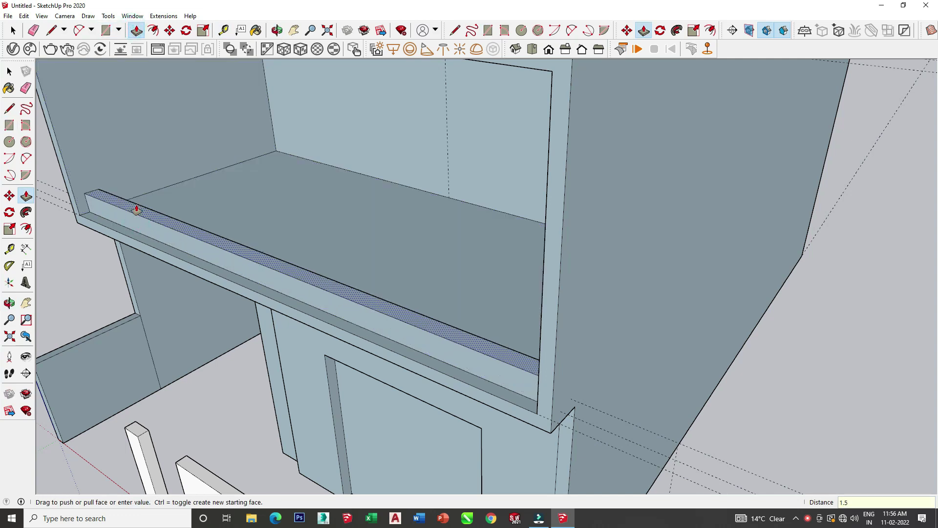
Step: Raise the sill strip 1.5 and 5 into a lip, then push its front face 0.5
key(Return)
middle_drag(78, 191, 78, 189)
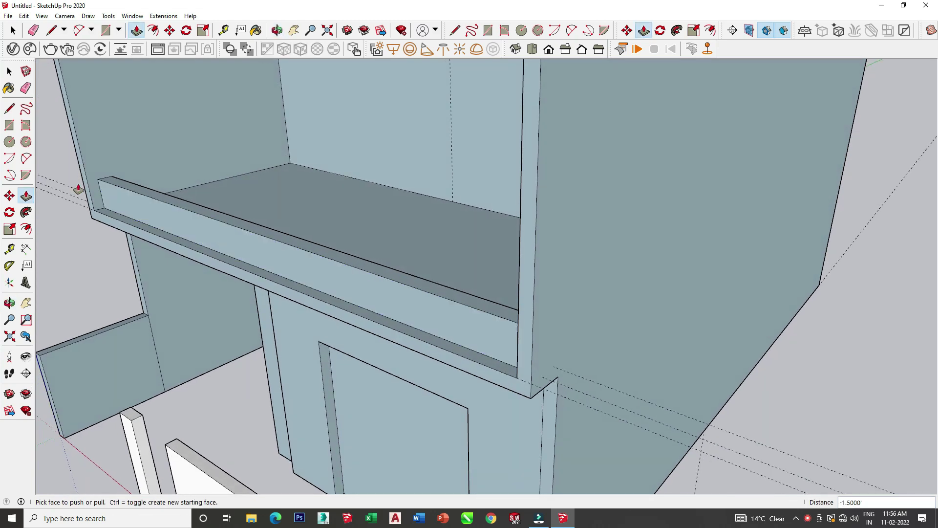
click(105, 186)
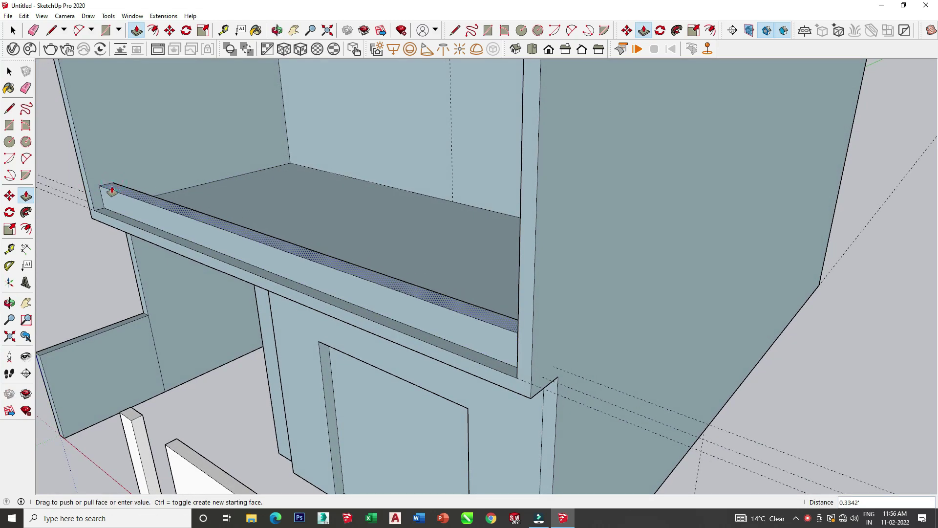
key(Return)
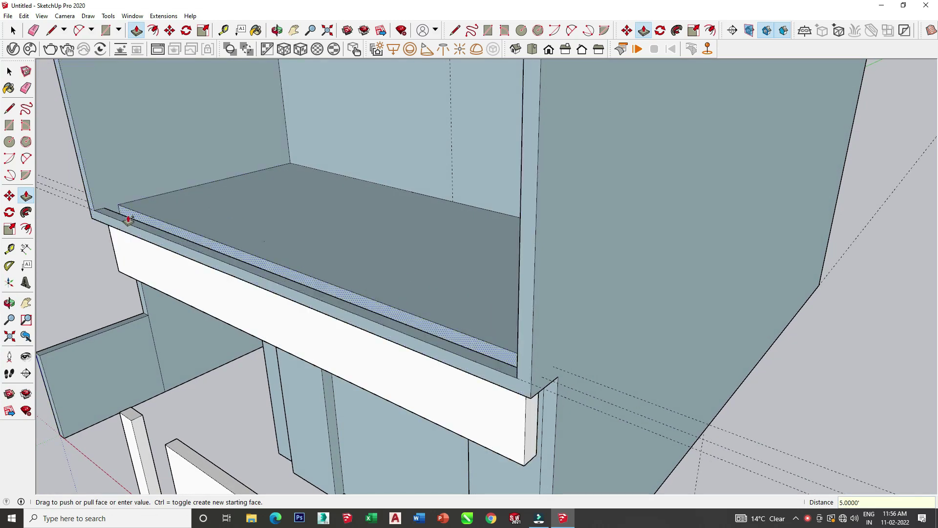
click(174, 220)
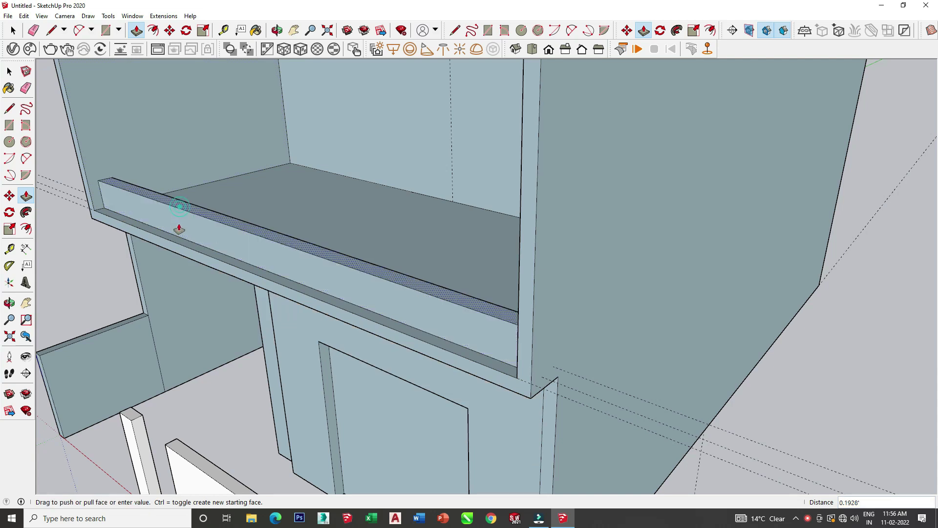
text(0.5)
key(Return)
scroll(104, 194, up, 2)
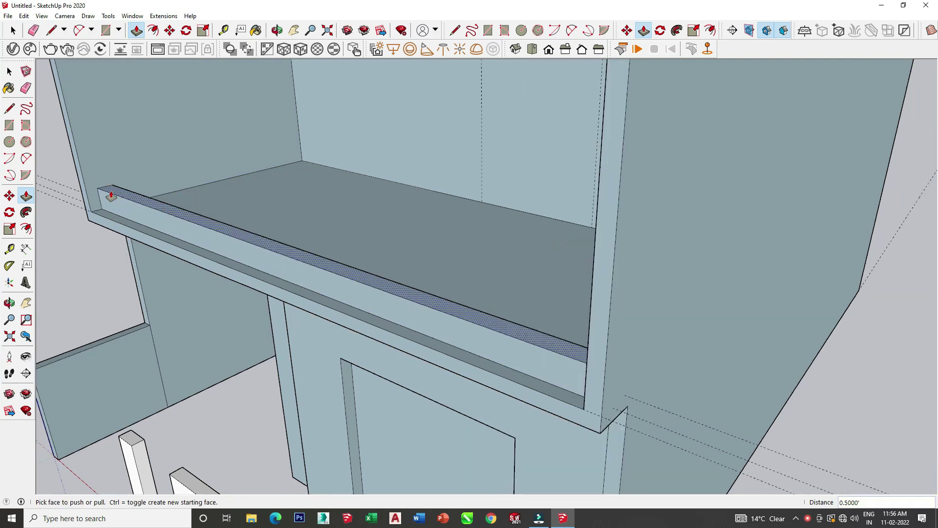
scroll(85, 212, up, 2)
Step: Orbit around the window opening to inspect the finished sill lip from front and side
mouse_move(85, 212)
middle_down()
mouse_move(168, 212)
mouse_move(115, 259)
mouse_move(69, 241)
mouse_move(102, 206)
mouse_move(152, 198)
mouse_move(163, 216)
middle_up()
scroll(149, 269, down, 3)
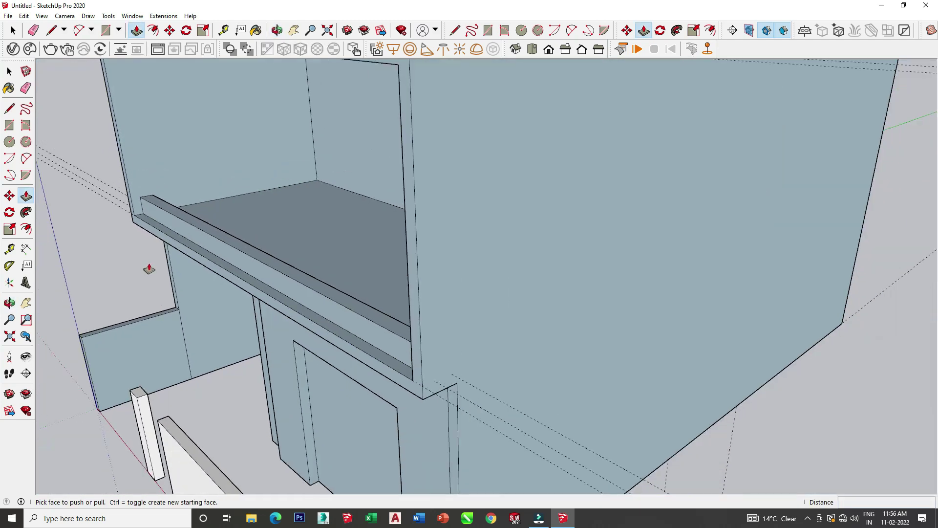
middle_drag(149, 269, 262, 272)
scroll(576, 255, up, 3)
middle_drag(576, 256, 610, 336)
scroll(381, 446, up, 2)
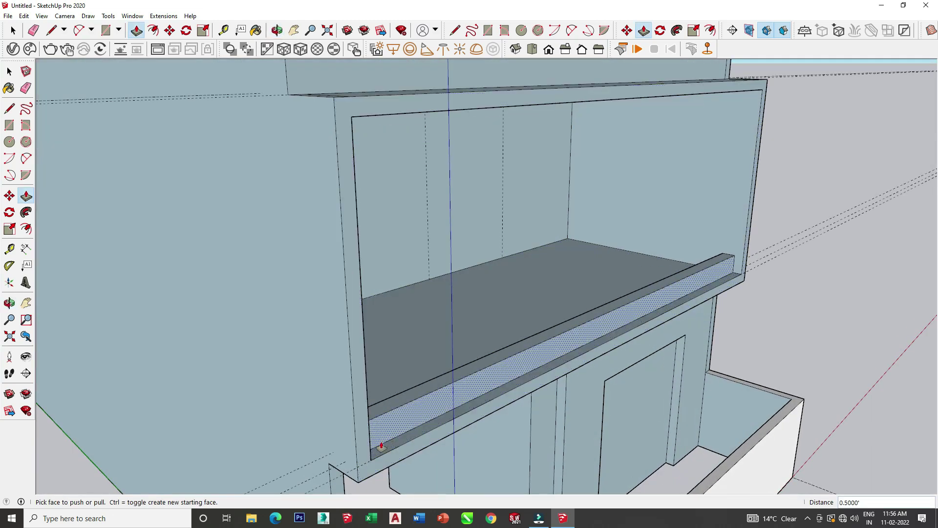
click(360, 473)
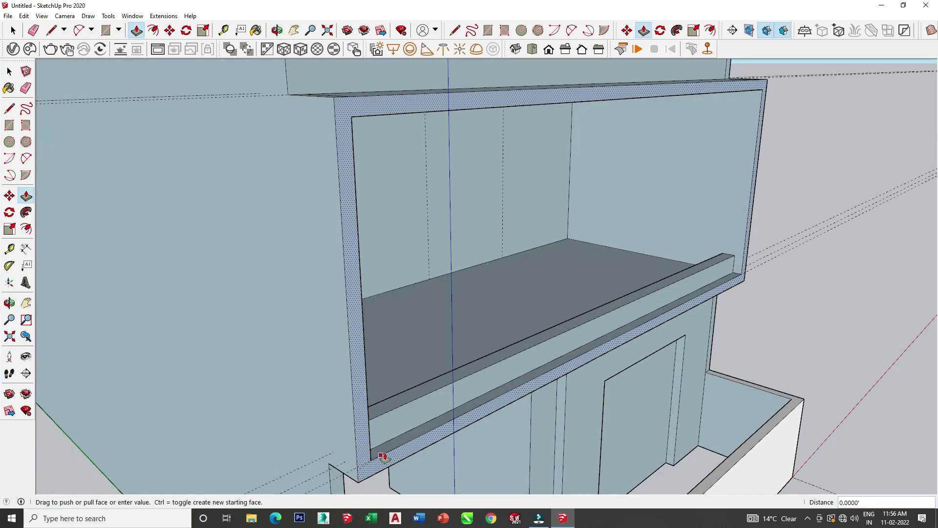
middle_drag(394, 433, 628, 321)
scroll(628, 321, up, 3)
mouse_move(737, 248)
middle_down()
mouse_move(717, 286)
mouse_move(329, 345)
mouse_move(209, 325)
mouse_move(226, 283)
mouse_move(225, 186)
middle_up()
scroll(179, 295, down, 1)
Step: Place Tape Measure guide lines along the top of the sill lip
click(223, 30)
scroll(163, 218, up, 3)
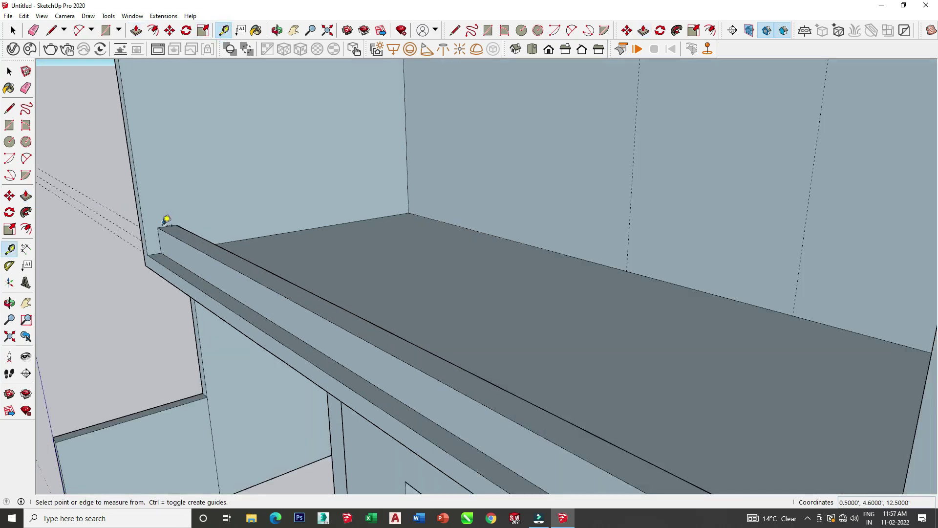
scroll(168, 221, up, 2)
click(174, 241)
click(174, 226)
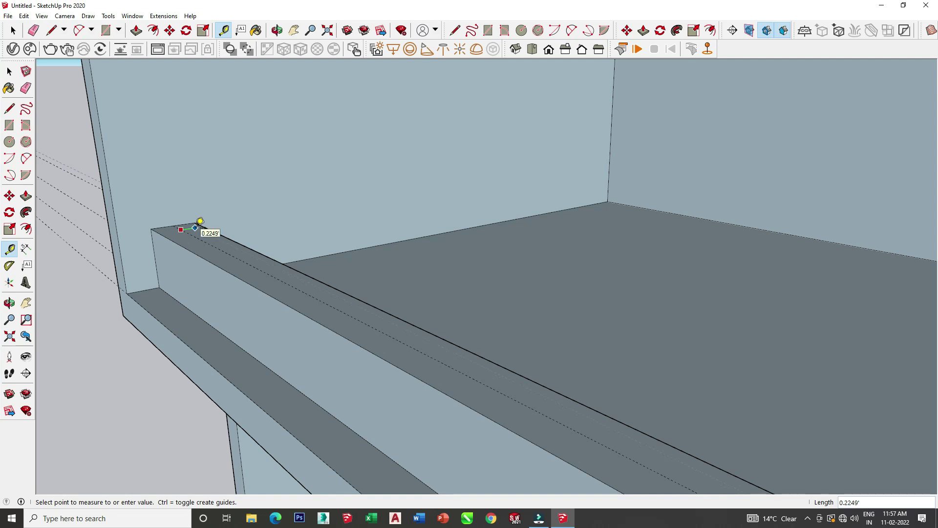
key(Return)
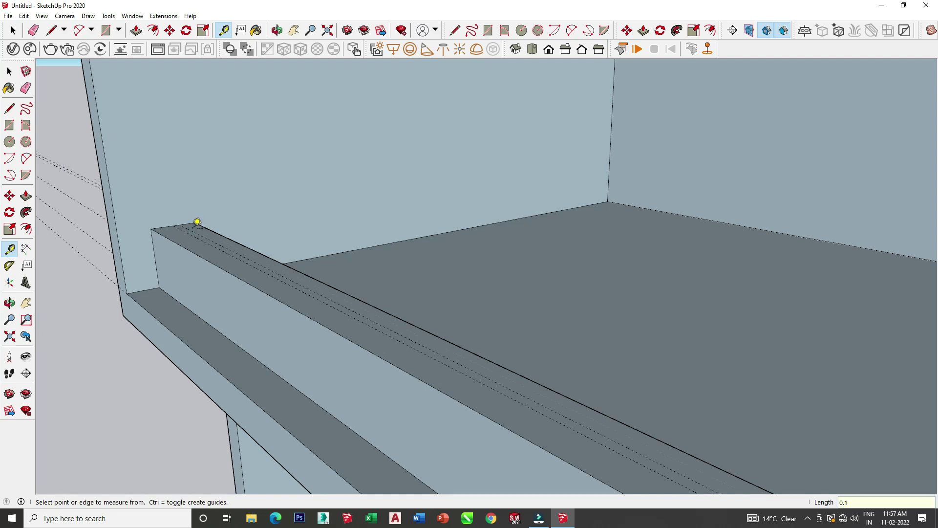
click(200, 242)
click(209, 243)
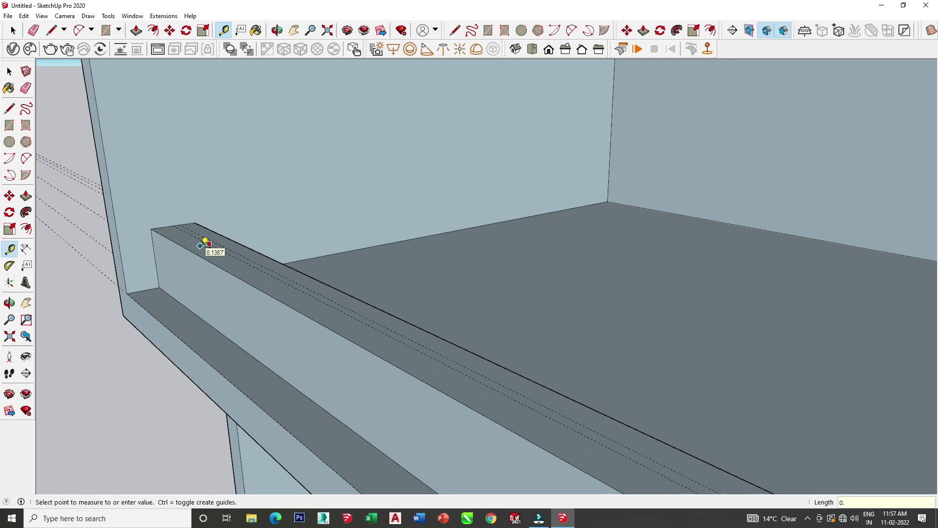
Step: Draw a thin rectangle, about 0.09' by 26', between the guides along the lip top
key(r)
scroll(156, 215, up, 2)
scroll(195, 244, up, 1)
click(215, 264)
mouse_move(143, 262)
middle_down()
mouse_move(15, 222)
mouse_move(245, 185)
middle_up()
scroll(524, 245, up, 3)
scroll(687, 331, up, 2)
scroll(721, 314, up, 1)
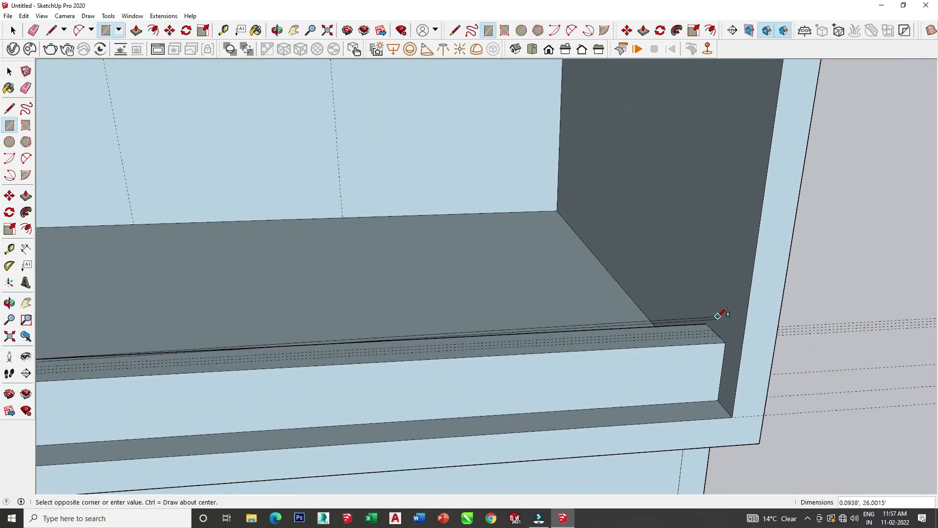
scroll(721, 314, up, 2)
click(712, 334)
scroll(713, 315, down, 2)
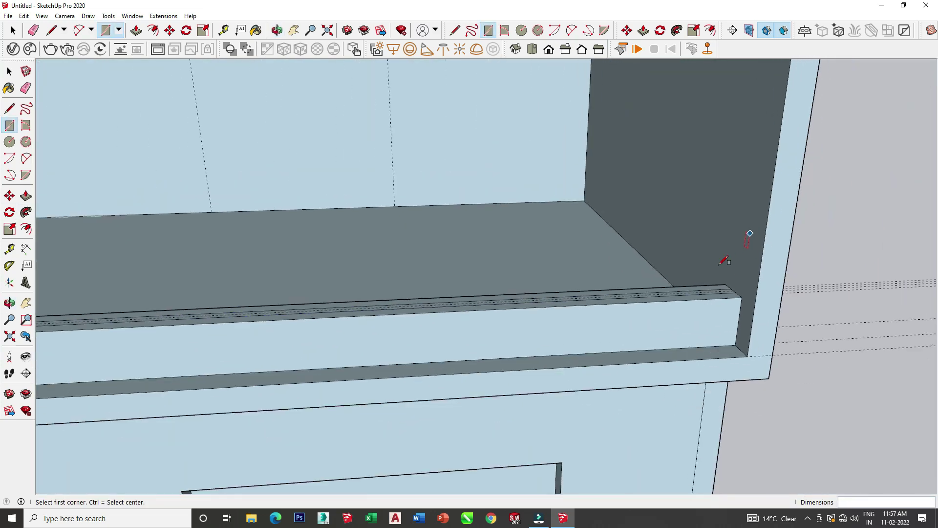
scroll(723, 273, down, 2)
scroll(699, 313, down, 2)
middle_drag(693, 312, 369, 298)
key(p)
scroll(342, 296, up, 3)
scroll(342, 296, up, 2)
Step: Raise the new lip strip's top face by 2.5 feet
scroll(359, 275, up, 1)
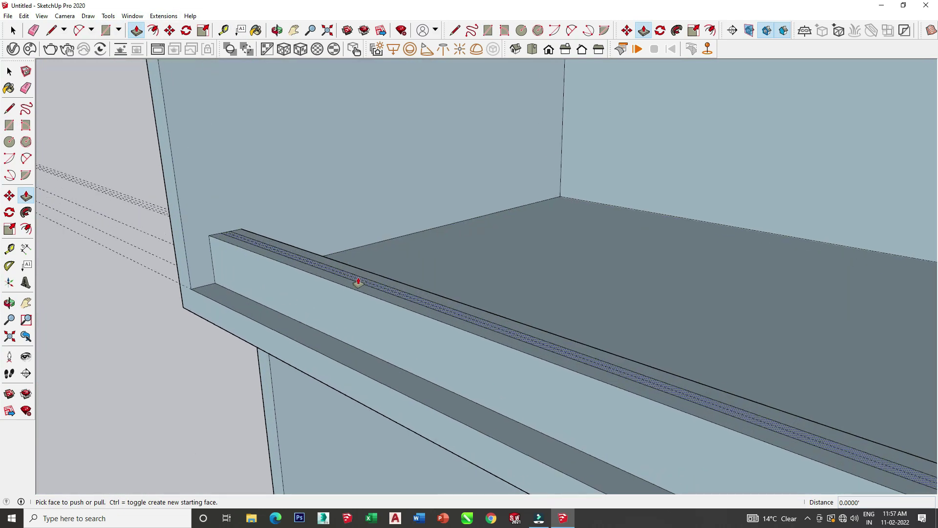
click(357, 276)
scroll(293, 215, down, 2)
scroll(184, 220, down, 2)
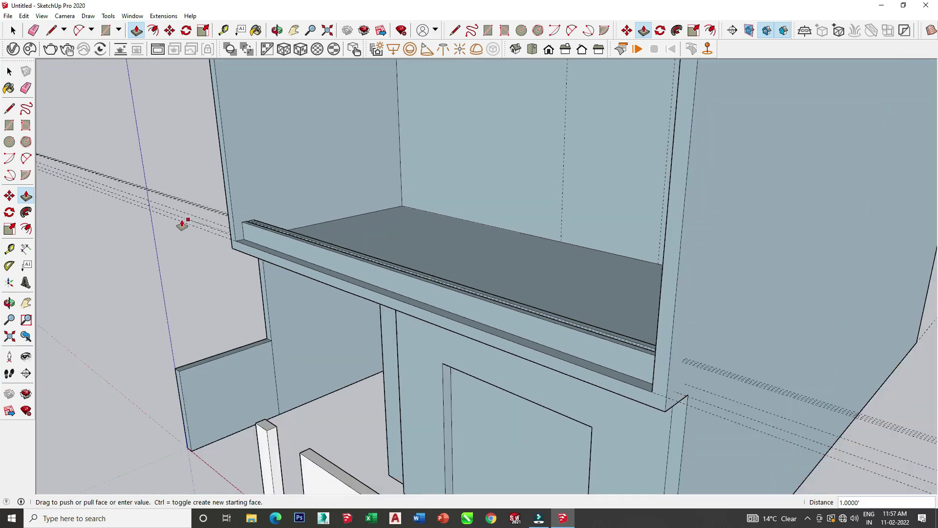
middle_drag(293, 214, 329, 206)
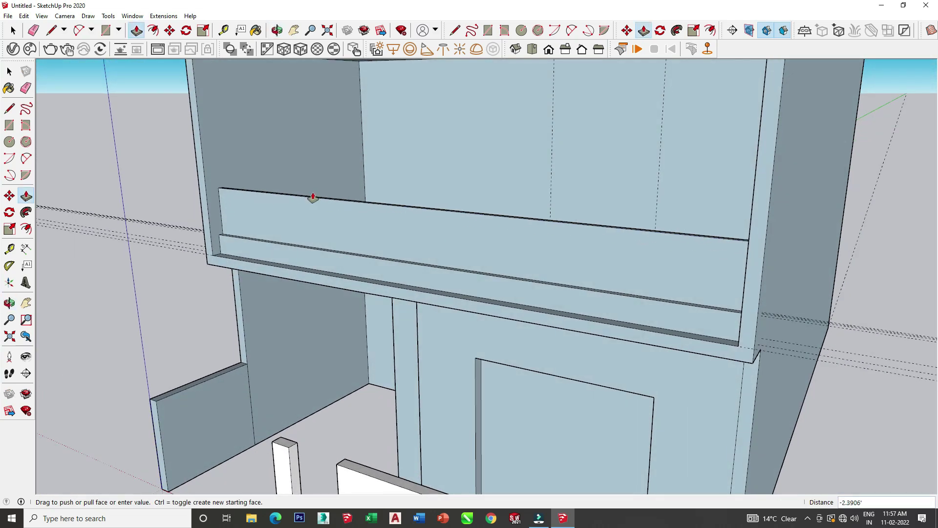
key(Return)
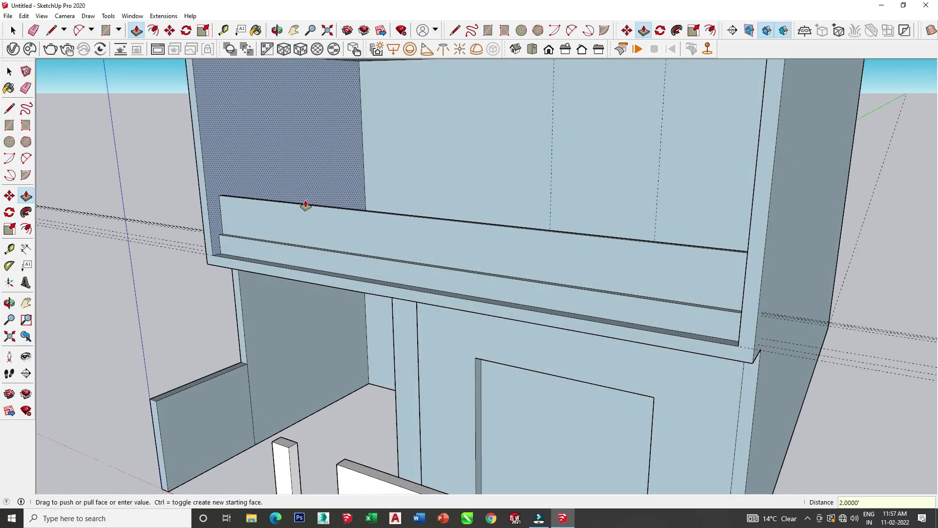
middle_drag(305, 205, 304, 234)
scroll(304, 244, up, 3)
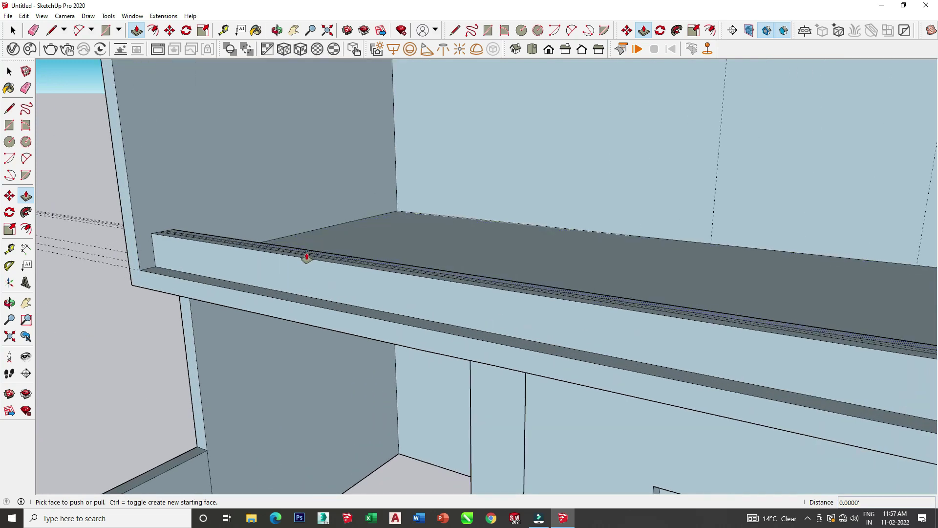
click(306, 258)
click(309, 256)
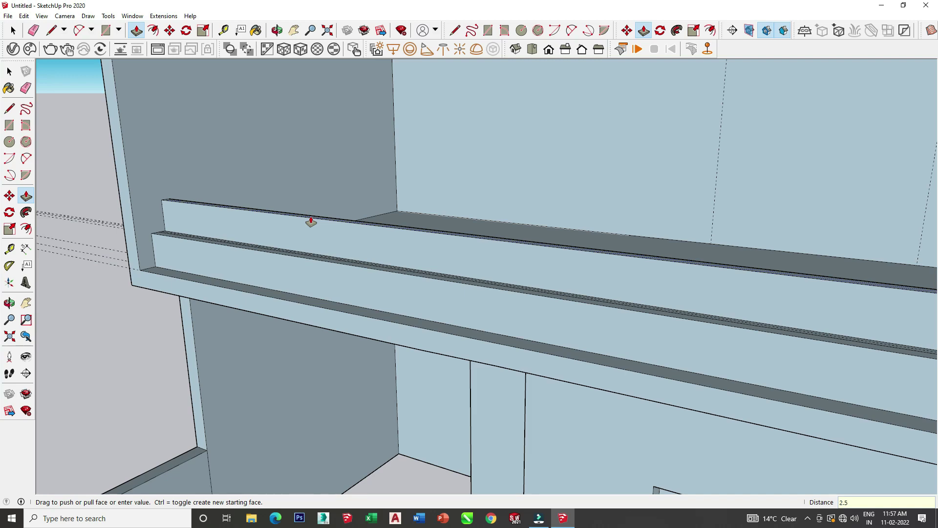
key(Return)
Step: Push the ledge's front face back 0.2 feet
middle_drag(304, 220, 200, 241)
middle_drag(192, 243, 618, 217)
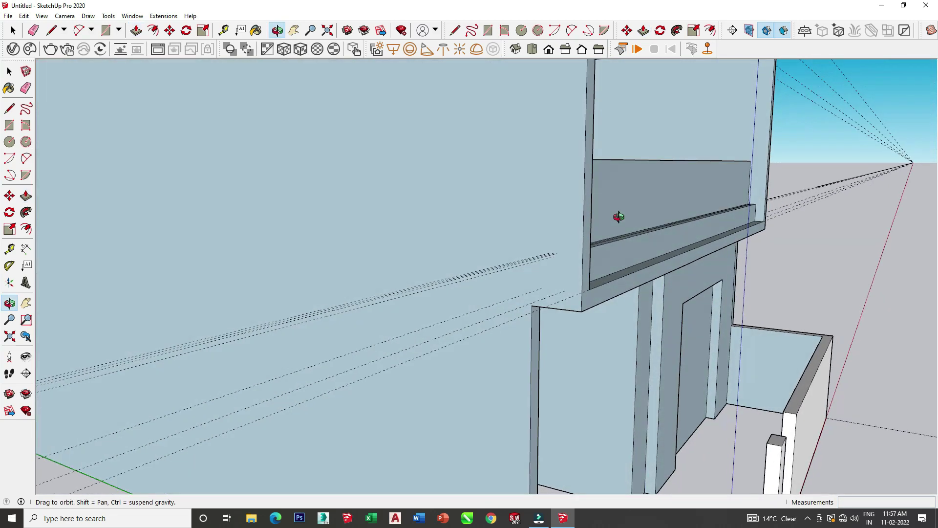
mouse_move(619, 216)
mouse_down()
mouse_move(604, 237)
mouse_move(272, 255)
mouse_move(59, 236)
mouse_move(39, 254)
mouse_up()
mouse_move(39, 254)
middle_down()
mouse_move(394, 341)
mouse_move(383, 360)
mouse_move(418, 421)
middle_up()
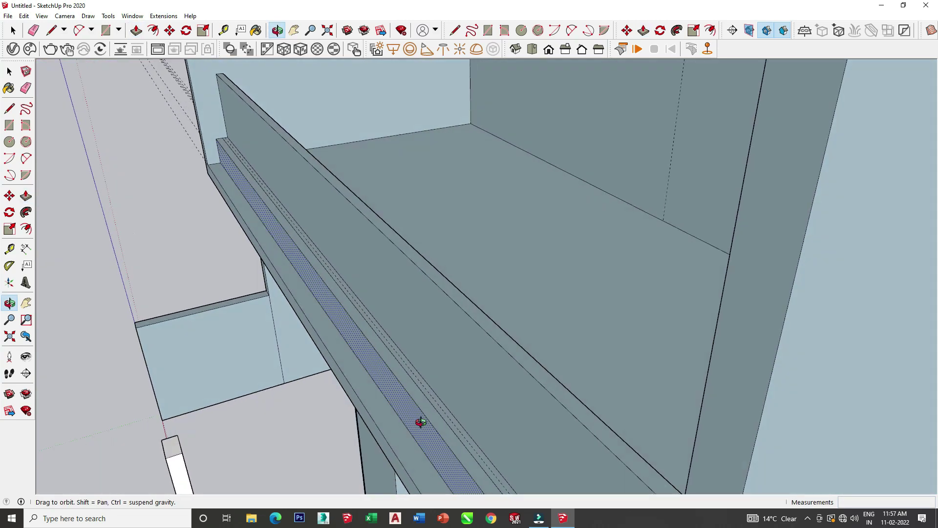
scroll(418, 420, up, 3)
middle_drag(446, 383, 389, 352)
scroll(390, 352, up, 5)
middle_drag(332, 322, 486, 356)
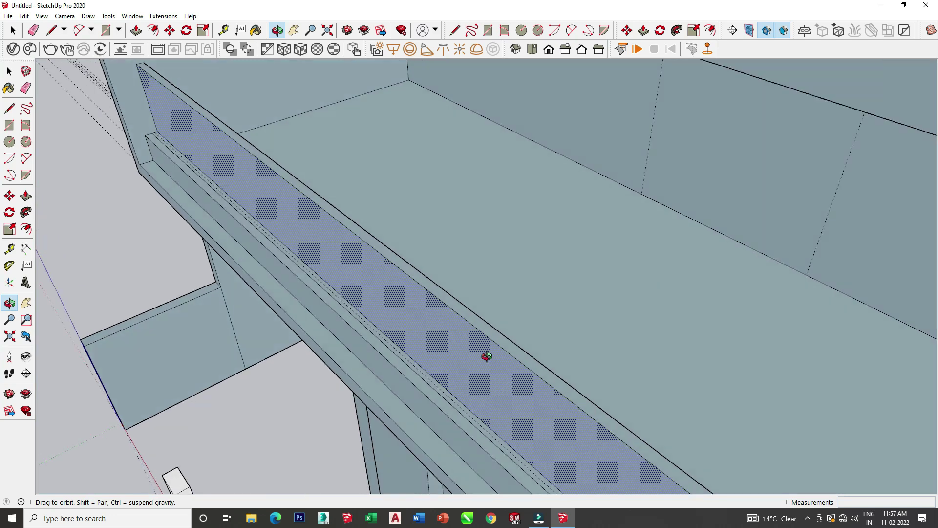
scroll(385, 276, up, 3)
scroll(386, 257, up, 2)
mouse_move(385, 257)
middle_down()
mouse_move(296, 285)
mouse_move(247, 265)
mouse_move(318, 159)
mouse_move(326, 175)
middle_up()
scroll(323, 195, up, 2)
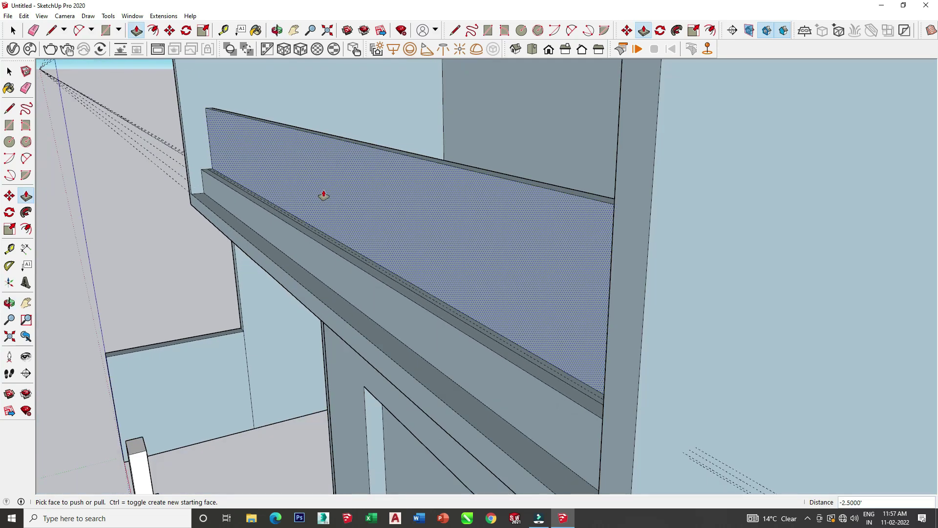
double_click(323, 195)
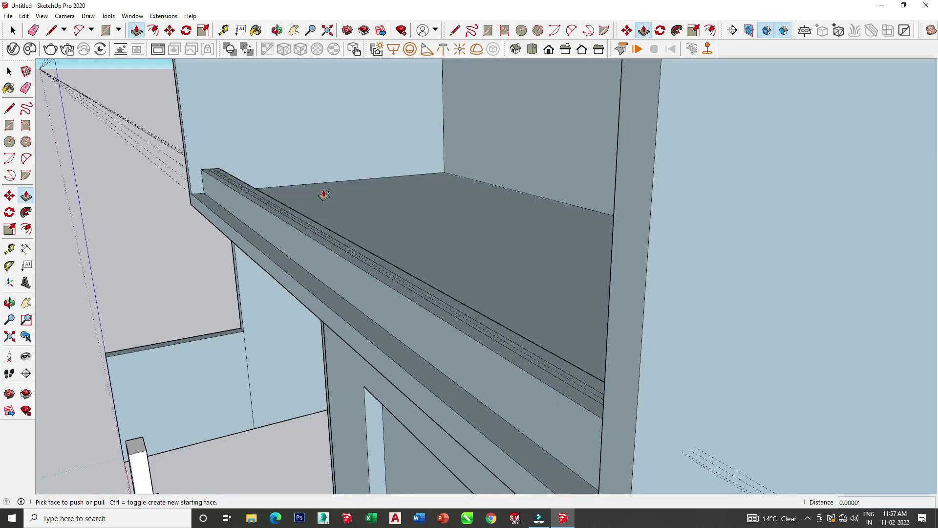
click(397, 292)
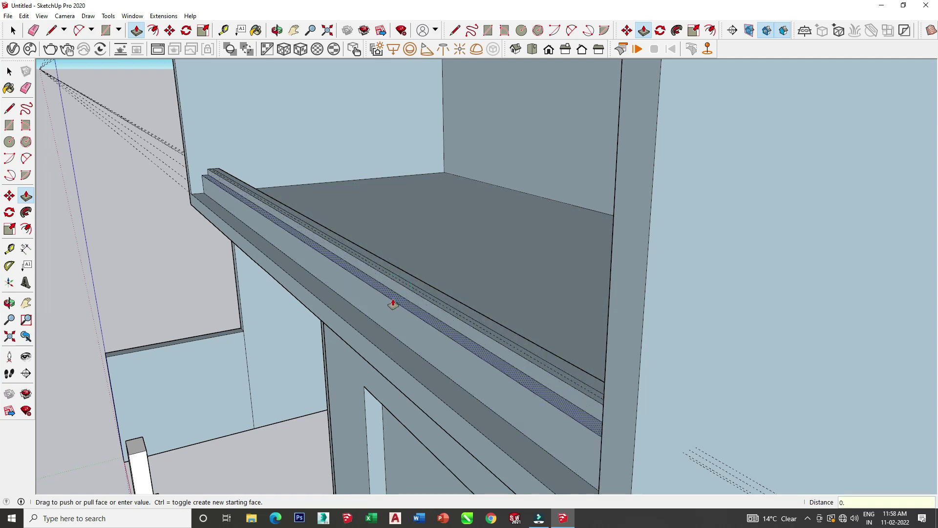
text(2)
key(Return)
Step: Pull the ledge strip up into a 2.5-foot upright wall
click(410, 292)
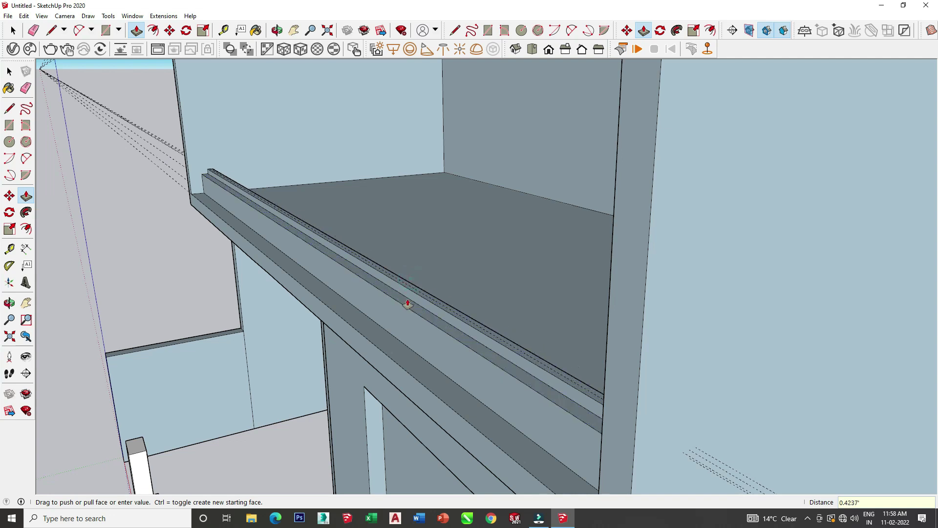
click(418, 294)
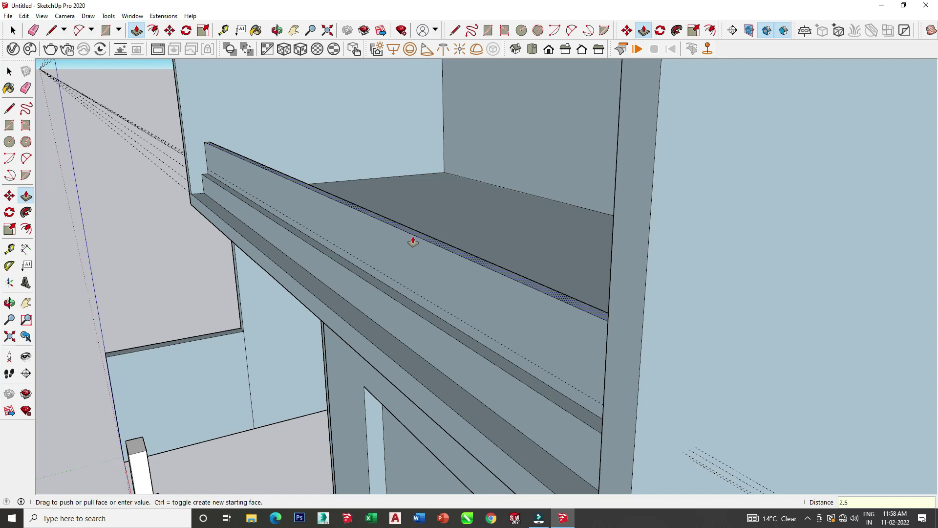
key(Return)
Step: Sink the ledge's top face 2 feet by pushing it -2
mouse_move(389, 224)
middle_down()
mouse_move(552, 167)
mouse_move(440, 283)
mouse_move(380, 391)
middle_up()
click(378, 395)
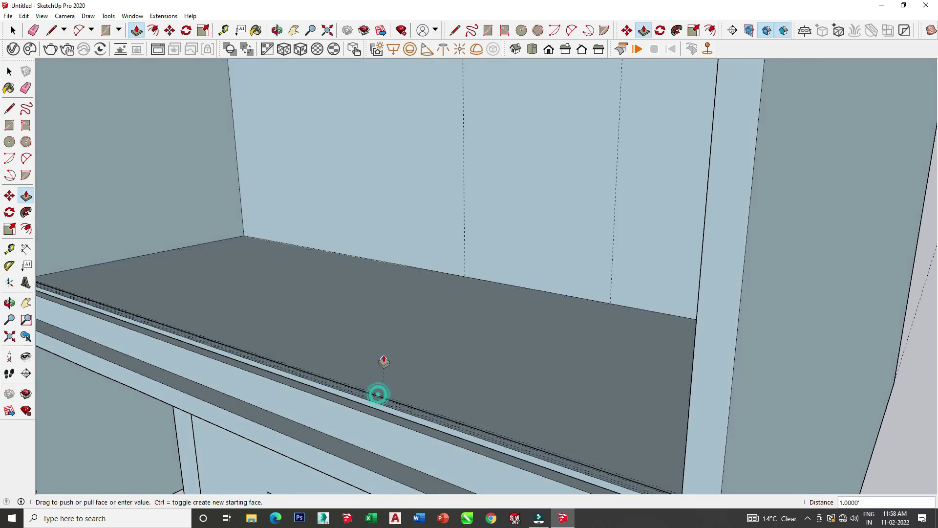
text(-2)
key(Return)
scroll(517, 270, down, 5)
mouse_move(400, 234)
middle_down()
mouse_move(425, 249)
mouse_move(699, 254)
mouse_move(630, 248)
middle_up()
scroll(630, 248, up, 3)
scroll(670, 210, up, 2)
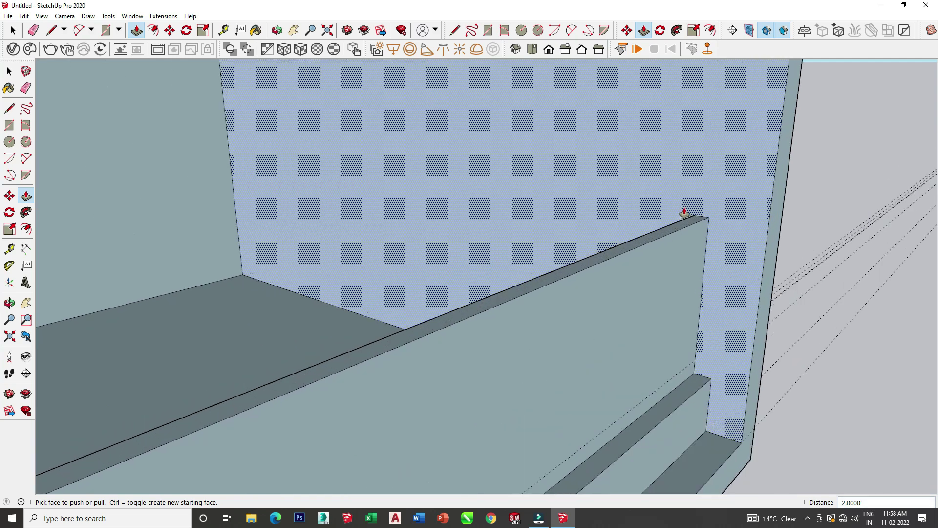
middle_drag(661, 218, 702, 220)
click(26, 195)
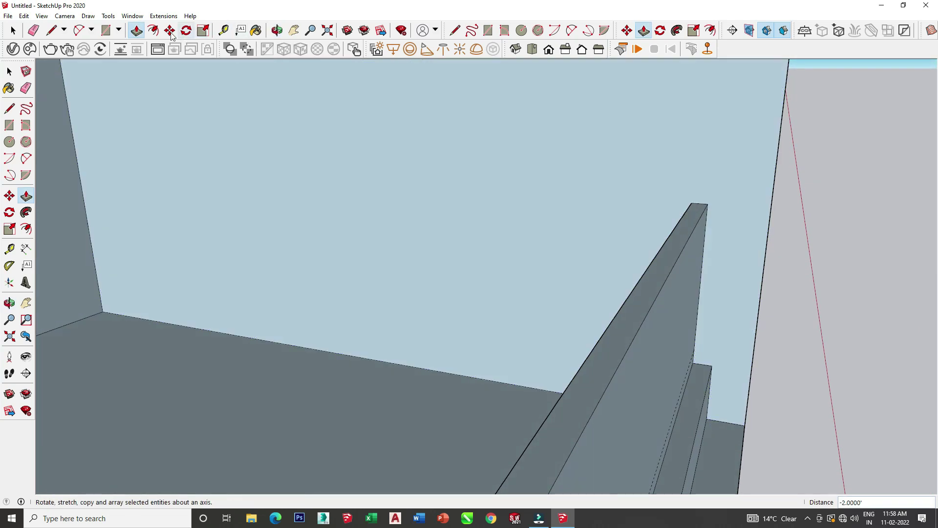
Step: Draw a small circle on the top end of the upright wall
click(10, 142)
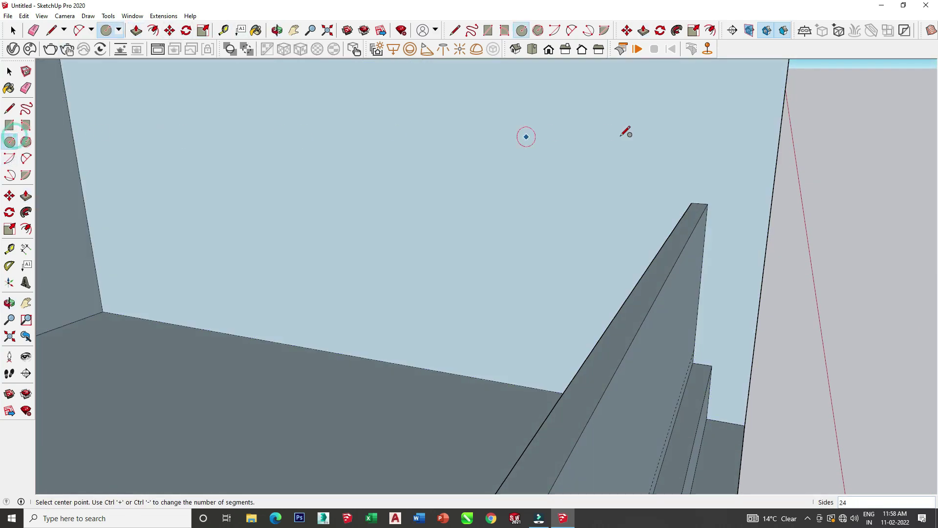
scroll(621, 132, up, 2)
click(743, 238)
click(756, 238)
Step: Extrude the circle 26' along the wall top to form a rounded rail
click(137, 30)
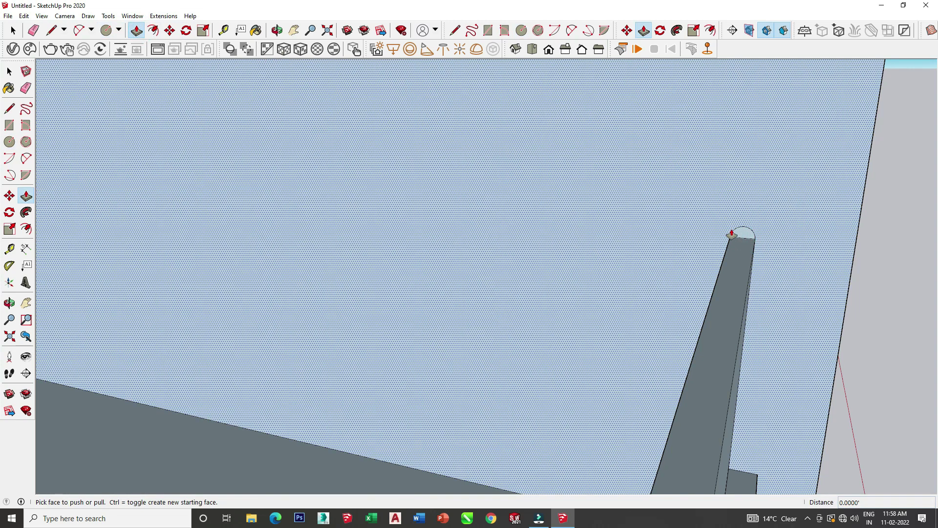
click(731, 234)
mouse_move(732, 235)
middle_down()
mouse_move(721, 193)
mouse_move(612, 255)
mouse_move(688, 157)
mouse_move(225, 146)
middle_up()
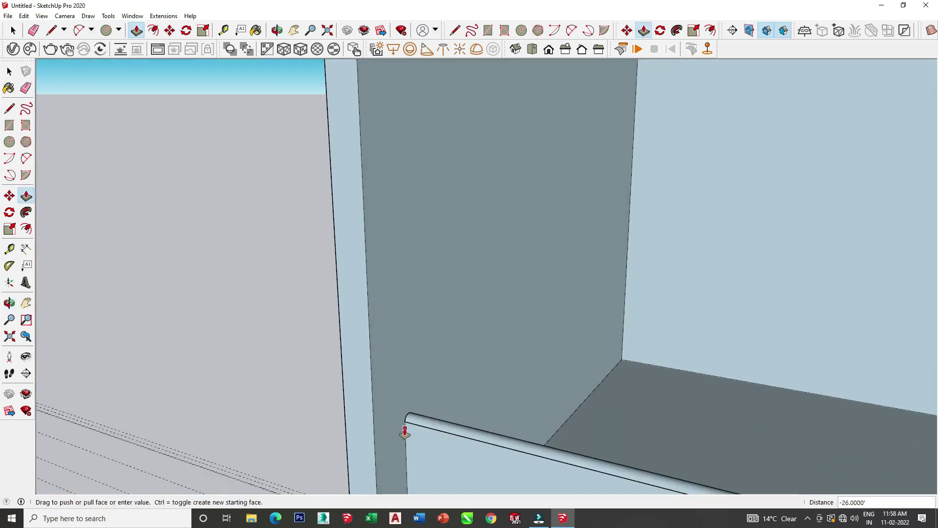
click(405, 428)
scroll(297, 237, down, 5)
scroll(213, 185, down, 3)
scroll(335, 193, down, 3)
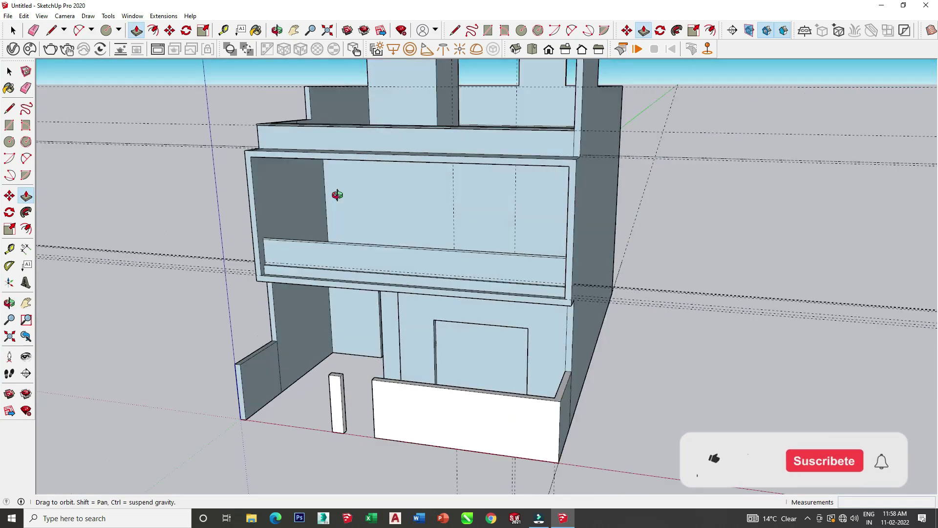
scroll(515, 302, up, 3)
scroll(199, 310, up, 2)
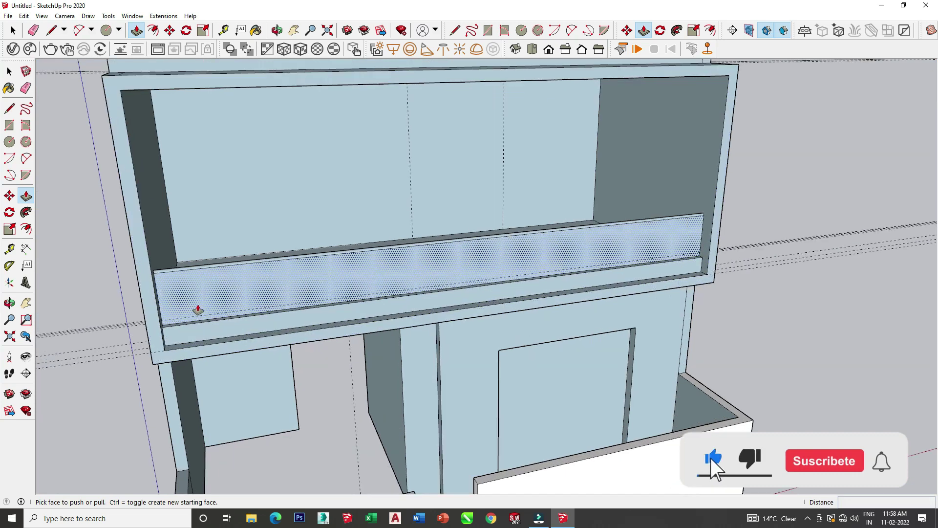
scroll(198, 310, up, 2)
click(224, 30)
Step: Place a guide 1.5 feet from the ledge's left corner, redoing a misplaced one
scroll(147, 273, up, 2)
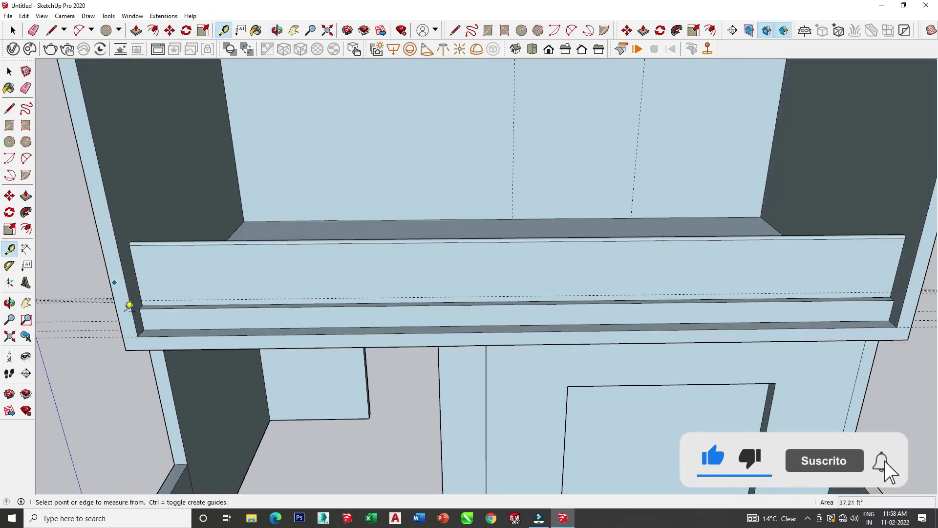
scroll(156, 311, up, 2)
scroll(156, 311, up, 2)
click(148, 354)
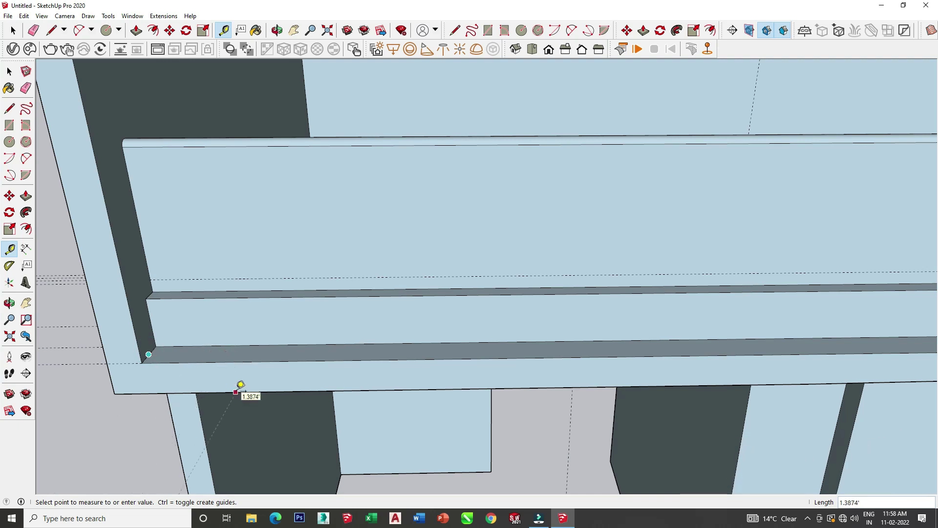
text(5)
key(Return)
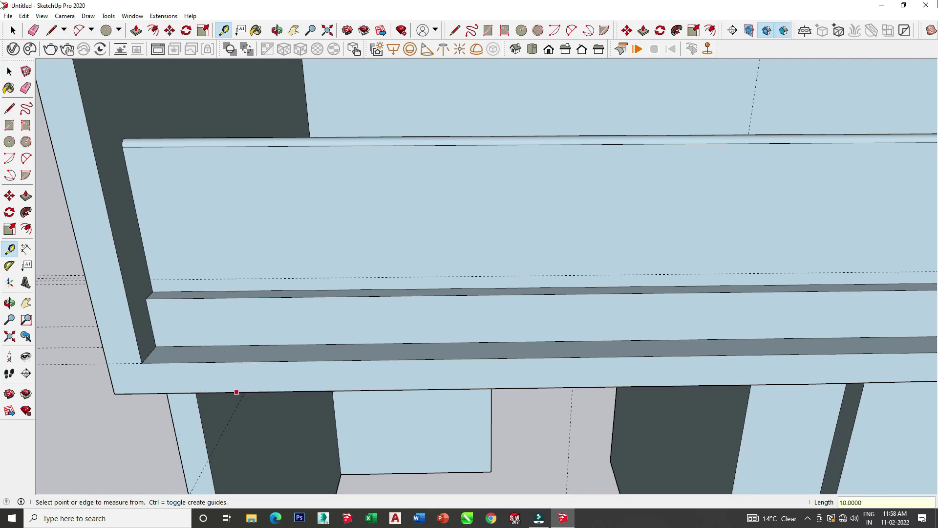
key(ctrl+z)
click(150, 353)
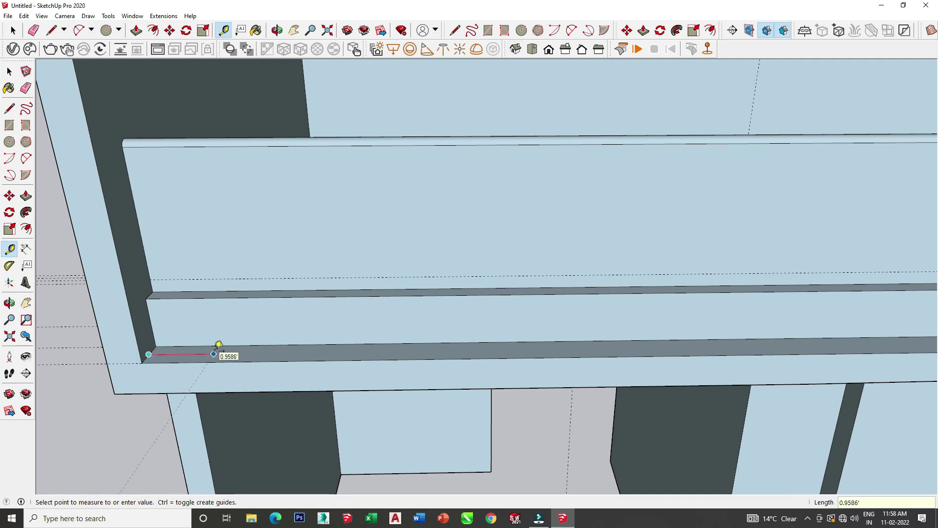
text(5)
key(Return)
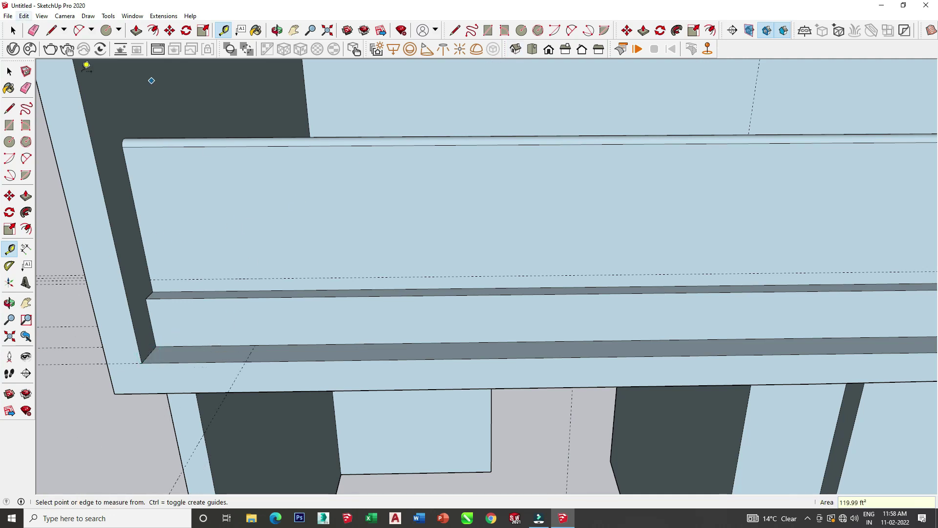
Step: Add a guide 0.25 feet from the ledge edge and another along the lower strip
scroll(215, 284, up, 3)
click(200, 375)
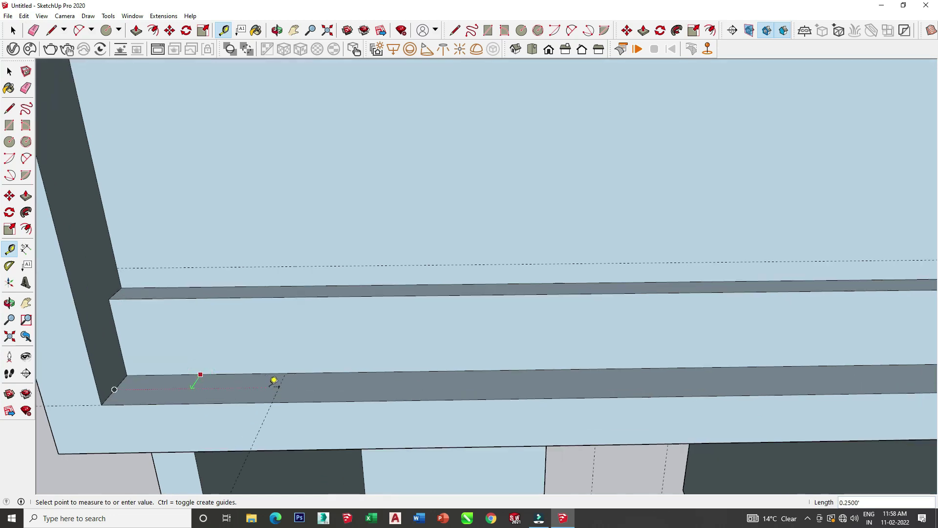
key(Return)
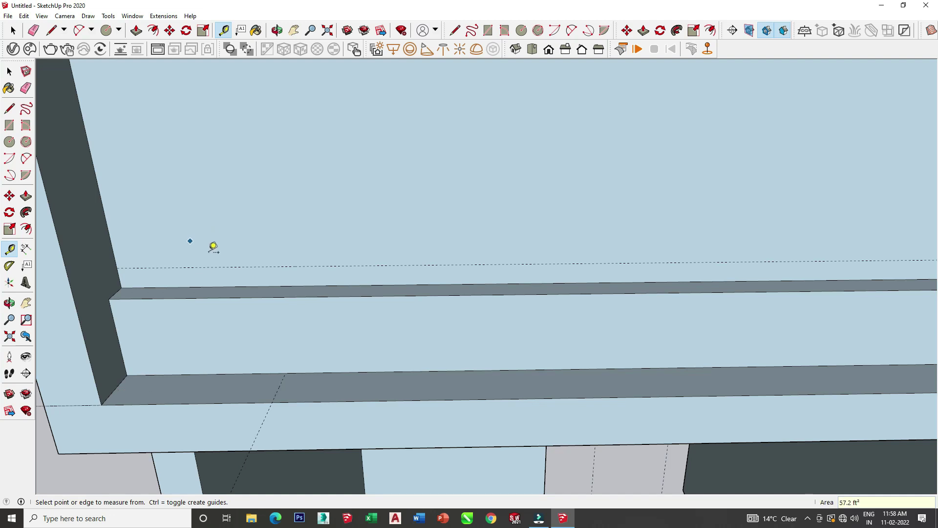
click(188, 374)
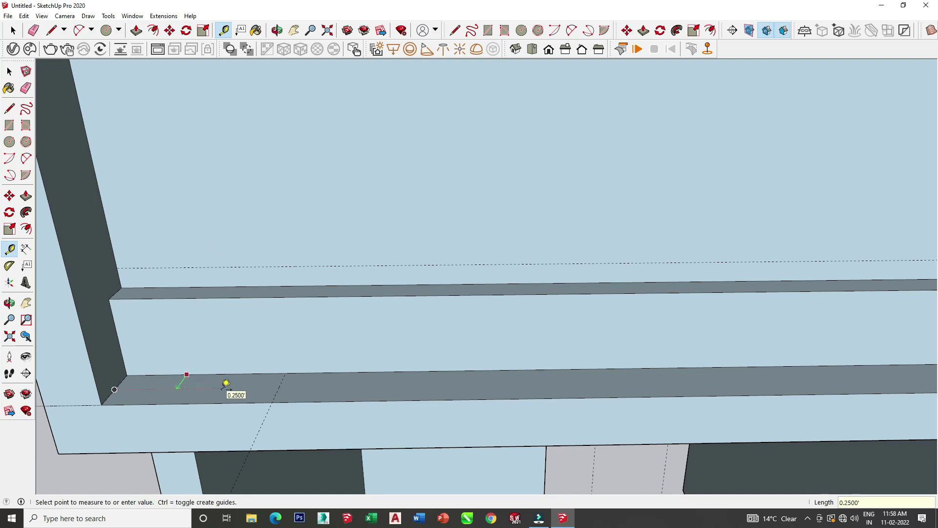
key(Return)
mouse_move(152, 356)
middle_down()
mouse_move(196, 341)
mouse_move(274, 253)
mouse_move(217, 358)
mouse_move(283, 283)
mouse_move(316, 323)
mouse_move(304, 391)
mouse_move(173, 461)
mouse_move(190, 336)
middle_up()
scroll(212, 291, up, 3)
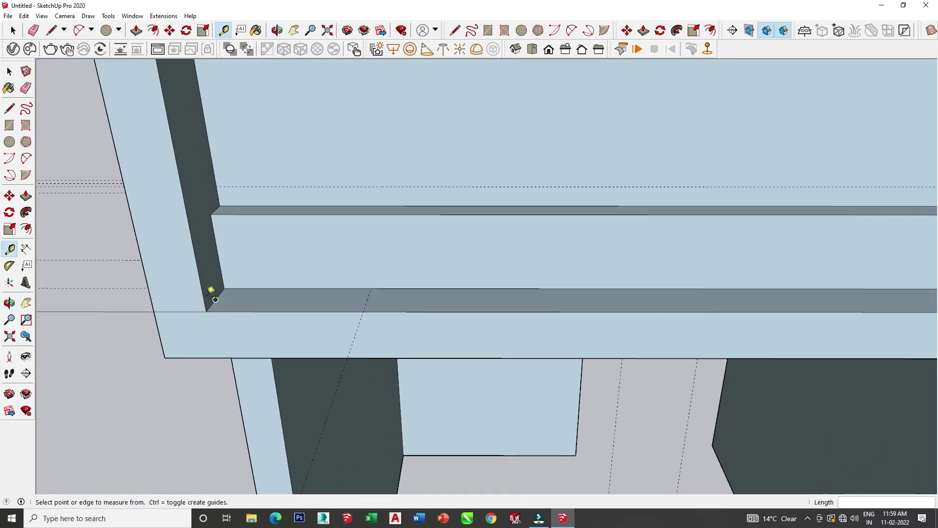
click(254, 286)
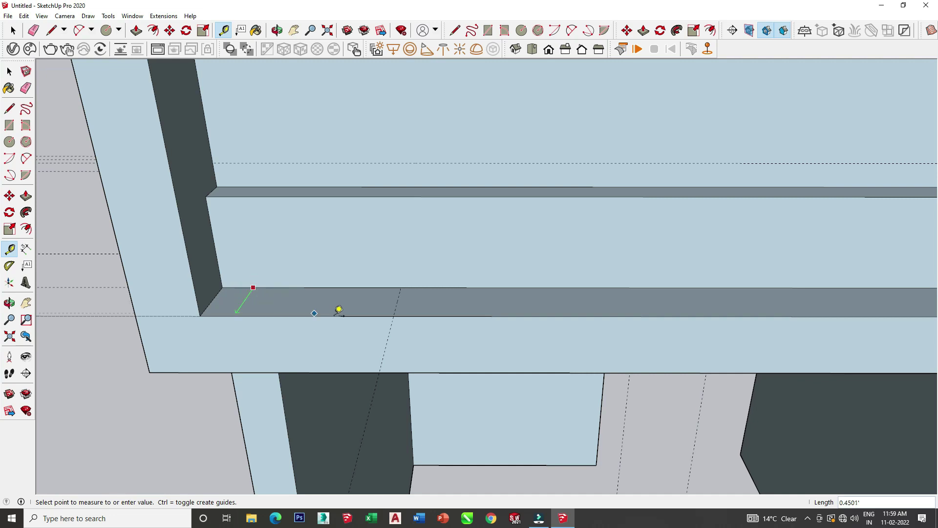
click(400, 295)
scroll(278, 251, up, 1)
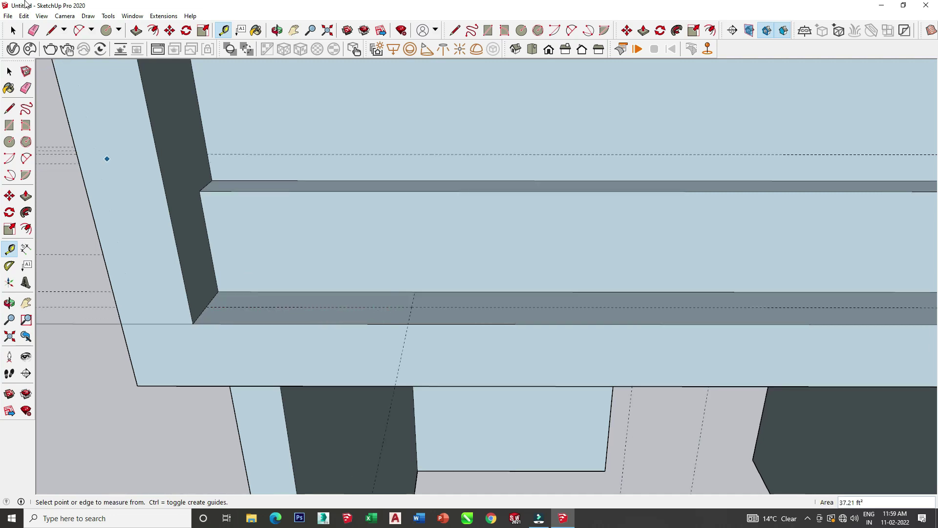
click(34, 30)
Step: Draw a rectangle across the ledge strip at its left end
click(9, 125)
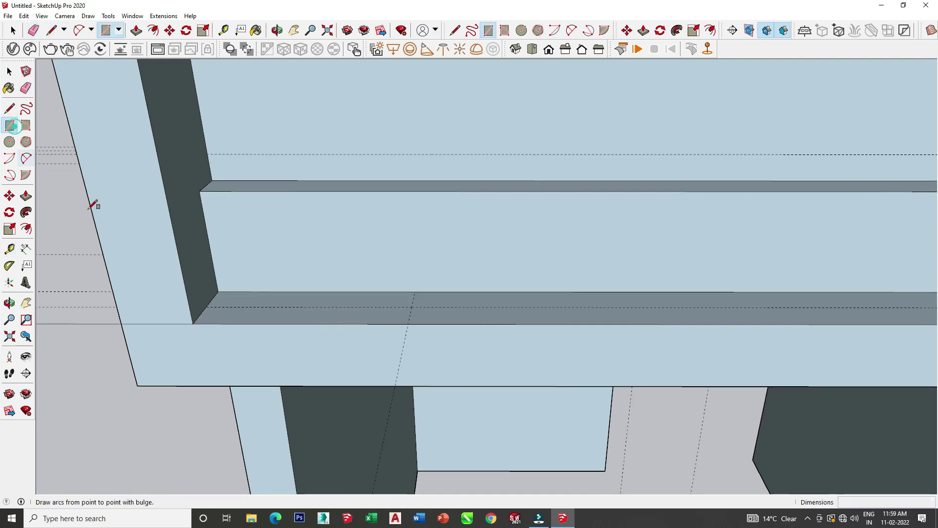
click(205, 307)
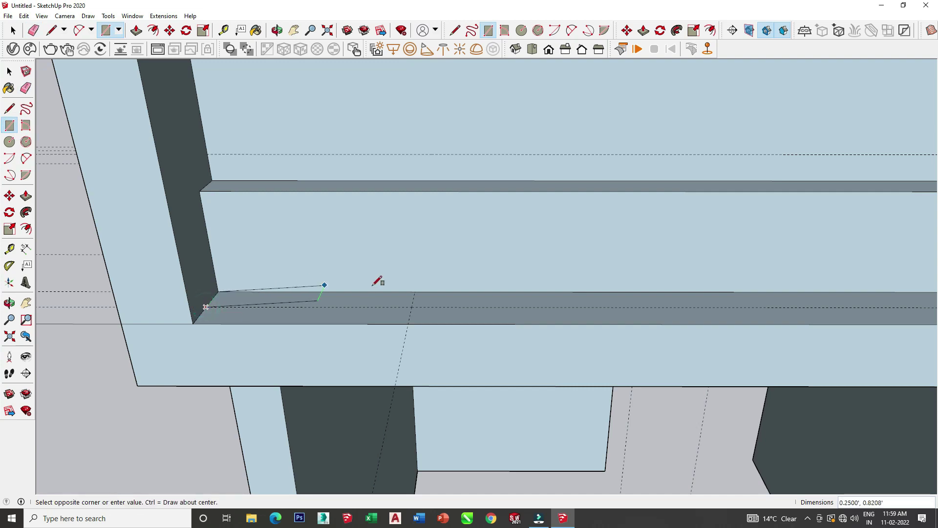
click(415, 292)
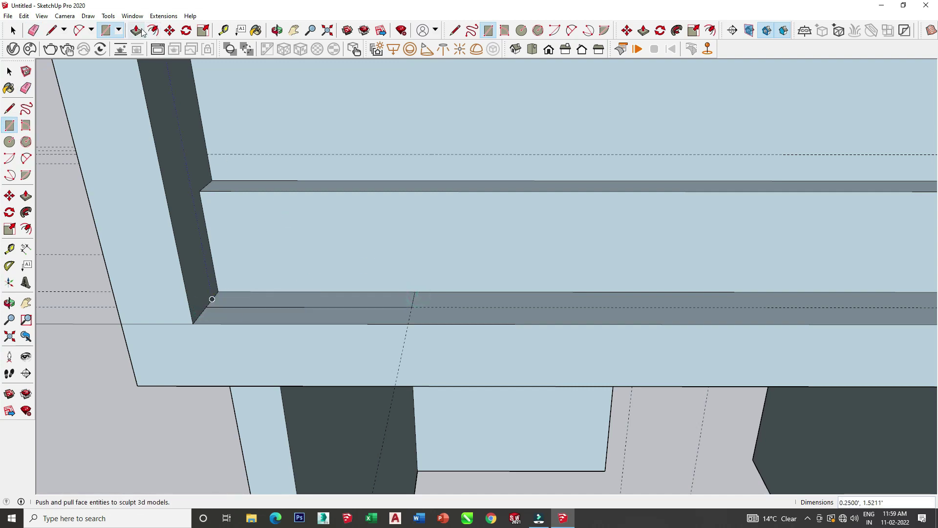
click(137, 30)
scroll(300, 309, down, 3)
scroll(268, 339, down, 3)
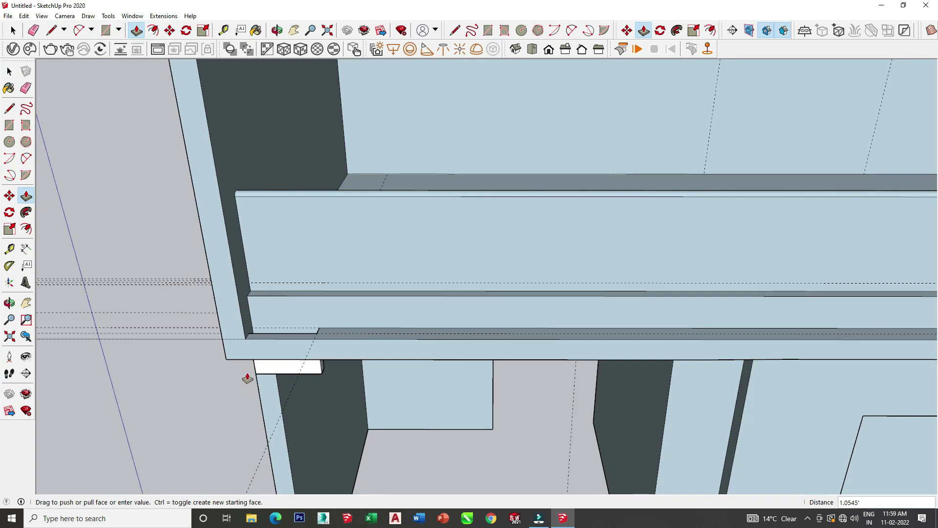
scroll(245, 377, down, 3)
key(Escape)
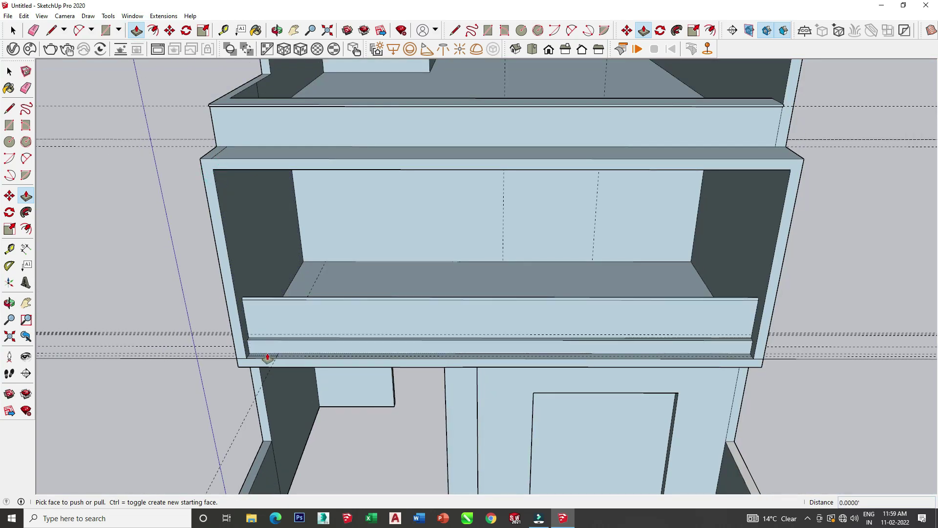
Step: Push the strip back 0.8' and pull it up about 9.2' into a post
click(266, 353)
click(253, 224)
scroll(268, 347, up, 2)
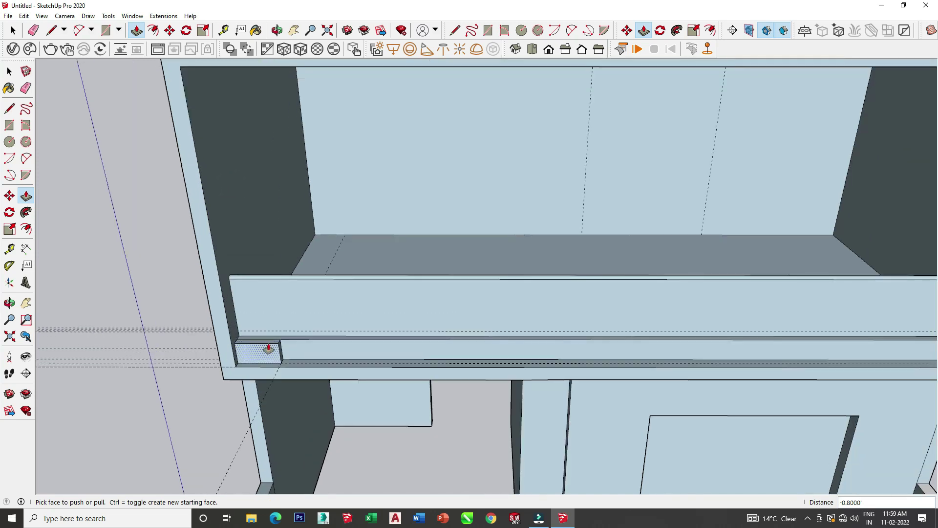
click(269, 348)
scroll(249, 308, down, 3)
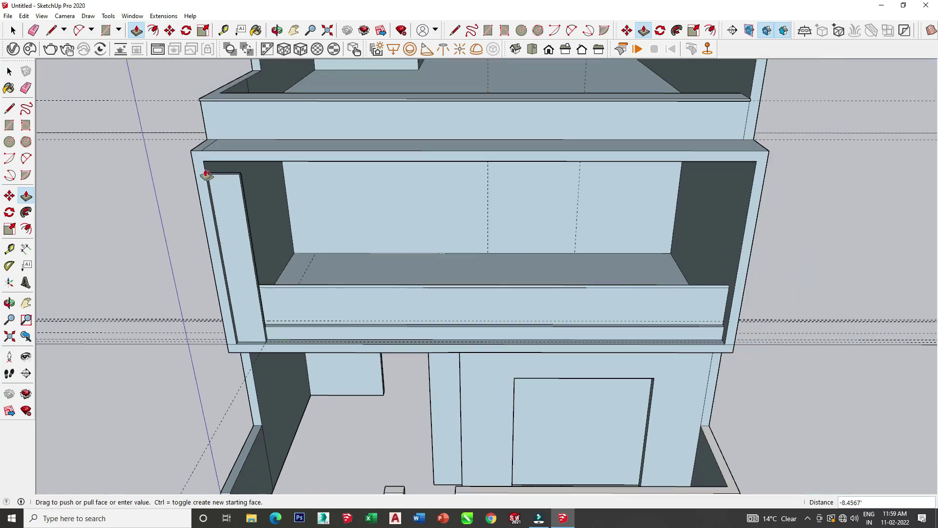
click(202, 166)
click(33, 30)
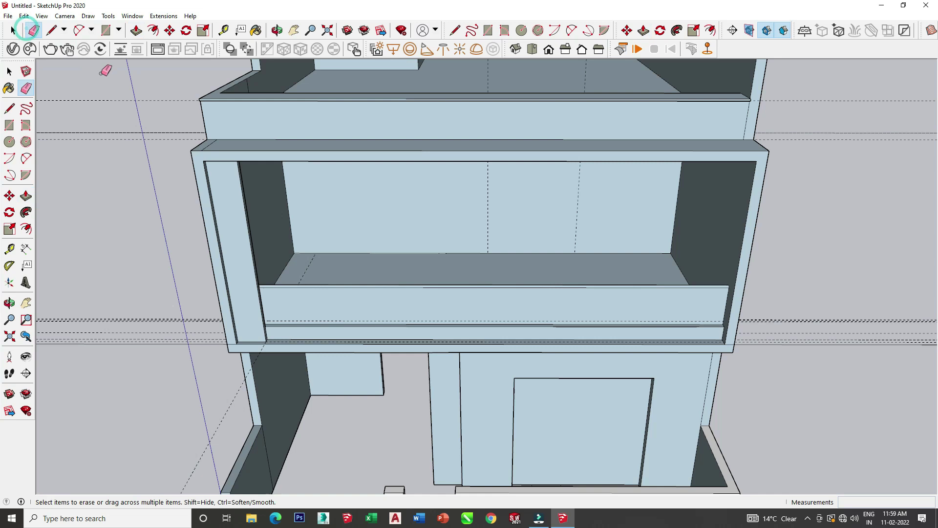
scroll(230, 269, down, 3)
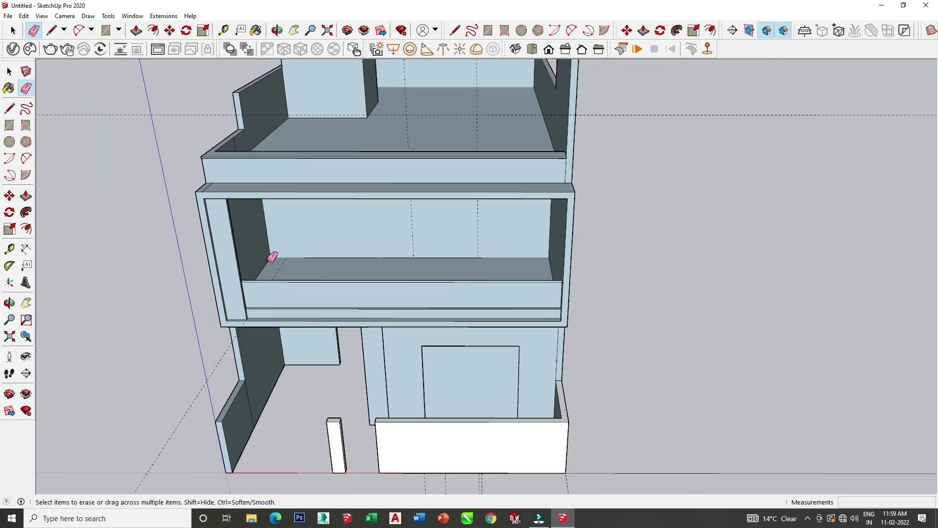
scroll(349, 206, down, 3)
scroll(337, 223, down, 2)
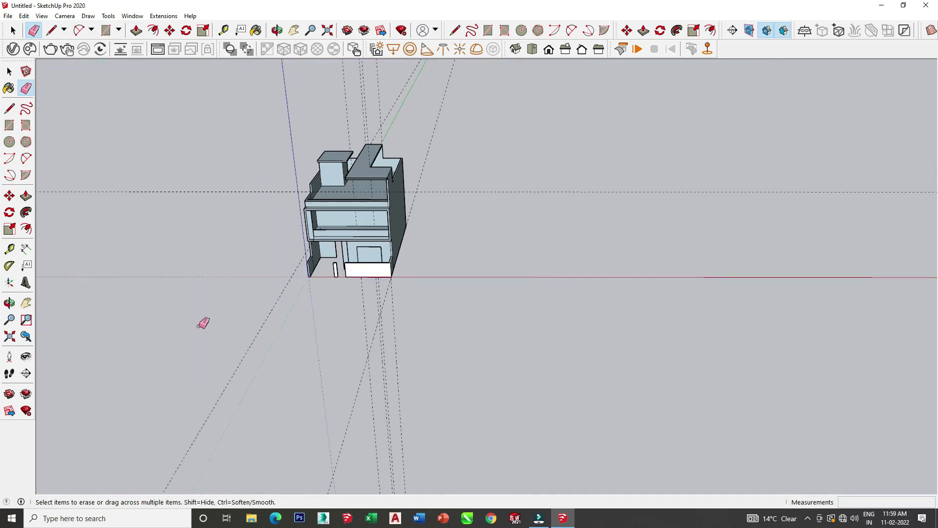
click(201, 319)
scroll(314, 176, up, 2)
scroll(352, 248, up, 3)
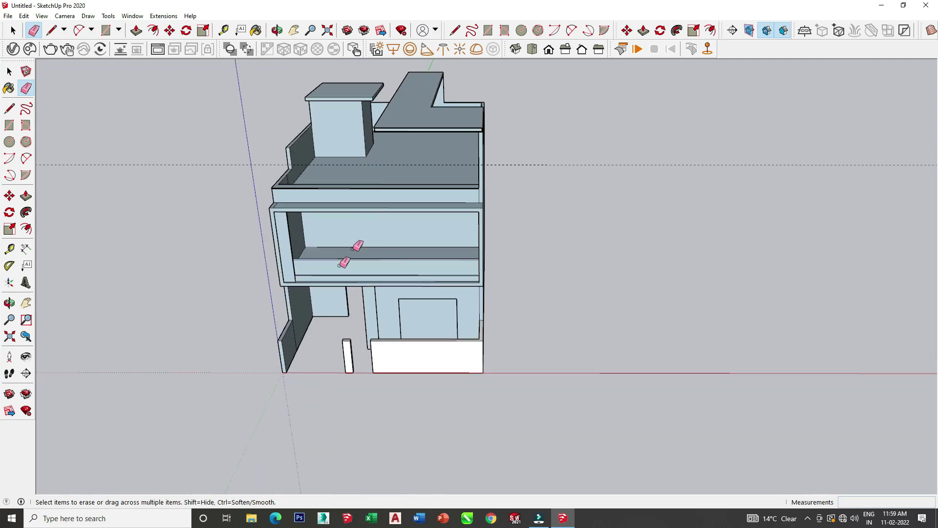
scroll(310, 268, up, 3)
scroll(218, 275, up, 2)
scroll(218, 274, down, 3)
key(o)
mouse_move(248, 245)
mouse_down()
mouse_move(398, 223)
mouse_move(303, 244)
mouse_up()
middle_drag(303, 244, 323, 231)
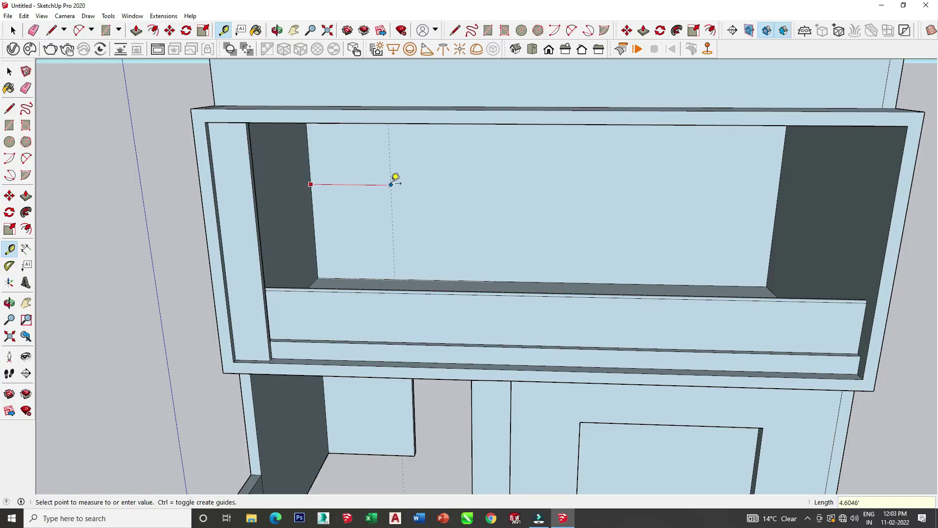
Step: Place vertical guides 8 feet along the back wall and another 6 feet further
text(8)
key(Return)
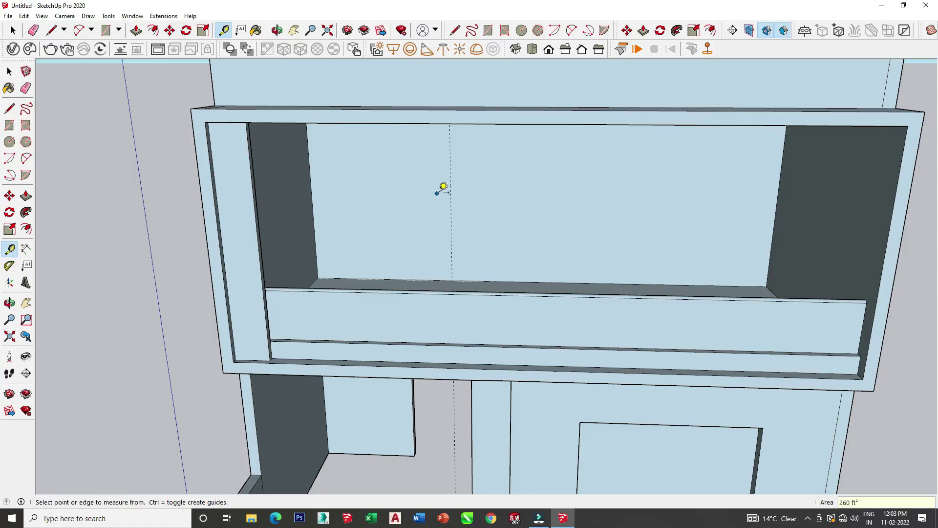
click(450, 191)
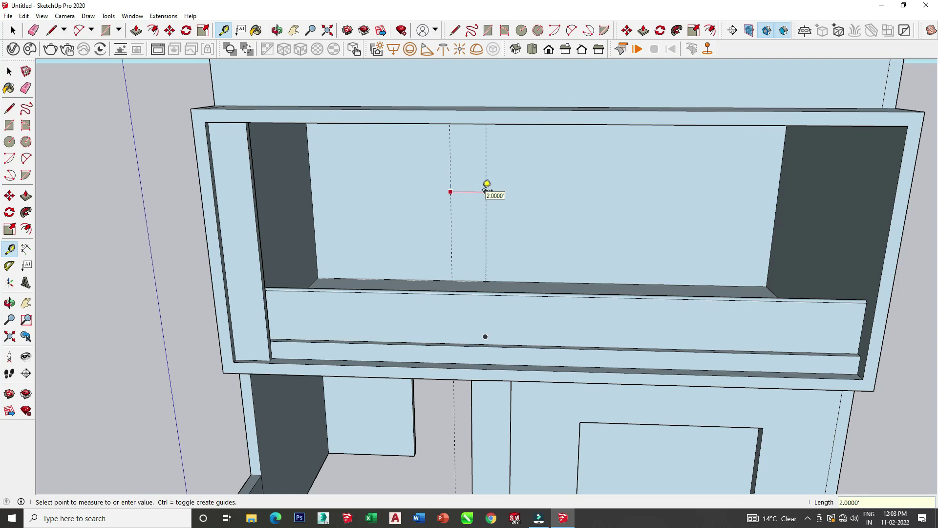
key(Return)
click(512, 194)
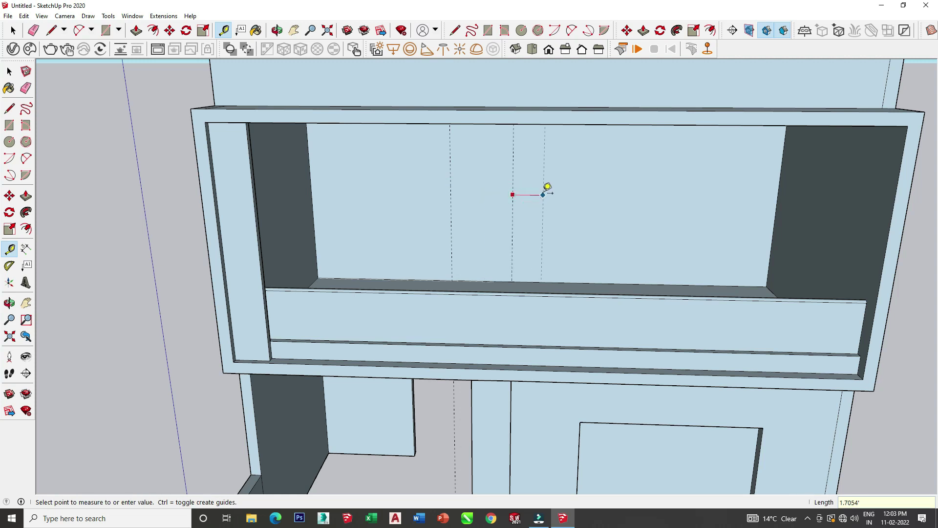
key(Return)
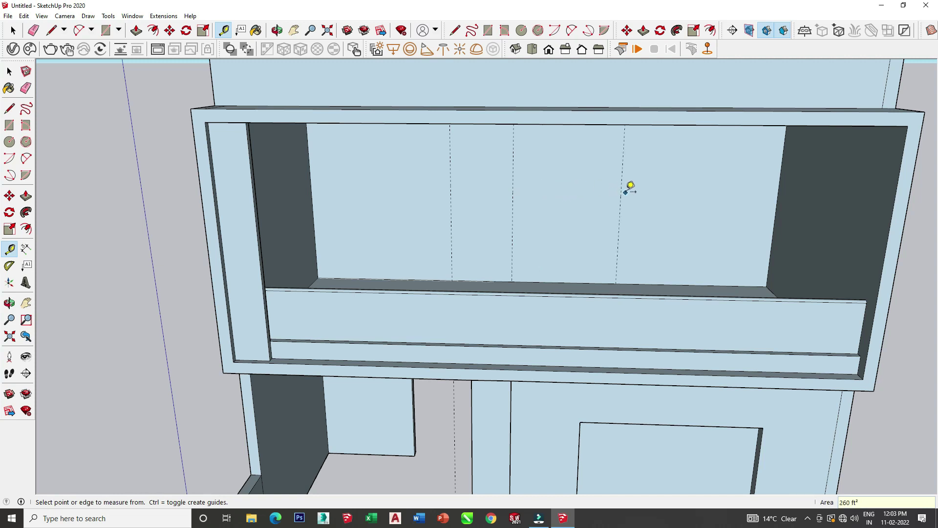
click(625, 192)
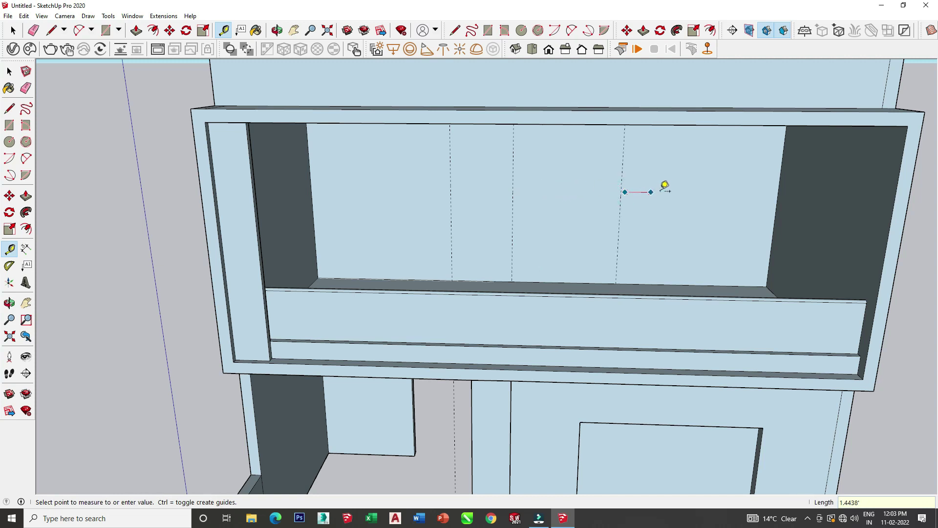
key(Escape)
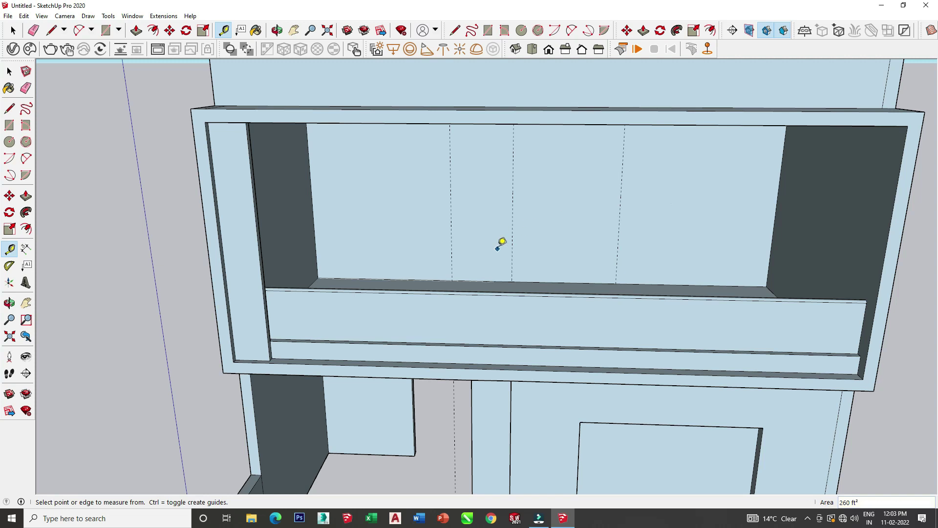
Step: Add vertical guides at 2 and 3.5 feet, plus a horizontal guide for window tops
click(513, 209)
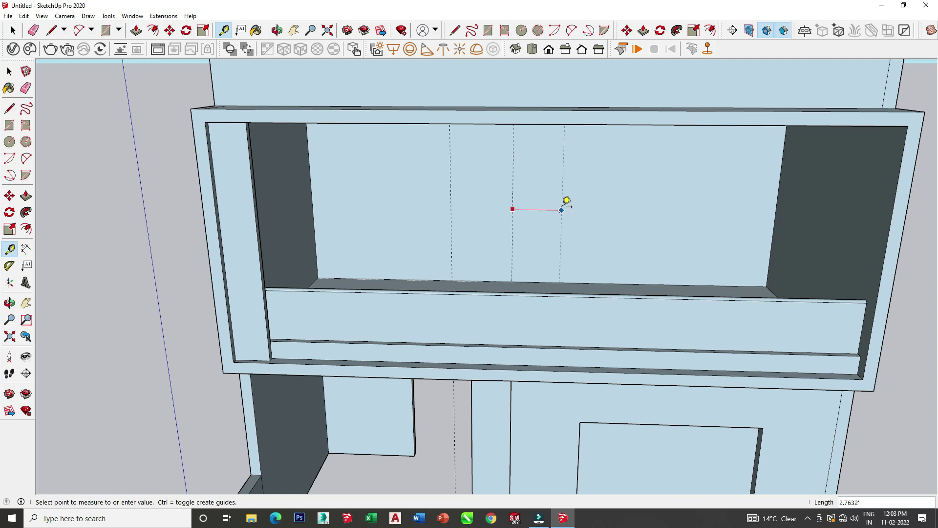
key(Return)
click(548, 208)
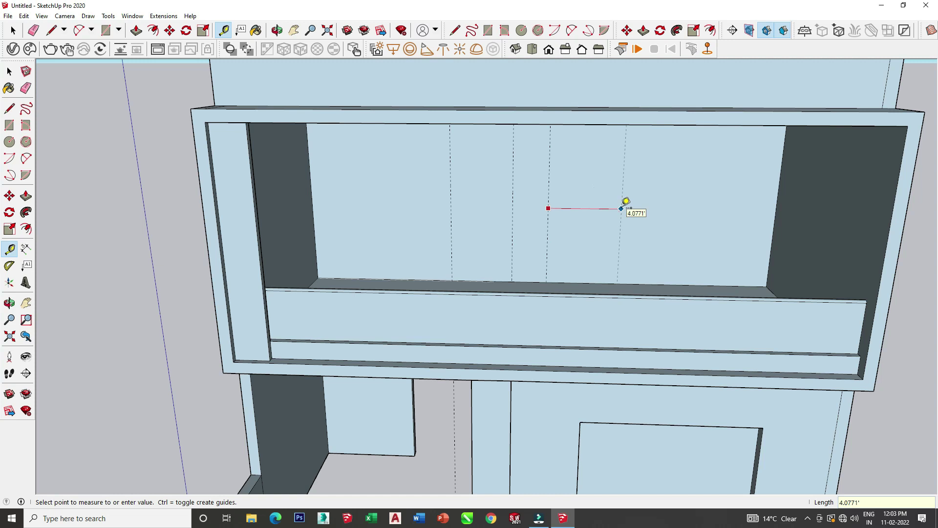
key(Return)
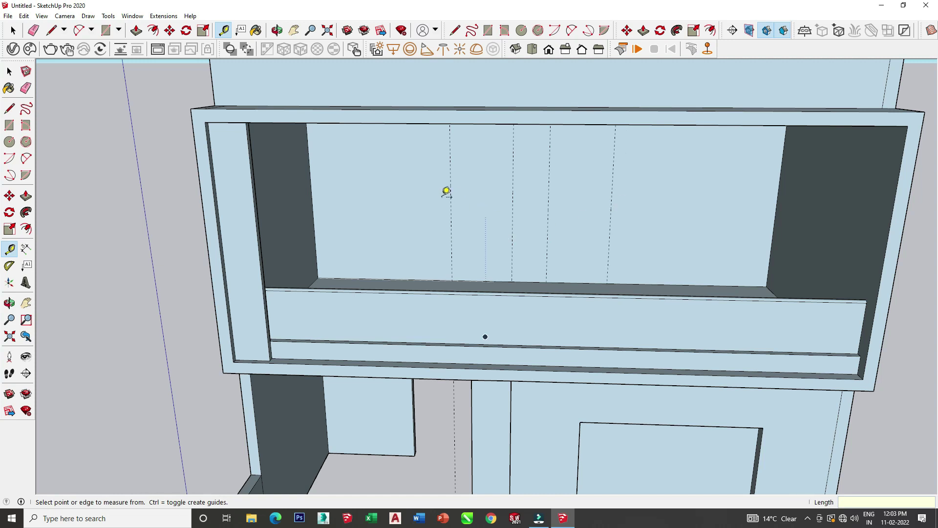
middle_drag(369, 188, 431, 247)
click(409, 277)
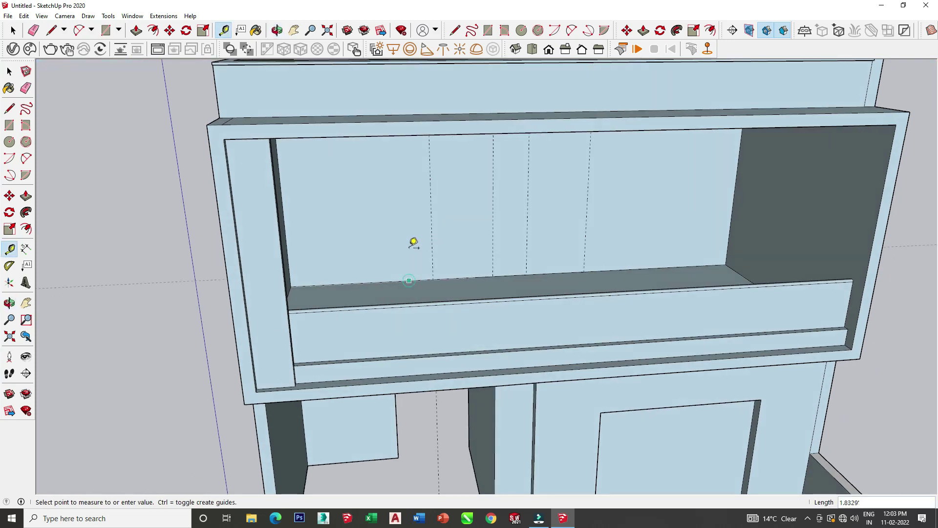
text(8)
key(Return)
middle_drag(418, 175, 383, 136)
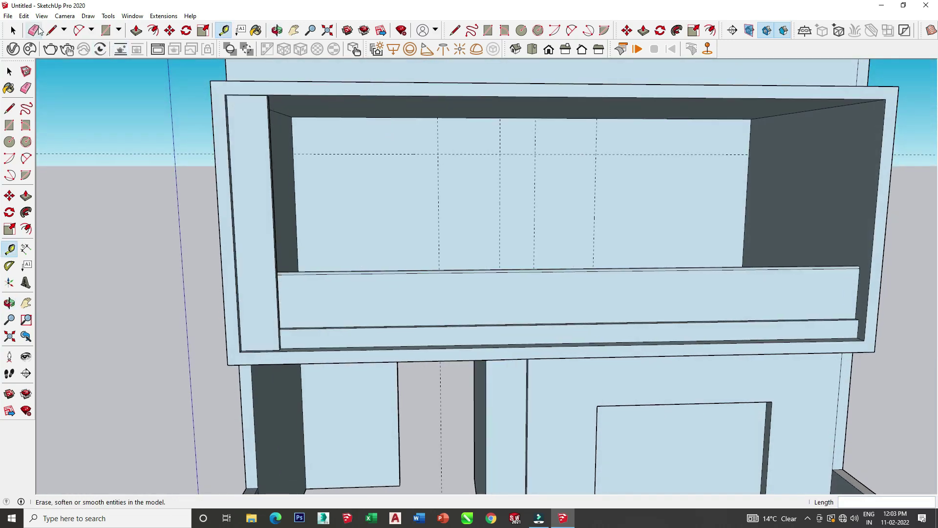
Step: Draw two tall rectangles from the guide crossings down to the sill
click(106, 30)
scroll(308, 128, up, 3)
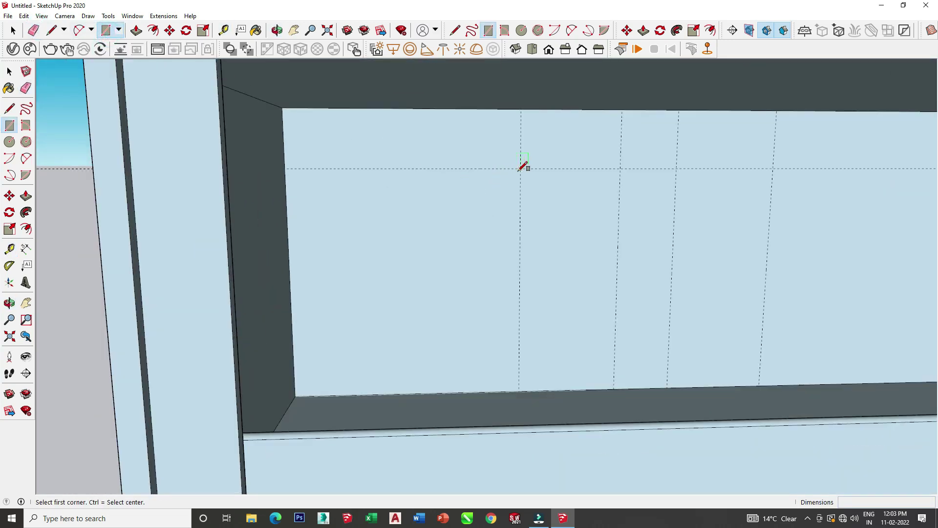
click(521, 169)
click(615, 385)
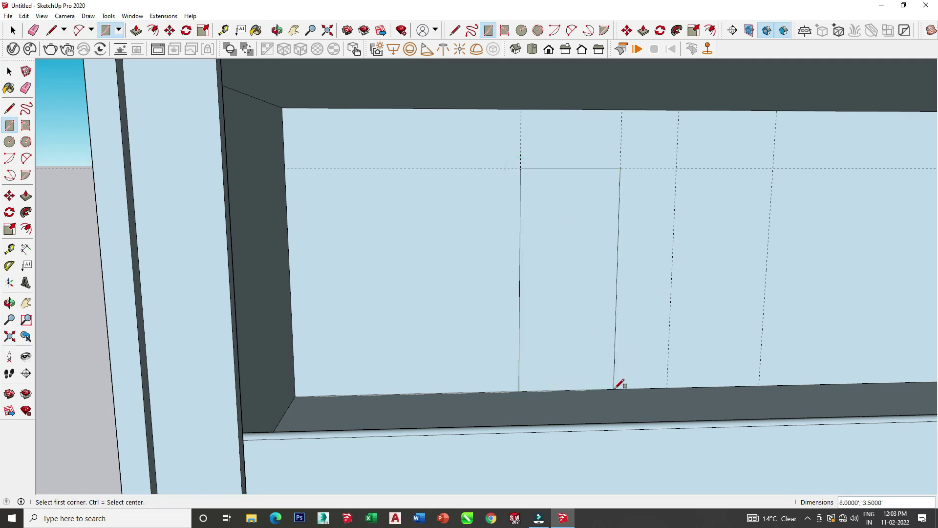
click(677, 168)
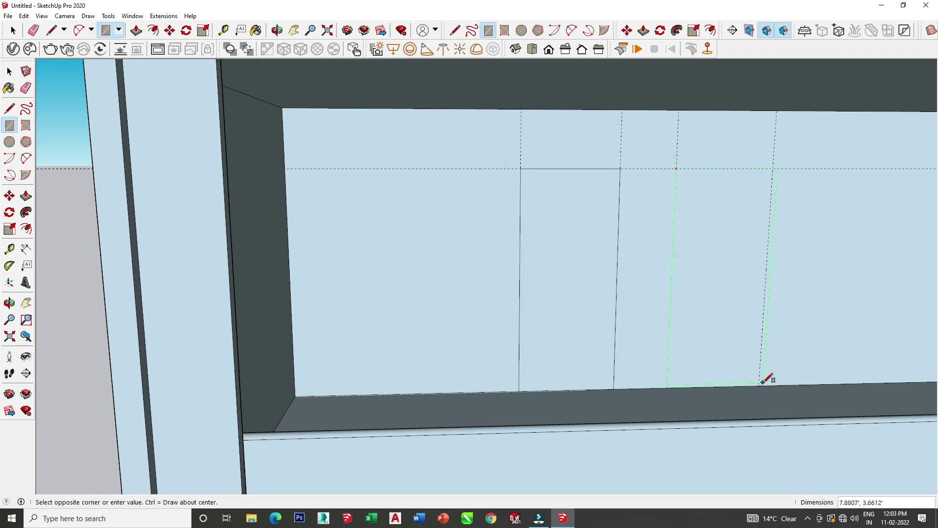
click(759, 385)
Step: Delete the left window rectangle's face and zoom back out around the room
click(14, 30)
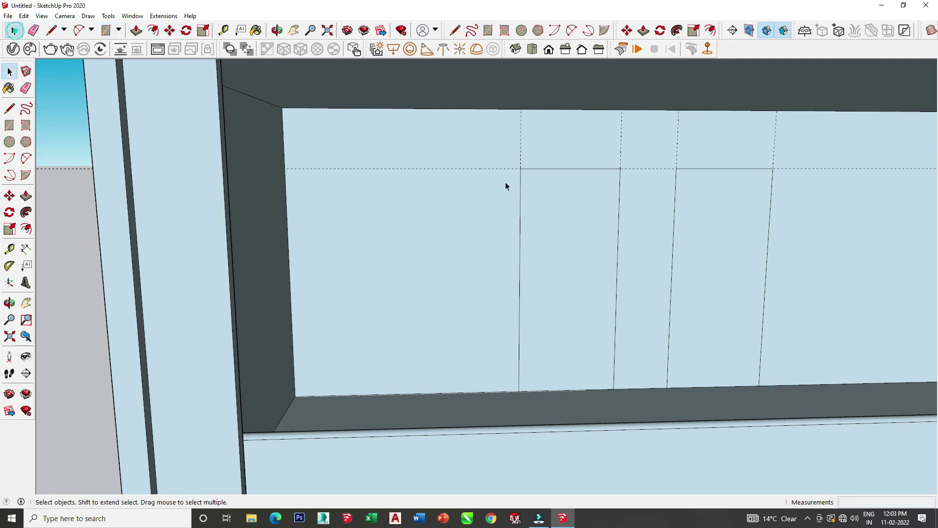
click(546, 198)
key(Delete)
mouse_move(693, 234)
middle_down()
mouse_move(655, 224)
mouse_move(432, 227)
mouse_move(580, 228)
mouse_move(439, 313)
mouse_move(361, 342)
mouse_move(360, 356)
middle_up()
scroll(432, 228, down, 5)
scroll(504, 253, down, 3)
scroll(471, 185, down, 5)
scroll(439, 220, down, 3)
scroll(376, 347, up, 3)
scroll(360, 356, down, 2)
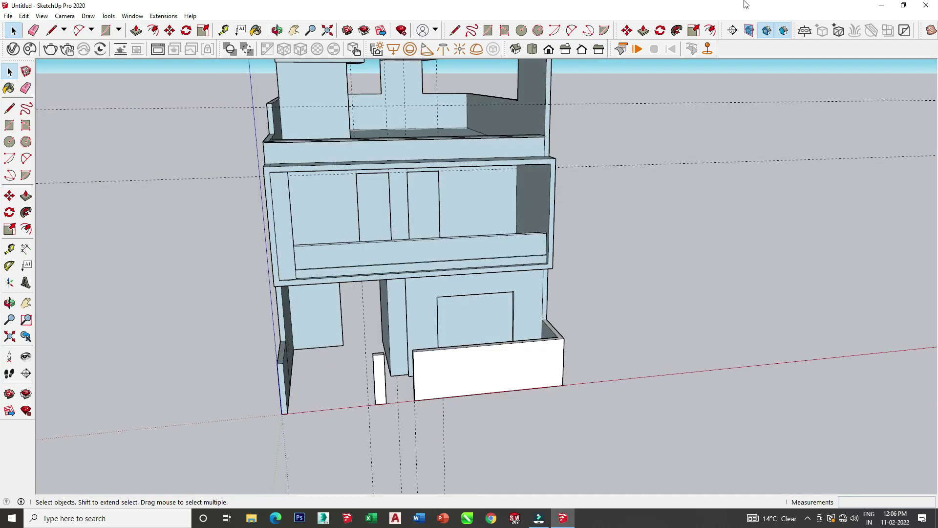
Step: Orbit to the middle floor and place a guide 2' above the sill
middle_drag(523, 220, 495, 193)
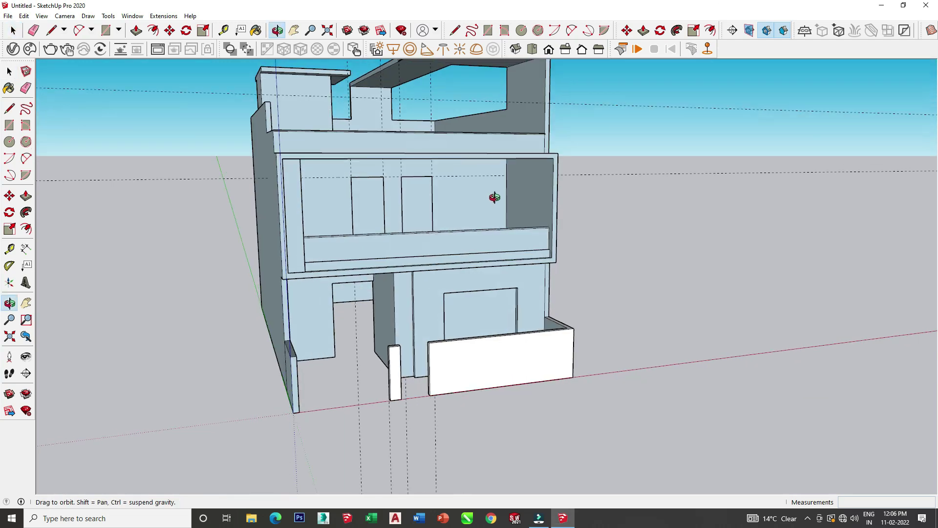
scroll(455, 191, up, 2)
scroll(455, 190, up, 2)
scroll(432, 226, up, 2)
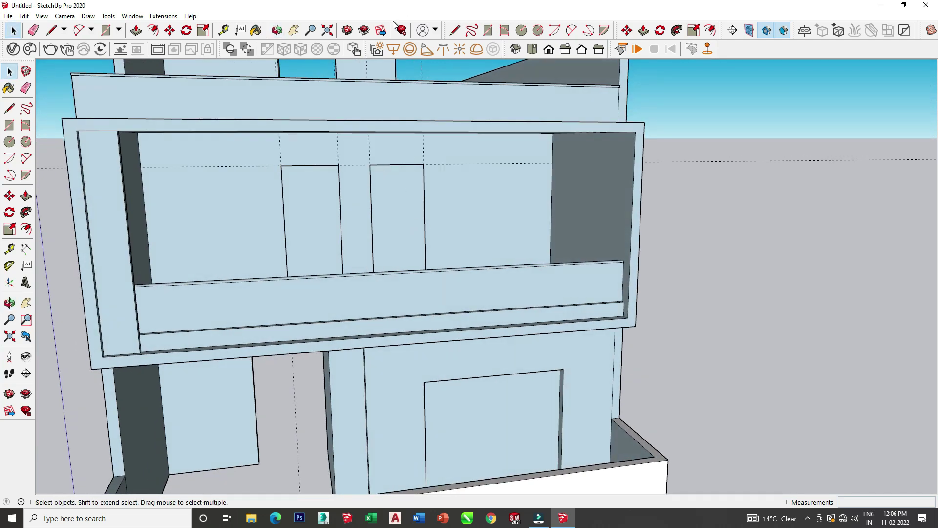
middle_drag(314, 106, 190, 225)
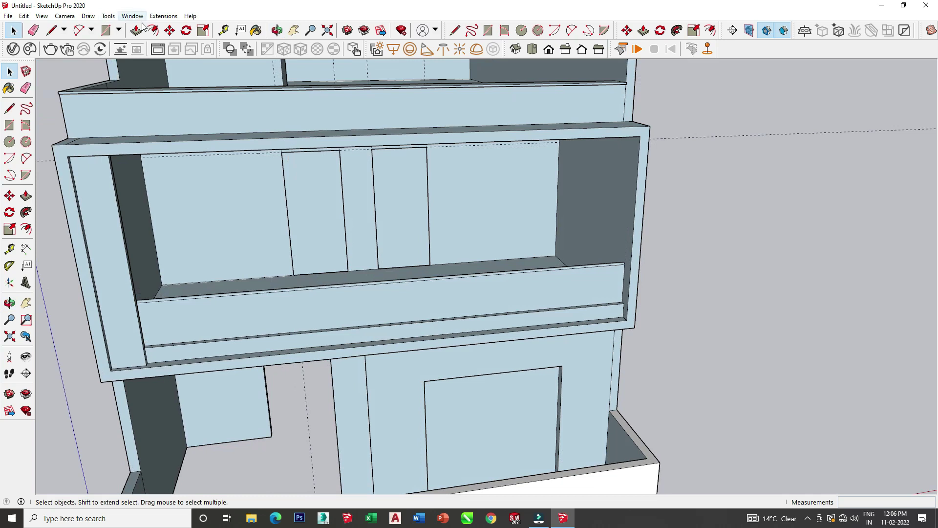
click(224, 30)
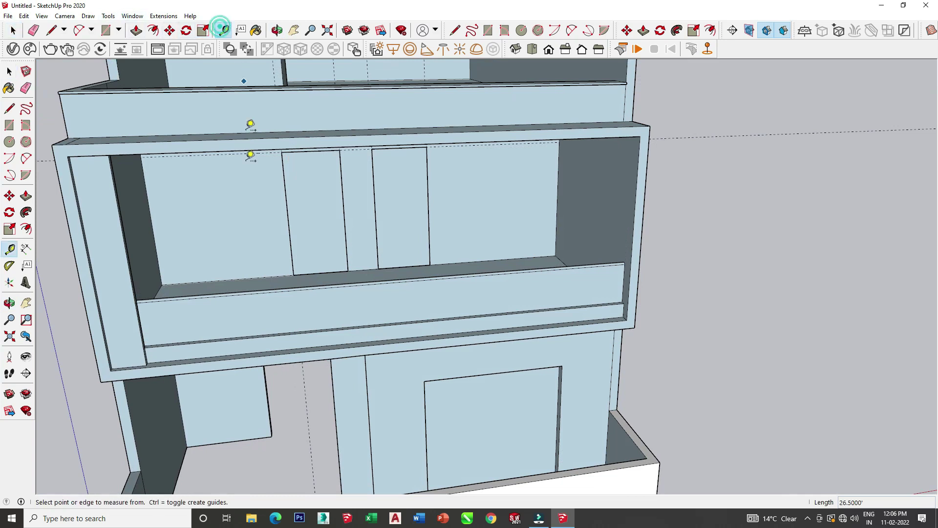
click(244, 277)
key(Return)
Step: Place vertical guides near the left end of the middle-floor wall
mouse_move(251, 230)
middle_down()
mouse_move(239, 193)
mouse_move(157, 187)
middle_up()
click(151, 194)
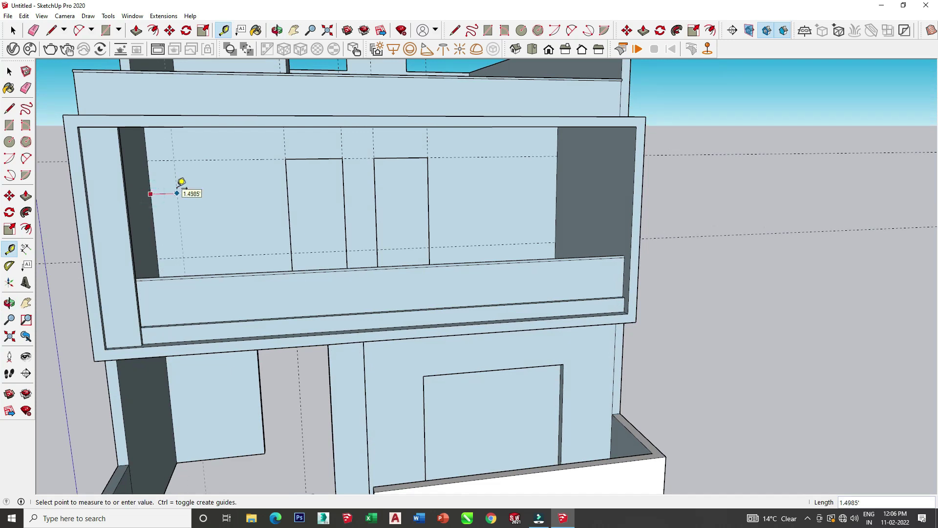
click(204, 195)
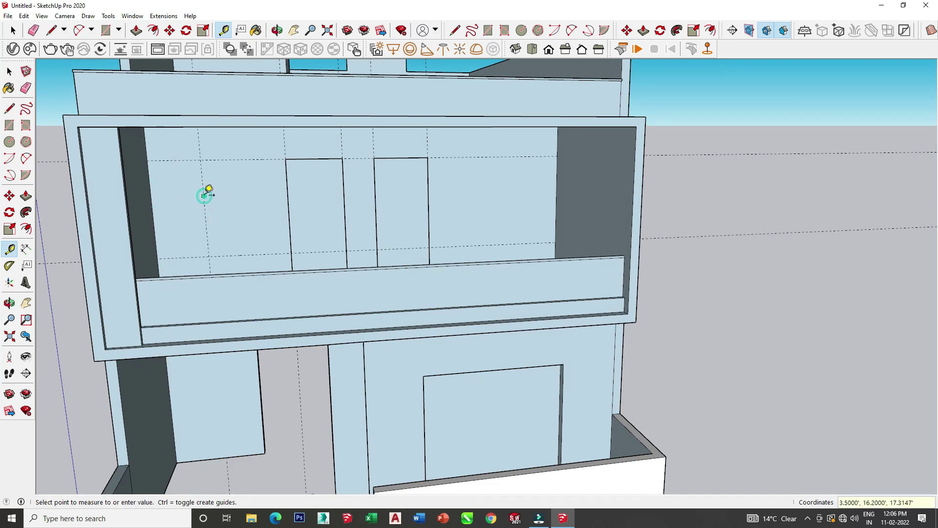
key(Escape)
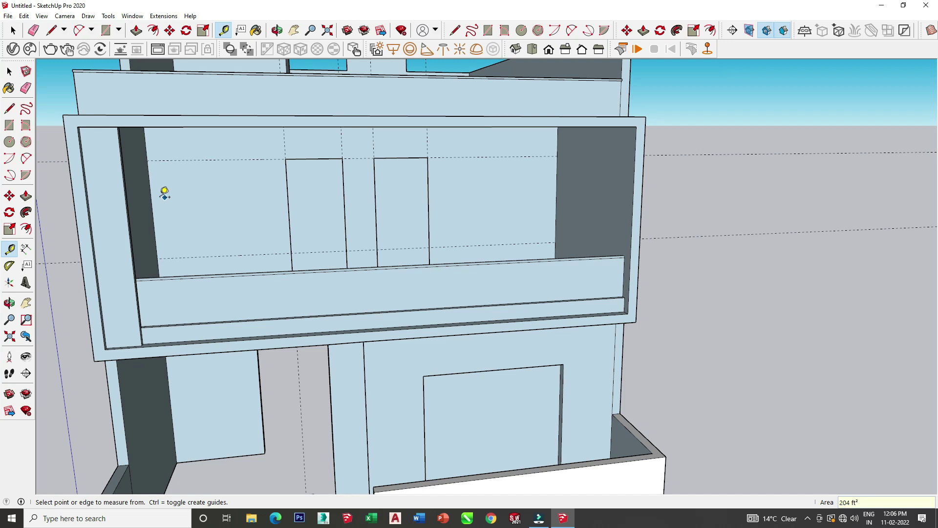
click(150, 196)
click(185, 192)
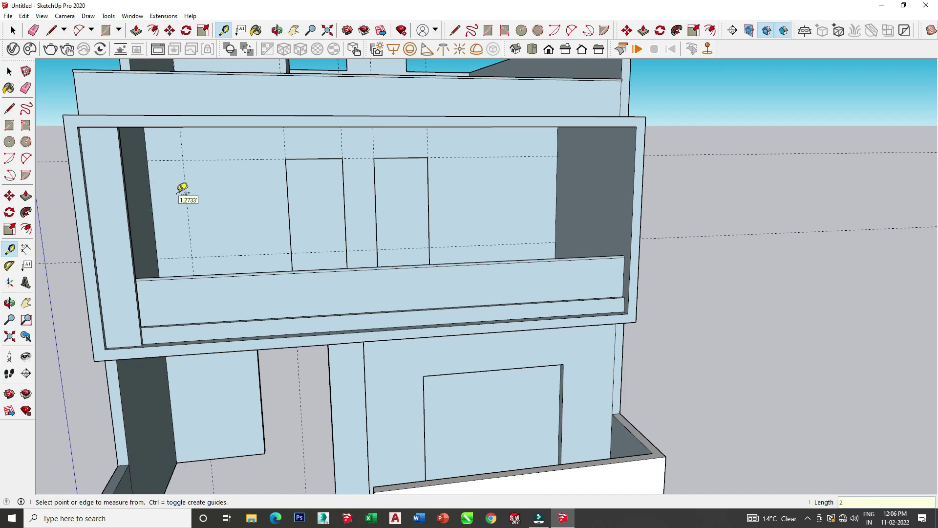
text(5)
Step: Place a guide 5' further along and draw the left window rectangle between the guides
key(Return)
click(106, 29)
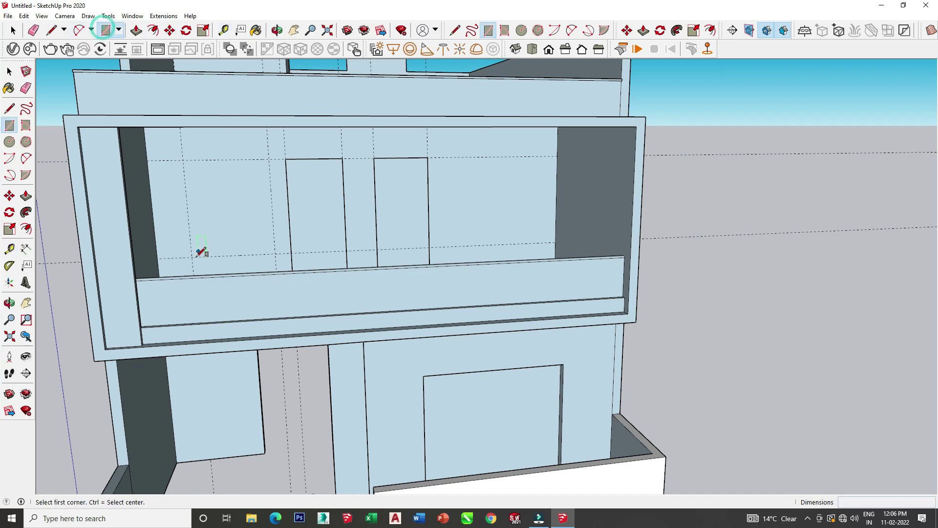
click(191, 257)
click(271, 160)
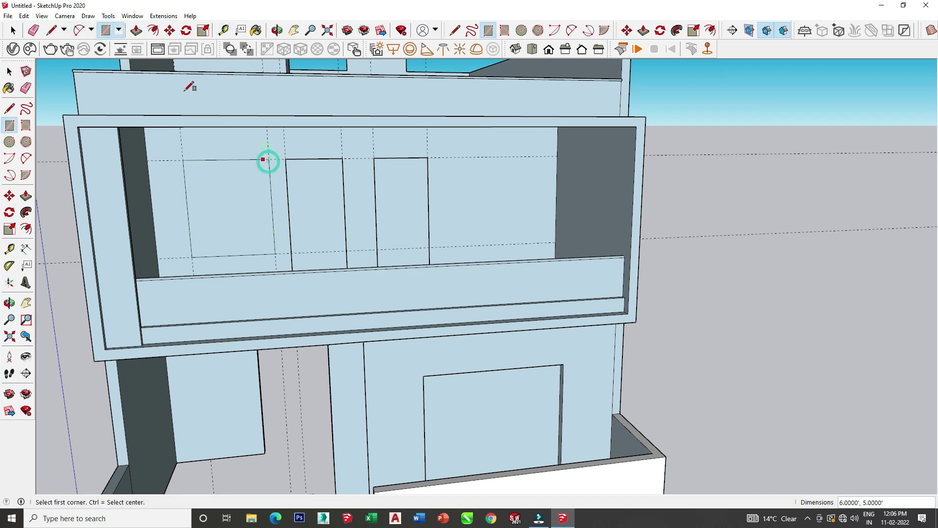
click(154, 29)
click(212, 177)
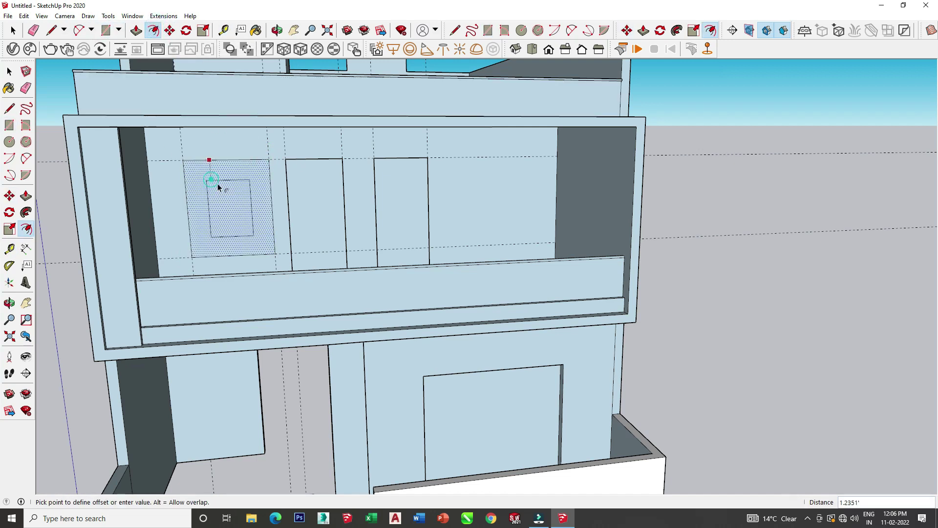
key(Return)
scroll(196, 170, up, 2)
scroll(203, 172, up, 2)
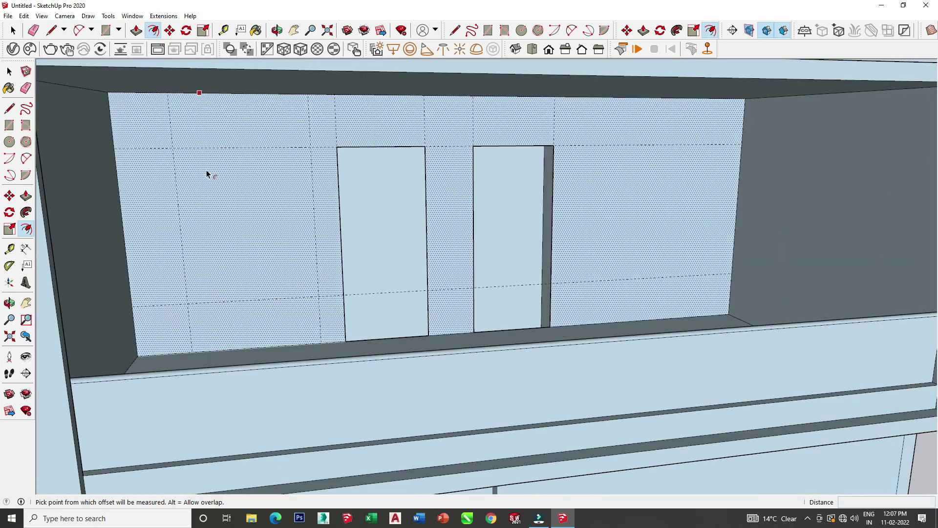
key(r)
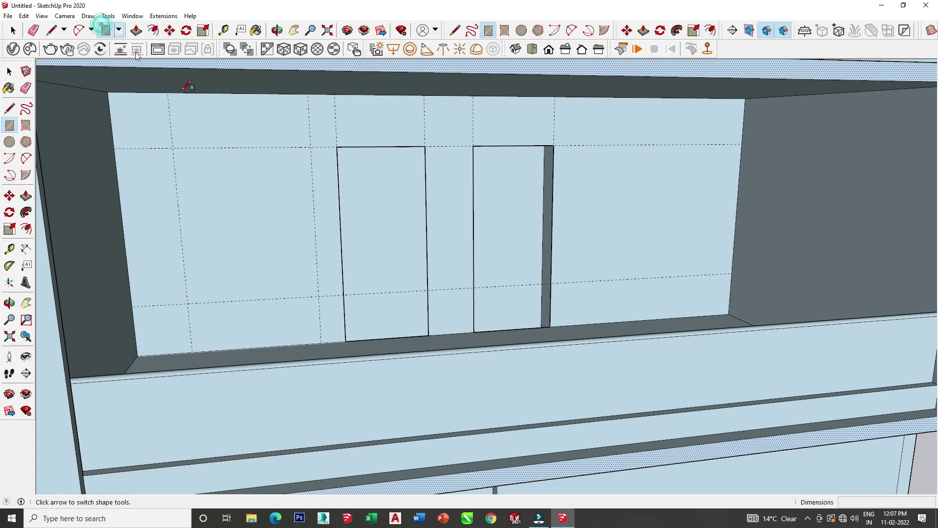
click(318, 295)
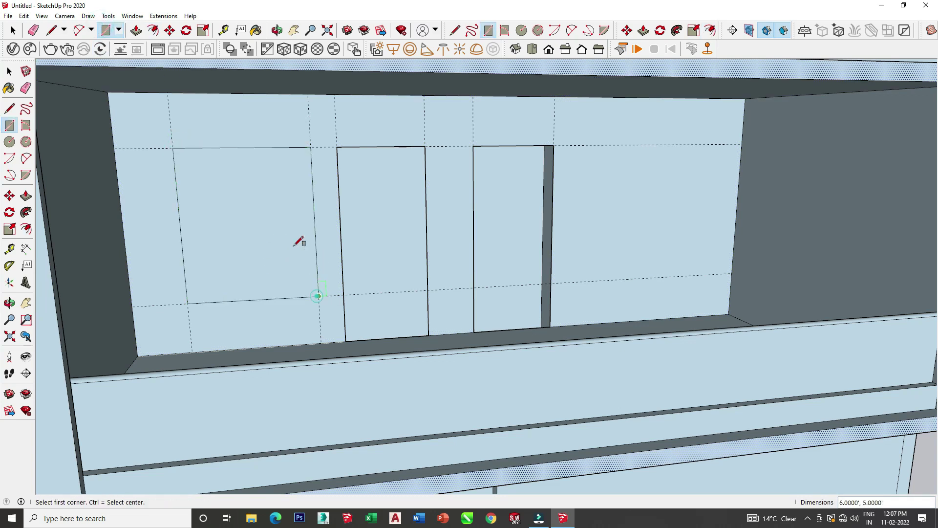
Step: Offset the window outline inward, 0.5 then 0.2, to form a thin frame
click(153, 31)
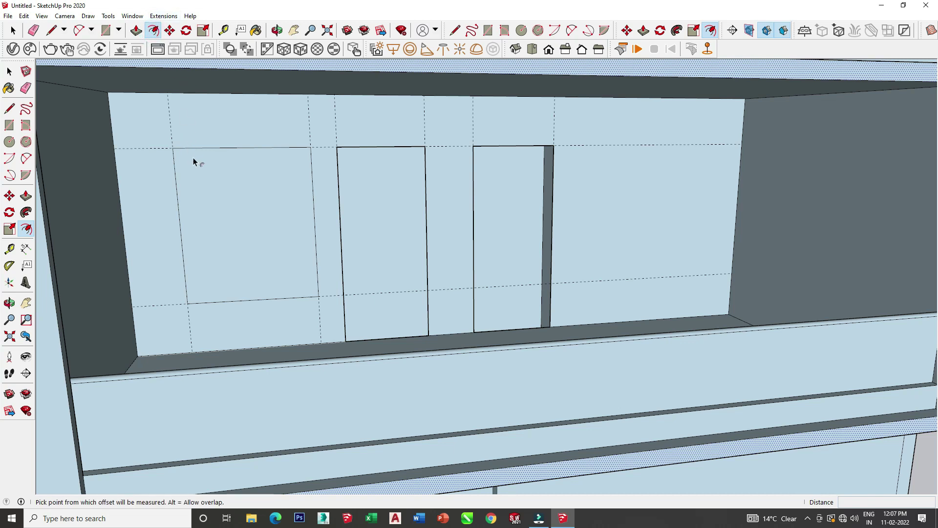
click(195, 162)
text(0.5)
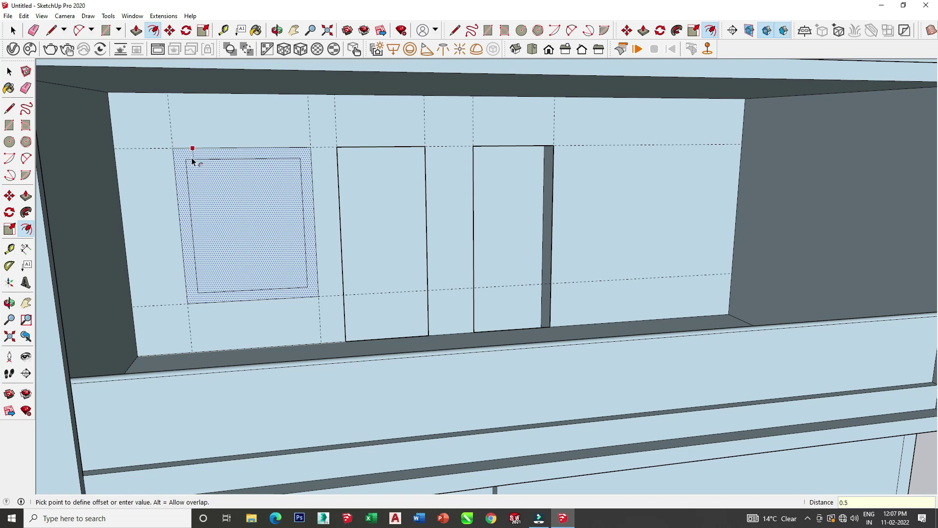
key(Return)
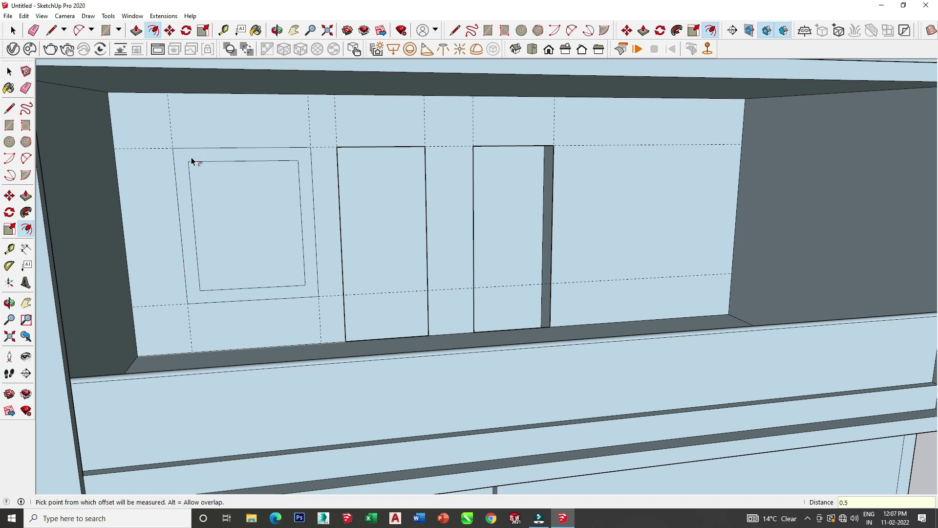
click(211, 169)
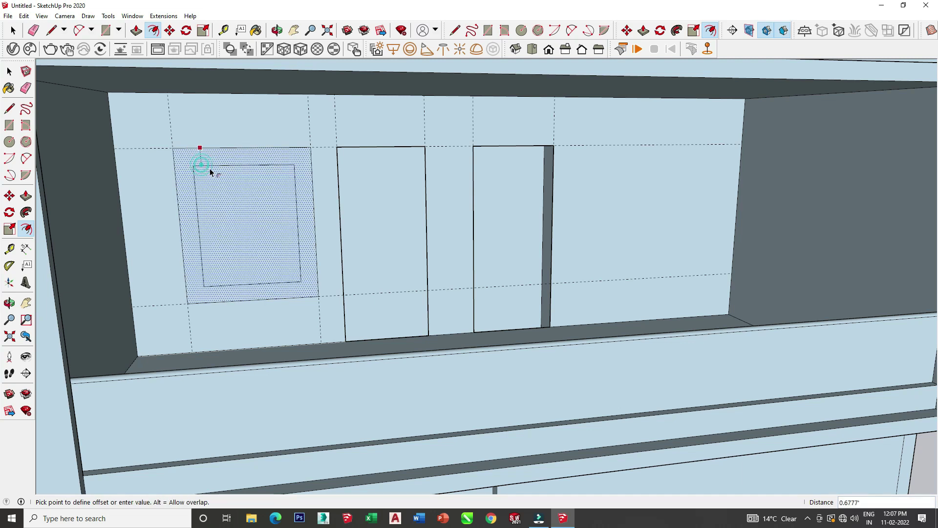
key(Return)
click(206, 151)
key(Escape)
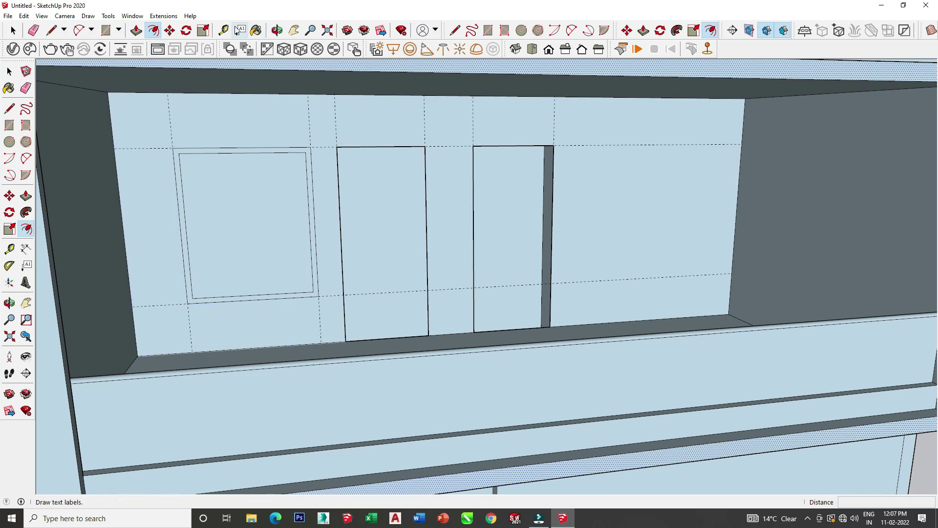
click(224, 31)
Step: Place a centre guide inside the window plus parallel guides 0.2 apart for the mullion
click(185, 218)
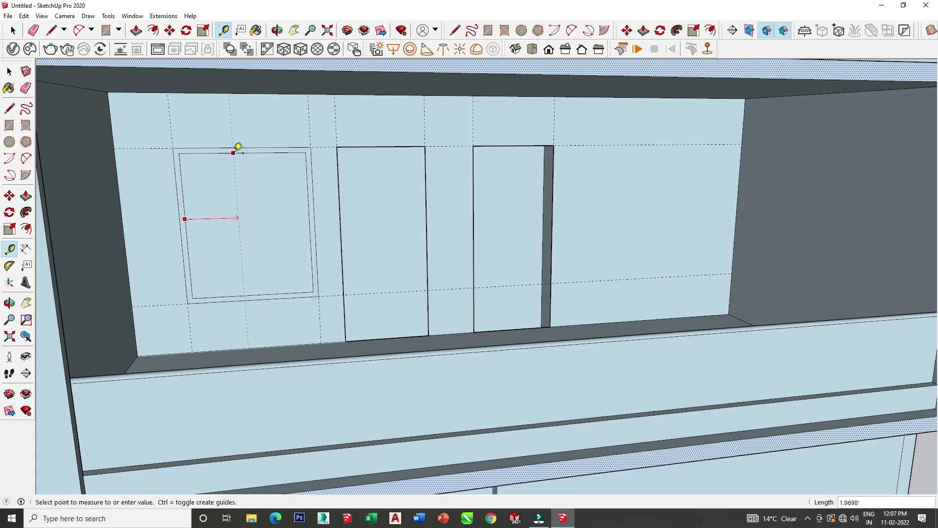
click(245, 149)
click(242, 165)
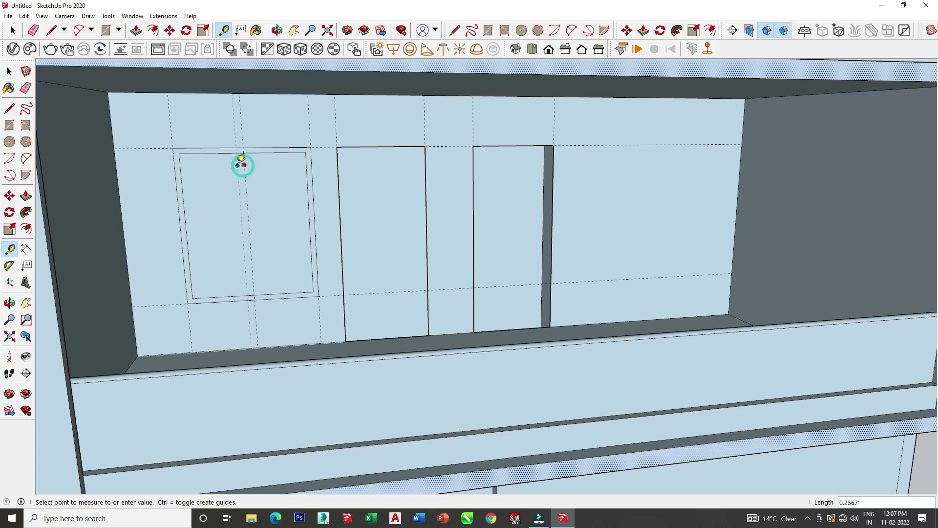
key(Return)
scroll(240, 159, up, 2)
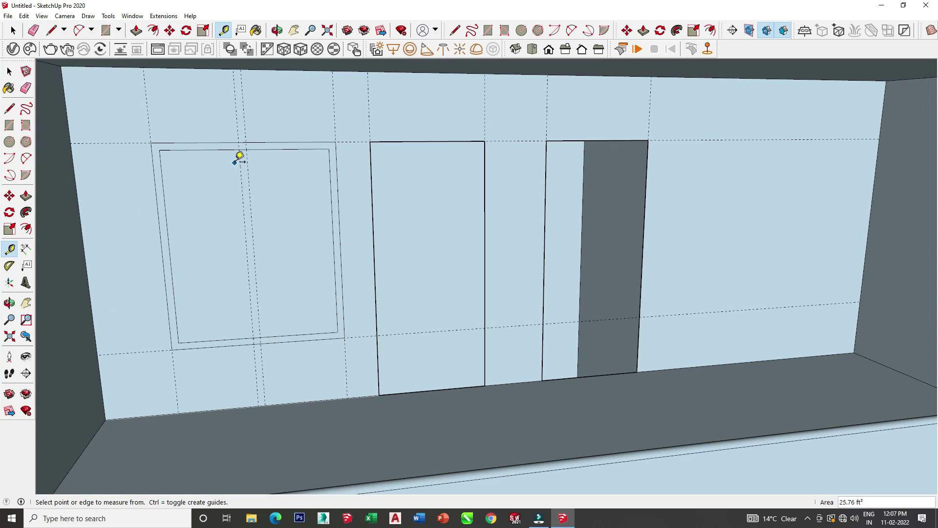
click(249, 166)
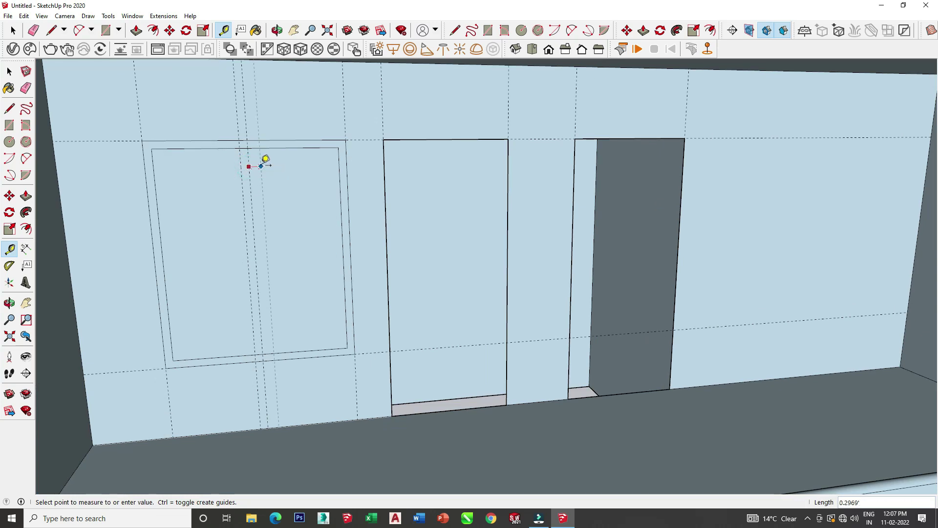
key(Return)
scroll(205, 127, up, 1)
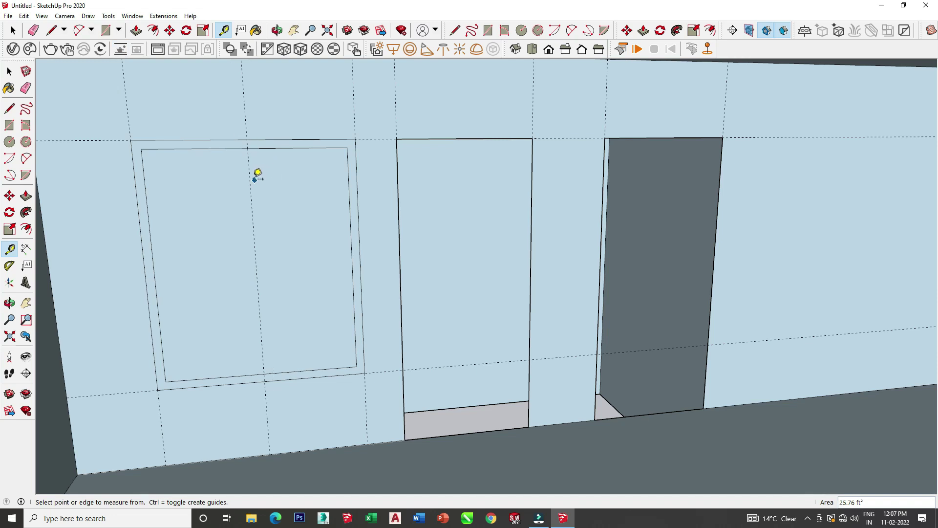
click(249, 178)
text(0.1)
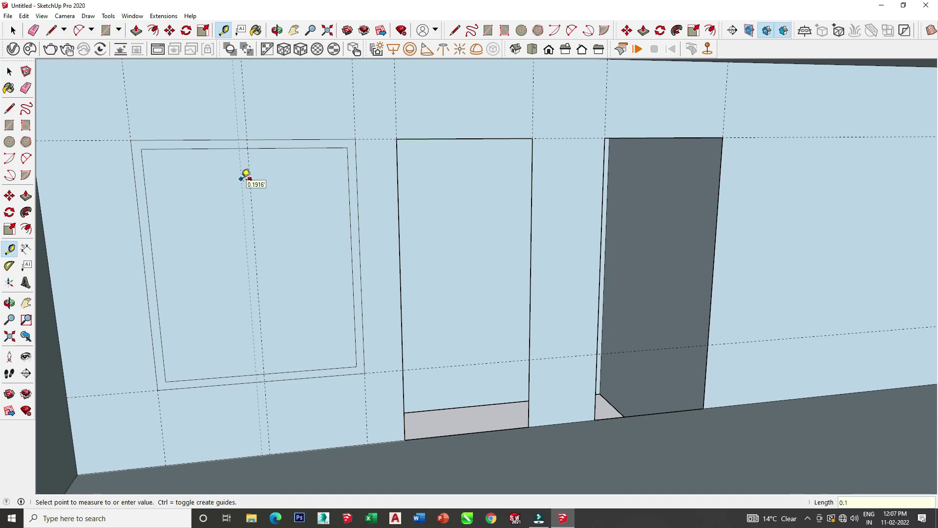
key(Escape)
click(250, 181)
text(0.)
key(Return)
Step: Draw the thin mullion rectangle from the frame's bottom edge to its top
click(105, 31)
scroll(278, 359, up, 2)
click(248, 388)
text(`)
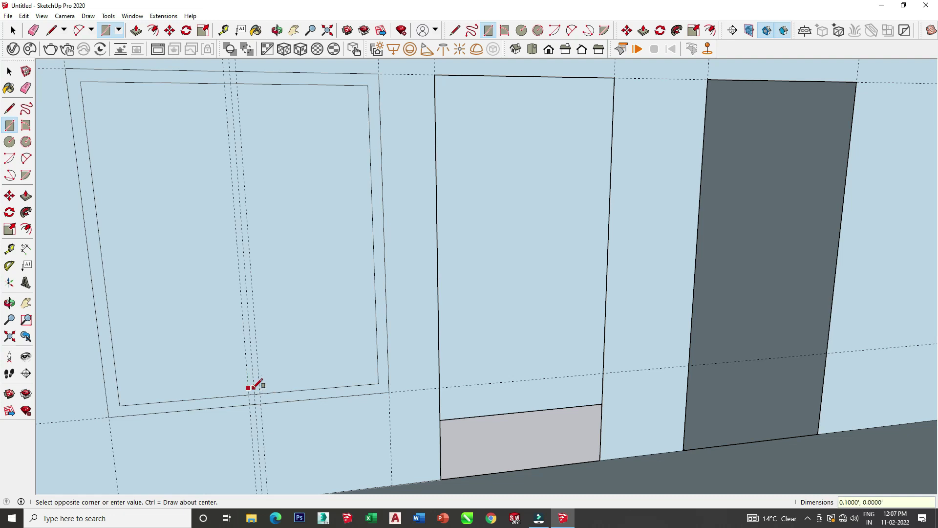
key(Escape)
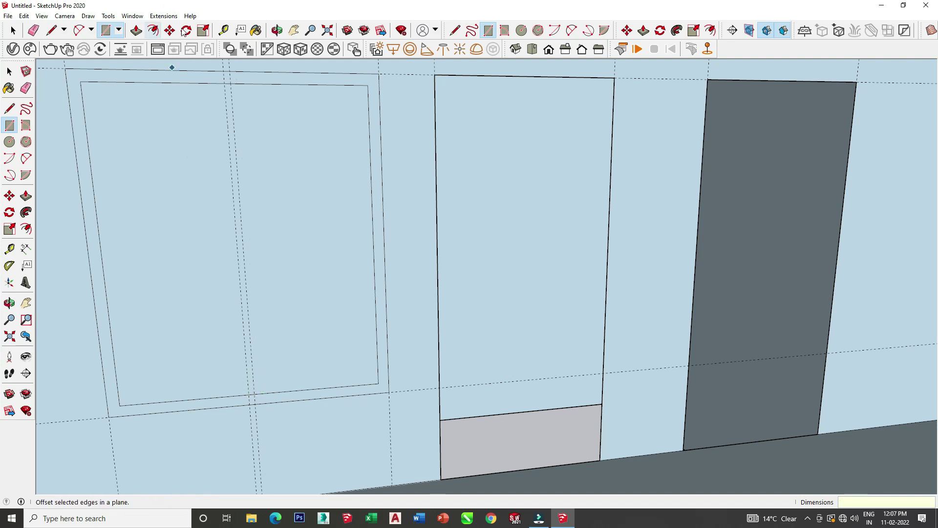
click(224, 30)
click(232, 103)
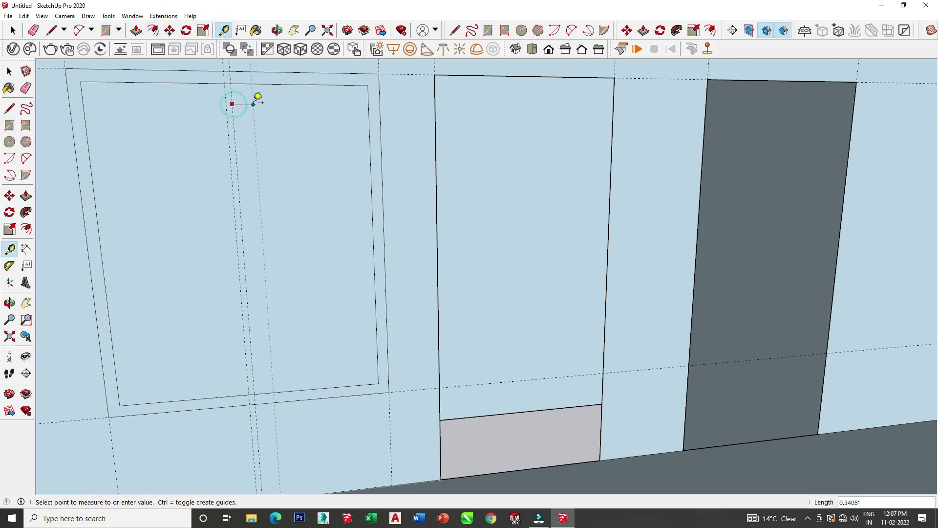
key(Escape)
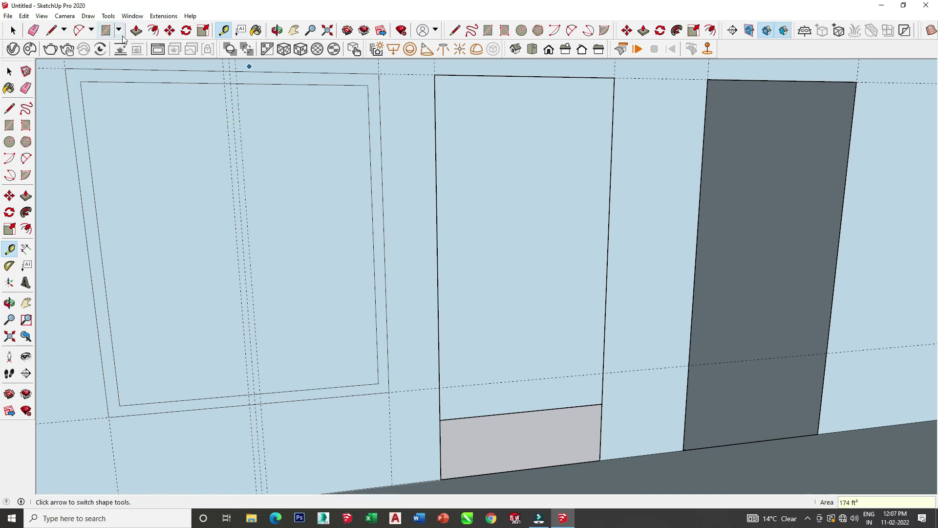
click(106, 31)
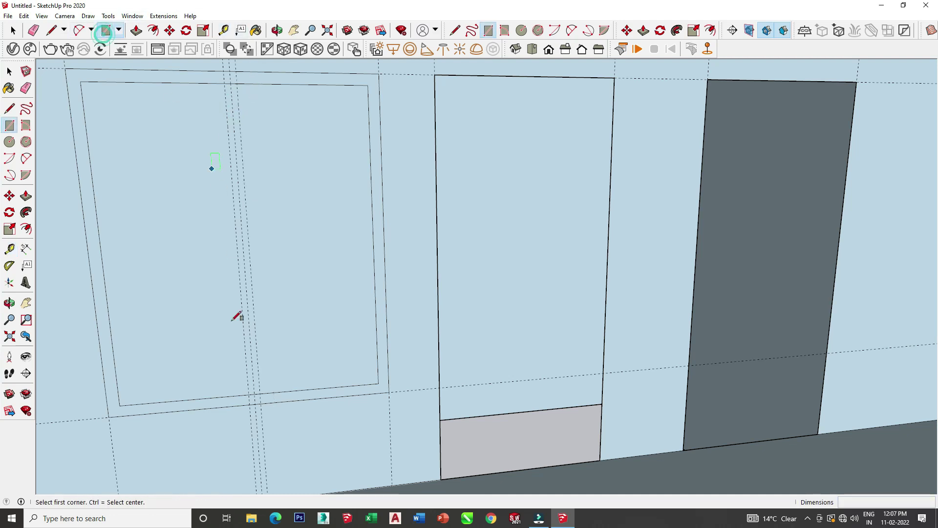
click(249, 394)
click(238, 83)
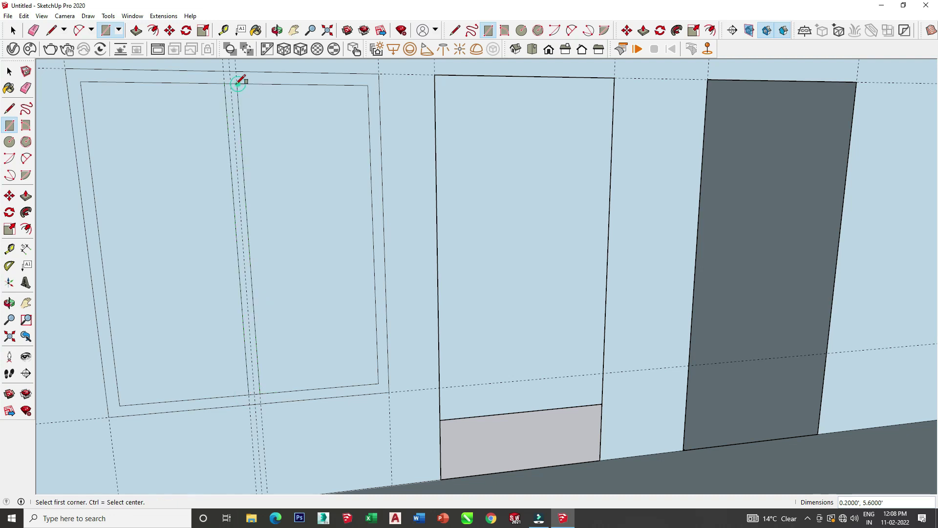
Step: Erase the leftover guides running through and below the window
key(e)
scroll(240, 77, up, 3)
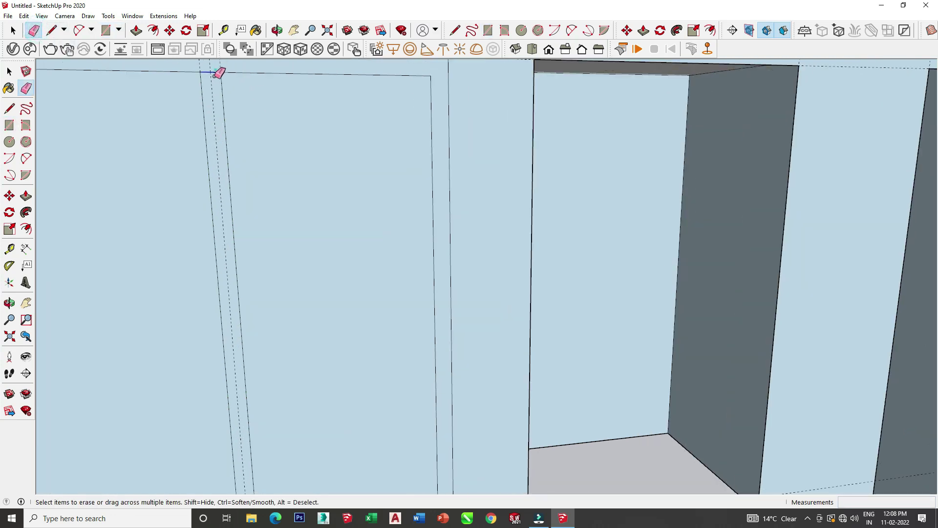
scroll(220, 88, down, 3)
scroll(233, 245, down, 2)
scroll(247, 318, up, 2)
click(234, 333)
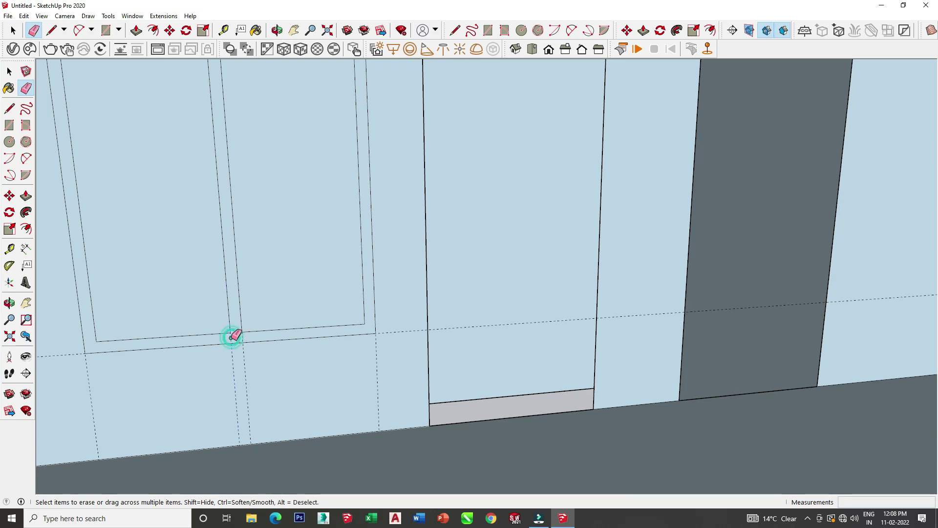
scroll(248, 330, down, 2)
click(338, 359)
scroll(134, 364, down, 2)
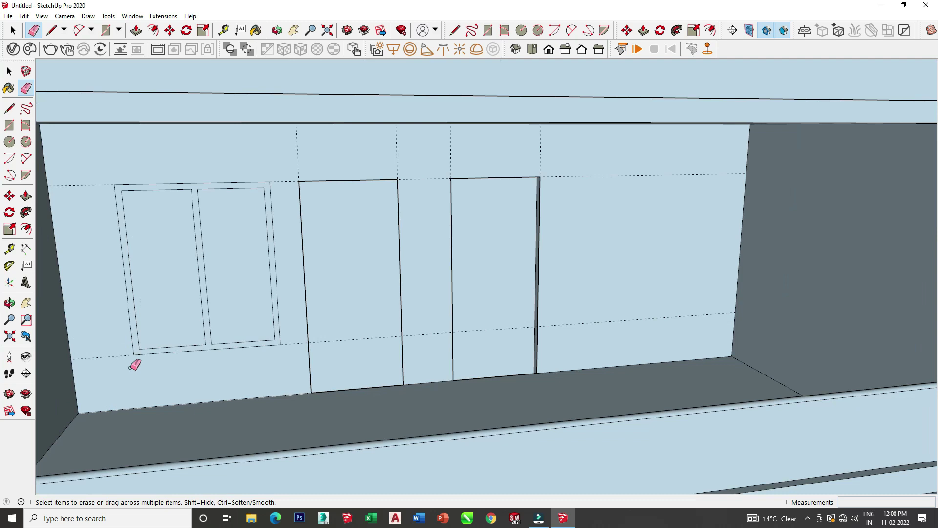
Step: Place guides 10' and then 5' in from the wall's right edge
click(223, 31)
click(748, 218)
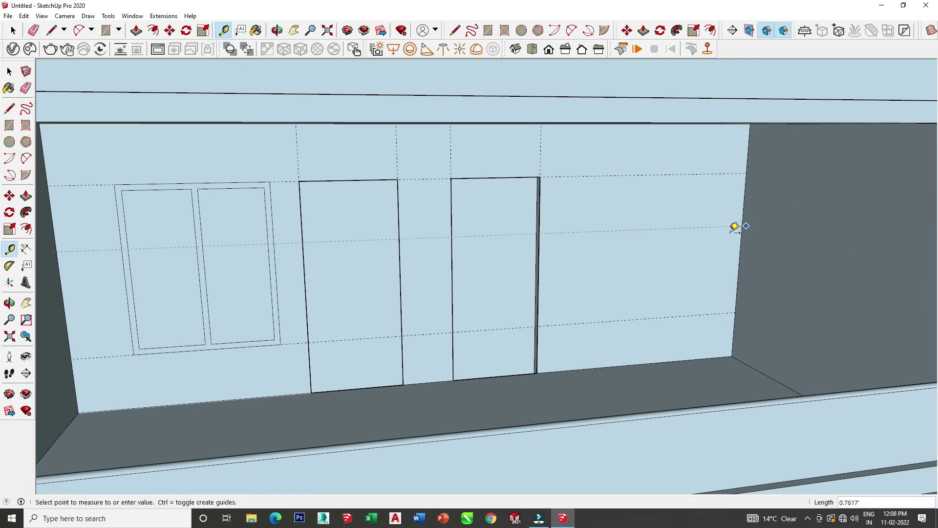
text(10)
key(Return)
key(Return)
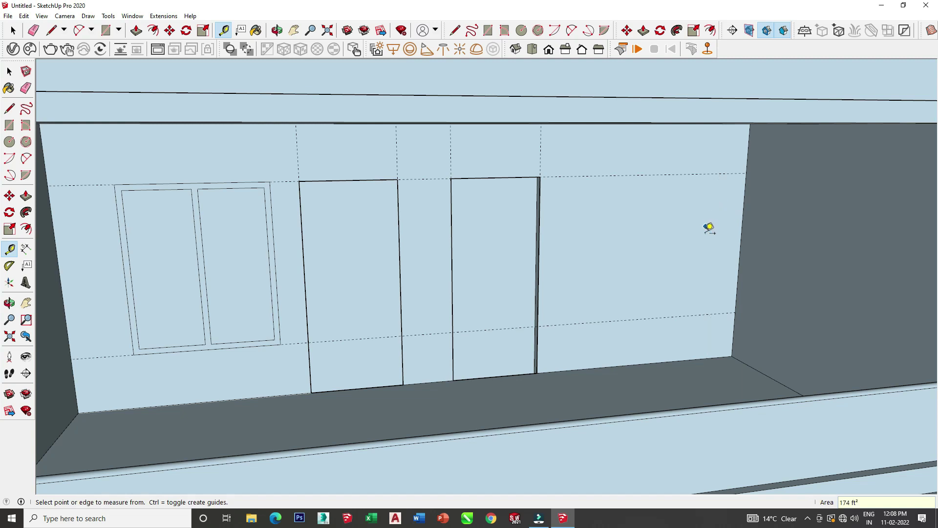
click(742, 219)
key(Return)
click(699, 226)
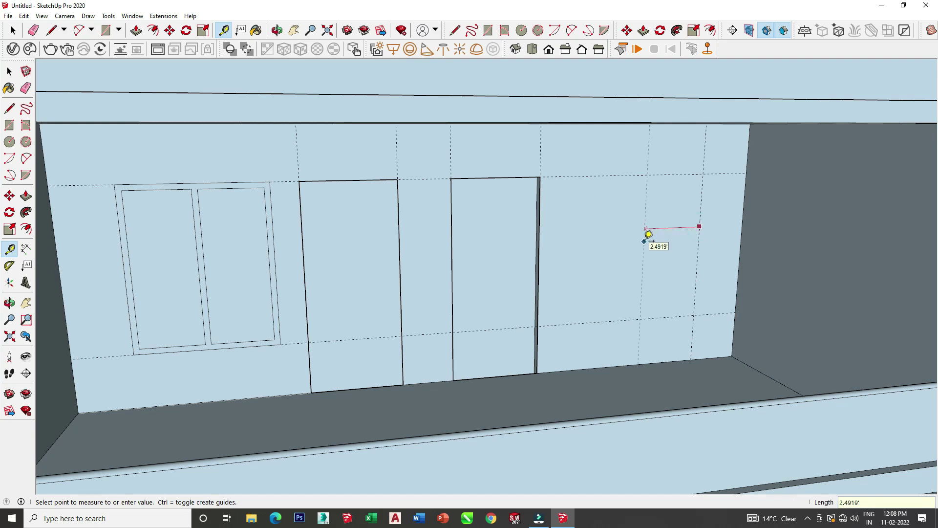
key(Return)
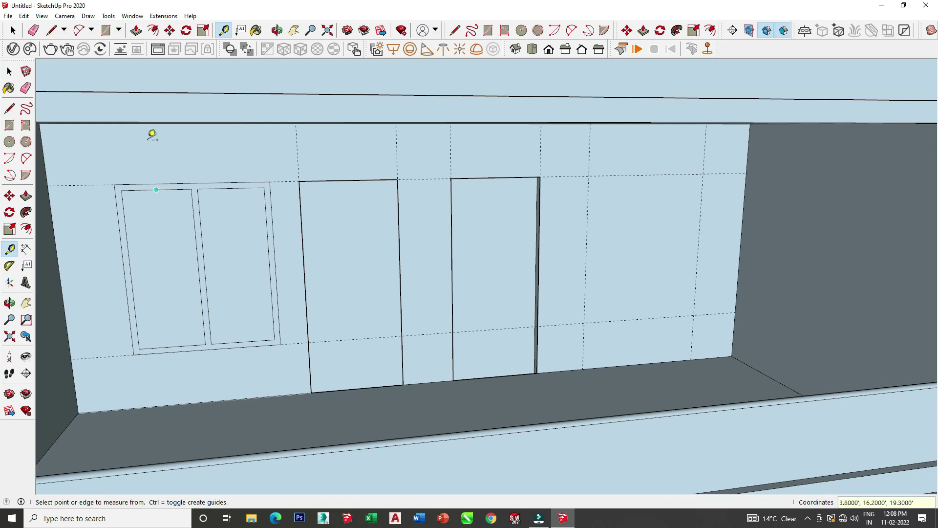
Step: Copy the left two-pane window and paste it at the right-hand guides
click(13, 30)
key(o)
middle_drag(95, 140, 86, 154)
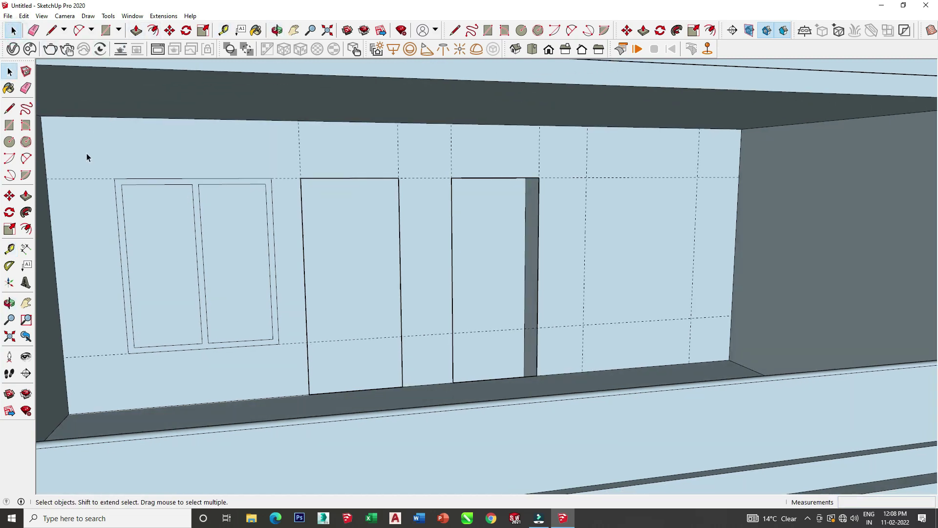
drag(95, 155, 289, 372)
key(ctrl+c)
key(ctrl+v)
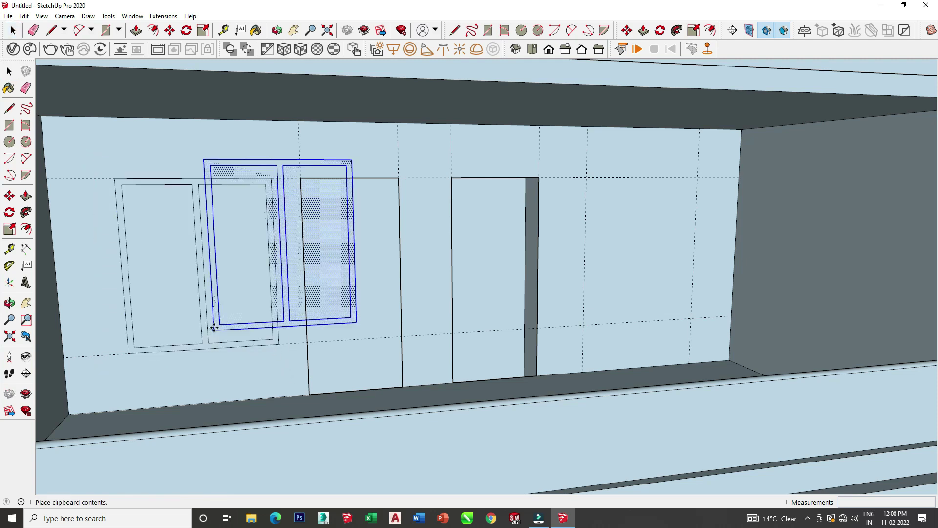
scroll(616, 321, up, 3)
scroll(617, 320, down, 1)
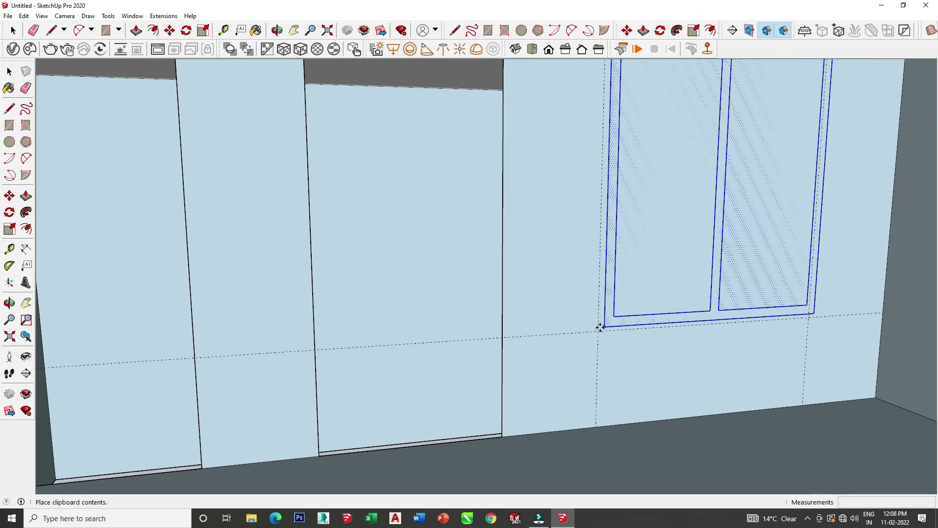
click(599, 330)
scroll(581, 329, down, 2)
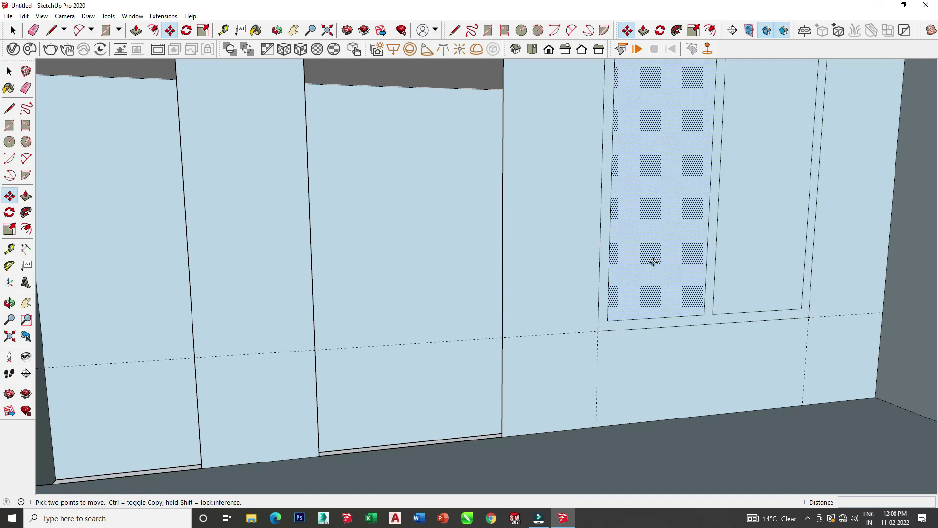
scroll(645, 264, down, 3)
scroll(645, 264, down, 3)
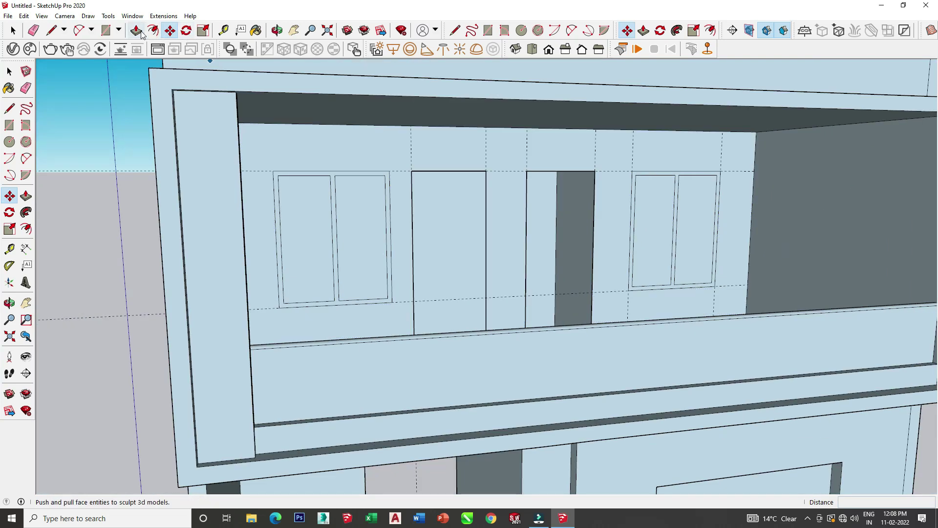
Step: Push the left window's pane faces back about 0.2' behind the frame
click(137, 30)
scroll(291, 153, up, 3)
scroll(352, 180, up, 2)
scroll(366, 203, up, 2)
middle_drag(367, 203, 268, 192)
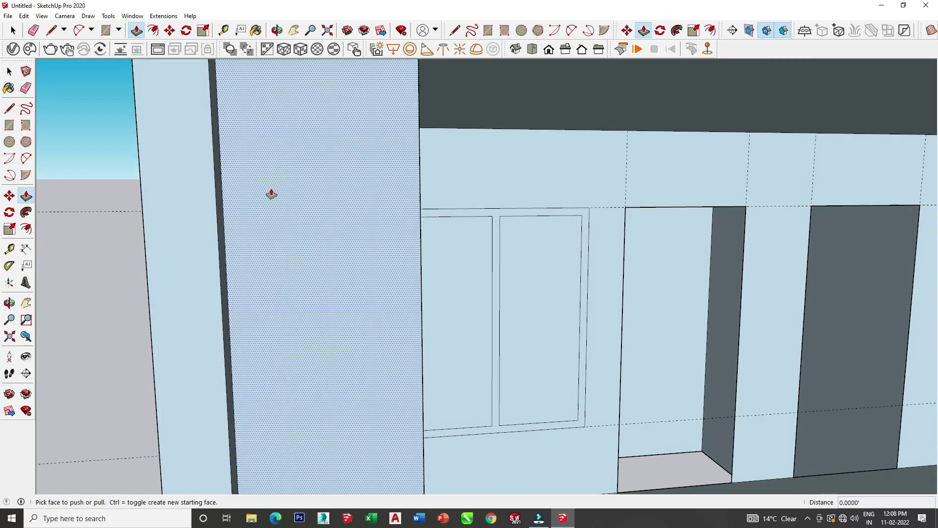
scroll(417, 176, down, 3)
middle_drag(417, 176, 446, 222)
scroll(442, 219, up, 2)
click(443, 220)
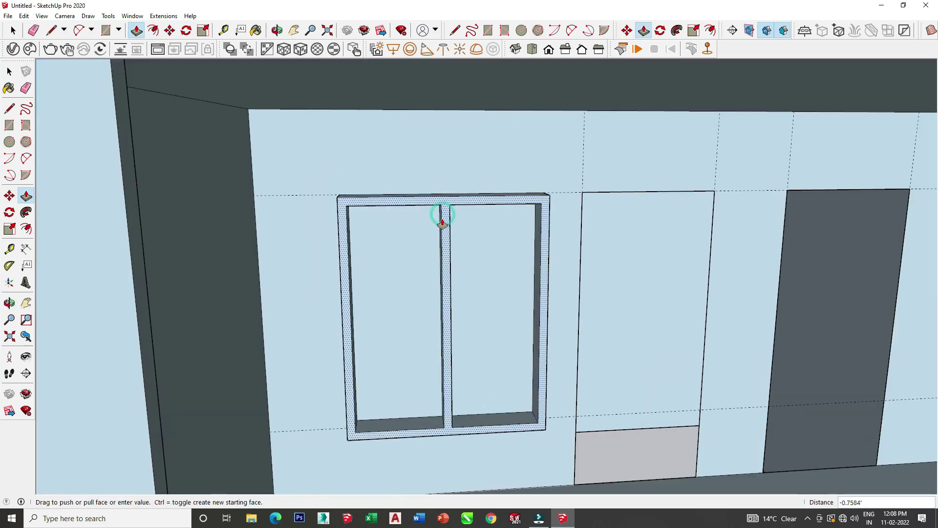
click(443, 225)
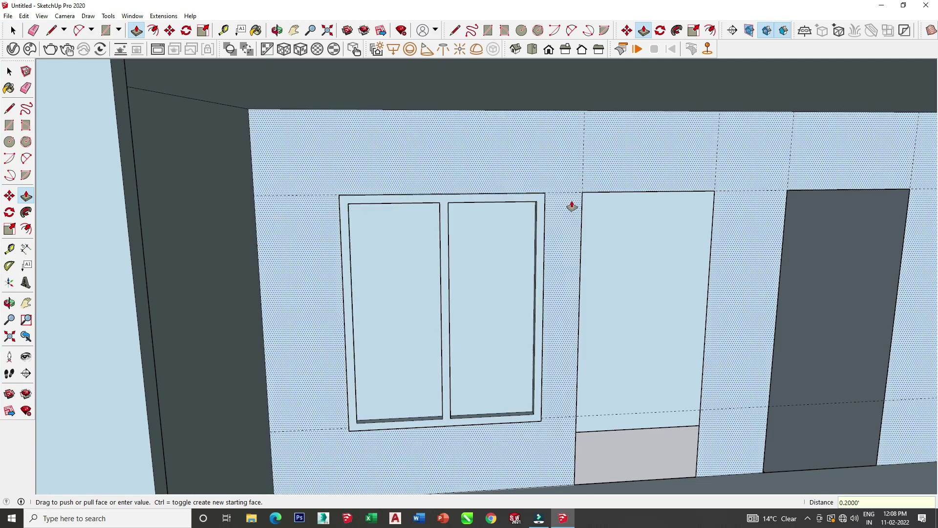
Step: Push the right window's pane faces back to match the left window
scroll(576, 205, up, 3)
mouse_move(530, 205)
middle_down()
mouse_move(342, 200)
mouse_move(545, 260)
mouse_move(743, 261)
middle_up()
scroll(335, 209, down, 3)
scroll(336, 210, down, 3)
click(731, 257)
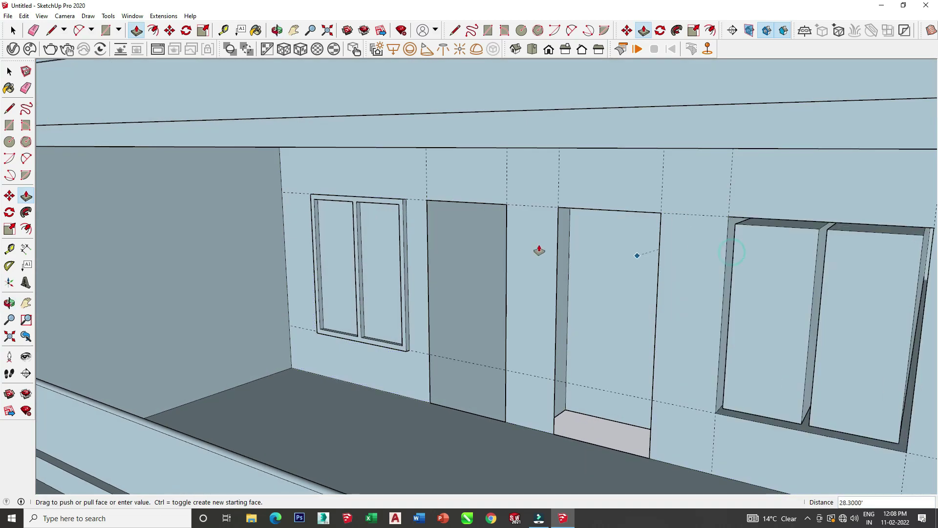
scroll(403, 203, up, 3)
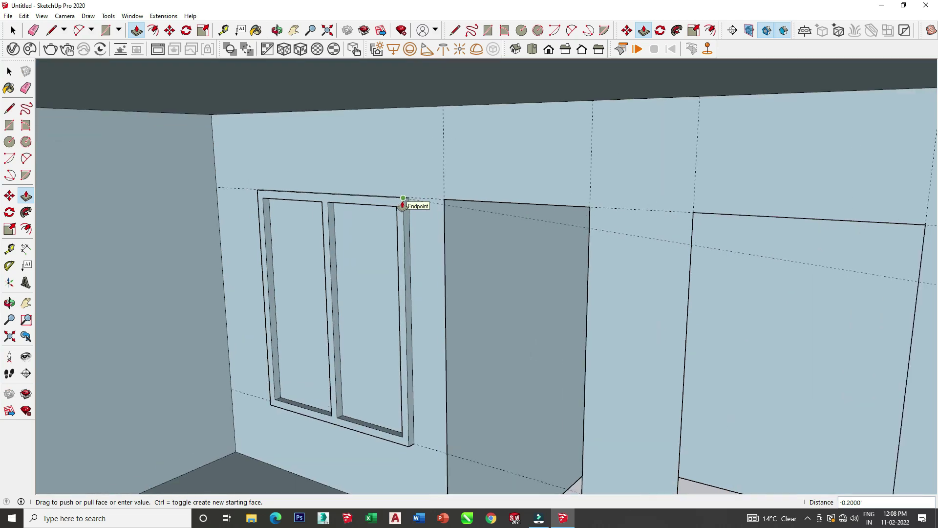
click(401, 205)
scroll(398, 203, down, 3)
scroll(377, 212, down, 3)
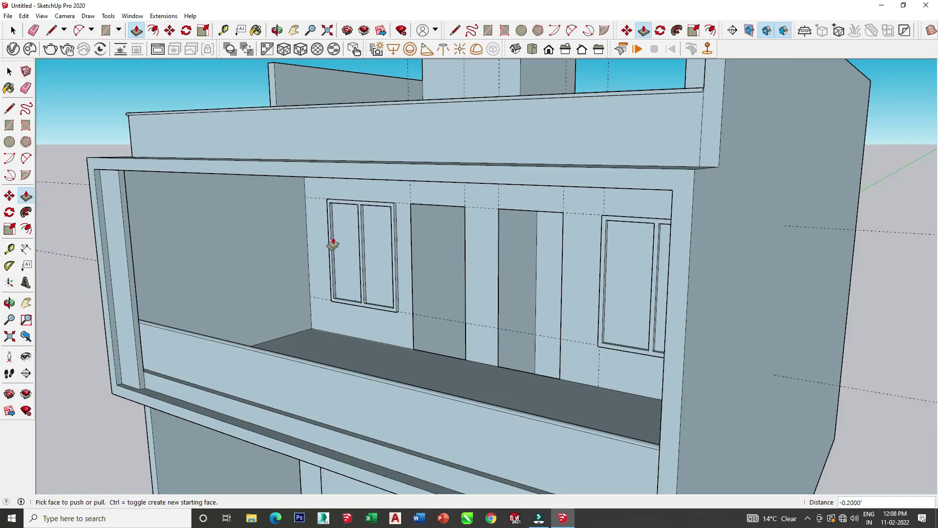
middle_drag(335, 230, 529, 235)
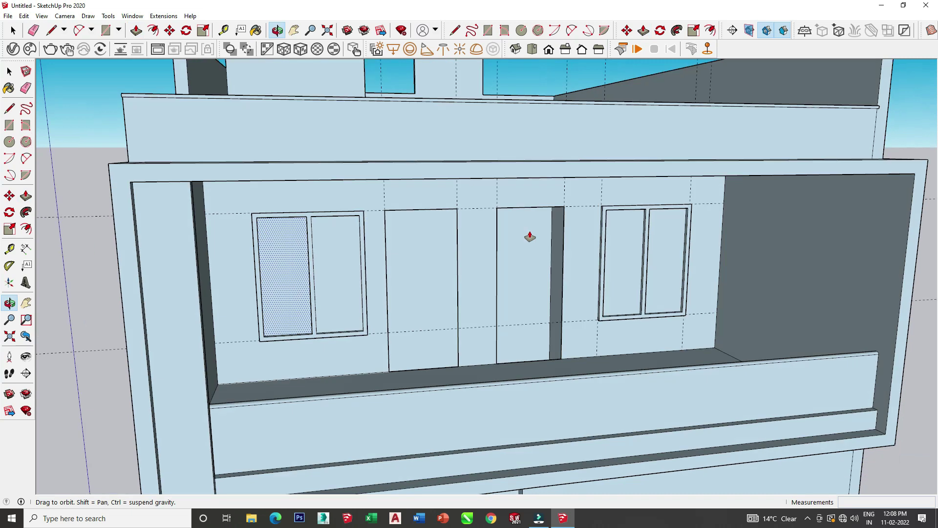
scroll(497, 227, down, 5)
scroll(496, 230, down, 1)
scroll(498, 230, down, 2)
scroll(509, 184, up, 2)
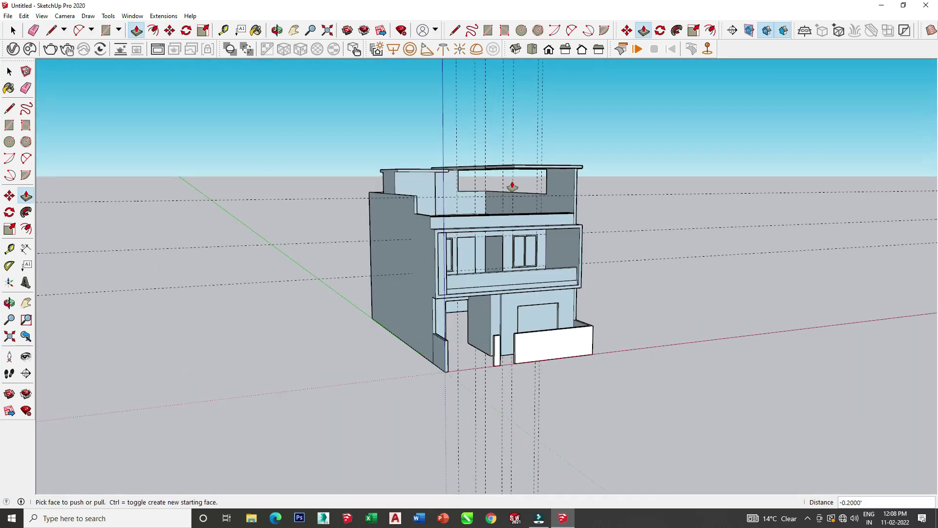
scroll(508, 293, up, 3)
scroll(505, 374, up, 1)
scroll(551, 407, up, 3)
middle_drag(433, 407, 562, 393)
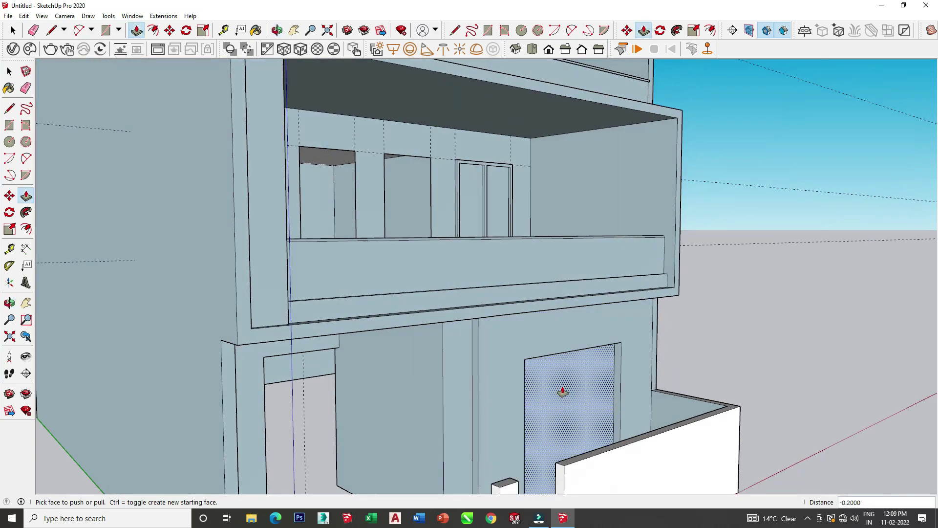
scroll(563, 393, down, 3)
middle_drag(590, 241, 548, 303)
scroll(272, 104, up, 3)
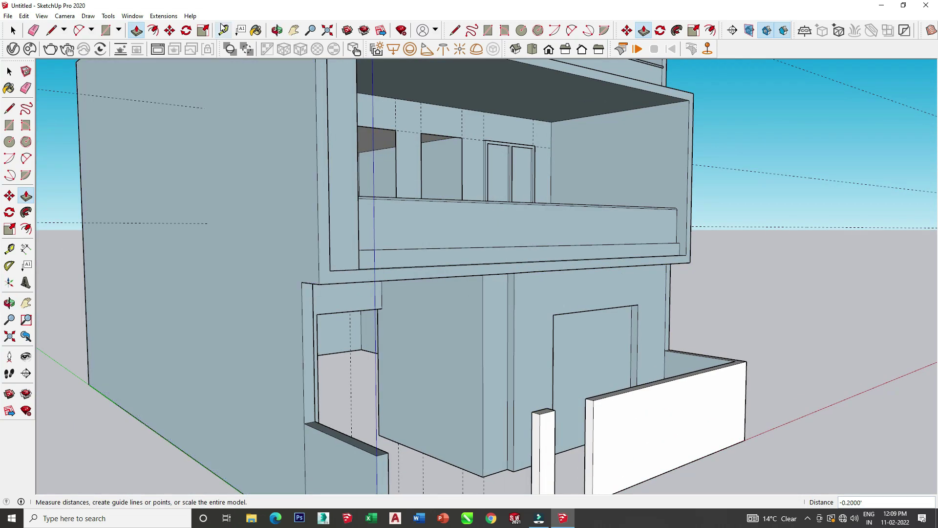
middle_drag(620, 318, 586, 277)
scroll(587, 277, up, 3)
mouse_move(561, 331)
middle_down()
mouse_move(538, 284)
mouse_move(541, 265)
mouse_move(542, 322)
middle_up()
scroll(541, 255, down, 3)
scroll(543, 258, down, 3)
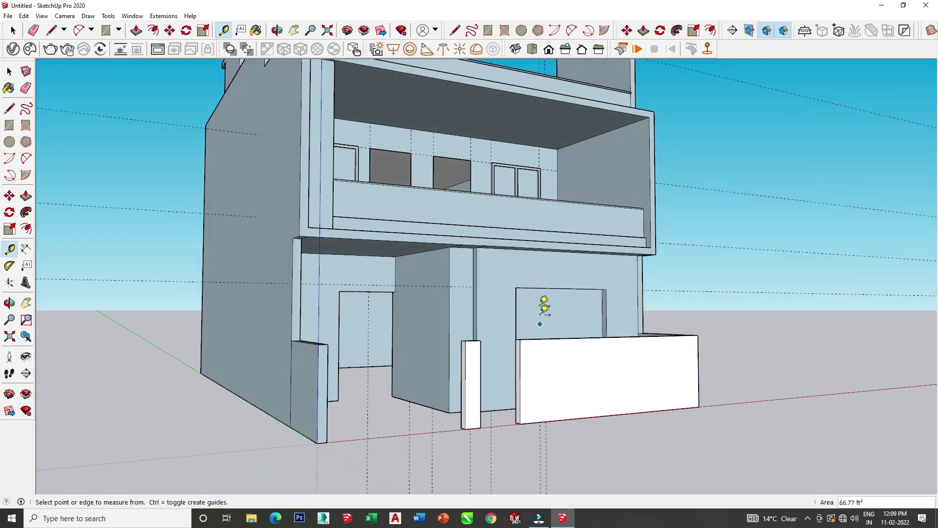
click(472, 277)
mouse_move(541, 264)
middle_down()
mouse_move(528, 372)
mouse_move(445, 409)
mouse_move(529, 420)
mouse_move(658, 367)
middle_up()
click(528, 371)
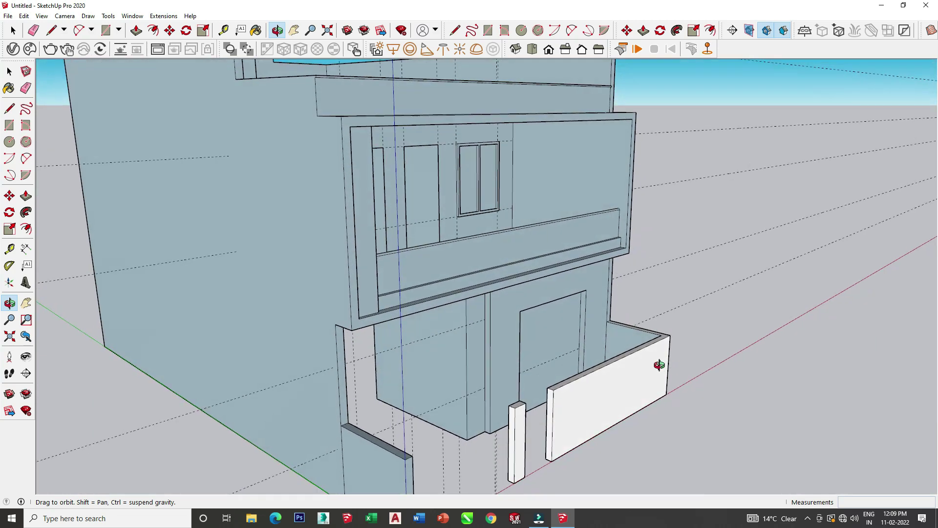
scroll(555, 341, up, 3)
scroll(524, 347, up, 2)
mouse_move(524, 347)
middle_down()
mouse_move(293, 337)
mouse_move(195, 146)
middle_up()
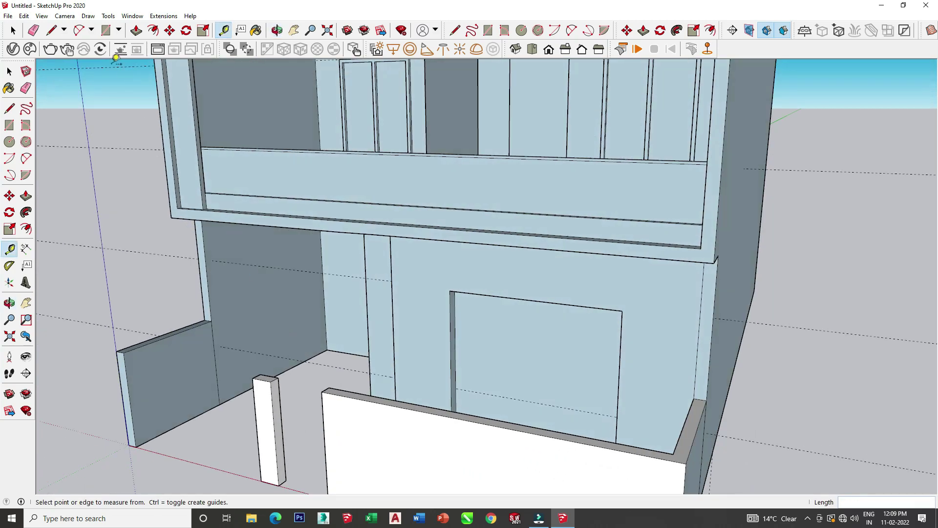
Step: Draw a rectangle covering the large ground-floor opening
click(105, 30)
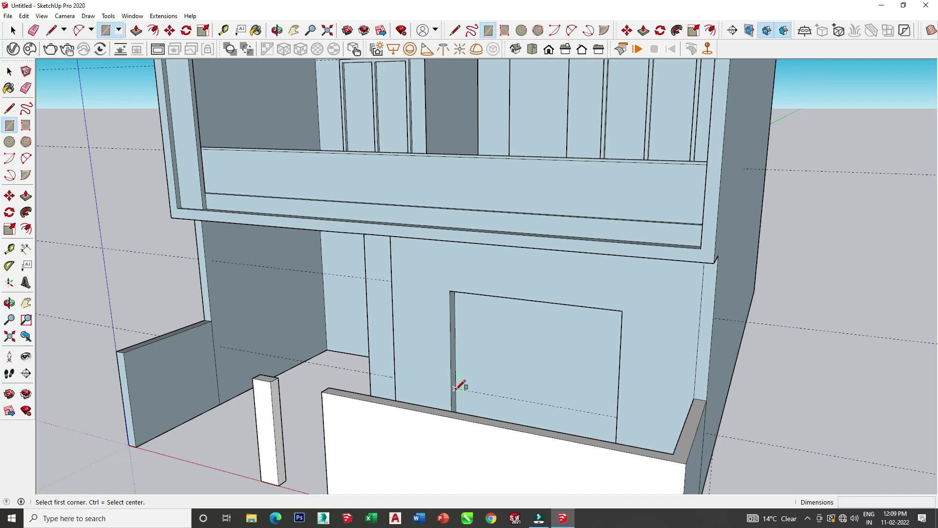
click(455, 388)
mouse_move(534, 356)
middle_down()
mouse_move(681, 279)
mouse_move(683, 239)
mouse_move(529, 336)
middle_up()
scroll(636, 269, up, 3)
scroll(684, 247, up, 2)
scroll(676, 255, up, 2)
click(676, 255)
scroll(671, 250, down, 2)
scroll(670, 242, down, 5)
Step: Offset the opening rectangle's edge slightly inward to form a thin frame
click(153, 30)
click(479, 311)
click(482, 278)
text(0.1)
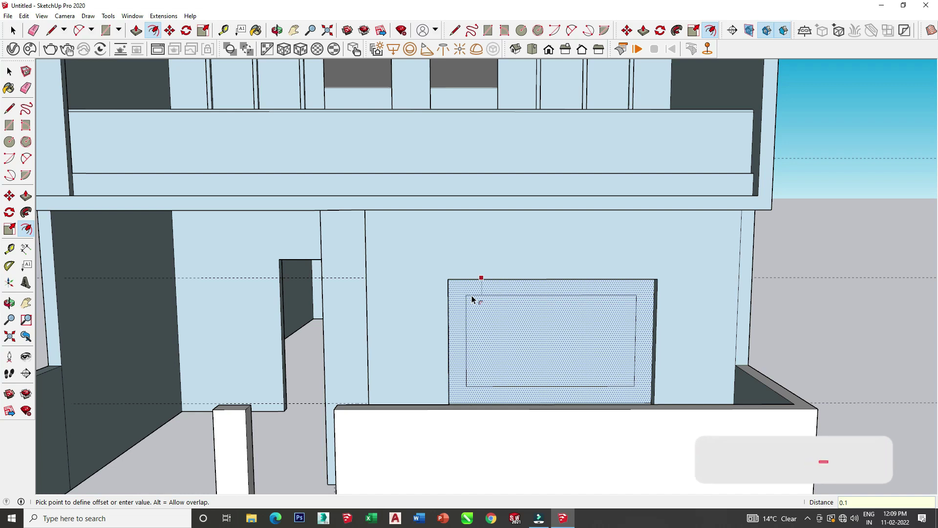
key(Return)
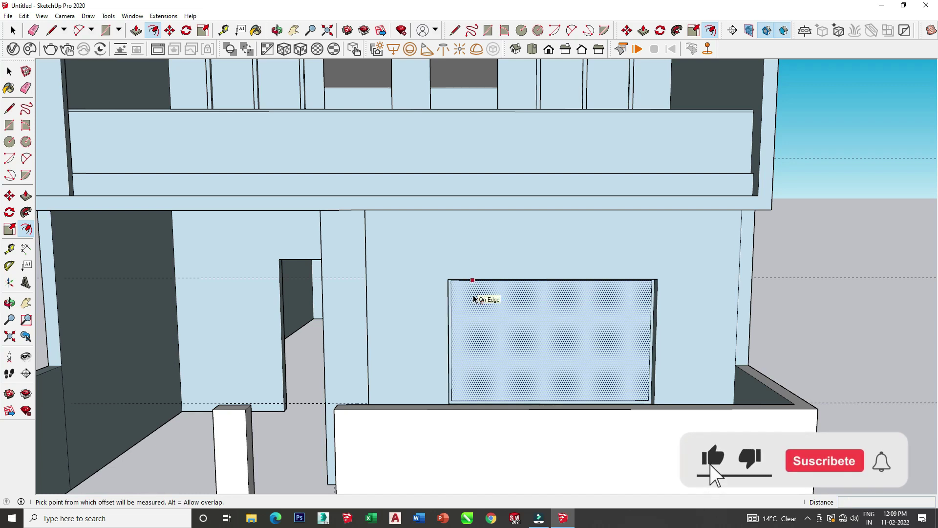
click(480, 331)
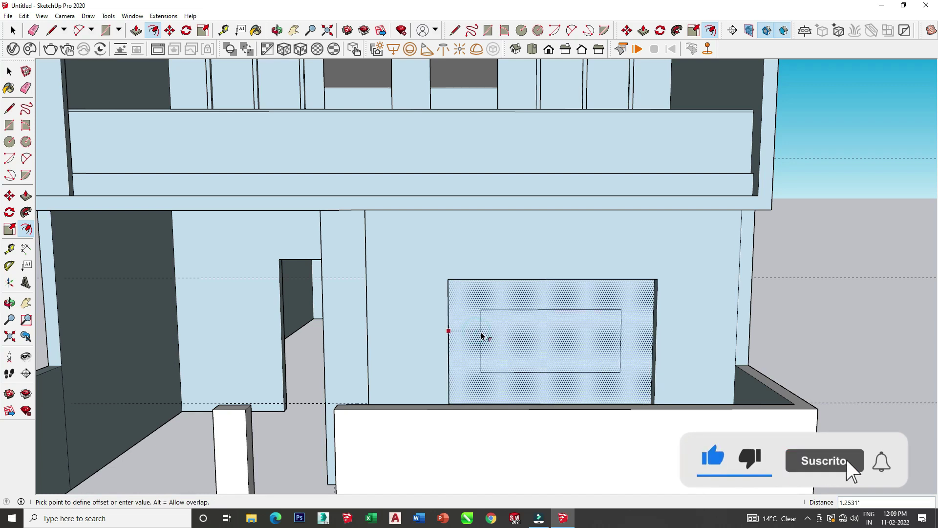
click(454, 325)
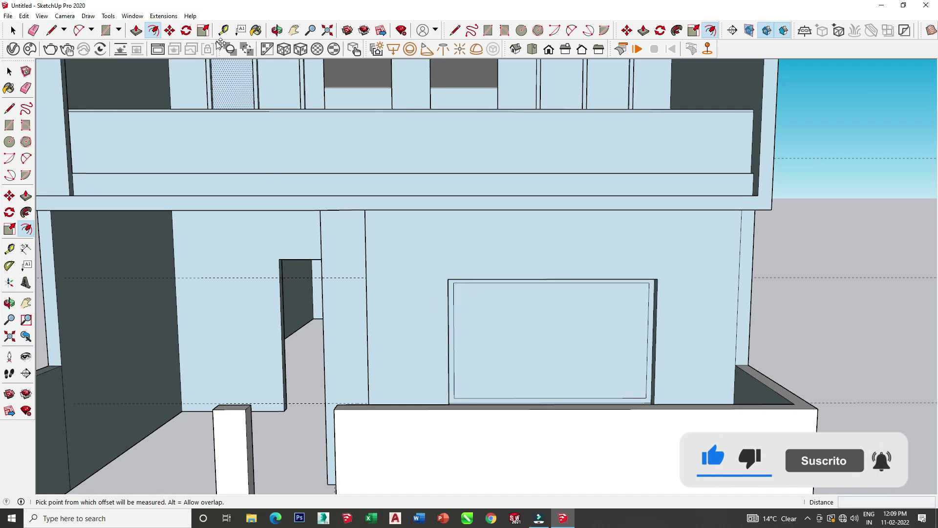
Step: Recess the inner face of the frame by 0.2'
click(136, 30)
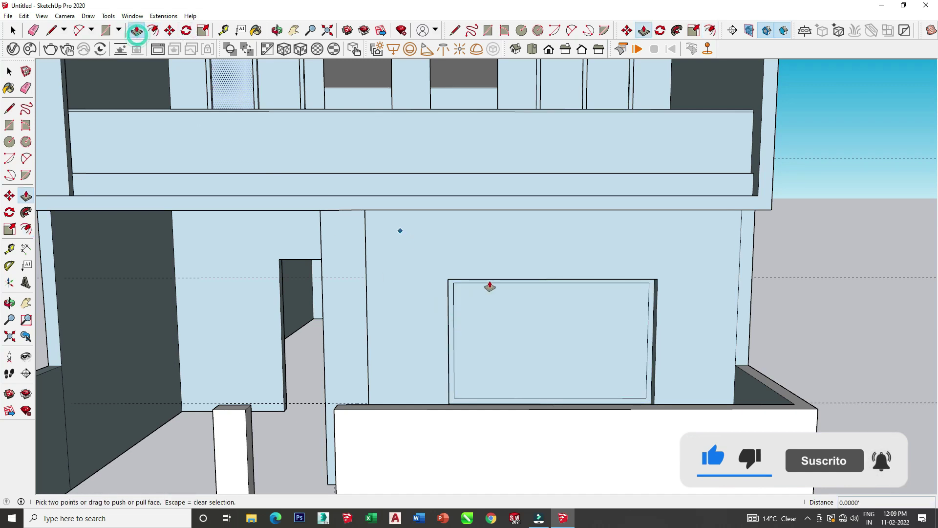
scroll(448, 298, up, 1)
scroll(450, 298, up, 1)
click(450, 299)
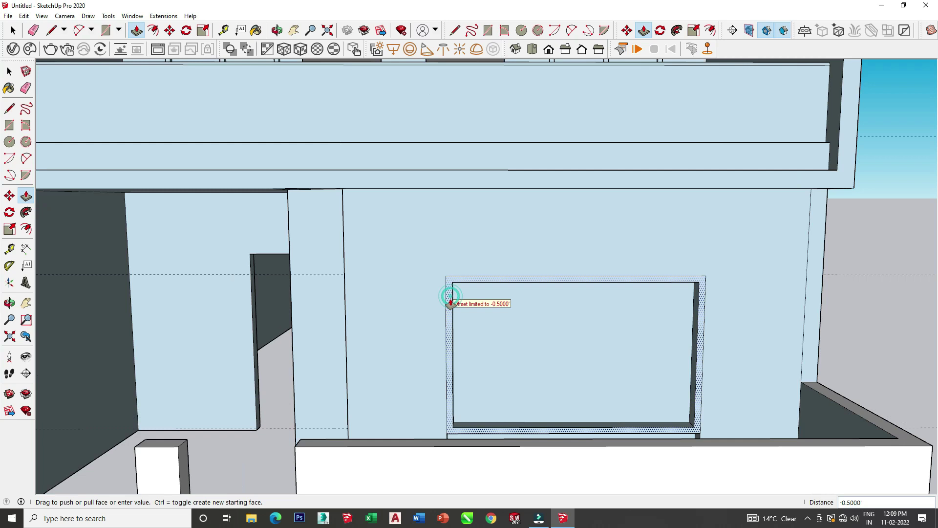
key(Return)
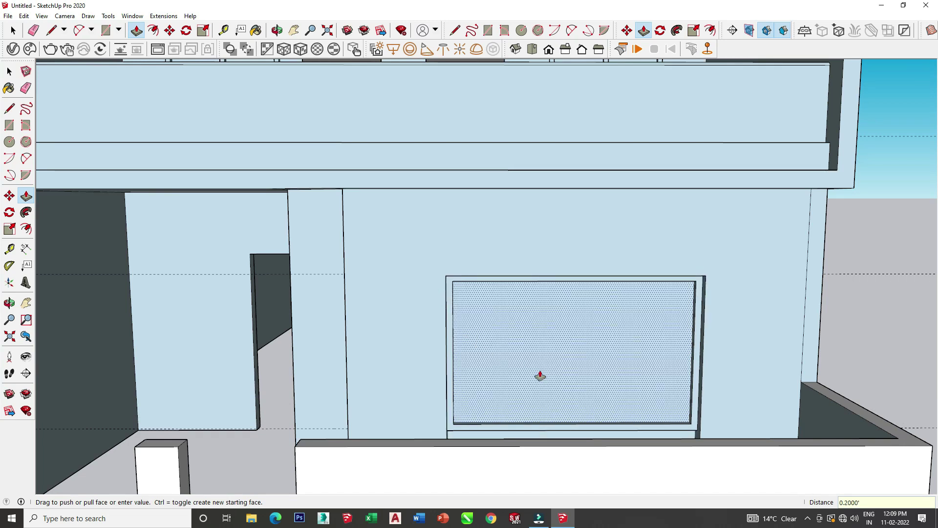
middle_drag(541, 375, 455, 382)
Step: Place two Tape Measure guides 0.1' apart at the window's centre
click(223, 30)
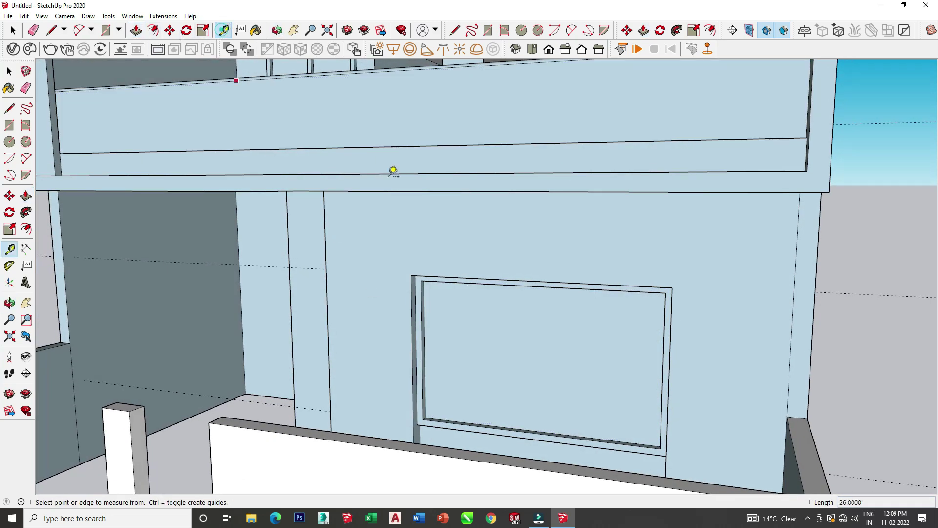
scroll(419, 311, up, 1)
scroll(434, 324, up, 1)
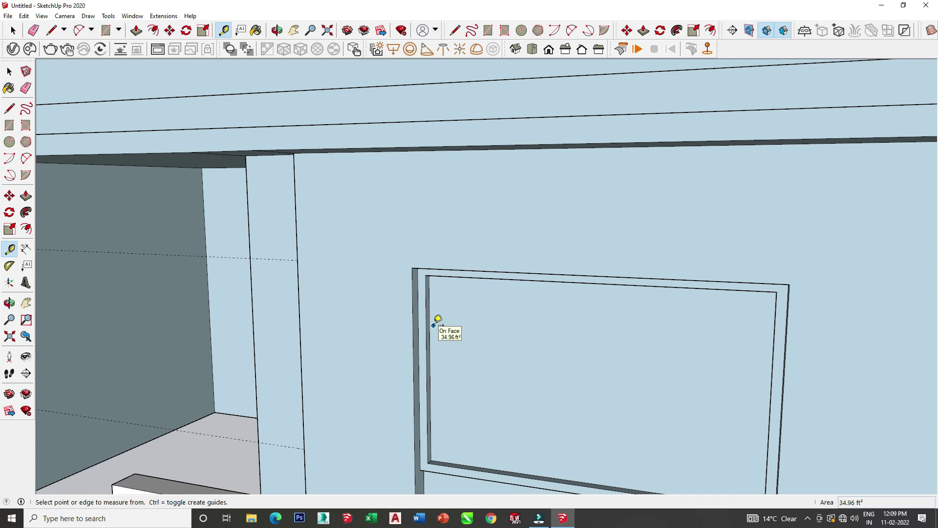
click(434, 318)
scroll(676, 433, down, 2)
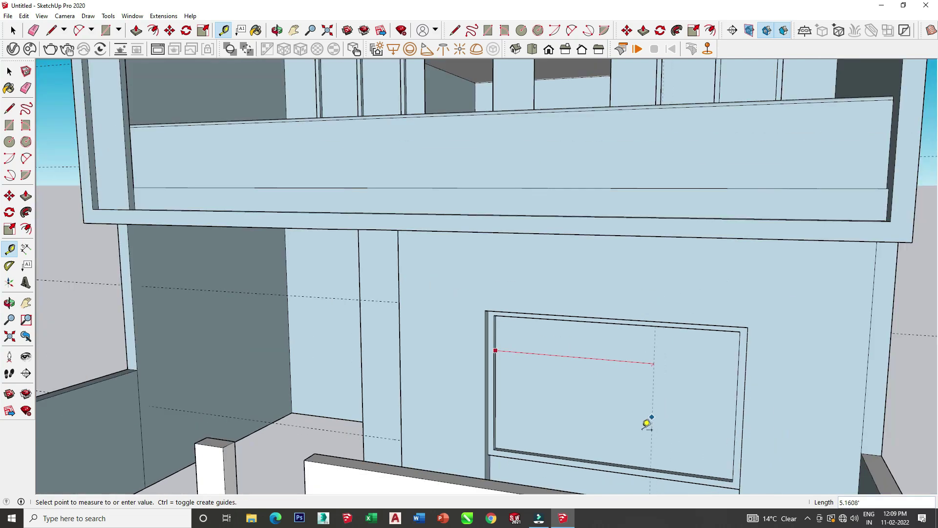
click(609, 452)
click(608, 423)
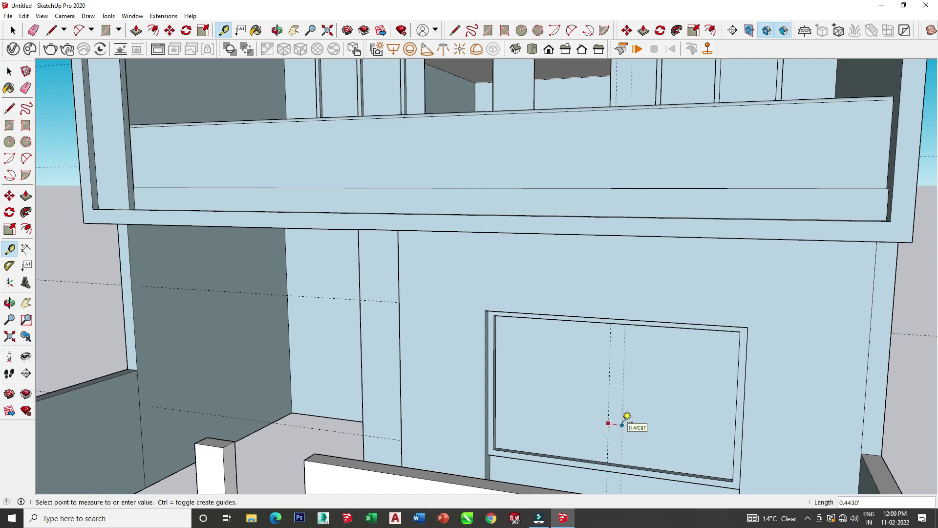
click(623, 415)
click(604, 408)
key(Return)
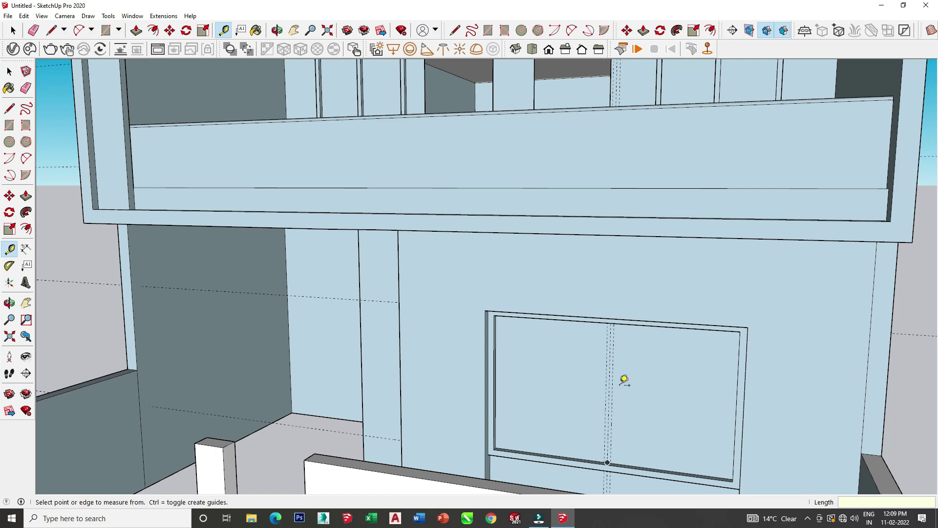
Step: Draw a thin mullion rectangle between the two guides, bottom to top
key(r)
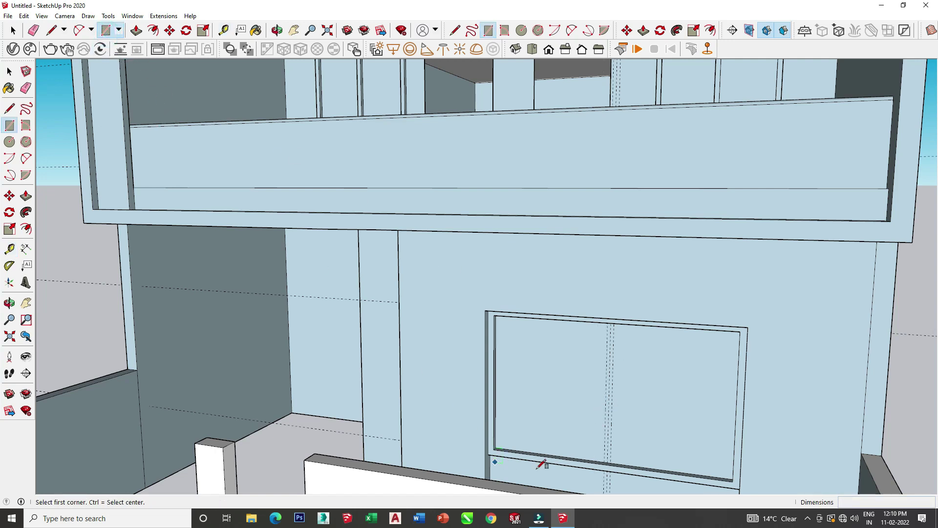
scroll(605, 457, up, 2)
scroll(605, 457, up, 2)
click(614, 455)
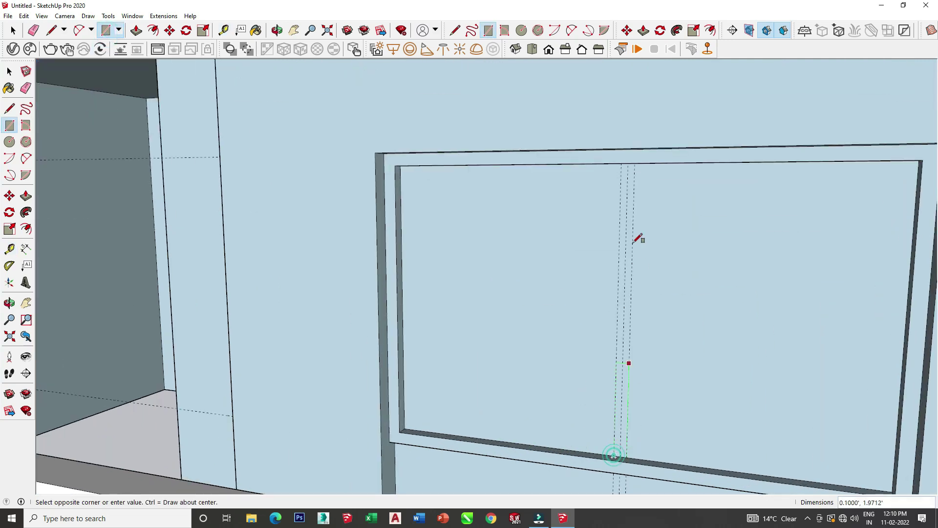
scroll(636, 170, up, 1)
click(636, 162)
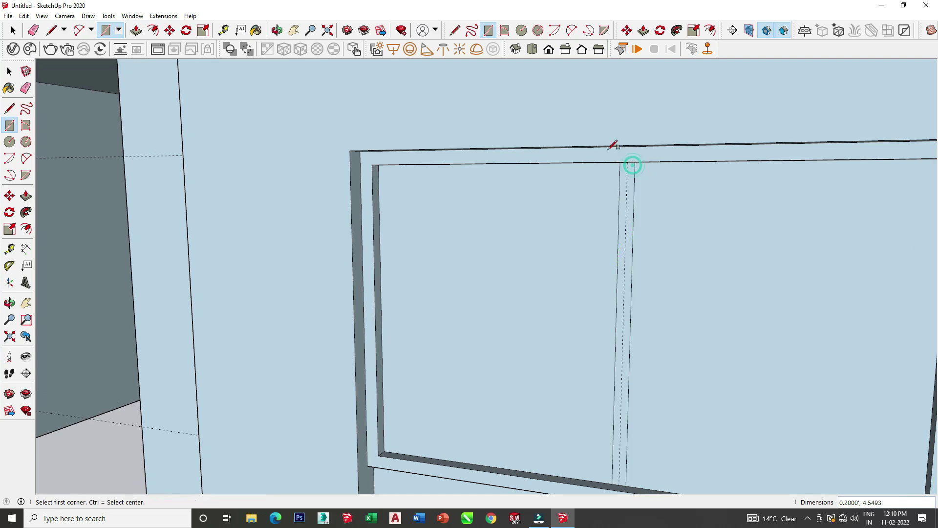
Step: Push the left pane back 0.2' beside the mullion strip
key(p)
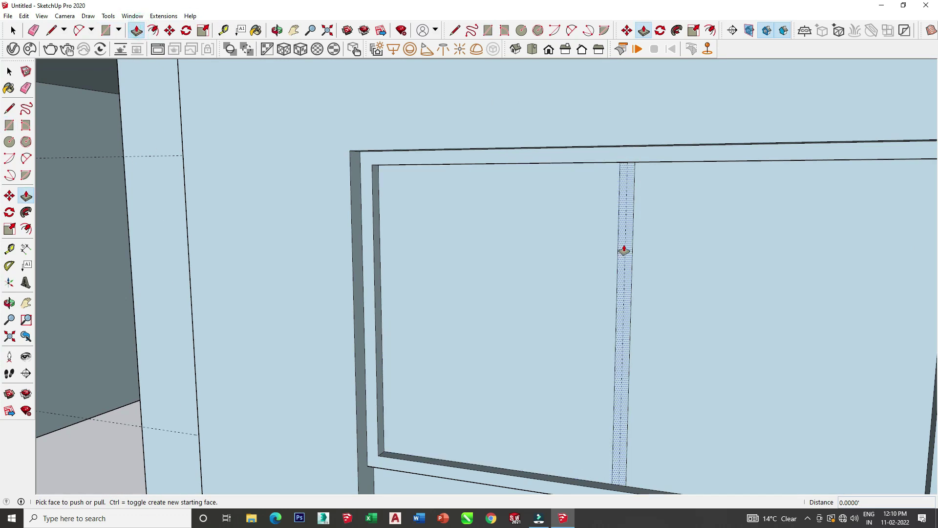
click(622, 249)
click(483, 474)
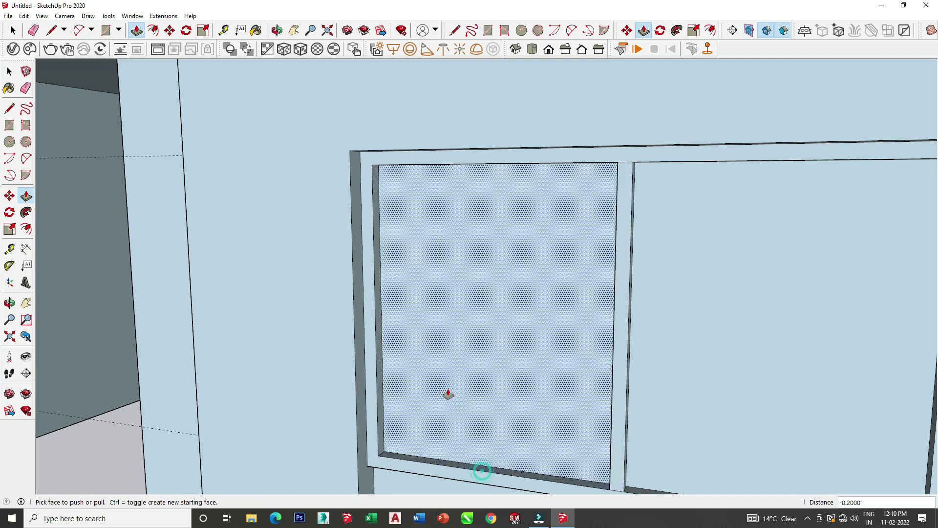
scroll(413, 193, down, 3)
Step: Erase the guide lines running down in front of the house
click(34, 31)
scroll(558, 161, up, 2)
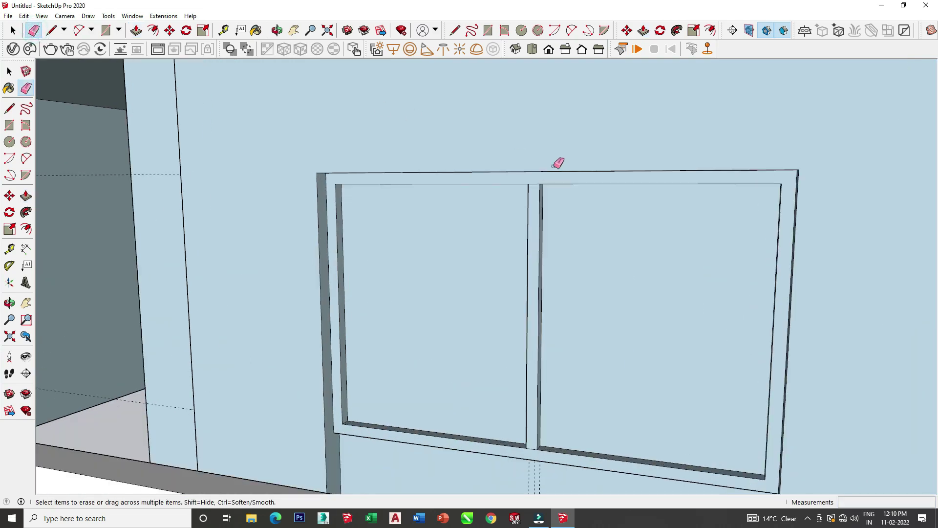
scroll(532, 182, up, 2)
scroll(534, 183, down, 3)
scroll(495, 416, up, 2)
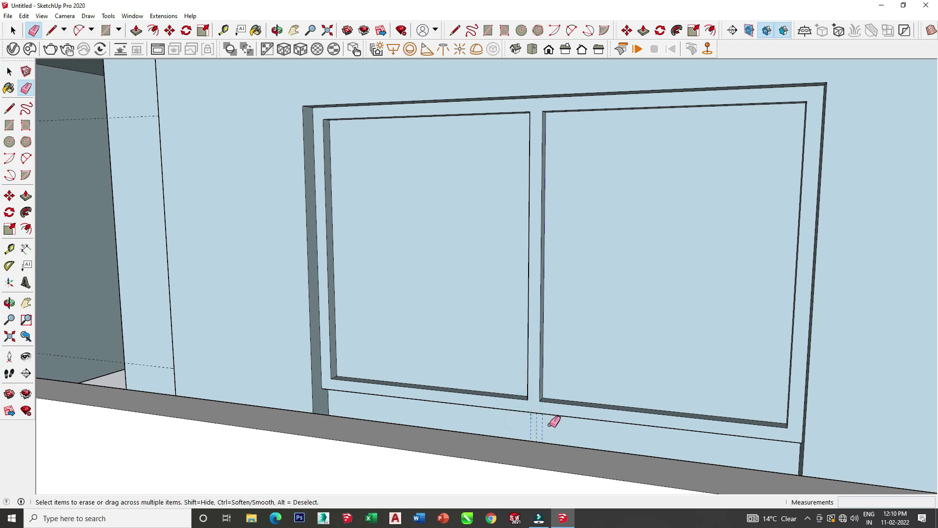
scroll(579, 293, down, 3)
scroll(579, 292, down, 3)
scroll(658, 185, down, 3)
scroll(660, 321, down, 2)
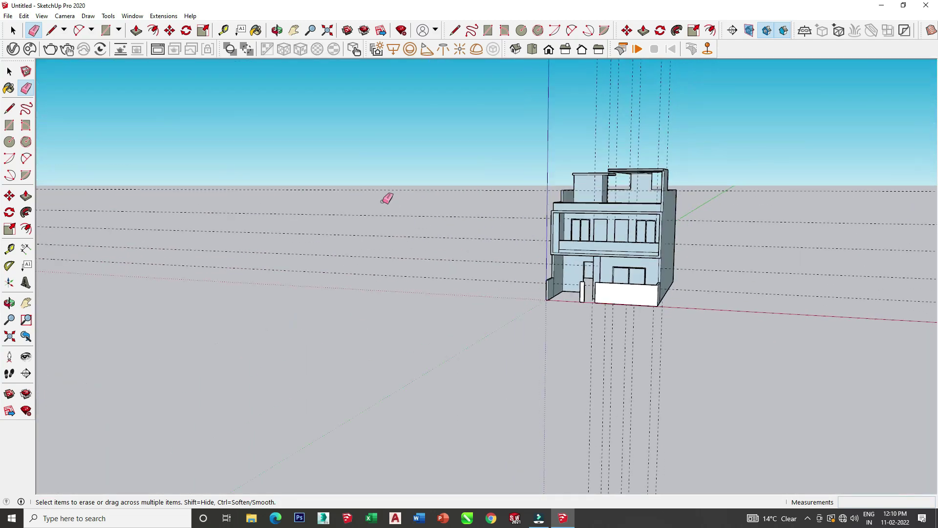
drag(397, 274, 664, 373)
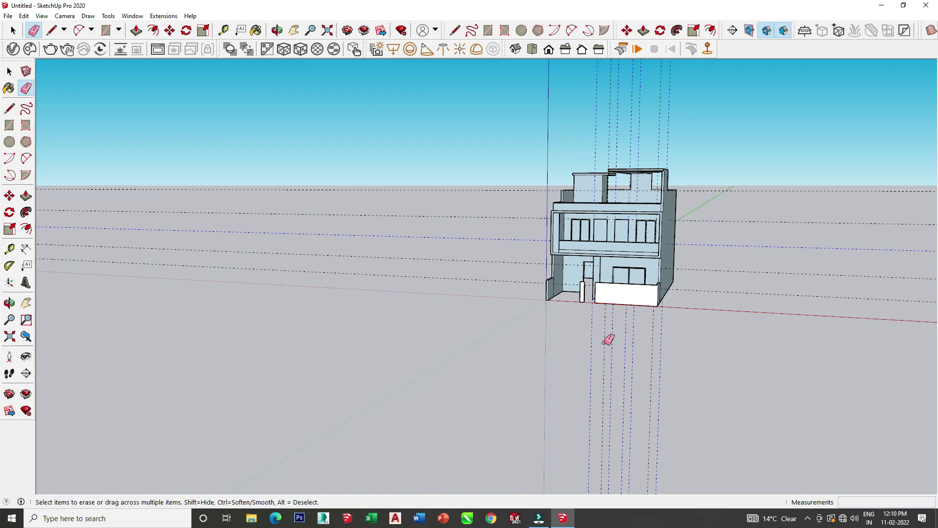
drag(709, 154, 704, 208)
mouse_move(674, 216)
middle_down()
mouse_move(605, 231)
mouse_move(693, 244)
middle_up()
Step: Orbit around the house to inspect the balcony and front windows
scroll(550, 152, up, 5)
mouse_move(535, 201)
middle_down()
mouse_move(528, 153)
mouse_move(442, 126)
mouse_move(385, 142)
middle_up()
scroll(384, 301, down, 2)
mouse_move(384, 301)
middle_down()
mouse_move(513, 388)
mouse_move(586, 399)
middle_up()
key(e)
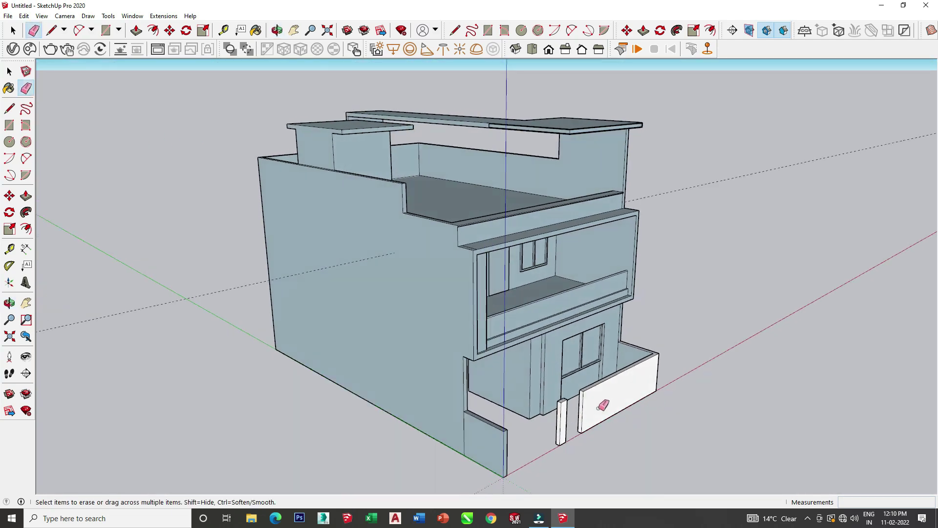
scroll(601, 402, up, 3)
scroll(601, 402, up, 1)
scroll(591, 404, up, 2)
middle_drag(585, 404, 515, 362)
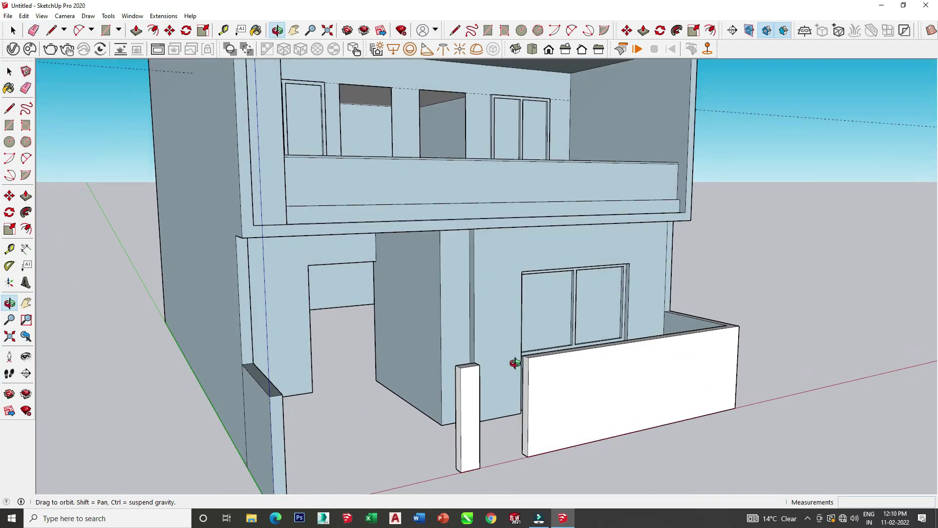
scroll(522, 362, down, 3)
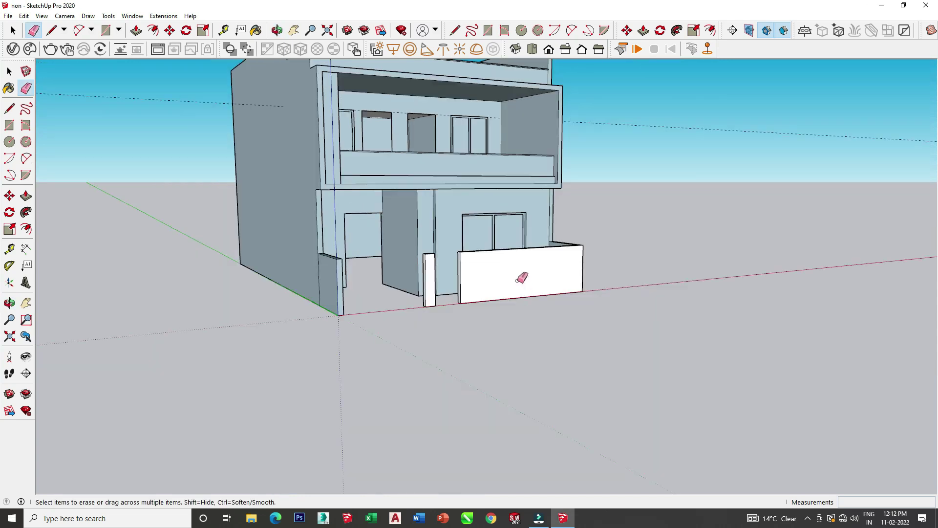
middle_drag(519, 272, 394, 293)
scroll(398, 323, down, 2)
middle_drag(404, 358, 479, 290)
scroll(376, 150, up, 1)
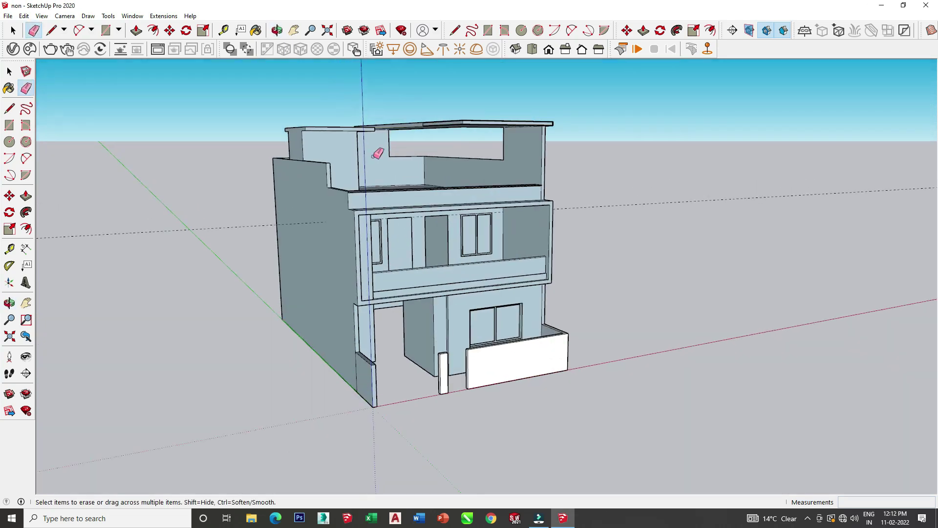
scroll(429, 226, up, 3)
scroll(409, 242, down, 2)
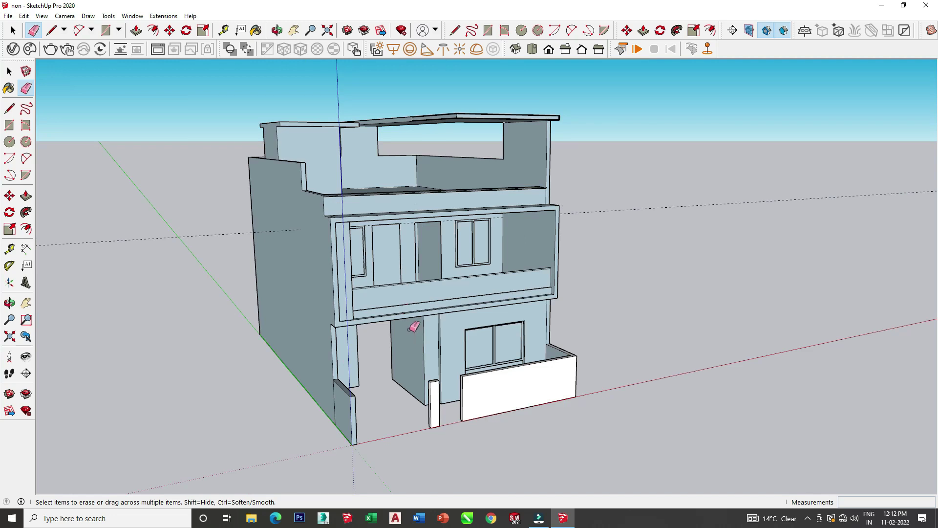
scroll(412, 328, up, 2)
middle_drag(464, 306, 465, 335)
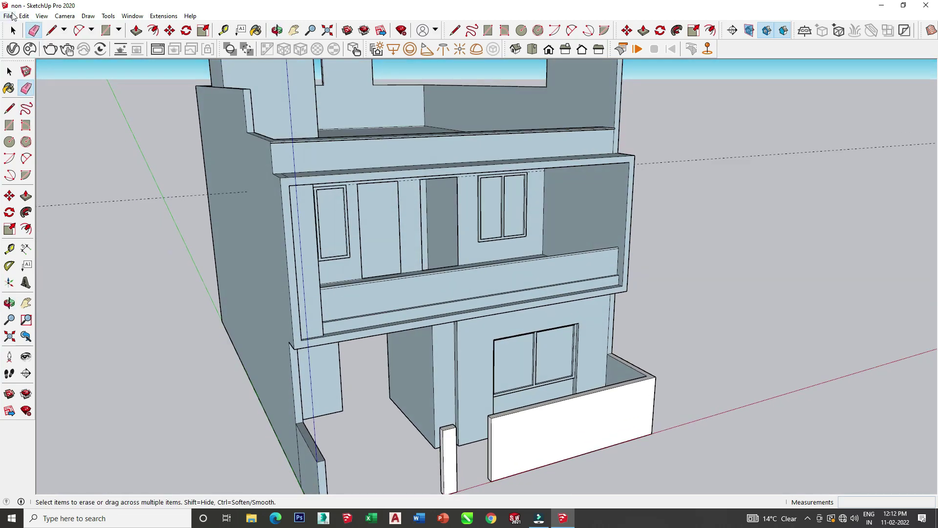
Step: Import the Door file from the Desktop into the model
click(13, 16)
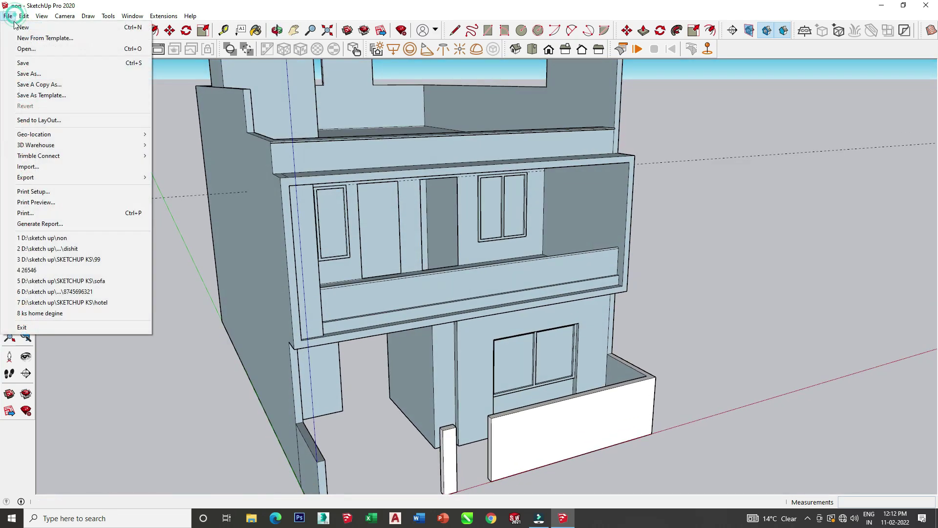
click(78, 166)
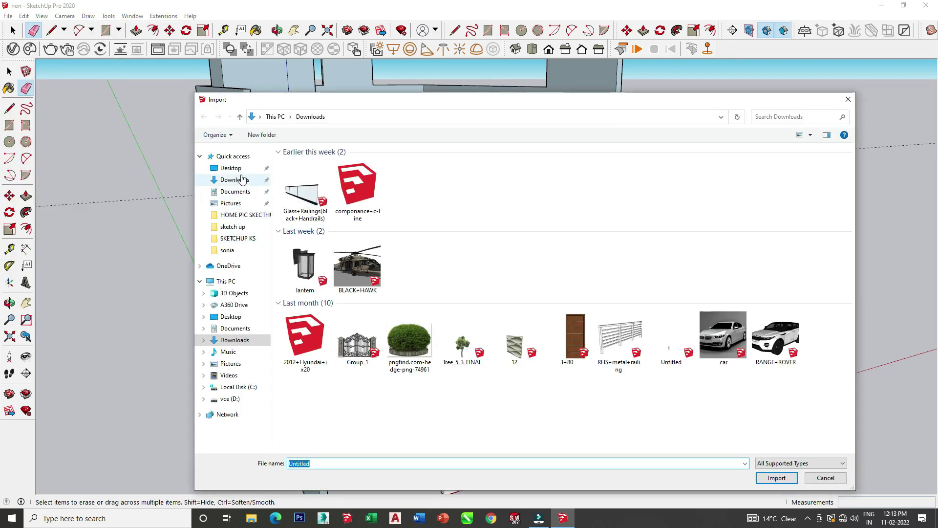
click(231, 168)
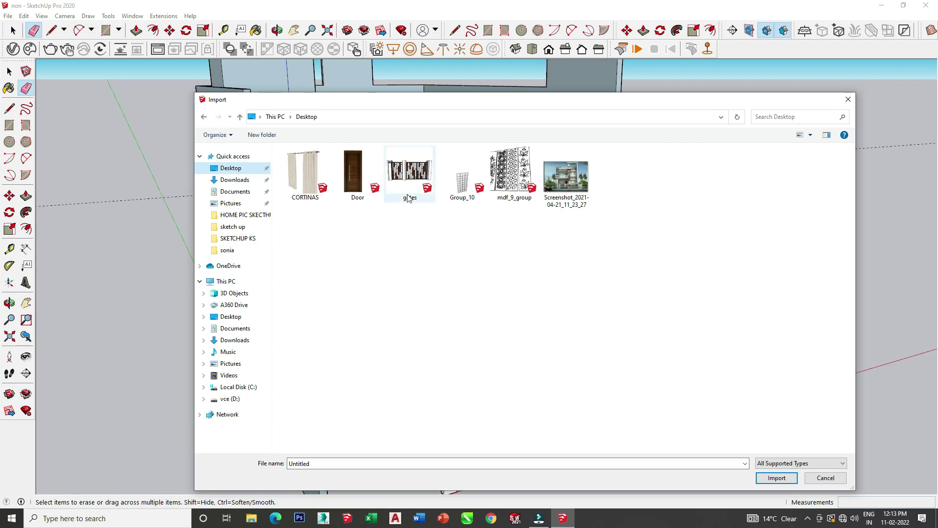
double_click(354, 185)
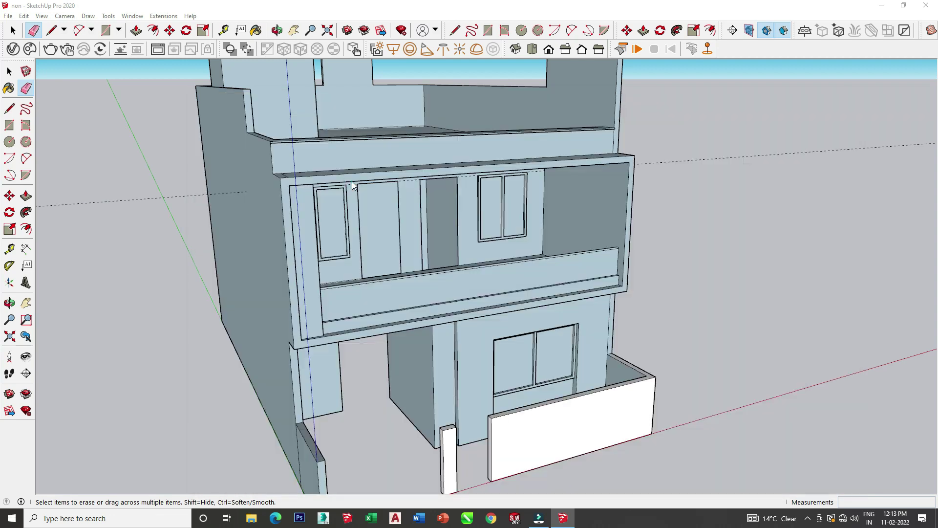
Step: Place the imported door and move it into the ground-floor doorway
scroll(352, 400, up, 2)
scroll(336, 418, up, 5)
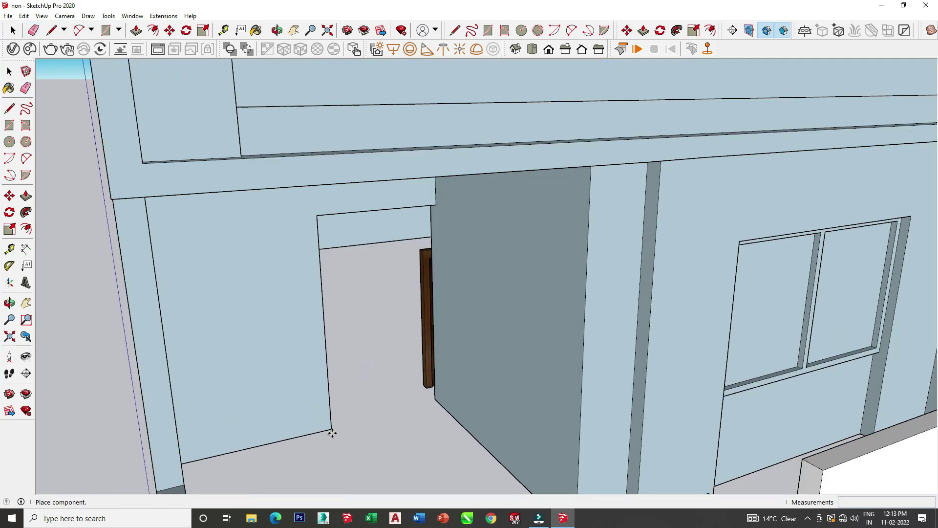
click(260, 474)
key(m)
scroll(381, 430, up, 3)
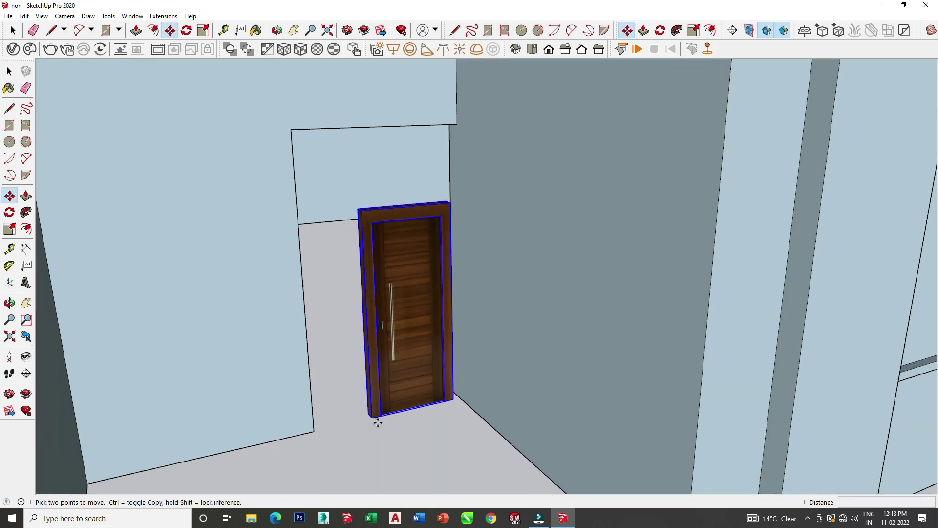
scroll(370, 415, up, 2)
click(371, 415)
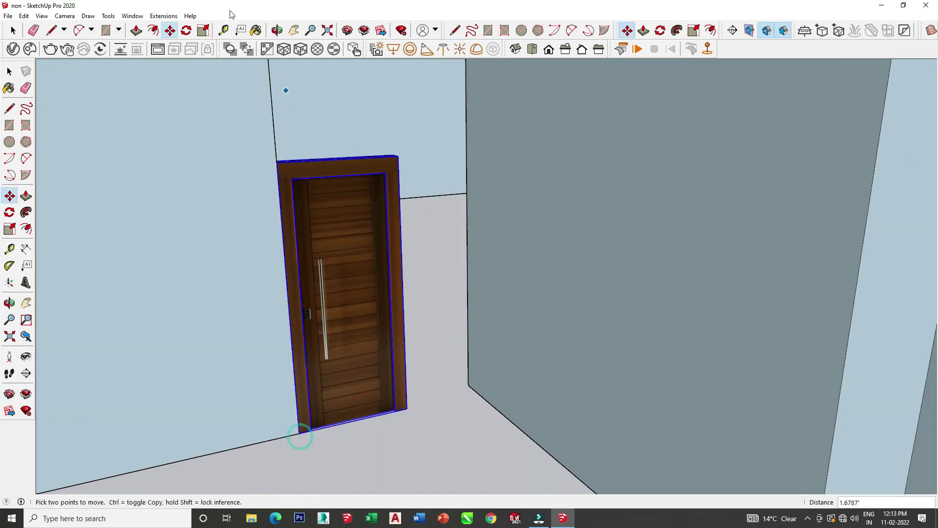
Step: Scale the door wider so it fills the doorway opening
click(203, 31)
scroll(343, 177, up, 5)
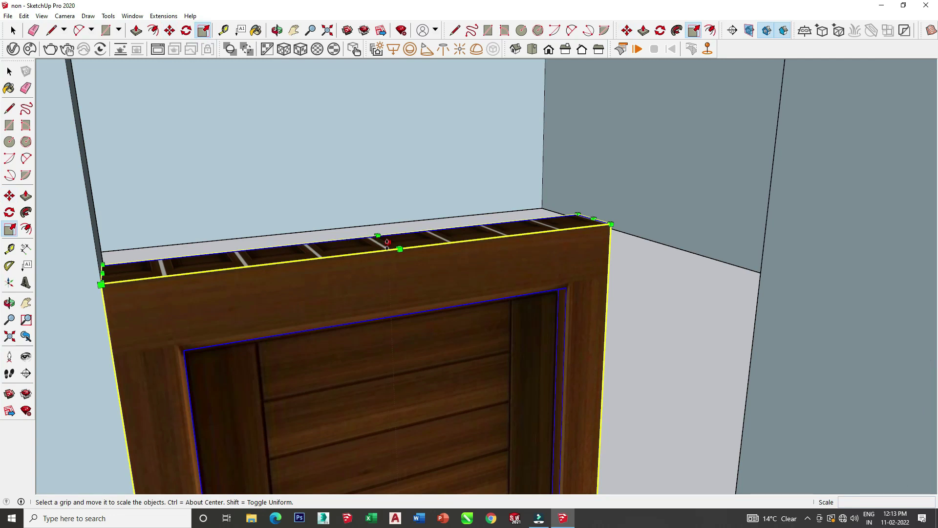
click(386, 243)
scroll(387, 243, down, 3)
scroll(352, 274, down, 3)
scroll(335, 276, down, 3)
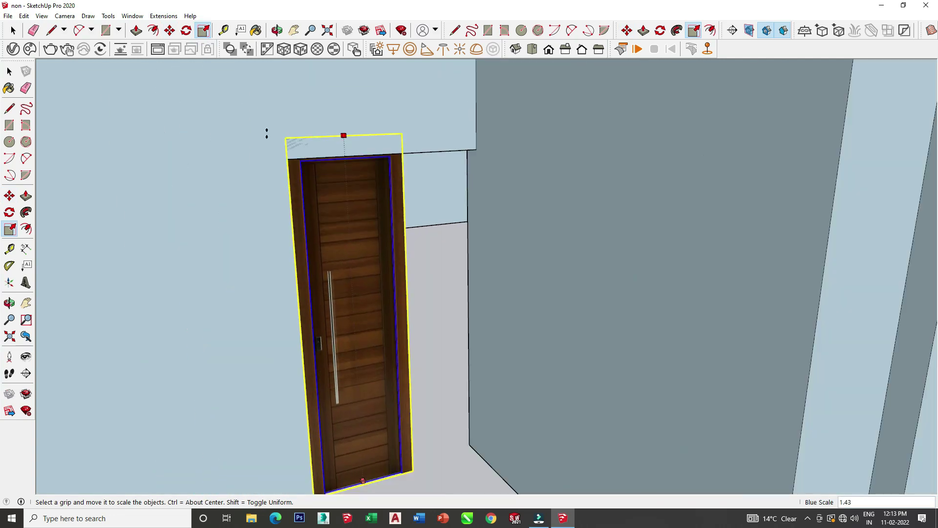
middle_drag(288, 159, 418, 314)
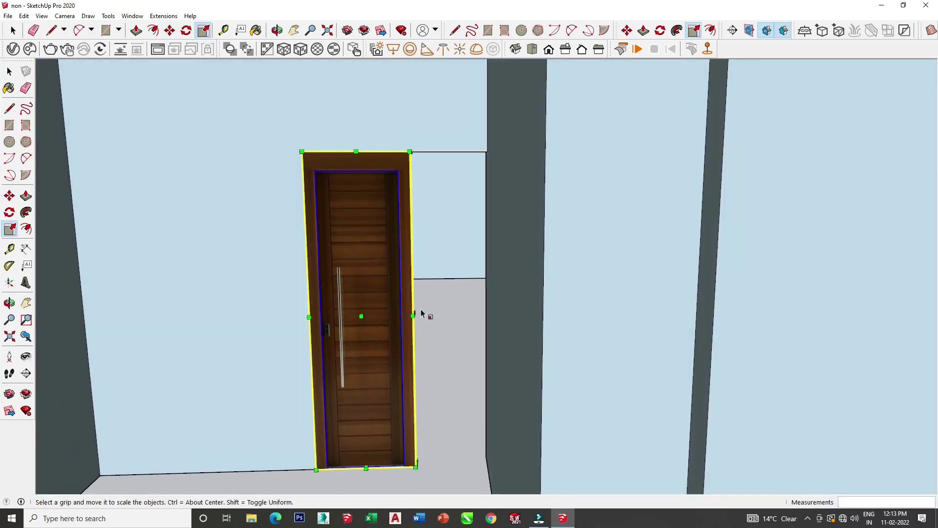
scroll(415, 322, up, 3)
drag(395, 316, 568, 315)
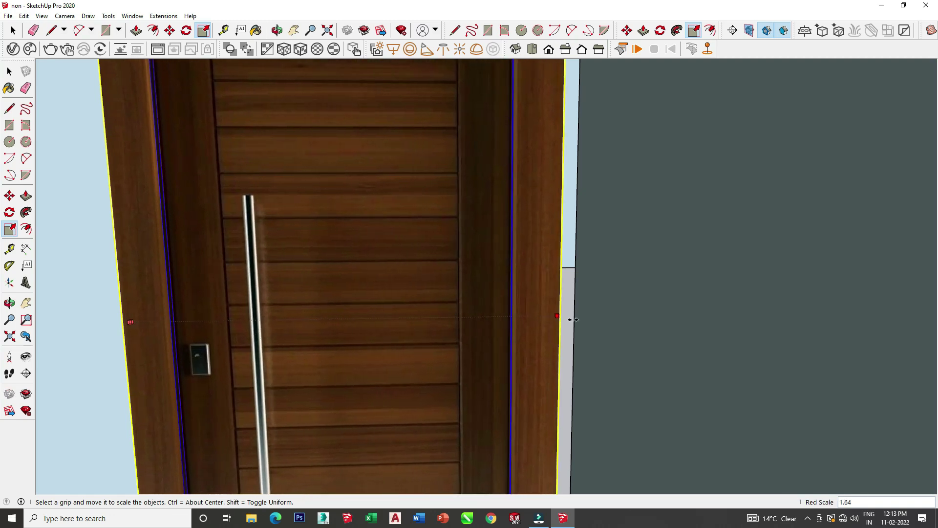
scroll(567, 293, down, 5)
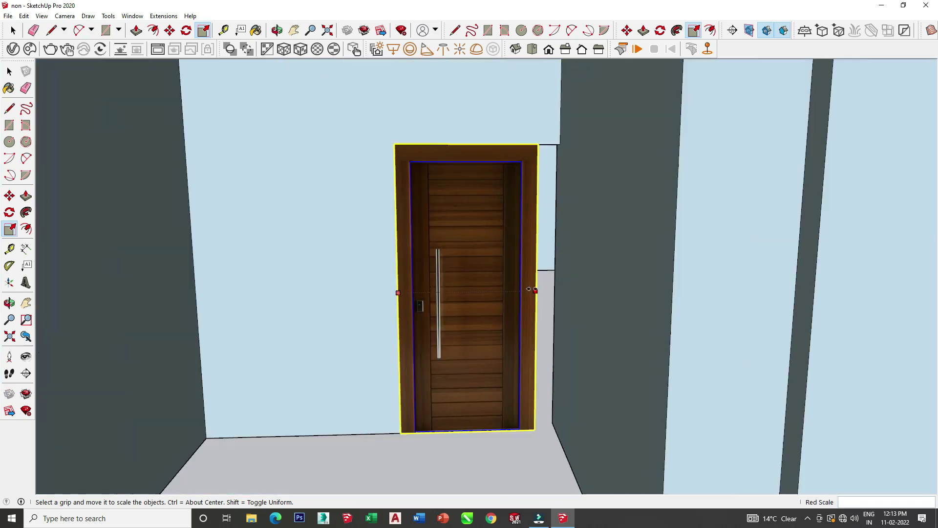
Step: Orbit down to a ground-level front view of the fitted door
mouse_move(559, 146)
middle_down()
mouse_move(500, 344)
mouse_move(479, 179)
mouse_move(519, 256)
middle_up()
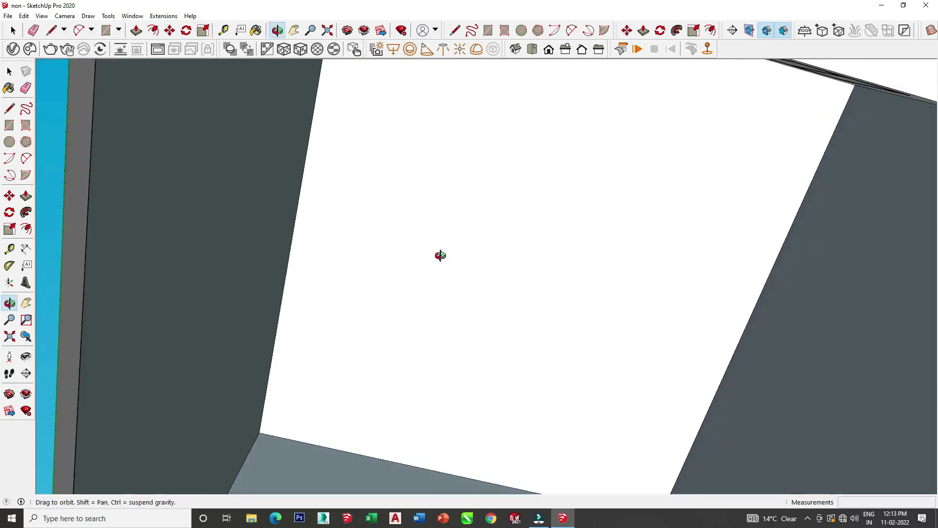
middle_drag(390, 336, 405, 366)
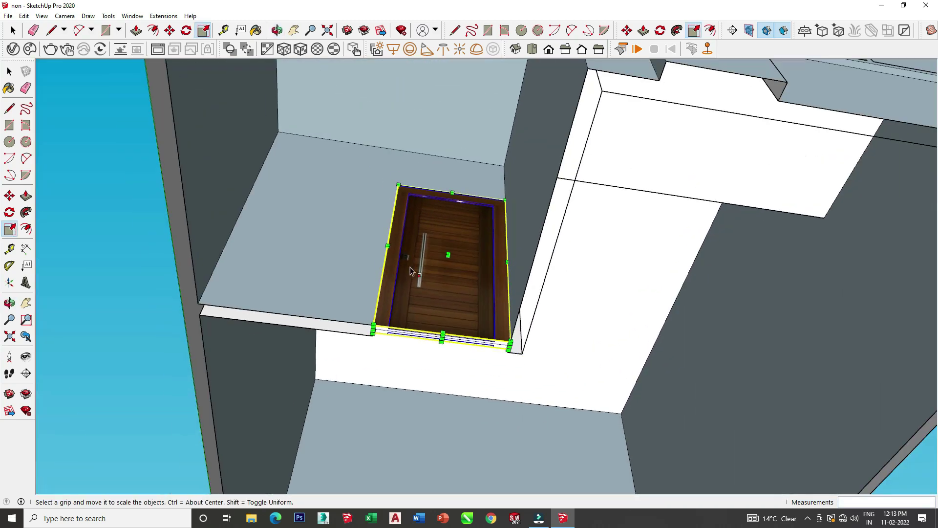
scroll(409, 267, down, 4)
scroll(386, 216, down, 5)
mouse_move(386, 216)
middle_down()
mouse_move(409, 427)
mouse_move(383, 370)
mouse_move(367, 411)
middle_up()
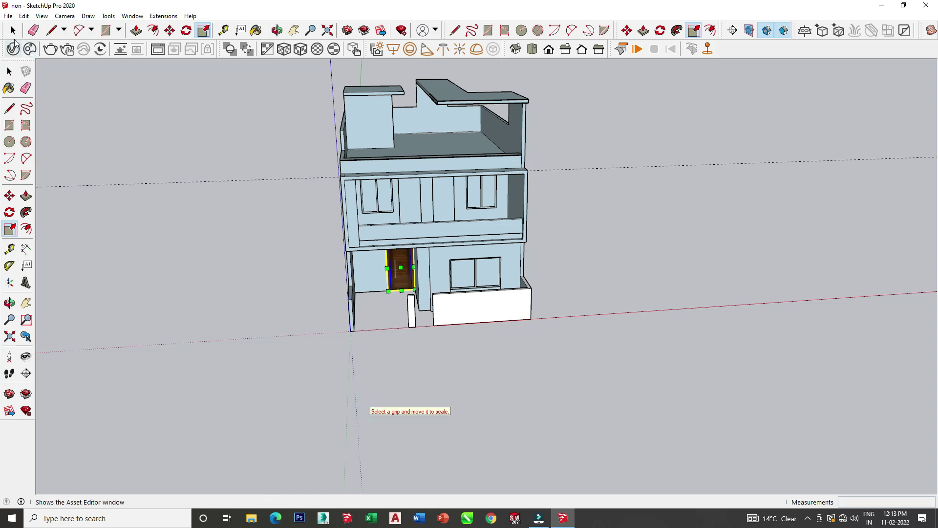
mouse_move(231, 259)
middle_down()
mouse_move(310, 195)
mouse_move(406, 254)
middle_up()
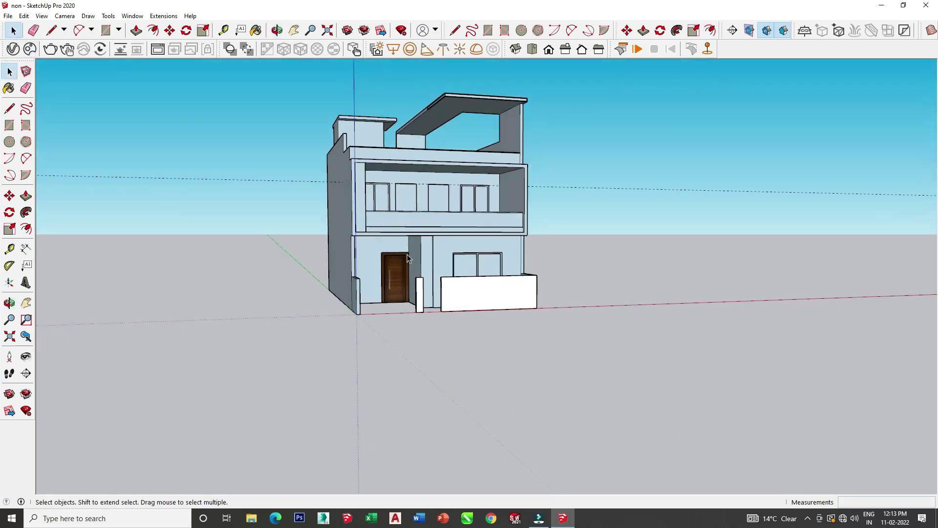
scroll(406, 254, up, 3)
scroll(406, 322, up, 3)
scroll(369, 104, up, 2)
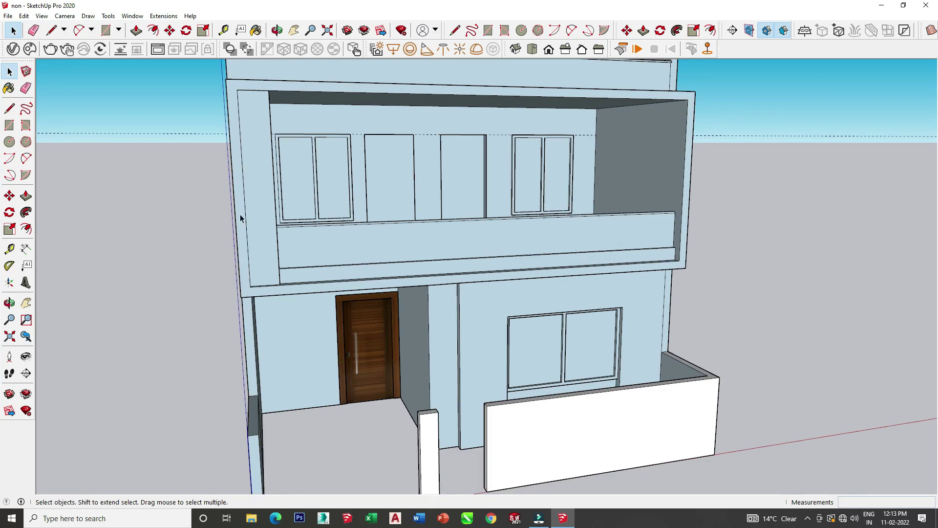
Step: Import the 3+80 door model and place it on the upper balcony floor
click(11, 16)
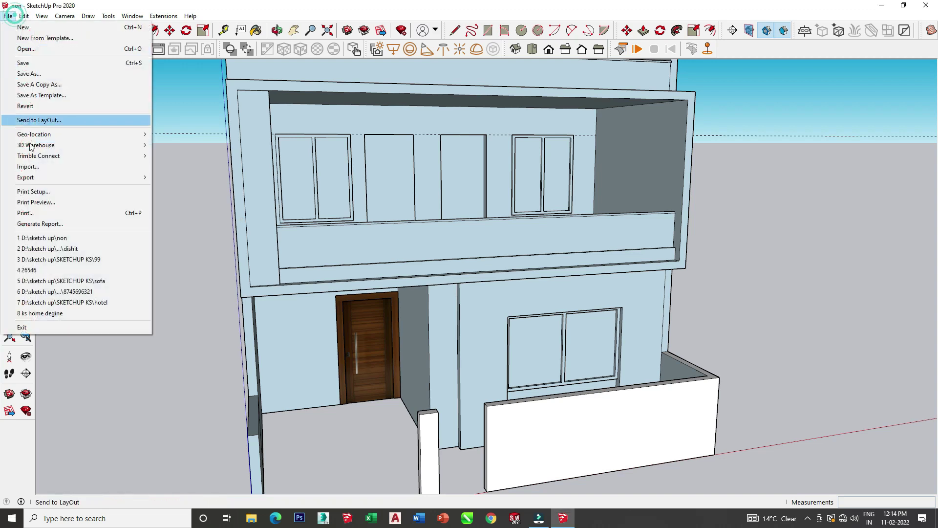
click(66, 167)
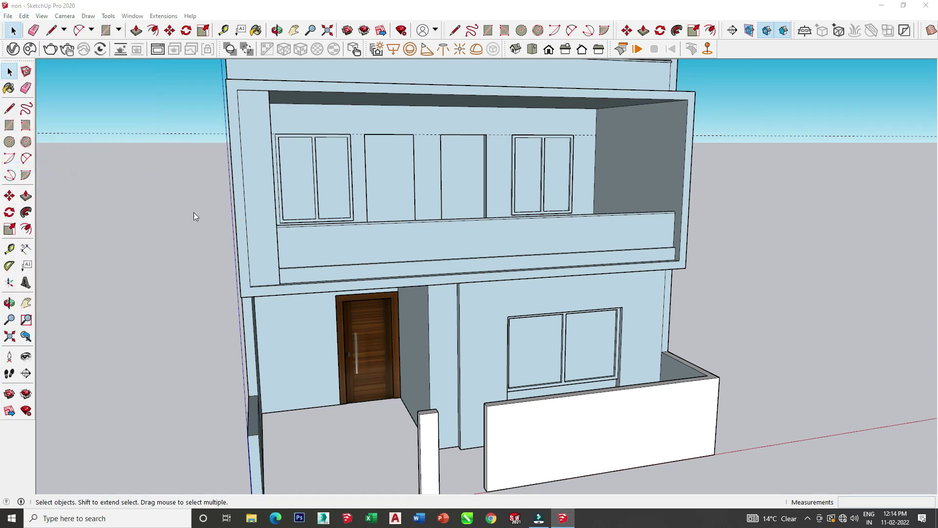
double_click(324, 183)
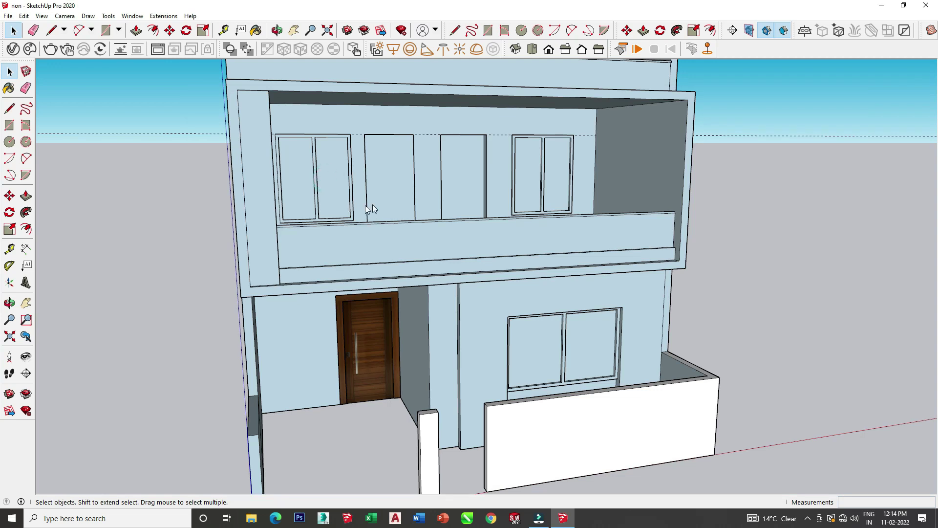
scroll(332, 251, up, 2)
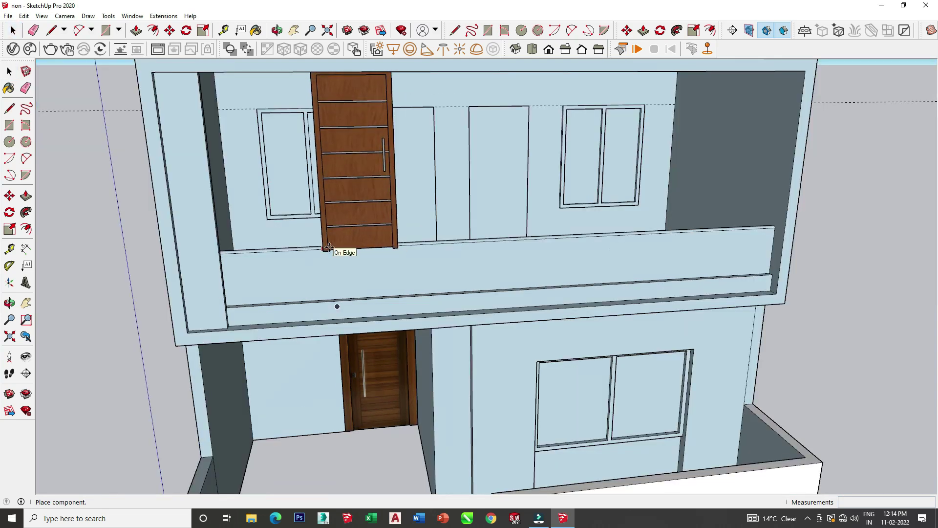
middle_drag(383, 268, 370, 232)
scroll(370, 231, up, 2)
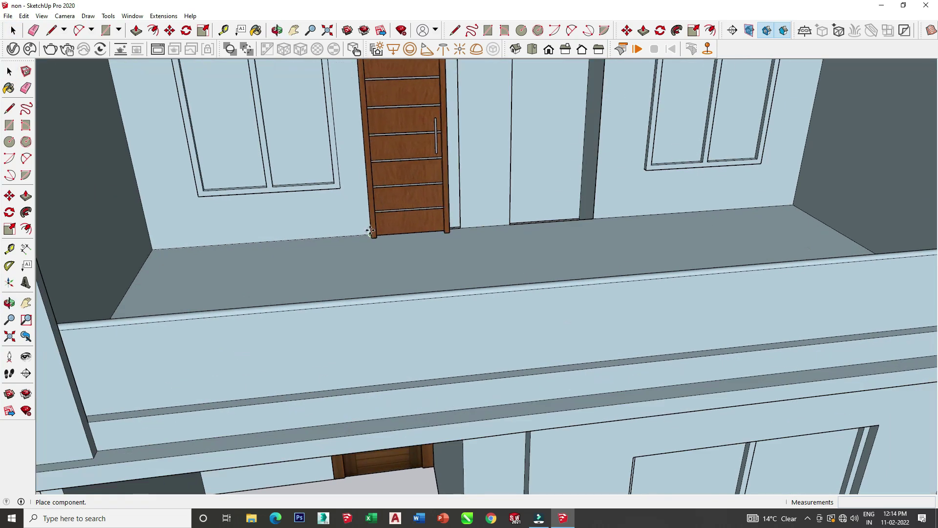
click(372, 228)
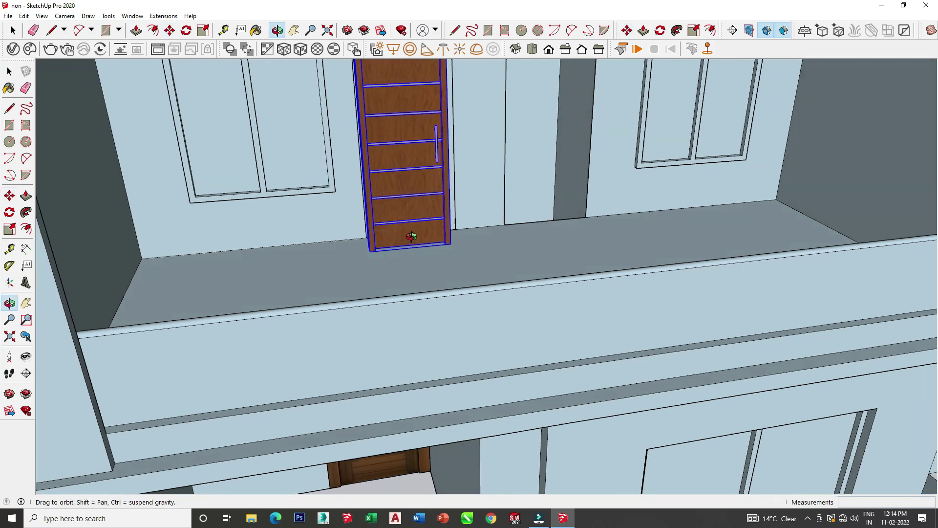
middle_drag(371, 228, 386, 214)
scroll(362, 277, up, 2)
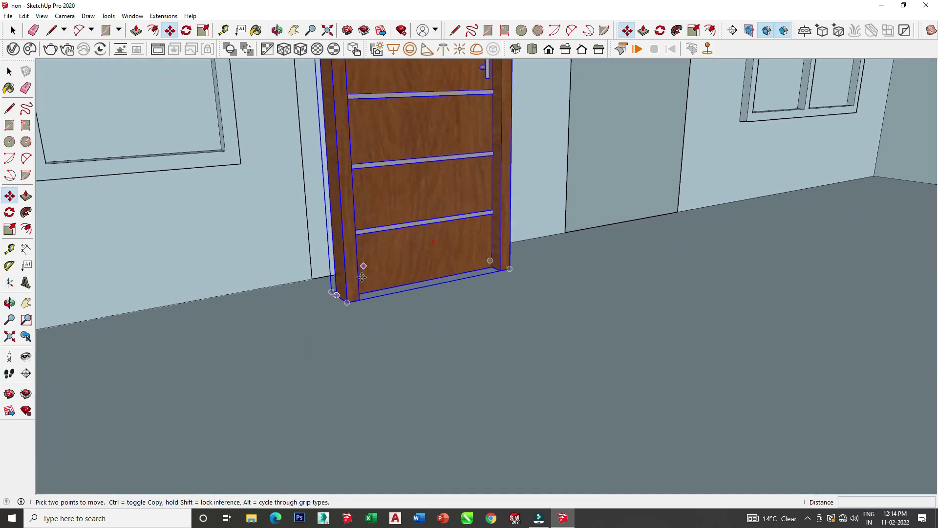
Step: Move the door by its bottom corner into the upper-floor wall opening
click(347, 299)
click(489, 379)
middle_drag(488, 378, 278, 387)
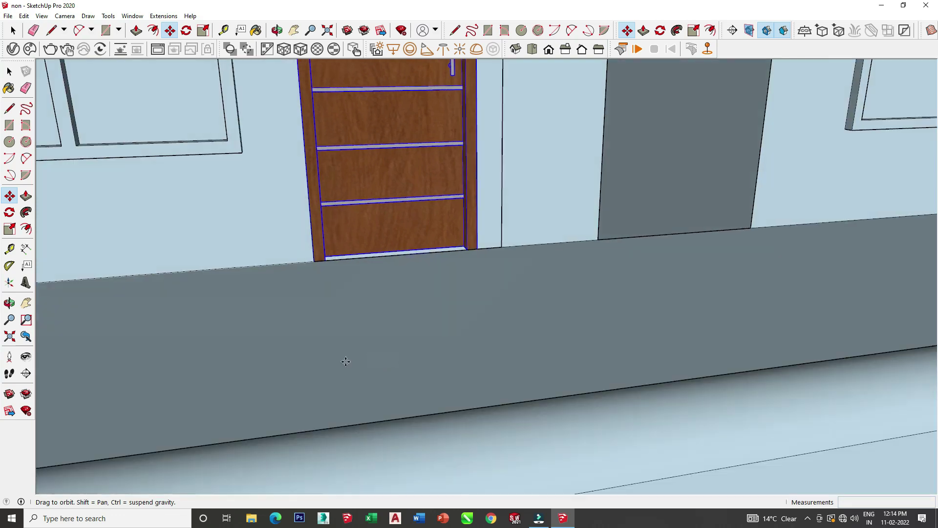
scroll(278, 387, down, 3)
scroll(265, 305, down, 3)
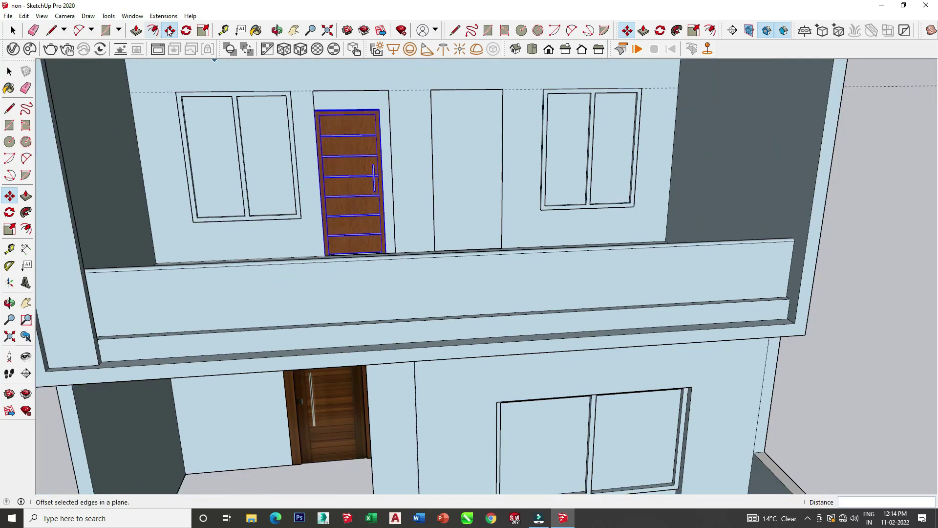
Step: Scale the door taller to the opening's top and wider to fill it
click(203, 30)
scroll(303, 125, up, 3)
scroll(324, 157, up, 3)
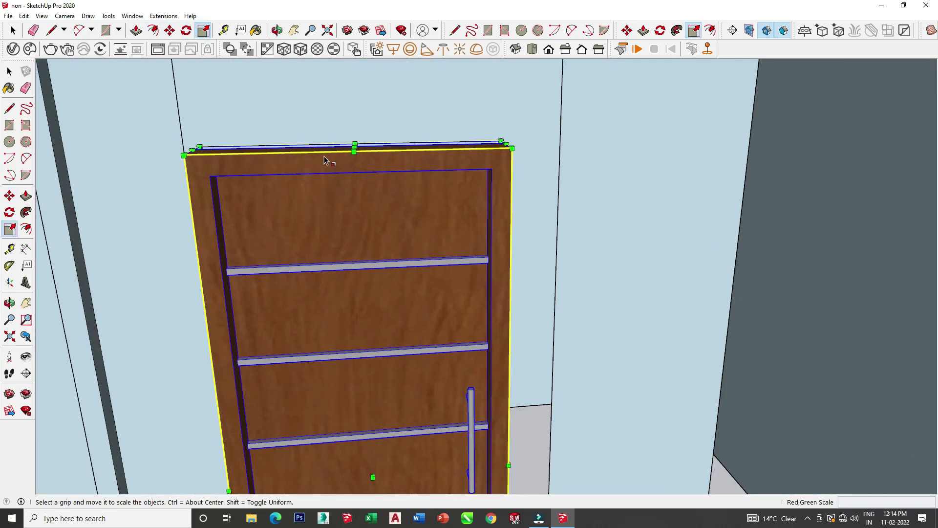
click(354, 146)
scroll(356, 137, down, 3)
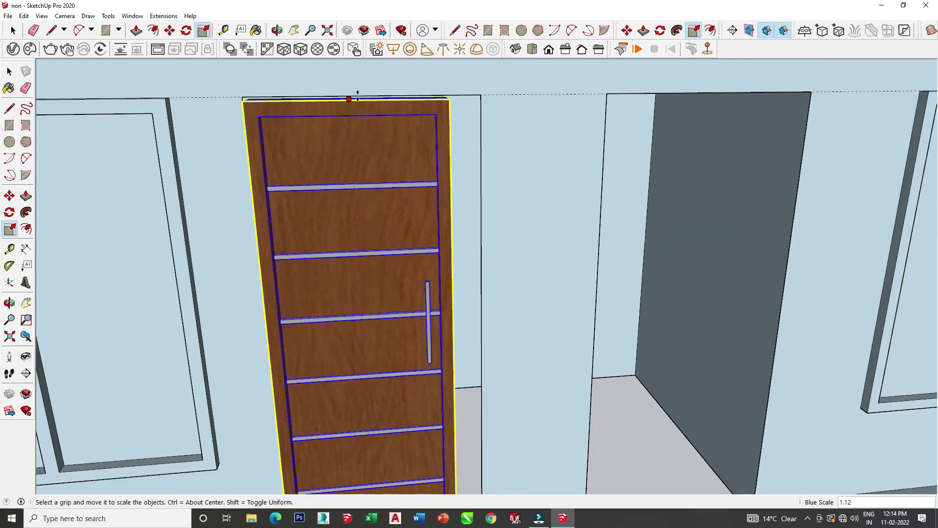
middle_drag(475, 250, 408, 316)
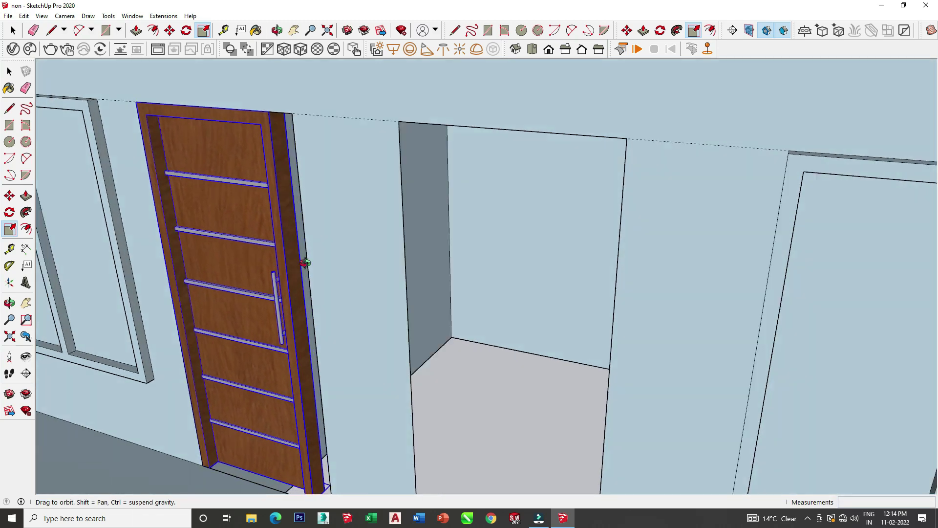
click(316, 320)
middle_drag(317, 320, 429, 272)
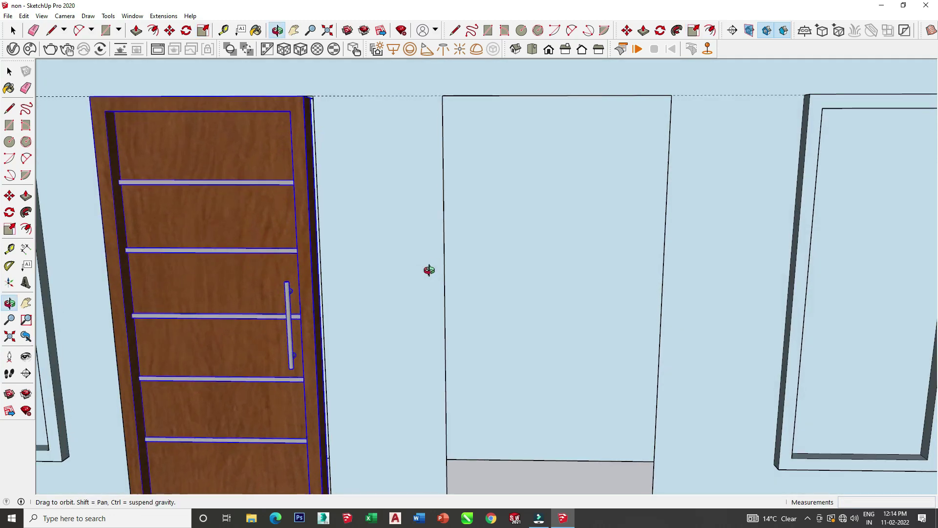
scroll(335, 344, up, 3)
click(311, 339)
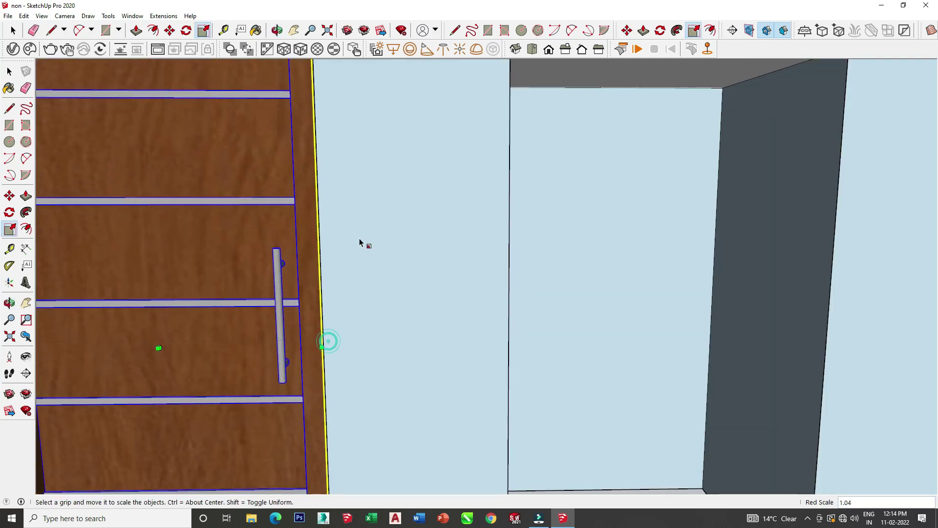
scroll(359, 242, down, 5)
click(13, 31)
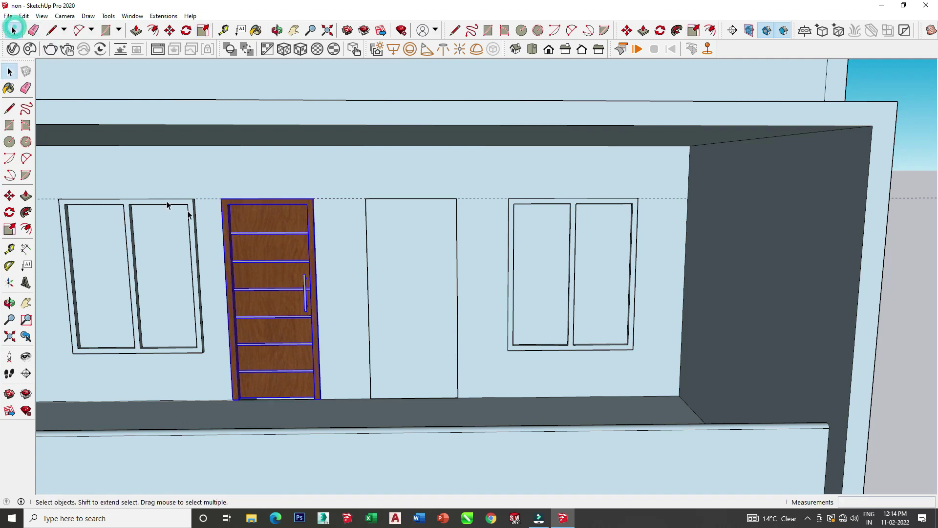
Step: Copy the resized door and place the duplicate in the second upper-floor opening
key(ctrl+c)
key(ctrl+v)
scroll(387, 391, up, 3)
click(387, 419)
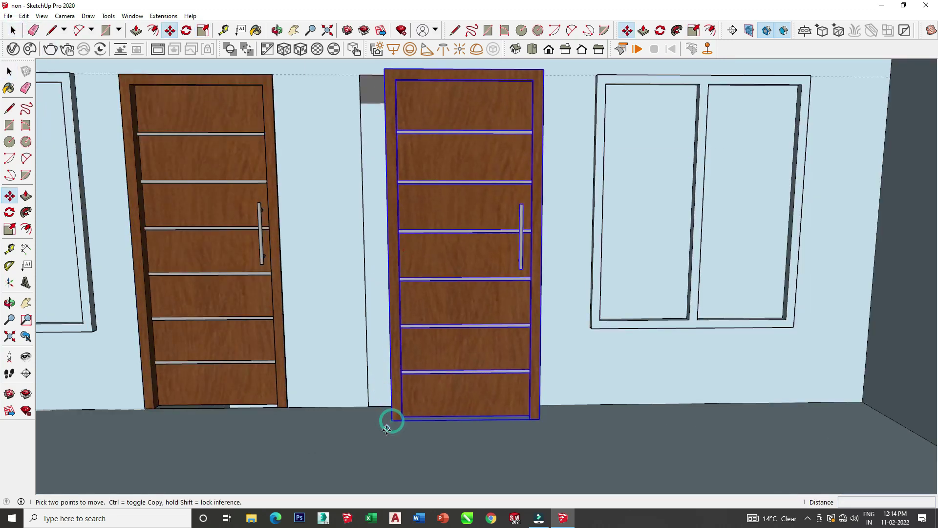
mouse_move(389, 424)
middle_down()
mouse_move(587, 436)
mouse_move(429, 435)
middle_up()
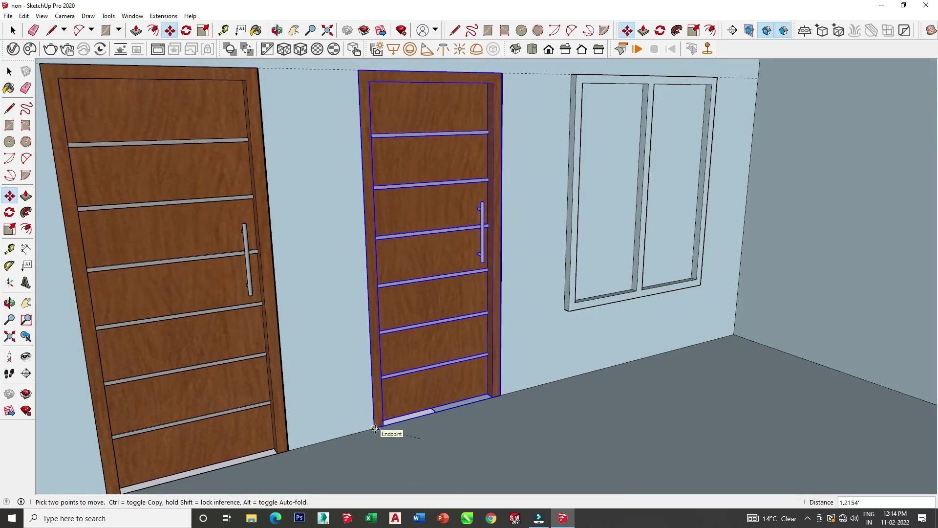
click(503, 365)
scroll(440, 293, down, 3)
scroll(440, 293, down, 3)
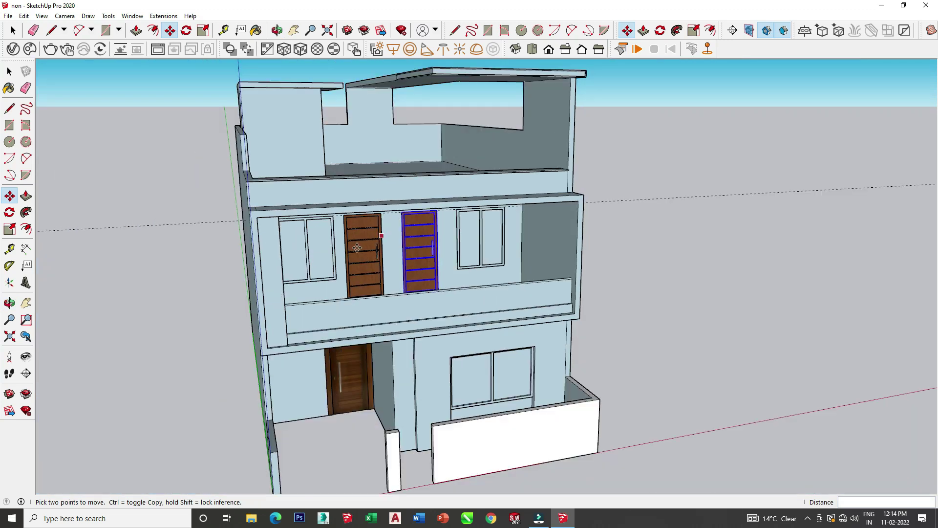
click(11, 29)
mouse_move(151, 156)
middle_down()
mouse_move(412, 267)
mouse_move(338, 348)
middle_up()
scroll(411, 268, up, 3)
scroll(339, 348, up, 2)
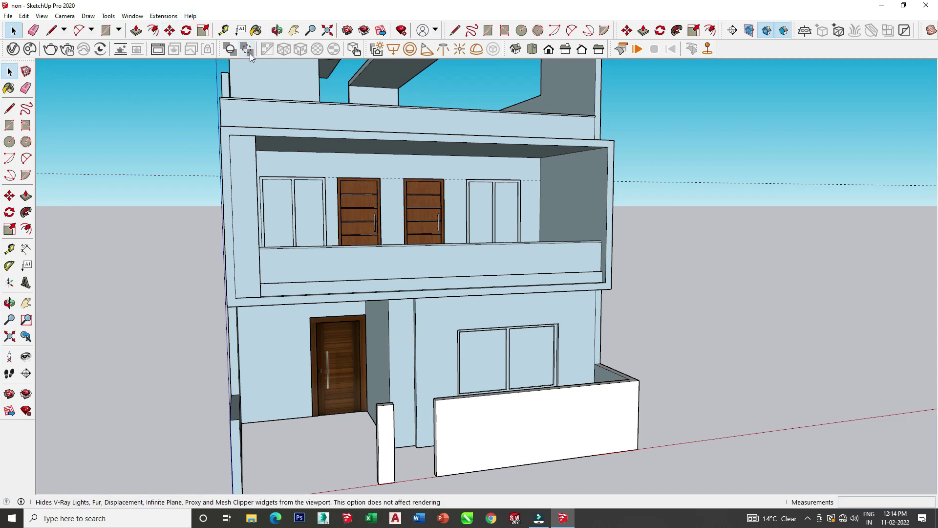
Step: Paint the left and right window frames, including inner faces, dark red Color A08
click(262, 33)
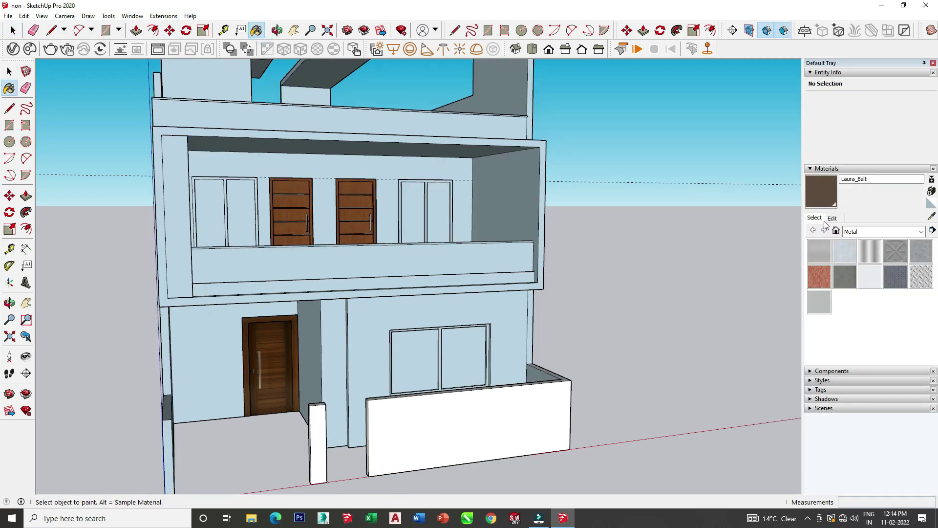
click(859, 232)
click(864, 266)
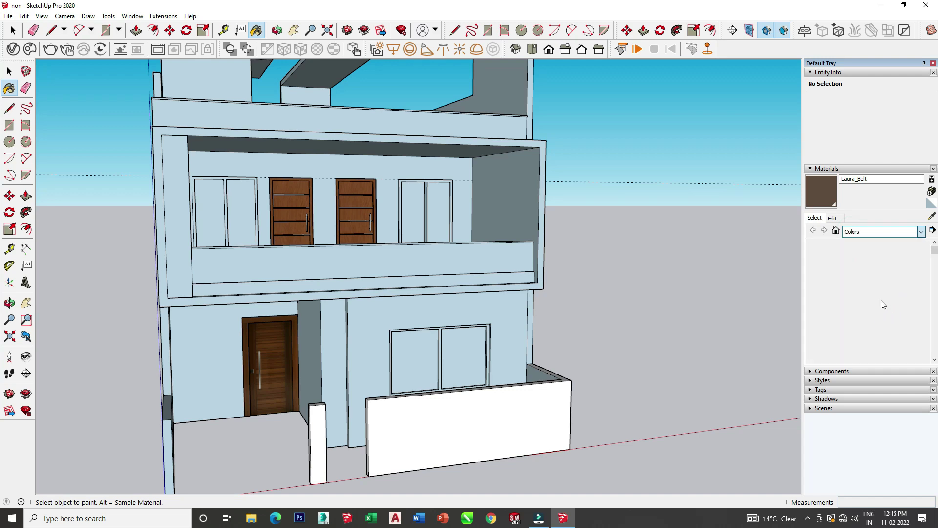
click(895, 277)
scroll(275, 214, up, 3)
scroll(211, 219, up, 3)
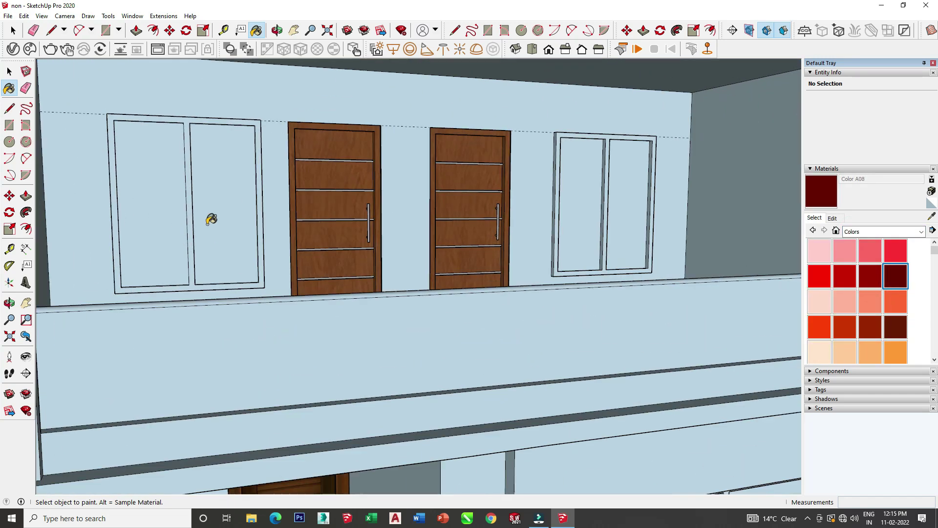
scroll(211, 219, up, 2)
click(190, 215)
scroll(626, 235, up, 3)
click(712, 244)
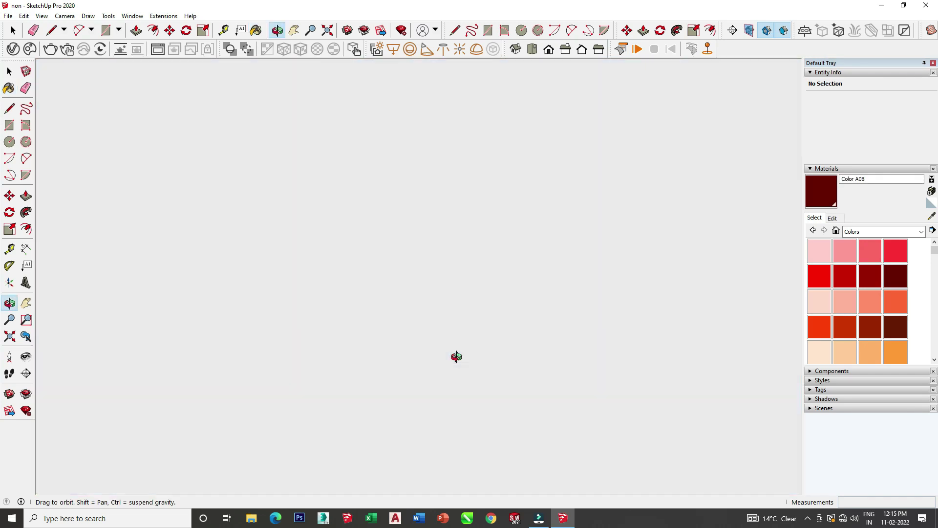
middle_drag(729, 279, 586, 408)
click(544, 387)
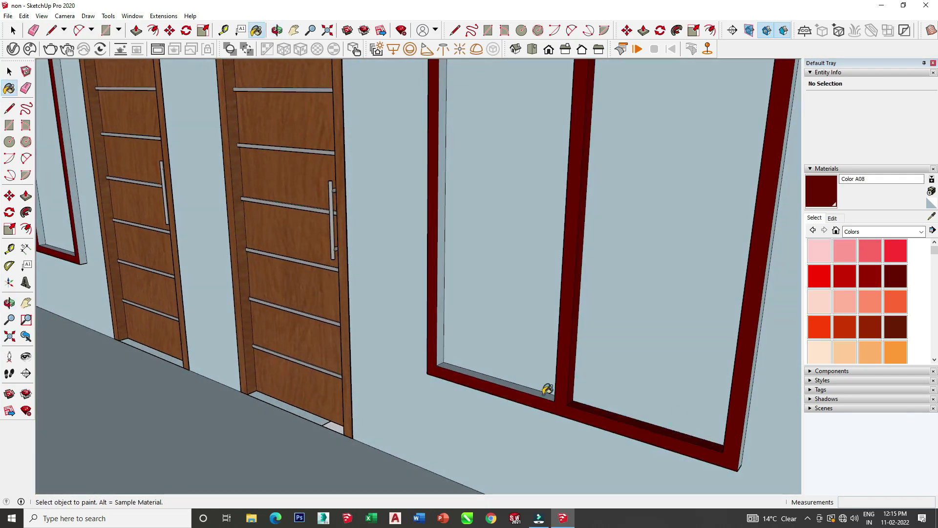
Step: Orbit and zoom around the window frame to inspect the painted faces
middle_drag(770, 412, 513, 376)
scroll(510, 361, up, 3)
scroll(440, 295, down, 3)
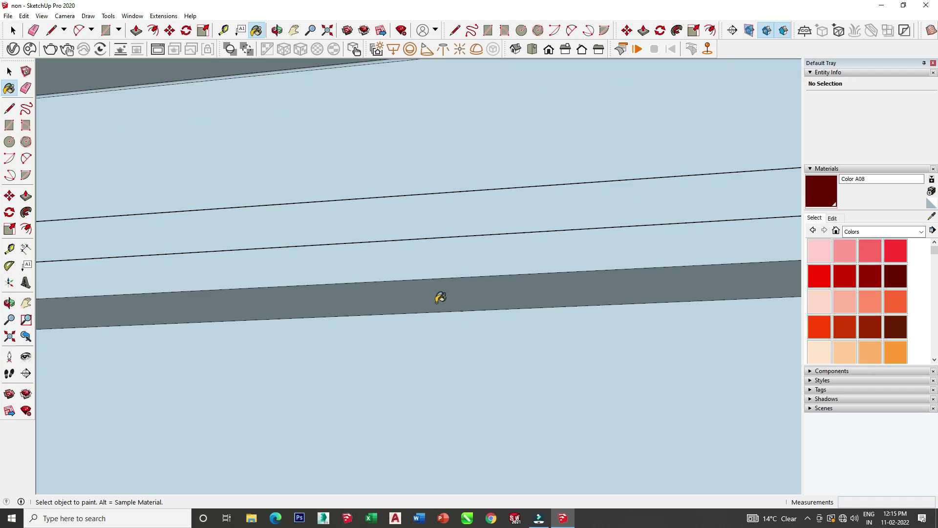
scroll(440, 310, down, 2)
scroll(439, 310, up, 3)
scroll(425, 299, up, 3)
scroll(359, 367, down, 2)
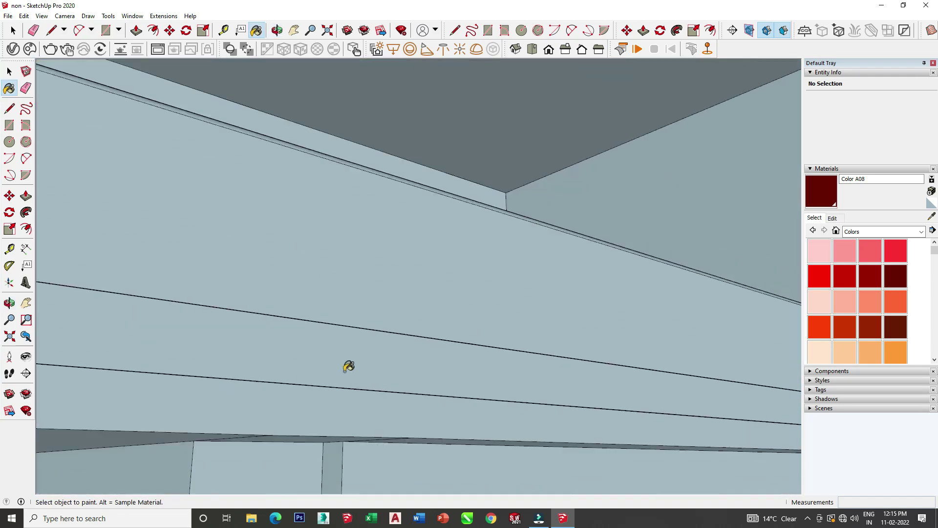
scroll(373, 243, down, 2)
scroll(379, 280, up, 3)
scroll(364, 299, up, 1)
scroll(372, 274, up, 2)
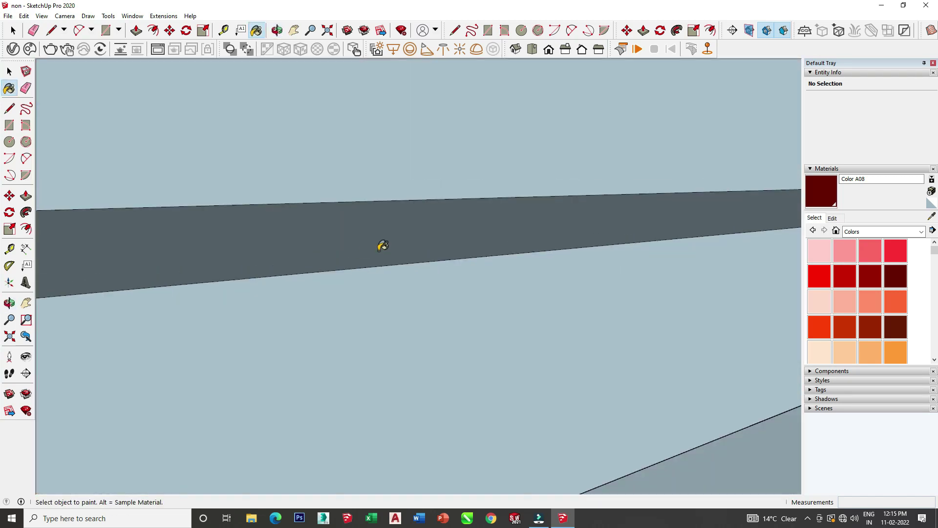
scroll(293, 303, down, 4)
scroll(258, 333, up, 3)
scroll(251, 341, up, 2)
scroll(252, 342, up, 2)
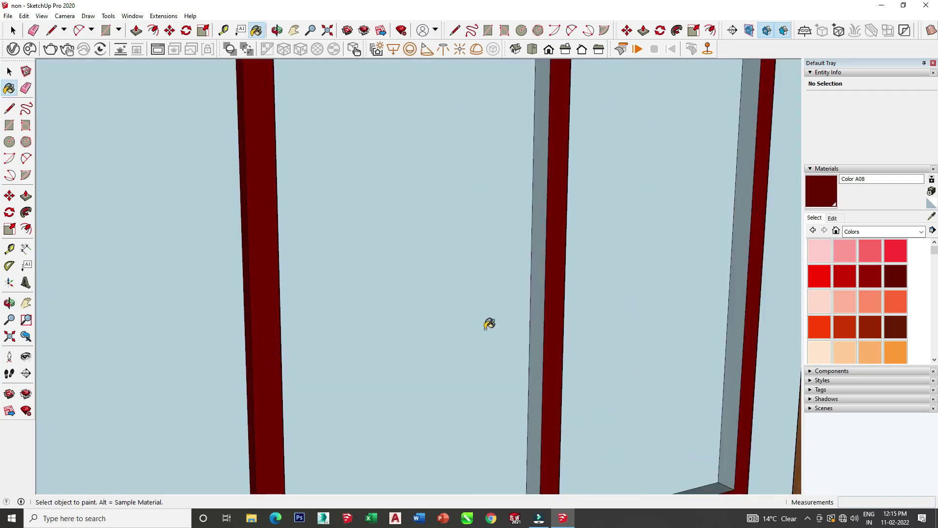
scroll(199, 320, down, 2)
scroll(399, 444, down, 2)
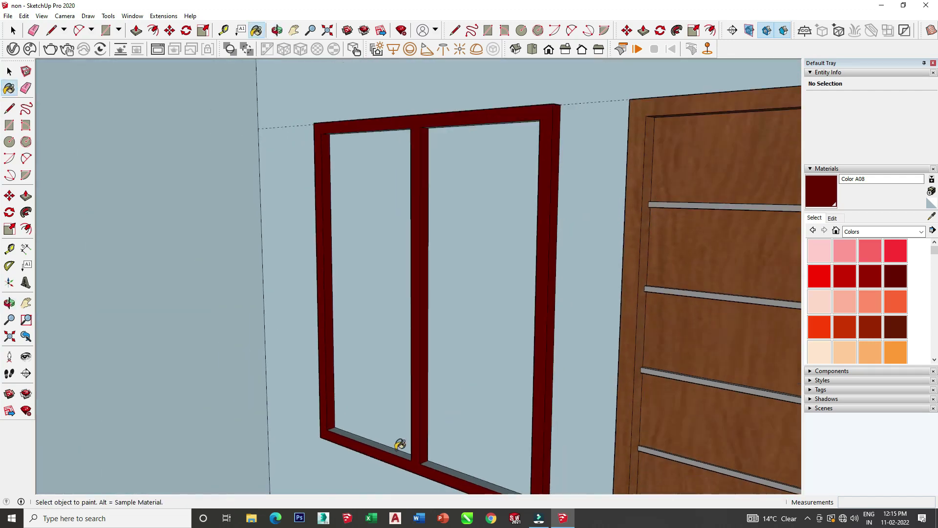
scroll(449, 464, up, 3)
scroll(412, 347, down, 3)
scroll(380, 224, down, 2)
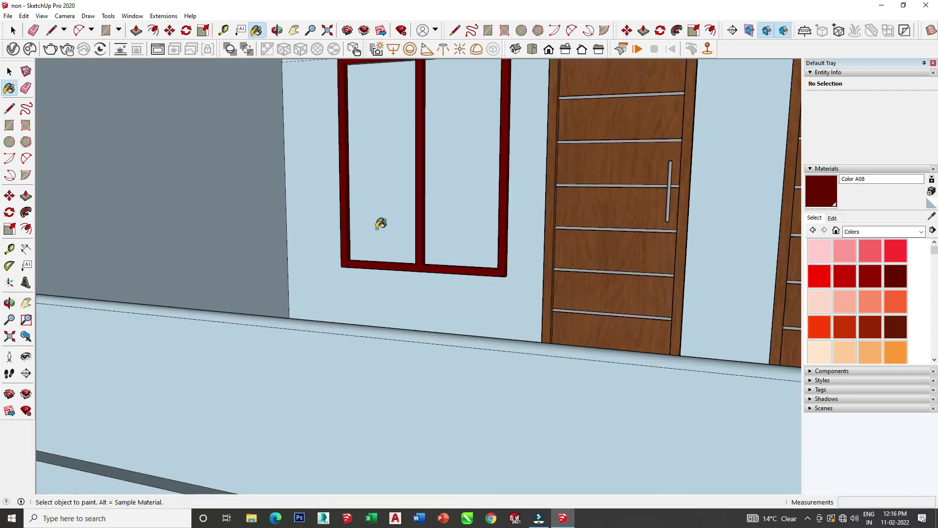
scroll(422, 254, up, 4)
scroll(406, 284, down, 3)
scroll(362, 405, up, 4)
scroll(374, 187, down, 3)
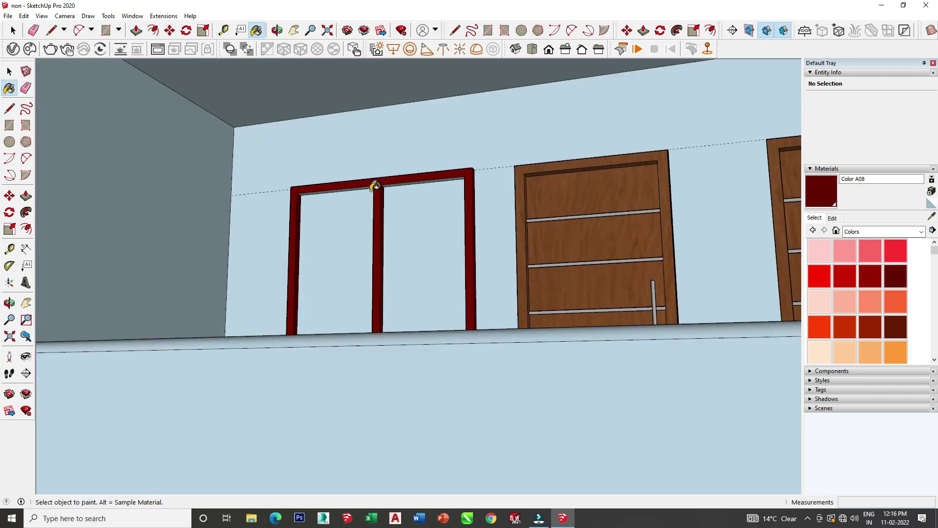
scroll(516, 177, up, 2)
scroll(516, 177, down, 2)
scroll(498, 179, down, 3)
scroll(465, 188, down, 4)
scroll(346, 314, up, 6)
scroll(524, 465, up, 3)
mouse_move(747, 393)
middle_down()
mouse_move(259, 321)
mouse_move(862, 299)
mouse_move(461, 247)
mouse_move(657, 391)
middle_up()
scroll(578, 373, up, 3)
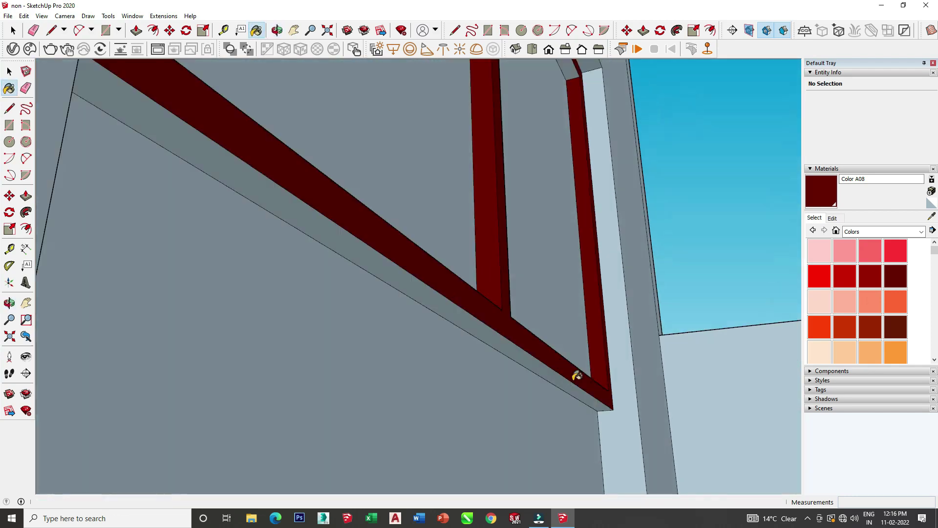
scroll(565, 131, down, 5)
scroll(509, 95, down, 5)
Step: Orbit out to view the whole house and bring up the File menu
middle_drag(509, 96, 356, 289)
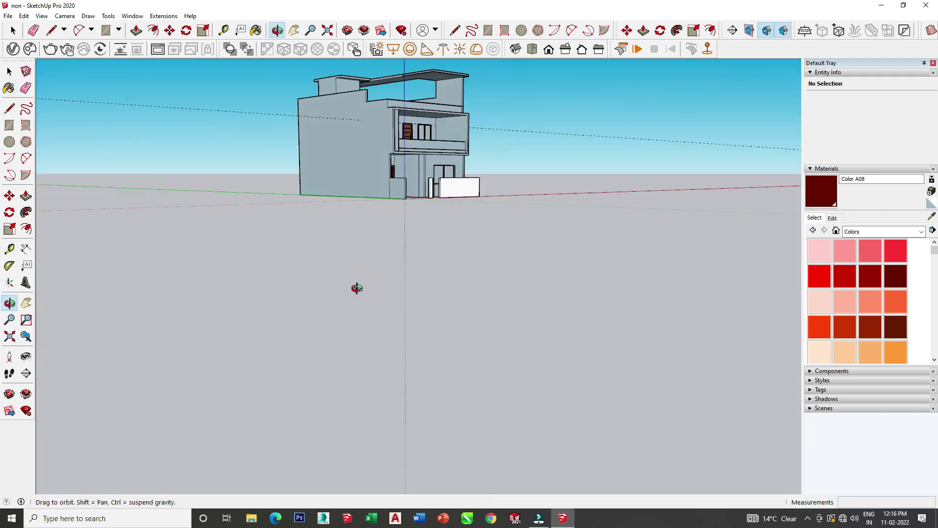
scroll(456, 61, up, 2)
scroll(457, 61, up, 3)
click(9, 16)
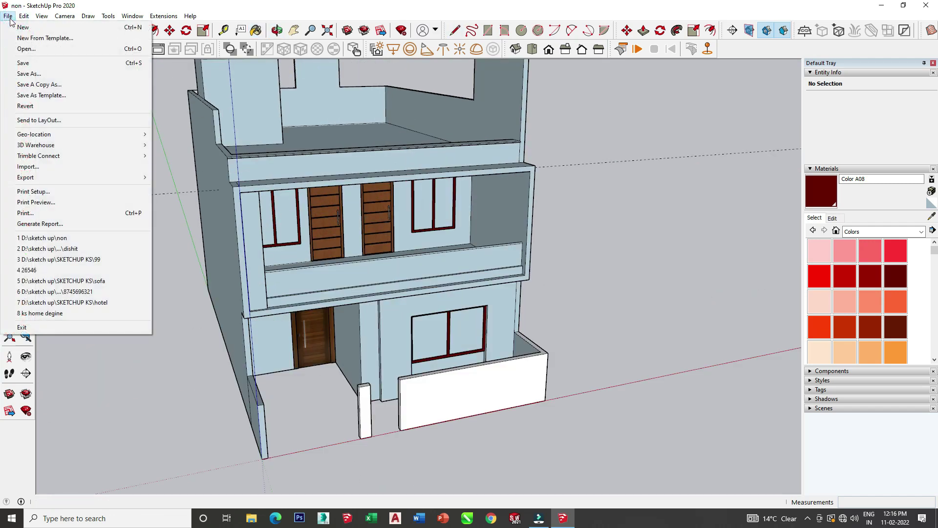
Step: Import the mdf_9_group panel file and place it beside the house
click(52, 166)
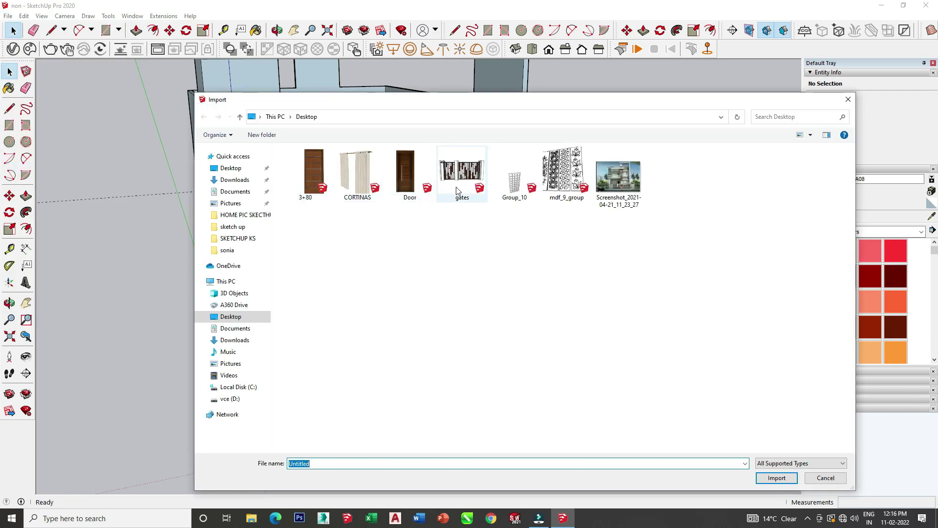
double_click(567, 176)
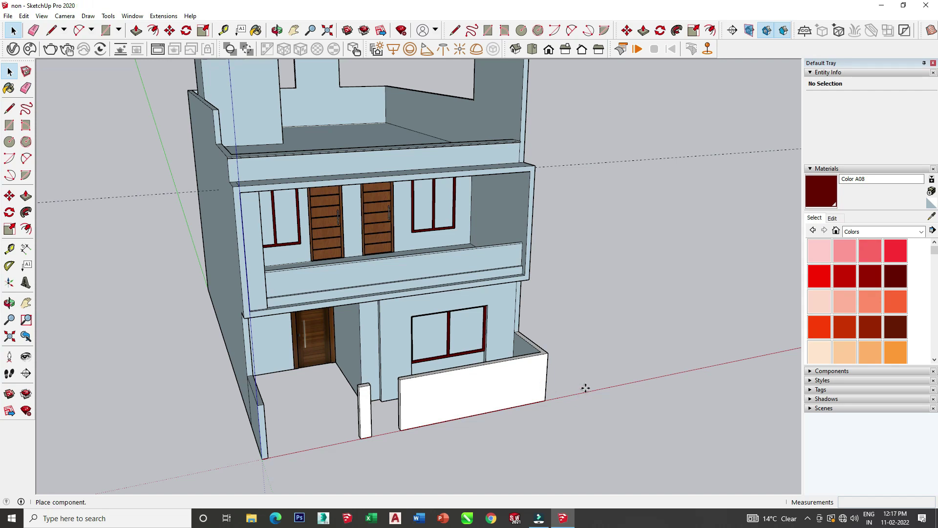
scroll(577, 377, up, 2)
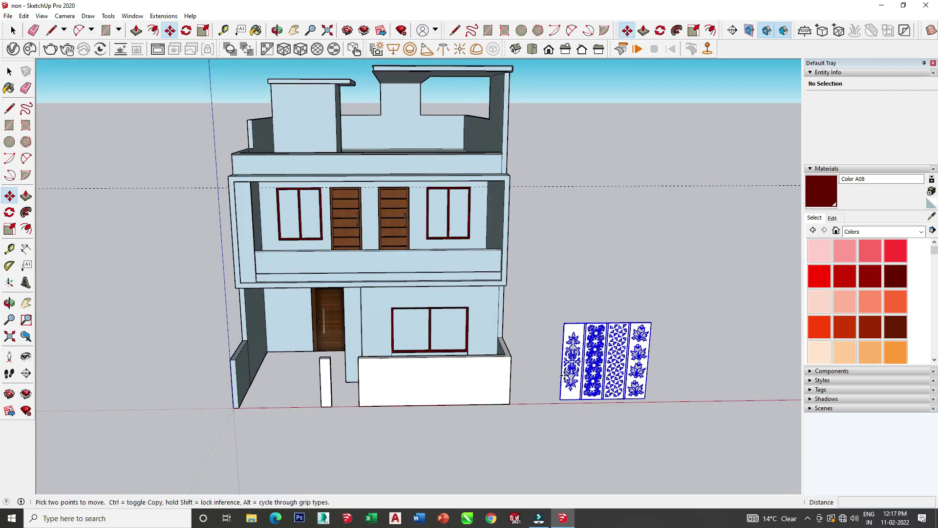
click(574, 381)
scroll(574, 386, up, 2)
scroll(572, 391, up, 3)
scroll(569, 393, up, 3)
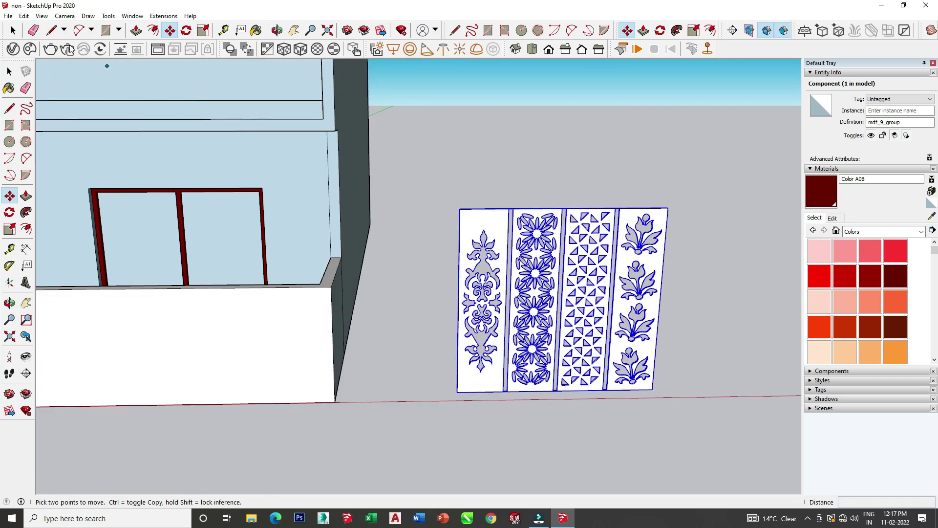
Step: Explode the panel group and delete the three floral and ornamental panels
click(14, 32)
right_click(526, 223)
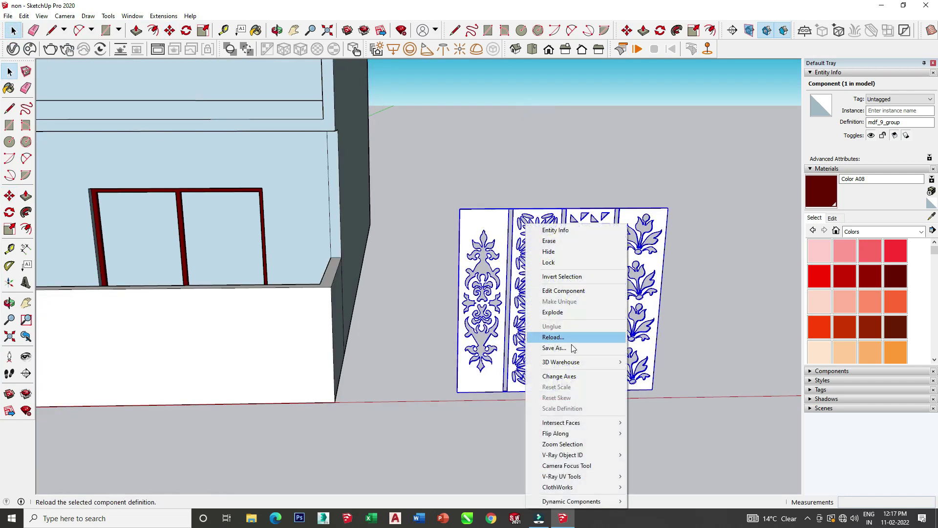
click(561, 313)
click(620, 147)
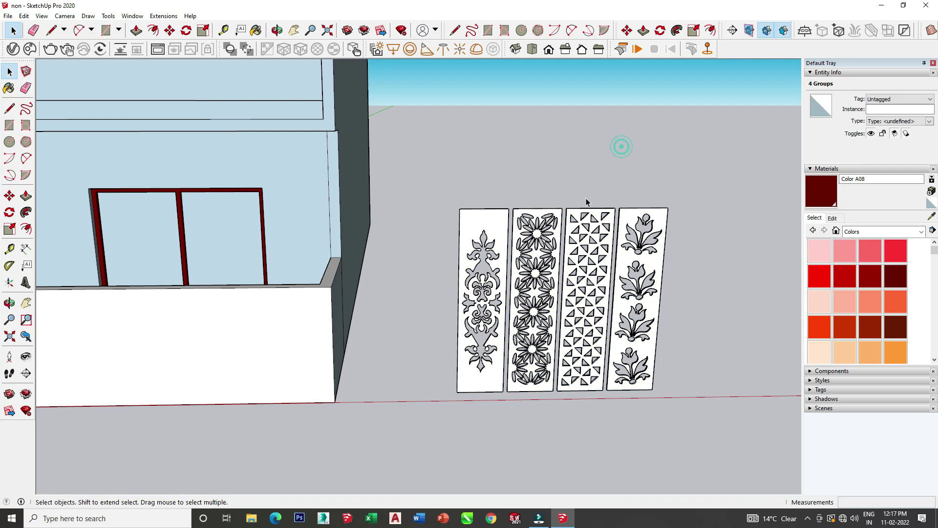
click(532, 255)
click(630, 259)
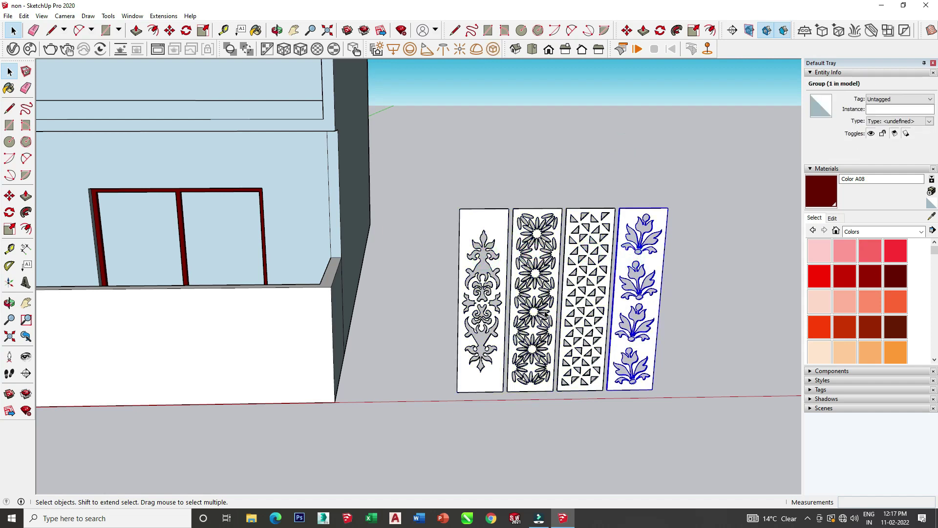
key(Delete)
click(548, 283)
key(Delete)
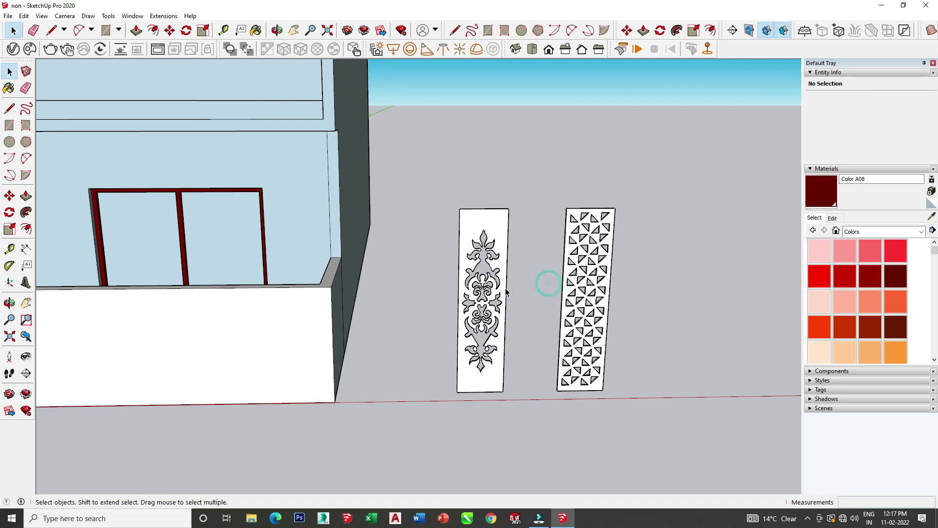
key(Delete)
Step: Paint the remaining triangle lattice panel maroon Color A08
click(581, 286)
click(170, 31)
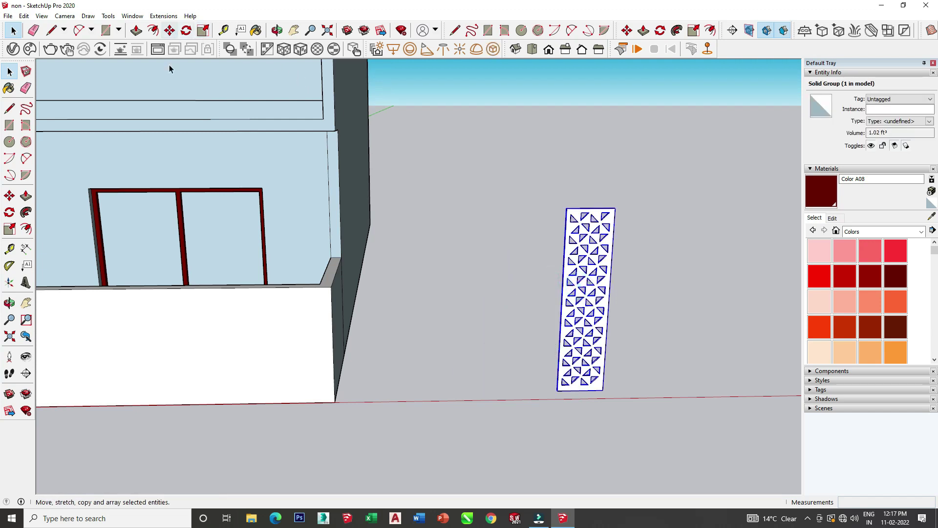
scroll(572, 243, up, 3)
click(589, 237)
mouse_move(588, 237)
middle_down()
mouse_move(646, 287)
mouse_move(546, 283)
middle_up()
scroll(479, 166, down, 5)
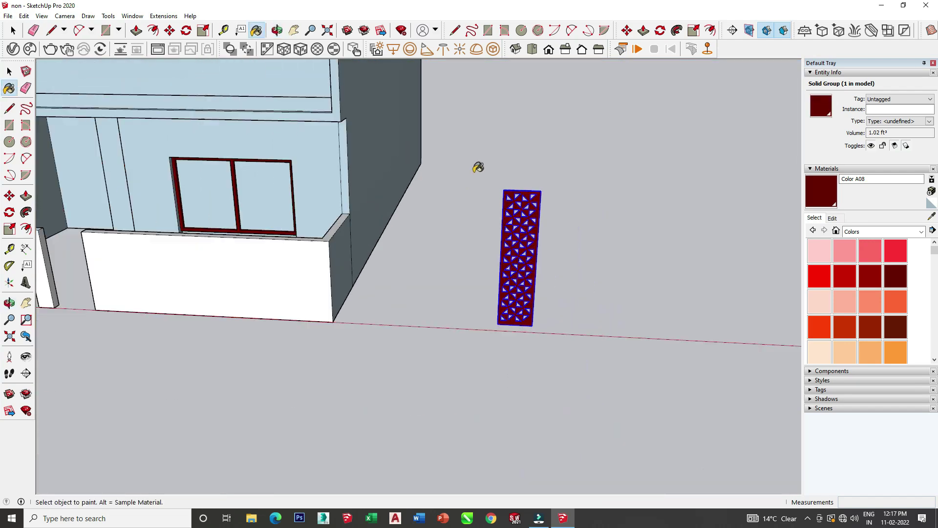
scroll(338, 176, down, 3)
mouse_move(337, 176)
middle_down()
mouse_move(507, 280)
mouse_move(256, 60)
middle_up()
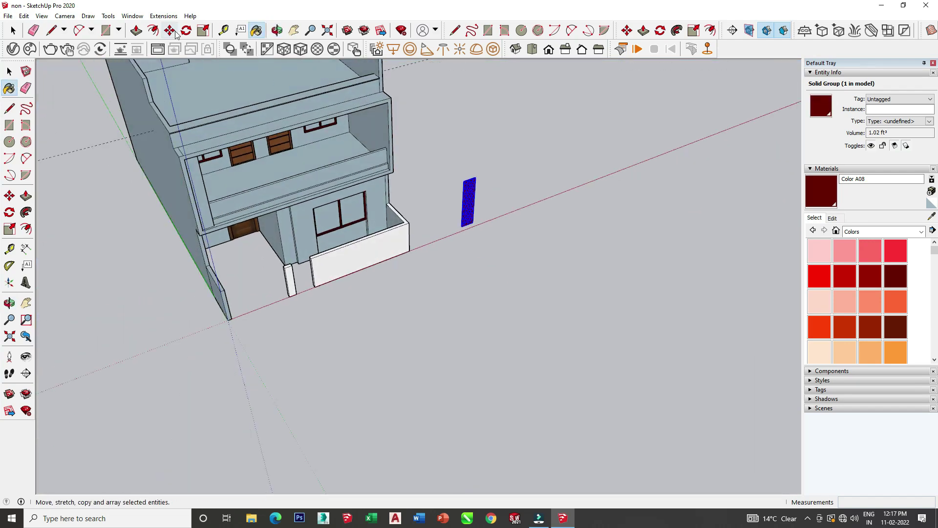
Step: Start scaling the lattice panel taller, zooming in on it
click(204, 30)
scroll(526, 180, up, 1)
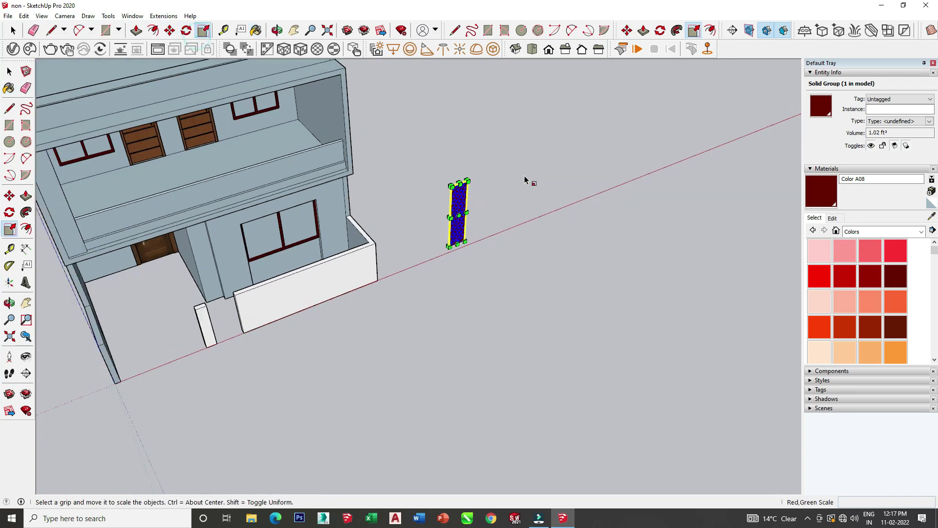
scroll(489, 195, up, 2)
scroll(459, 210, up, 2)
scroll(445, 215, up, 3)
Step: Stretch the maroon lattice panel 1.90 times taller along blue
middle_drag(442, 215, 493, 209)
drag(467, 205, 470, 204)
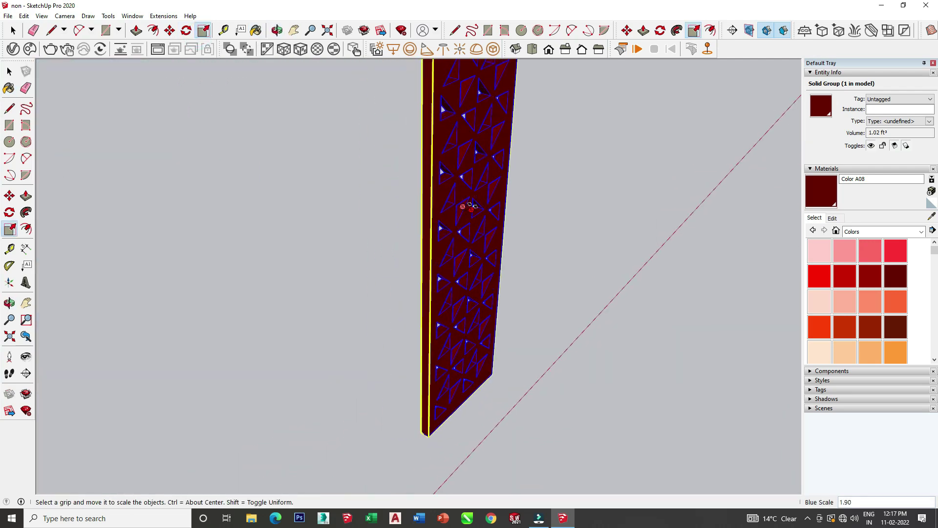
click(179, 35)
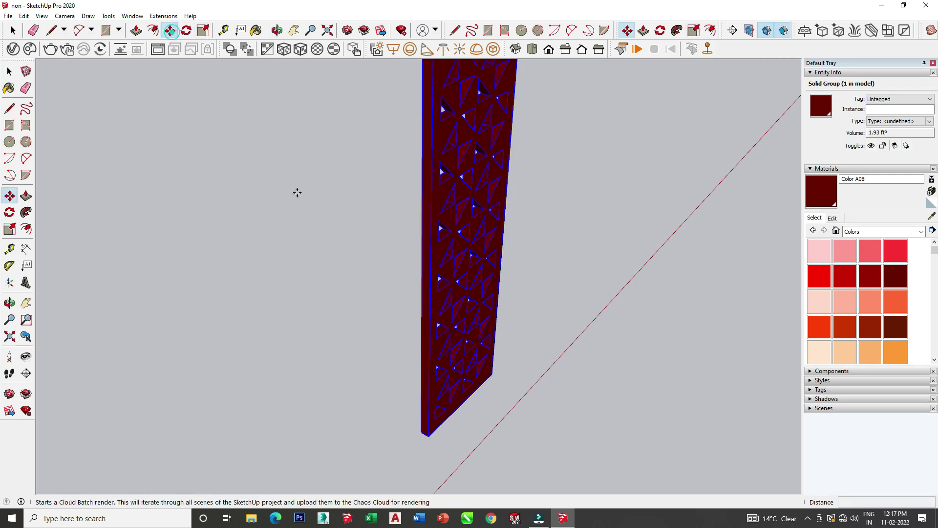
scroll(440, 376, up, 2)
Step: Move the panel onto the first-floor balcony railing
click(417, 451)
scroll(425, 457, down, 2)
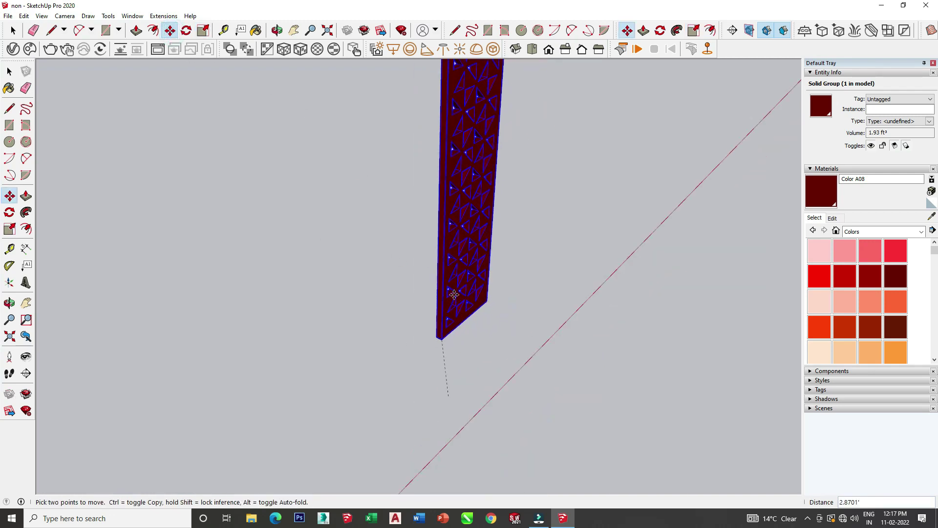
scroll(446, 299, down, 4)
middle_drag(410, 247, 415, 264)
scroll(415, 274, up, 3)
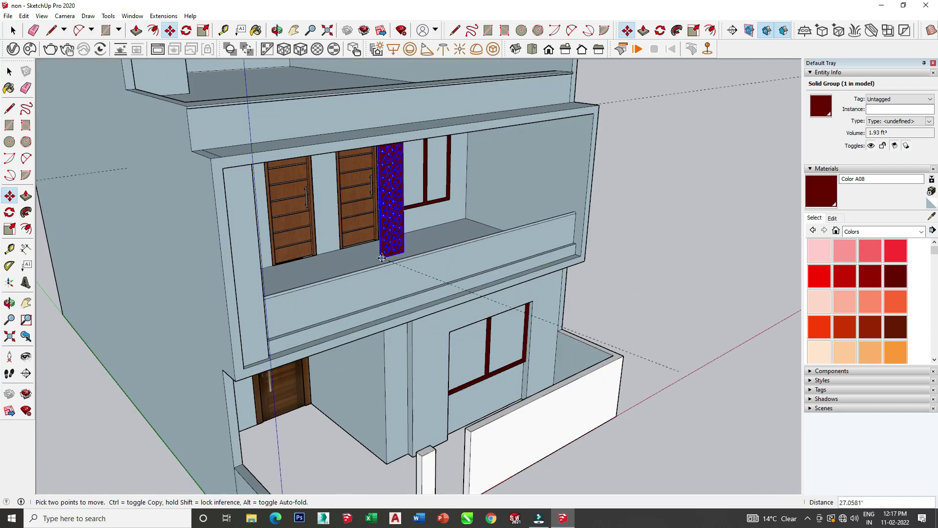
scroll(417, 286, up, 3)
click(473, 327)
scroll(460, 321, up, 3)
mouse_move(465, 321)
middle_down()
mouse_move(533, 308)
mouse_move(514, 309)
middle_up()
click(514, 311)
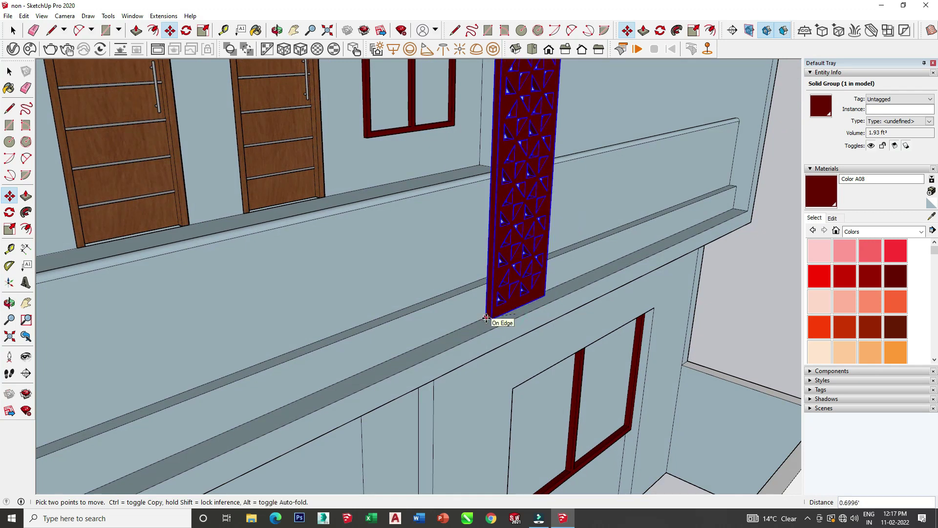
scroll(464, 348, down, 3)
middle_drag(359, 296, 346, 287)
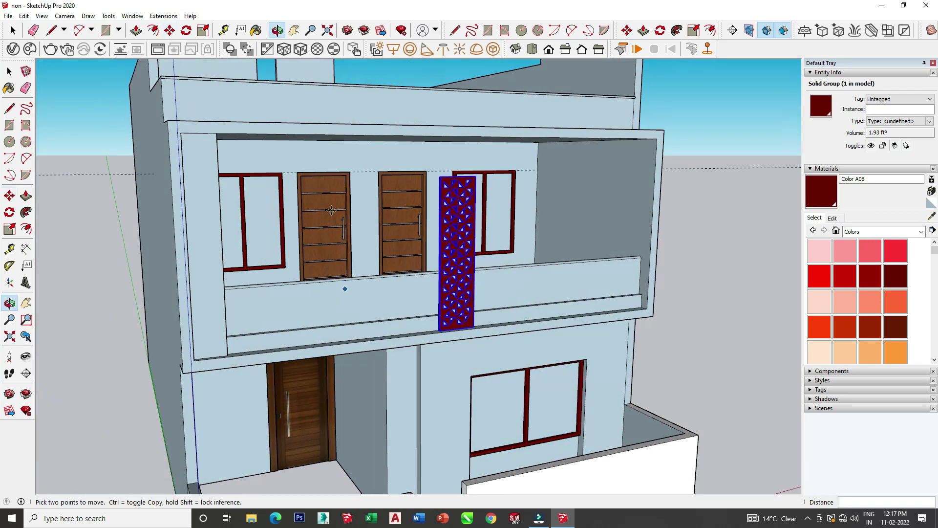
Step: Scale the panel upward so it reaches the slab above
click(204, 30)
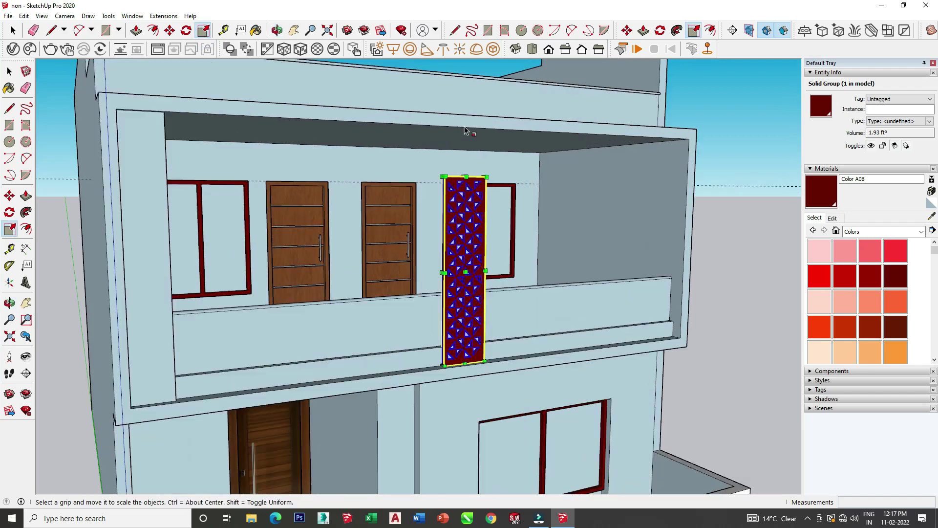
scroll(484, 196, up, 3)
middle_drag(483, 195, 516, 258)
scroll(517, 258, up, 3)
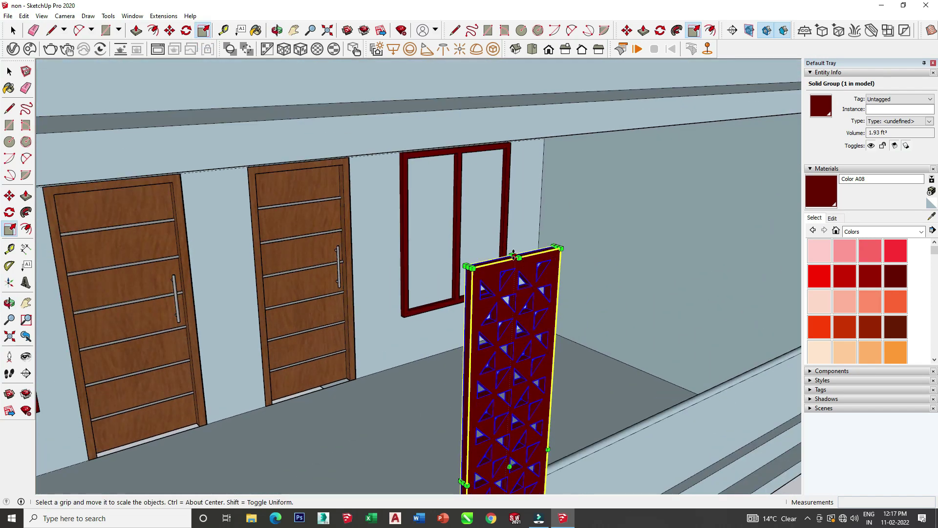
drag(513, 254, 513, 132)
mouse_move(513, 132)
middle_down()
mouse_move(433, 38)
mouse_move(391, 111)
middle_up()
scroll(393, 120, down, 3)
scroll(398, 132, down, 1)
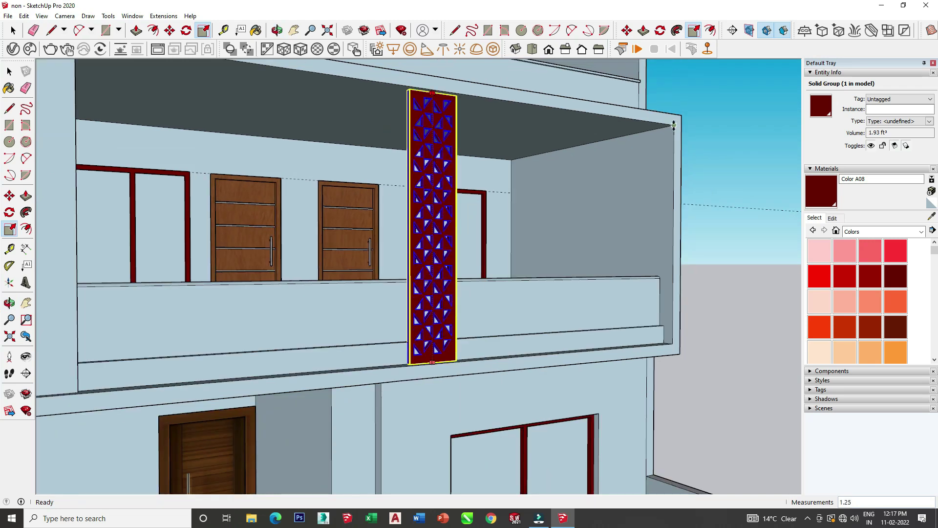
Step: Widen the panel along red across the balcony beside the doors
middle_drag(673, 124, 240, 281)
scroll(239, 281, up, 3)
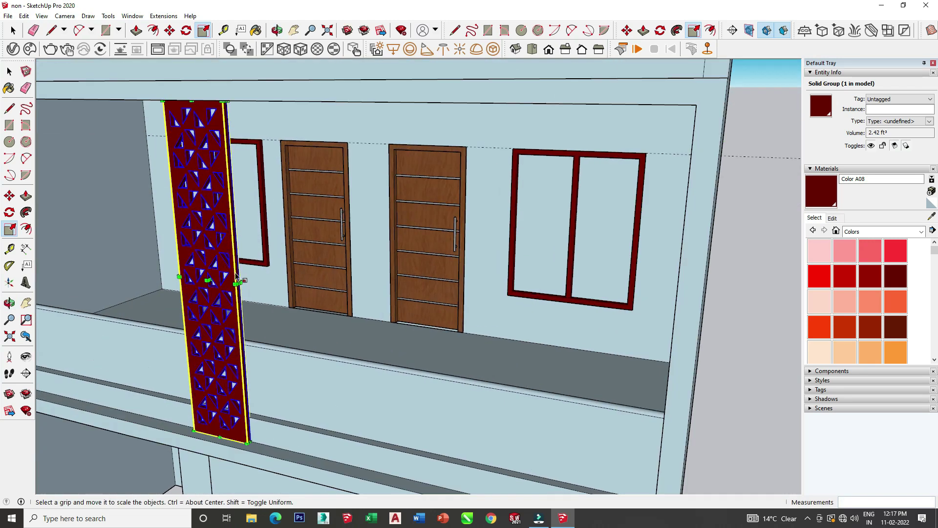
drag(238, 283, 259, 283)
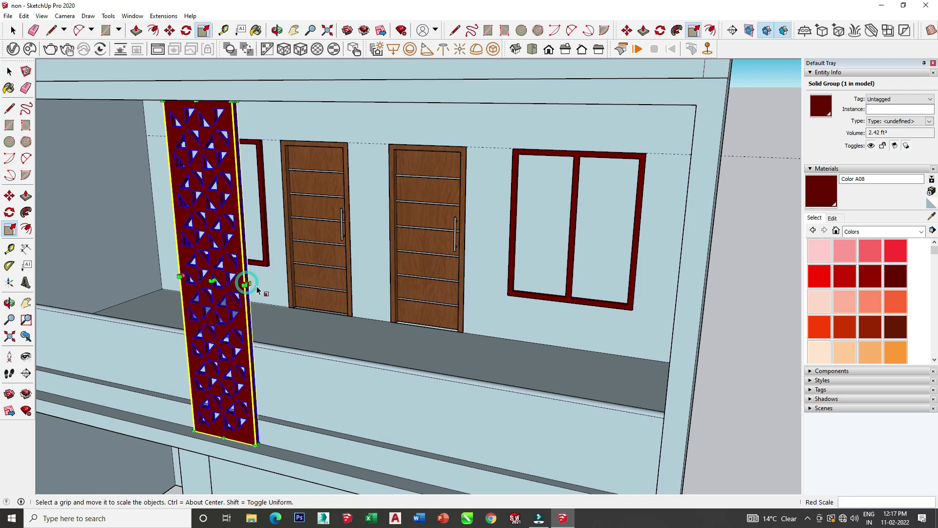
scroll(247, 289, down, 5)
middle_drag(247, 292, 273, 329)
scroll(272, 329, down, 1)
click(12, 31)
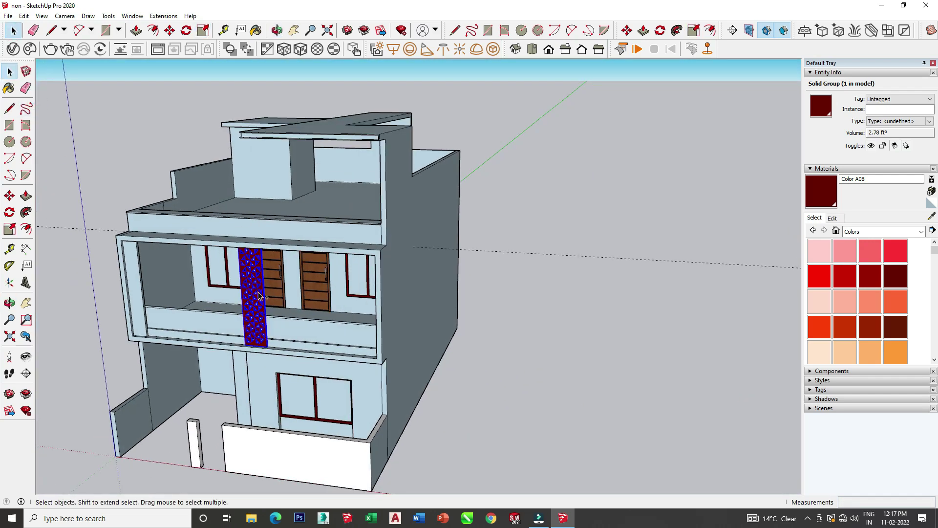
Step: Copy the jali panel and set the copy on the railing beside the original
key(ctrl+c)
key(ctrl+v)
scroll(293, 338, up, 3)
scroll(391, 349, up, 3)
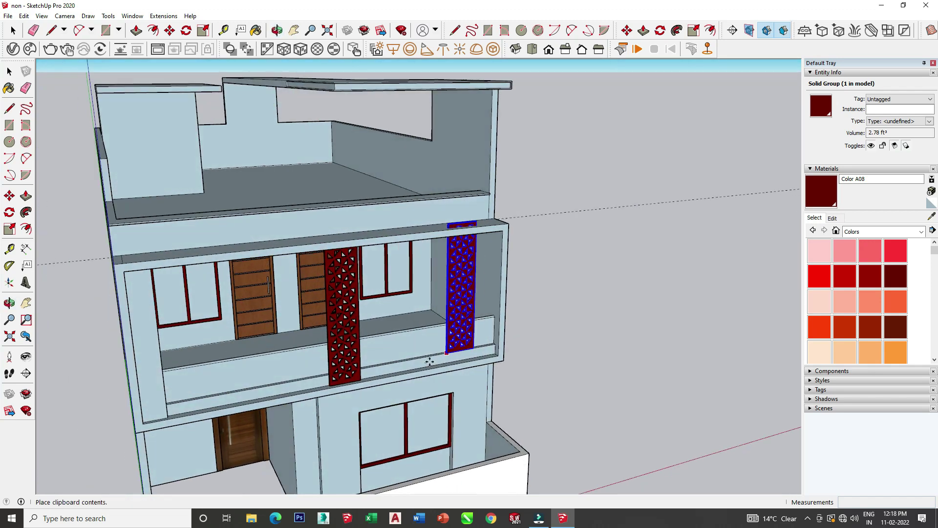
scroll(415, 366, up, 2)
click(398, 373)
scroll(430, 369, up, 2)
scroll(441, 370, up, 2)
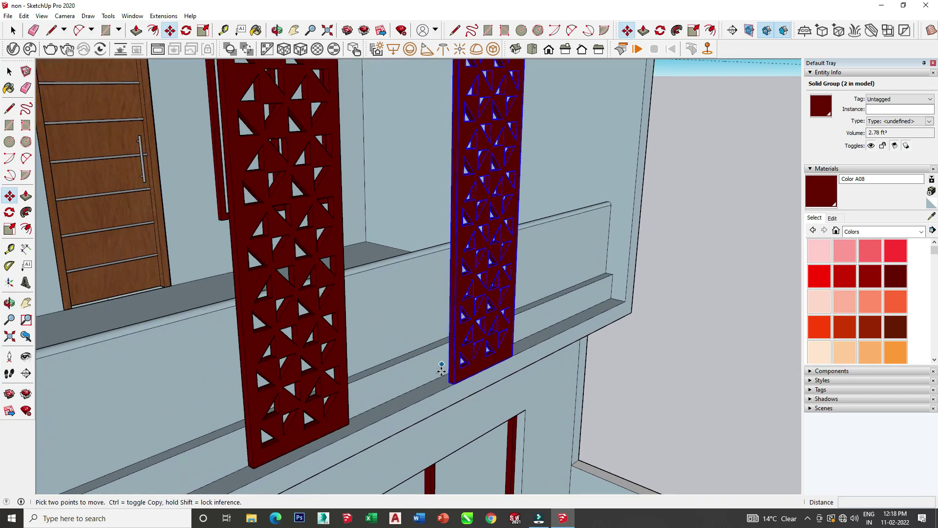
click(447, 382)
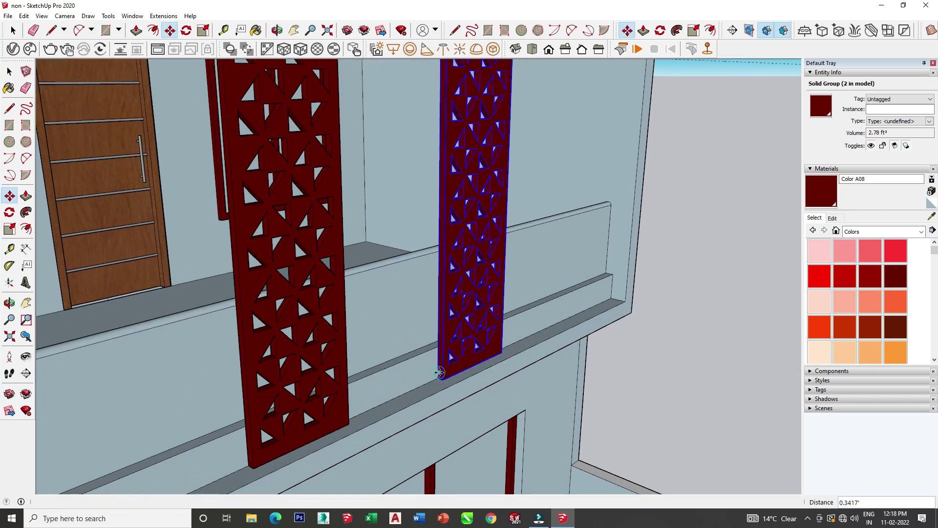
click(439, 374)
scroll(481, 366, down, 2)
scroll(372, 361, down, 2)
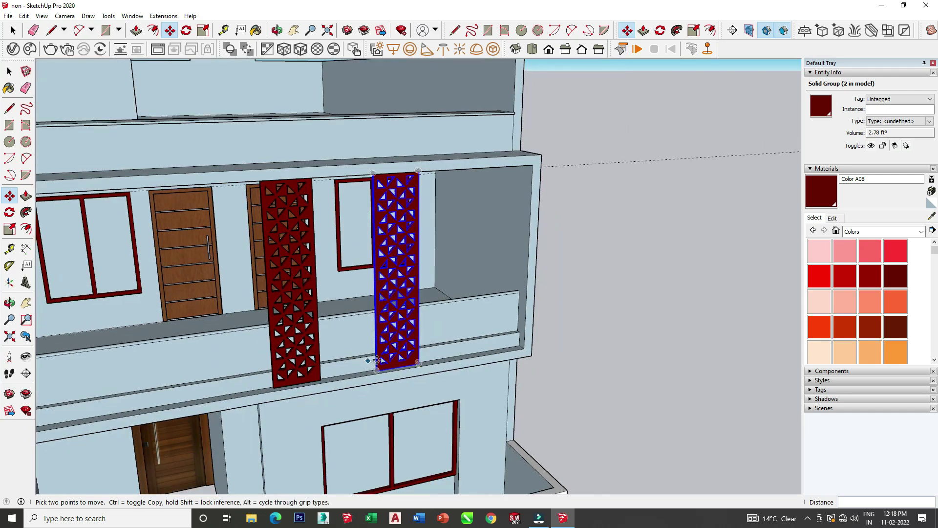
Step: Paste a third jali panel at the balcony's right end
key(ctrl+v)
click(477, 358)
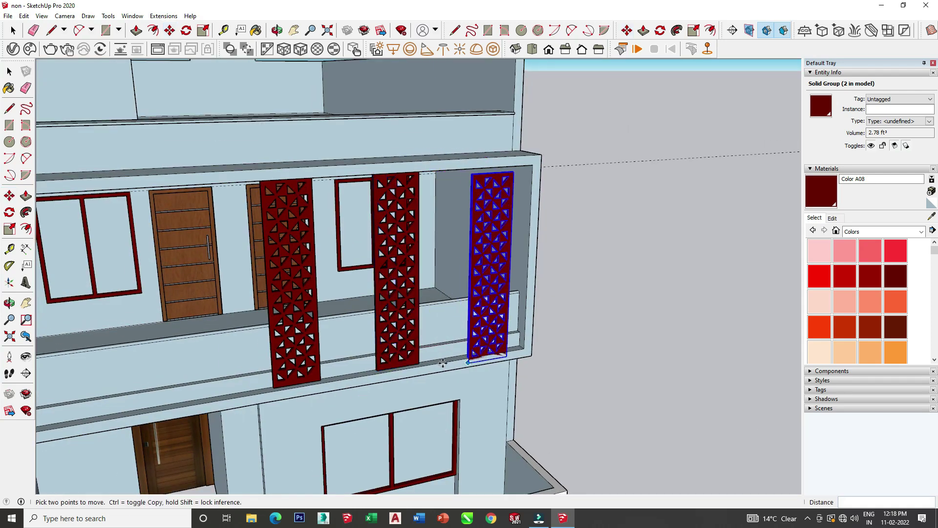
middle_drag(477, 358, 512, 353)
scroll(512, 353, up, 2)
Step: Snap the right jali panel's bottom corner onto the balcony ledge
key(m)
click(515, 320)
scroll(491, 337, up, 2)
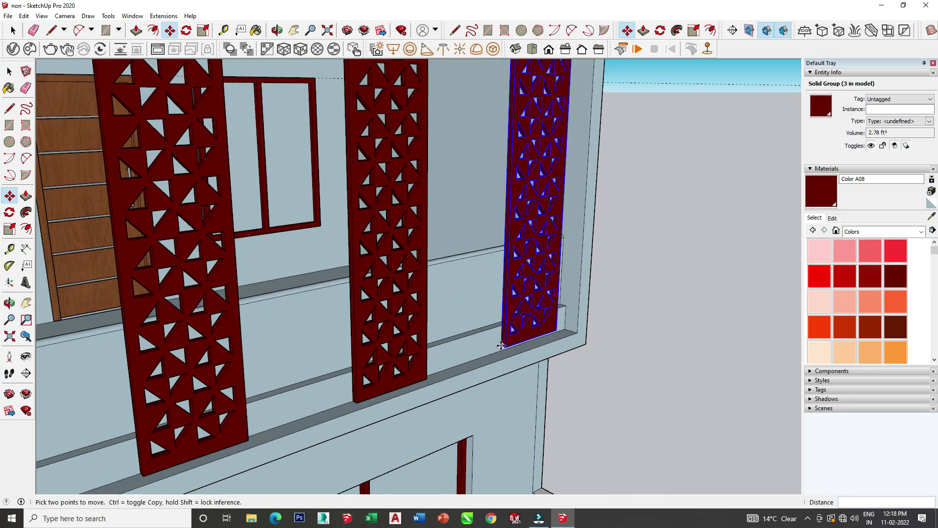
click(501, 346)
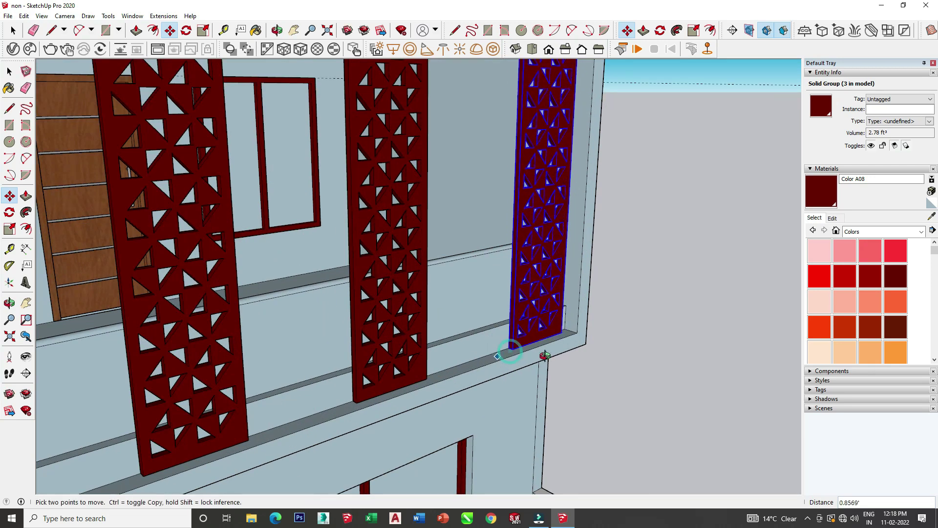
click(509, 352)
mouse_move(510, 352)
middle_down()
mouse_move(476, 406)
mouse_move(419, 325)
middle_up()
scroll(509, 341, up, 3)
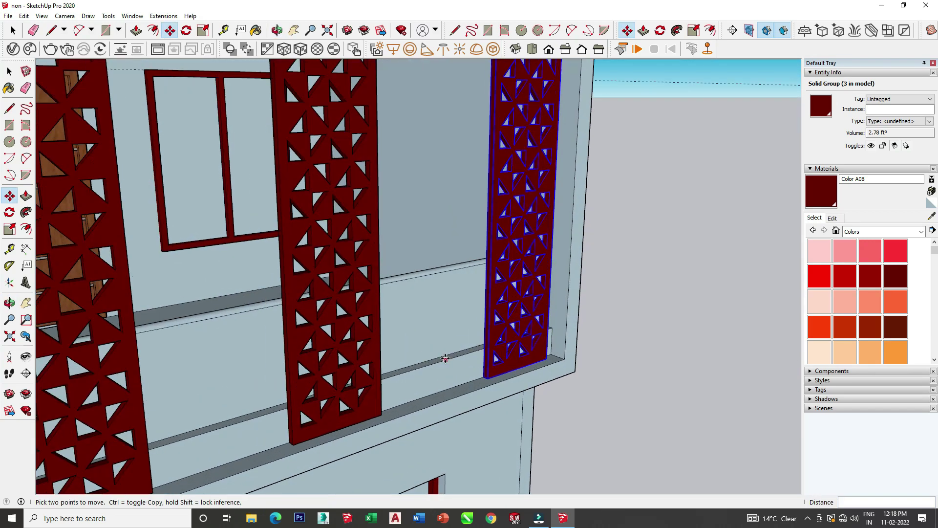
scroll(446, 359, up, 2)
Step: Nudge the right panel slightly left to line up with the other two
click(486, 381)
click(474, 397)
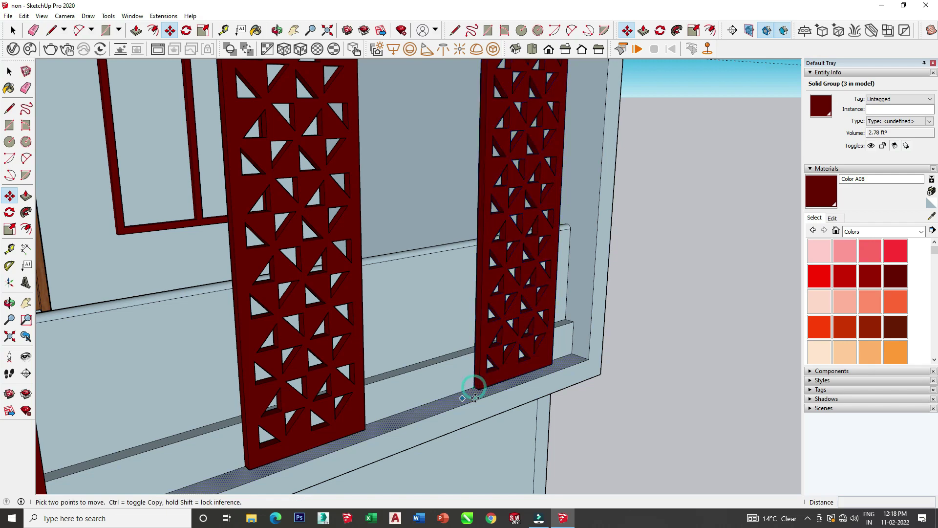
scroll(387, 388, down, 3)
mouse_move(388, 387)
middle_down()
mouse_move(413, 362)
mouse_move(343, 334)
middle_up()
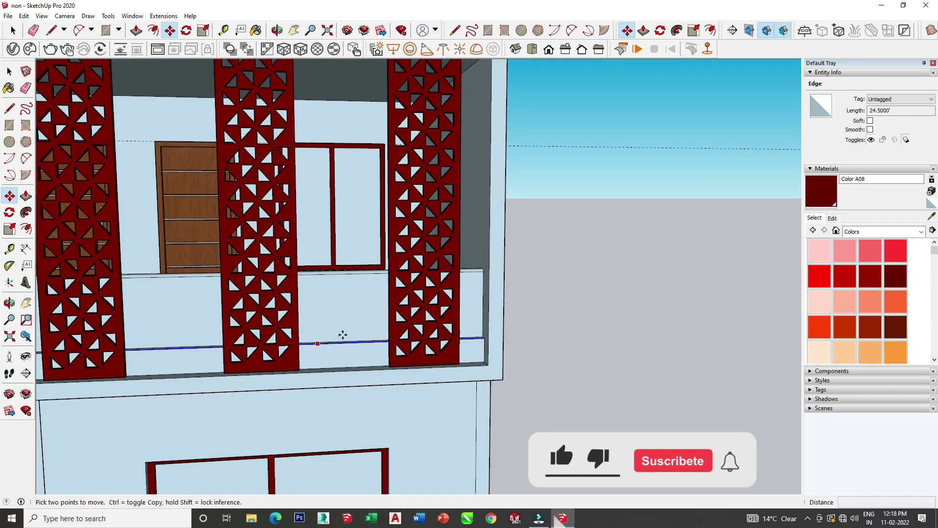
scroll(343, 334, down, 3)
scroll(343, 334, down, 2)
key(space)
click(448, 226)
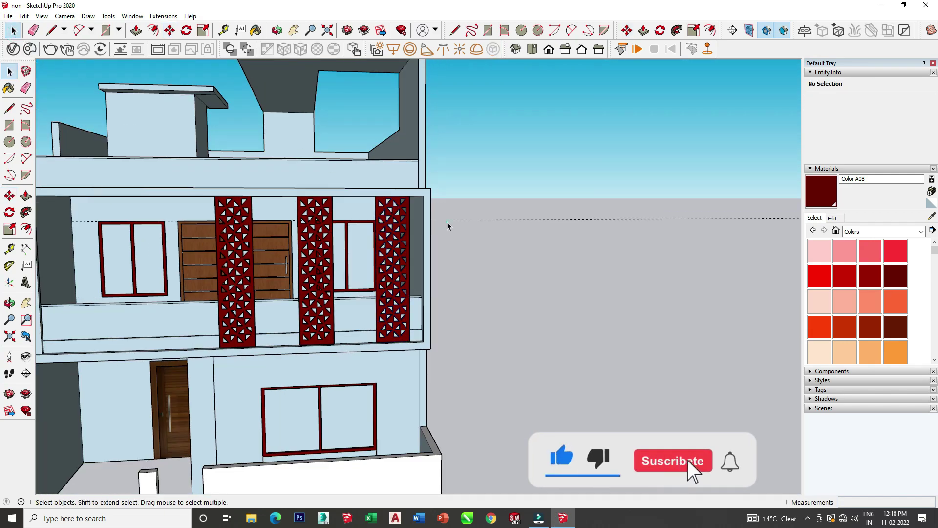
scroll(447, 226, down, 3)
scroll(469, 220, down, 2)
mouse_move(317, 376)
middle_down()
mouse_move(421, 367)
mouse_move(339, 279)
mouse_move(166, 286)
mouse_move(300, 338)
middle_up()
scroll(339, 279, up, 3)
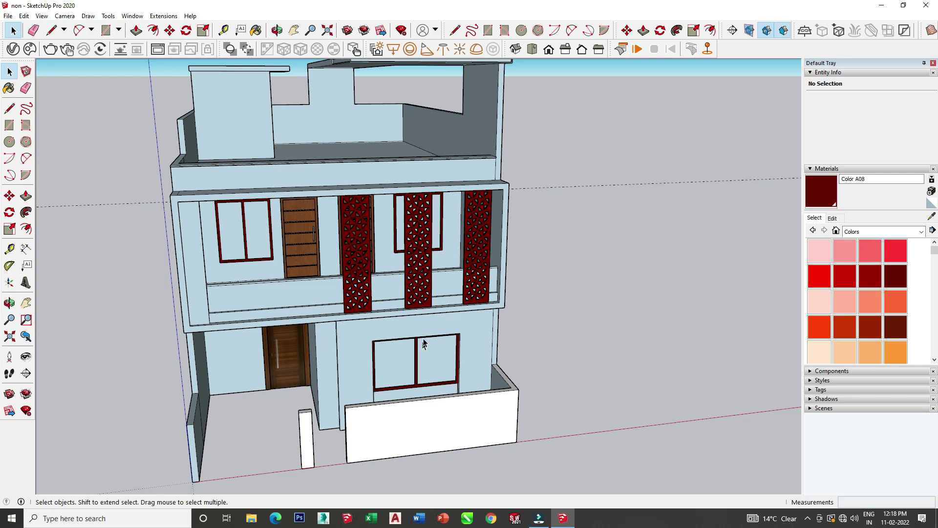
mouse_move(403, 269)
middle_down()
mouse_move(403, 145)
mouse_move(393, 205)
middle_up()
scroll(403, 205, down, 2)
scroll(372, 155, up, 1)
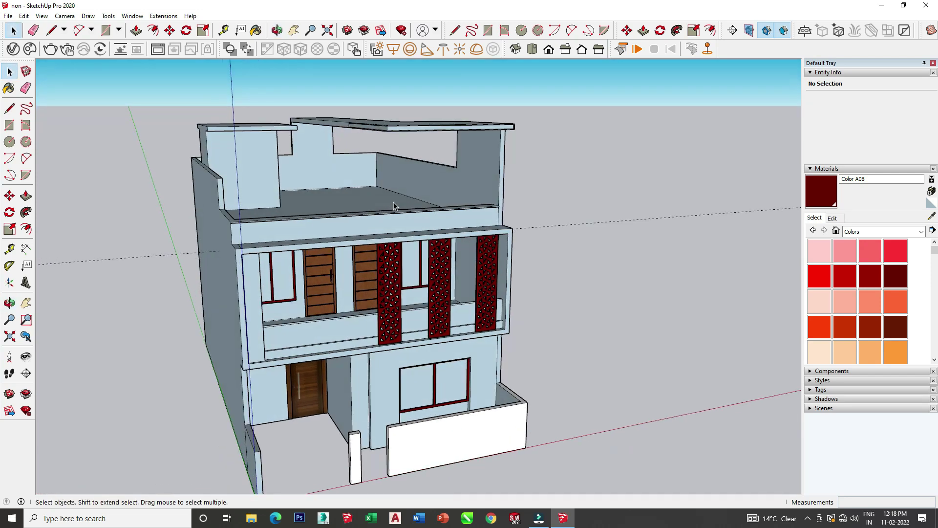
scroll(383, 229, down, 2)
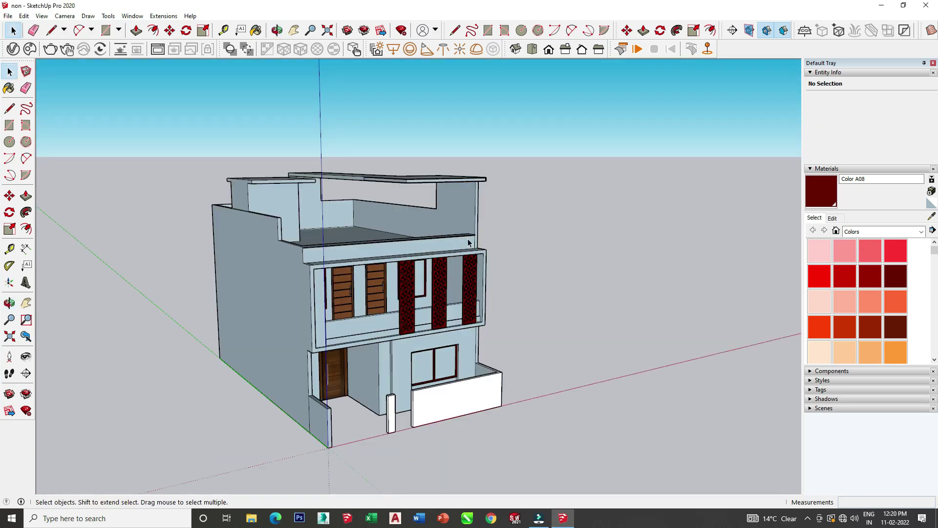
middle_drag(383, 230, 440, 251)
scroll(439, 251, up, 2)
scroll(440, 251, up, 1)
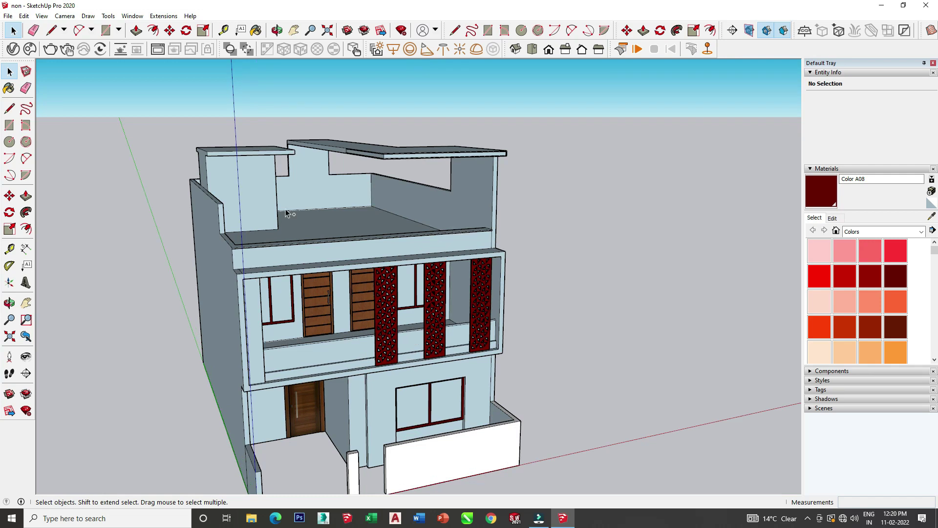
Step: Paste the copied lattice panels into the model
key(ctrl+v)
scroll(410, 244, up, 3)
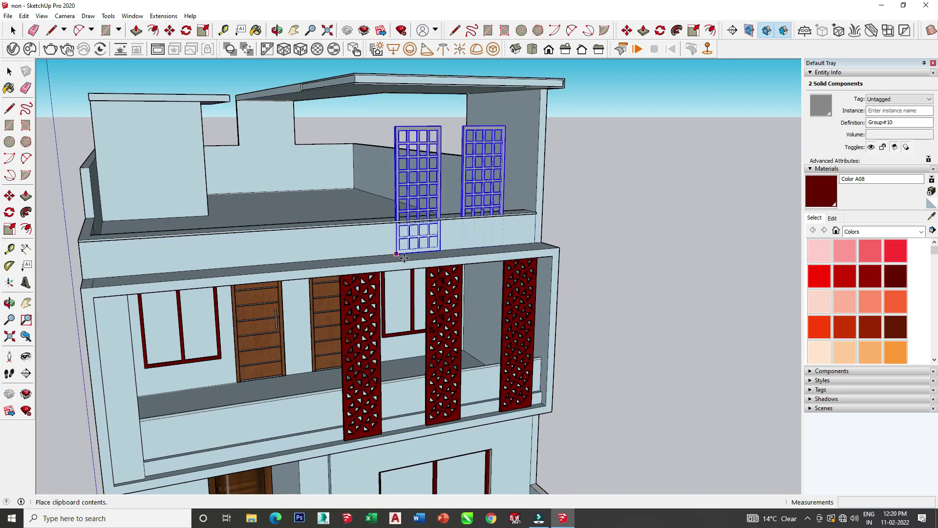
middle_drag(403, 258, 618, 266)
click(618, 265)
scroll(626, 264, up, 3)
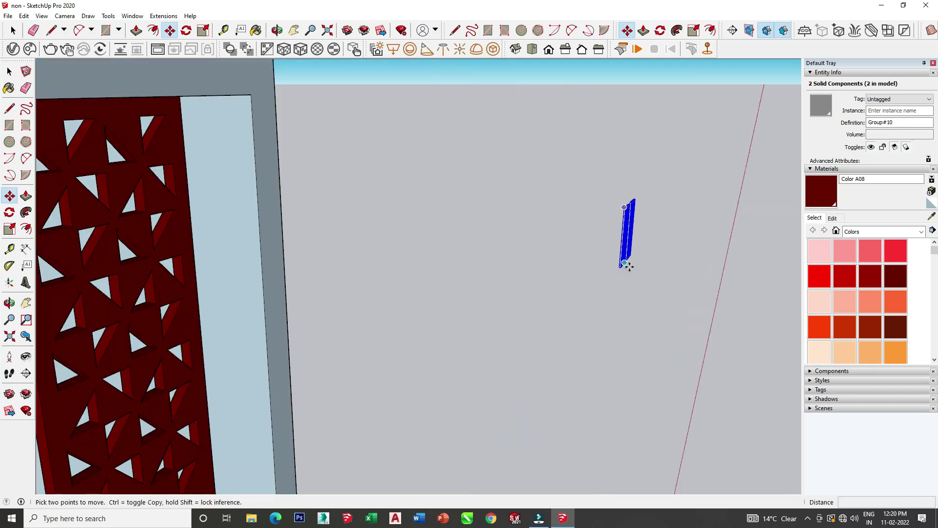
scroll(626, 261, up, 3)
Step: Move the lattice panels by their corner onto the roof parapet corner
click(590, 278)
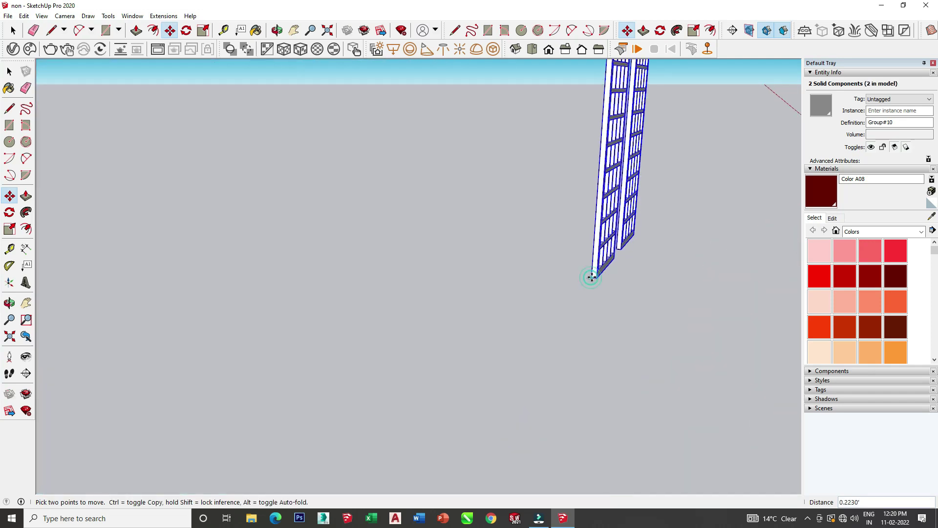
scroll(596, 274, down, 5)
scroll(631, 181, down, 4)
scroll(570, 138, up, 2)
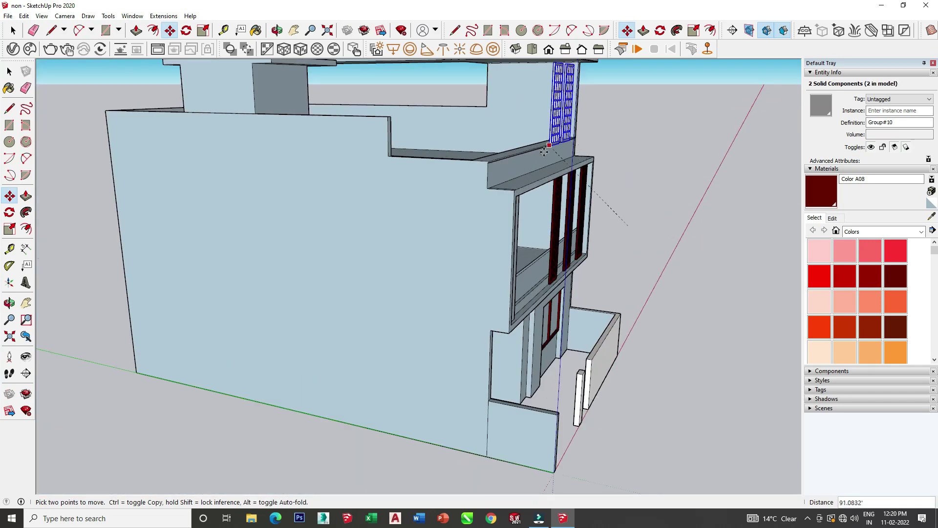
scroll(562, 151, up, 2)
scroll(549, 166, up, 1)
scroll(550, 166, up, 1)
scroll(561, 157, up, 2)
scroll(562, 157, up, 2)
scroll(527, 195, up, 2)
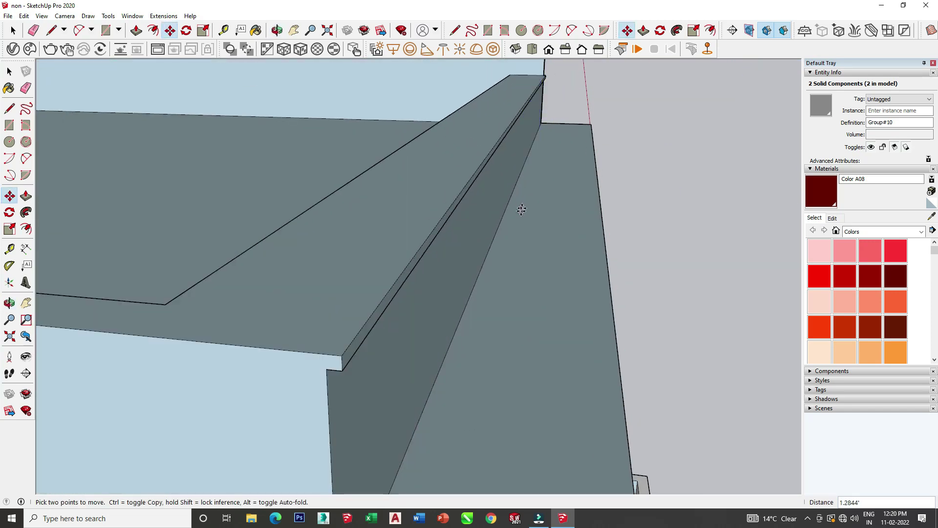
mouse_move(511, 227)
middle_down()
mouse_move(471, 201)
mouse_move(533, 179)
mouse_move(391, 293)
mouse_move(356, 185)
middle_up()
scroll(385, 296, up, 2)
scroll(385, 296, down, 4)
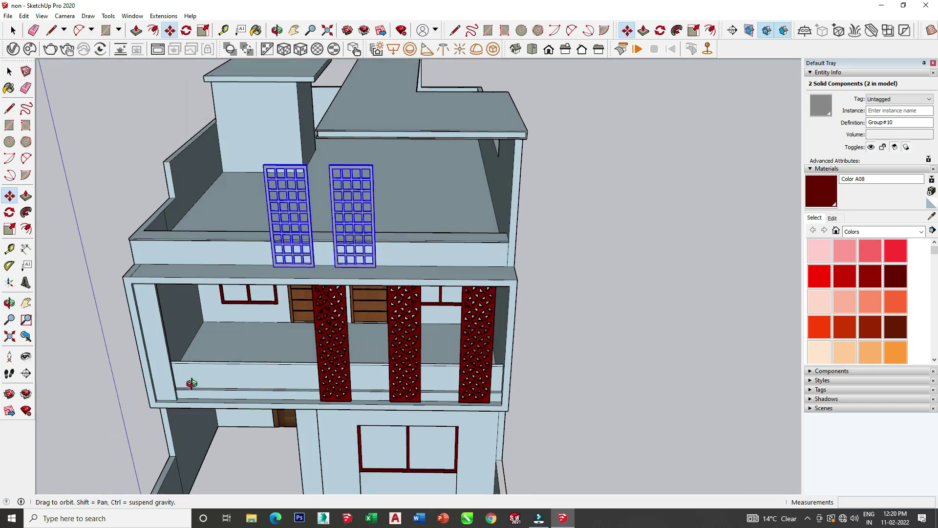
scroll(380, 251, up, 1)
scroll(373, 259, up, 2)
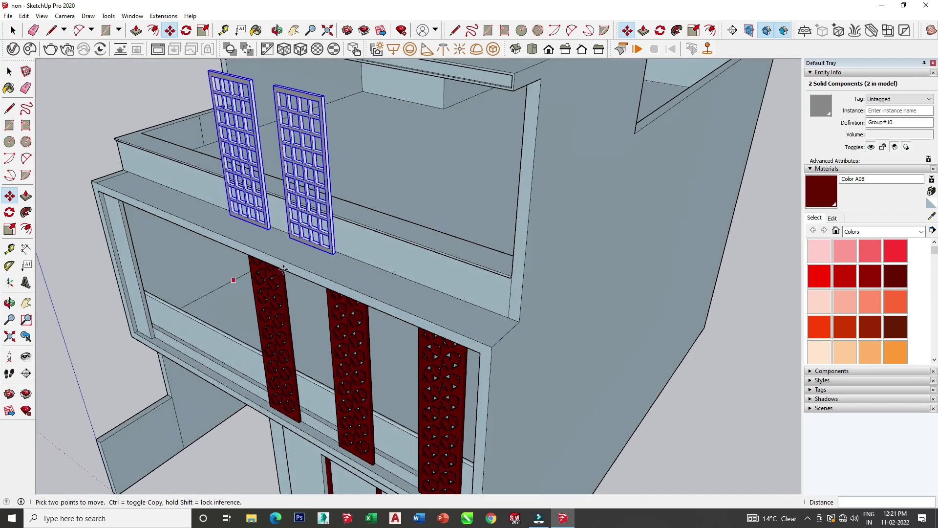
scroll(352, 257, up, 2)
click(336, 254)
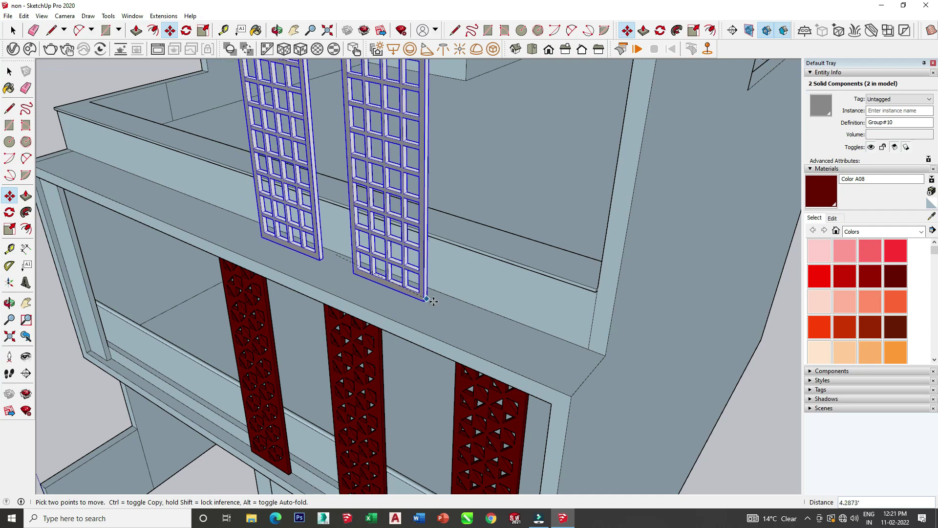
click(493, 318)
Step: Scale the lattice panels about 1.3 times taller
mouse_move(451, 319)
middle_down()
mouse_move(405, 286)
mouse_move(678, 279)
middle_up()
scroll(540, 279, down, 3)
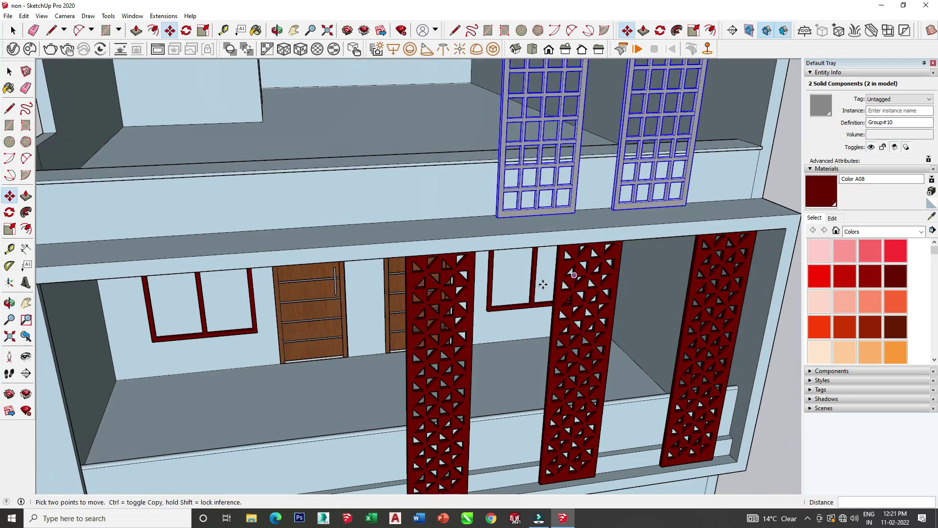
scroll(562, 273, down, 3)
scroll(577, 264, up, 2)
scroll(579, 122, up, 3)
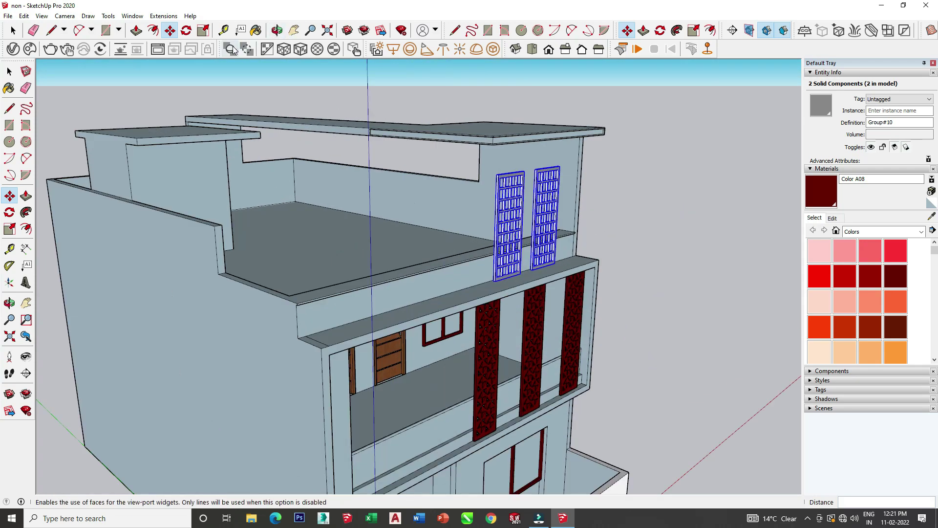
click(203, 31)
scroll(594, 155, up, 2)
scroll(573, 199, up, 3)
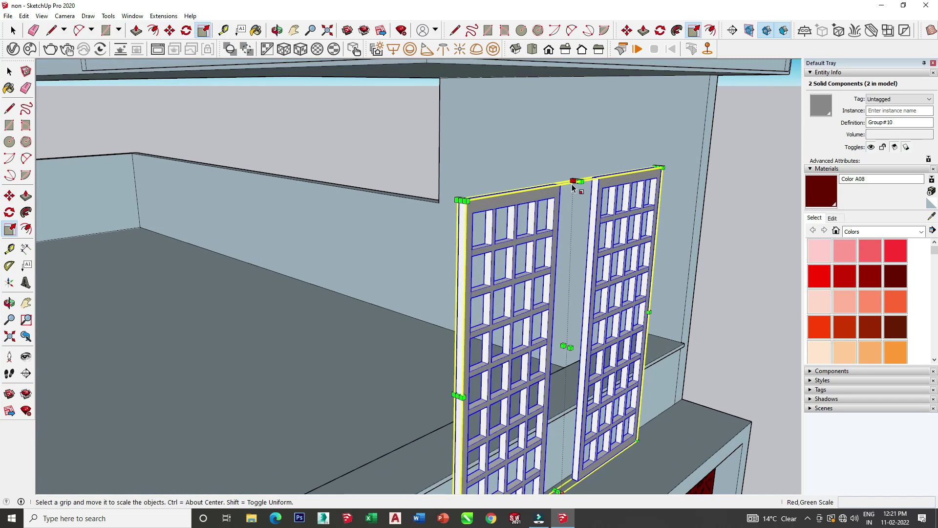
mouse_move(575, 180)
mouse_down()
mouse_move(580, 98)
mouse_move(512, 115)
mouse_up()
scroll(580, 98, down, 2)
scroll(538, 100, down, 2)
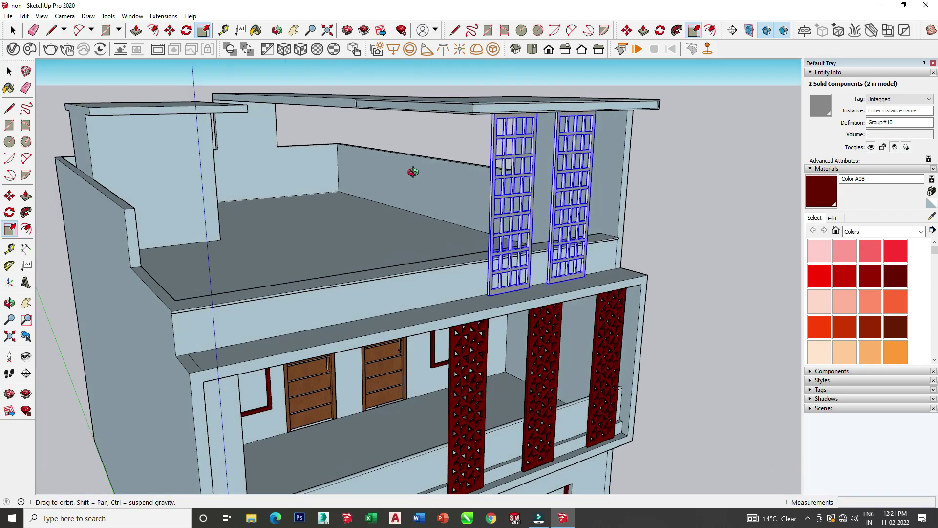
Step: Widen the lattice panels to 1.24 times
mouse_move(513, 118)
middle_down()
mouse_move(482, 216)
mouse_move(372, 228)
middle_up()
scroll(372, 227, up, 3)
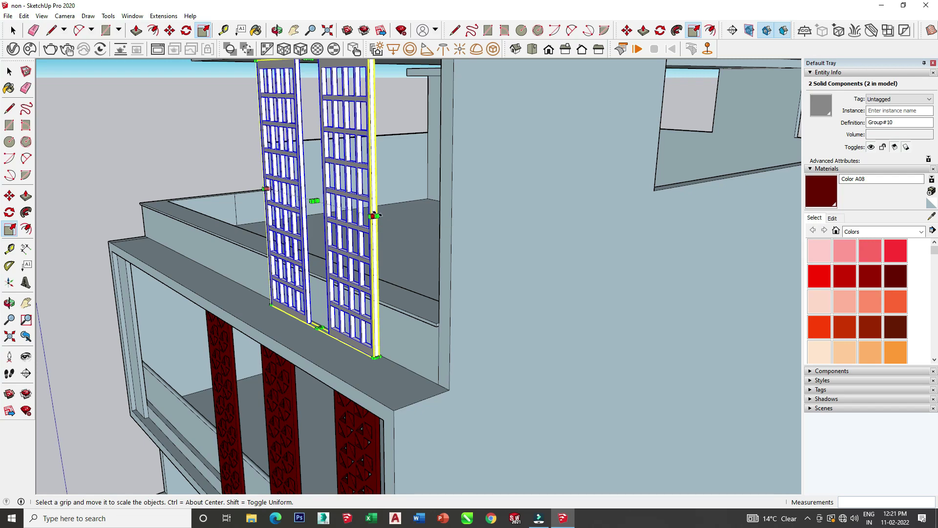
drag(377, 220, 373, 249)
scroll(373, 249, down, 5)
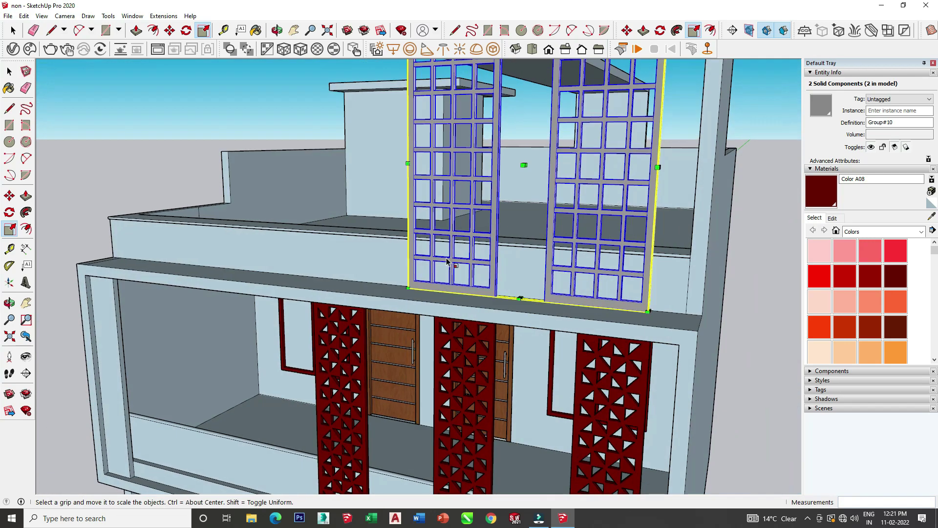
scroll(373, 249, down, 3)
mouse_move(241, 220)
middle_down()
mouse_move(408, 242)
mouse_move(401, 168)
mouse_move(372, 209)
middle_up()
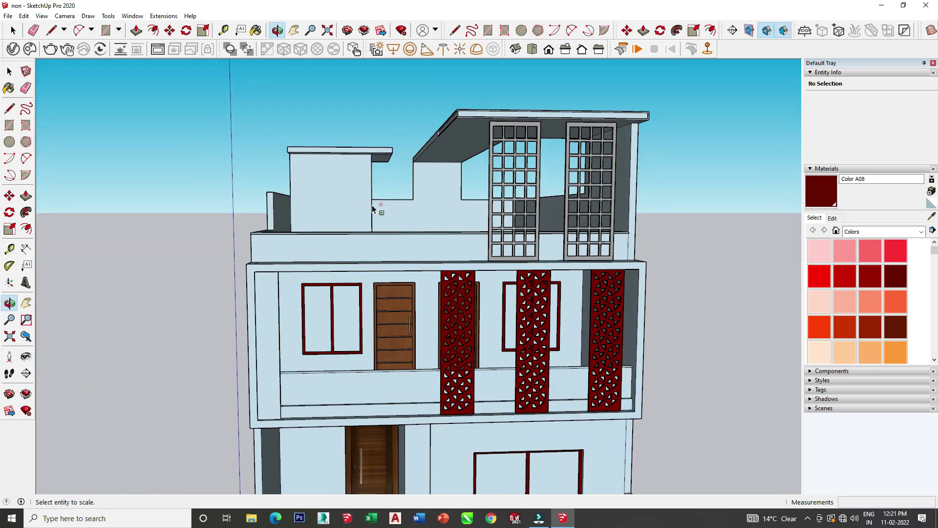
Step: Select the middle red jali panel and view the building from the side
click(531, 391)
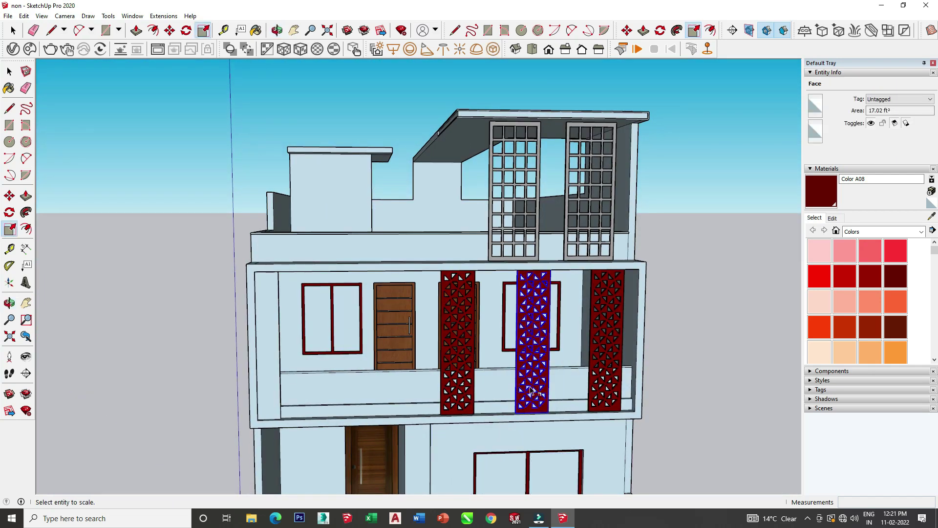
scroll(537, 345, down, 5)
middle_drag(488, 318, 462, 281)
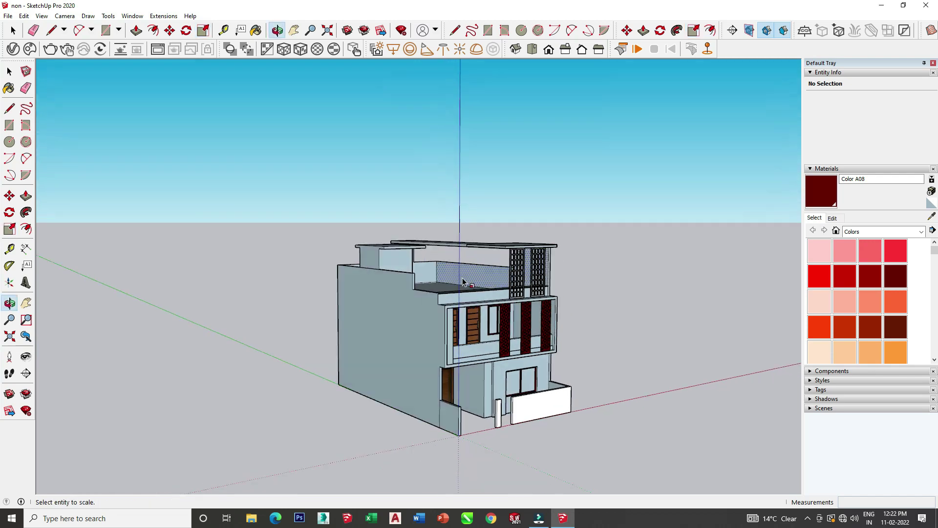
scroll(457, 278, up, 3)
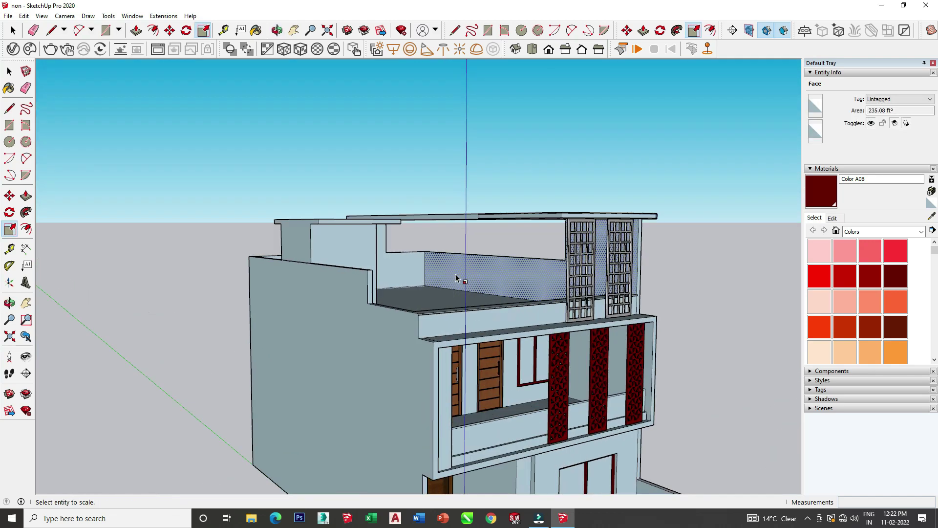
scroll(462, 281, up, 5)
scroll(421, 382, down, 4)
scroll(421, 382, down, 1)
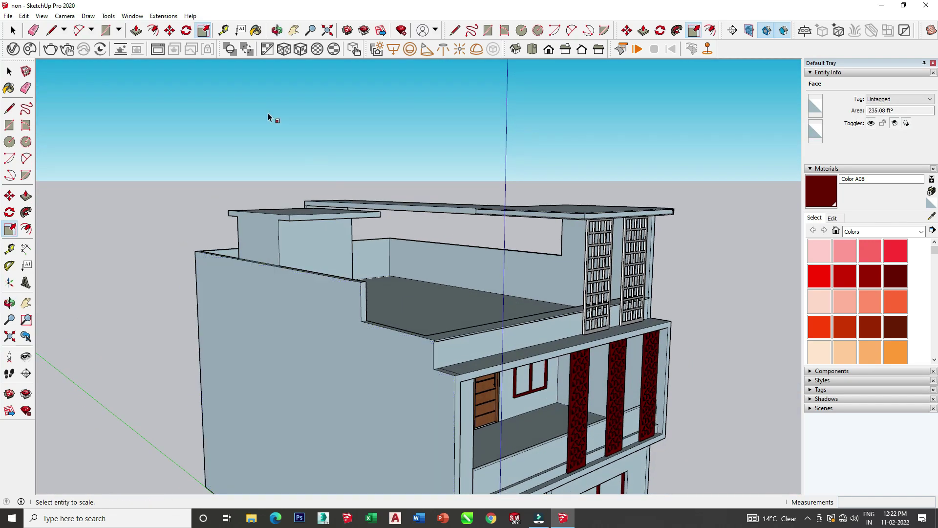
Step: Start a Tape Measure measurement from a point on the roof
click(224, 30)
scroll(580, 359, up, 3)
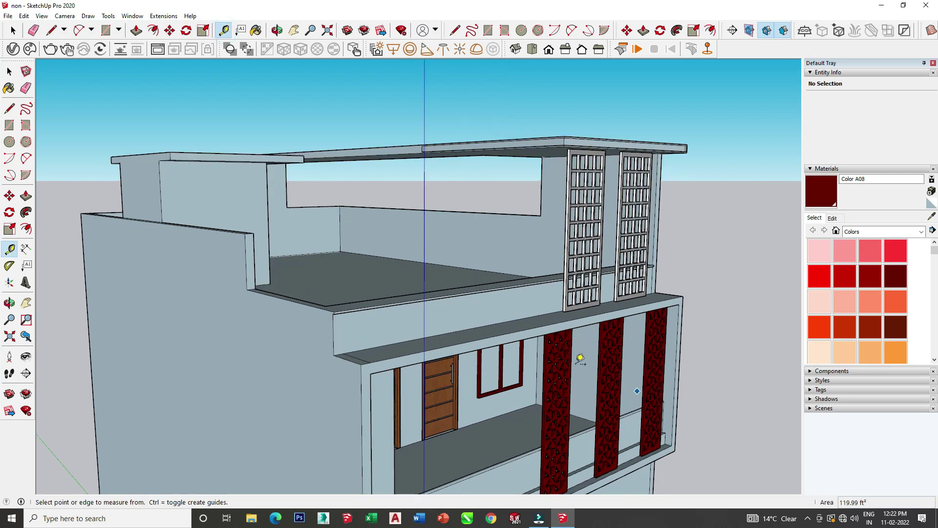
click(429, 254)
mouse_move(427, 268)
middle_down()
mouse_move(360, 349)
mouse_move(331, 350)
mouse_move(426, 298)
middle_up()
Step: Place guide lines 0.5 and 0.8 ft from the first-floor slab edge
scroll(496, 315, up, 2)
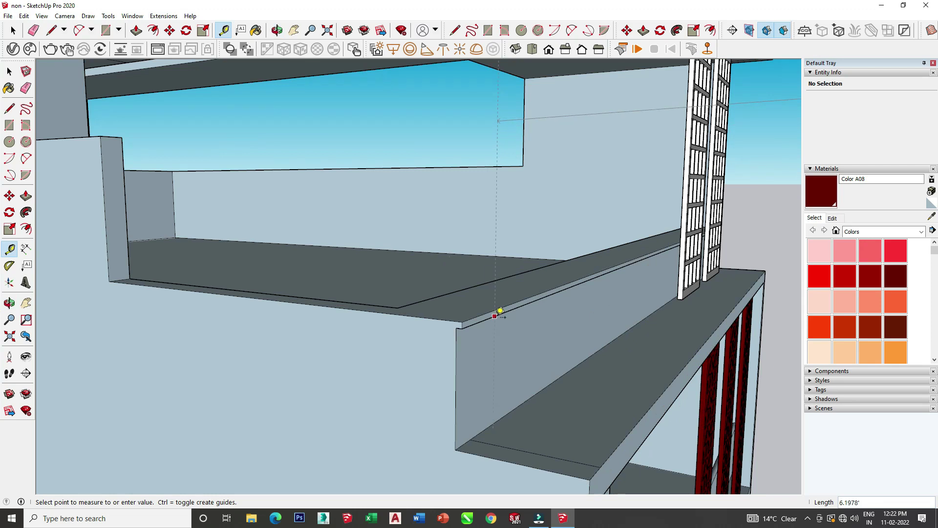
click(484, 305)
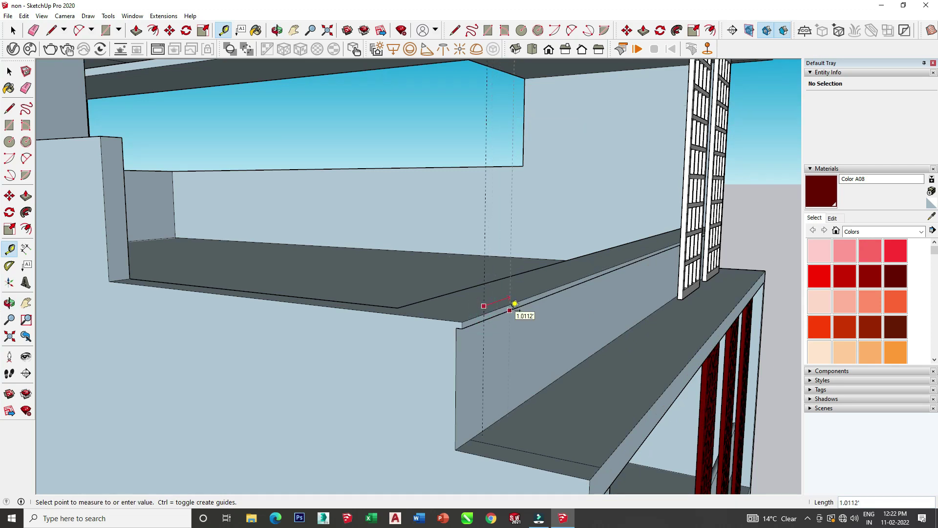
key(Return)
mouse_move(594, 258)
middle_down()
mouse_move(439, 335)
mouse_move(383, 352)
mouse_move(397, 360)
middle_up()
click(362, 309)
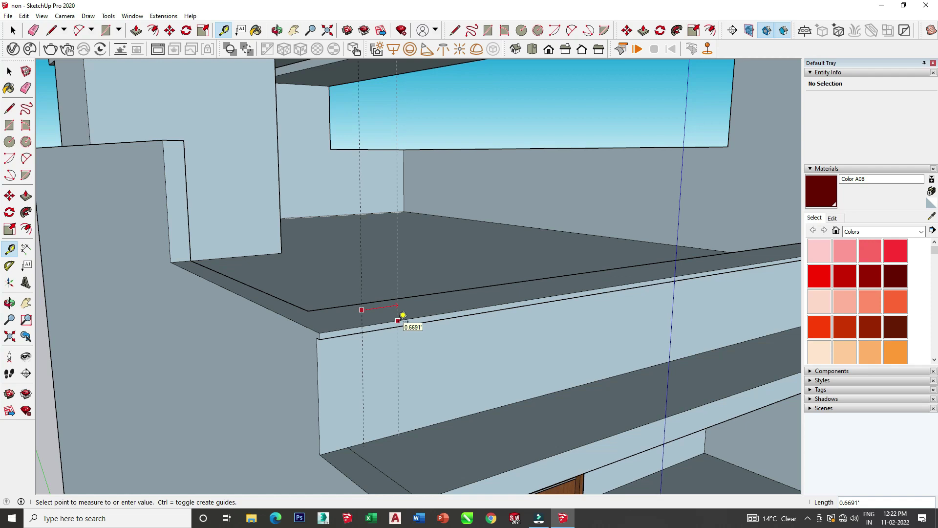
key(Return)
Step: Add further guides spaced 0.2 and 0.3 ft along the slab edge
scroll(403, 315, up, 1)
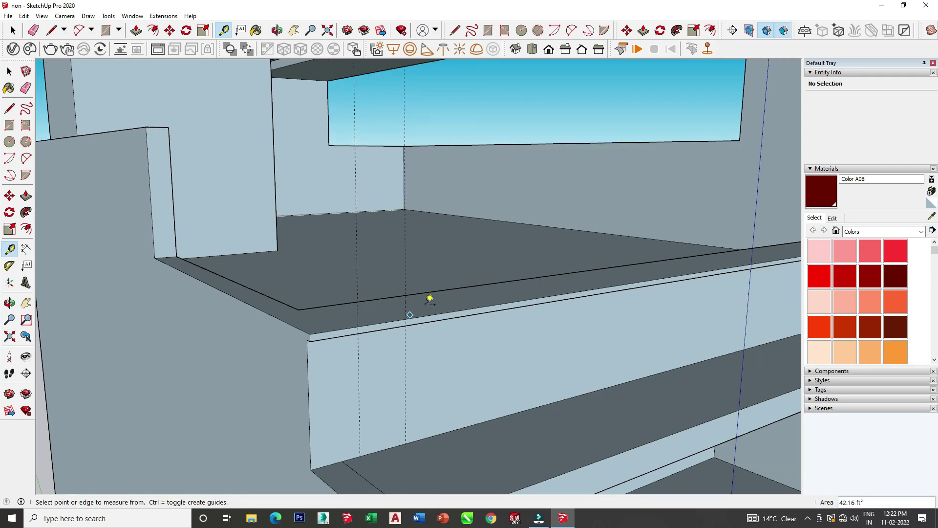
click(405, 309)
text(0.2)
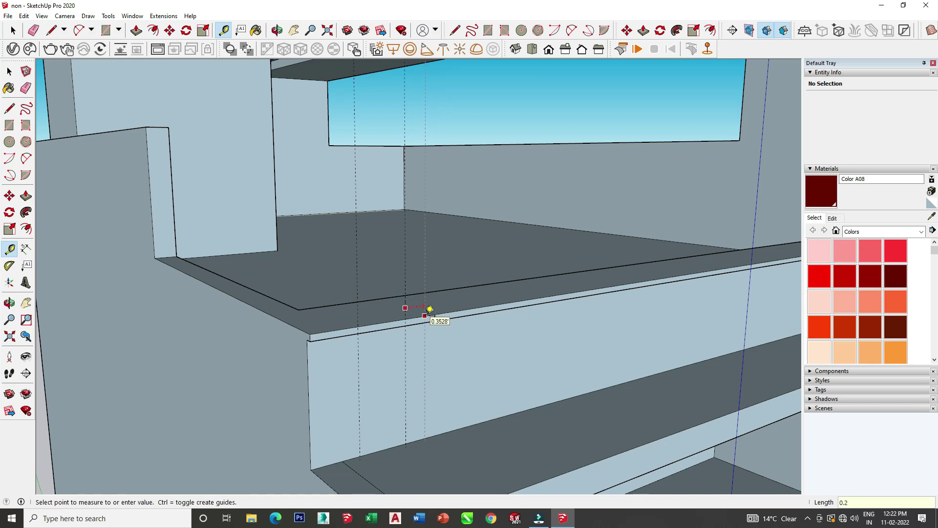
key(Return)
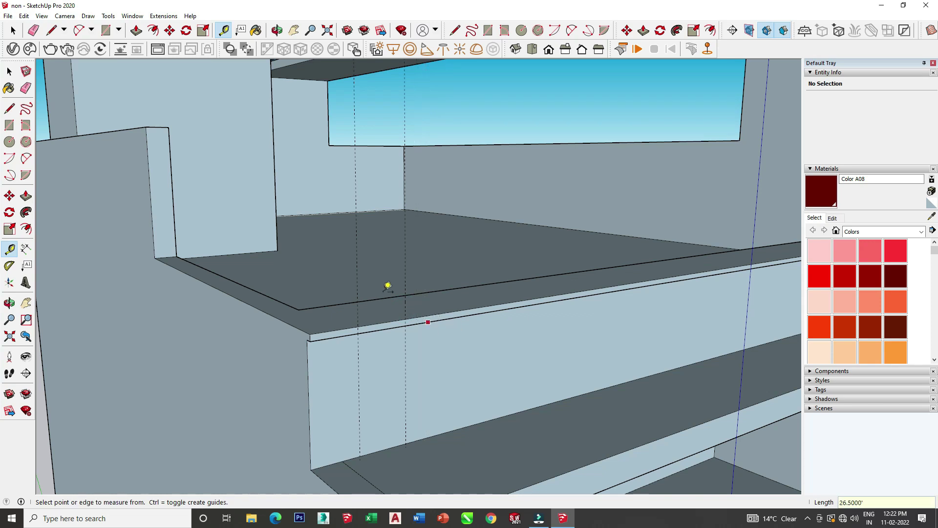
click(406, 303)
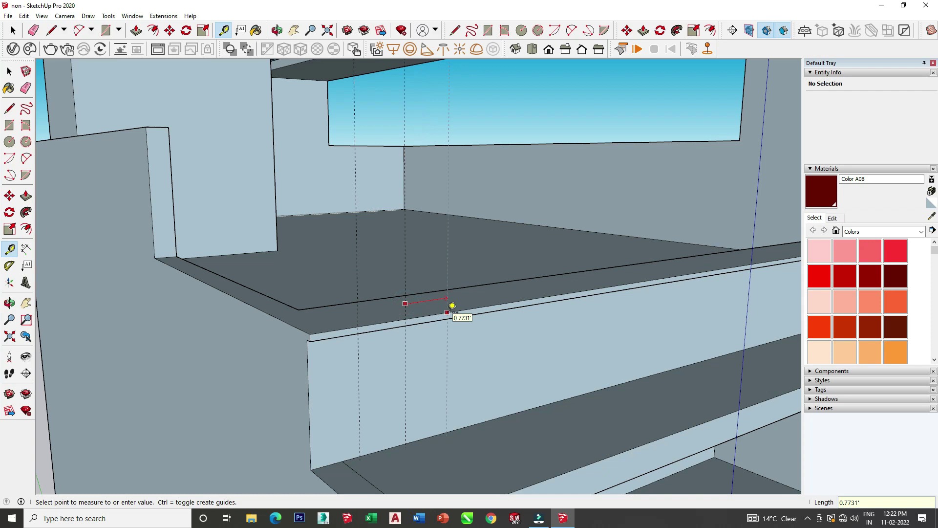
key(Return)
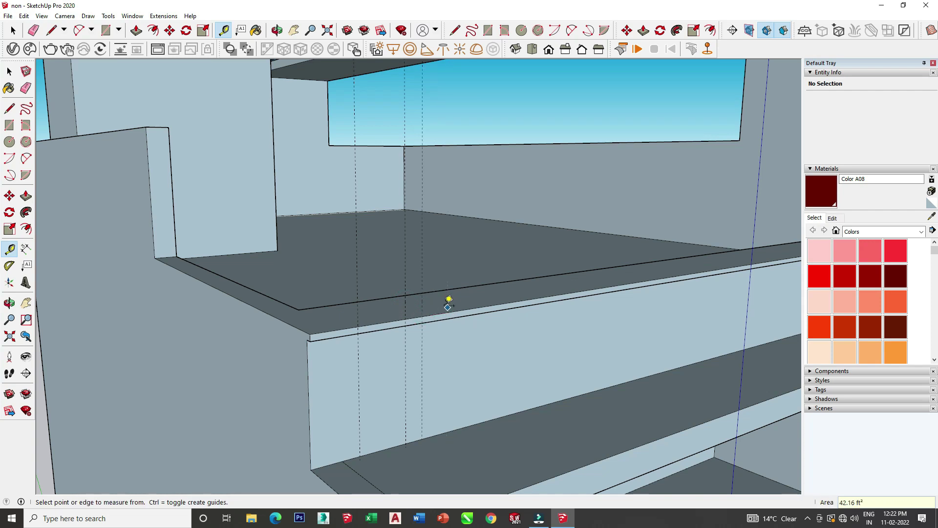
click(423, 297)
text(0.7)
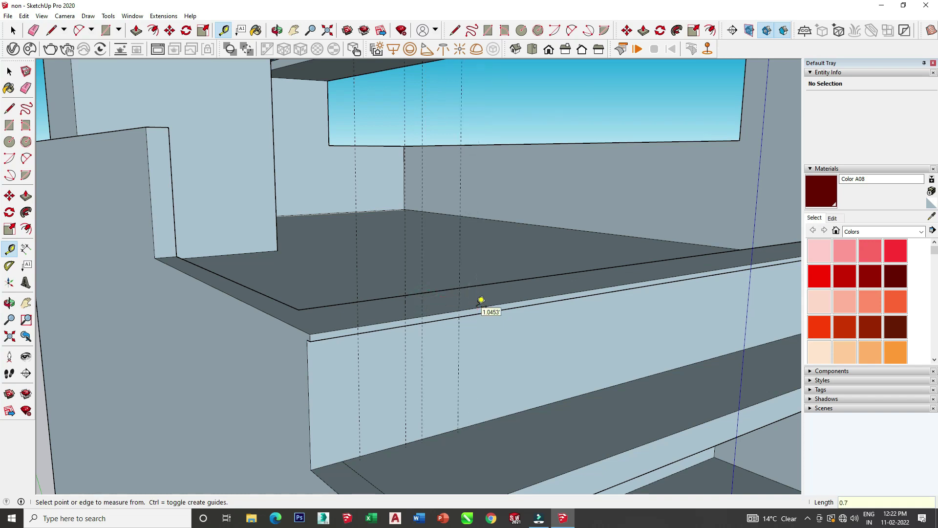
Step: Add guides along the upper parapet edge at successive offsets of 0.8, 0.2, 0.5, 0.4 and 0.8
middle_drag(482, 299, 410, 307)
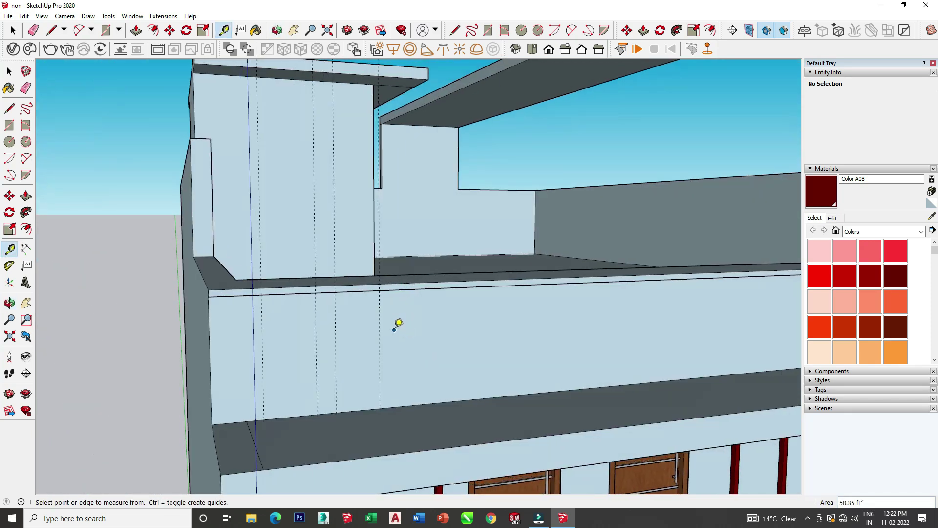
click(335, 270)
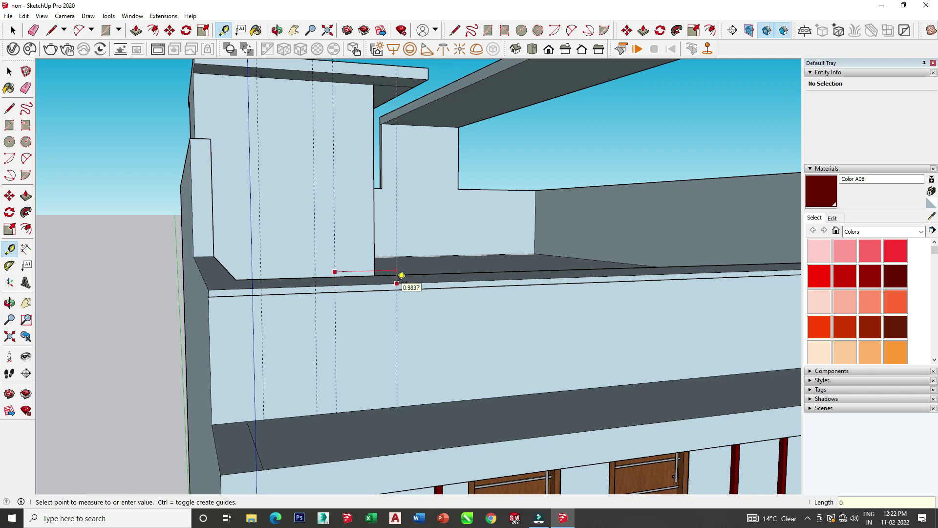
text(.8)
key(Return)
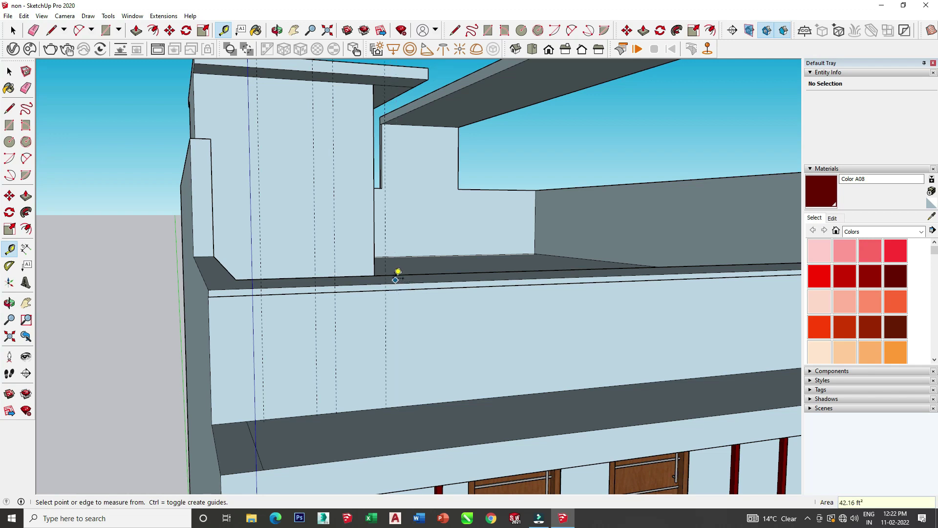
click(385, 272)
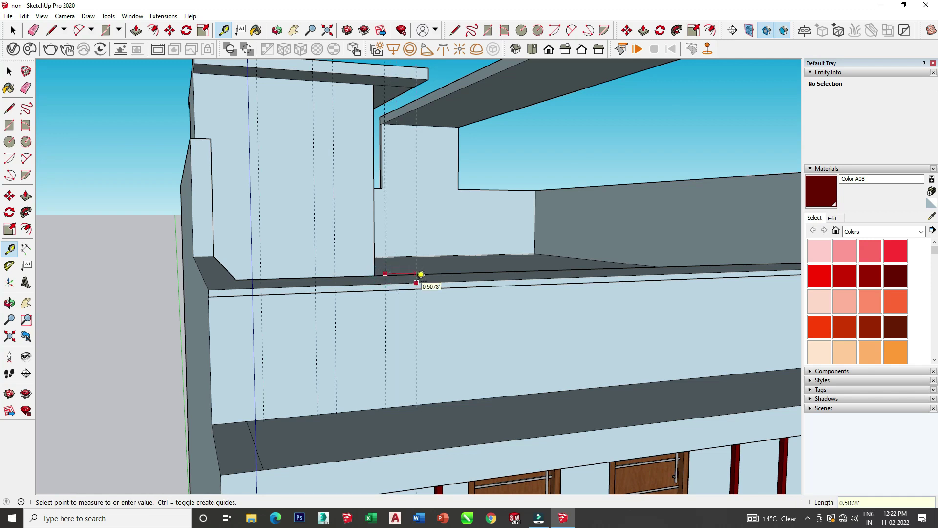
key(Return)
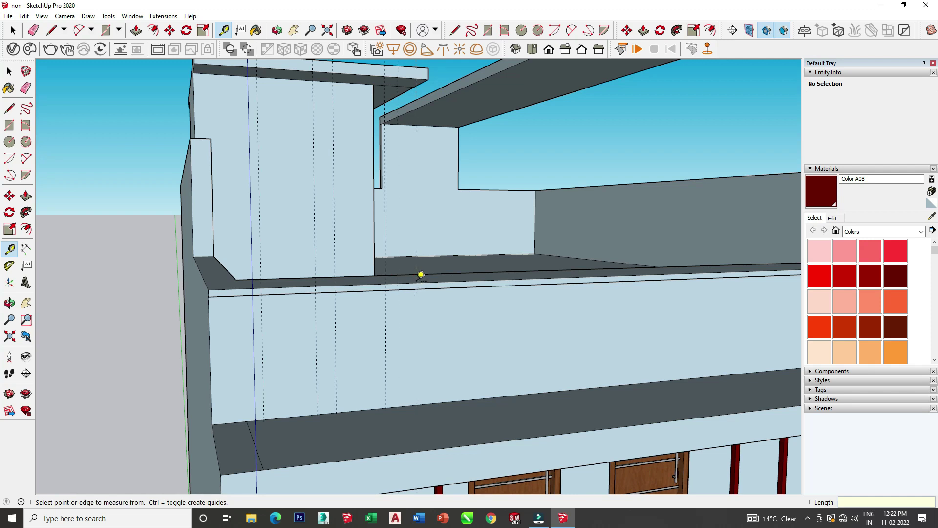
click(386, 275)
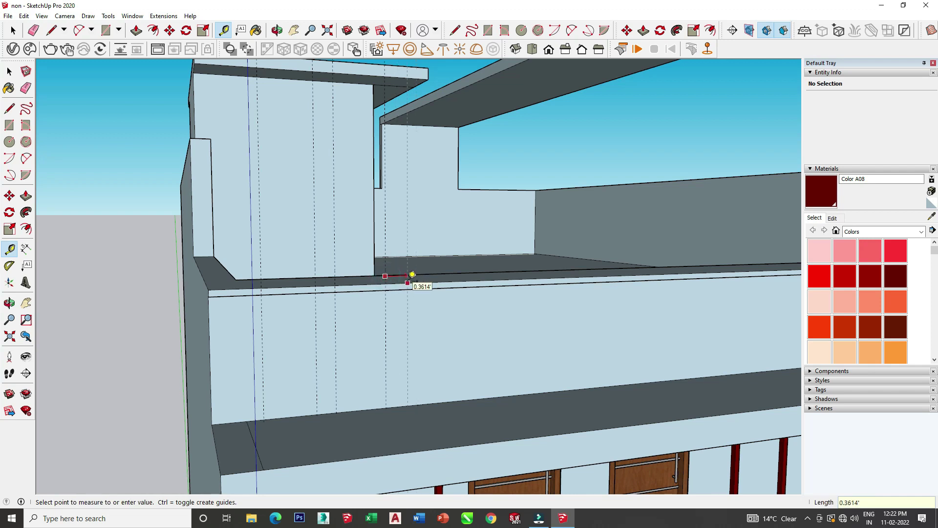
key(Return)
mouse_move(412, 274)
middle_down()
mouse_move(402, 329)
mouse_move(401, 304)
middle_up()
click(360, 260)
key(Return)
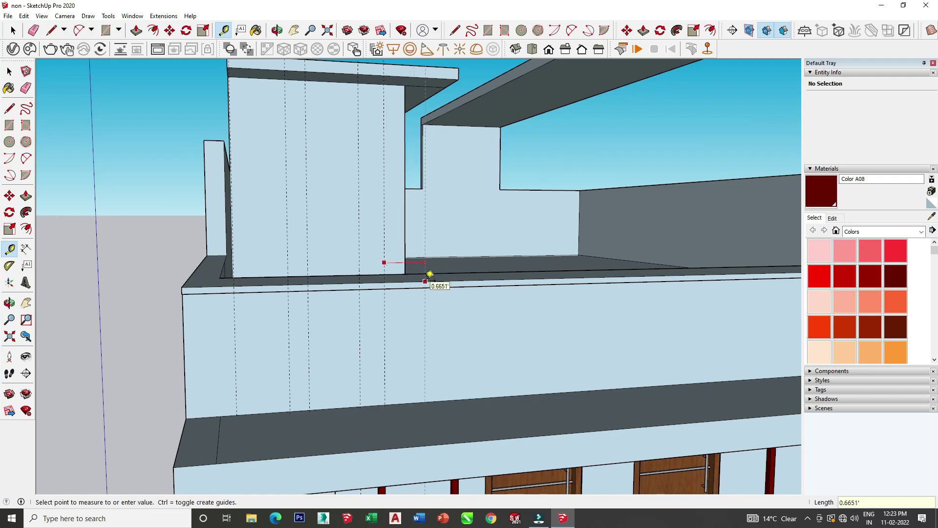
key(Return)
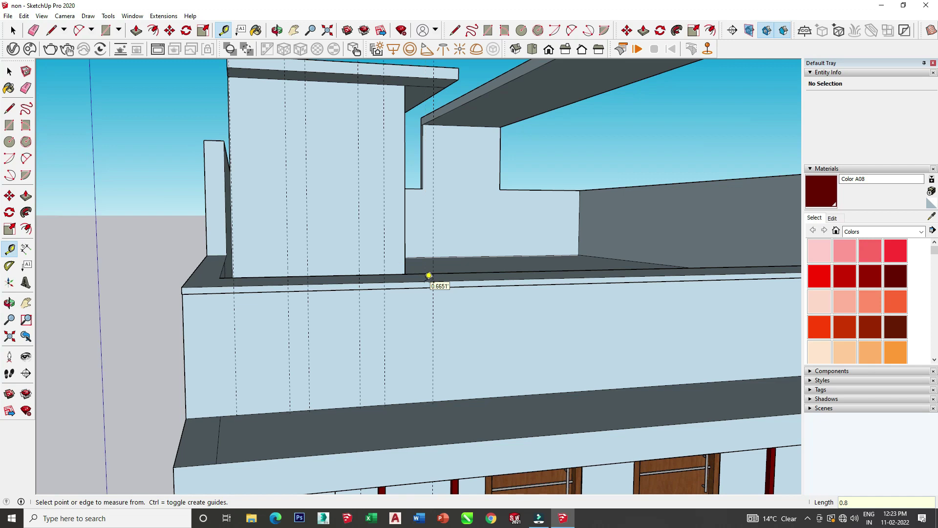
Step: Add guides 0.1 and 0.8 across the lower ledge floor, parallel to its edge
mouse_move(256, 195)
middle_down()
mouse_move(356, 341)
mouse_move(467, 352)
mouse_move(538, 383)
middle_up()
click(549, 389)
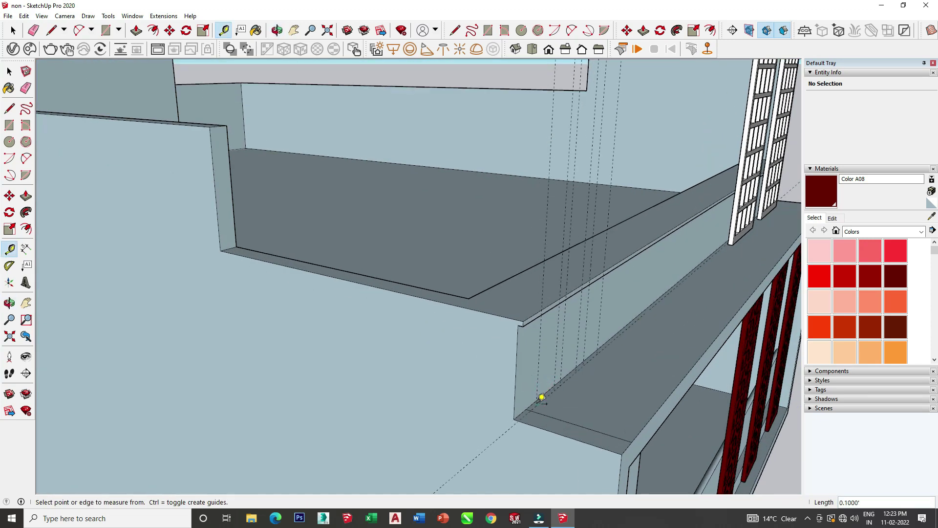
click(549, 392)
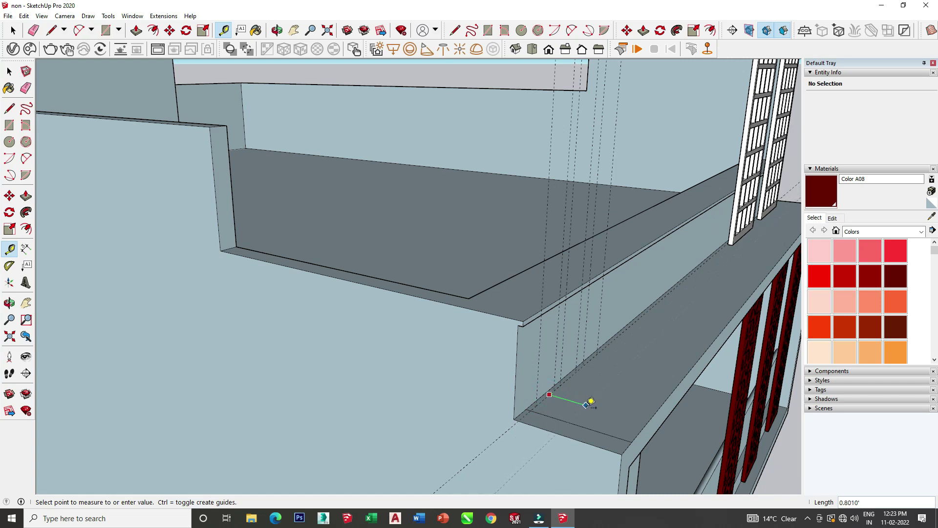
key(Return)
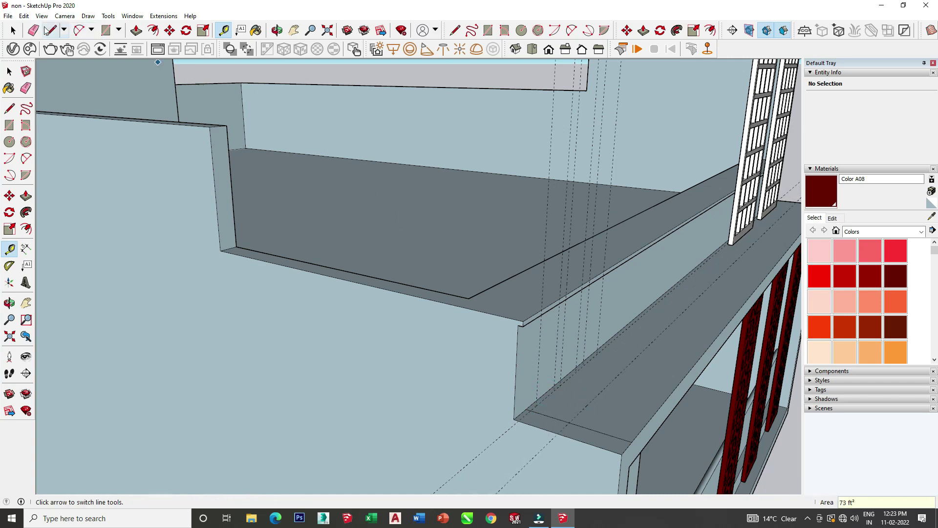
Step: Draw the first two small rectangles on the ledge floor between the guides
click(106, 30)
scroll(560, 412, up, 1)
scroll(559, 412, up, 1)
click(580, 413)
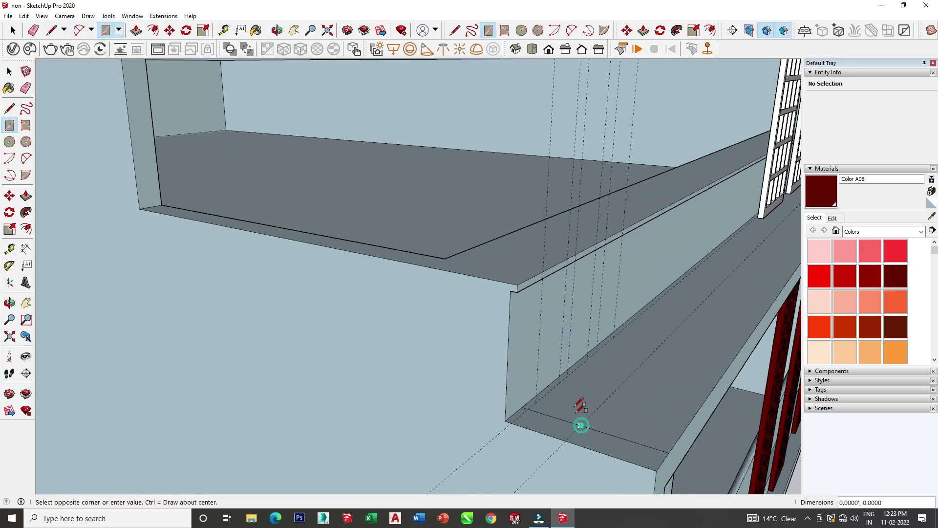
click(585, 384)
middle_drag(586, 384, 562, 390)
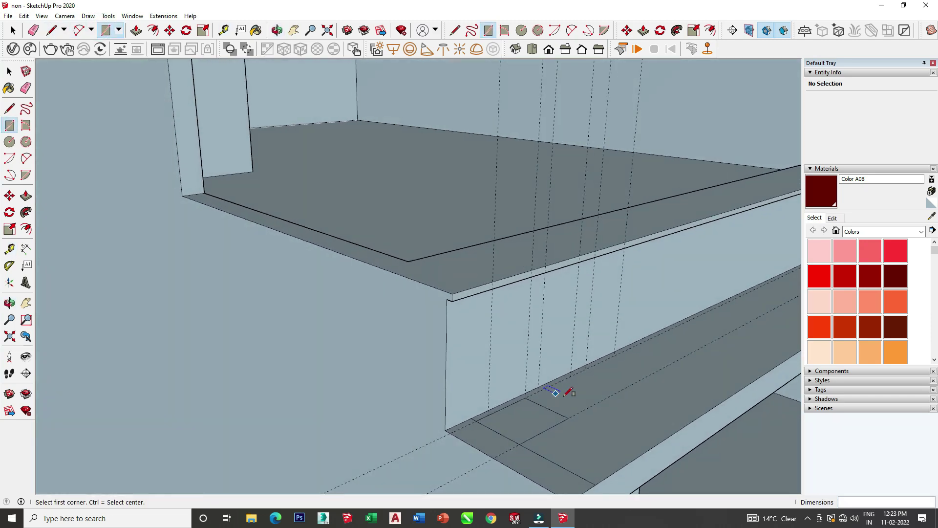
scroll(532, 381, up, 1)
click(529, 389)
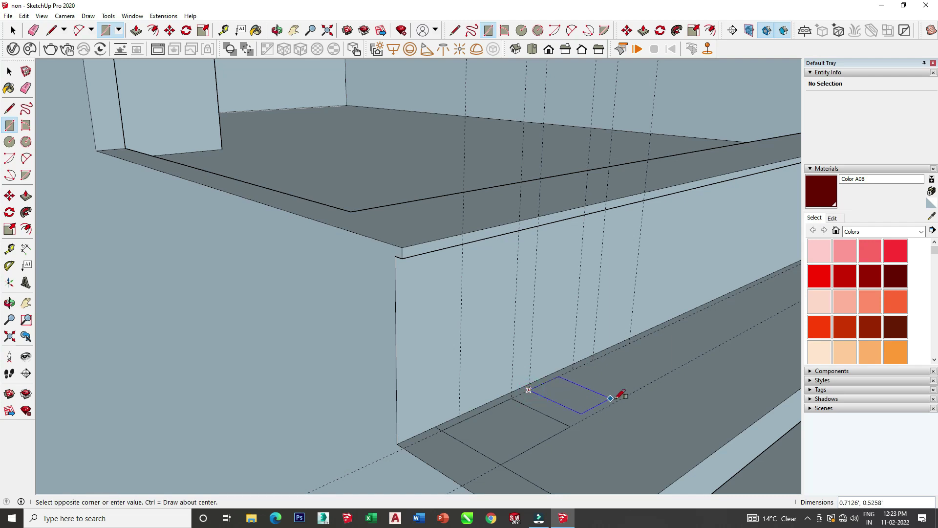
click(630, 393)
Step: Continue the row with more 0.8' rectangles at the guide intersections along the ledge
middle_drag(630, 391, 601, 384)
click(592, 382)
click(694, 400)
scroll(523, 460, down, 2)
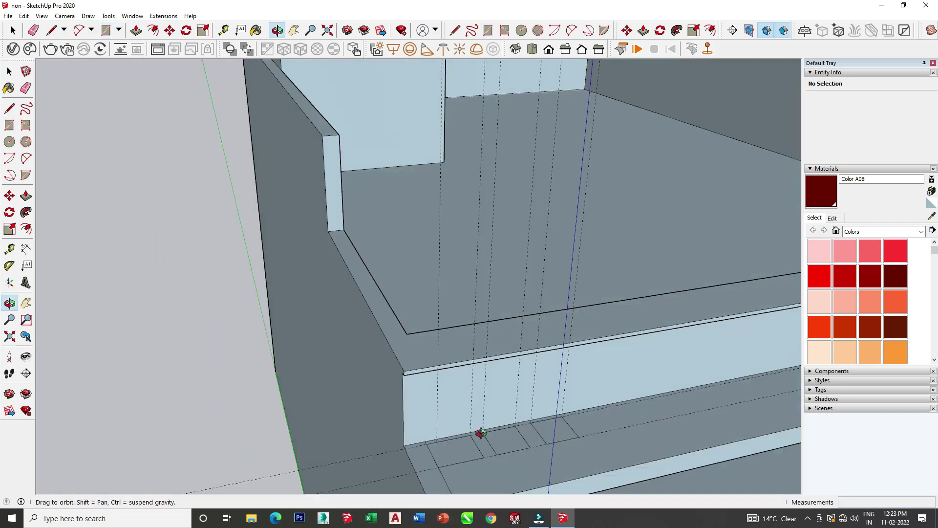
middle_drag(463, 451, 503, 427)
scroll(513, 428, up, 2)
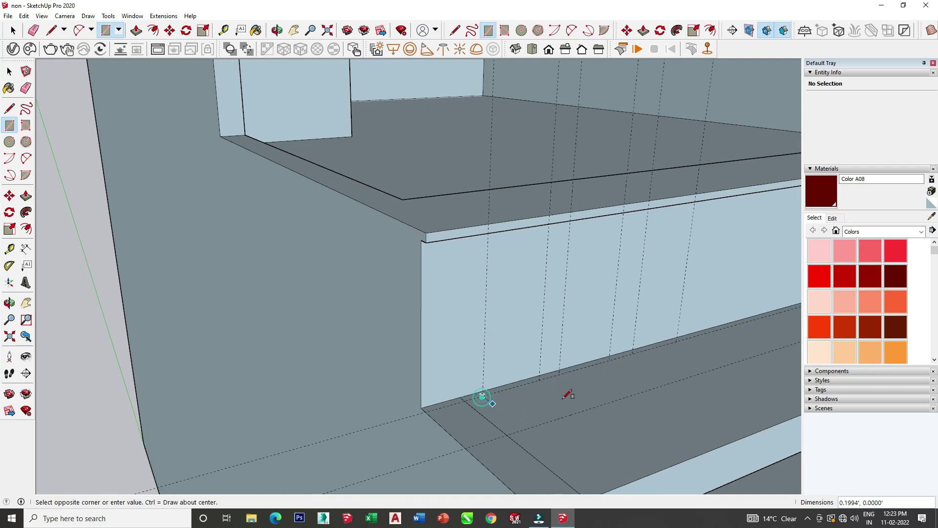
click(585, 409)
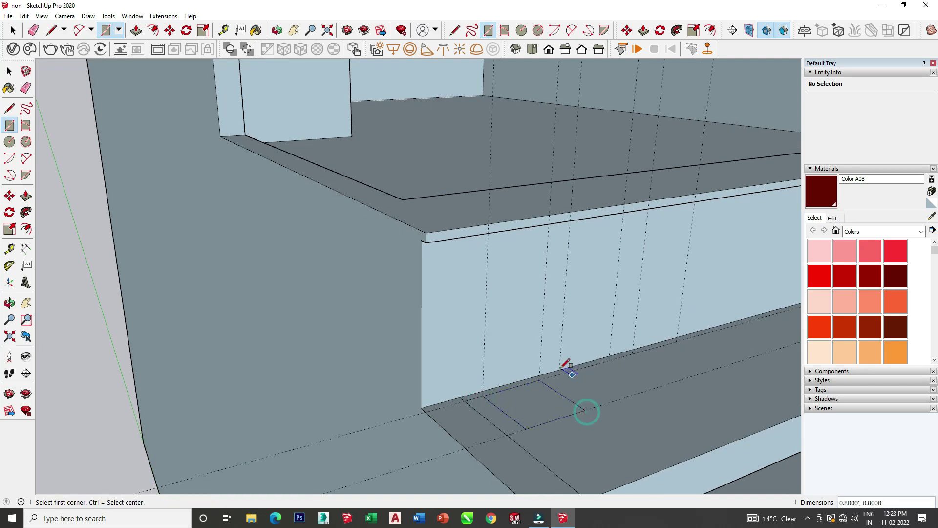
click(608, 360)
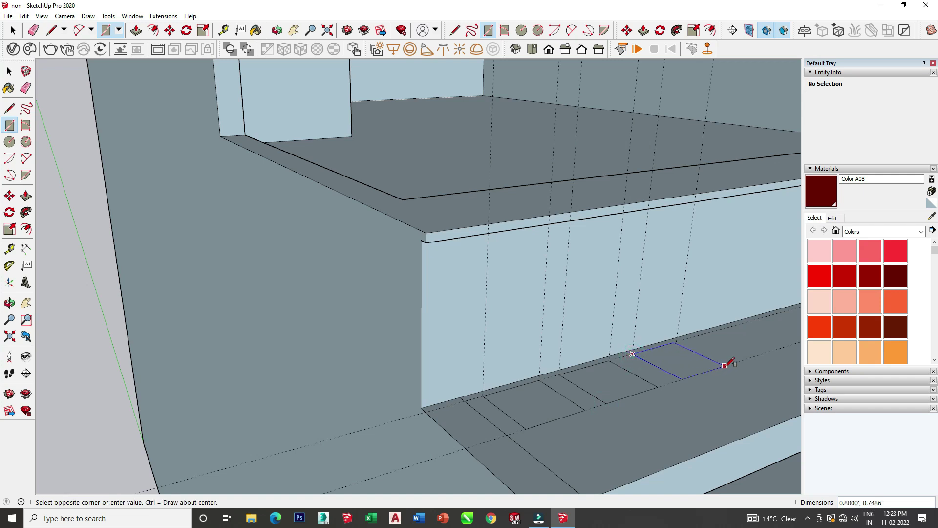
scroll(635, 391, down, 3)
mouse_move(593, 413)
middle_down()
mouse_move(457, 387)
mouse_move(247, 65)
middle_up()
Step: Push/Pull the ledge rectangles up into tall columns, extending a column top by 1 ft
click(135, 30)
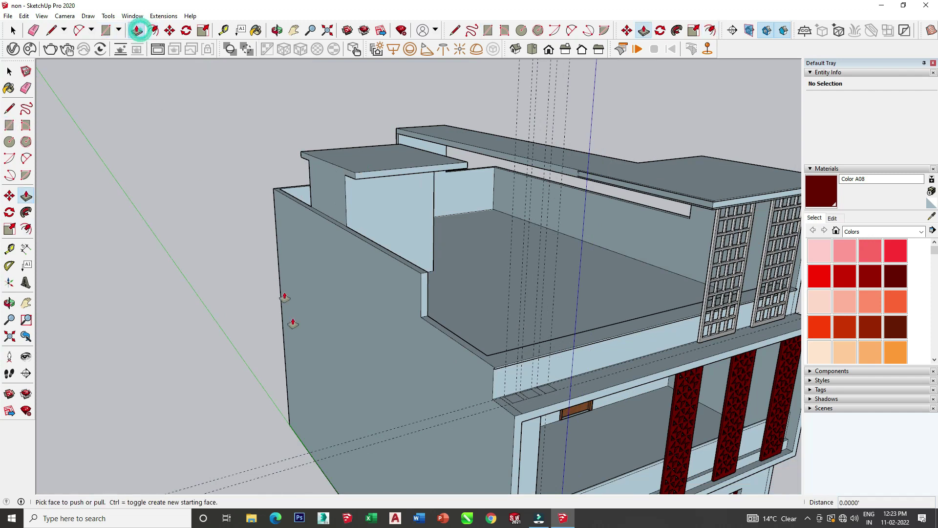
mouse_move(289, 310)
middle_down()
mouse_move(400, 350)
mouse_move(605, 386)
middle_up()
mouse_move(607, 393)
mouse_down()
mouse_move(446, 178)
mouse_move(309, 135)
mouse_move(298, 122)
mouse_up()
drag(630, 393, 632, 194)
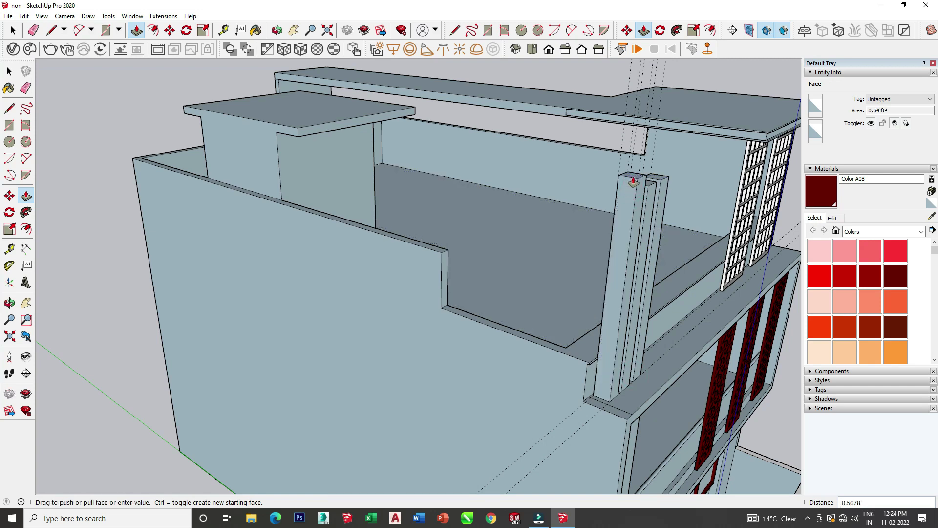
key(Return)
drag(646, 168, 659, 172)
mouse_move(660, 165)
middle_down()
mouse_move(420, 189)
mouse_move(552, 107)
middle_up()
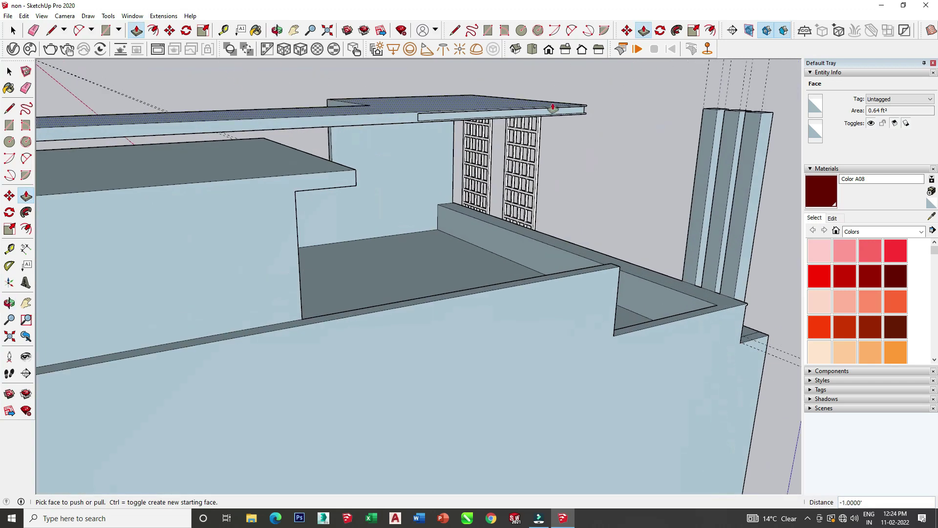
Step: Draw a rectangle on the column top and erase the stray column edges
click(105, 30)
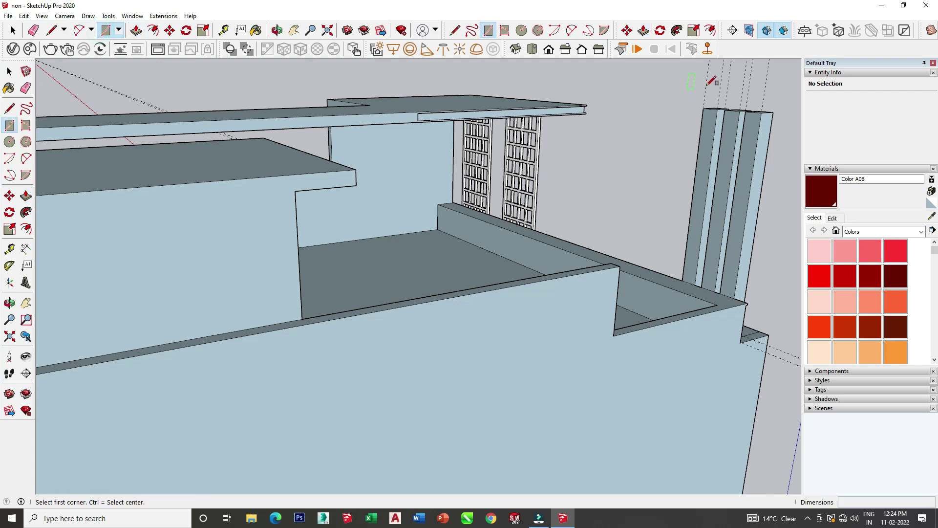
scroll(704, 113, up, 2)
click(704, 113)
click(772, 134)
middle_drag(764, 130, 652, 183)
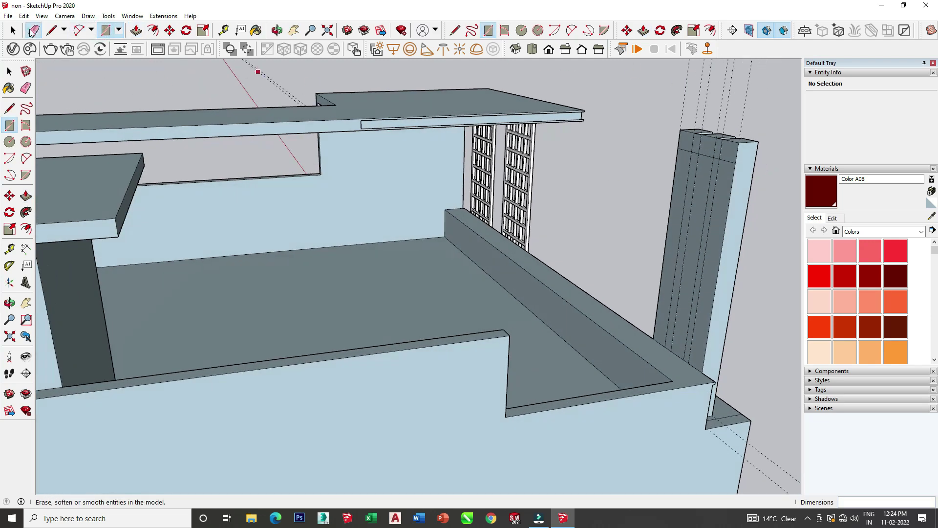
click(32, 32)
scroll(730, 170, up, 2)
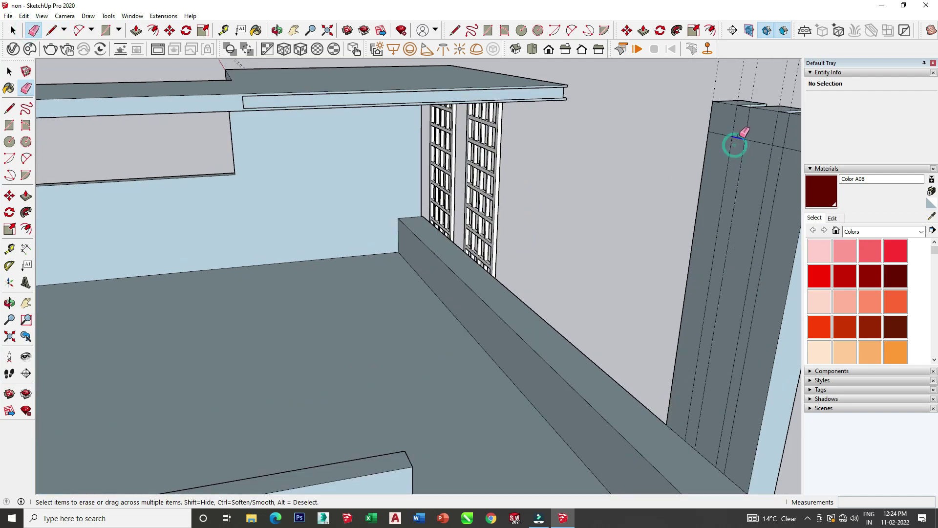
click(751, 104)
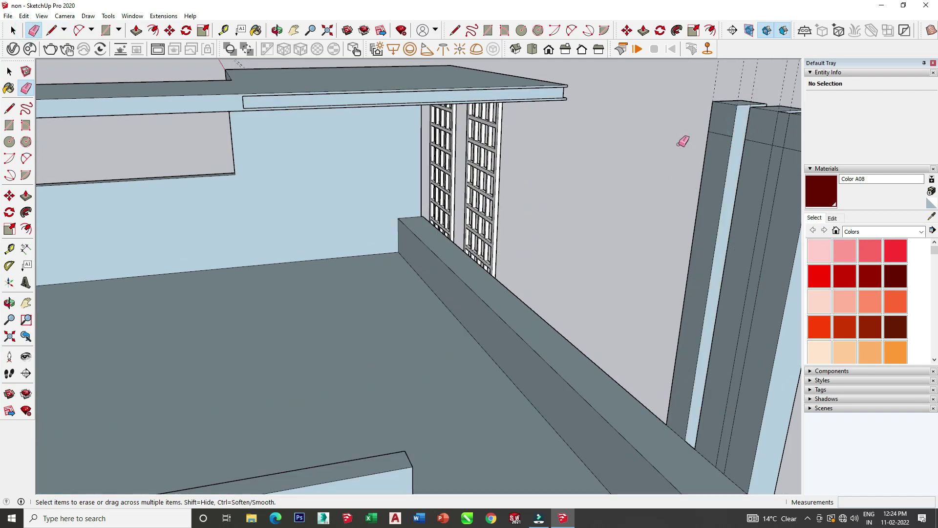
scroll(683, 141, down, 1)
scroll(755, 122, up, 2)
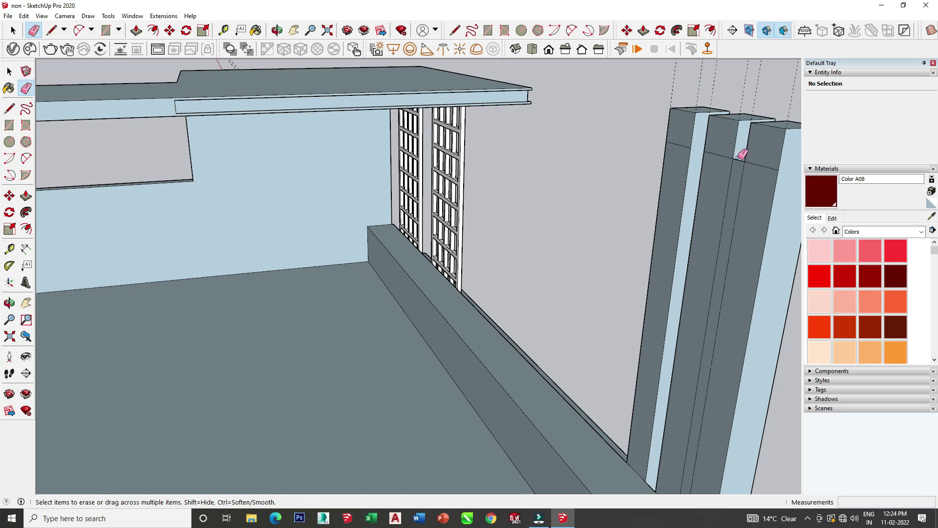
drag(753, 125, 739, 157)
Step: Push/Pull the fin tops into horizontal beams about 21 ft along the roof edge
click(136, 30)
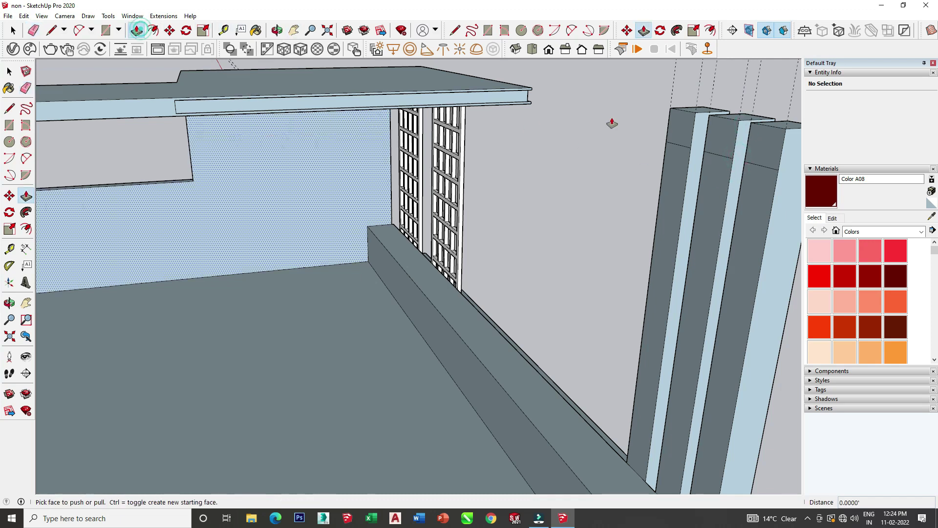
scroll(709, 139, down, 1)
scroll(709, 139, down, 1)
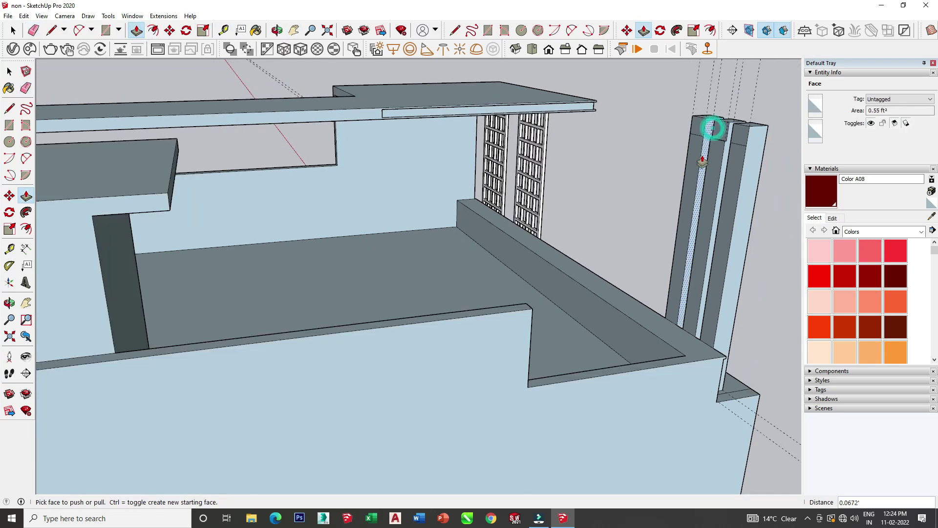
scroll(712, 131, down, 1)
click(708, 146)
click(361, 174)
click(727, 149)
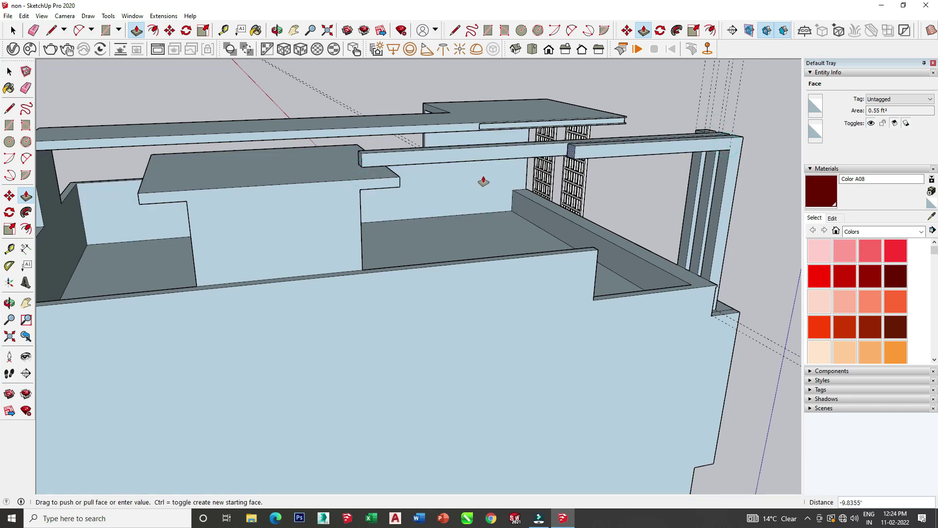
middle_drag(362, 169, 577, 196)
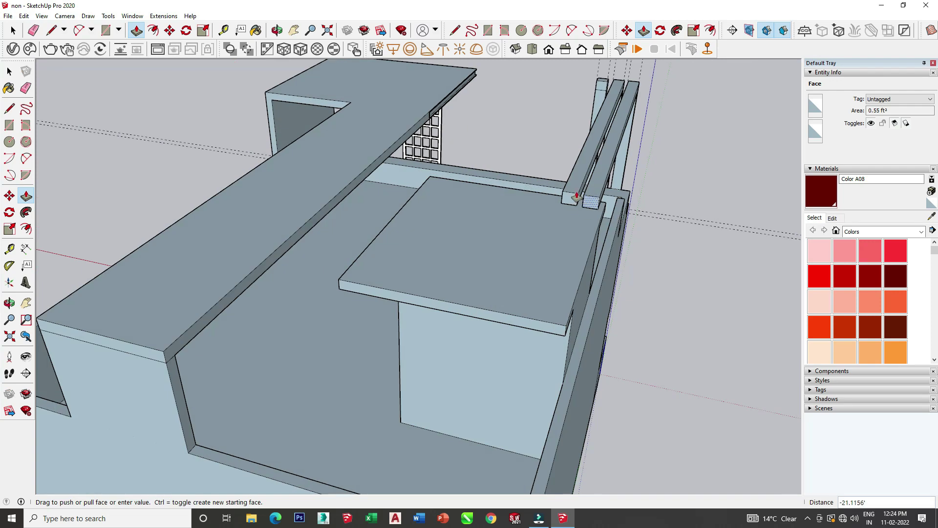
drag(599, 89, 569, 195)
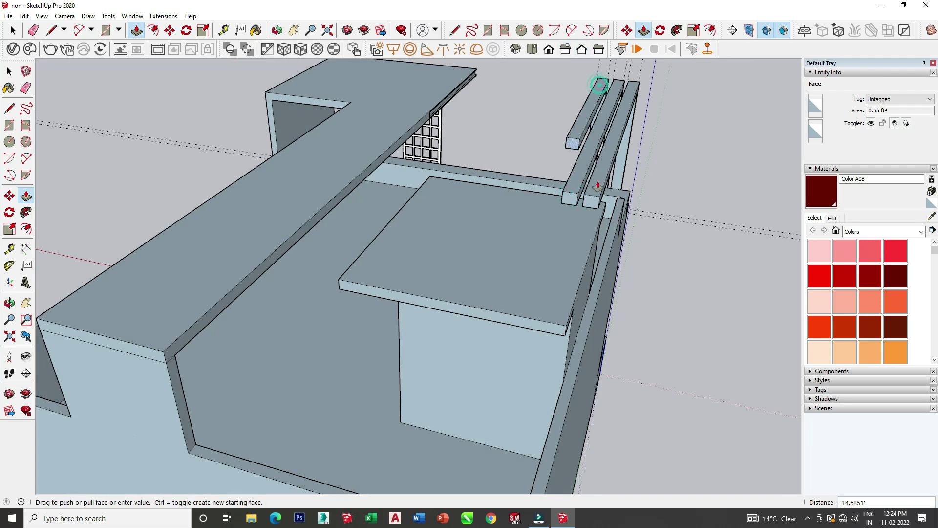
mouse_move(549, 157)
middle_down()
mouse_move(453, 108)
mouse_move(494, 97)
middle_up()
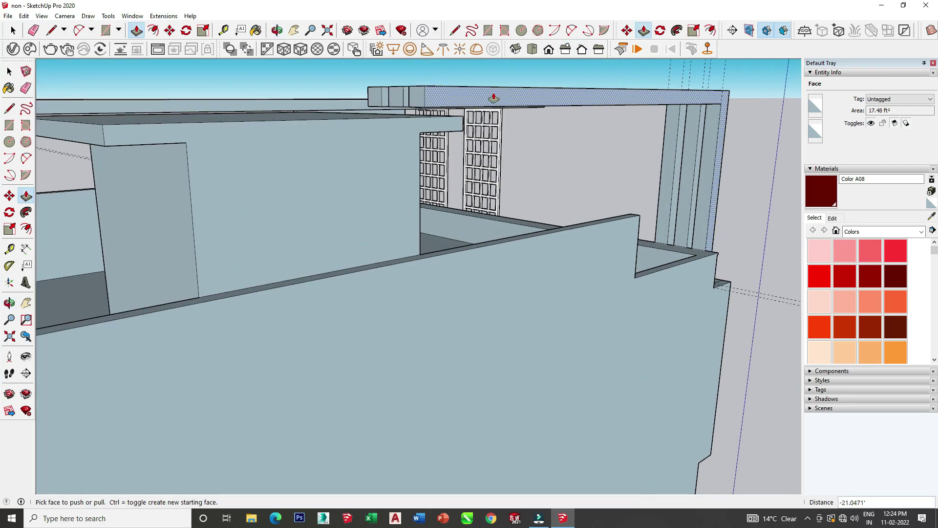
Step: Draw a rectangle along the fins' underside to close the open slot
scroll(367, 113, up, 5)
mouse_move(379, 95)
middle_down()
mouse_move(304, 140)
mouse_move(272, 236)
mouse_move(180, 256)
mouse_move(186, 208)
mouse_move(204, 181)
middle_up()
scroll(204, 181, down, 3)
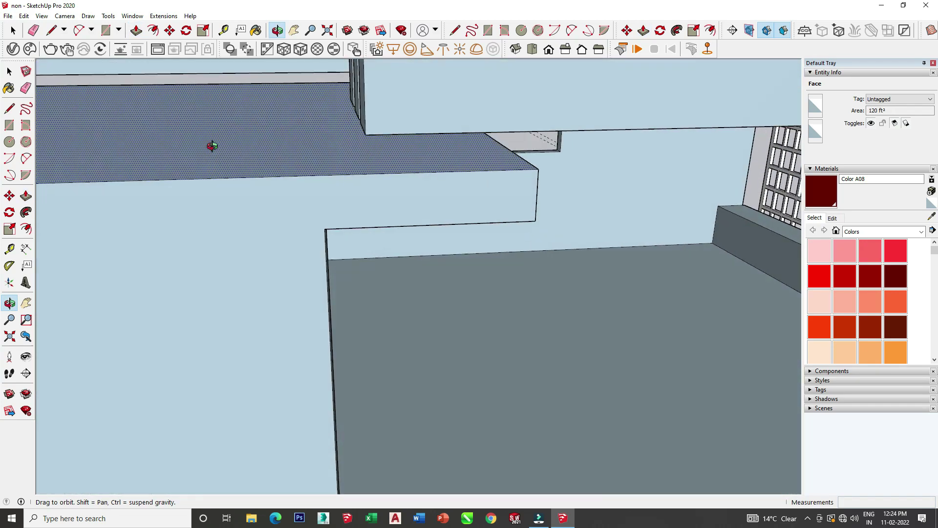
middle_drag(209, 147, 277, 178)
mouse_move(287, 260)
middle_down()
mouse_move(338, 175)
mouse_move(310, 199)
middle_up()
key(o)
mouse_move(295, 257)
mouse_down()
mouse_move(242, 336)
mouse_move(234, 184)
mouse_move(227, 199)
mouse_up()
key(p)
click(106, 30)
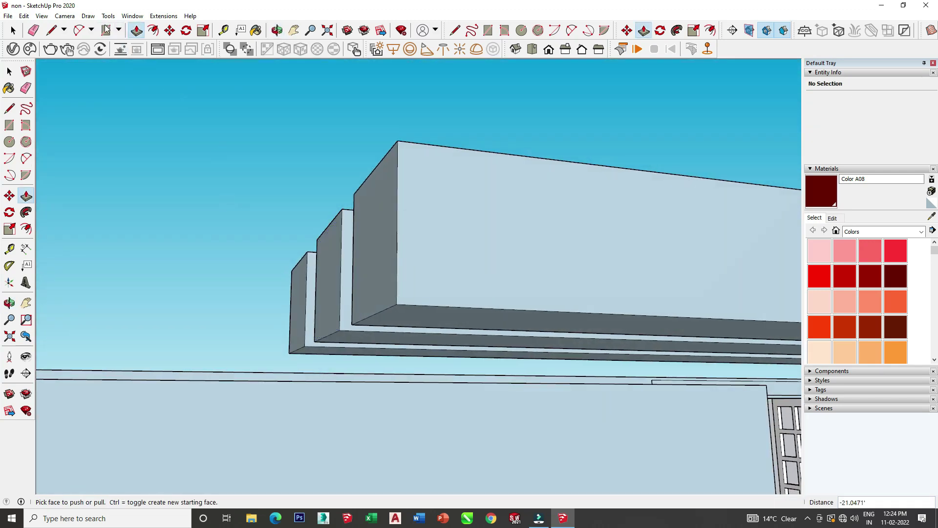
click(289, 353)
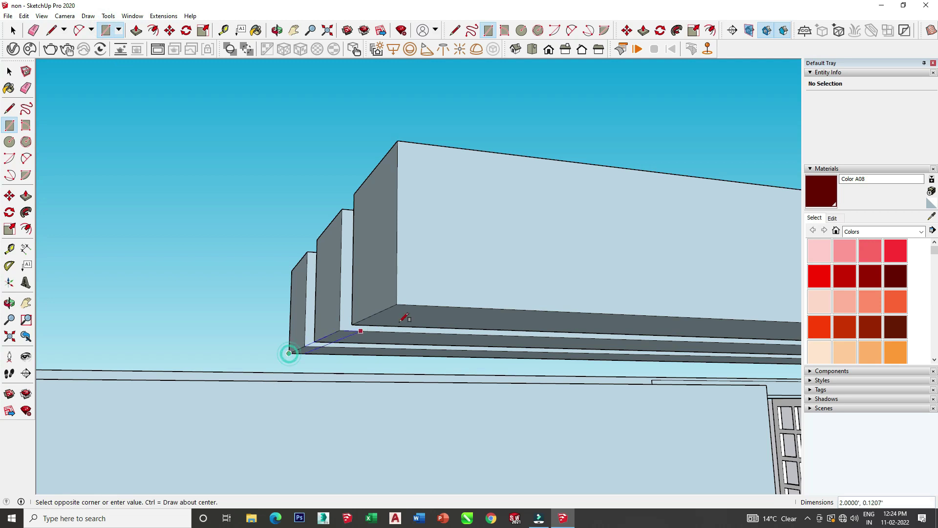
click(448, 306)
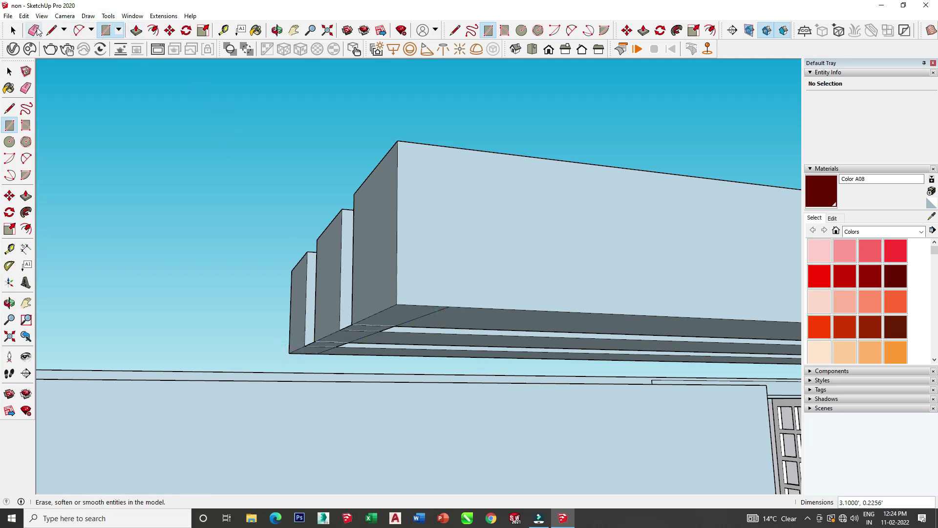
Step: Erase the leftover edges at the fins' bottom corner and along the slot bottom
click(34, 30)
scroll(355, 321, up, 1)
drag(350, 326, 384, 338)
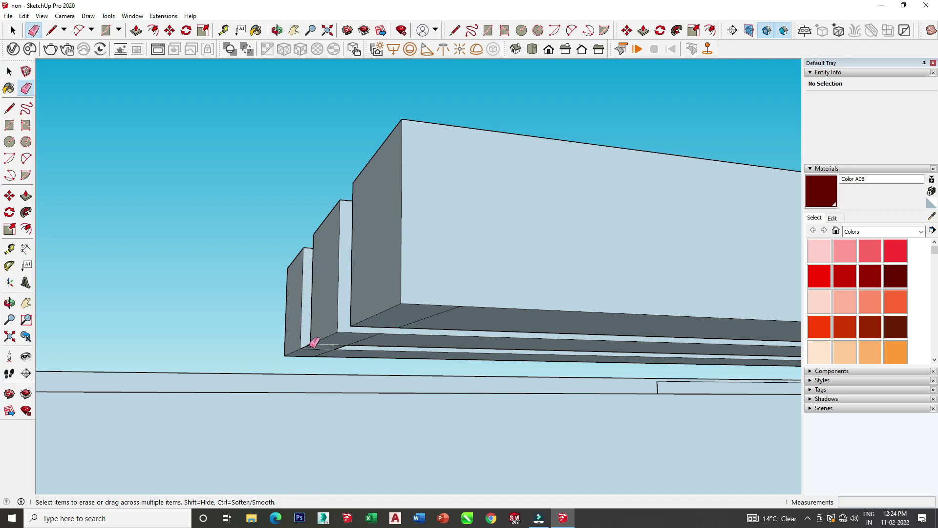
drag(302, 348, 348, 358)
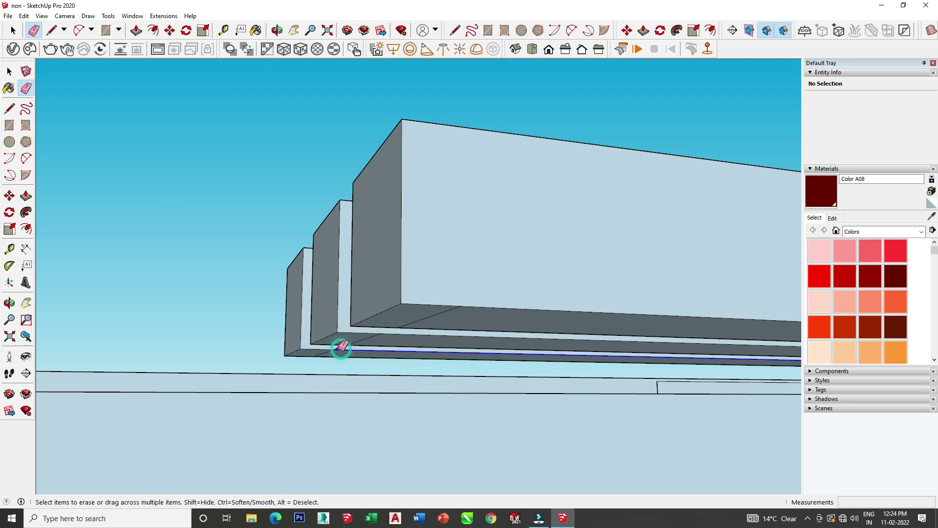
scroll(348, 346, up, 2)
scroll(350, 342, up, 2)
scroll(355, 336, up, 1)
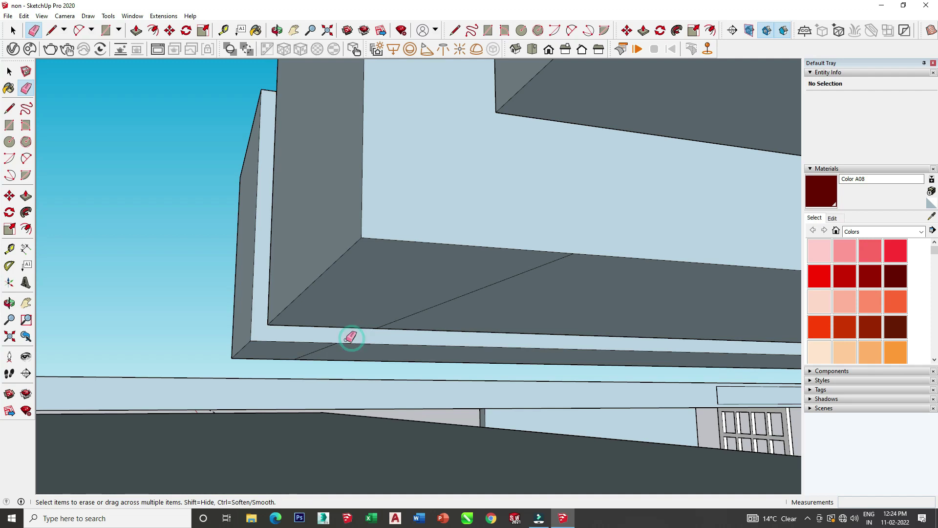
scroll(352, 335, down, 2)
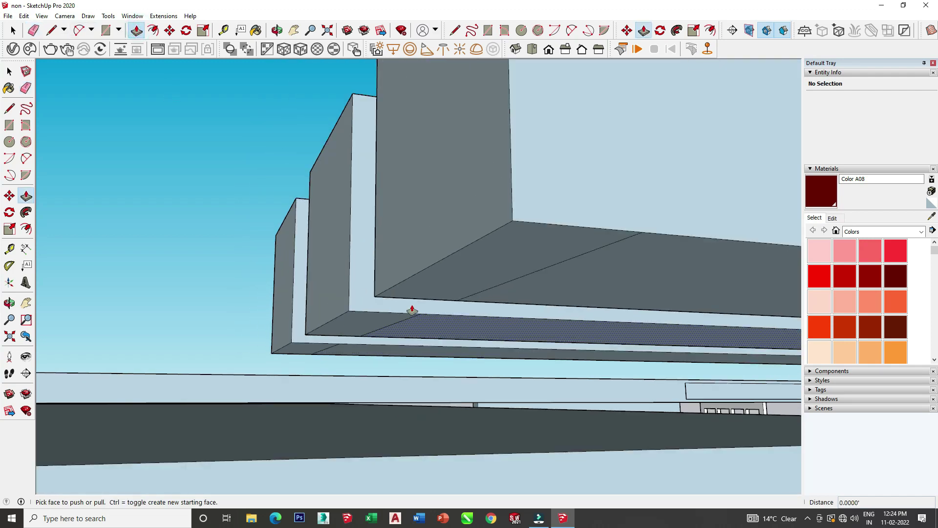
Step: Push/Pull the slot faces to fill the gap and extend the fin down toward the slab
click(429, 293)
click(393, 459)
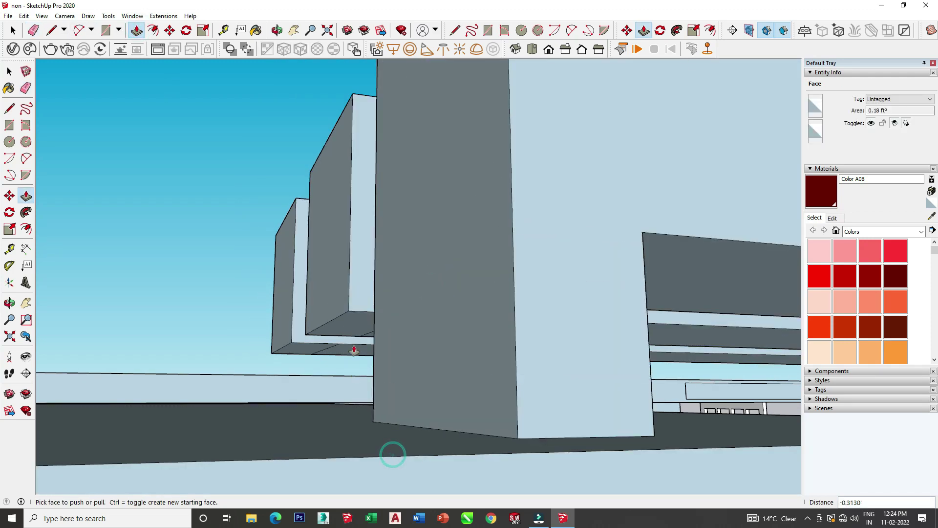
click(358, 383)
click(362, 442)
click(289, 349)
mouse_move(288, 378)
middle_down()
mouse_move(43, 260)
mouse_move(389, 352)
mouse_move(251, 425)
middle_up()
click(335, 396)
Step: Select all the faces and edges of one vertical fin
middle_drag(335, 396, 343, 277)
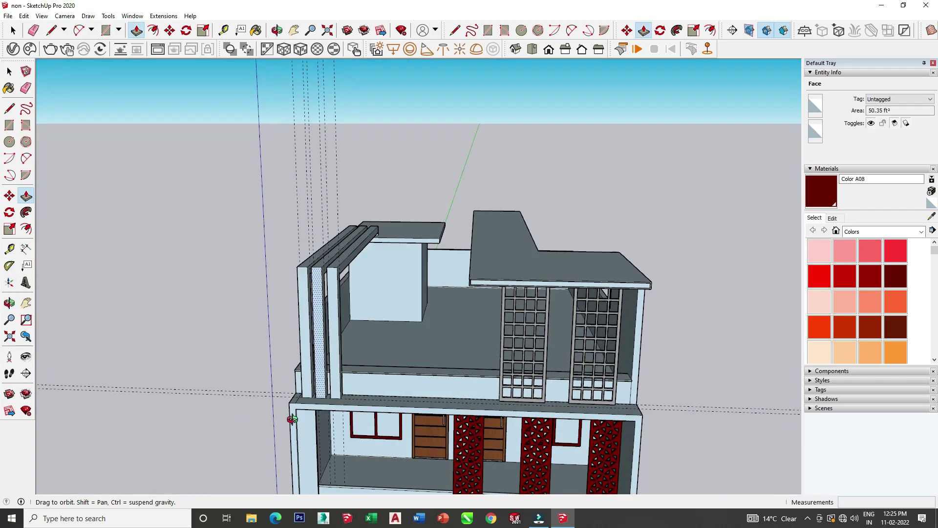
key(space)
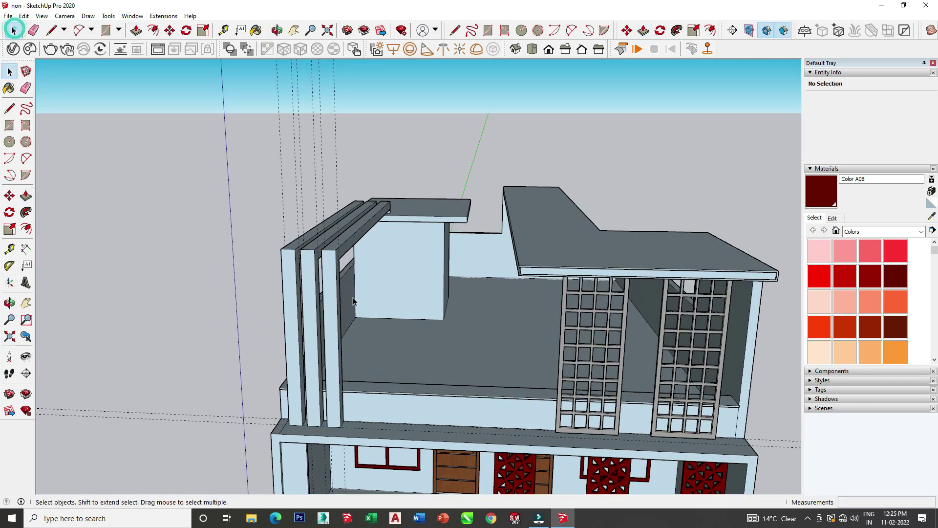
scroll(328, 342, up, 2)
click(315, 328)
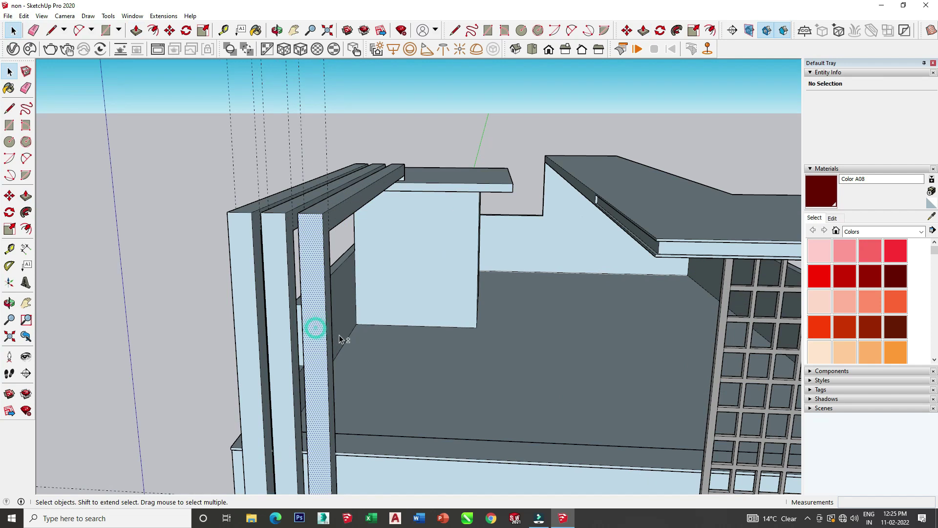
shift+click(327, 214)
mouse_move(327, 213)
middle_down()
mouse_move(448, 268)
mouse_move(462, 248)
mouse_move(712, 188)
mouse_move(563, 225)
mouse_move(492, 266)
mouse_move(151, 356)
mouse_move(237, 308)
middle_up()
shift+click(463, 248)
shift+click(558, 211)
shift+click(575, 226)
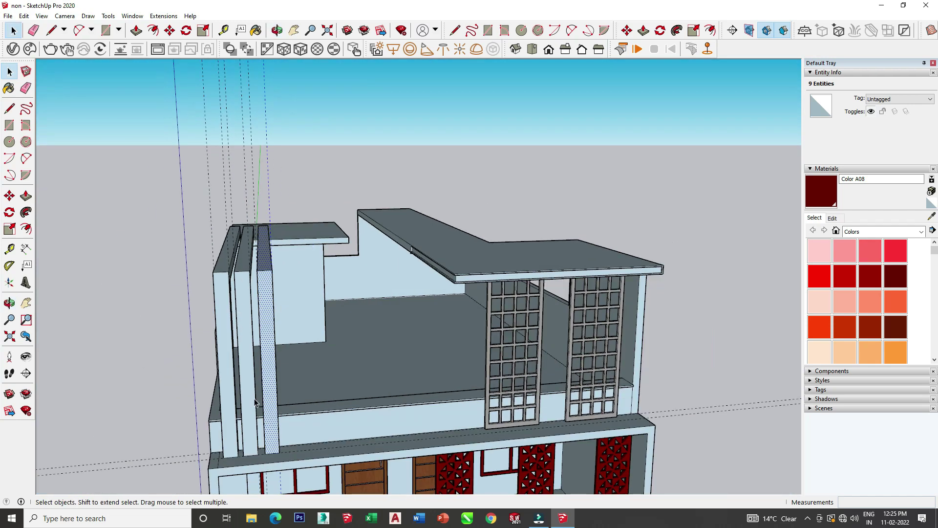
scroll(255, 401, up, 2)
Step: Copy and paste the fin, placing the copy beside the existing fins
key(ctrl+c)
key(ctrl+v)
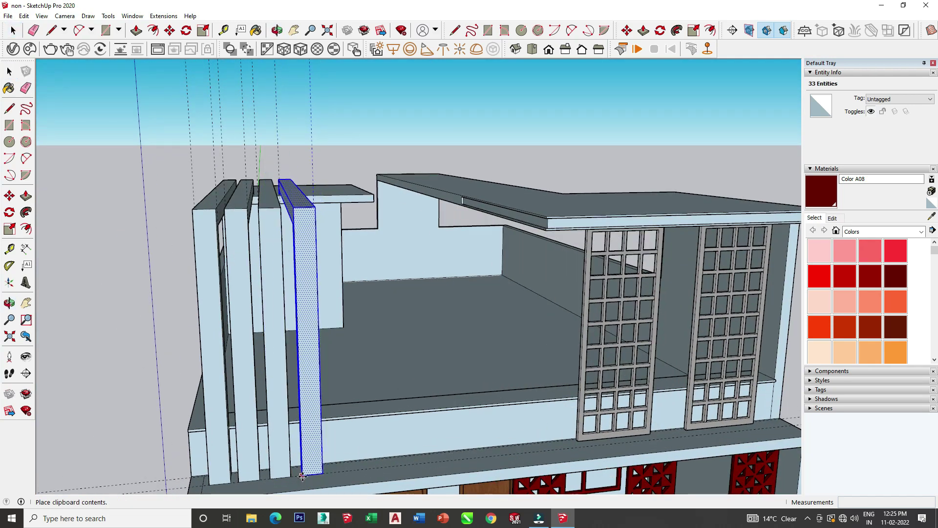
click(302, 477)
ctrl+drag(332, 472, 370, 440)
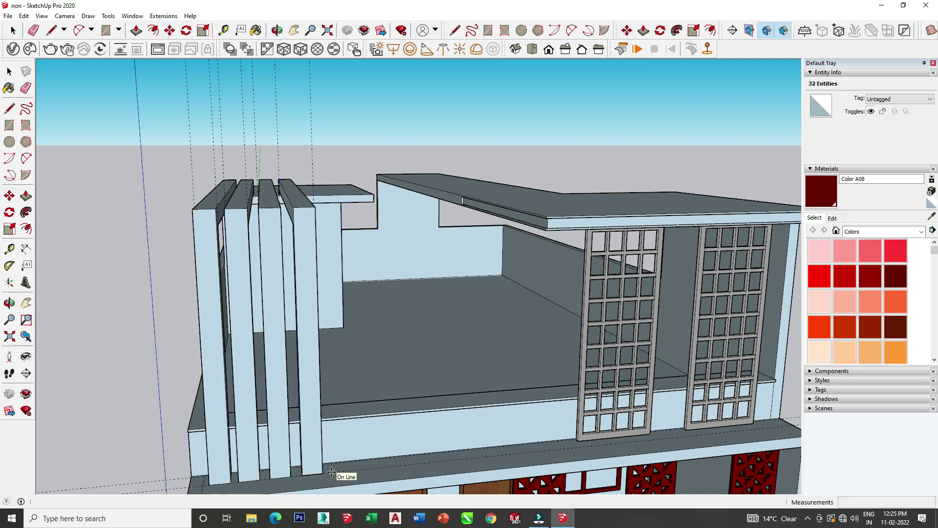
mouse_move(371, 440)
middle_down()
mouse_move(335, 402)
mouse_move(521, 240)
mouse_move(211, 309)
mouse_move(389, 210)
mouse_move(387, 172)
middle_up()
key(space)
Step: Paint the balcony ledge front in dark red Color A08
scroll(387, 172, up, 5)
scroll(387, 172, down, 2)
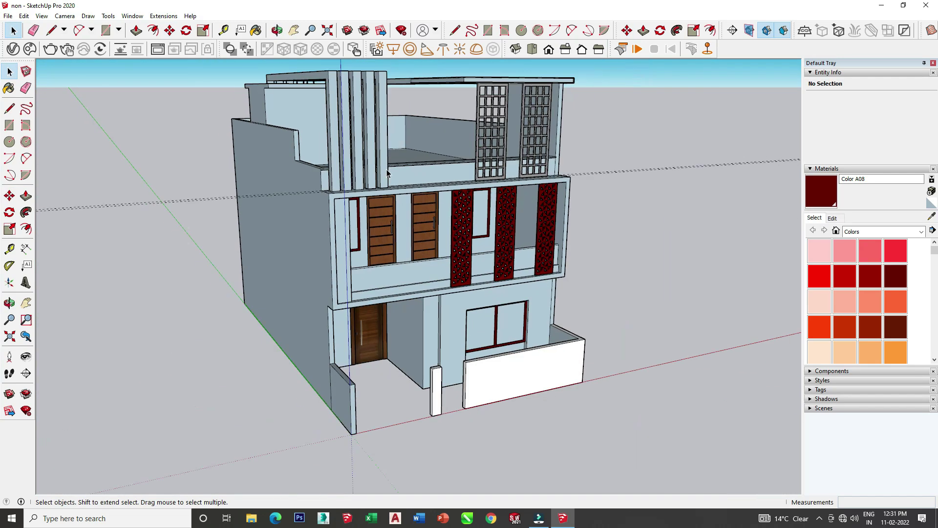
middle_drag(391, 144, 342, 151)
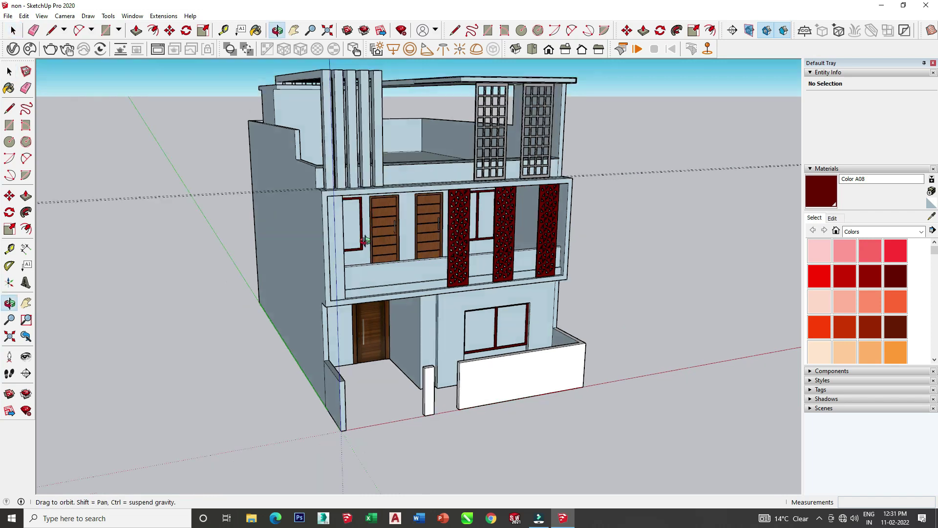
click(828, 185)
scroll(355, 245, up, 4)
scroll(355, 245, up, 3)
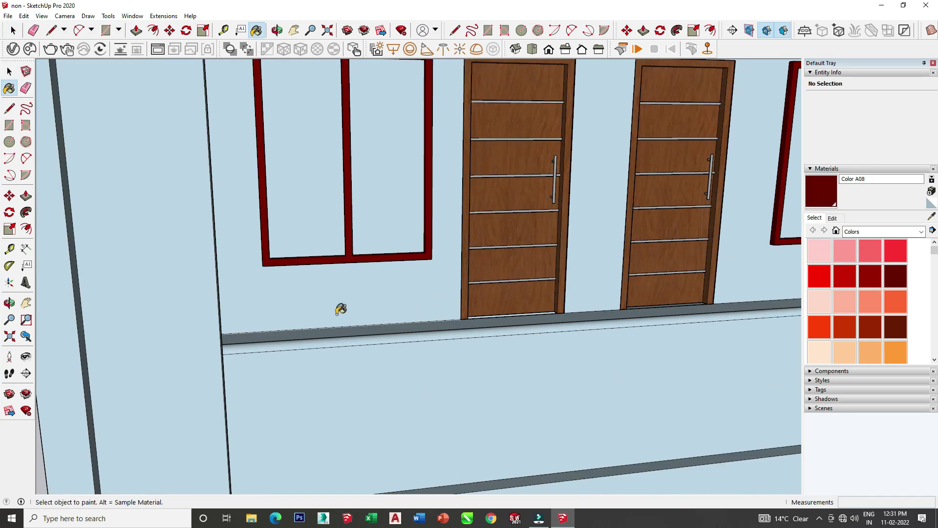
scroll(339, 308, up, 2)
click(290, 338)
scroll(296, 351, down, 3)
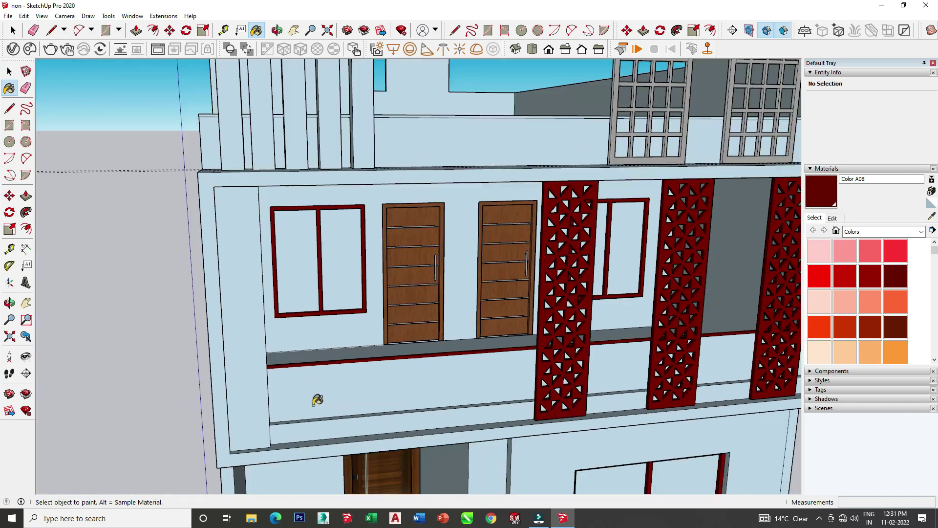
scroll(314, 398, down, 3)
Step: Paint the rooftop canopy slab's top, underside and side faces in Color A08
middle_drag(360, 400, 347, 127)
scroll(416, 83, up, 4)
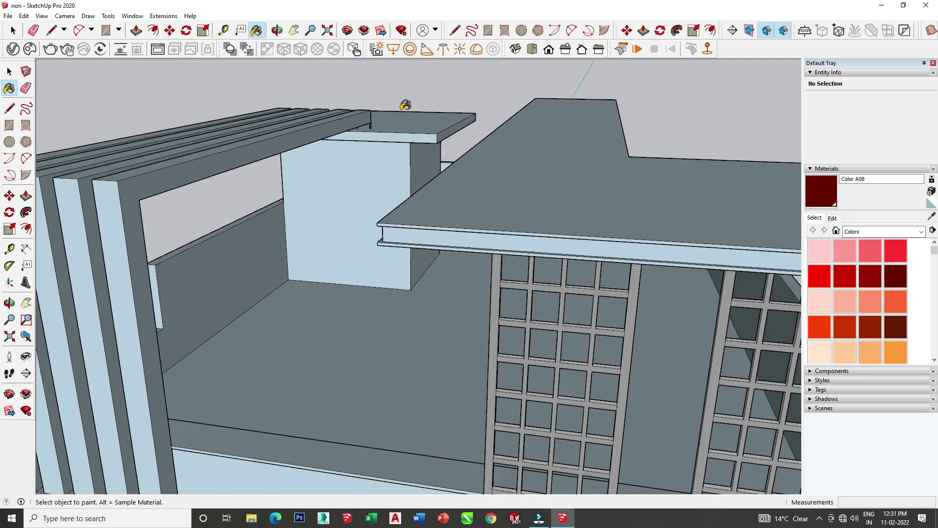
scroll(406, 100, up, 3)
click(418, 146)
mouse_move(430, 163)
middle_down()
mouse_move(377, 157)
mouse_move(460, 155)
mouse_move(570, 75)
mouse_move(498, 104)
middle_up()
click(456, 134)
mouse_move(454, 142)
middle_down()
mouse_move(435, 201)
mouse_move(426, 182)
mouse_move(428, 191)
middle_up()
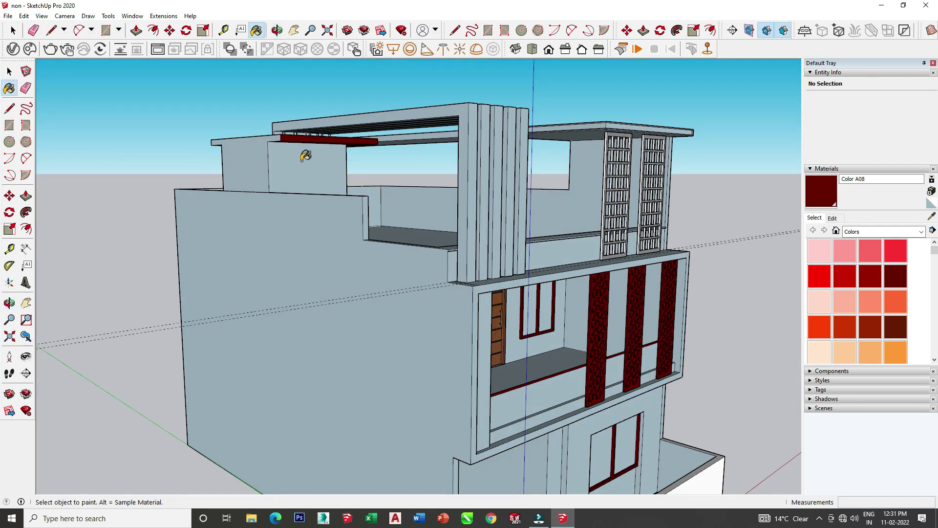
click(267, 143)
mouse_move(268, 143)
middle_down()
mouse_move(235, 204)
mouse_move(213, 209)
mouse_move(295, 210)
mouse_move(283, 219)
mouse_move(476, 356)
mouse_move(440, 438)
mouse_move(713, 313)
middle_up()
scroll(477, 357, down, 2)
scroll(440, 439, up, 3)
scroll(439, 438, down, 2)
scroll(440, 438, down, 2)
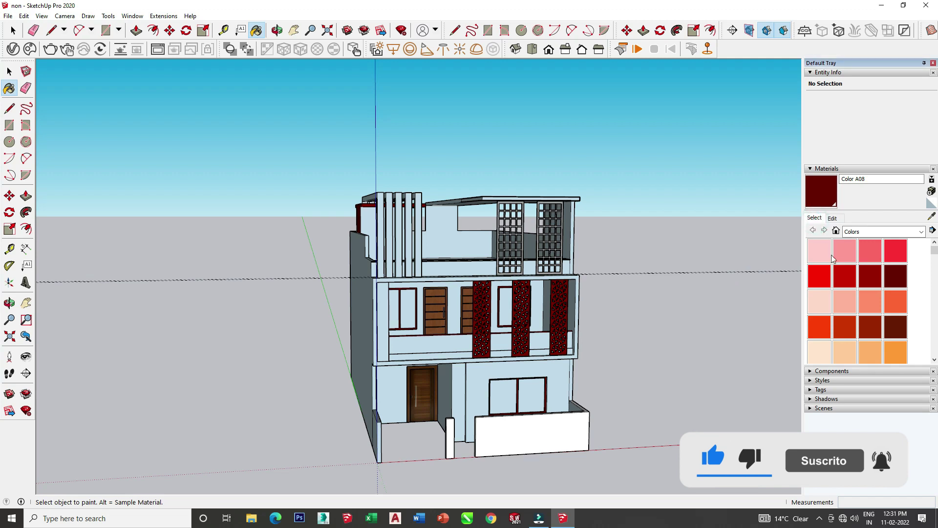
Step: Pick Translucent Glass Blue from the Glass and Mirrors material library
click(833, 220)
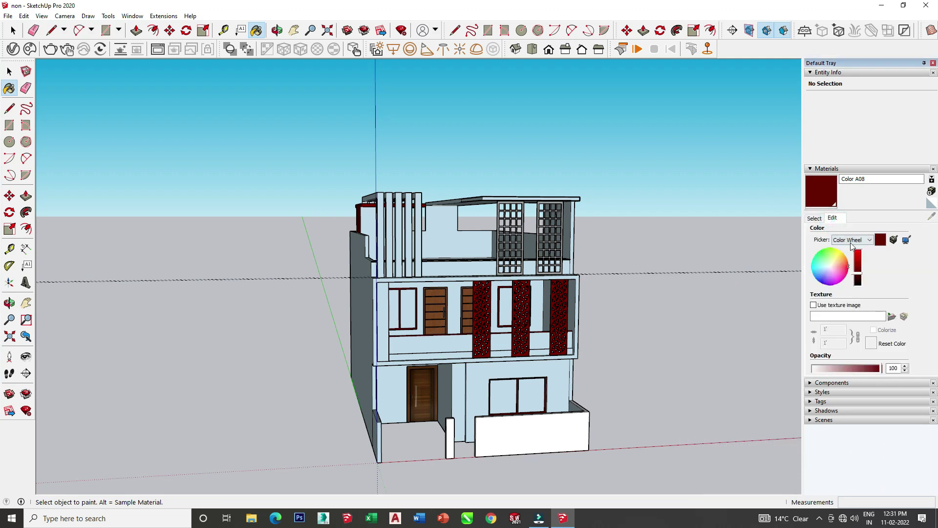
click(812, 218)
click(855, 233)
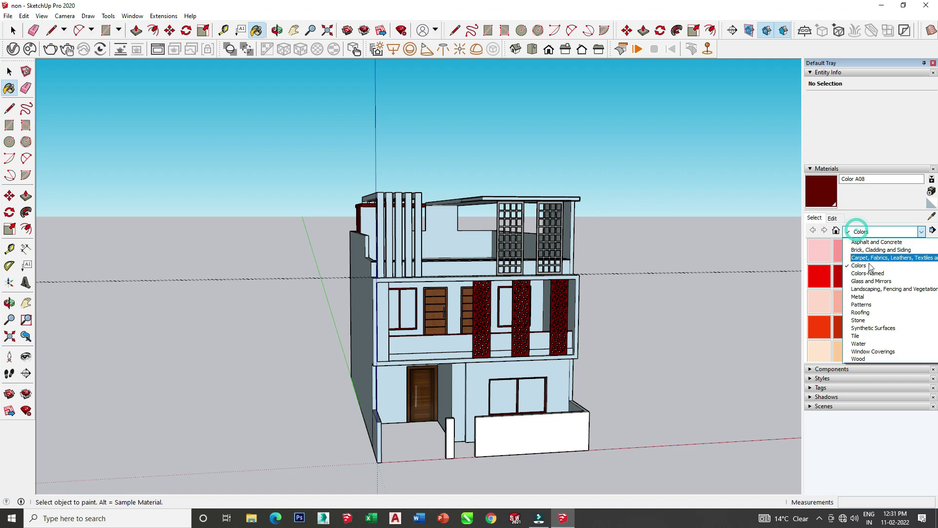
click(877, 283)
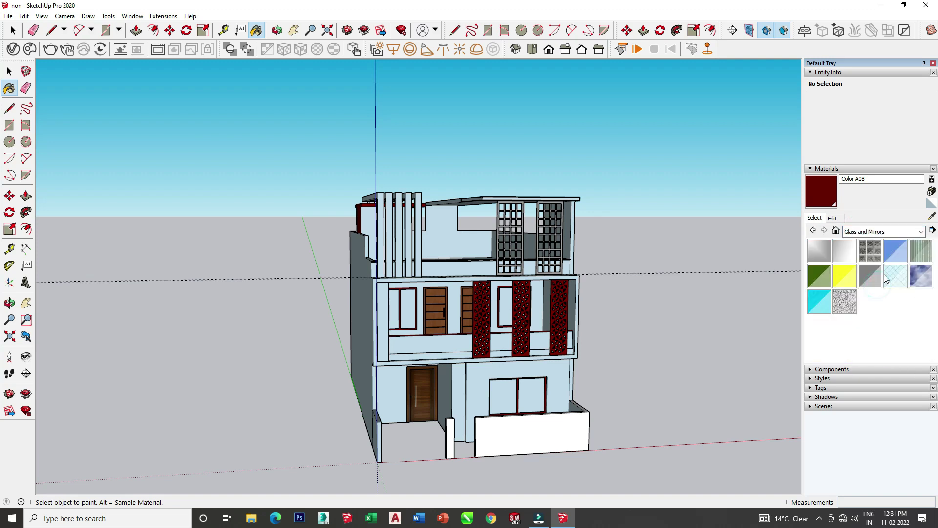
click(894, 253)
Step: Paint the upper and lower window panes with Translucent Glass Blue
scroll(430, 302, up, 3)
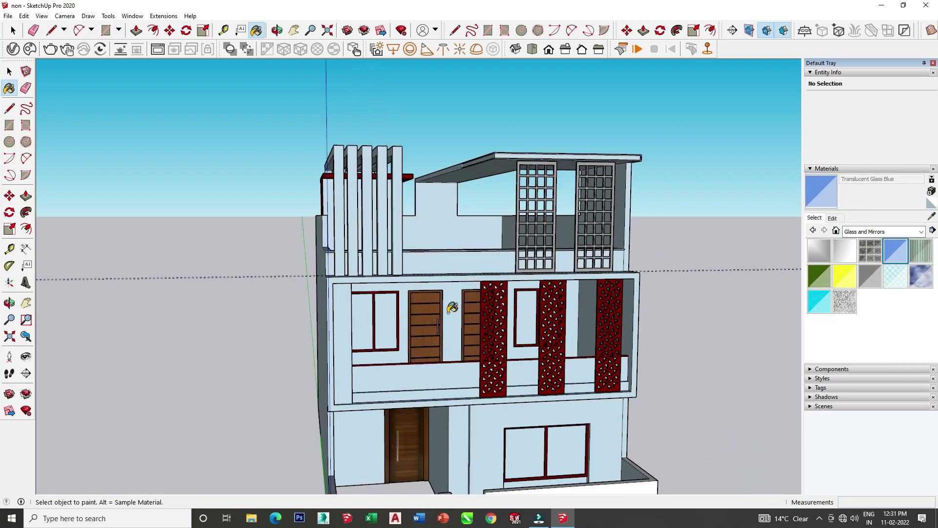
scroll(430, 302, up, 3)
click(367, 308)
click(335, 309)
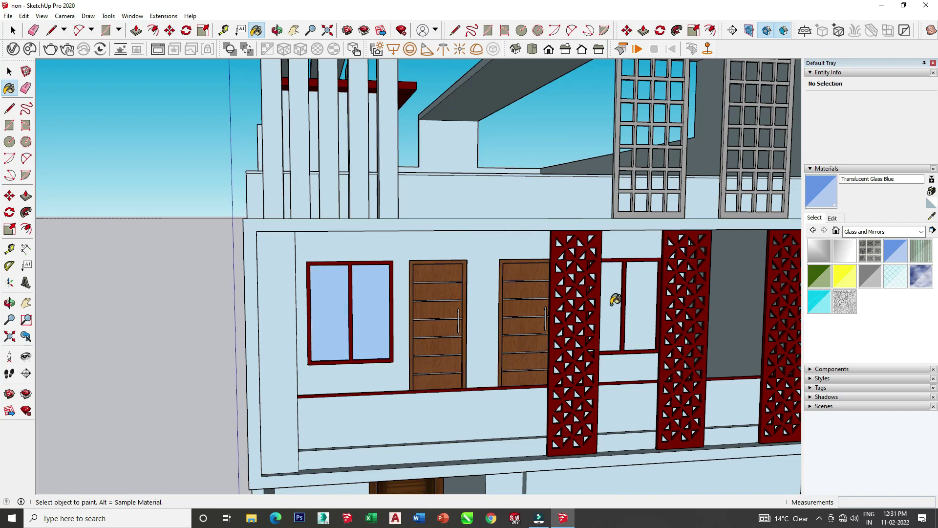
click(612, 303)
scroll(630, 296, down, 3)
scroll(629, 296, down, 2)
click(627, 418)
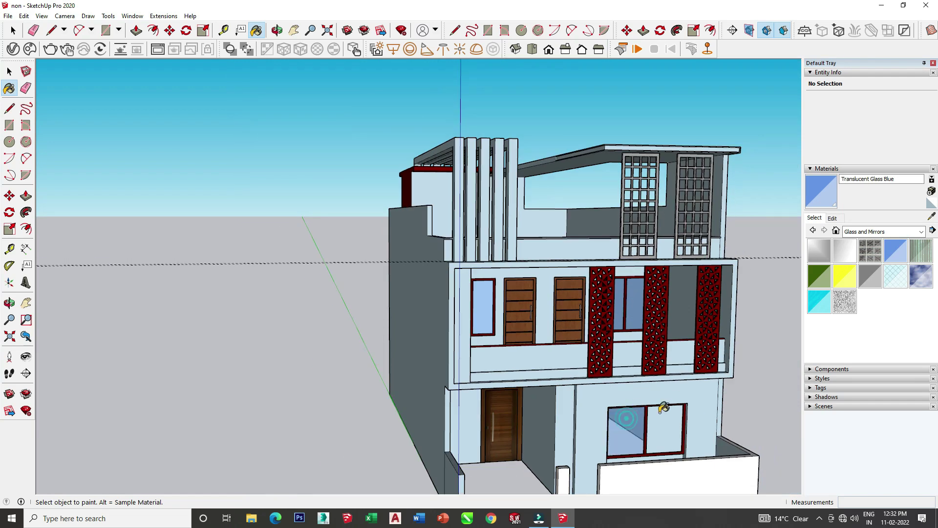
click(663, 410)
Step: Apply the blue glass to the balcony railing panel and orbit to check it
mouse_move(662, 411)
middle_down()
mouse_move(622, 366)
mouse_move(642, 383)
mouse_move(590, 405)
mouse_move(562, 335)
mouse_move(476, 383)
mouse_move(90, 379)
middle_up()
scroll(457, 350, up, 3)
scroll(403, 402, up, 3)
scroll(440, 370, up, 2)
click(191, 376)
mouse_move(191, 375)
middle_down()
mouse_move(479, 305)
mouse_move(299, 340)
mouse_move(338, 327)
middle_up()
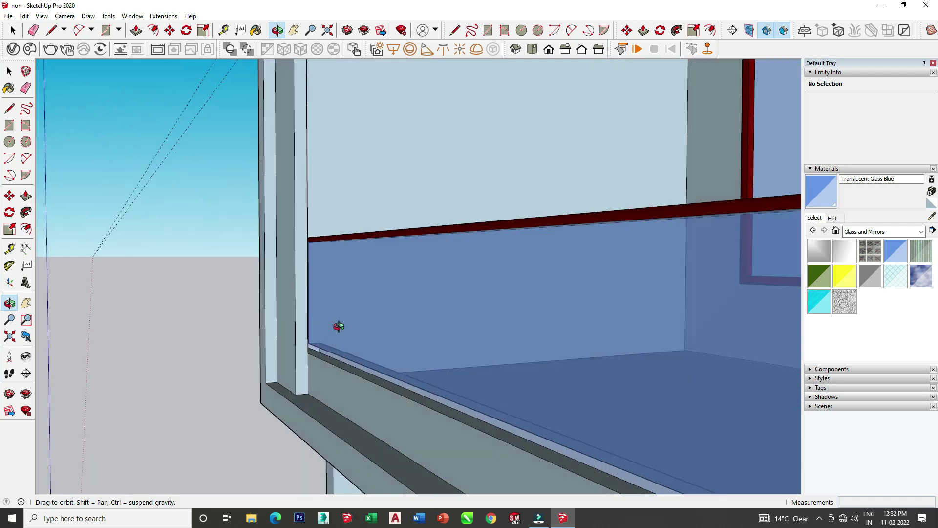
scroll(446, 209, down, 5)
scroll(266, 245, down, 3)
mouse_move(266, 245)
middle_down()
mouse_move(387, 236)
mouse_move(564, 255)
mouse_move(679, 224)
middle_up()
Step: Lower the blue glass opacity to 33 and view the house from the left front
click(834, 218)
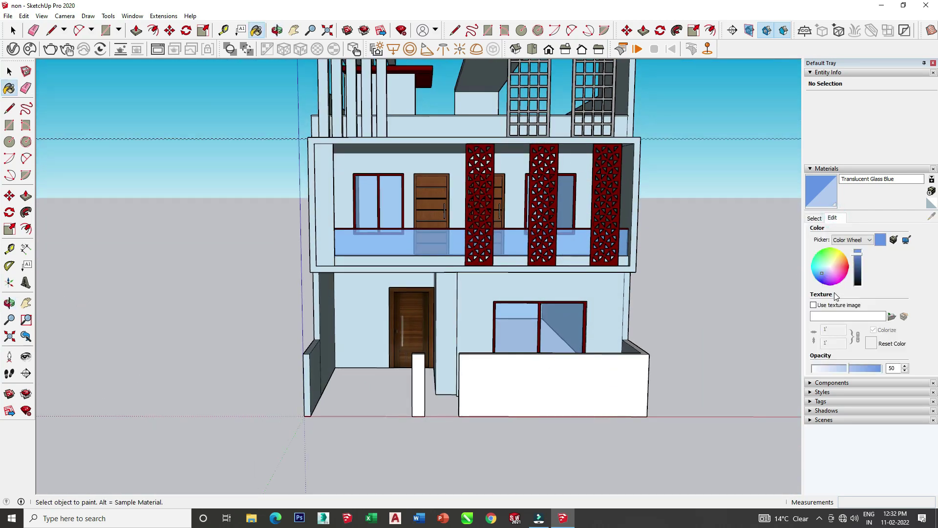
drag(845, 366, 836, 371)
middle_drag(688, 333, 681, 299)
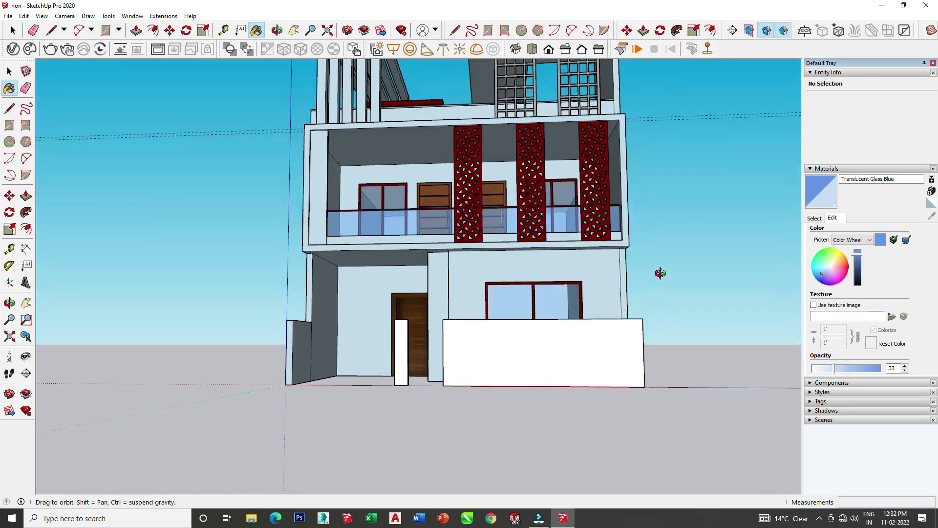
key(b)
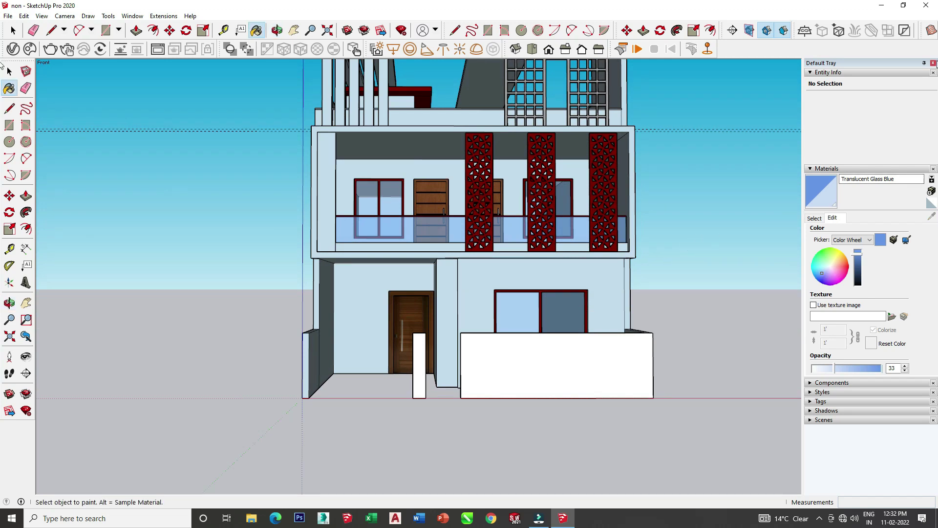
click(933, 63)
middle_drag(643, 242, 671, 125)
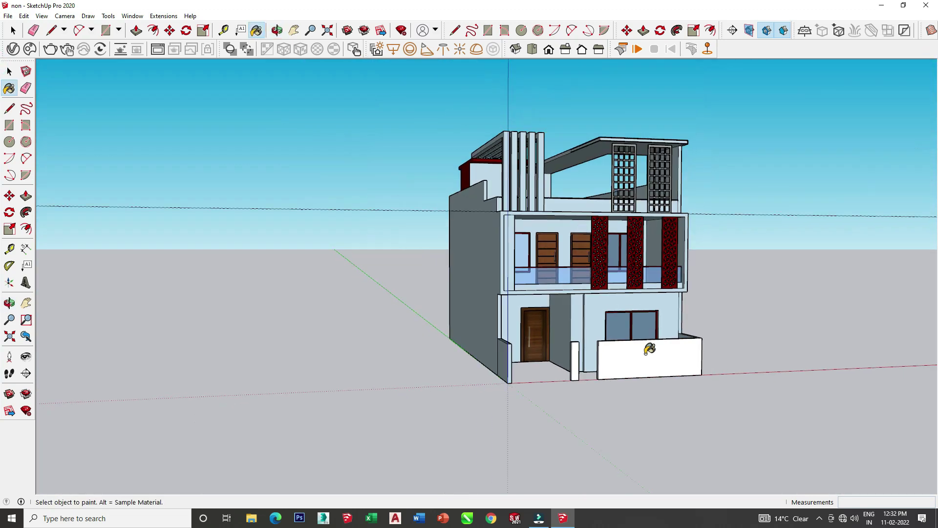
Step: Choose the white Color M00 from the Colors collection
scroll(671, 122, up, 2)
scroll(624, 199, up, 3)
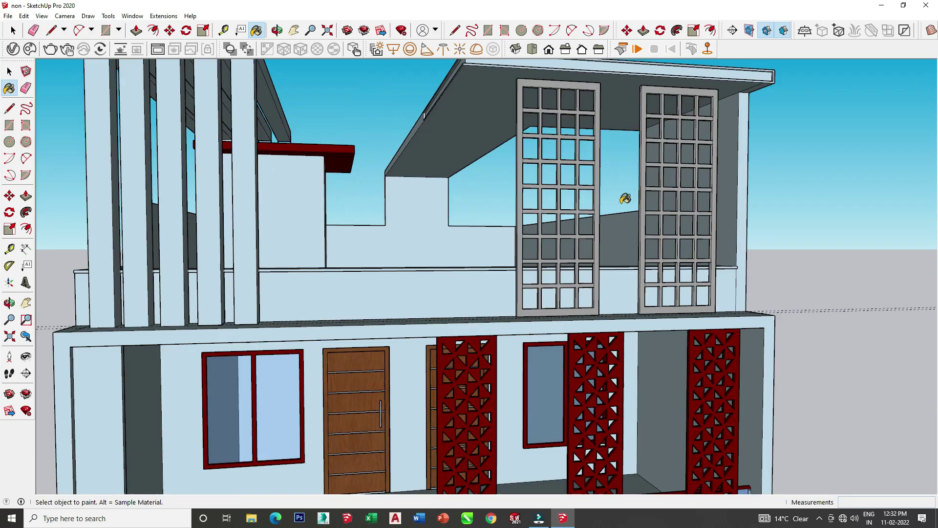
scroll(474, 197, up, 3)
click(256, 30)
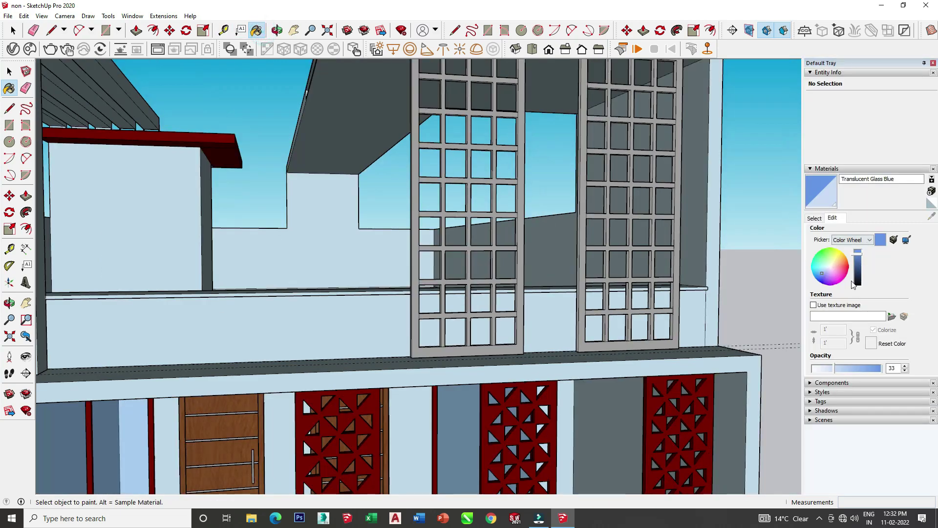
click(852, 240)
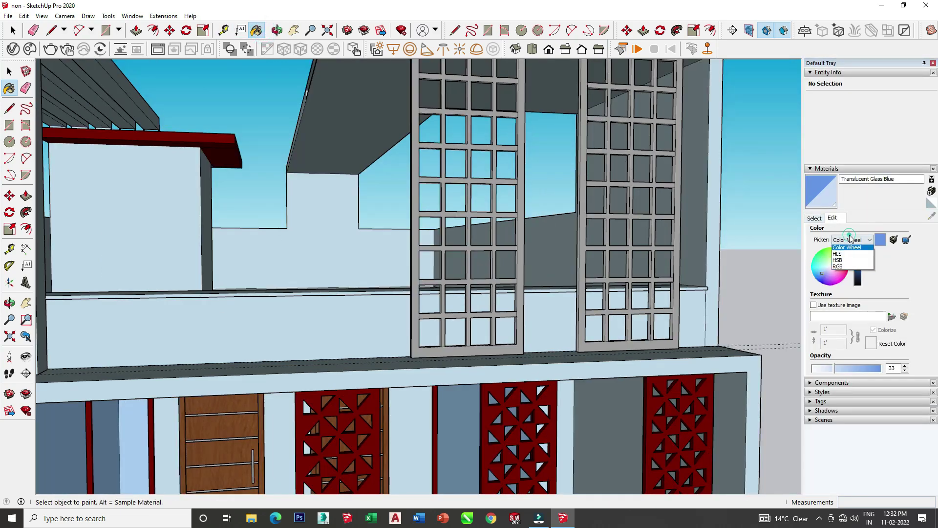
click(812, 217)
click(881, 231)
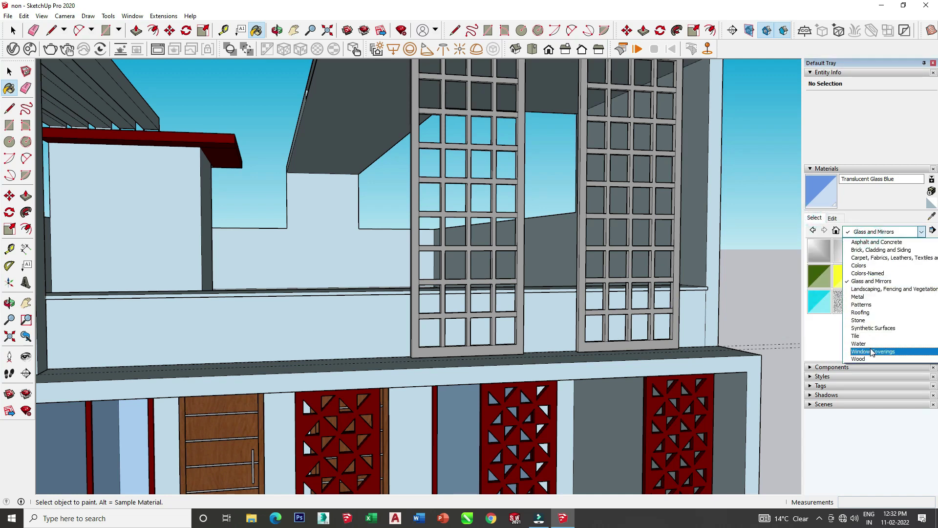
click(876, 265)
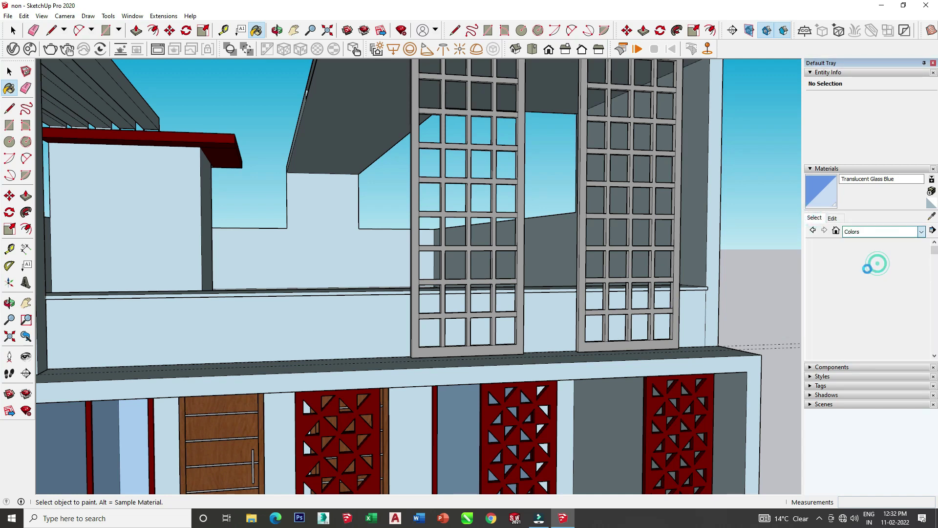
scroll(854, 277, down, 10)
click(831, 282)
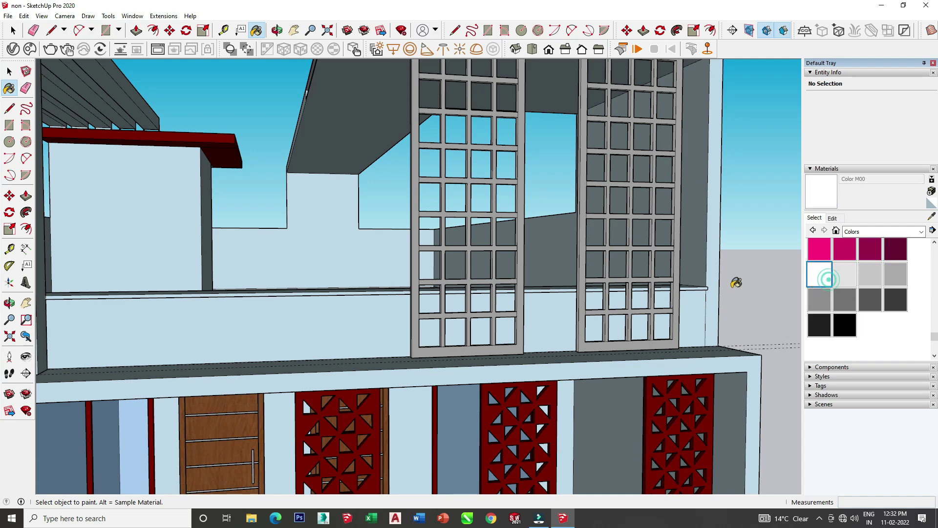
Step: Select the rooftop grilles and paint both frames with Color M00
scroll(586, 276, up, 3)
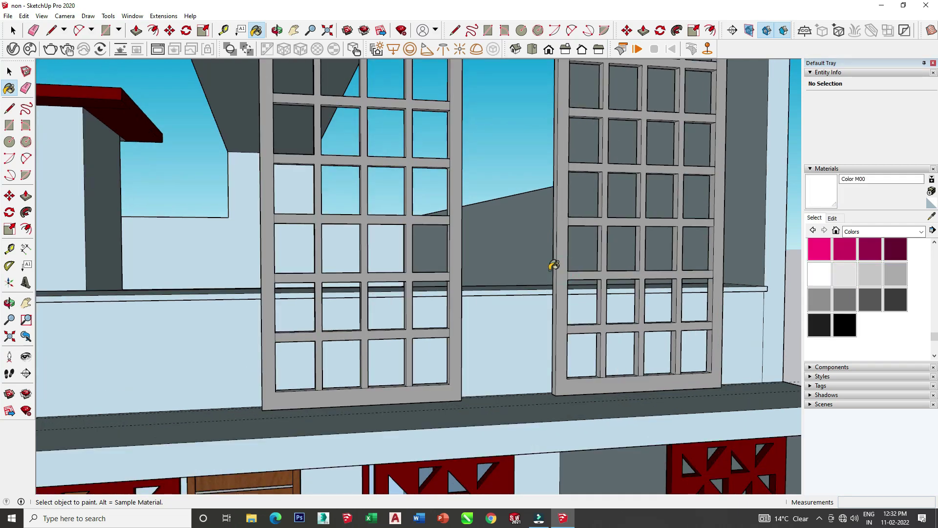
triple_click(326, 221)
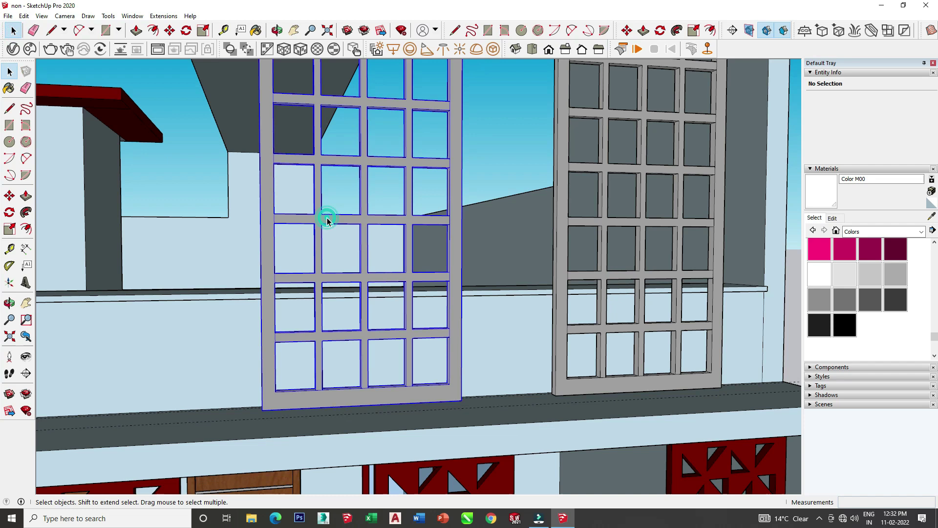
click(829, 272)
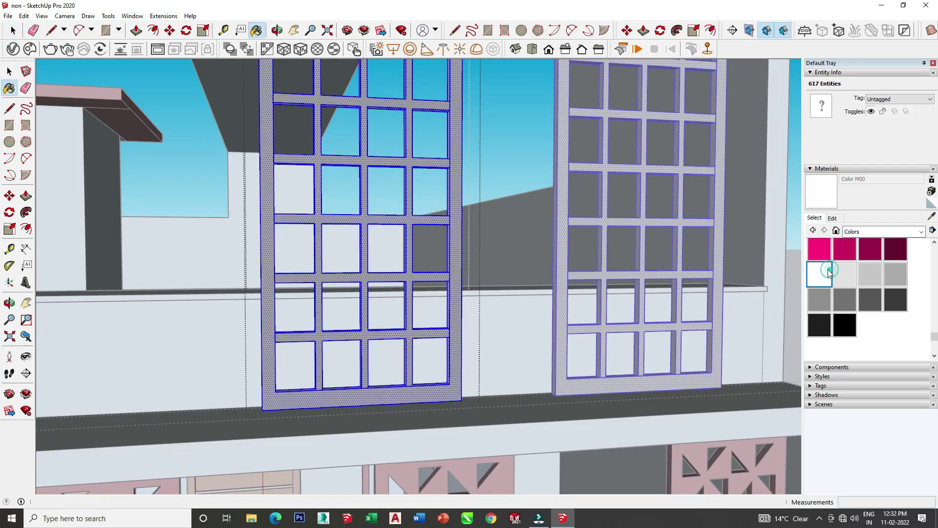
click(323, 274)
scroll(630, 275, down, 5)
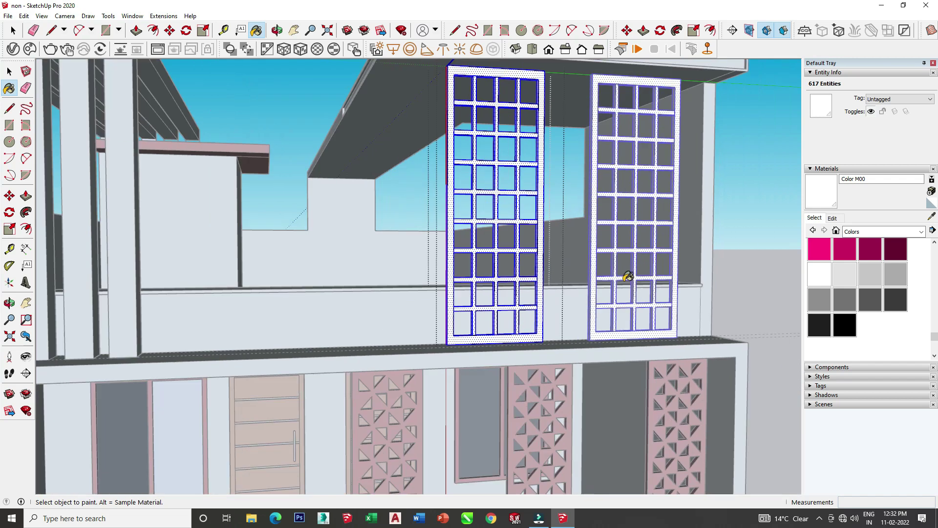
middle_drag(601, 287, 699, 318)
click(933, 63)
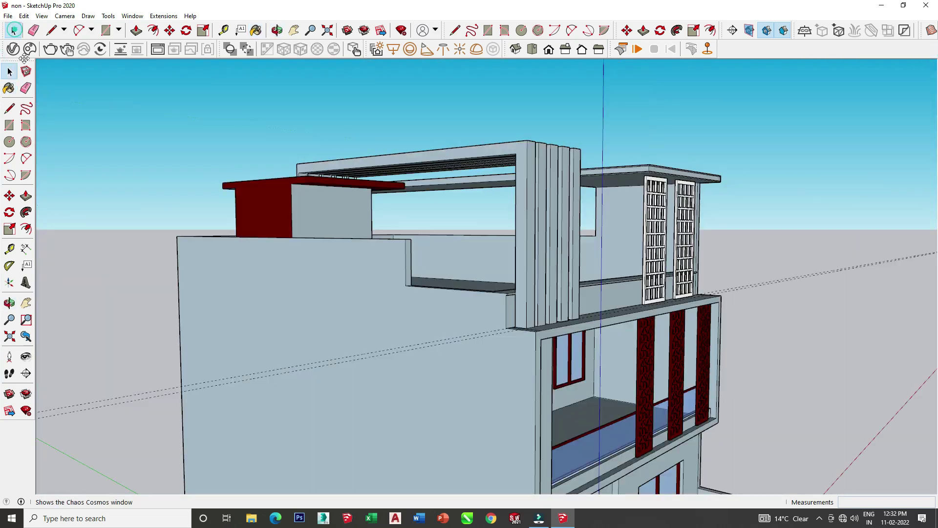
Step: Place two guide lines off the red axis with the Tape Measure, the second 5 away
key(space)
mouse_move(141, 138)
middle_down()
mouse_move(176, 247)
mouse_move(201, 250)
mouse_move(370, 423)
mouse_move(313, 419)
mouse_move(429, 417)
middle_up()
scroll(429, 418, up, 3)
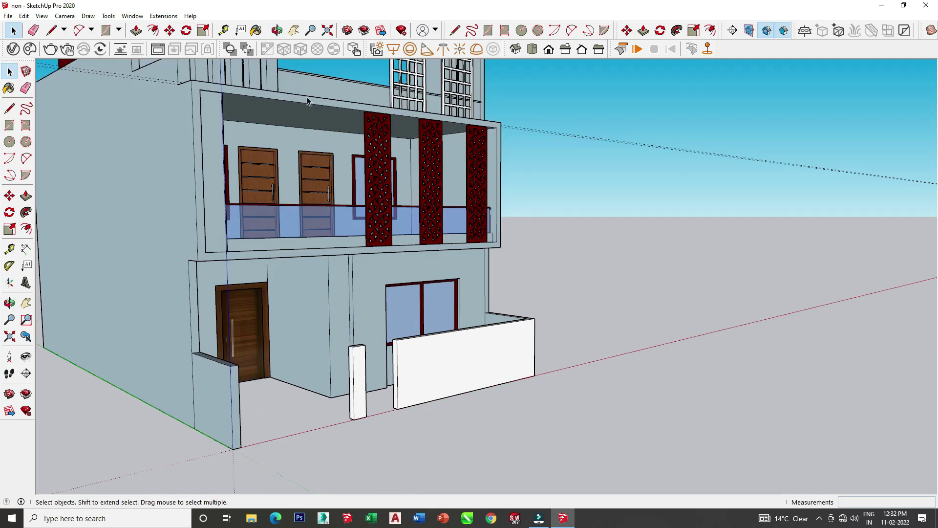
click(256, 30)
click(223, 31)
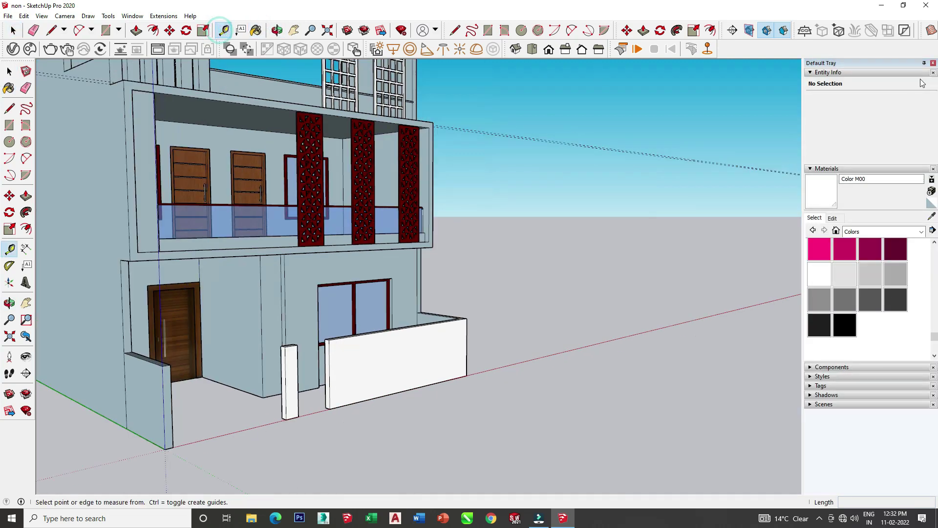
click(934, 63)
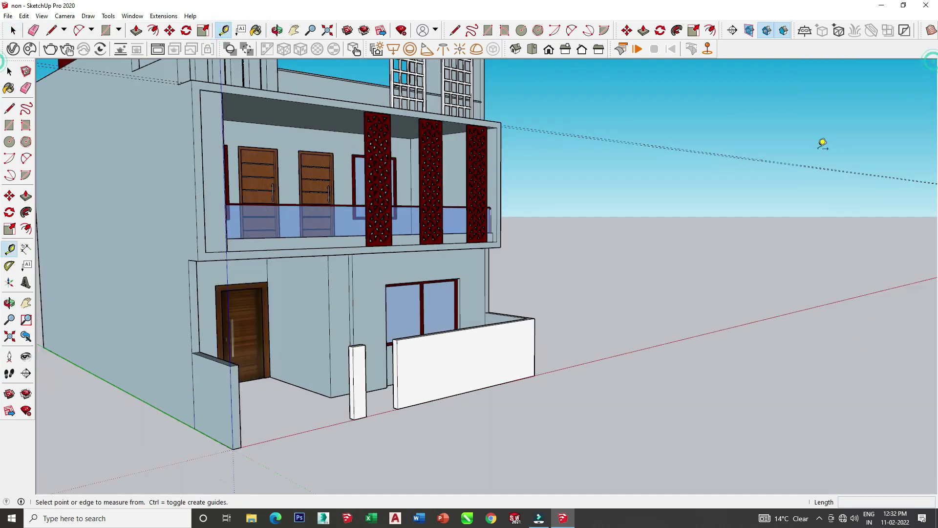
click(552, 371)
key(Return)
middle_drag(569, 385, 543, 397)
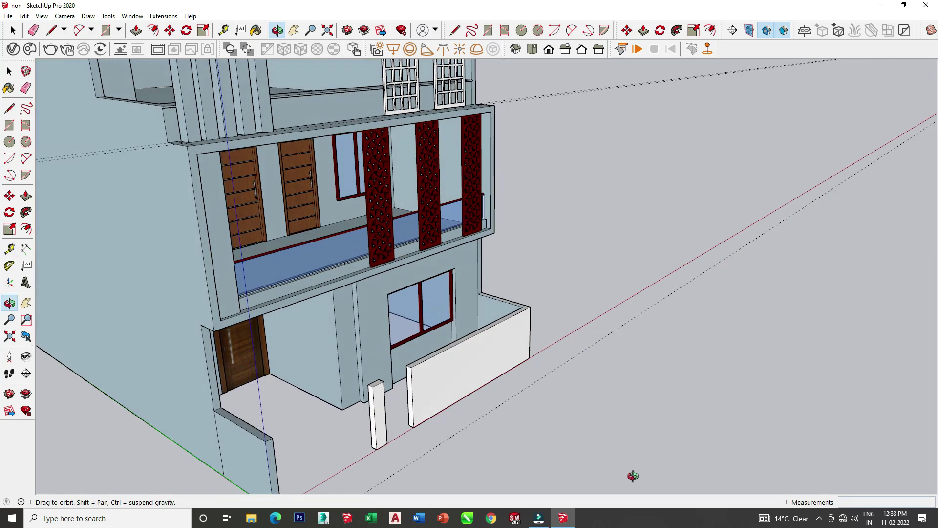
click(501, 370)
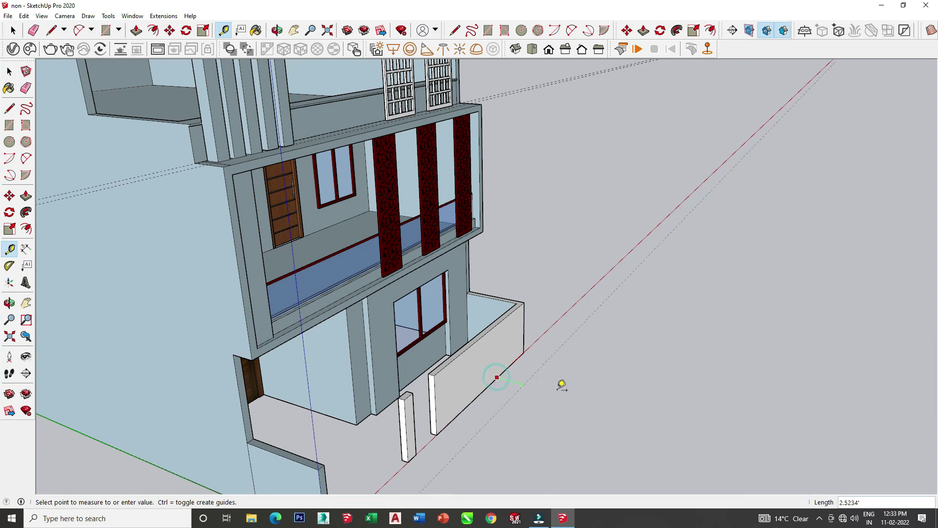
text(5)
key(Return)
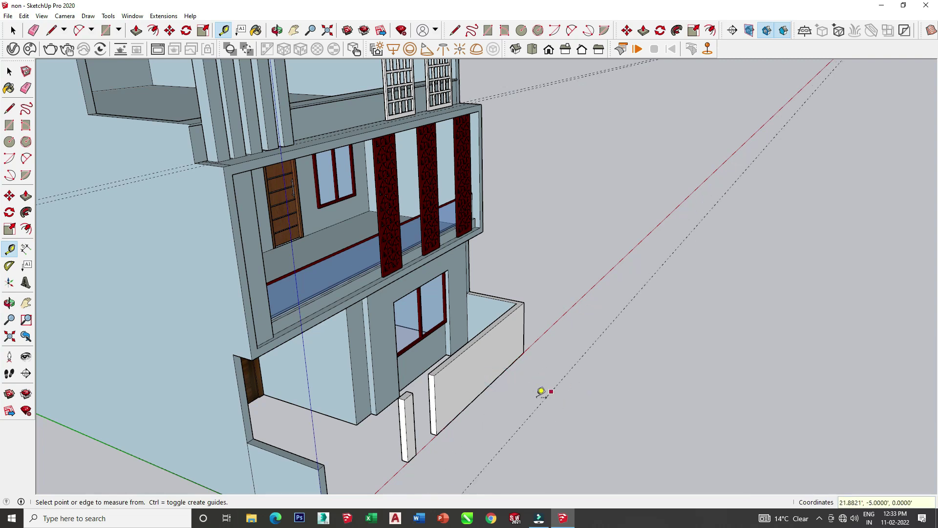
Step: Place two more guides off the green-axis edge toward the boundary wall corner
middle_drag(366, 448, 320, 442)
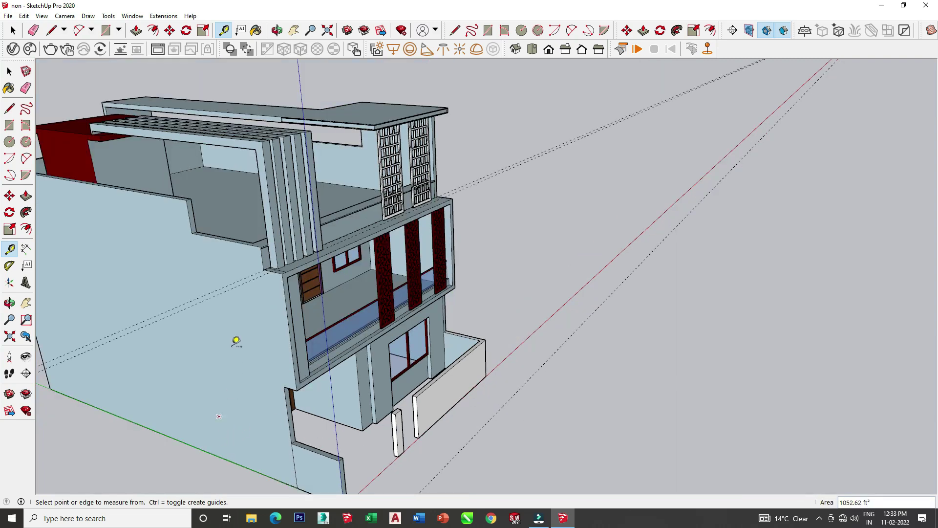
click(201, 450)
click(418, 436)
click(244, 464)
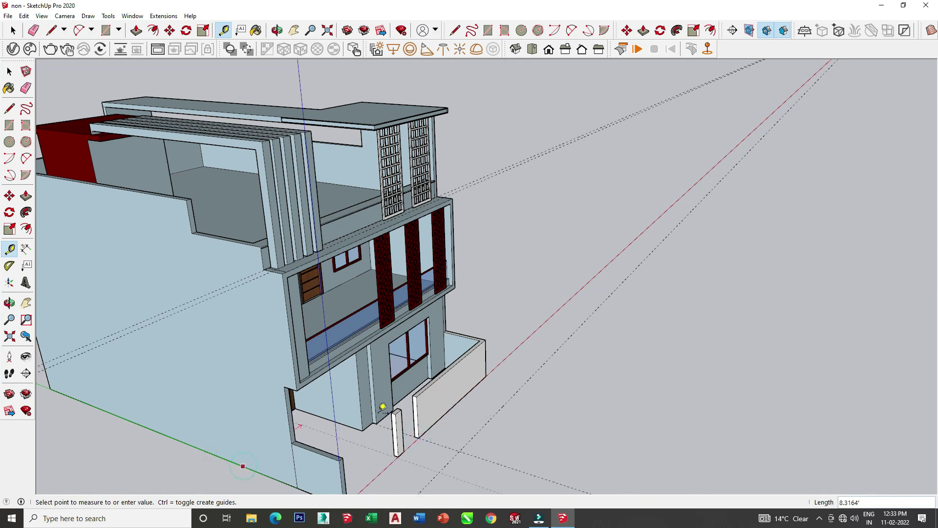
click(487, 375)
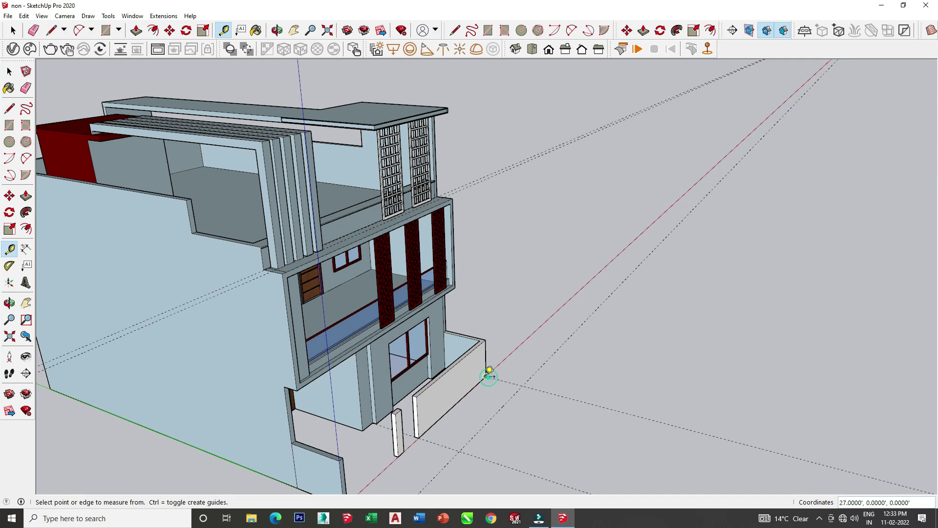
Step: Draw a ground rectangle from the guide intersection to the wall corner and inset its outline
click(105, 30)
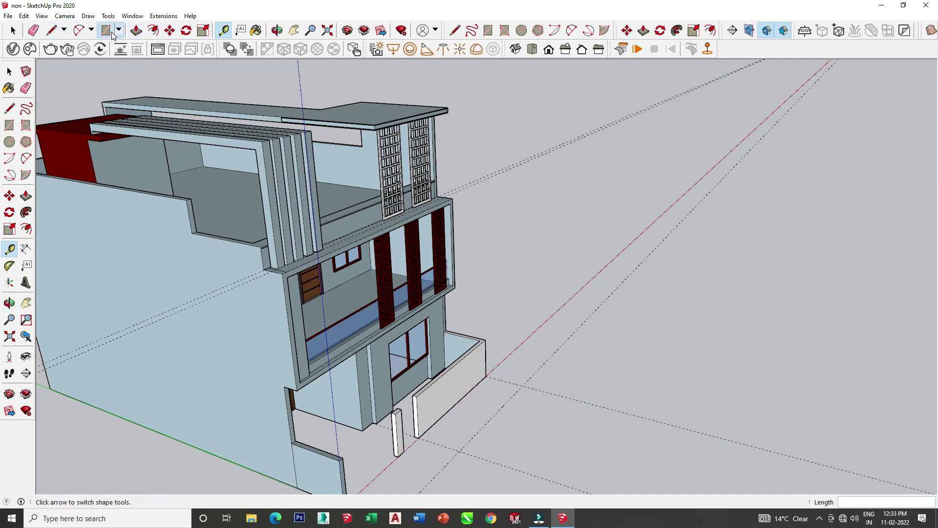
click(460, 450)
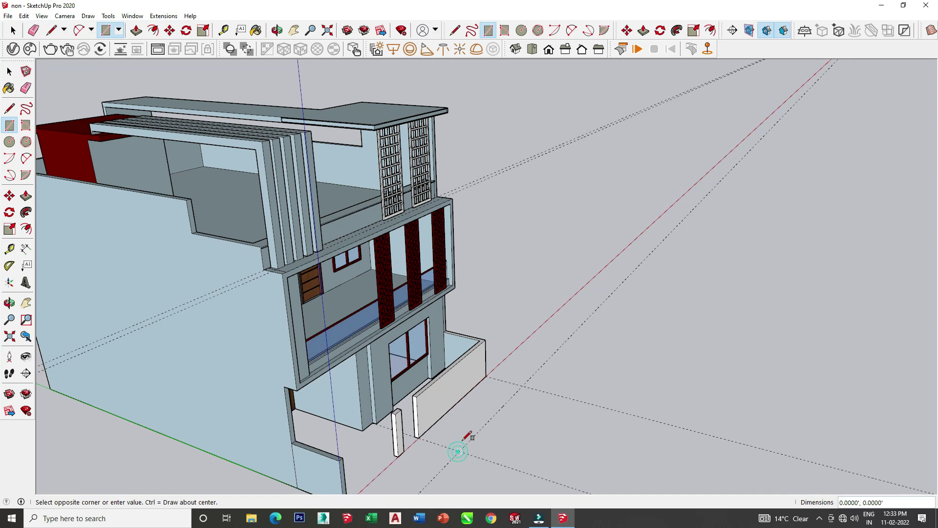
click(486, 376)
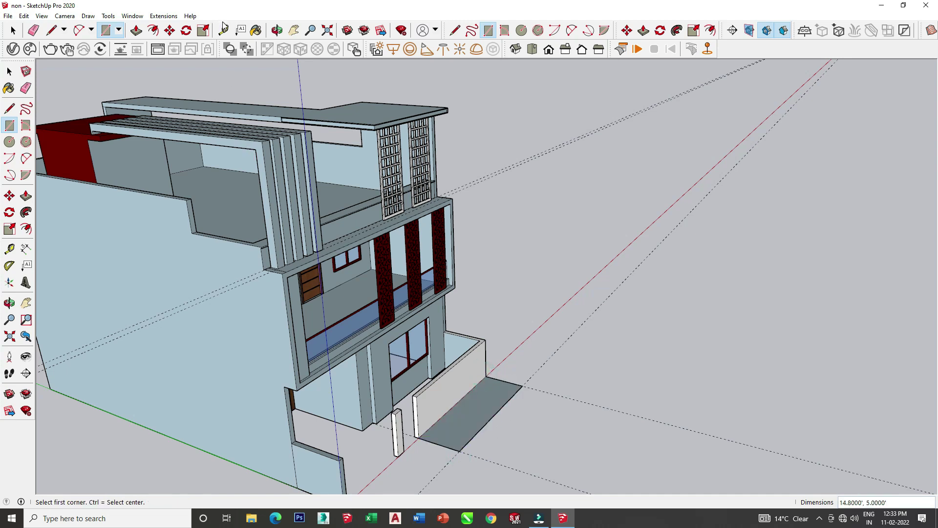
click(153, 31)
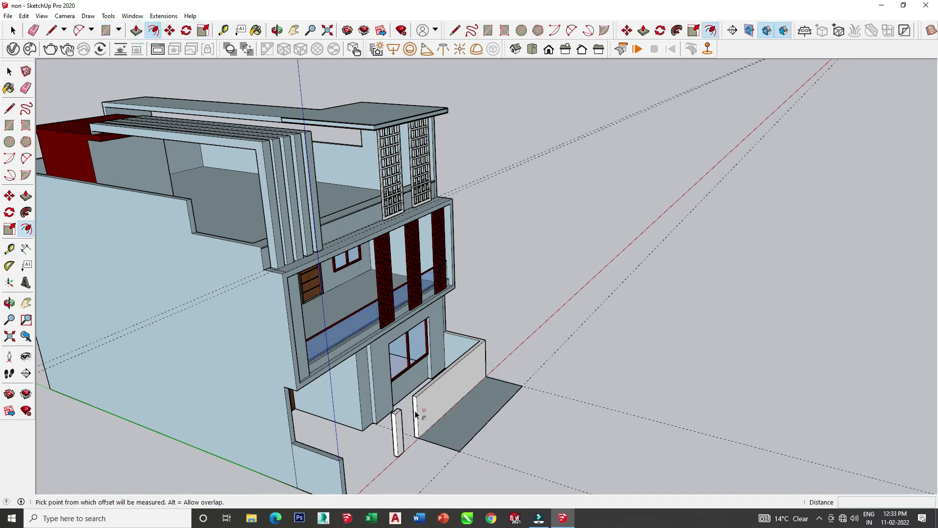
scroll(414, 415, up, 2)
click(455, 435)
click(461, 457)
middle_drag(465, 457, 212, 93)
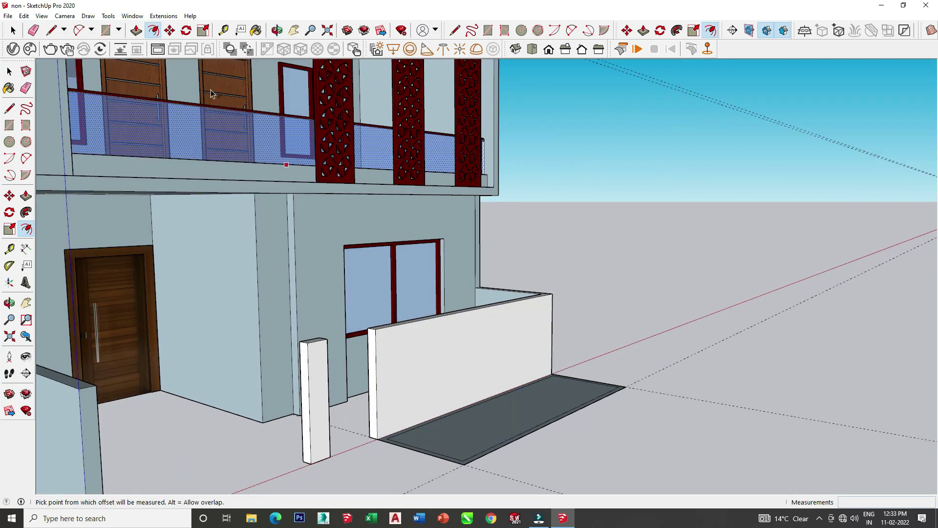
Step: Push/Pull the slab's outer ring upward to form a raised kerb
click(136, 30)
scroll(454, 402, up, 2)
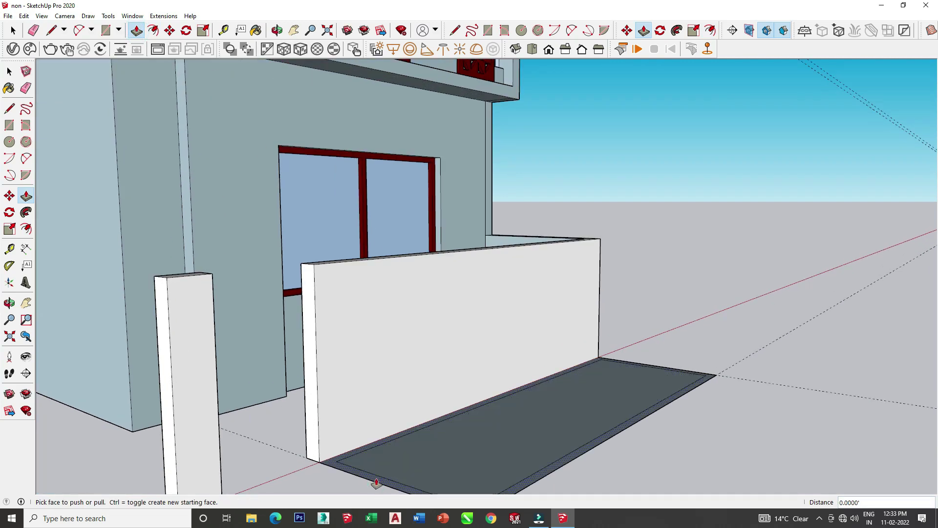
click(376, 483)
click(374, 465)
scroll(394, 453, down, 5)
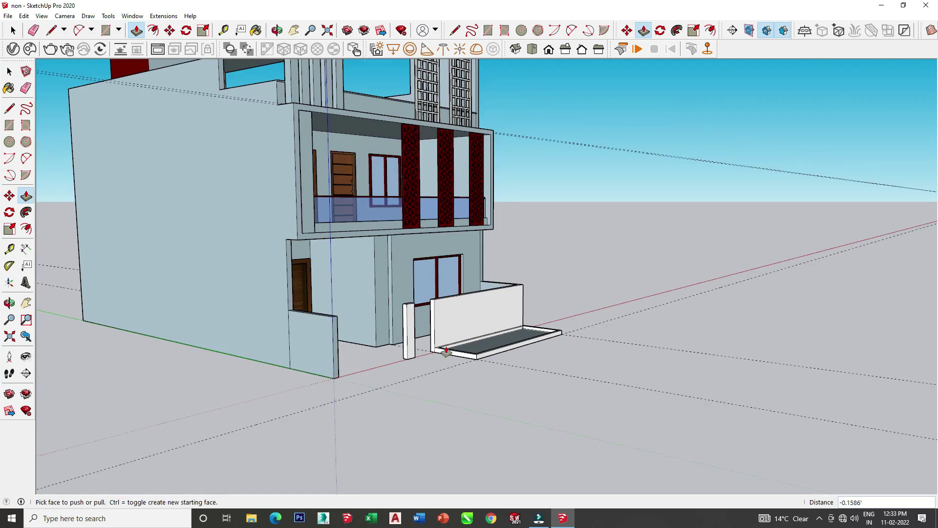
scroll(415, 394, up, 1)
scroll(415, 393, up, 2)
scroll(345, 407, up, 2)
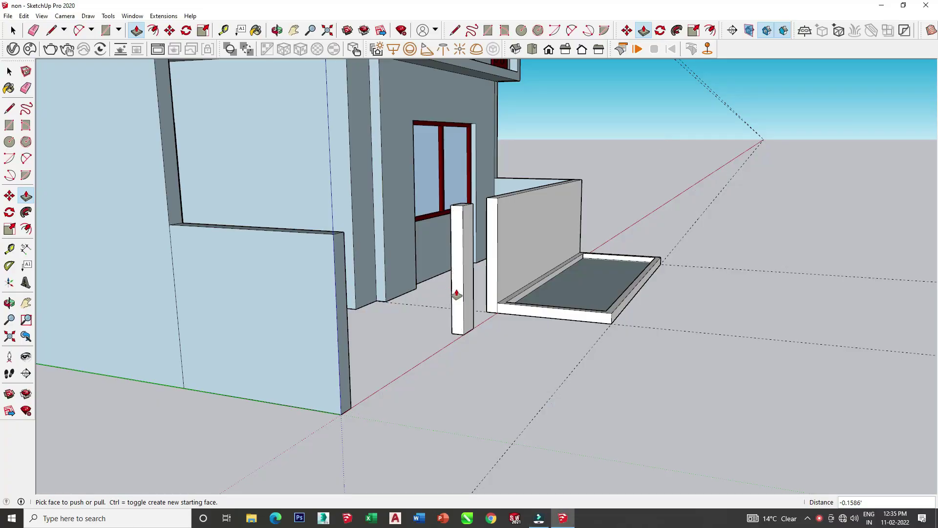
Step: Orbit below the house to see its whole open underside
scroll(455, 313, up, 1)
scroll(386, 471, up, 2)
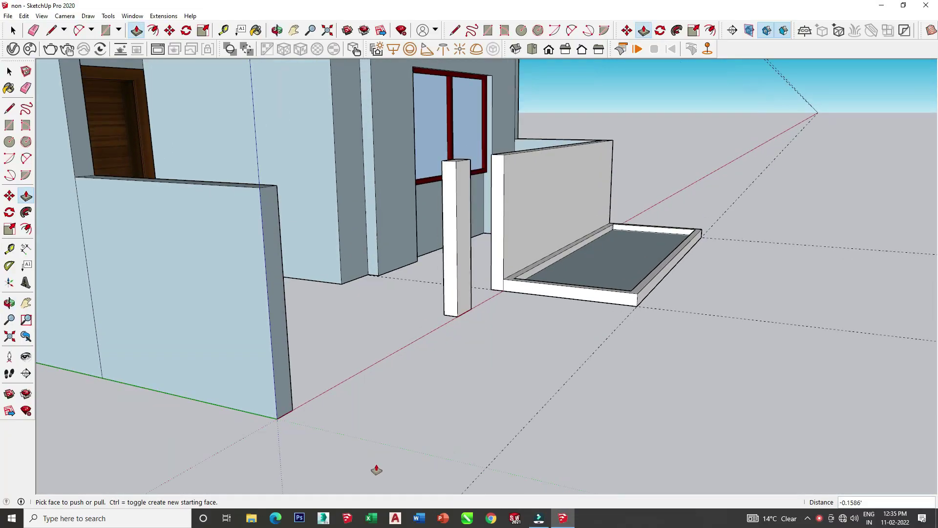
middle_drag(340, 414, 356, 392)
middle_drag(369, 320, 455, 234)
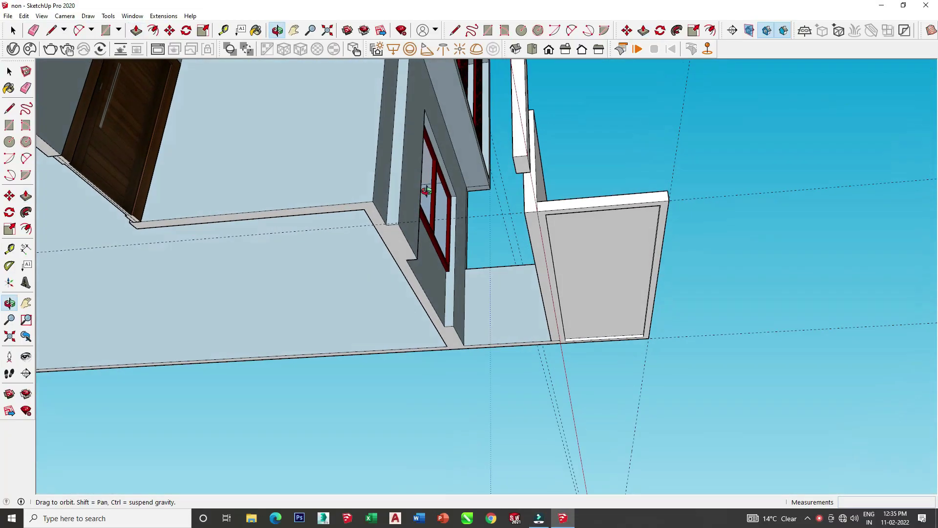
scroll(262, 335, down, 3)
mouse_move(262, 335)
middle_down()
mouse_move(305, 255)
mouse_move(272, 325)
mouse_move(86, 226)
middle_up()
scroll(86, 226, up, 1)
Step: Draw a diagonal line across the underside, then undo it
click(51, 30)
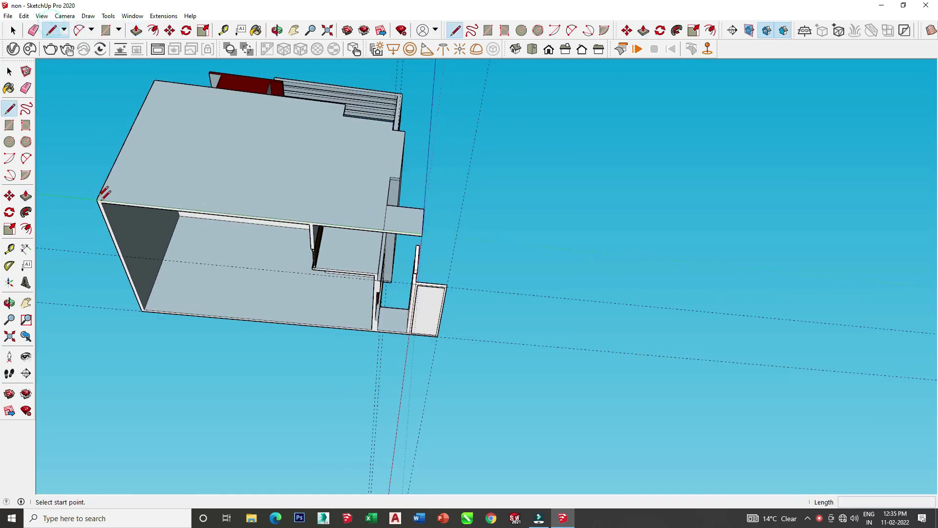
scroll(103, 201, up, 1)
click(102, 201)
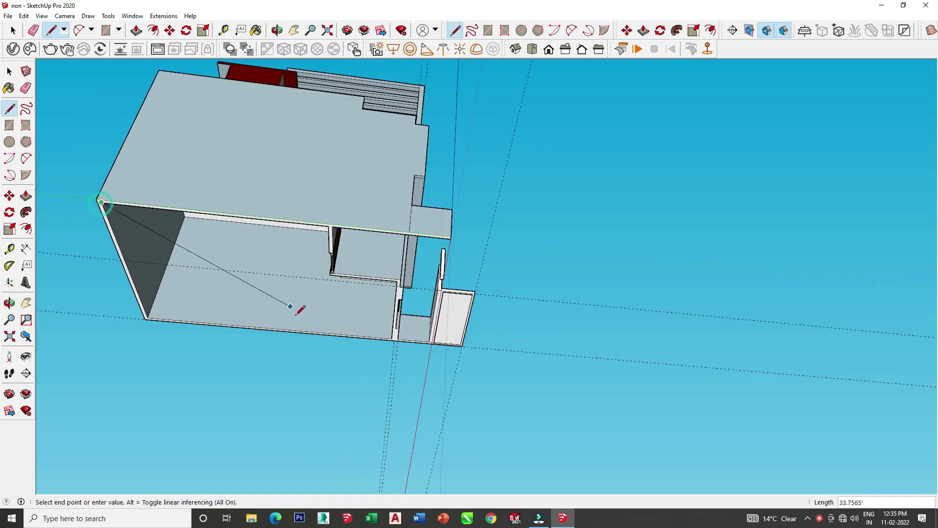
click(429, 339)
key(ctrl+z)
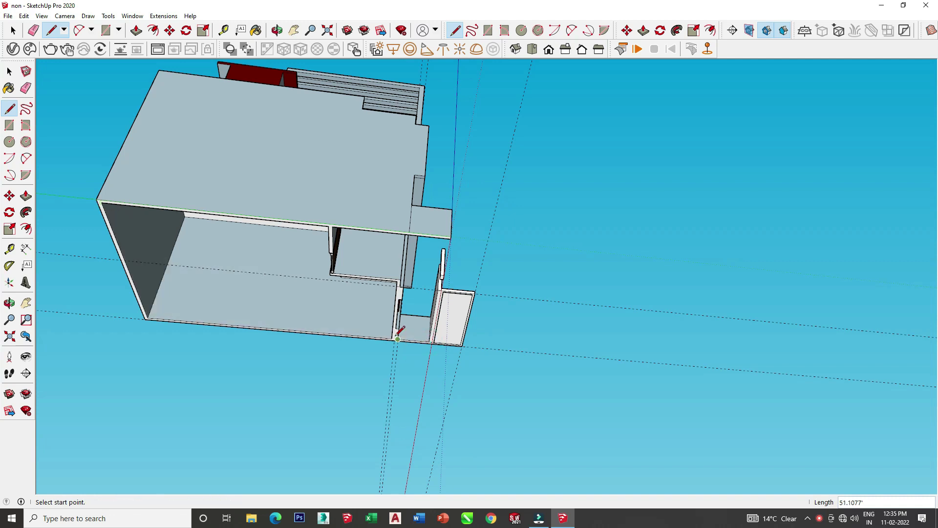
Step: Close the underside with 37.9×26 ft and 6.6×27 ft rectangle faces
click(105, 32)
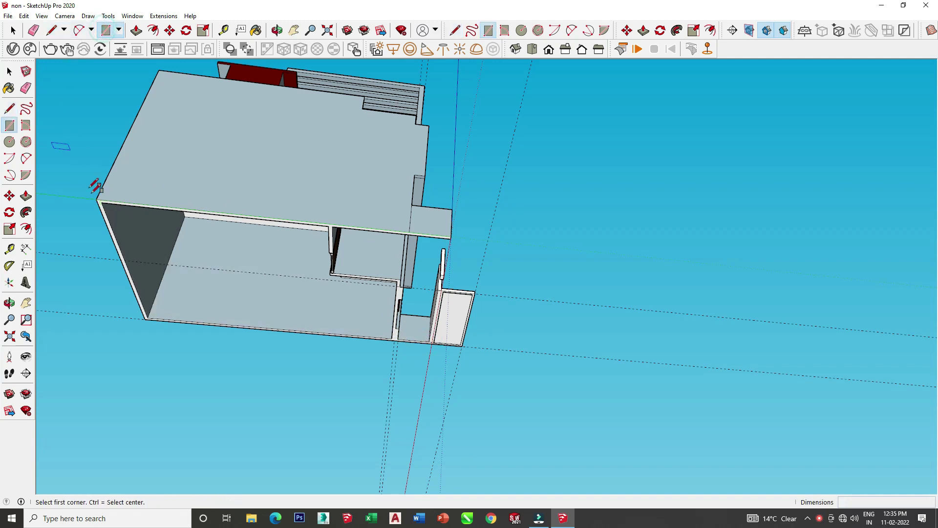
click(102, 200)
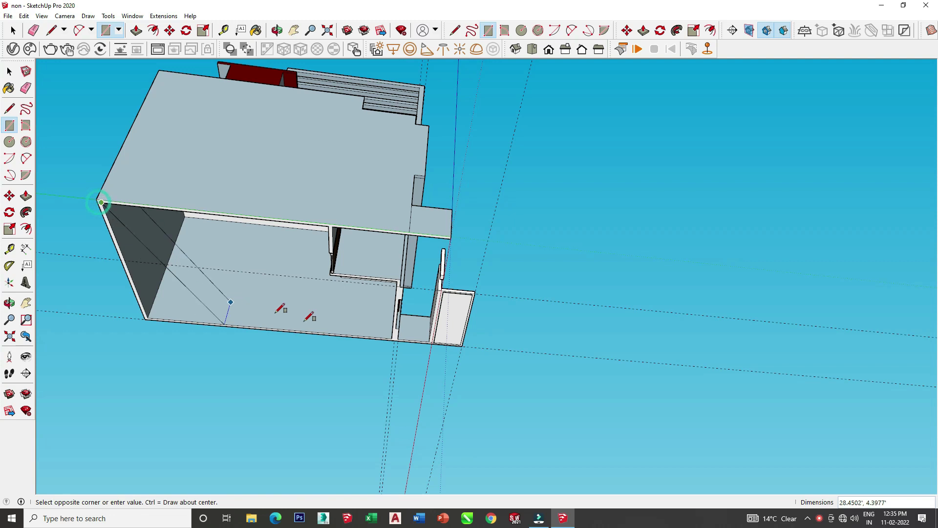
click(395, 336)
click(401, 230)
click(432, 343)
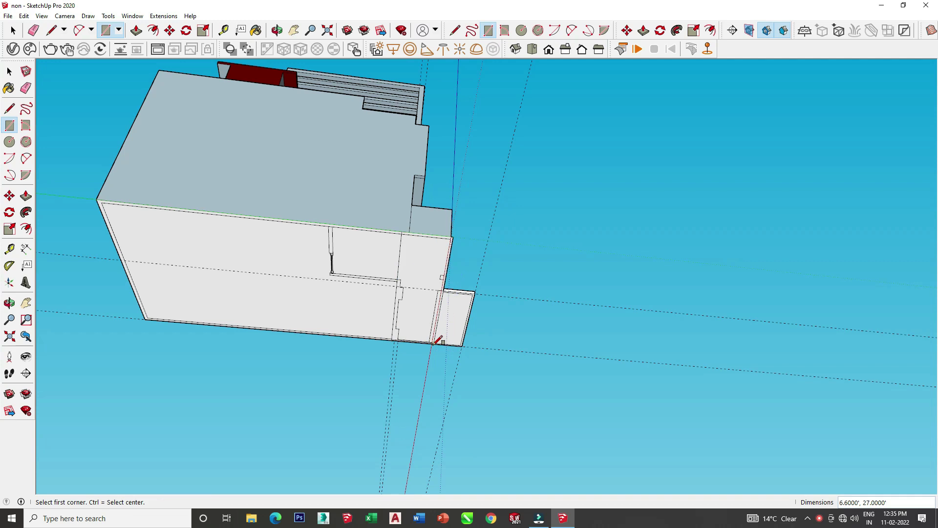
middle_drag(451, 329, 335, 432)
scroll(377, 293, up, 5)
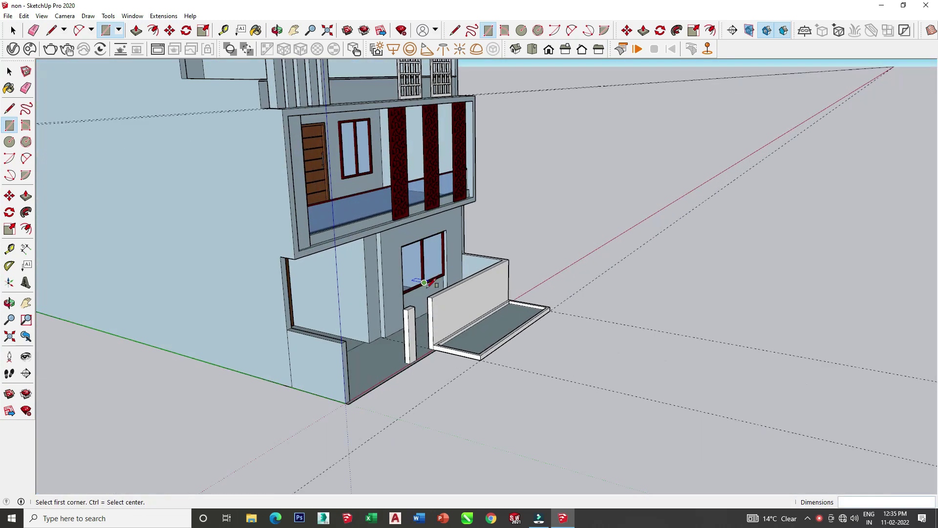
scroll(378, 294, up, 3)
Step: Push the parapet top down and the ledge top by 0.8, cancelling a porch-floor push
click(136, 30)
click(292, 345)
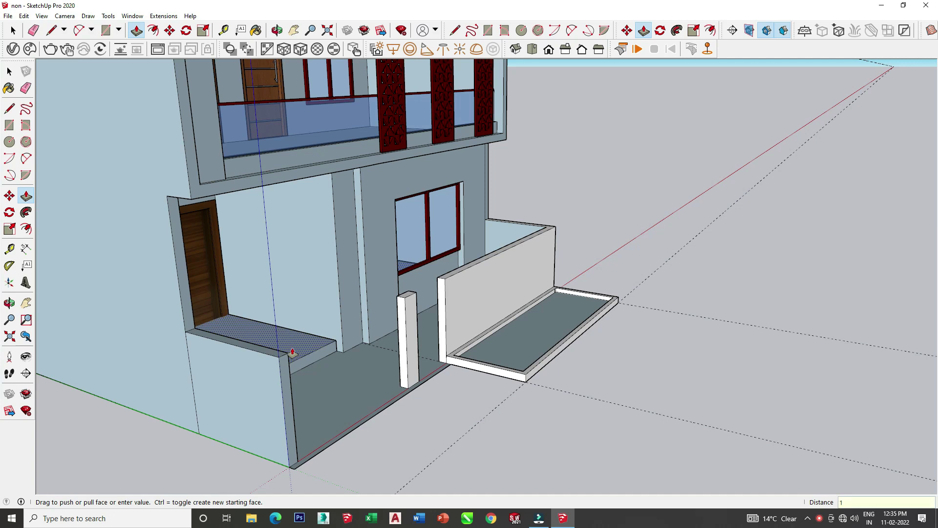
key(Return)
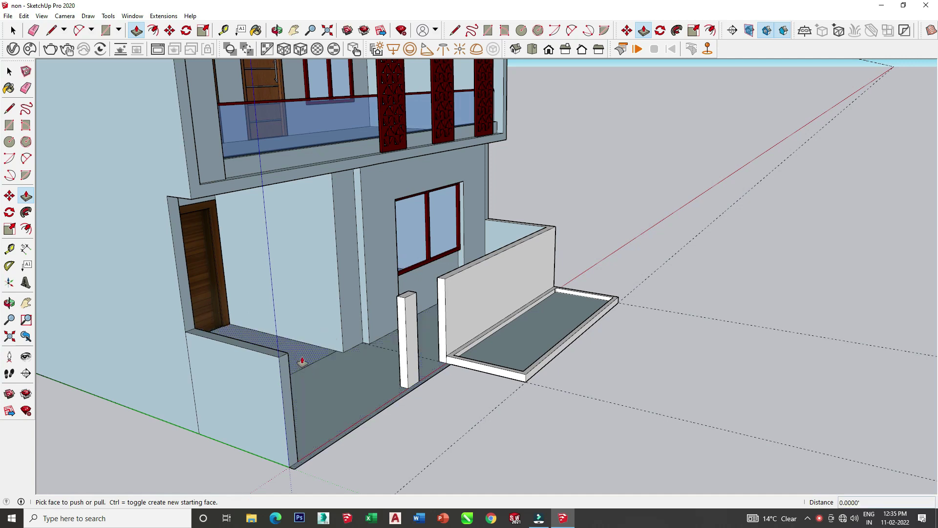
click(304, 359)
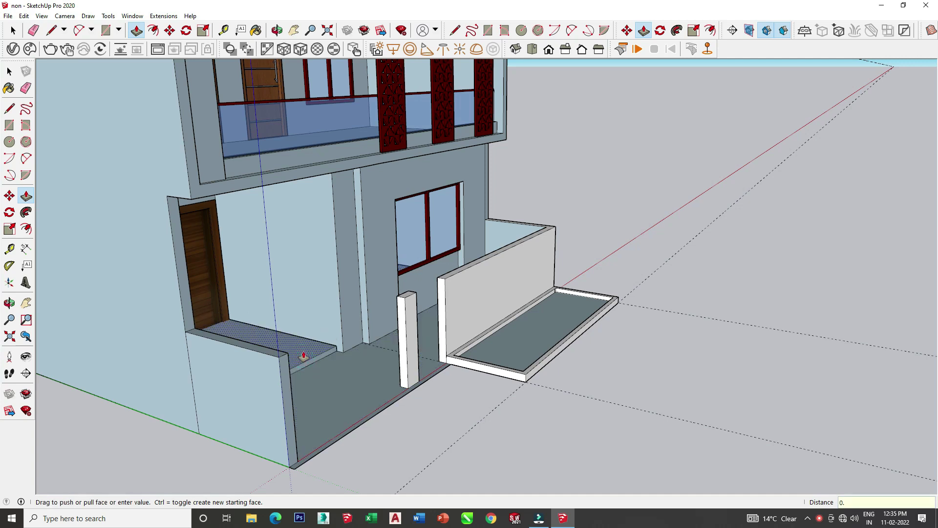
text(8)
key(Return)
click(319, 391)
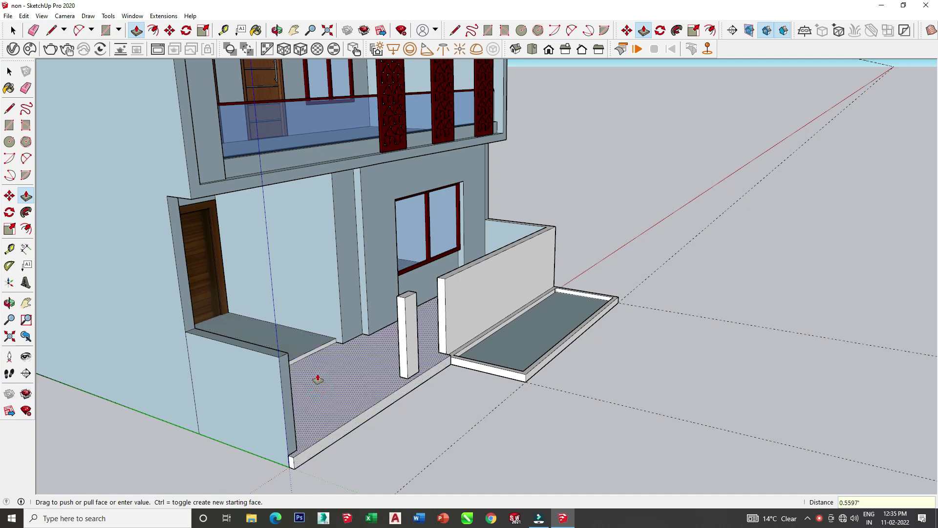
key(Escape)
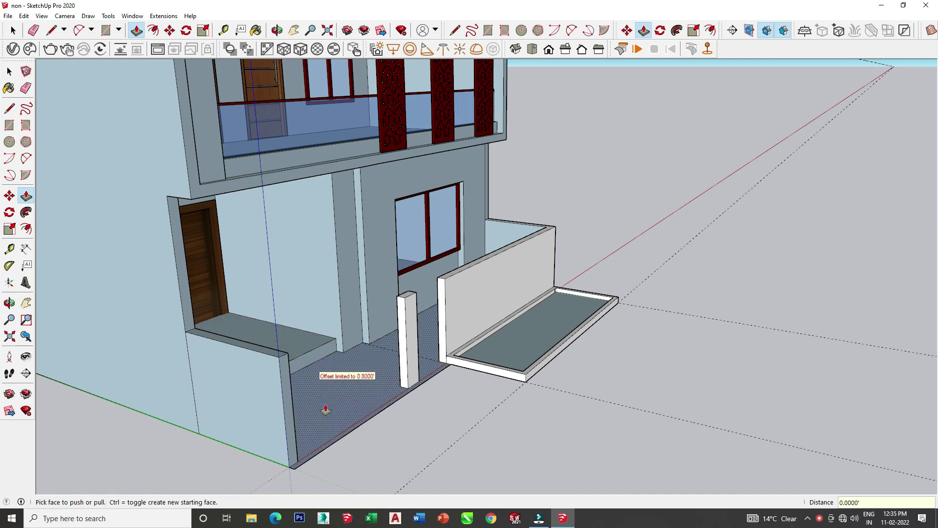
Step: Draw a line from the origin along the wall base and clear the selection
mouse_move(331, 435)
middle_down()
mouse_move(380, 410)
mouse_move(251, 178)
middle_up()
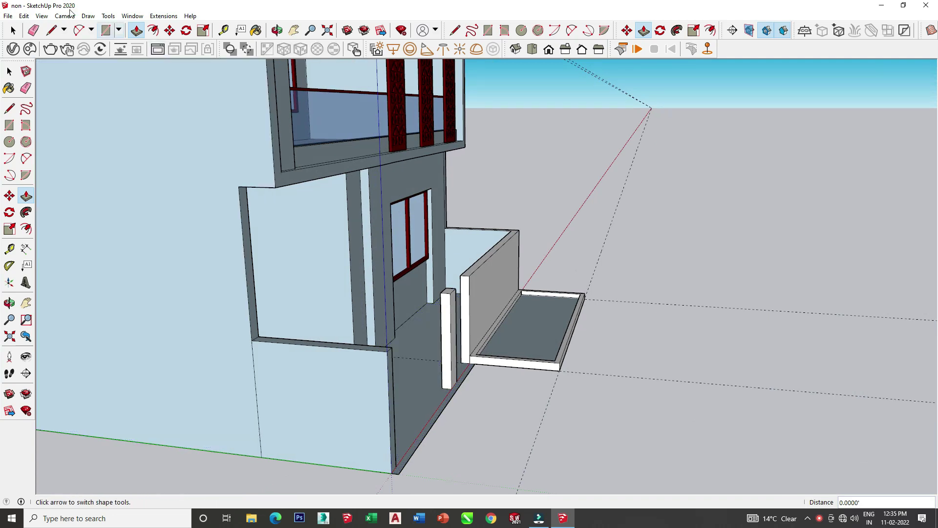
click(52, 29)
scroll(399, 474, up, 1)
click(391, 472)
click(480, 346)
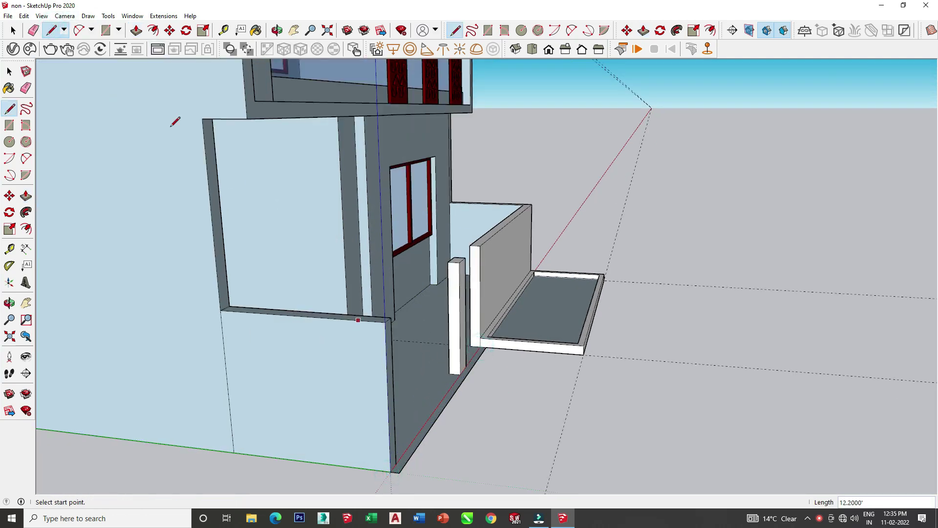
click(12, 31)
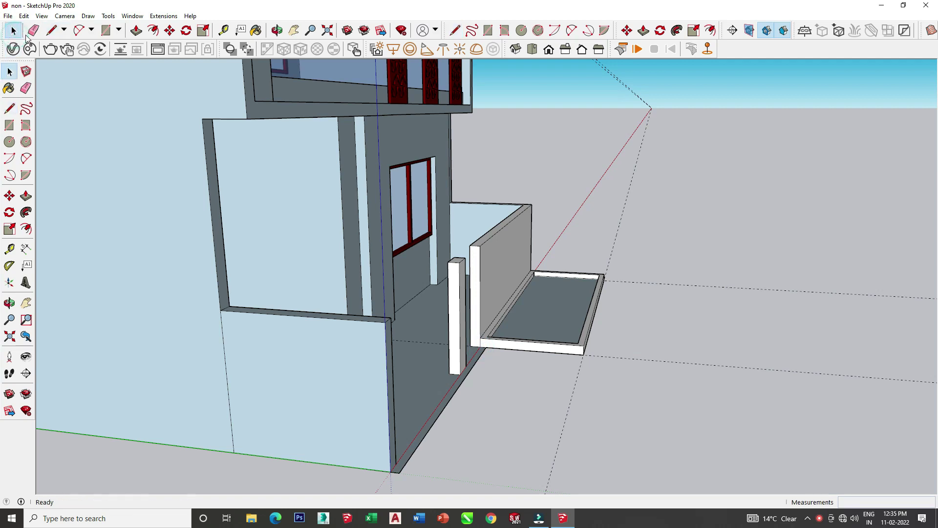
click(447, 401)
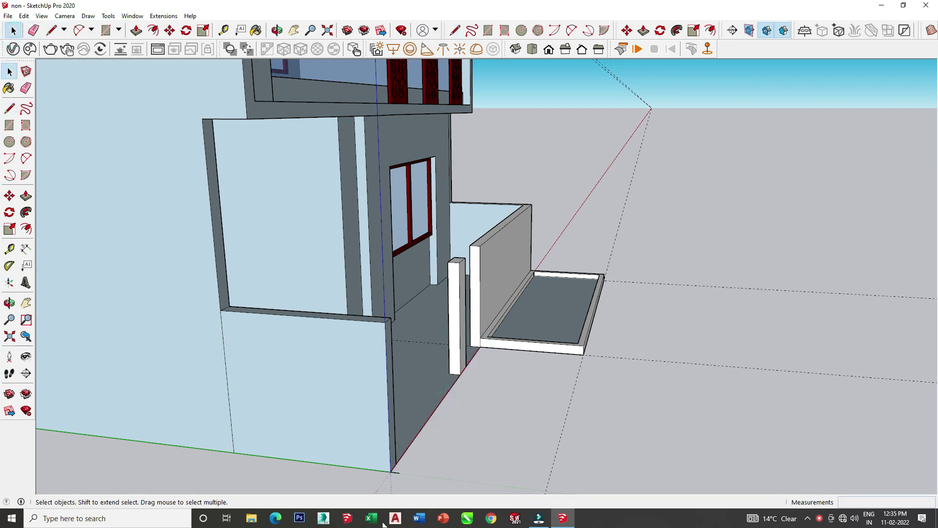
click(398, 473)
Step: Lower the low wall's top, push the porch floor down 0.6 ft, and select the door
middle_drag(404, 464, 204, 233)
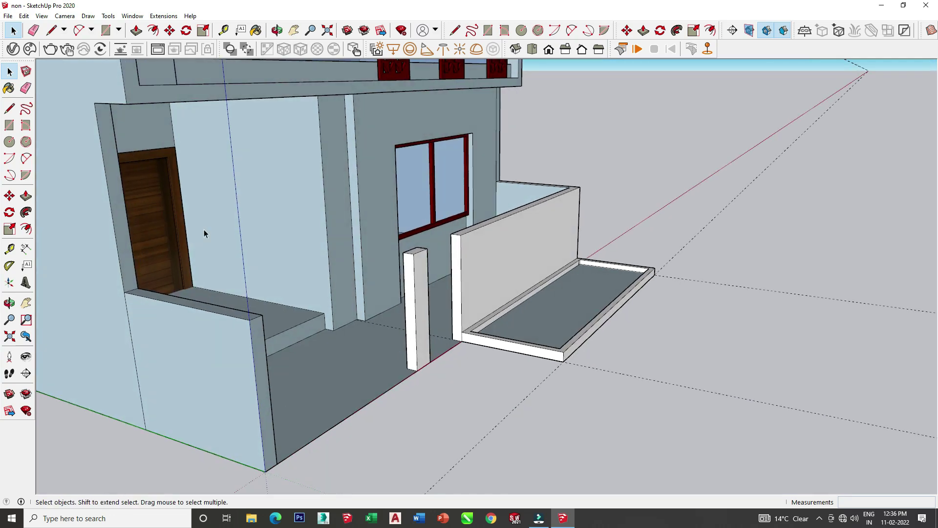
click(136, 31)
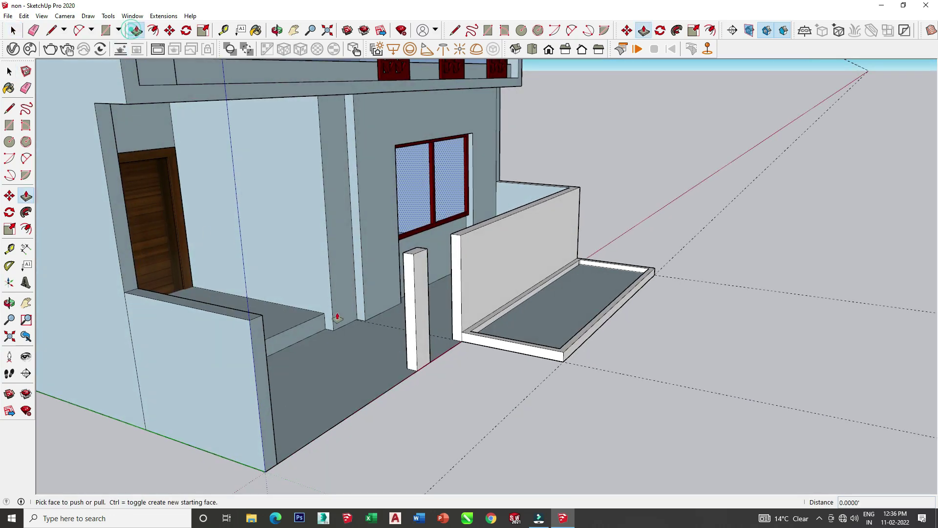
click(300, 334)
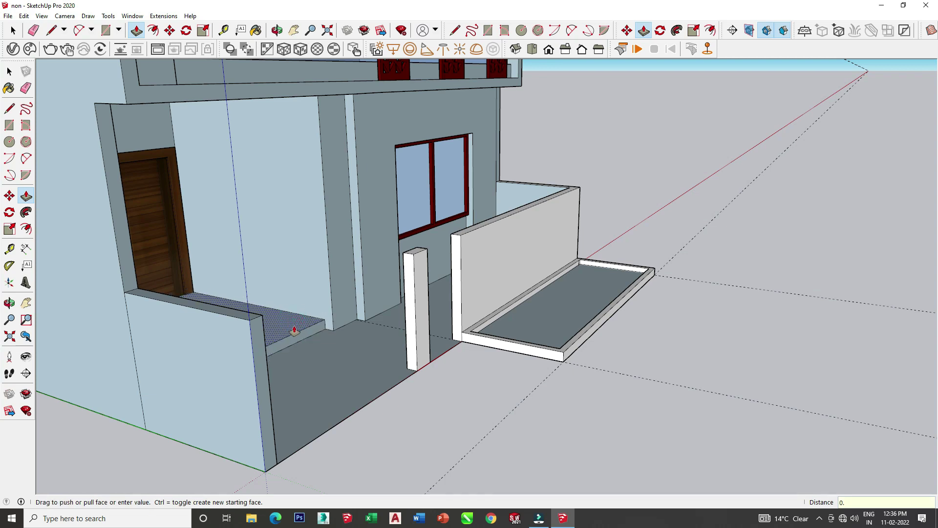
text(2)
key(Return)
click(314, 353)
click(302, 333)
mouse_move(299, 327)
middle_down()
mouse_move(310, 400)
mouse_move(314, 342)
middle_up()
click(13, 30)
click(264, 196)
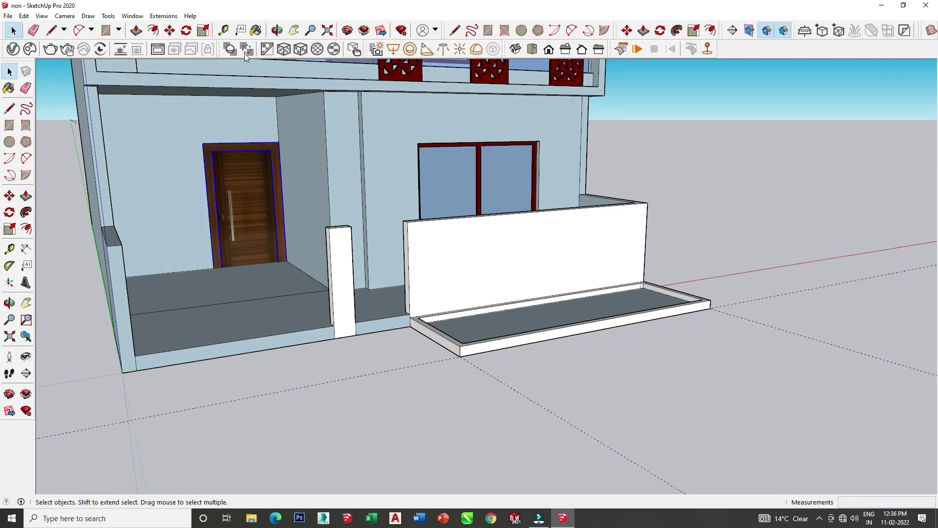
Step: Scale the front door downward to reach the lowered porch floor, then orbit to inspect
click(203, 30)
middle_drag(235, 161, 211, 260)
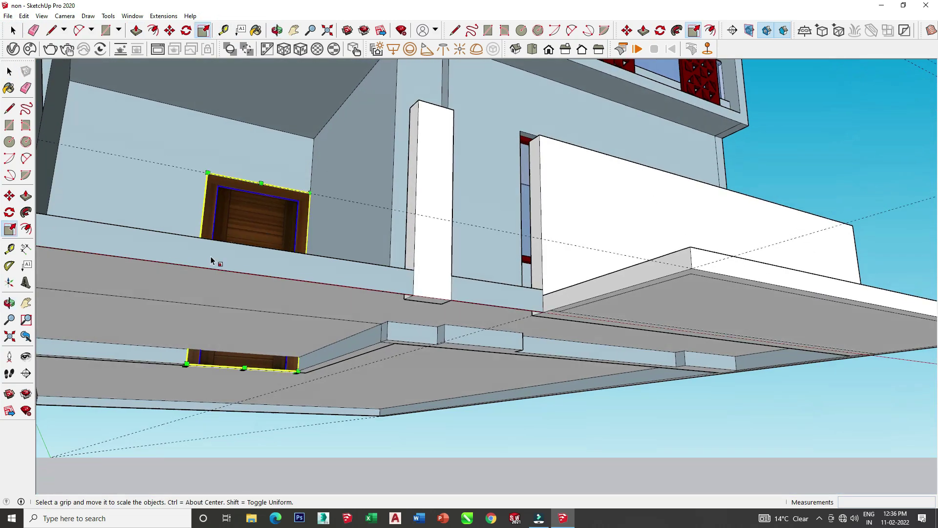
drag(245, 368, 245, 355)
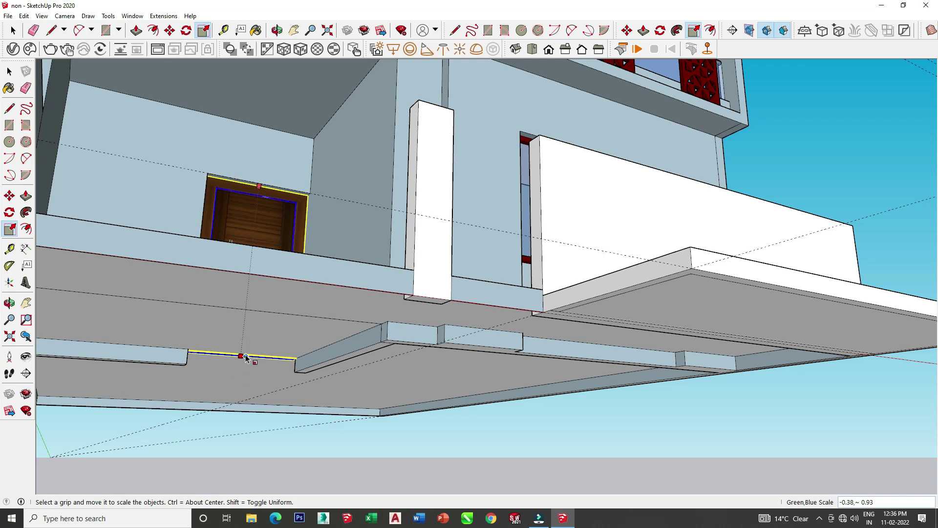
mouse_move(244, 355)
middle_down()
mouse_move(255, 444)
mouse_move(247, 378)
mouse_move(394, 392)
middle_up()
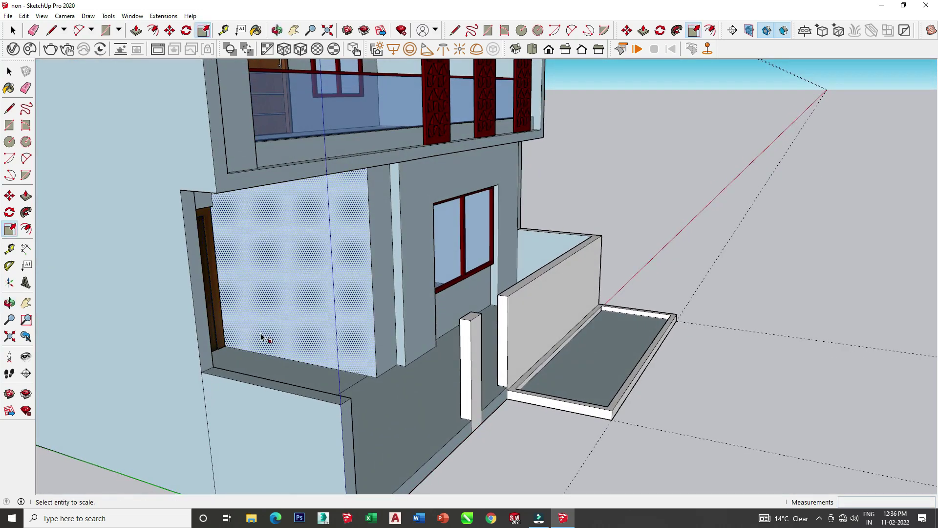
mouse_move(221, 309)
middle_down()
mouse_move(324, 400)
mouse_move(232, 356)
mouse_move(250, 352)
mouse_move(247, 230)
middle_up()
mouse_move(269, 289)
middle_down()
mouse_move(301, 406)
mouse_move(324, 440)
mouse_move(361, 440)
middle_up()
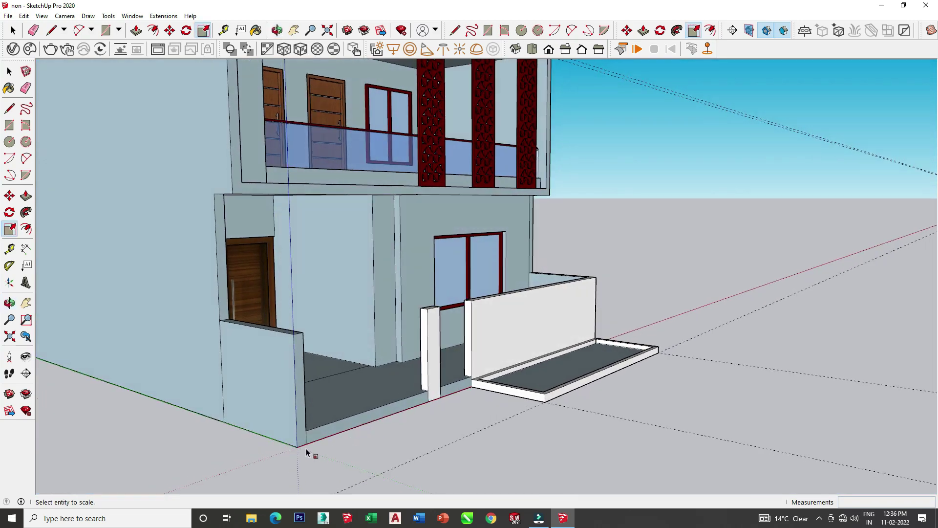
mouse_move(303, 452)
middle_down()
mouse_move(371, 435)
mouse_move(505, 444)
middle_up()
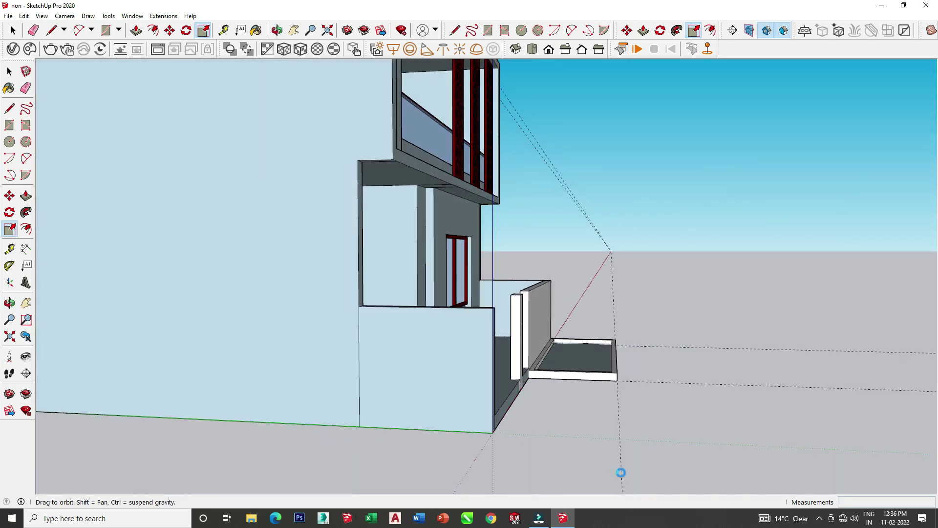
Step: Draw a triangular ramp profile at the front wall's base corner with the Line tool
scroll(491, 440, up, 3)
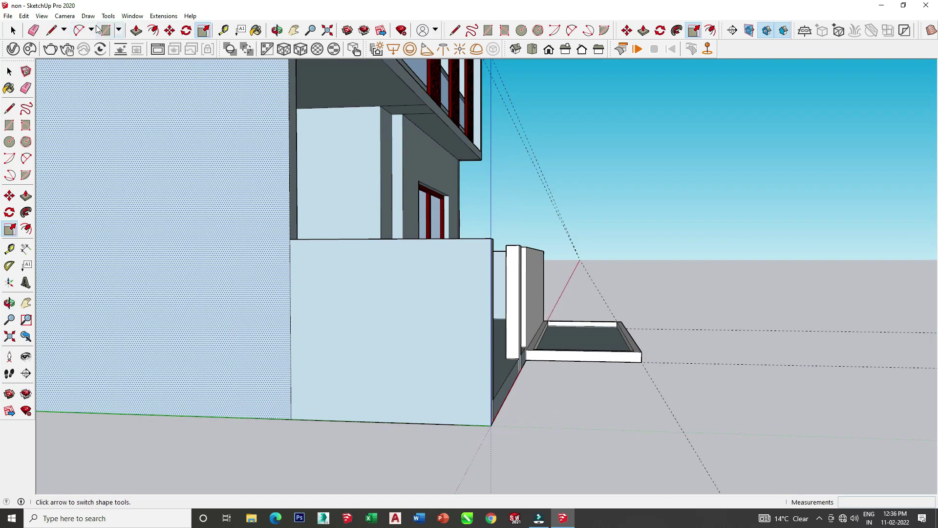
click(53, 31)
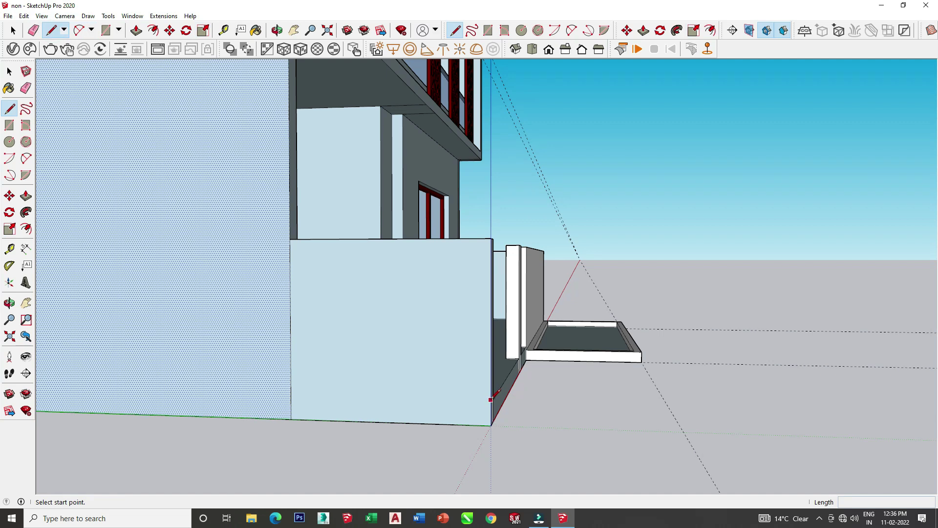
middle_drag(492, 398, 423, 386)
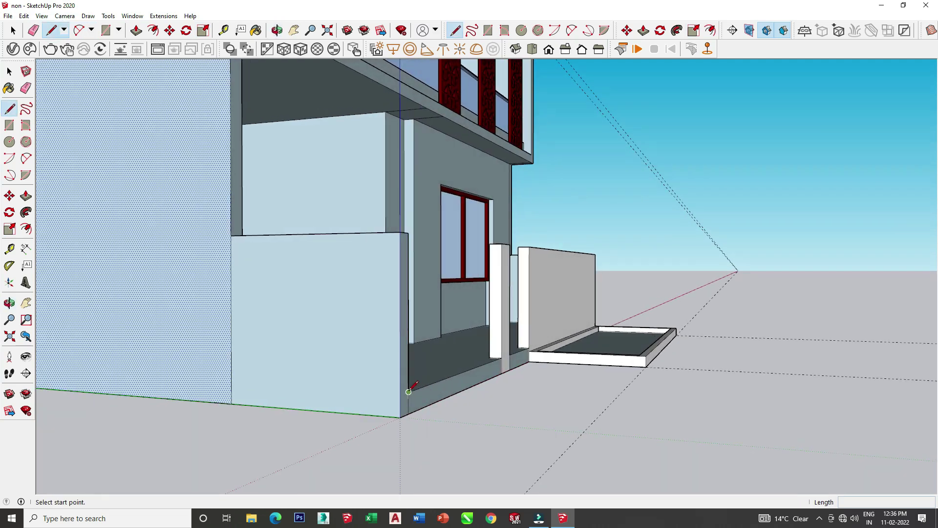
click(409, 391)
click(400, 395)
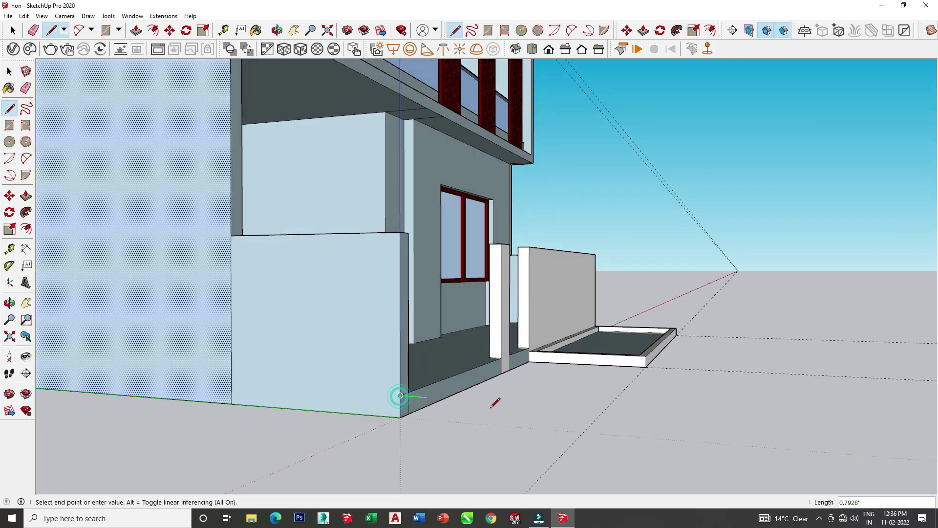
click(583, 433)
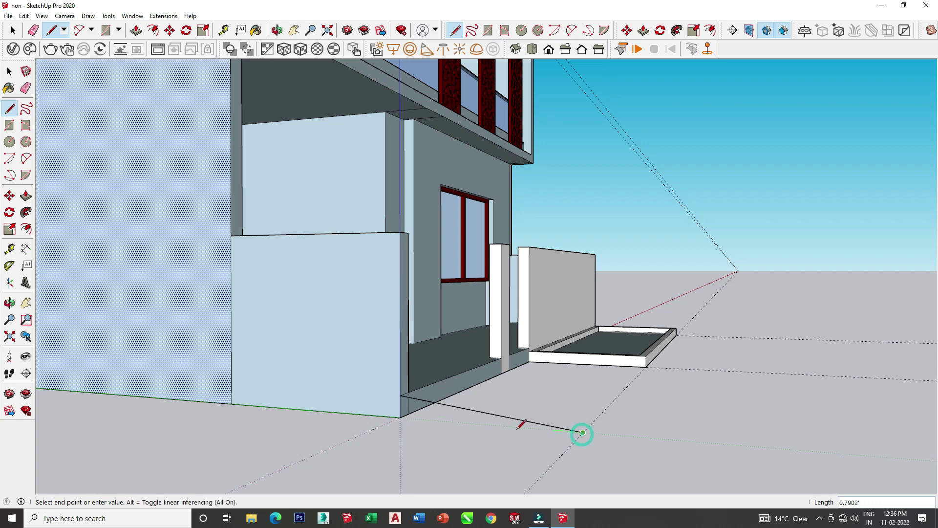
click(398, 418)
middle_drag(404, 391, 141, 112)
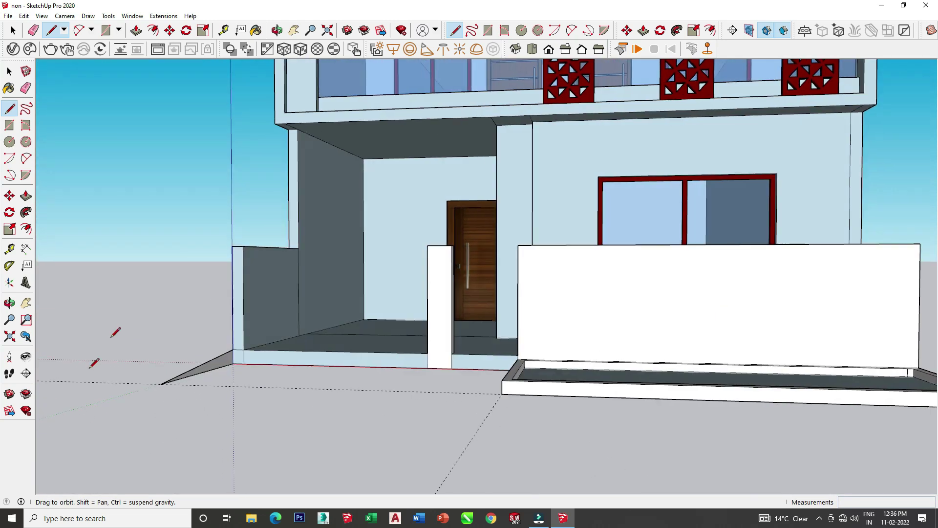
Step: Push/Pull the triangle along the house front to form the sloped ramp
click(137, 31)
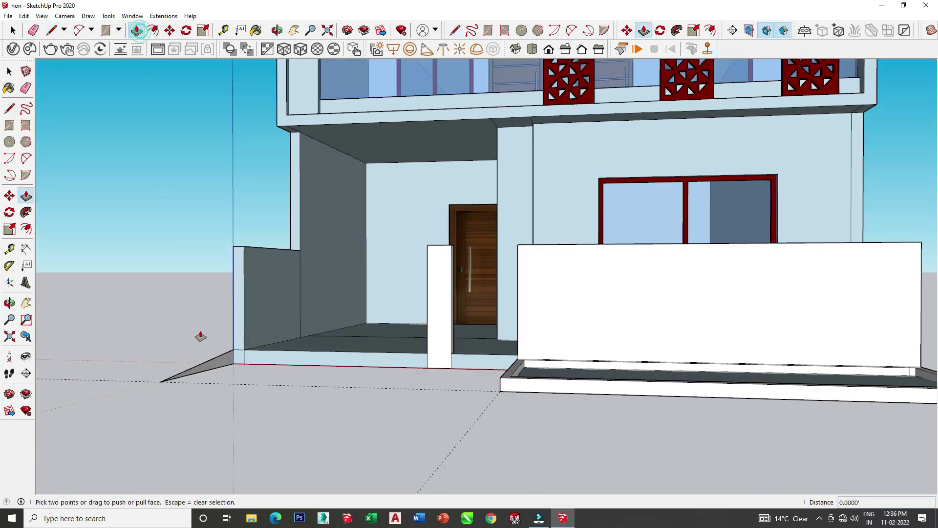
click(221, 369)
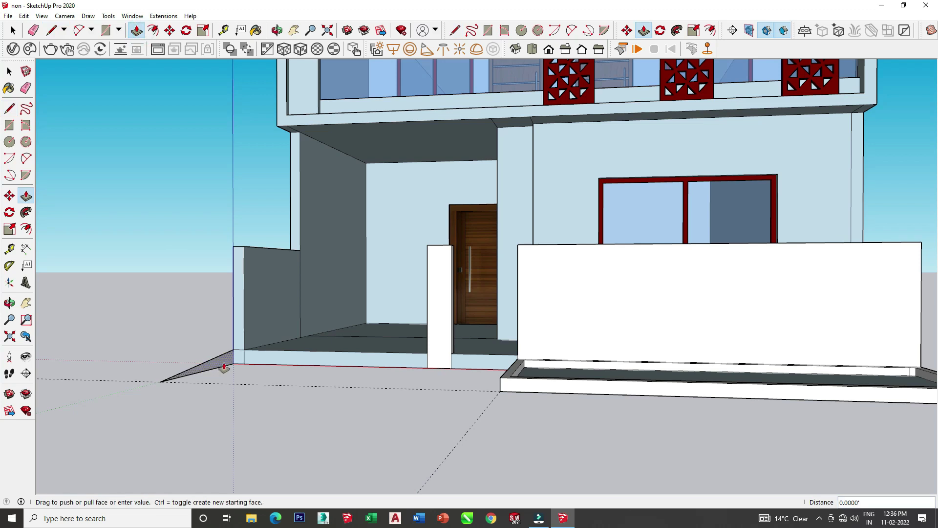
click(500, 395)
mouse_move(501, 395)
middle_down()
mouse_move(455, 385)
mouse_move(513, 351)
mouse_move(218, 409)
mouse_move(255, 352)
mouse_move(353, 333)
middle_up()
scroll(356, 360, up, 2)
key(e)
mouse_move(326, 358)
middle_down()
mouse_move(195, 373)
mouse_move(266, 335)
mouse_move(329, 337)
mouse_move(387, 288)
middle_up()
Step: Orbit to a closer view, then pick grey Color M04 from the Colors library as the paint
scroll(387, 288, down, 3)
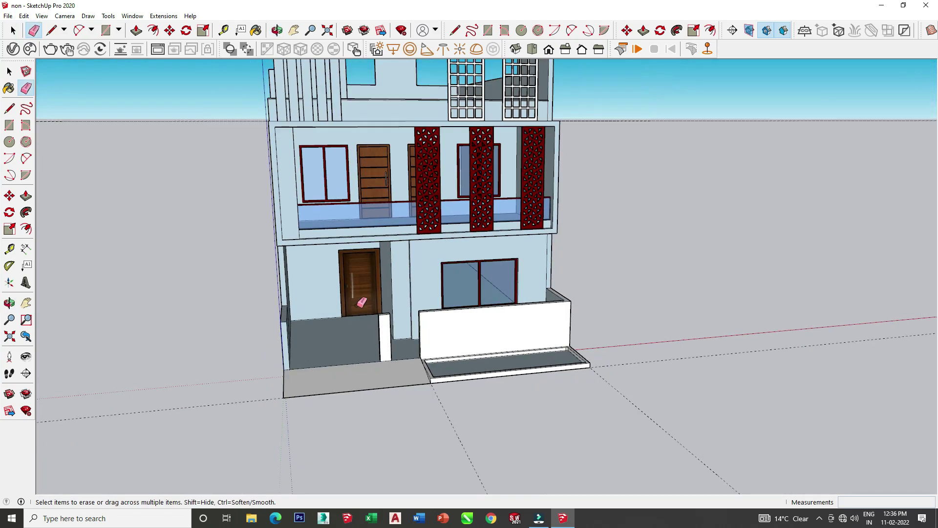
scroll(383, 290, down, 3)
key(o)
drag(384, 291, 435, 261)
key(e)
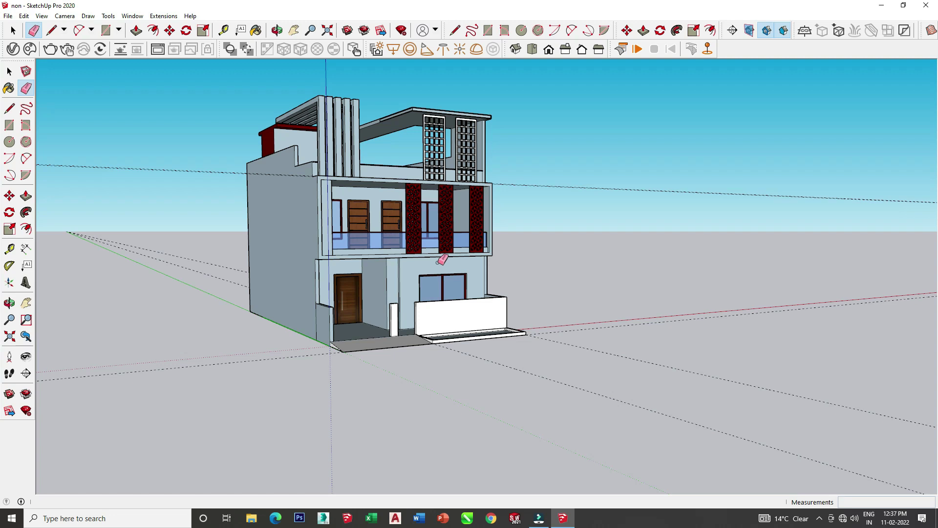
scroll(433, 307, up, 3)
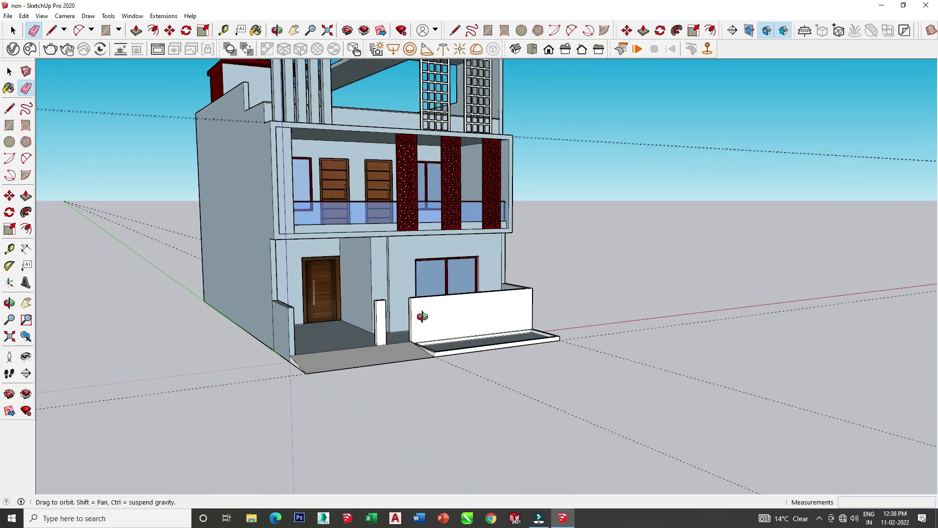
middle_drag(421, 314, 597, 282)
click(256, 30)
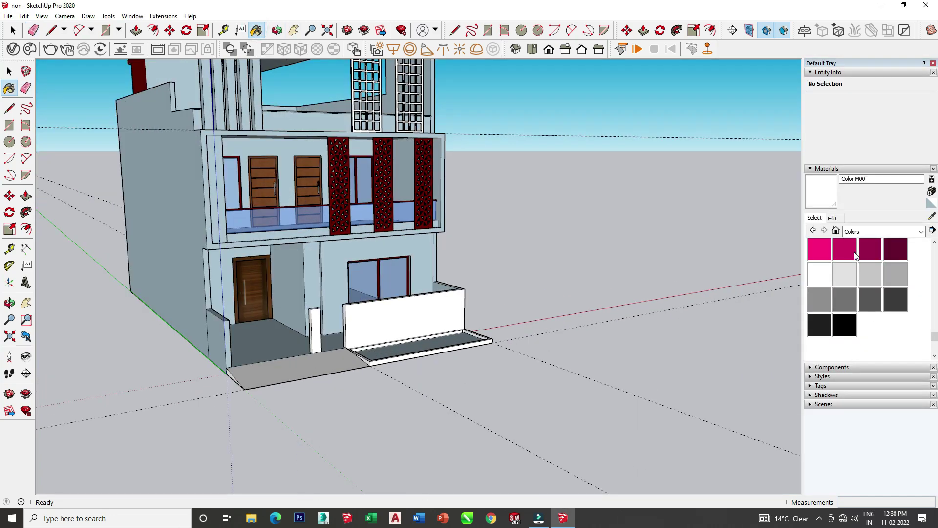
click(821, 301)
Step: Paint the wall beside the window and its narrow side face grey
scroll(404, 272, up, 2)
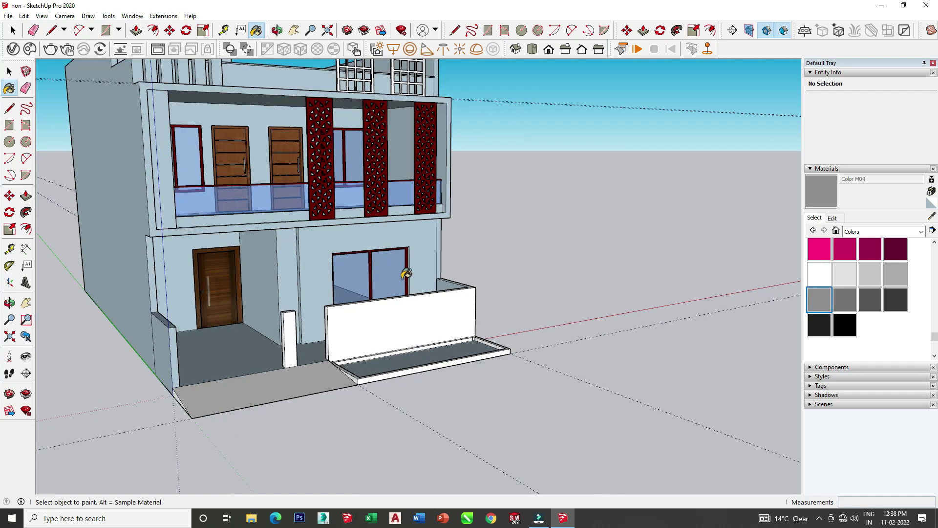
scroll(314, 257, up, 3)
click(313, 264)
scroll(314, 264, up, 2)
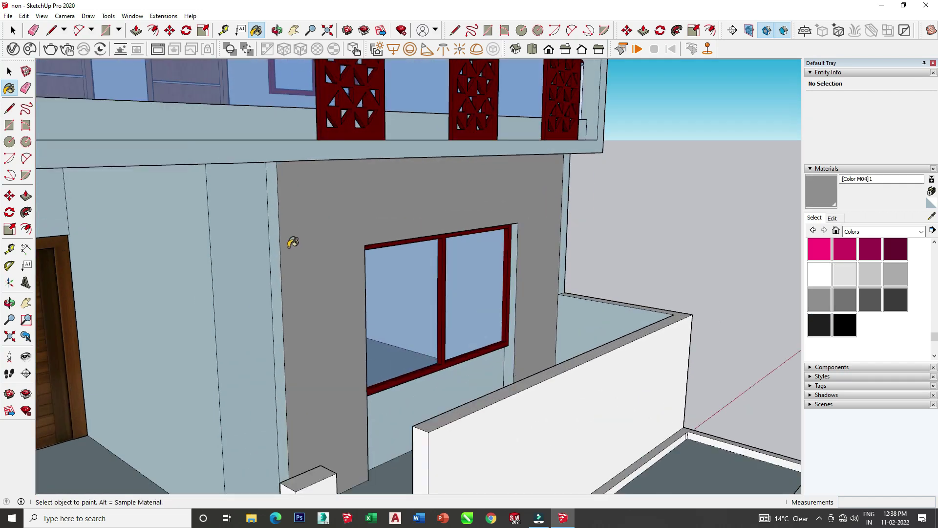
click(278, 245)
Step: Load images.jpg from the Desktop as the wall material's texture image
click(833, 218)
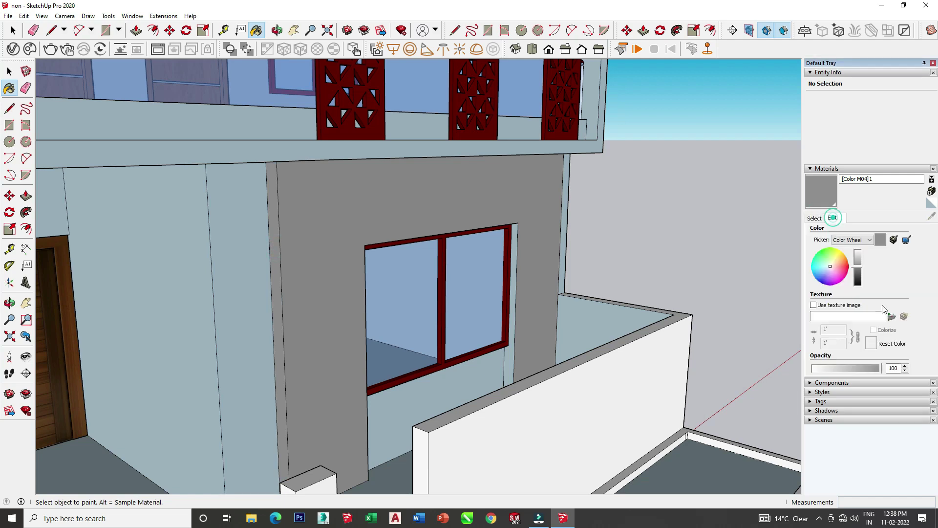
click(893, 317)
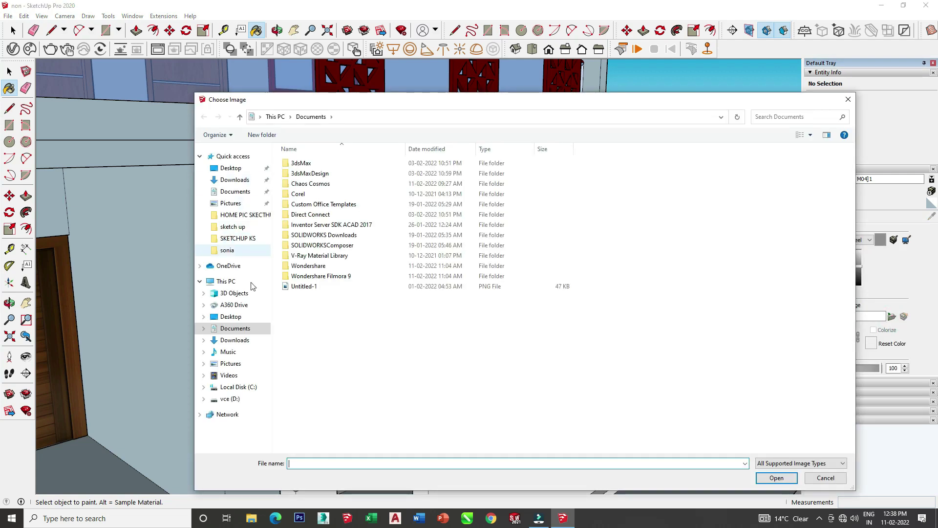
click(237, 317)
double_click(410, 195)
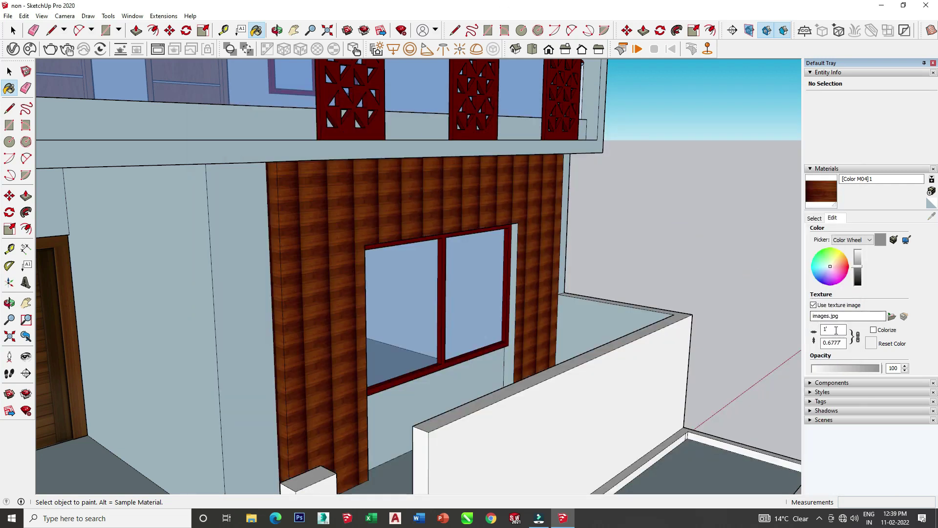
text(30)
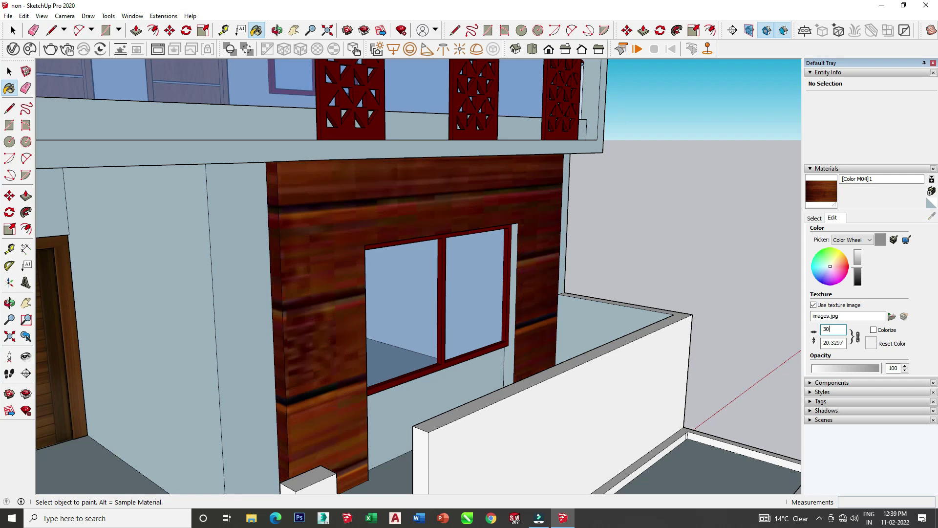
key(BackSpace)
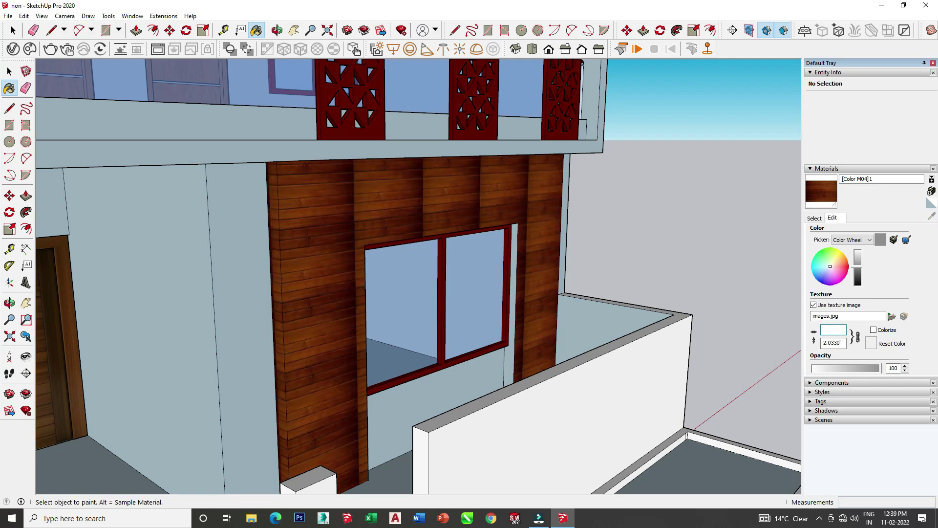
text(10.0000')
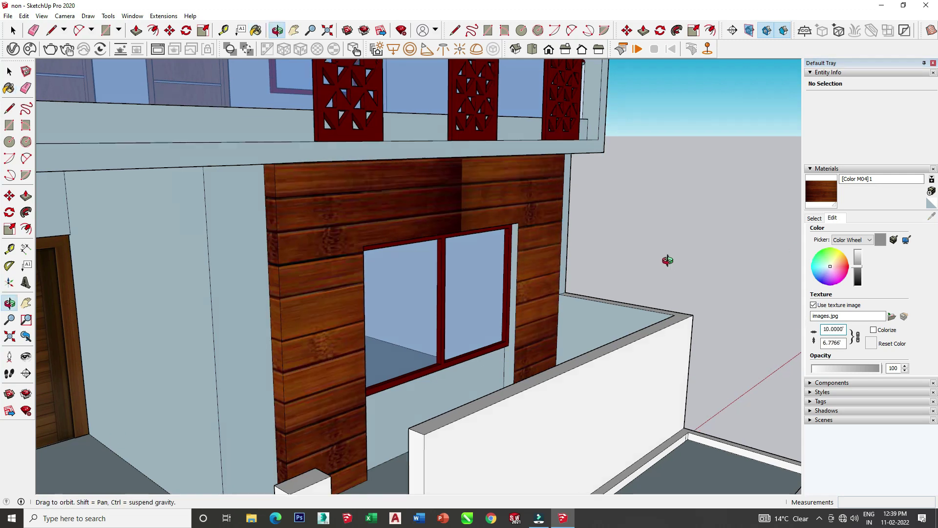
Step: Set the wood-plank texture width to 13 ft
mouse_move(666, 256)
middle_down()
mouse_move(515, 219)
mouse_move(464, 249)
mouse_move(591, 253)
mouse_move(811, 336)
middle_up()
double_click(845, 330)
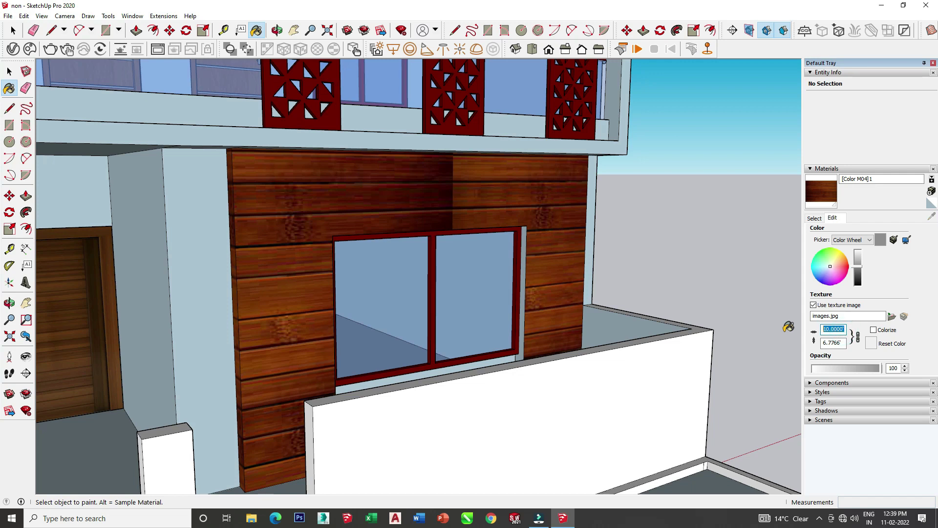
text(11)
key(BackSpace)
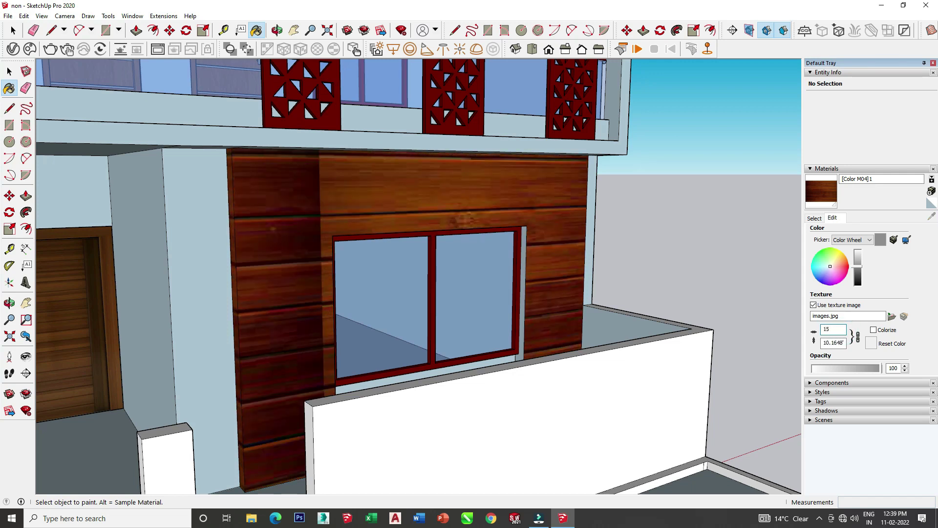
key(BackSpace)
text(14)
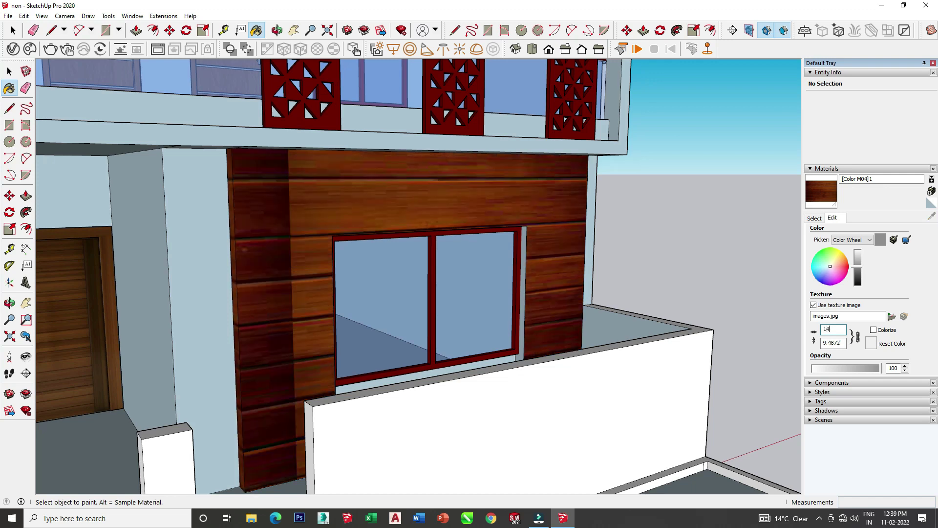
text(.5)
key(BackSpace)
key(BackSpace)
key(BackSpace)
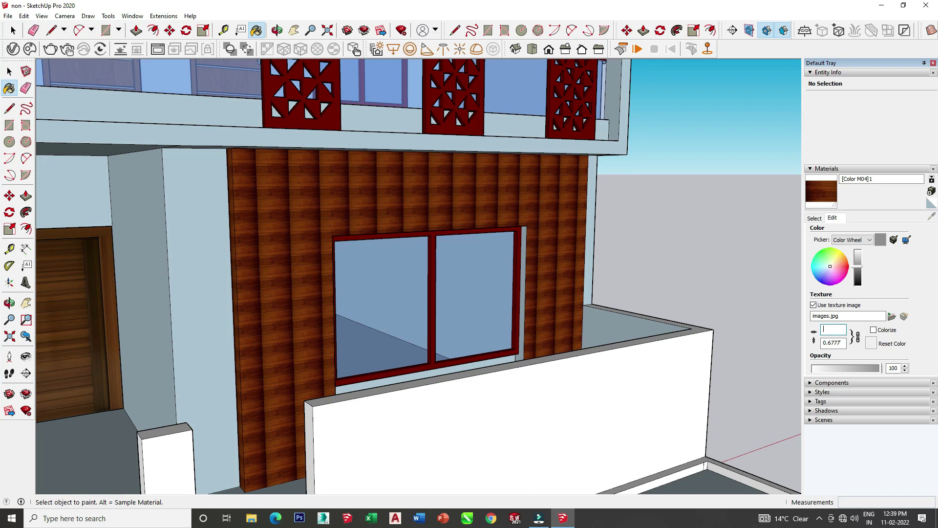
text(13)
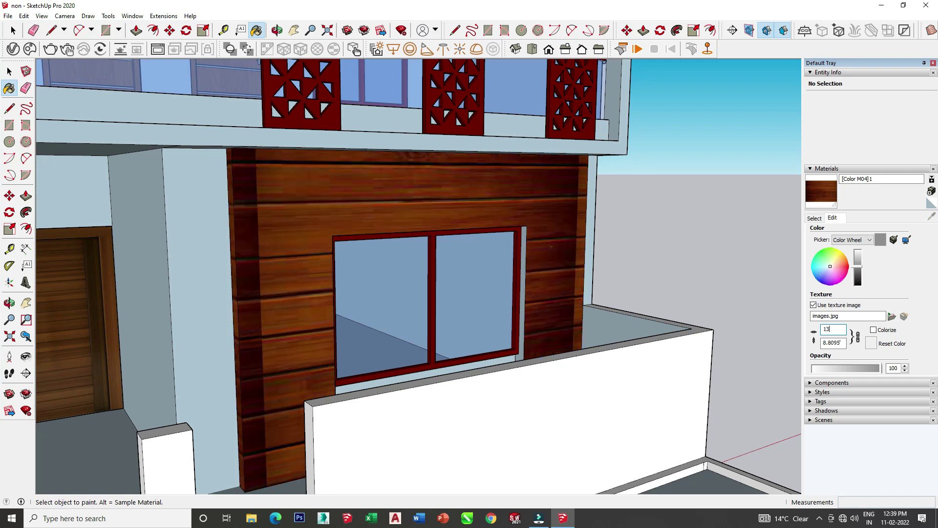
middle_drag(643, 348, 474, 270)
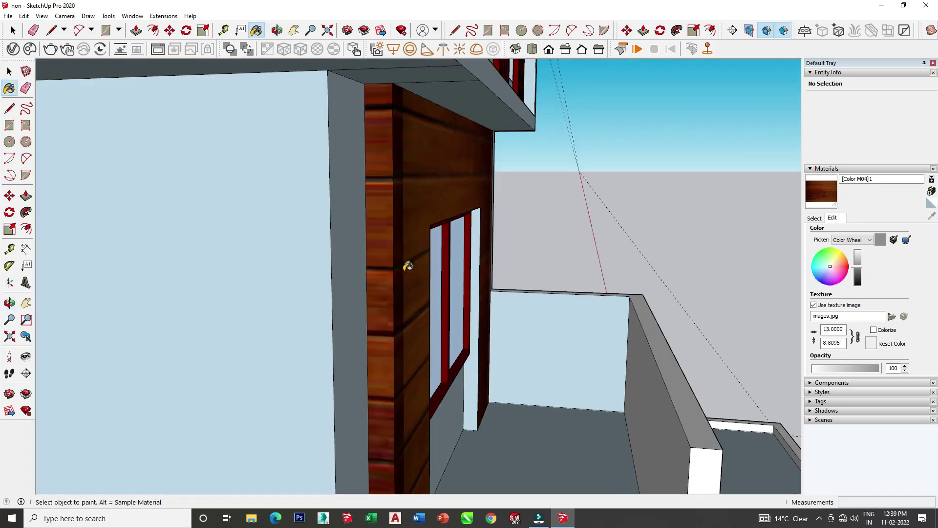
Step: Apply the wood-plank texture to the left wall face of the building front
middle_drag(408, 266, 304, 205)
scroll(444, 209, up, 3)
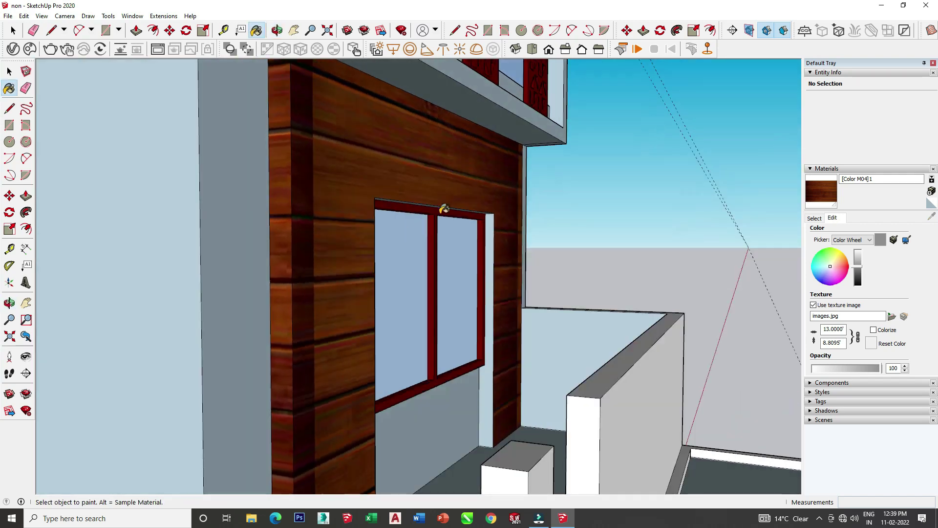
scroll(503, 226, up, 3)
mouse_move(523, 238)
middle_down()
mouse_move(509, 194)
mouse_move(465, 245)
mouse_move(109, 311)
middle_up()
scroll(157, 298, down, 3)
scroll(217, 245, down, 2)
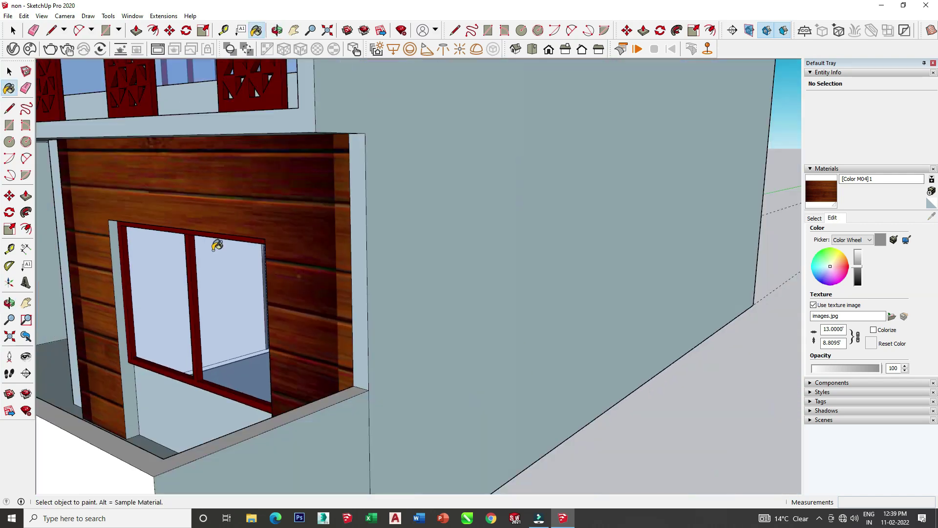
scroll(141, 349, down, 2)
scroll(153, 345, down, 3)
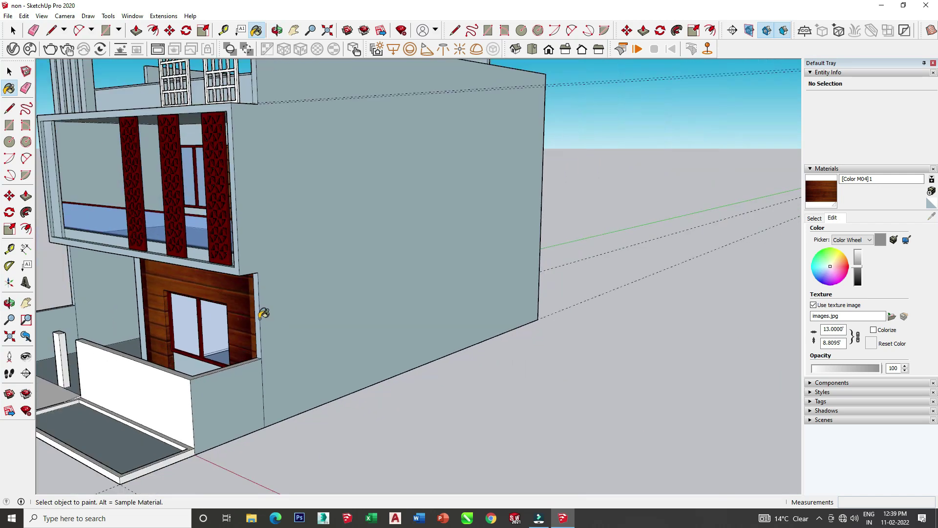
scroll(262, 310, down, 2)
middle_drag(106, 270, 341, 274)
scroll(253, 288, up, 3)
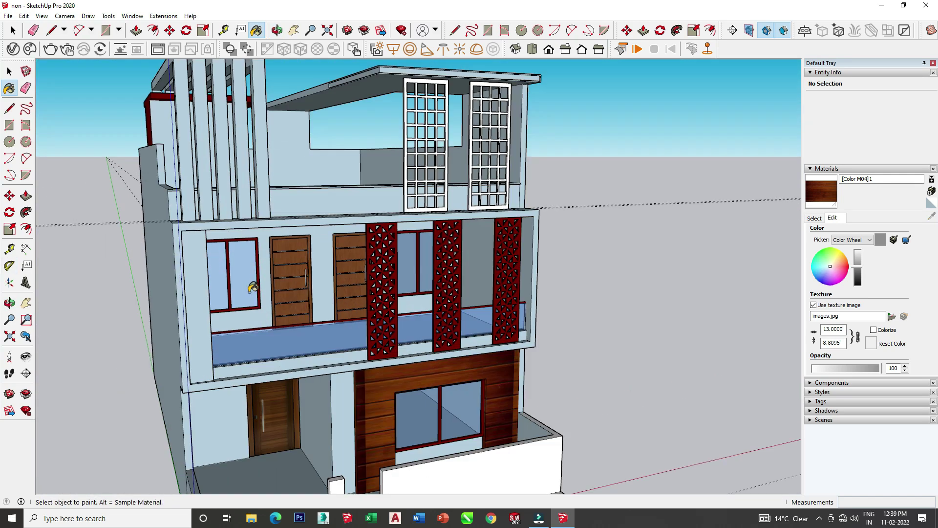
click(211, 292)
Step: Change the wood texture width to 10 ft
middle_drag(211, 291, 218, 289)
scroll(261, 343, up, 3)
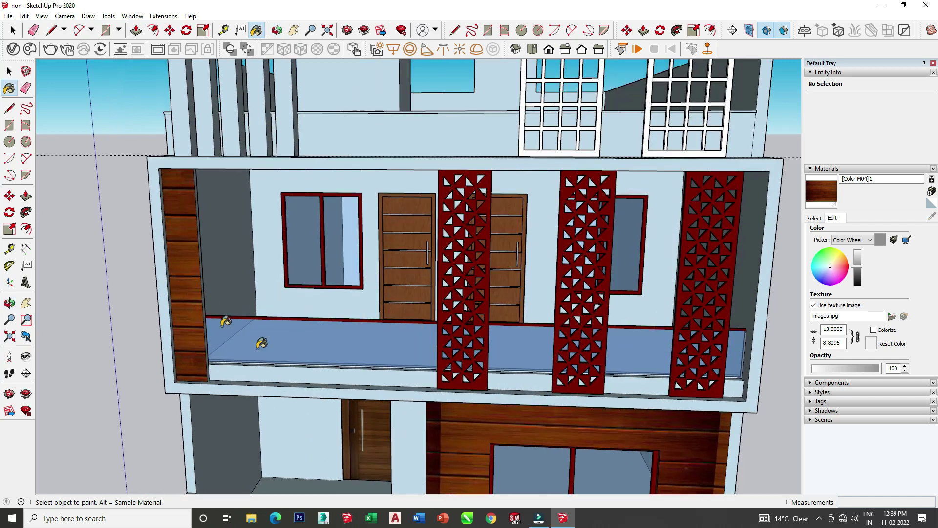
double_click(845, 332)
text(10)
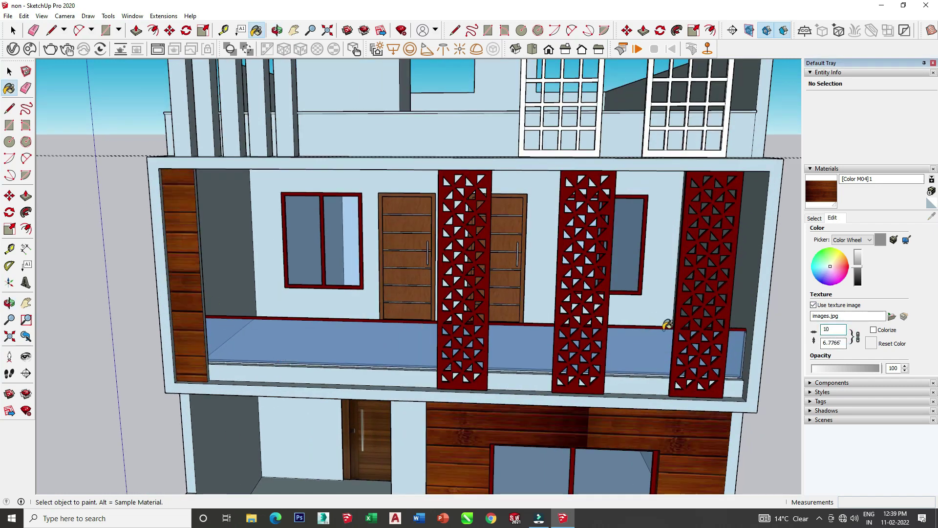
middle_drag(580, 237, 371, 234)
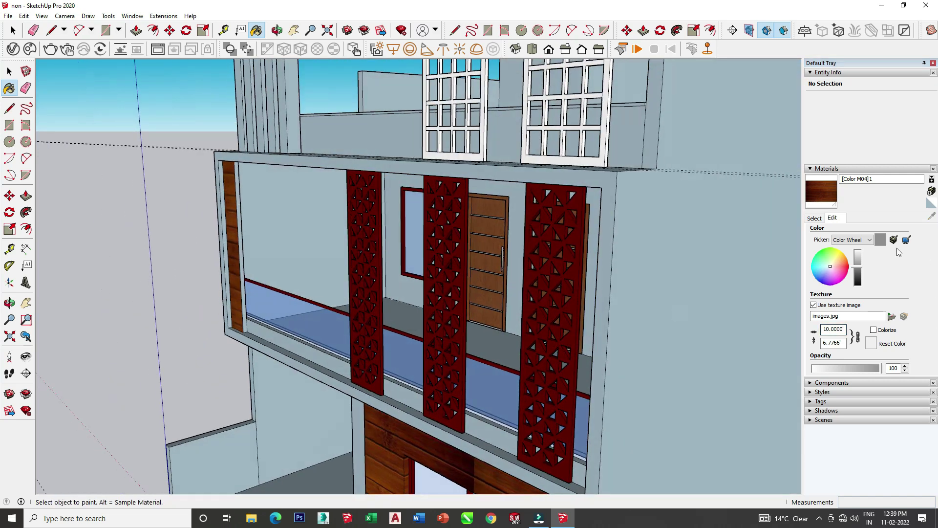
Step: Darken the wood material to a reddish-brown using the colour wheel and brightness slider
click(837, 266)
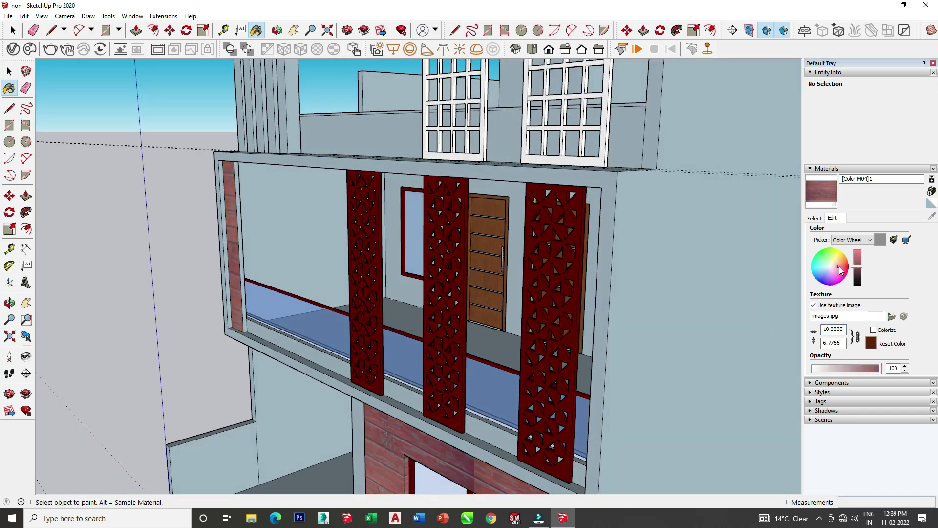
drag(840, 266, 844, 269)
click(845, 263)
mouse_move(758, 278)
middle_down()
mouse_move(632, 249)
mouse_move(762, 259)
middle_up()
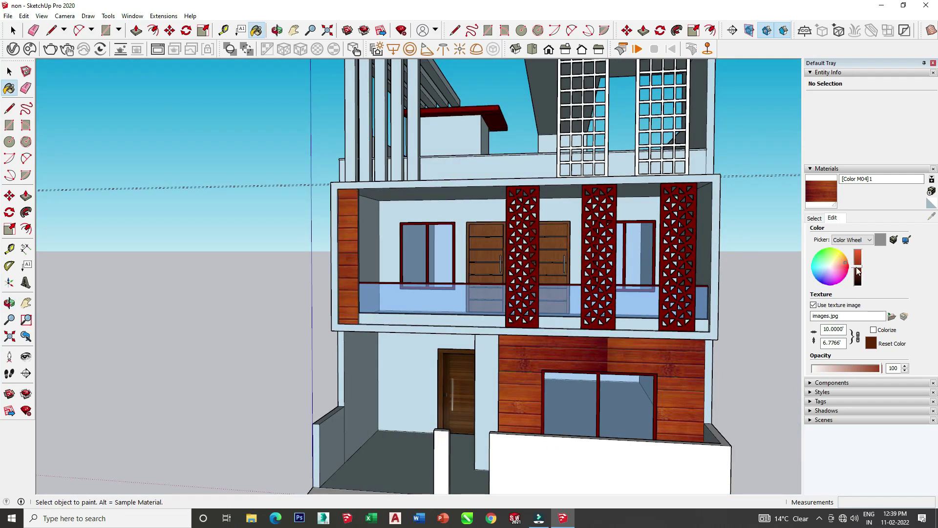
click(858, 265)
mouse_move(861, 271)
mouse_down()
mouse_move(863, 280)
mouse_move(845, 261)
mouse_up()
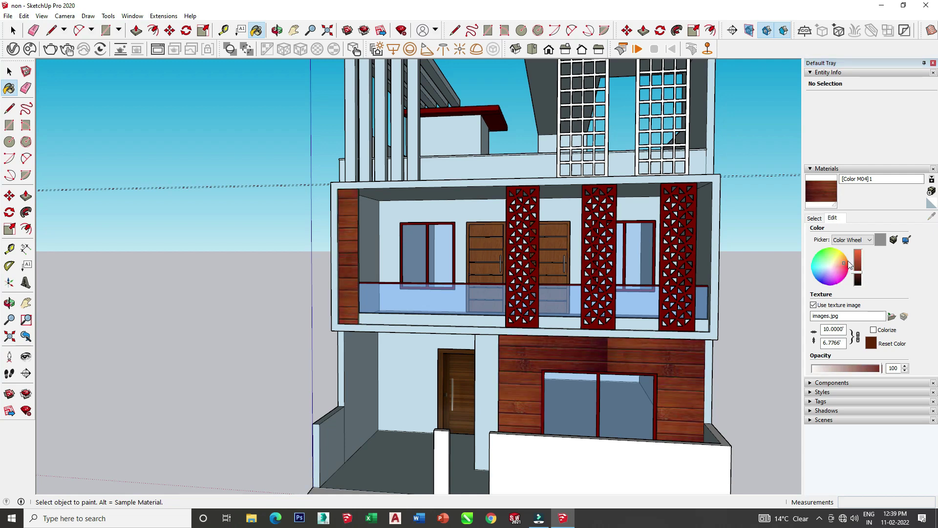
drag(861, 271, 862, 275)
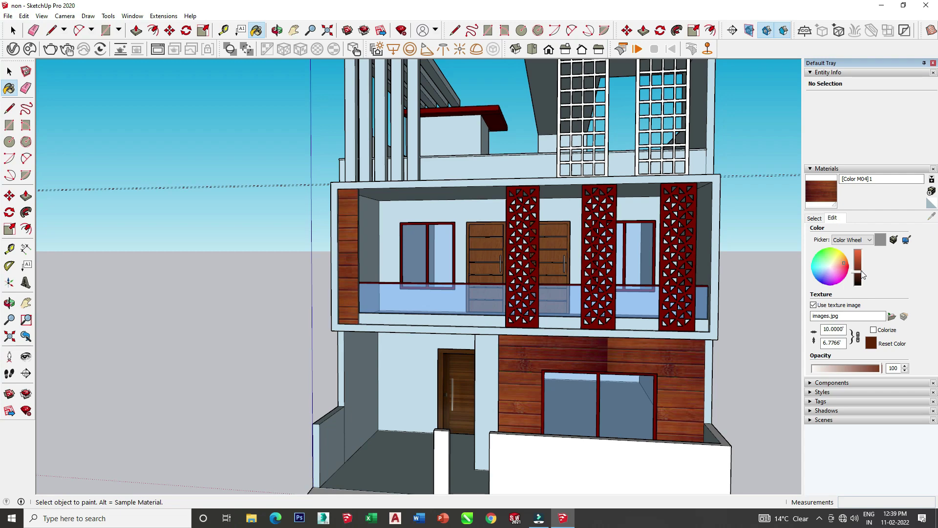
Step: Orbit into the balcony and around the upper-floor room to inspect the wood
scroll(391, 274, up, 2)
scroll(360, 290, up, 2)
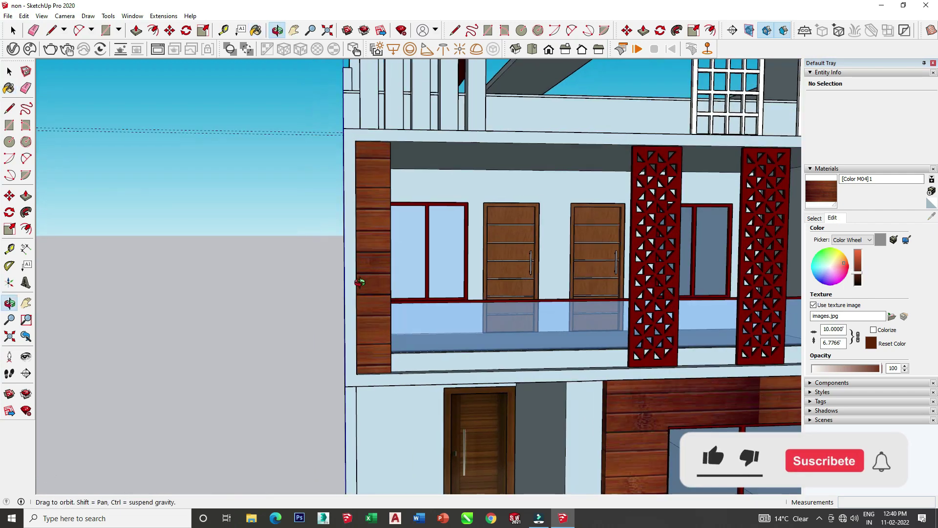
scroll(294, 288, up, 2)
scroll(258, 283, up, 3)
scroll(264, 277, up, 2)
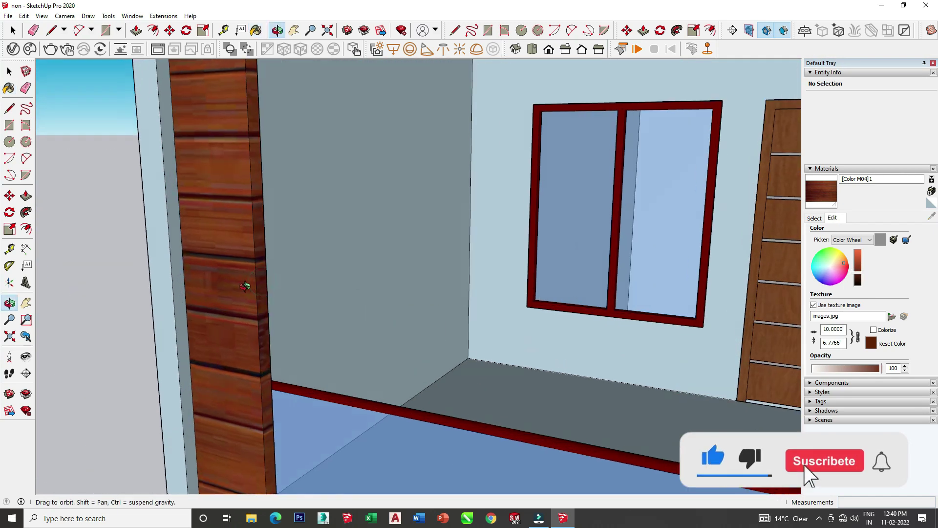
middle_drag(245, 287, 7, 296)
mouse_move(130, 255)
middle_down()
mouse_move(305, 268)
mouse_move(356, 295)
middle_up()
scroll(306, 267, down, 5)
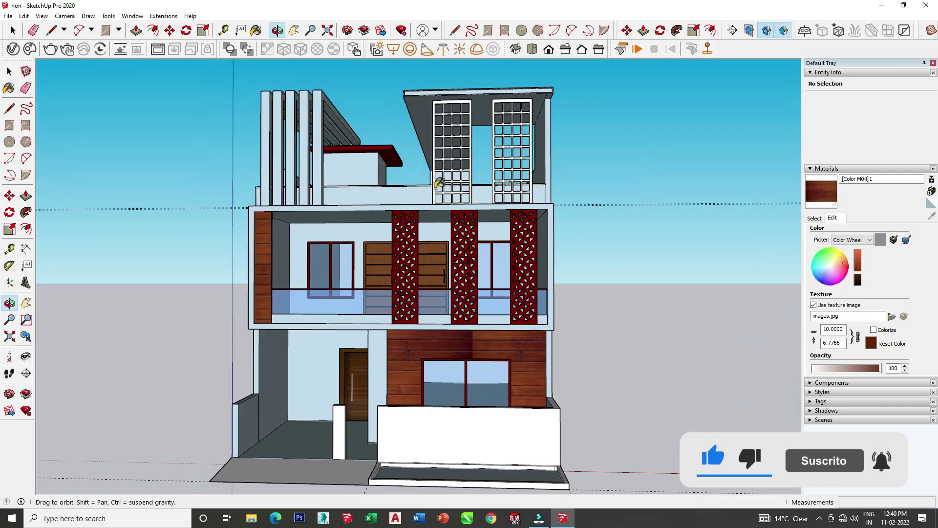
scroll(356, 295, up, 2)
Step: Paint the upper room's back wall with white Color M01
click(815, 218)
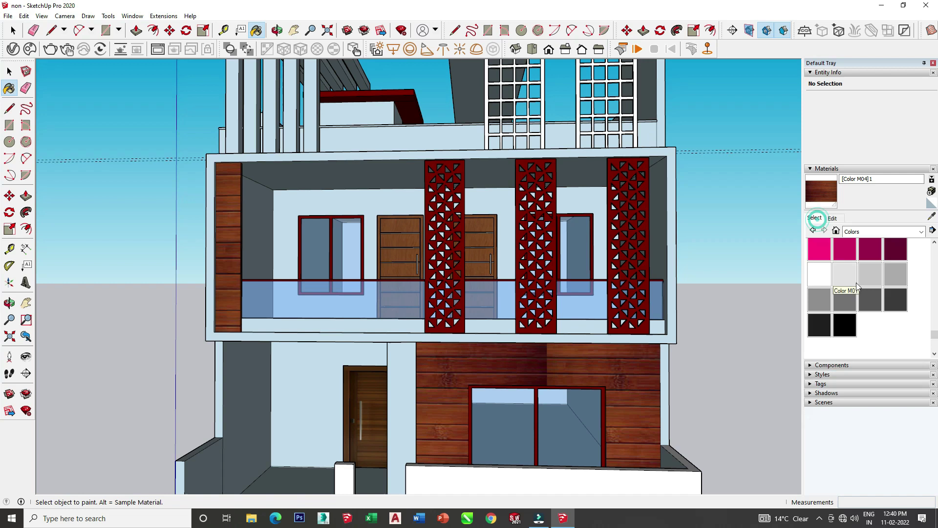
click(847, 276)
click(374, 214)
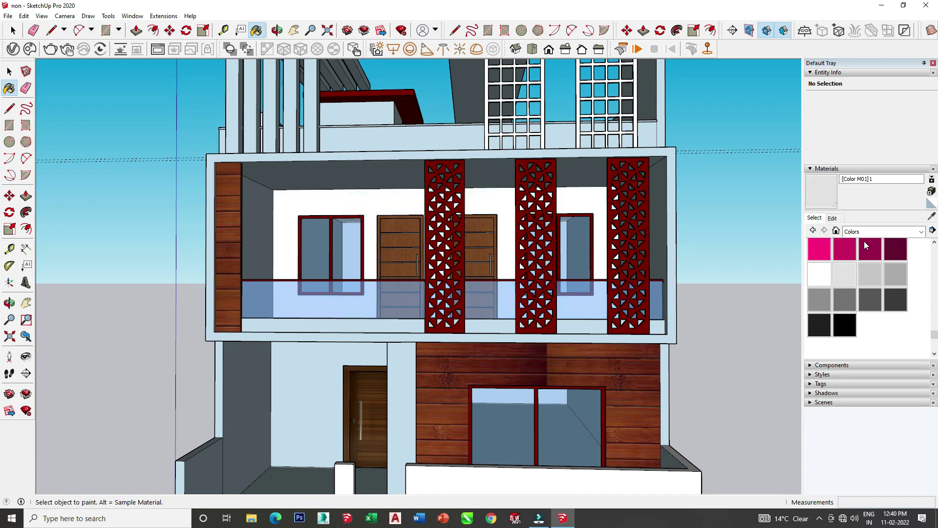
Step: Give that material the brass-inlay cement tile image at 3 ft texture width
click(831, 218)
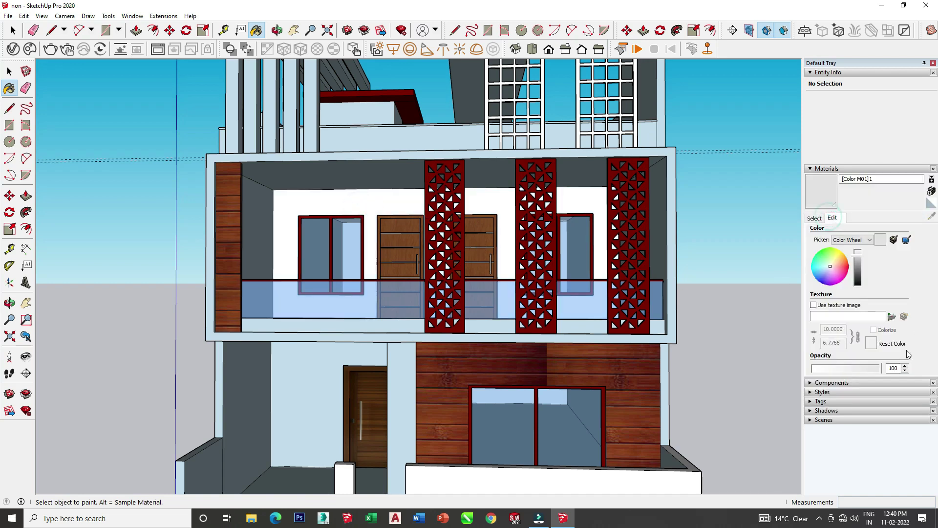
click(892, 316)
click(324, 176)
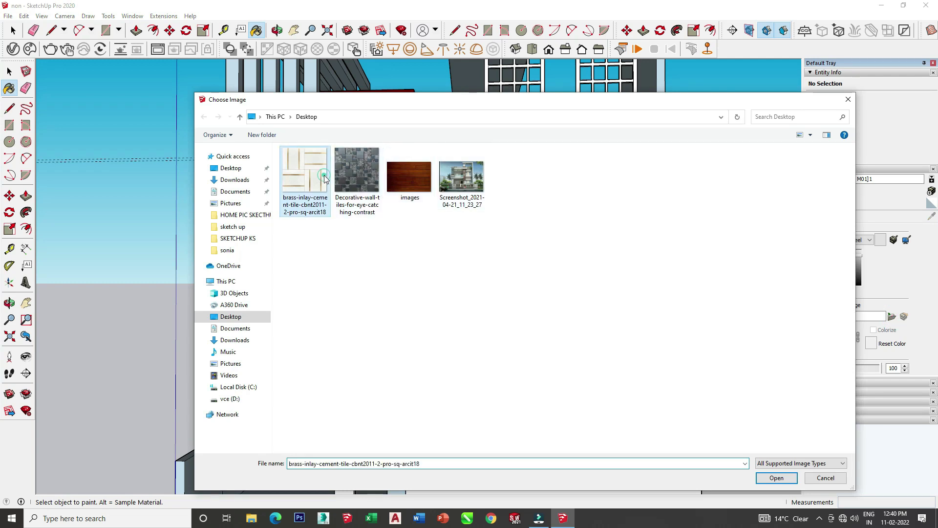
double_click(324, 177)
middle_drag(324, 175, 352, 190)
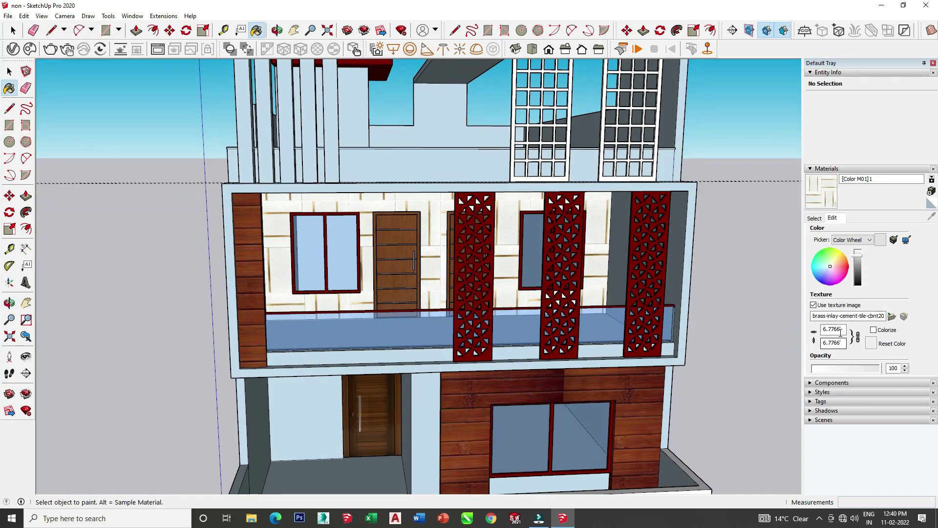
double_click(841, 332)
text(3)
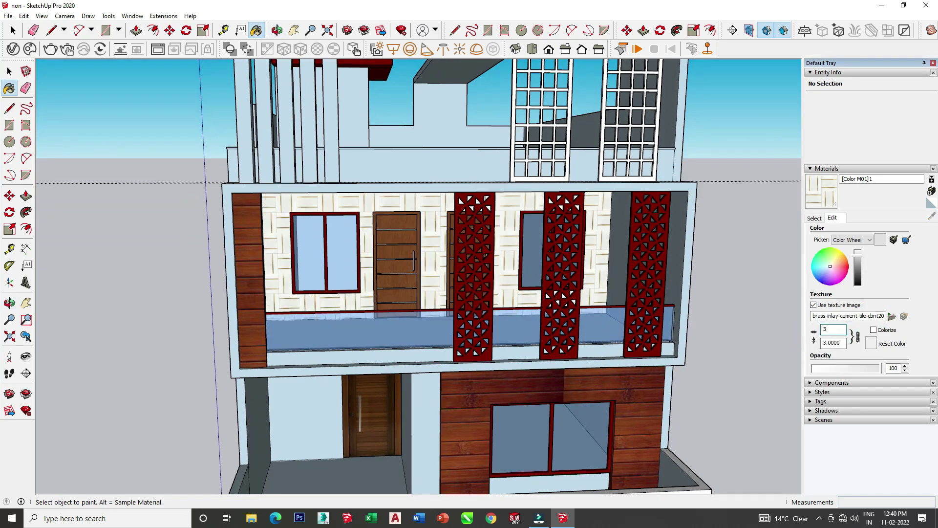
Step: Orbit around the facade to review the tiled back wall
middle_drag(708, 337, 461, 308)
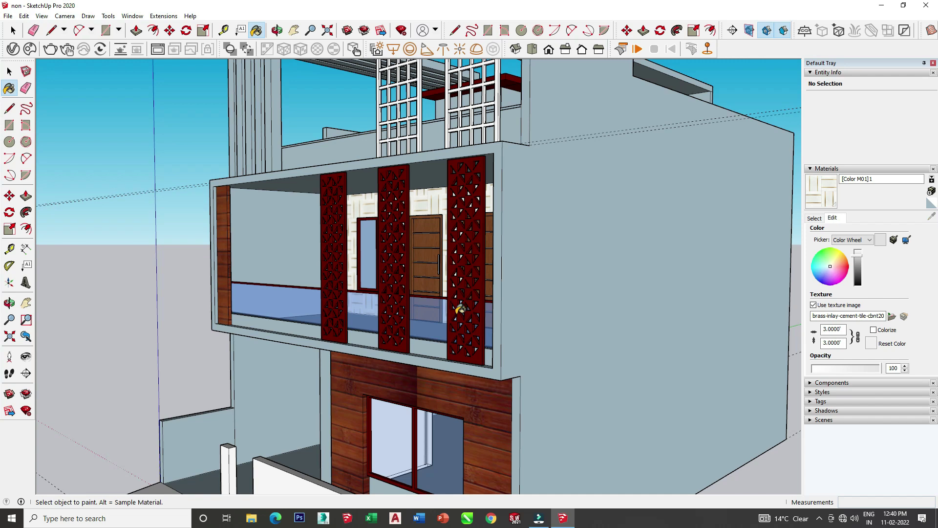
middle_drag(512, 323, 714, 338)
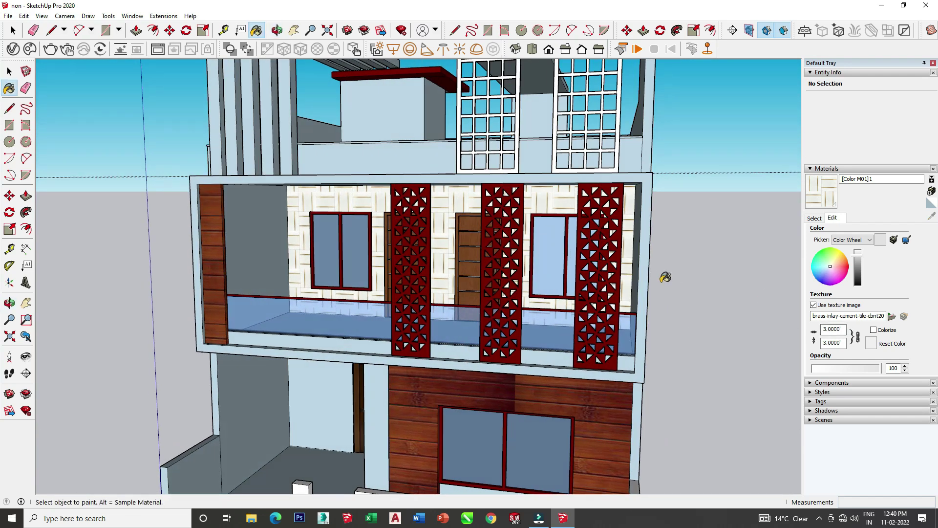
middle_drag(589, 259, 440, 318)
scroll(366, 350, down, 5)
middle_drag(366, 350, 563, 393)
scroll(563, 393, up, 2)
scroll(397, 321, up, 3)
middle_drag(369, 305, 389, 299)
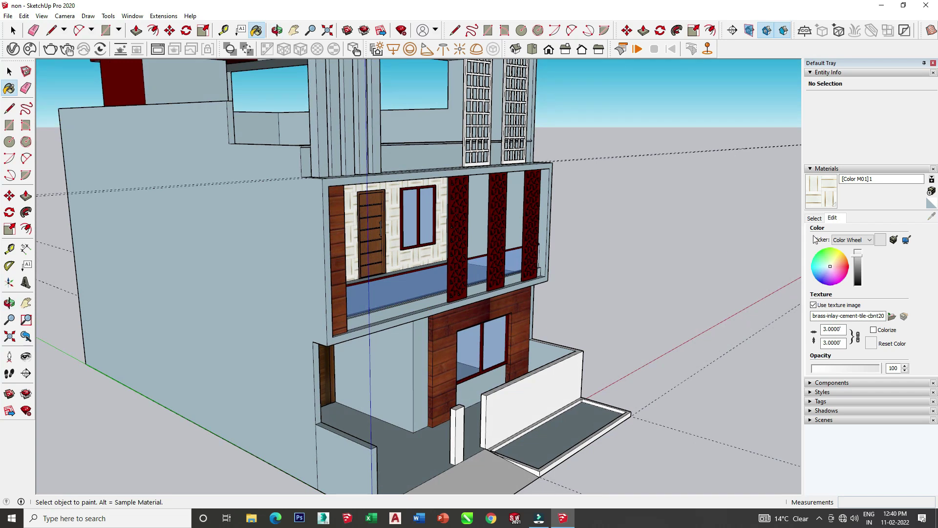
click(814, 218)
Step: Paint the slab edge, fascia and edge strips around the balcony with grey Color M04
click(839, 304)
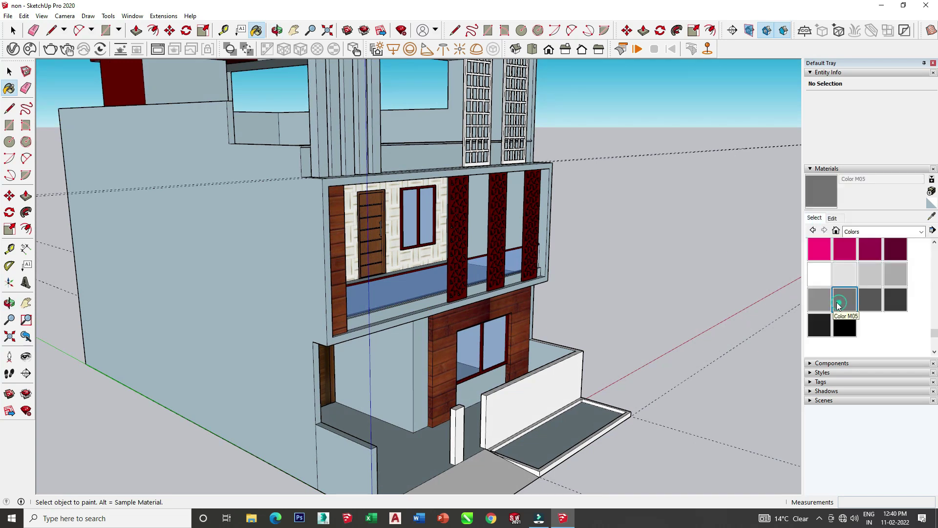
click(820, 300)
scroll(200, 320, up, 3)
scroll(200, 320, up, 3)
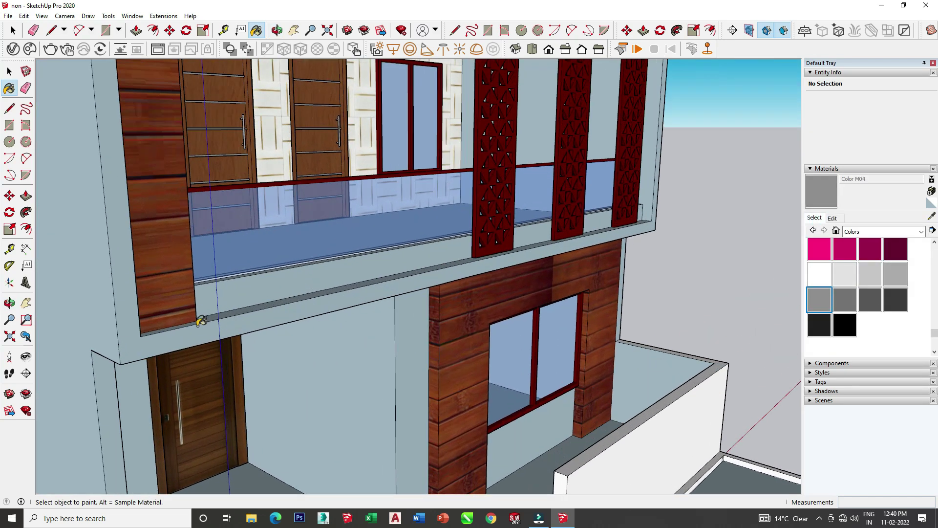
click(129, 317)
scroll(130, 319, up, 3)
scroll(195, 287, up, 3)
click(194, 288)
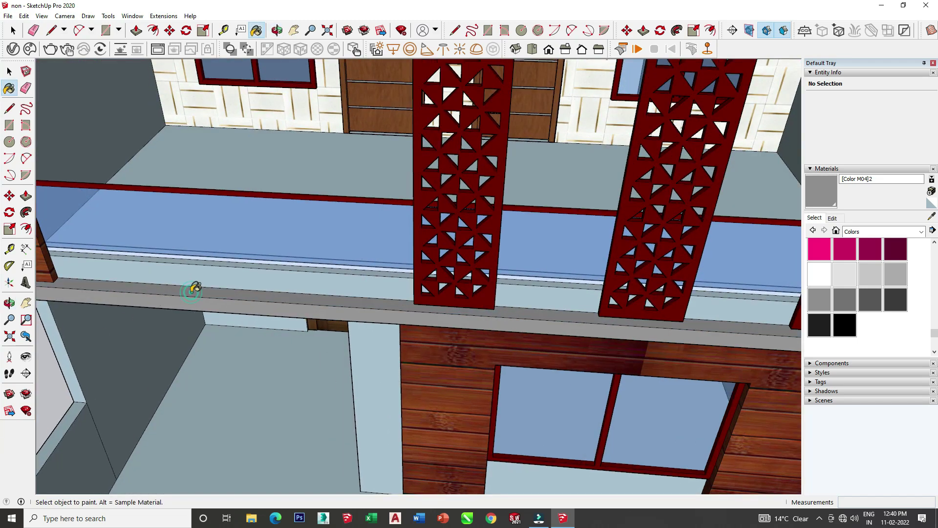
click(234, 273)
scroll(243, 264, up, 2)
scroll(245, 257, up, 3)
click(247, 259)
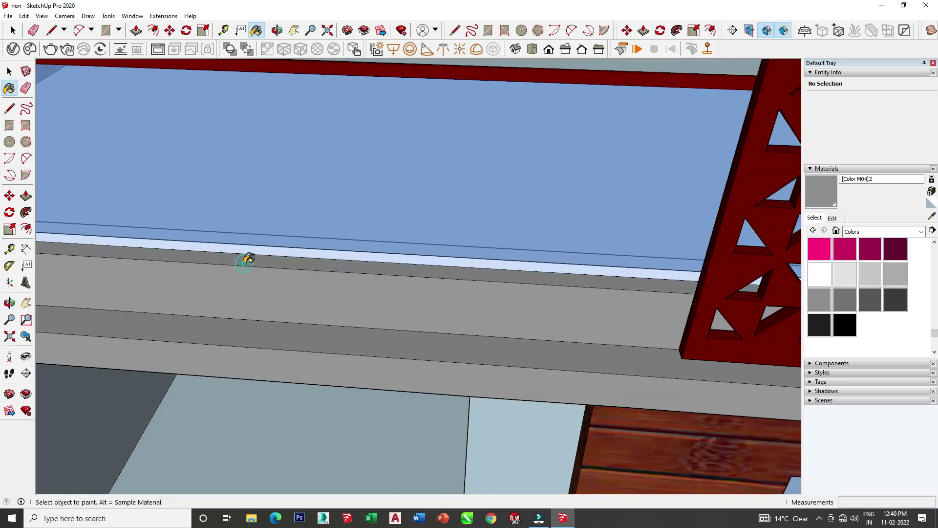
scroll(244, 264, down, 3)
Step: Orbit around the house to review the finished painted facade from several angles
mouse_move(236, 278)
middle_down()
mouse_move(419, 268)
mouse_move(490, 293)
middle_up()
scroll(398, 271, down, 5)
scroll(414, 248, up, 2)
scroll(414, 247, up, 1)
mouse_move(404, 235)
middle_down()
mouse_move(389, 293)
mouse_move(540, 218)
middle_up()
scroll(591, 184, up, 3)
middle_drag(591, 183, 551, 125)
middle_drag(172, 182, 195, 218)
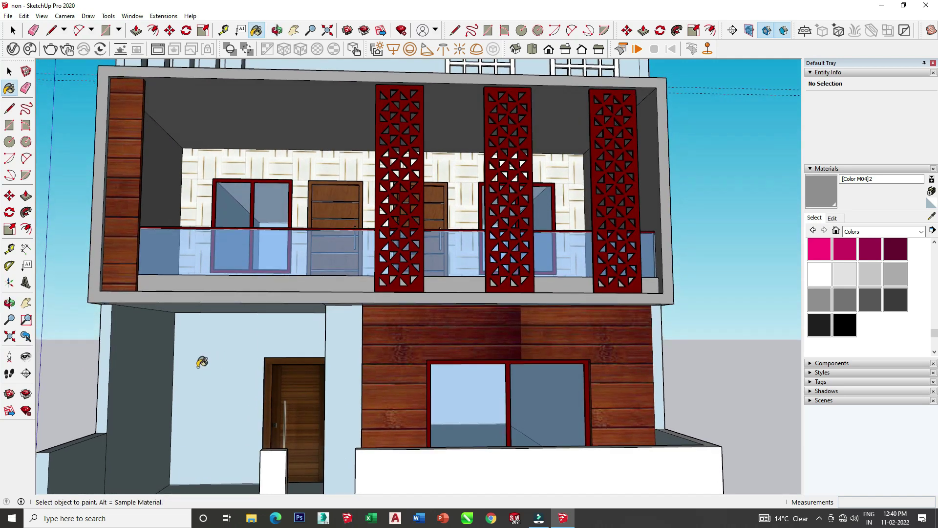
middle_drag(206, 362, 254, 287)
mouse_move(372, 312)
middle_down()
mouse_move(368, 379)
mouse_move(404, 251)
mouse_move(157, 383)
mouse_move(130, 412)
middle_up()
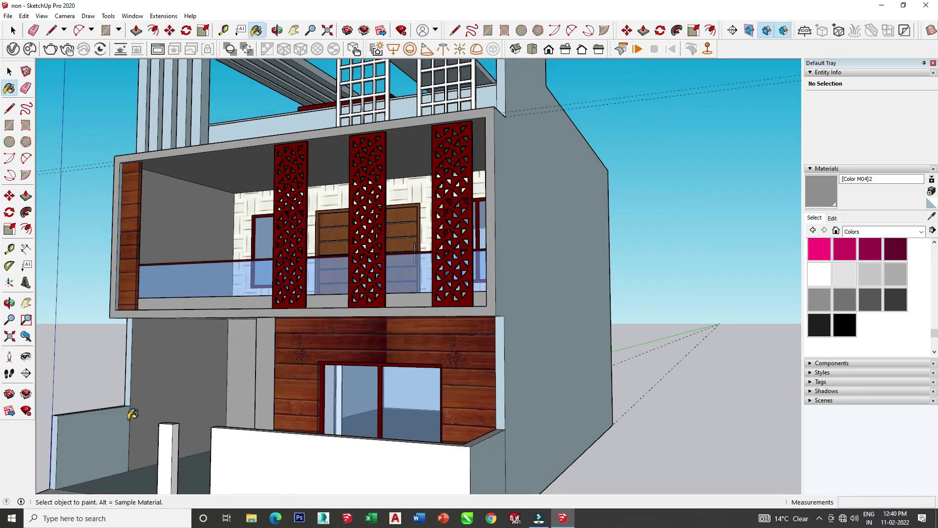
middle_drag(198, 408, 646, 409)
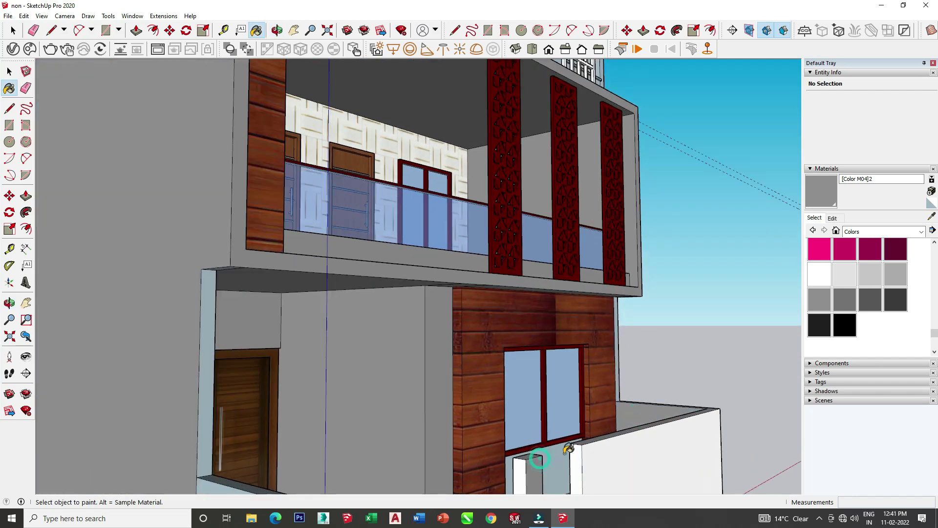
mouse_move(540, 454)
middle_down()
mouse_move(521, 419)
mouse_move(642, 338)
middle_up()
scroll(520, 427, down, 3)
scroll(521, 422, up, 4)
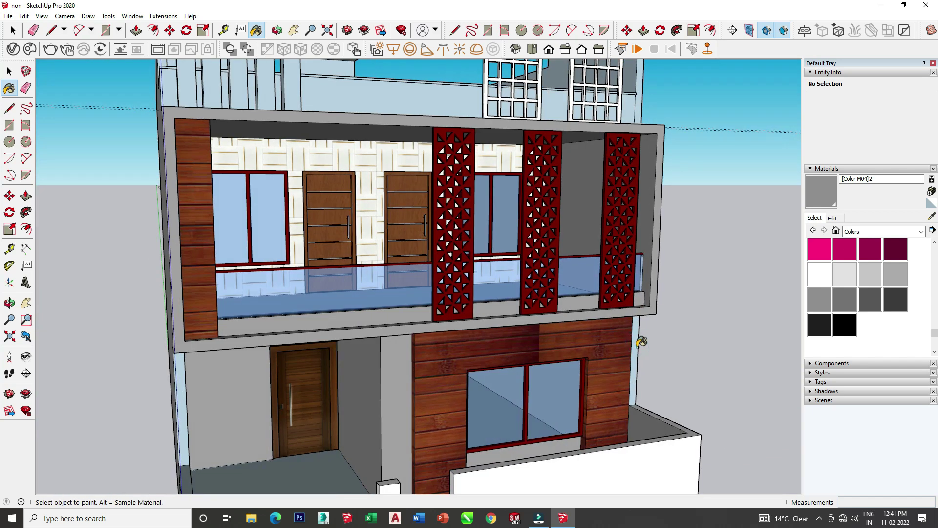
scroll(637, 347, down, 4)
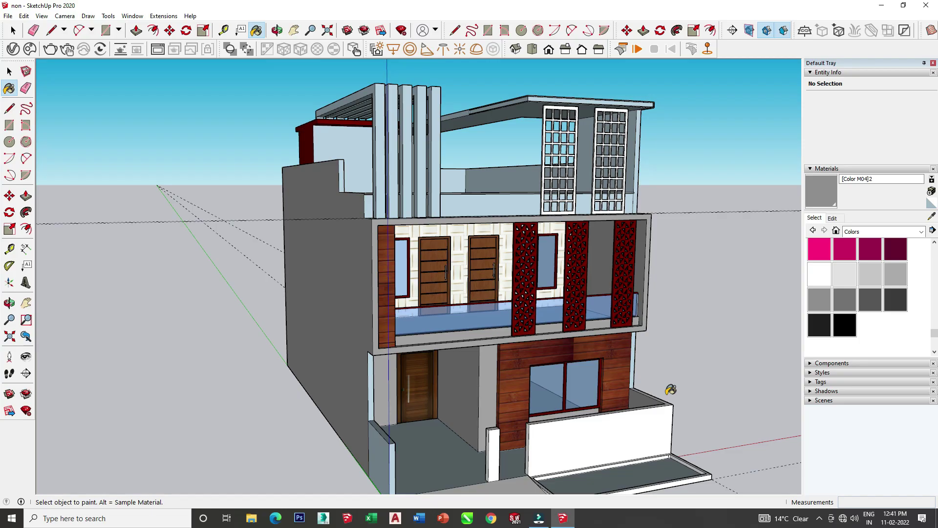
Step: Tint the wall material grey-green, then bluish grey, using the colour wheel
mouse_move(693, 309)
middle_down()
mouse_move(477, 245)
mouse_move(596, 264)
middle_up()
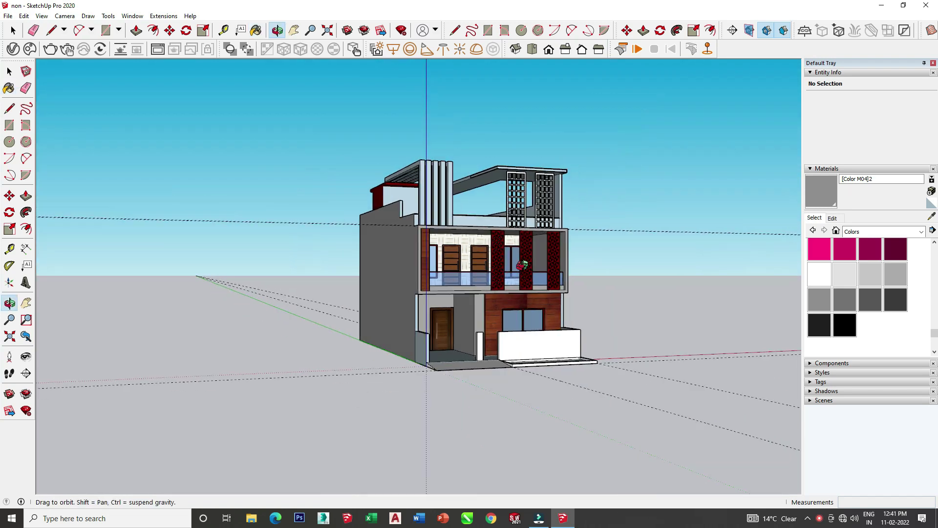
scroll(596, 264, up, 3)
click(832, 218)
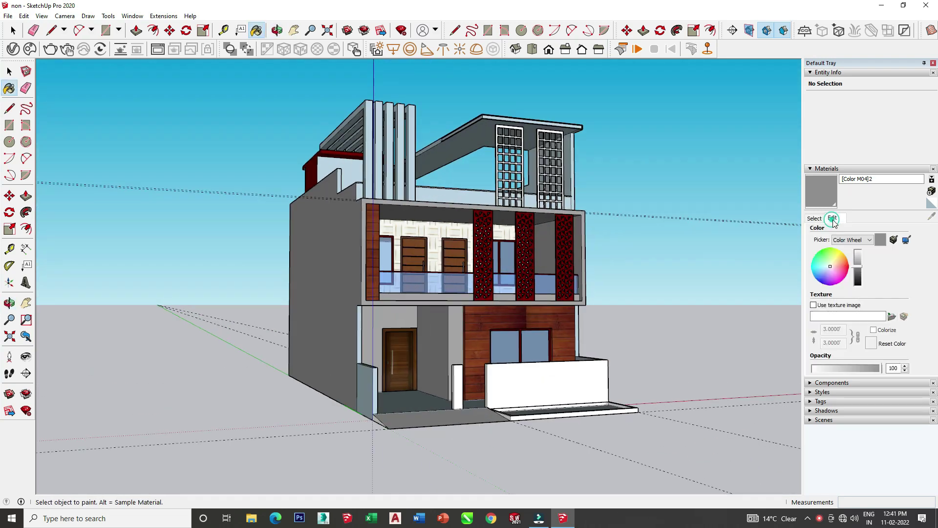
drag(829, 269, 826, 269)
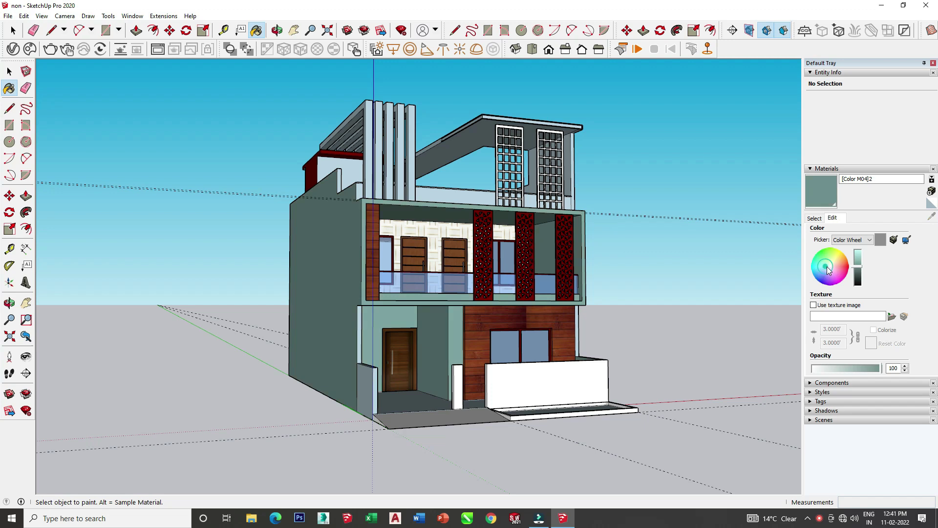
click(829, 271)
mouse_move(694, 296)
middle_down()
mouse_move(662, 337)
mouse_move(781, 282)
middle_up()
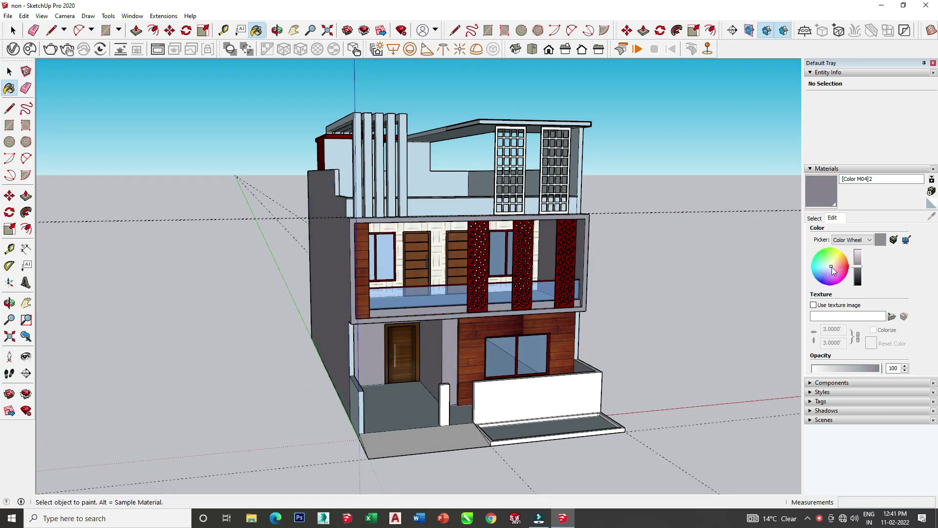
drag(832, 268, 825, 269)
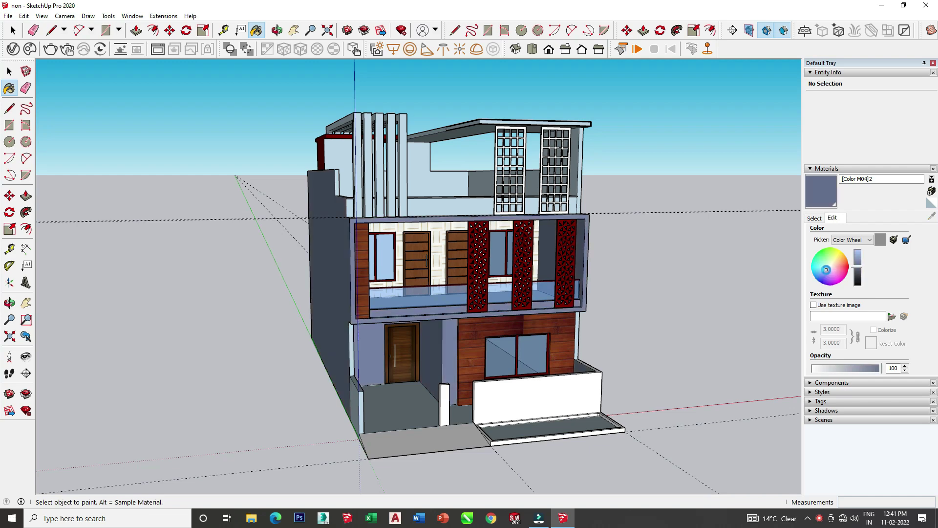
Step: Try mauve and blue-grey wall tints, then return the wall colour to neutral grey
mouse_move(643, 341)
middle_down()
mouse_move(565, 317)
mouse_move(510, 277)
middle_up()
scroll(528, 399, up, 3)
mouse_move(528, 387)
middle_down()
mouse_move(656, 336)
mouse_move(641, 345)
middle_up()
scroll(660, 330, up, 2)
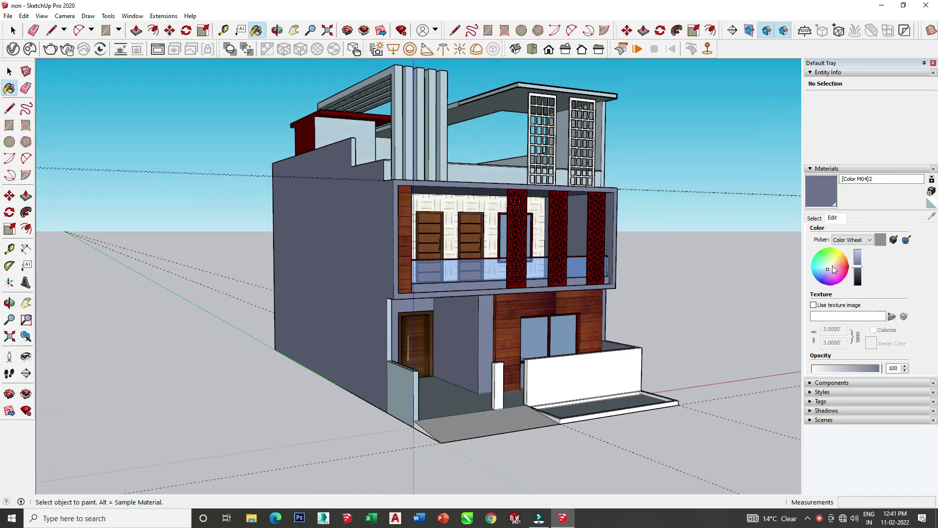
click(831, 268)
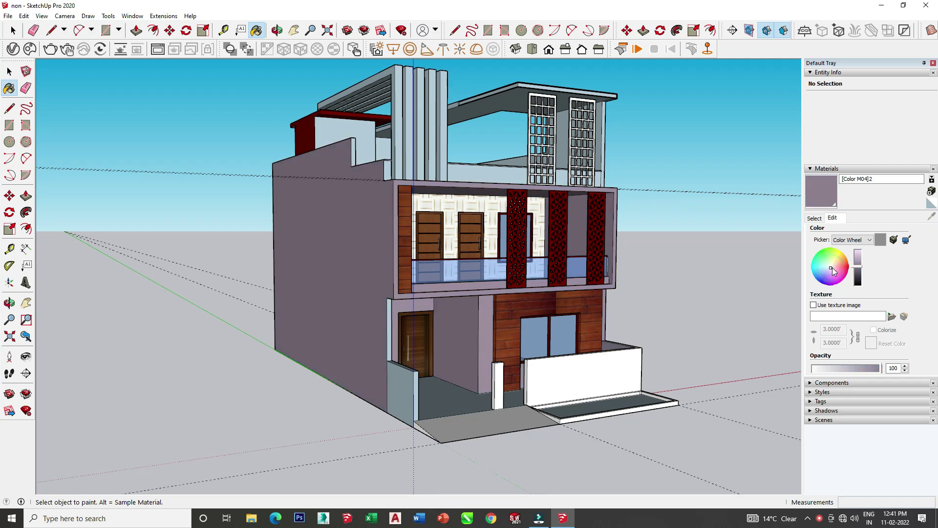
click(831, 268)
click(828, 269)
click(831, 267)
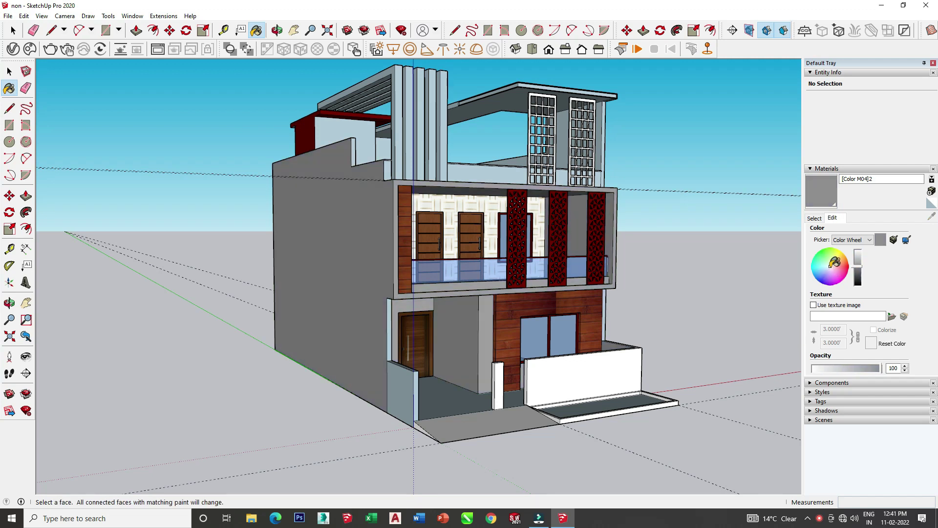
Step: Paint the white front parapet wall with dark grey Color M05
mouse_move(691, 309)
middle_down()
mouse_move(631, 337)
mouse_move(486, 331)
middle_up()
scroll(597, 328, up, 4)
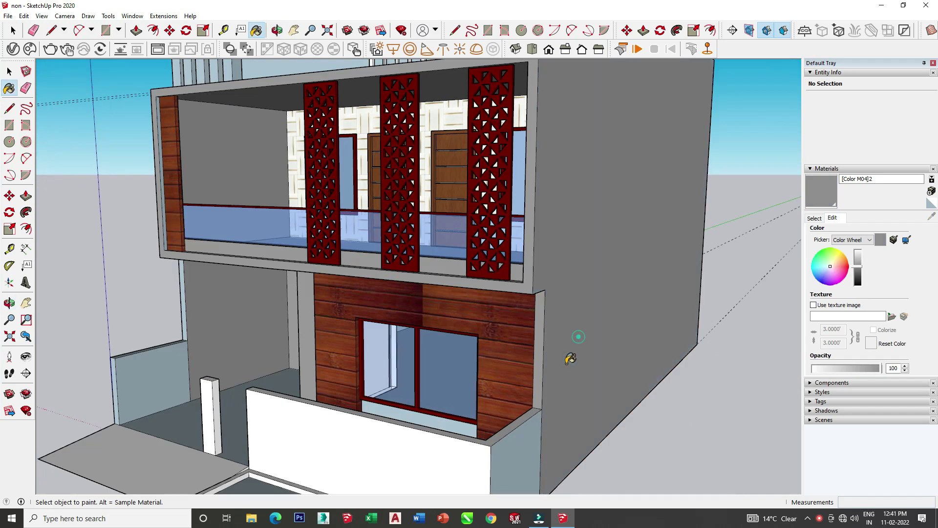
scroll(509, 430, down, 4)
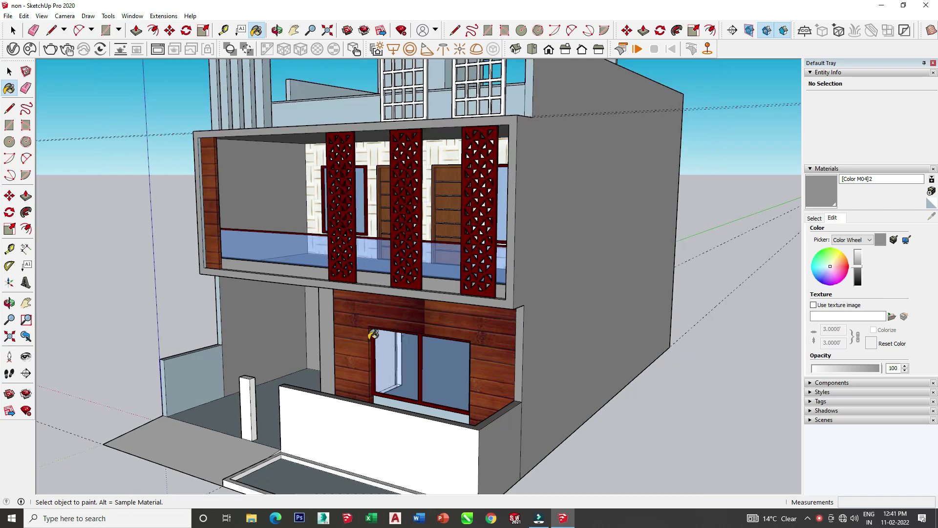
middle_drag(369, 335, 270, 279)
scroll(361, 436, up, 2)
middle_drag(360, 436, 364, 354)
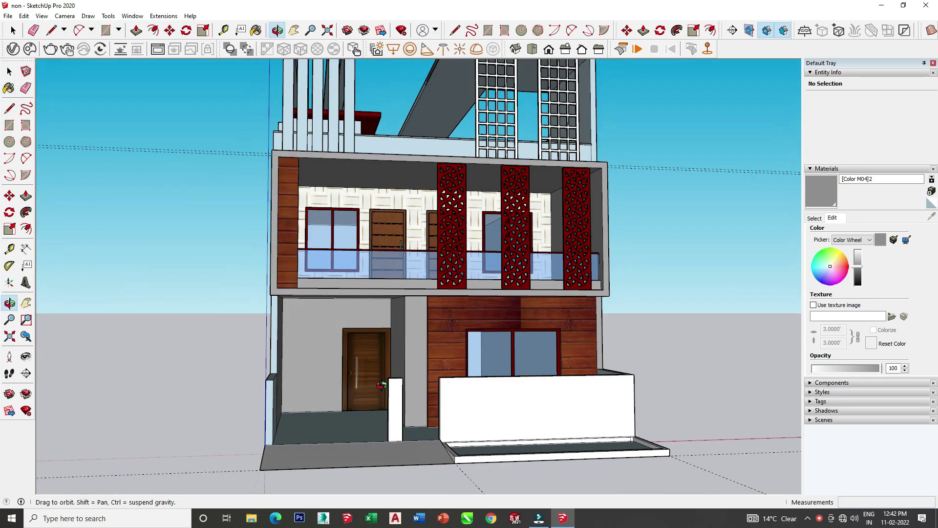
scroll(364, 354, up, 2)
scroll(369, 355, up, 3)
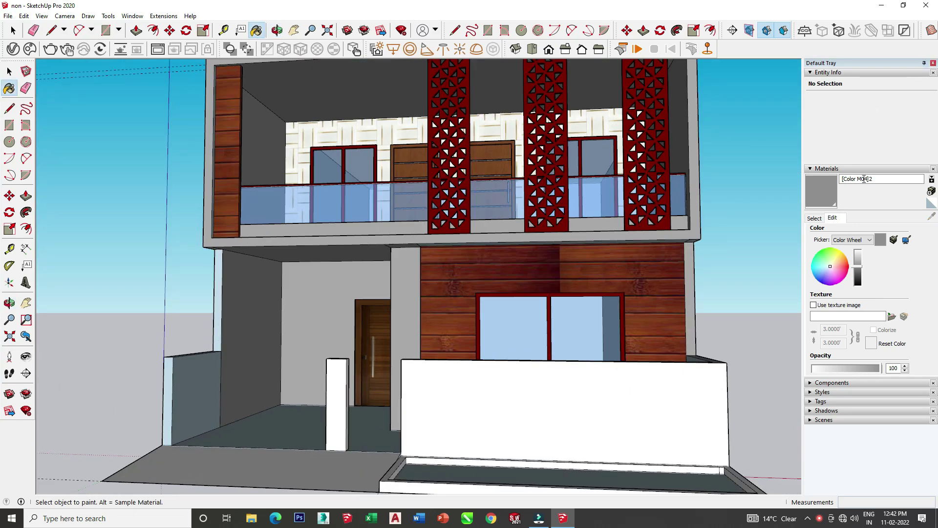
click(815, 218)
click(845, 299)
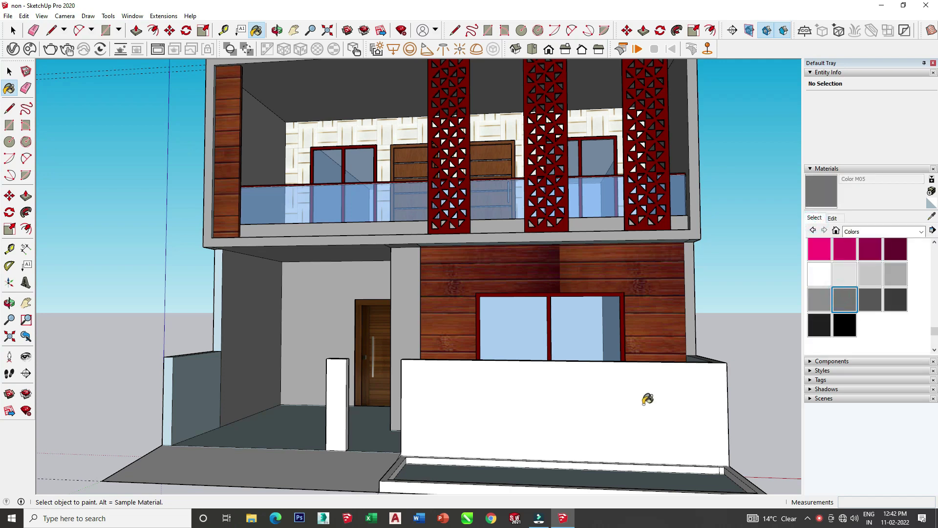
click(643, 403)
Step: Load the decorative wall tiles image as Color M05's texture, then undo it
click(832, 218)
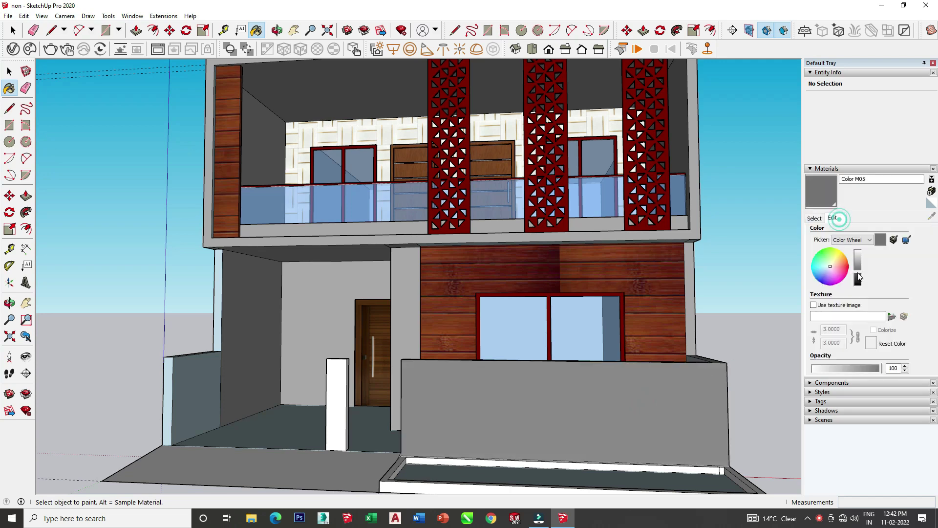
click(891, 316)
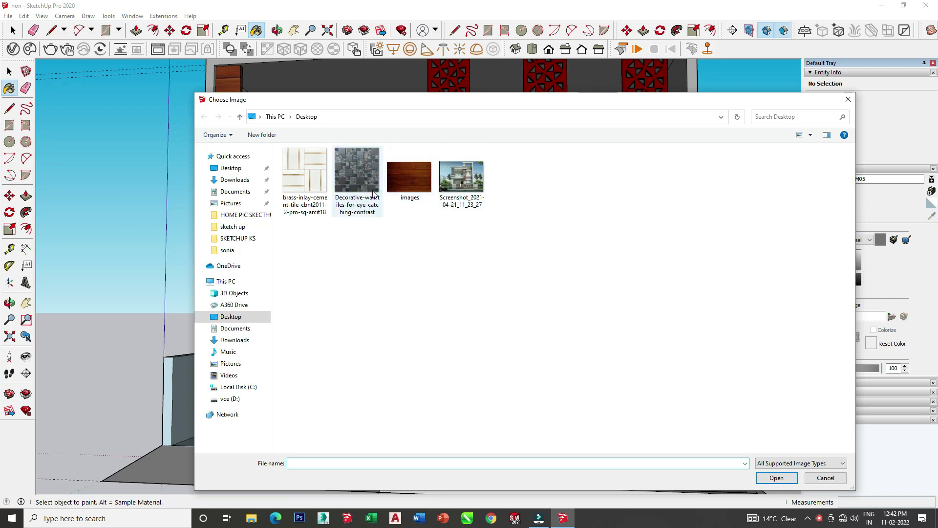
double_click(347, 192)
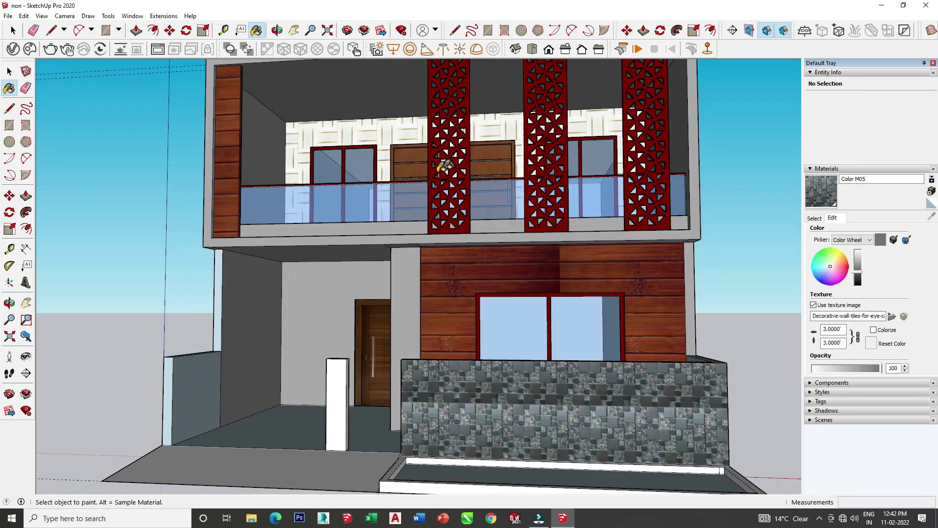
middle_drag(445, 166, 447, 221)
key(ctrl+z)
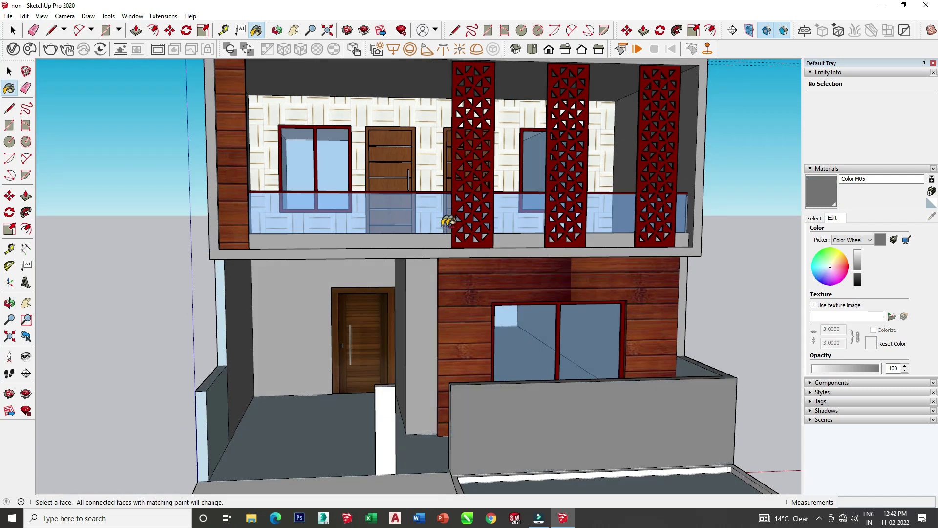
Step: Paint the upper parapet face with Color M05
scroll(245, 119, down, 3)
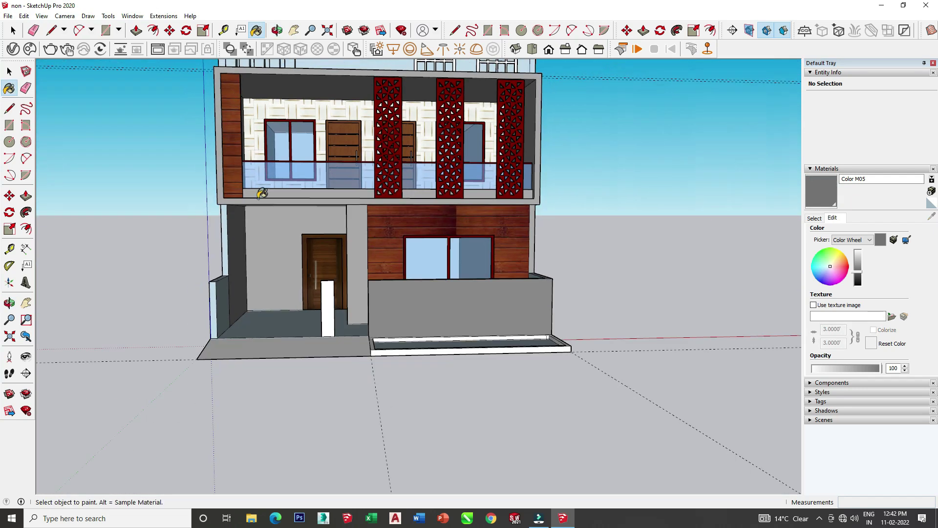
middle_drag(245, 119, 388, 308)
scroll(388, 308, down, 2)
scroll(391, 307, down, 2)
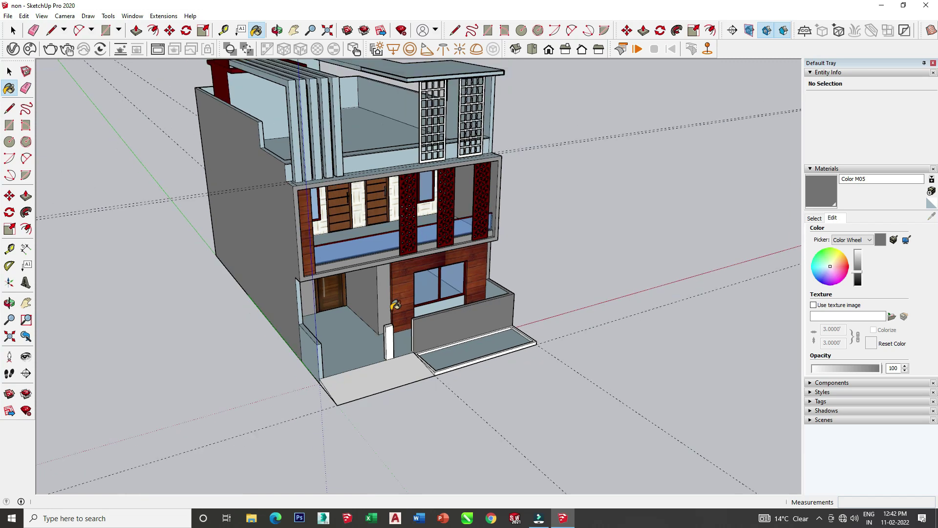
scroll(395, 303, down, 1)
scroll(359, 174, up, 2)
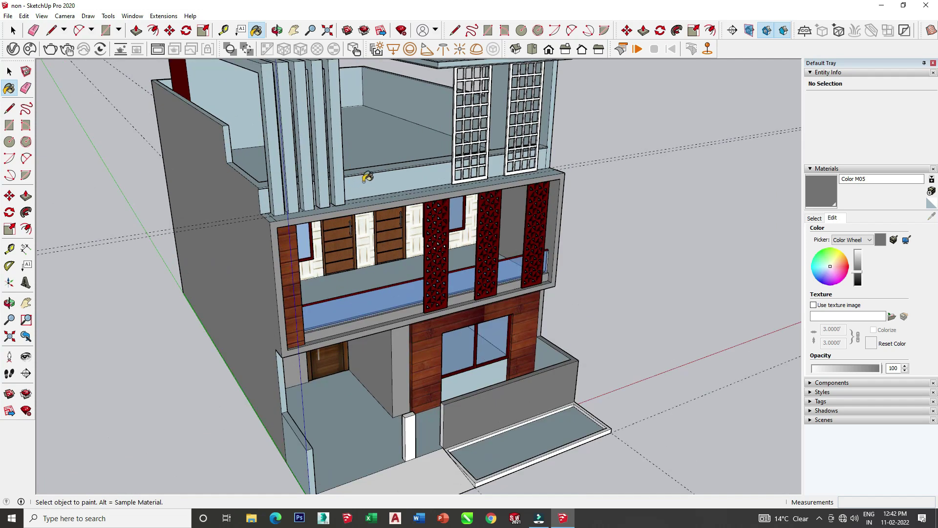
click(364, 180)
Step: Apply the decorative wall tiles image as Color M05's texture
click(814, 218)
click(832, 218)
click(892, 316)
double_click(359, 183)
key(o)
drag(386, 206, 408, 213)
key(b)
scroll(408, 213, up, 3)
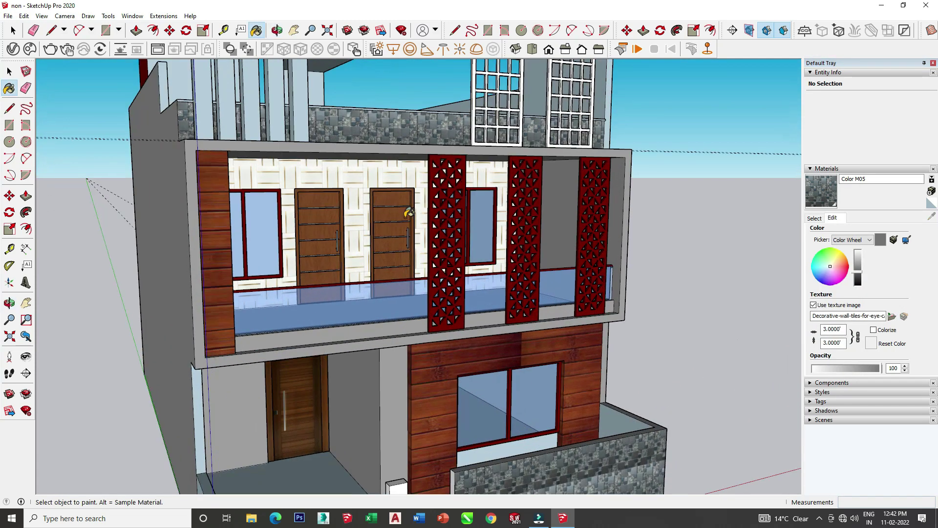
Step: Set the stone tile texture size to 2 feet
middle_drag(353, 110, 509, 153)
scroll(442, 125, up, 3)
middle_drag(442, 126, 329, 120)
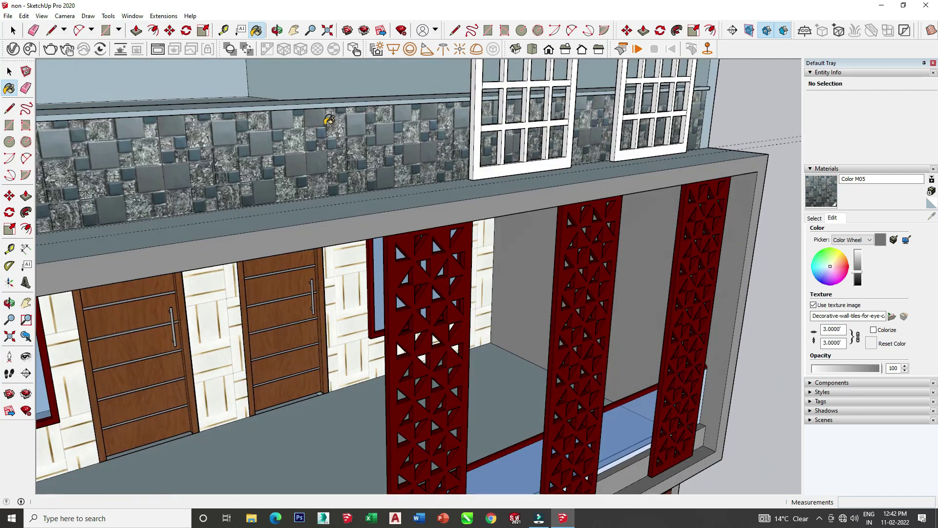
double_click(844, 332)
text(2)
key(Return)
Step: Paint a front wall face with the stone tile texture
scroll(576, 328, down, 3)
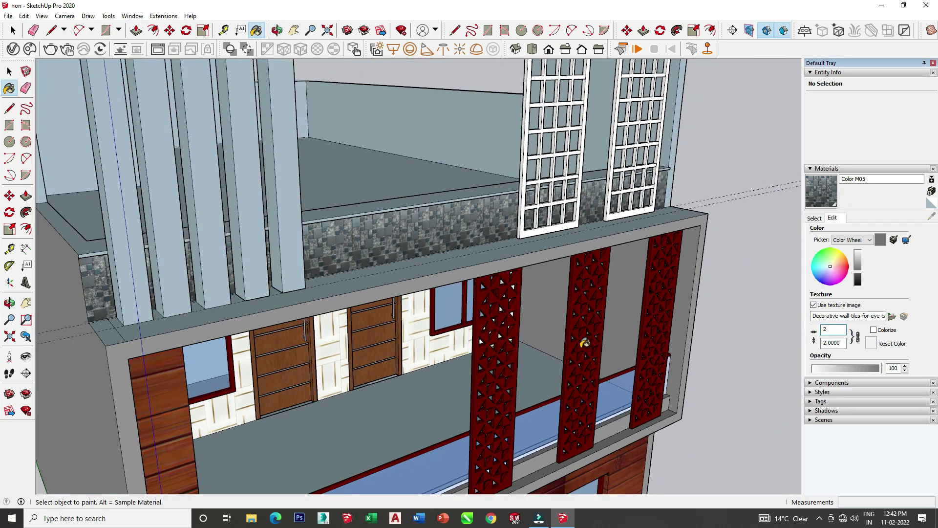
scroll(570, 341, down, 3)
middle_drag(543, 310, 429, 205)
scroll(429, 206, up, 3)
middle_drag(549, 168, 577, 225)
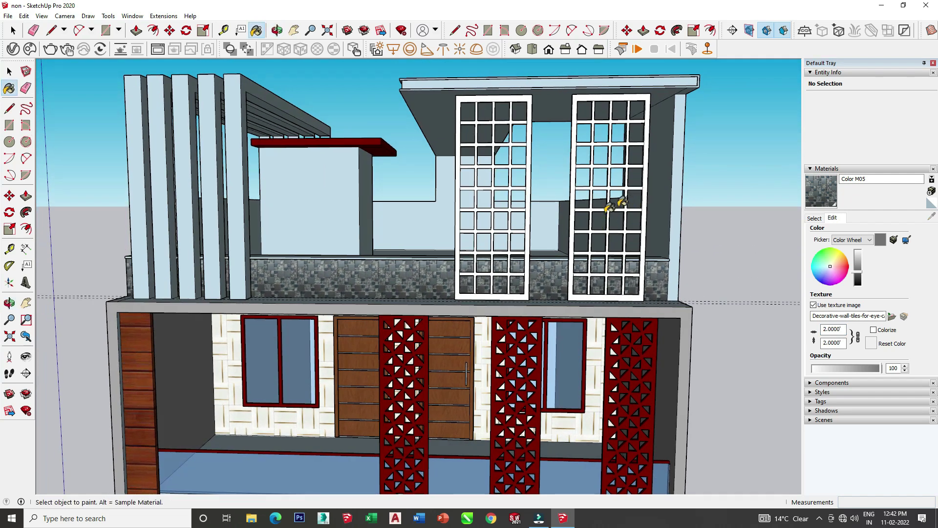
click(357, 223)
Step: Tile the side wall of the rooftop block with the stone texture
mouse_move(363, 213)
middle_down()
mouse_move(678, 238)
mouse_move(236, 145)
middle_up()
scroll(84, 182, up, 3)
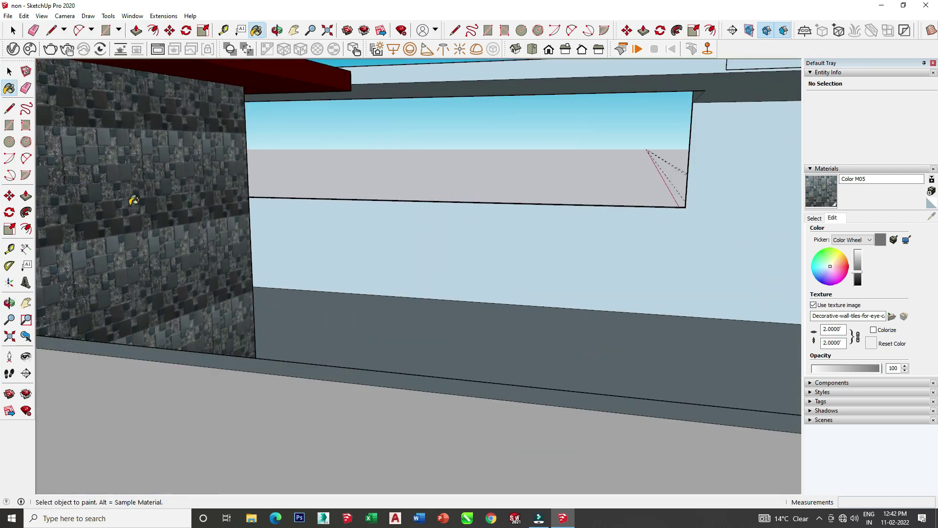
scroll(163, 217, up, 2)
scroll(163, 217, up, 2)
mouse_move(157, 279)
middle_down()
mouse_move(282, 246)
mouse_move(92, 283)
mouse_move(201, 203)
middle_up()
scroll(201, 203, down, 3)
scroll(262, 211, down, 1)
scroll(261, 212, down, 3)
mouse_move(262, 211)
middle_down()
mouse_move(137, 268)
mouse_move(74, 240)
mouse_move(790, 220)
middle_up()
click(760, 219)
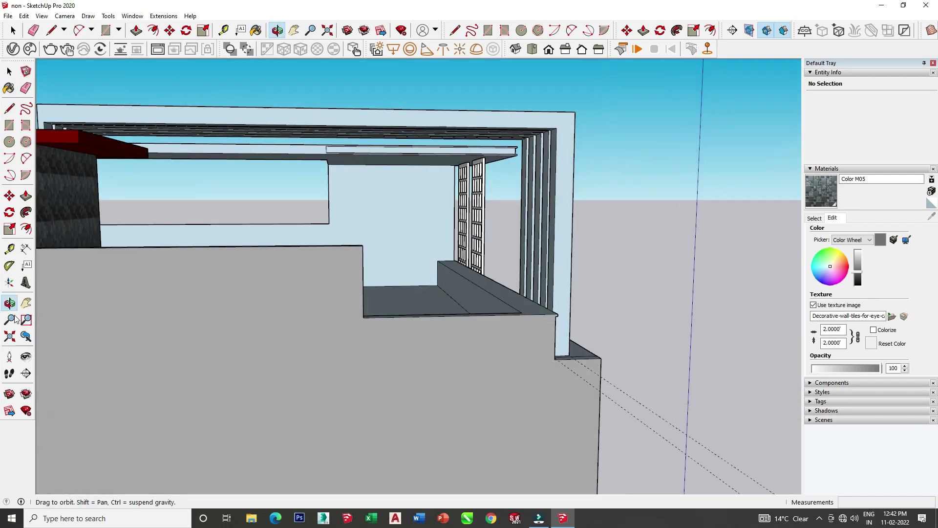
Step: Zoom out to review the whole tiled house
mouse_move(388, 290)
middle_down()
mouse_move(282, 329)
mouse_move(372, 308)
middle_up()
scroll(283, 329, down, 5)
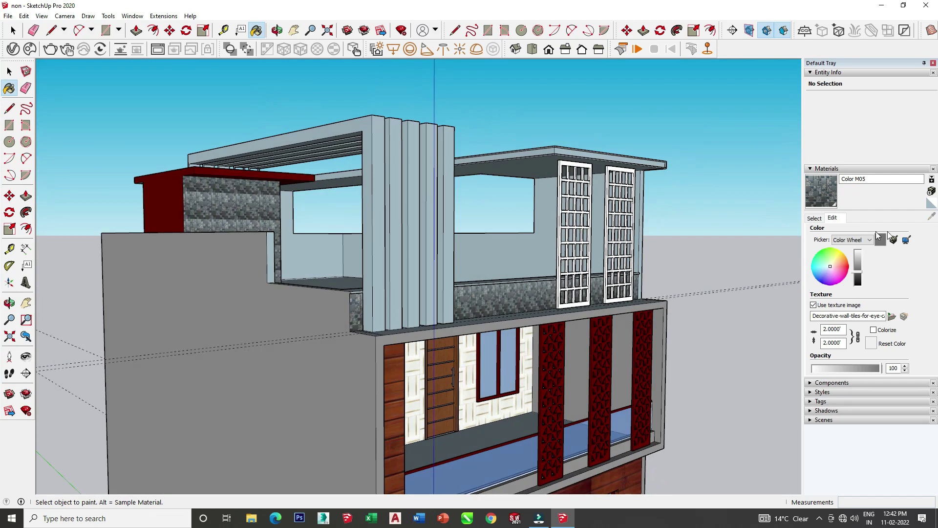
click(814, 217)
scroll(877, 291, up, 5)
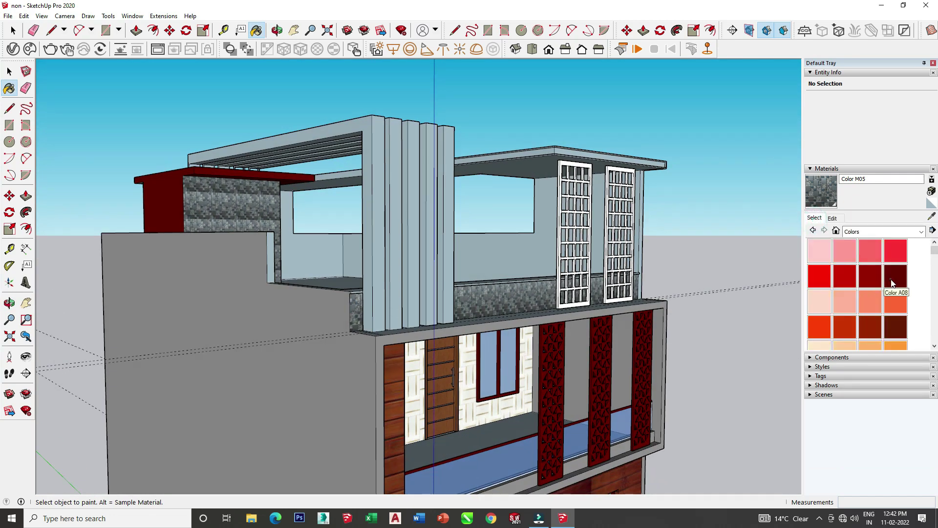
Step: Paint the thin ledge cap with dark red Color A08
click(892, 282)
scroll(373, 287, up, 5)
scroll(136, 289, up, 3)
mouse_move(136, 289)
middle_down()
mouse_move(182, 298)
mouse_move(273, 251)
mouse_move(296, 213)
mouse_move(324, 308)
mouse_move(429, 283)
mouse_move(206, 240)
middle_up()
scroll(193, 241, down, 2)
scroll(241, 245, up, 3)
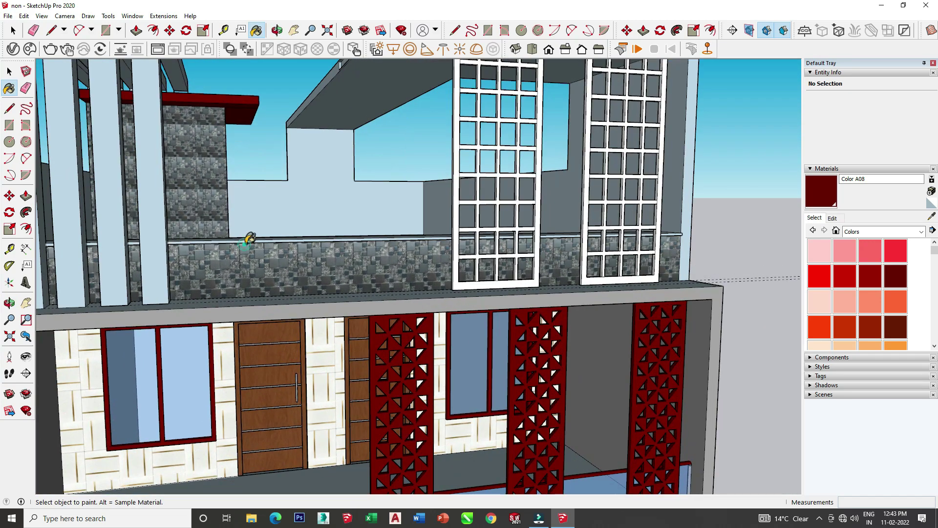
click(250, 238)
Step: Undo the red on the tiled face and repaint just the ledge cap
scroll(250, 237, up, 2)
key(ctrl+z)
scroll(250, 237, up, 2)
click(251, 236)
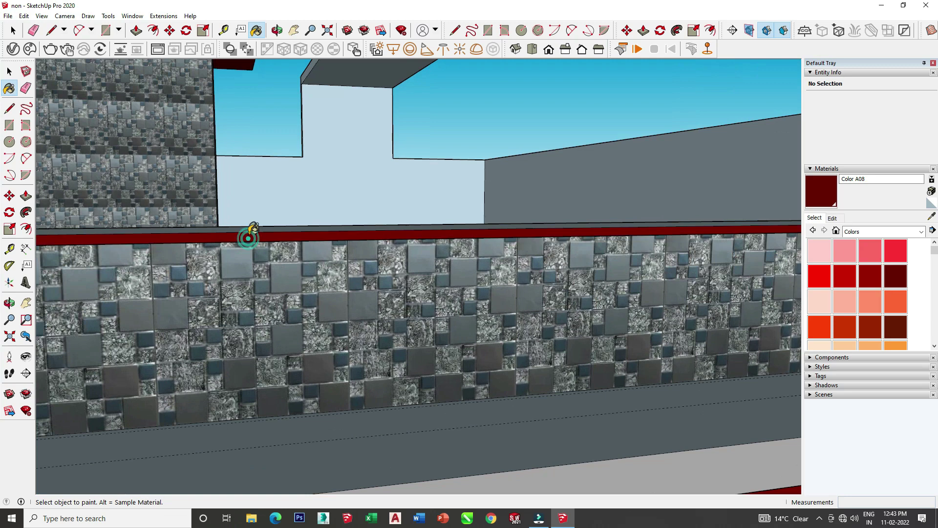
scroll(248, 238, down, 3)
Step: Paint the roof slab edge dark red Color A08
mouse_move(248, 237)
middle_down()
mouse_move(251, 151)
mouse_move(199, 363)
middle_up()
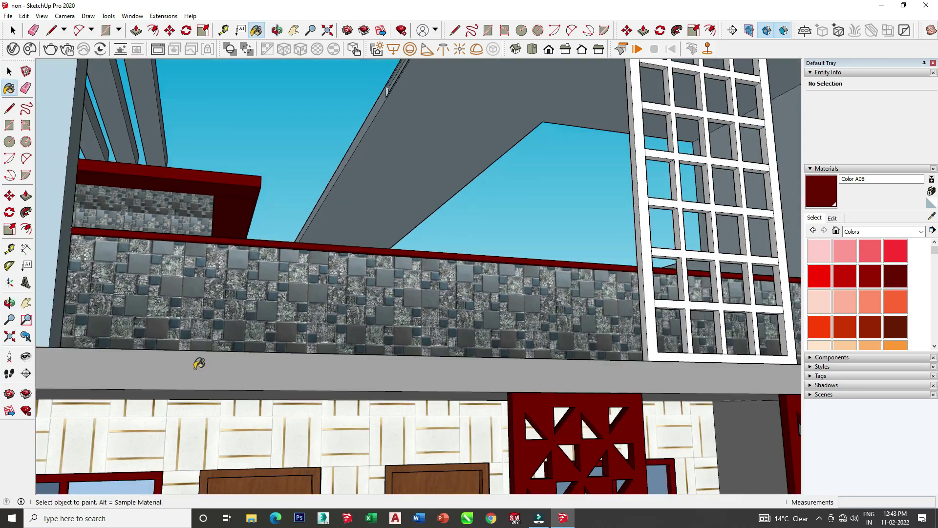
scroll(199, 363, down, 5)
middle_drag(356, 254, 362, 210)
scroll(362, 206, up, 3)
scroll(362, 206, up, 2)
scroll(362, 205, up, 2)
scroll(360, 200, up, 2)
scroll(303, 232, up, 1)
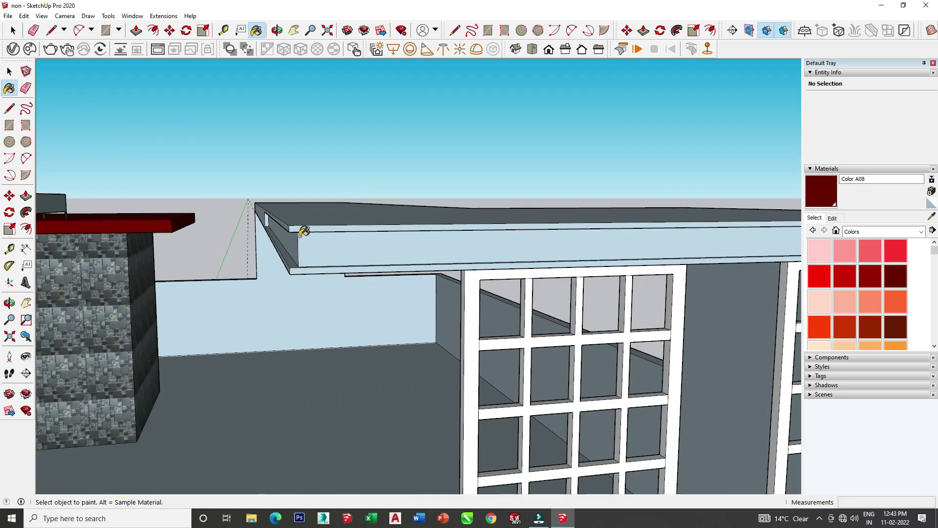
click(306, 223)
Step: Push the slab's red front fascia face back into the slab with Push/Pull
mouse_move(273, 234)
middle_down()
mouse_move(328, 225)
mouse_move(329, 209)
mouse_move(272, 252)
mouse_move(356, 210)
middle_up()
scroll(273, 250, down, 2)
scroll(299, 279, up, 4)
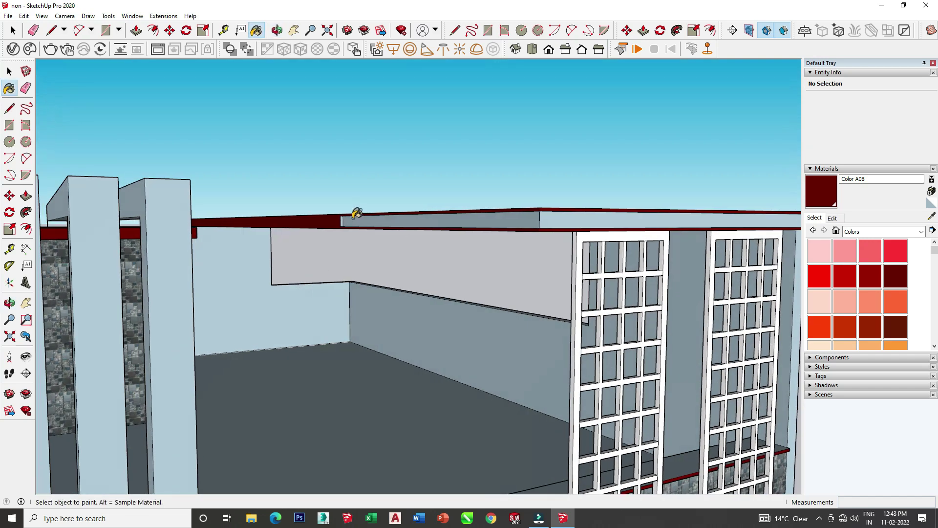
scroll(356, 210, up, 1)
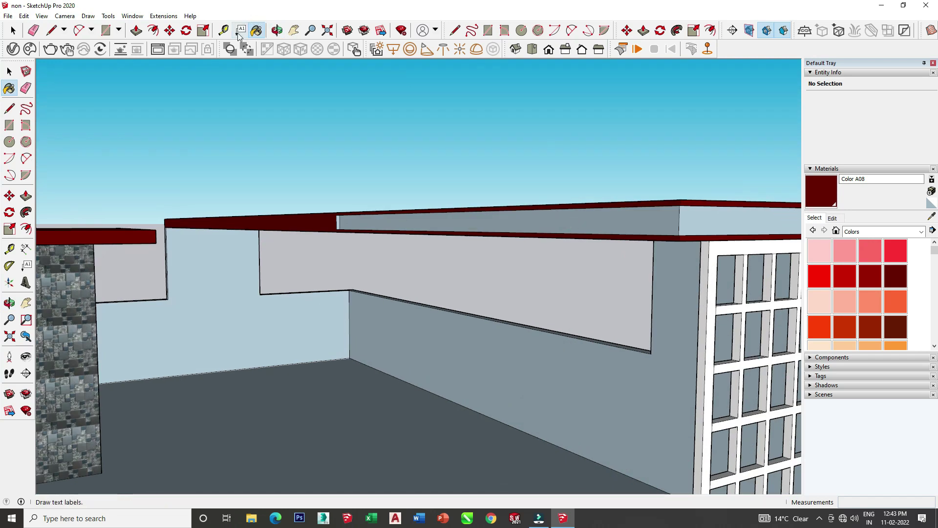
click(136, 30)
middle_drag(381, 206, 394, 256)
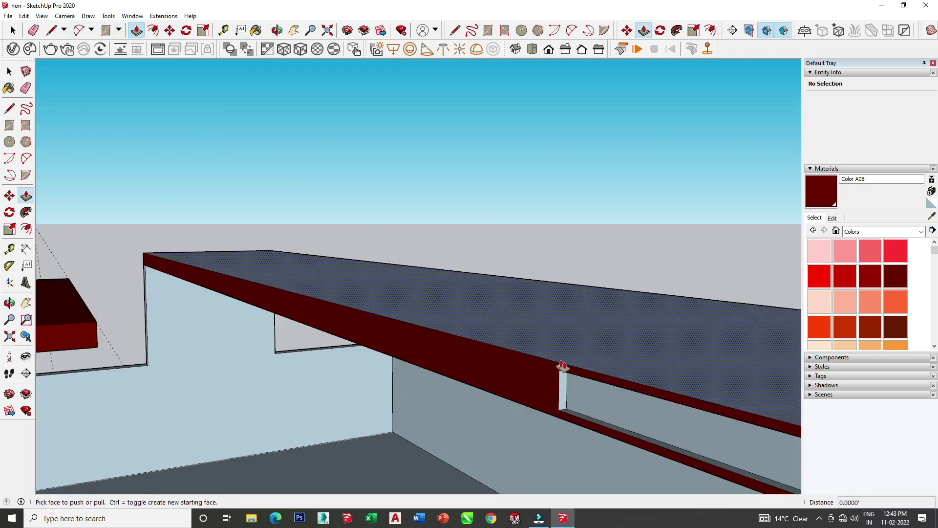
drag(563, 365, 159, 271)
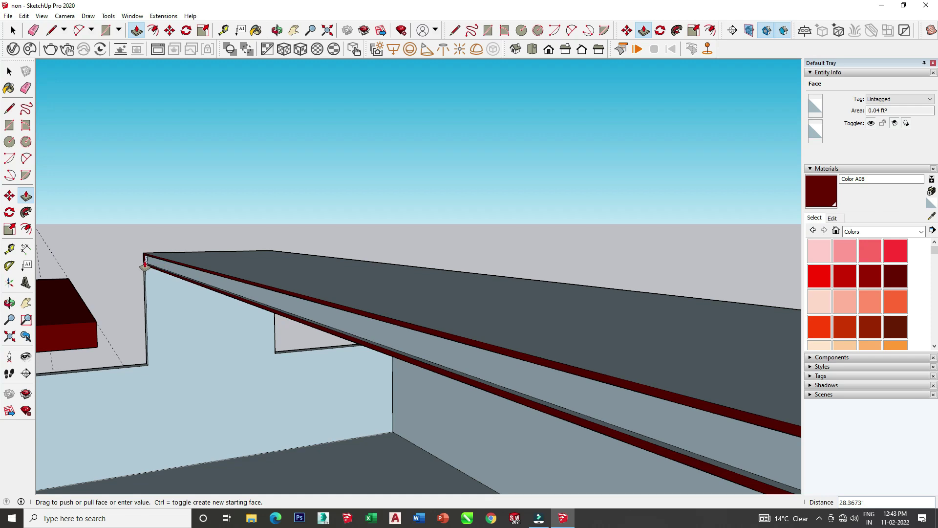
click(145, 264)
mouse_move(121, 293)
middle_down()
mouse_move(169, 218)
mouse_move(299, 298)
mouse_move(268, 247)
middle_up()
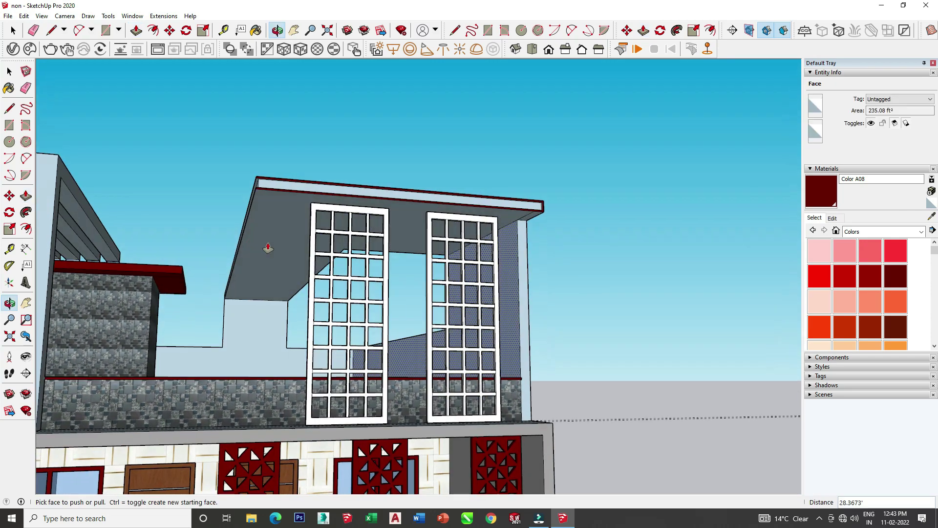
click(931, 215)
mouse_move(782, 254)
middle_down()
mouse_move(645, 267)
mouse_move(423, 351)
middle_up()
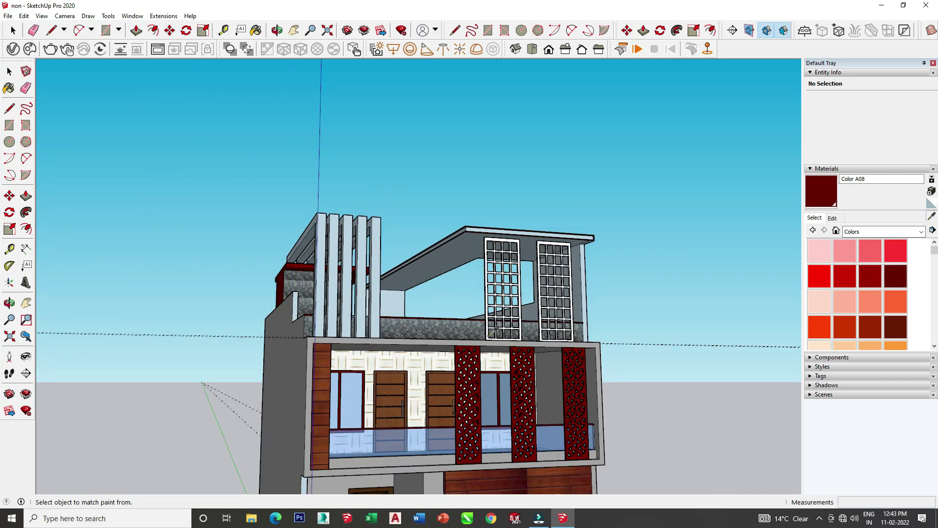
Step: Sample the facade's wood material and paint the roof top with it
click(532, 477)
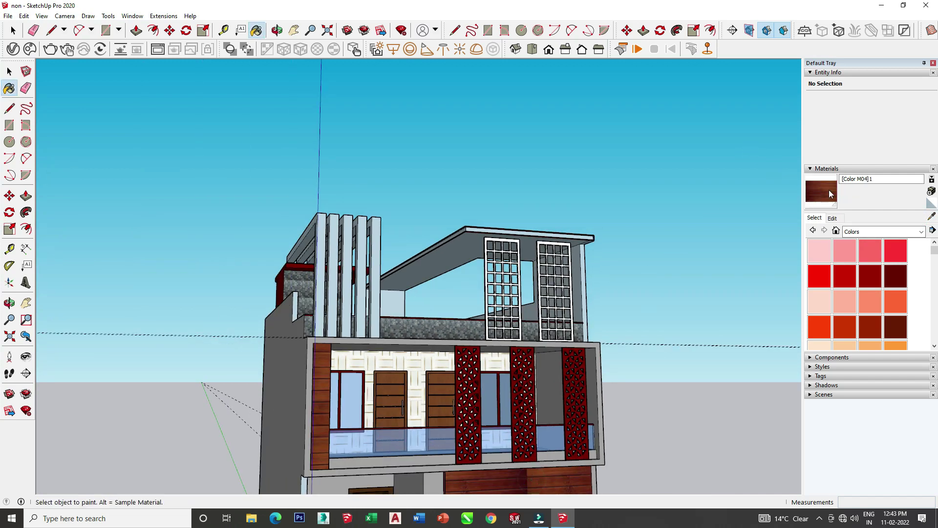
scroll(486, 215, up, 2)
scroll(446, 262, up, 2)
middle_drag(446, 262, 479, 263)
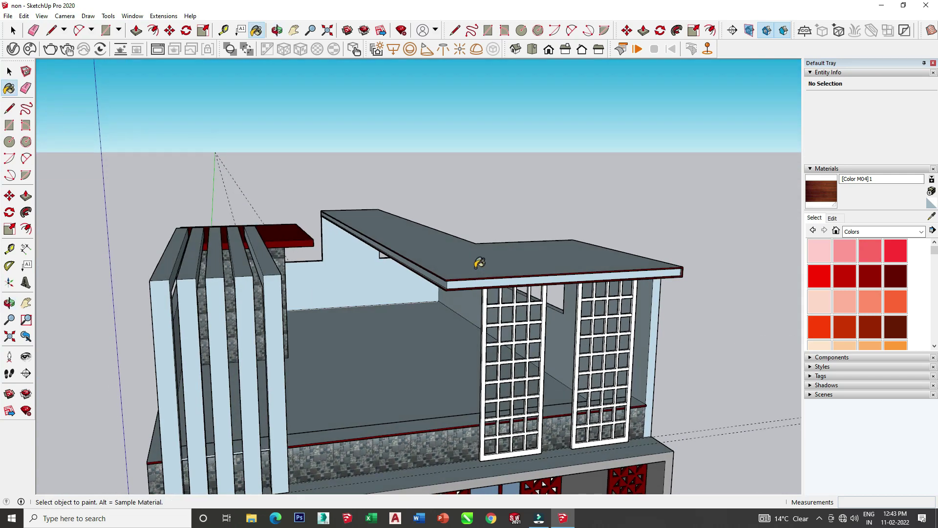
click(479, 262)
Step: Paint the face under the roof and the front fascia pale yellow Color E01
scroll(477, 284, up, 3)
scroll(476, 284, up, 2)
scroll(478, 286, down, 4)
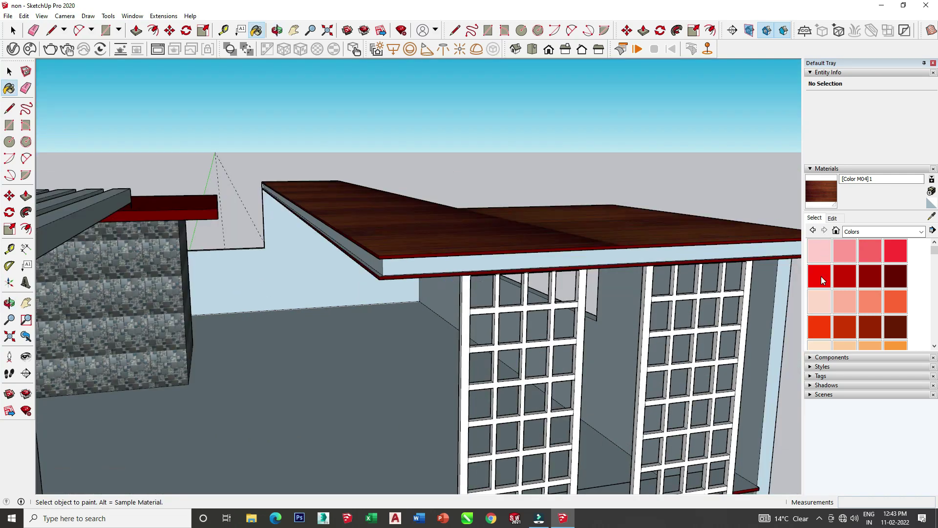
scroll(821, 312, down, 3)
click(821, 285)
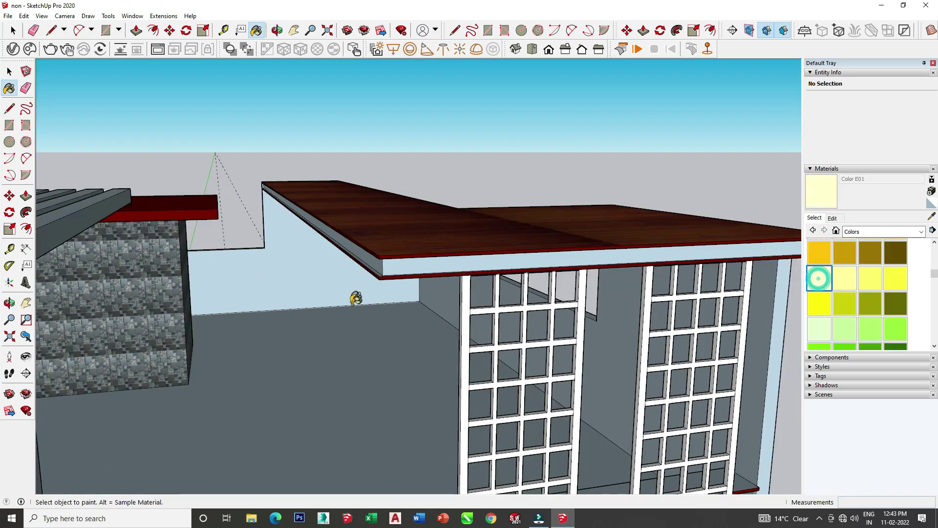
scroll(398, 237, up, 3)
scroll(390, 237, down, 2)
click(409, 214)
click(446, 209)
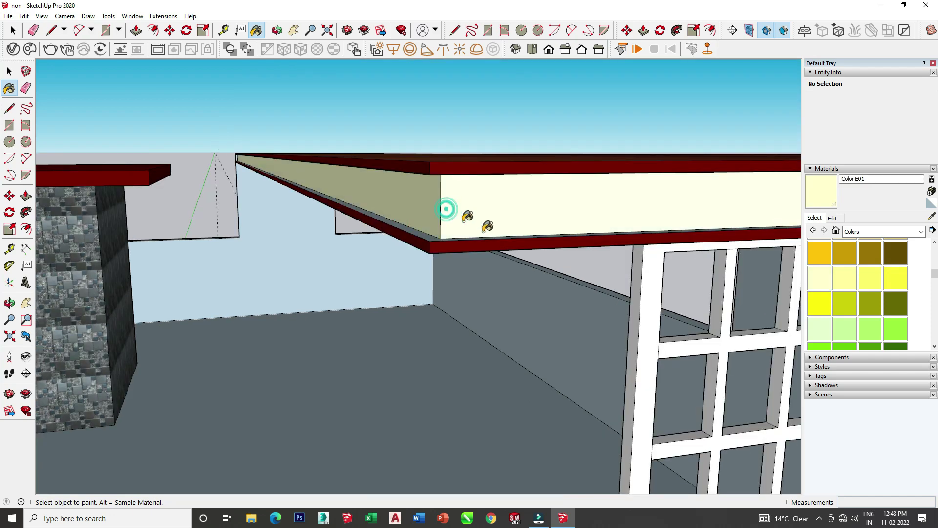
Step: Repaint the front fascia white Color M00
scroll(818, 288, down, 3)
scroll(821, 293, down, 3)
scroll(824, 298, down, 2)
scroll(825, 293, up, 1)
click(819, 334)
click(456, 219)
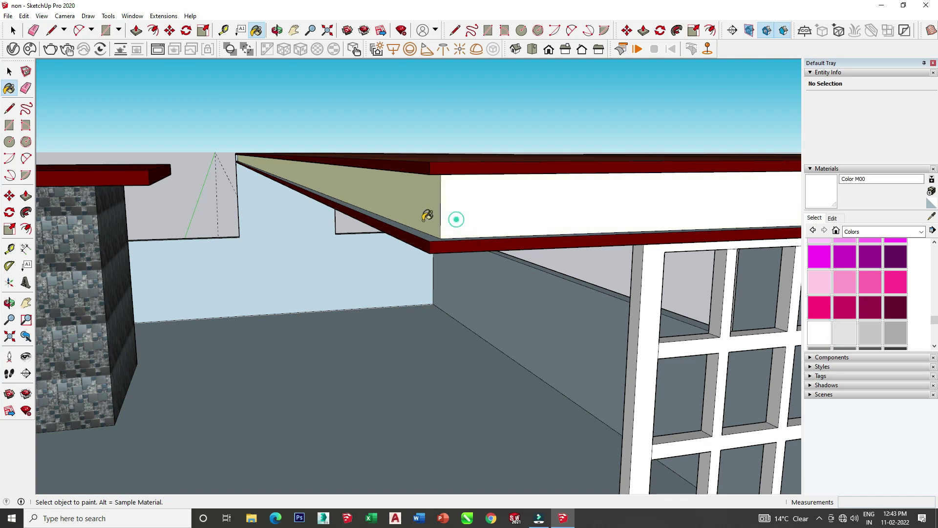
Step: Orbit under the roof overhang and around the front to inspect the white fascia
mouse_move(455, 214)
middle_down()
mouse_move(444, 232)
mouse_move(448, 144)
mouse_move(421, 203)
mouse_move(432, 200)
mouse_move(402, 212)
mouse_move(446, 264)
mouse_move(453, 241)
middle_up()
scroll(400, 252, down, 5)
mouse_move(400, 252)
middle_down()
mouse_move(404, 161)
mouse_move(486, 161)
mouse_move(453, 299)
middle_up()
scroll(421, 388, up, 3)
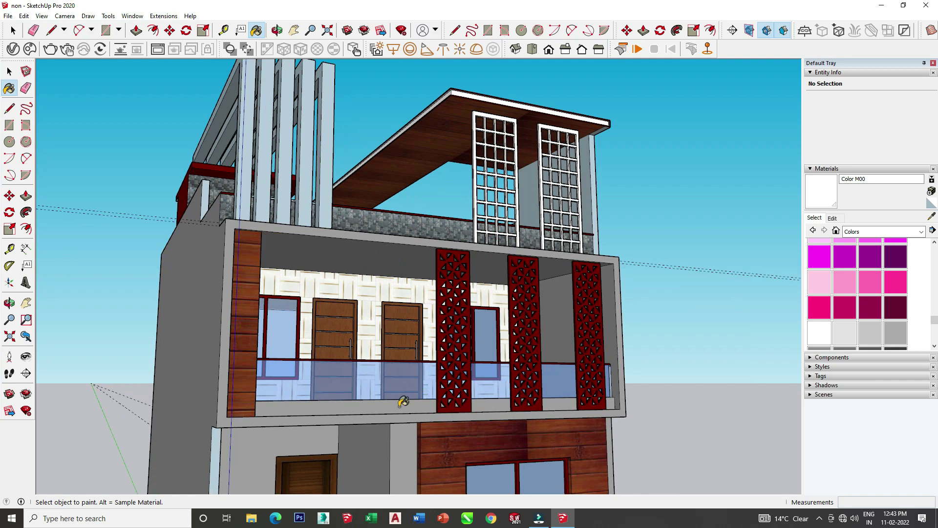
scroll(403, 402, down, 3)
scroll(371, 373, down, 3)
middle_drag(367, 388, 365, 471)
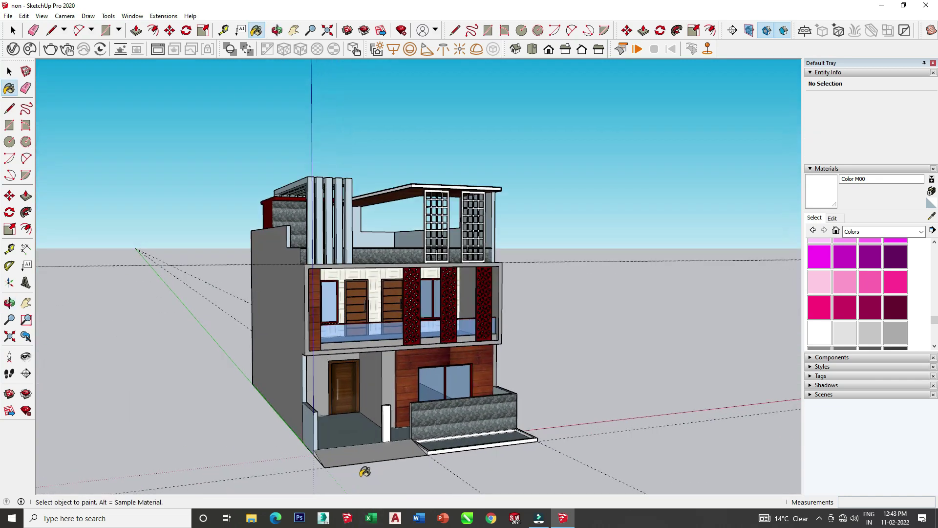
scroll(365, 471, up, 2)
scroll(366, 471, up, 2)
scroll(366, 471, up, 2)
scroll(435, 350, up, 2)
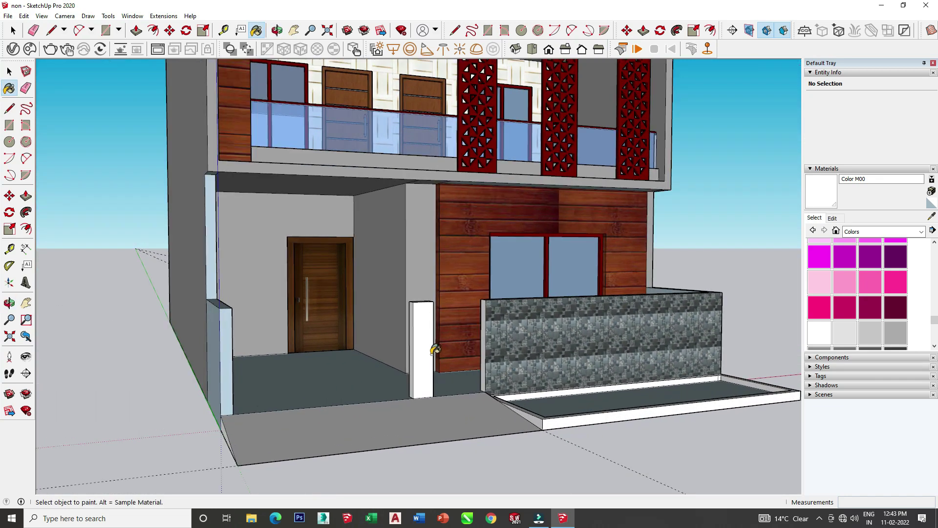
scroll(435, 350, up, 1)
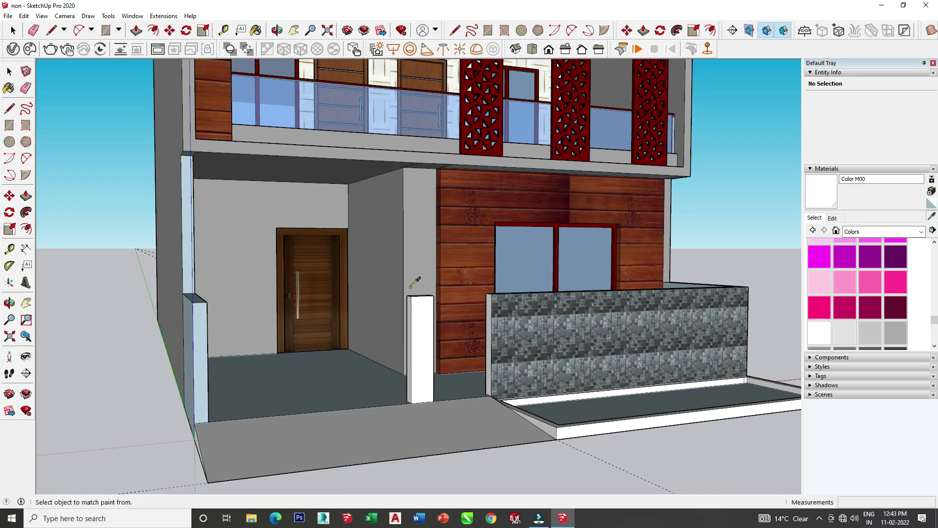
Step: Sample the grey wall material and paint the stone front wall, pillars, columns and wall end face with it
click(406, 270)
click(597, 356)
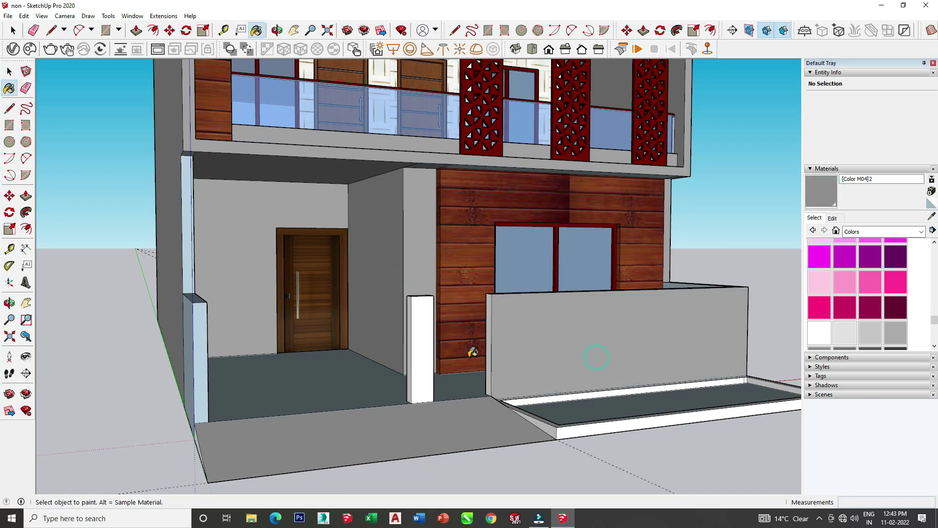
click(434, 345)
click(206, 339)
middle_drag(206, 338, 241, 341)
click(230, 346)
click(216, 295)
middle_drag(219, 292, 618, 331)
click(538, 327)
click(561, 313)
Step: Paint the planter tray floor, surfaces, white back strip and white end face grey
scroll(477, 295, down, 3)
scroll(580, 344, down, 3)
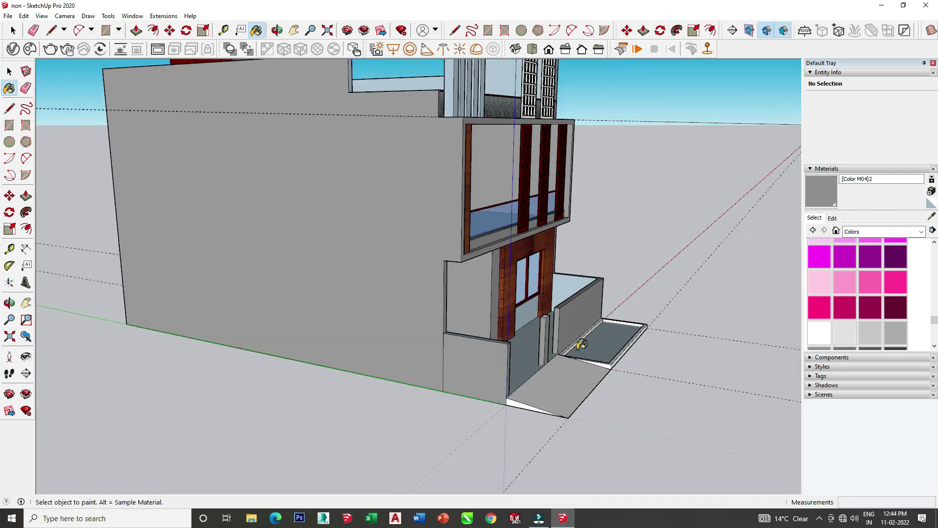
scroll(580, 344, up, 3)
scroll(570, 356, up, 2)
click(554, 374)
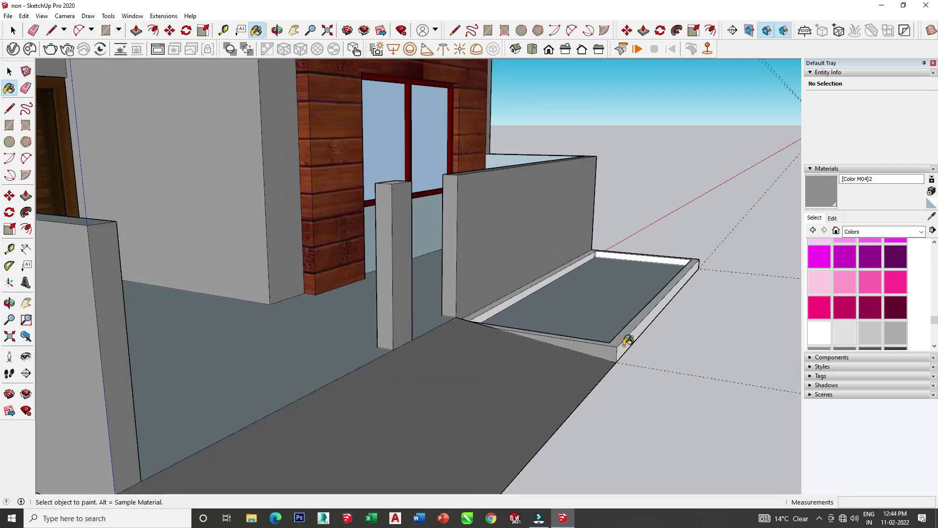
mouse_move(634, 339)
middle_down()
mouse_move(324, 397)
mouse_move(380, 342)
middle_up()
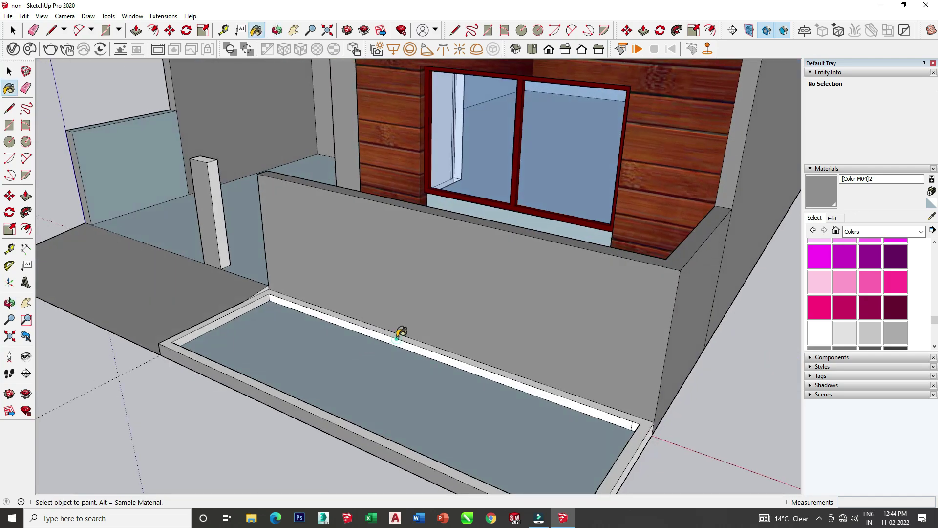
click(397, 337)
click(393, 339)
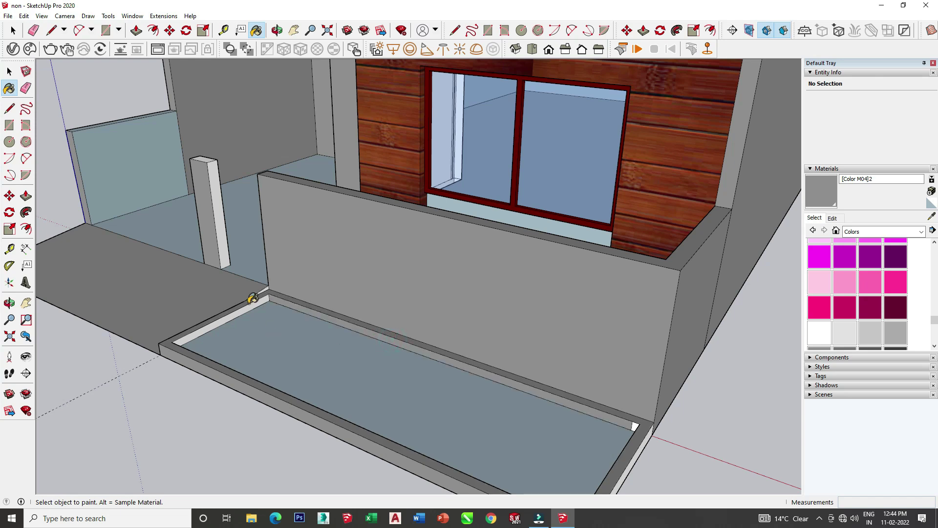
middle_drag(567, 378, 592, 370)
click(611, 402)
Step: Paint the sloped strip along the tray edge and the white post grey
mouse_move(662, 398)
middle_down()
mouse_move(628, 339)
mouse_move(182, 435)
mouse_move(106, 330)
middle_up()
scroll(698, 336, up, 2)
click(95, 307)
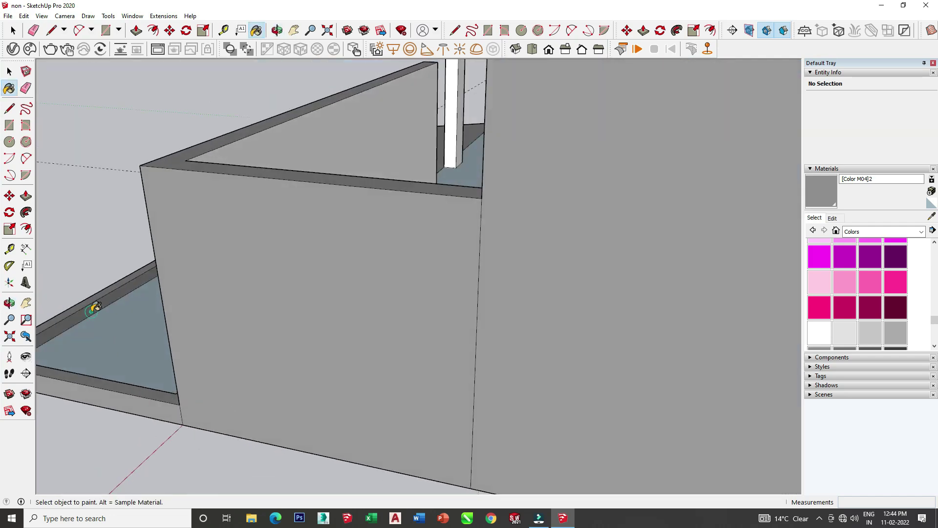
click(455, 132)
mouse_move(454, 132)
middle_down()
mouse_move(324, 191)
mouse_move(509, 189)
middle_up()
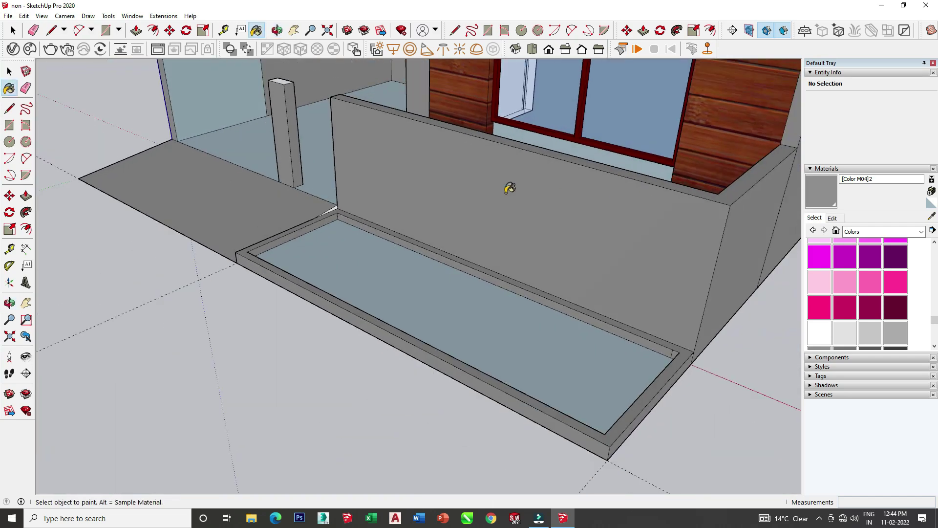
scroll(342, 206, up, 3)
scroll(317, 207, up, 1)
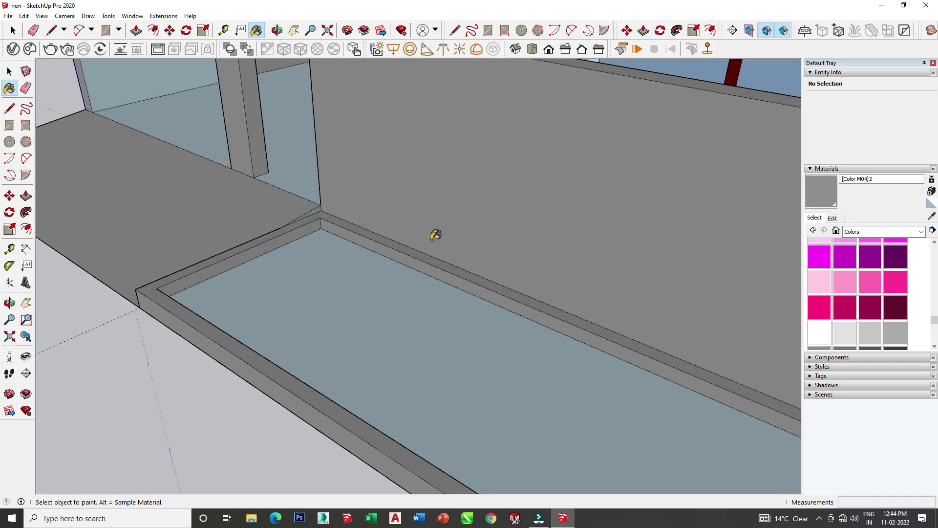
scroll(435, 235, down, 1)
Step: Pick Stone > Granite Dark Gray and paint the entrance ramp's top and sloped side
click(876, 231)
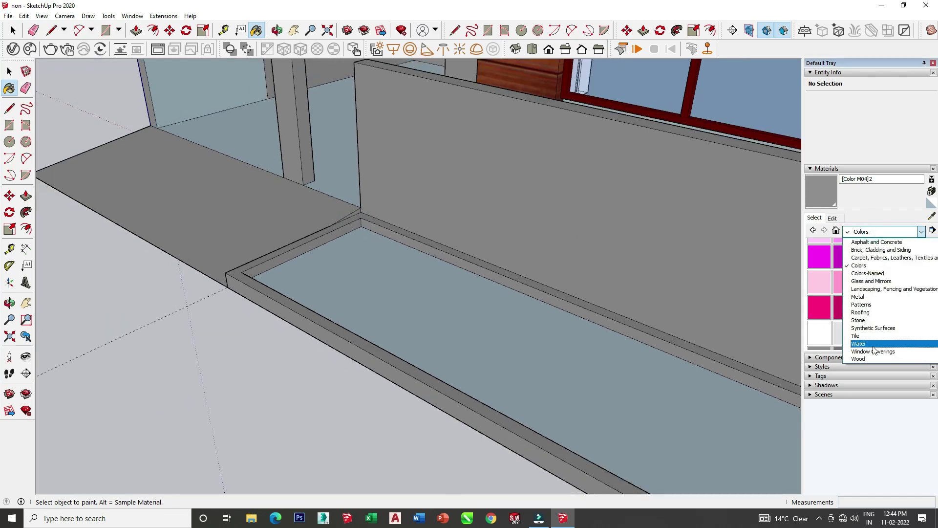
click(866, 320)
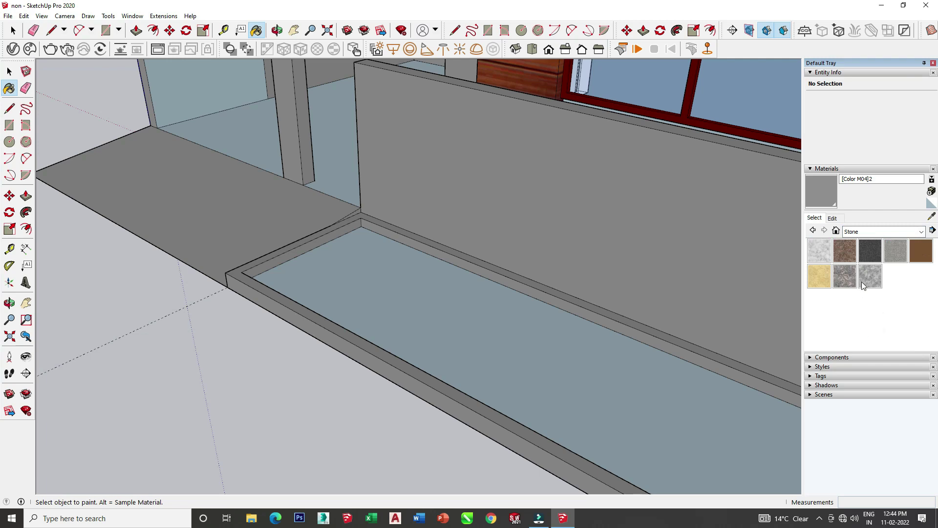
click(859, 256)
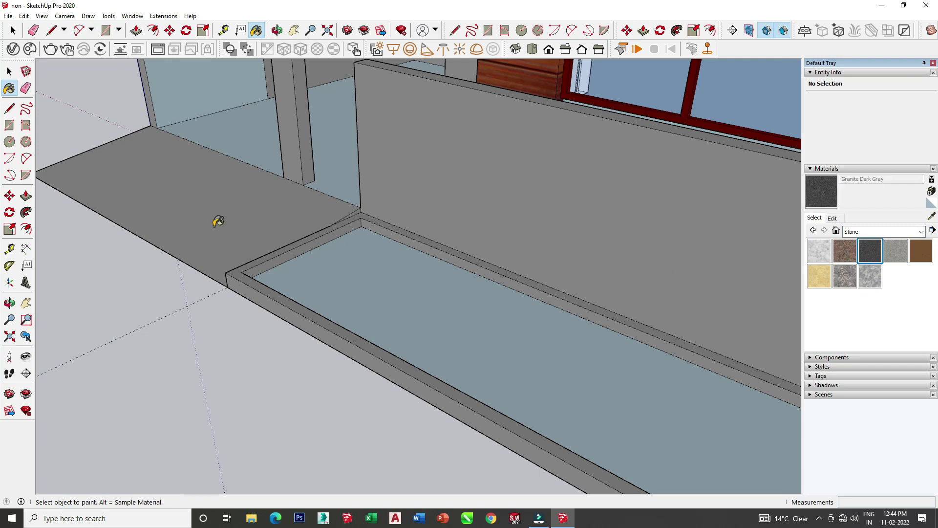
click(218, 221)
middle_drag(293, 230, 297, 321)
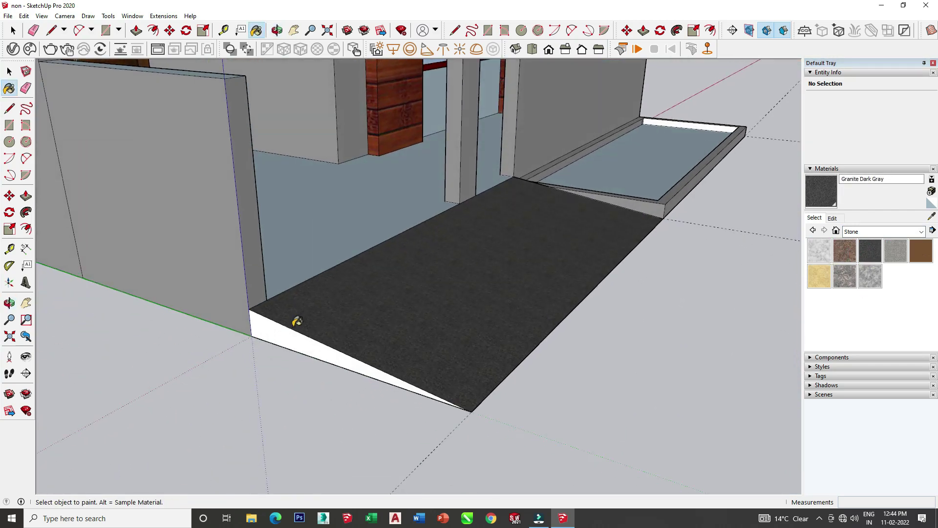
click(292, 332)
Step: Paint the porch's narrow left wall strip Granite Dark Gray, undoing a wrong panel, then switch the library to Colors
mouse_move(376, 312)
middle_down()
mouse_move(199, 314)
mouse_move(597, 224)
middle_up()
scroll(396, 333, down, 3)
middle_drag(396, 334, 352, 211)
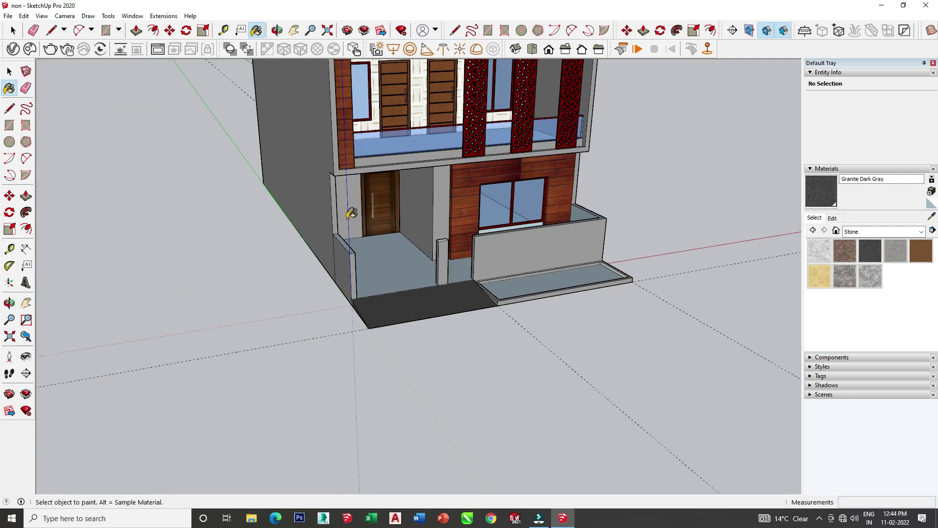
scroll(324, 264, up, 5)
scroll(345, 257, down, 2)
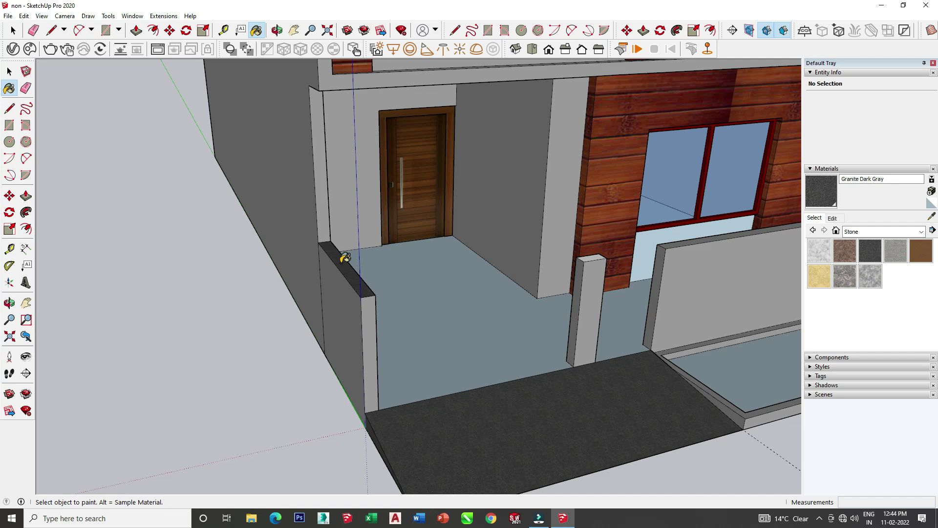
mouse_move(341, 255)
middle_down()
mouse_move(258, 281)
mouse_move(2, 246)
middle_up()
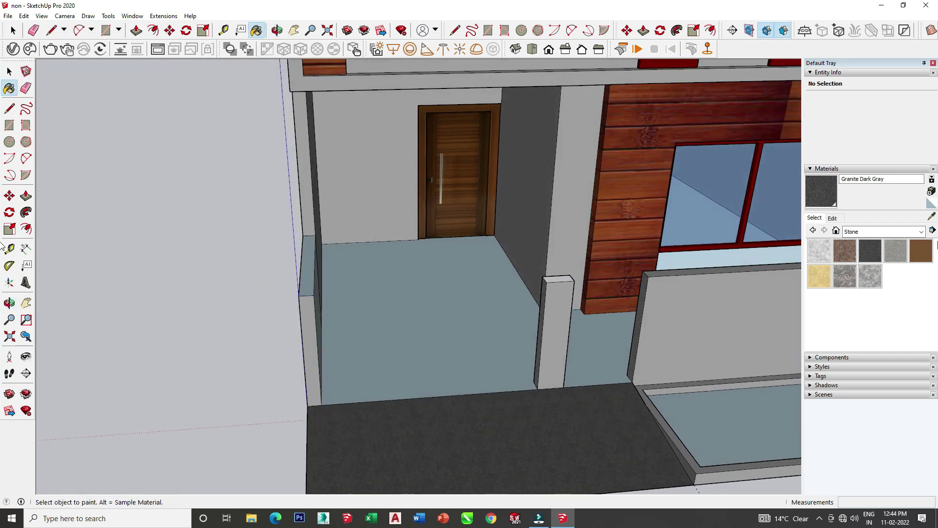
click(780, 276)
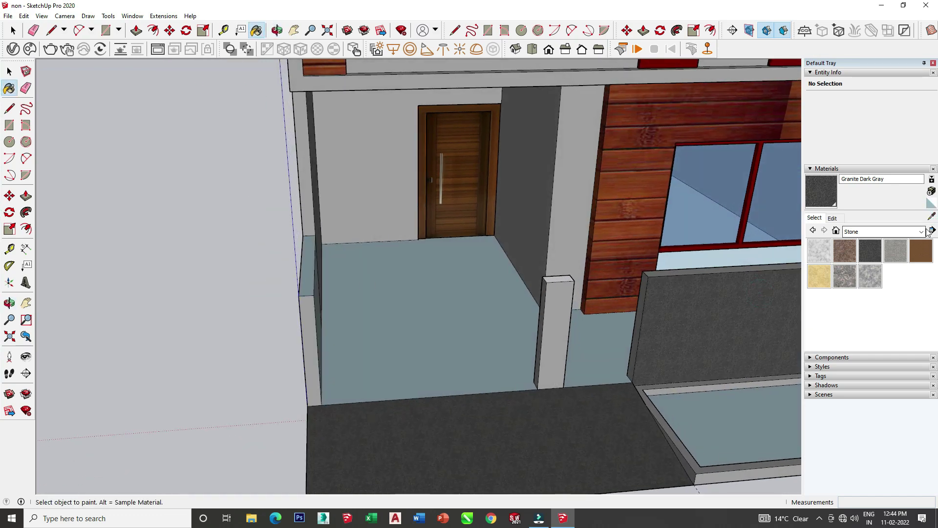
key(ctrl+z)
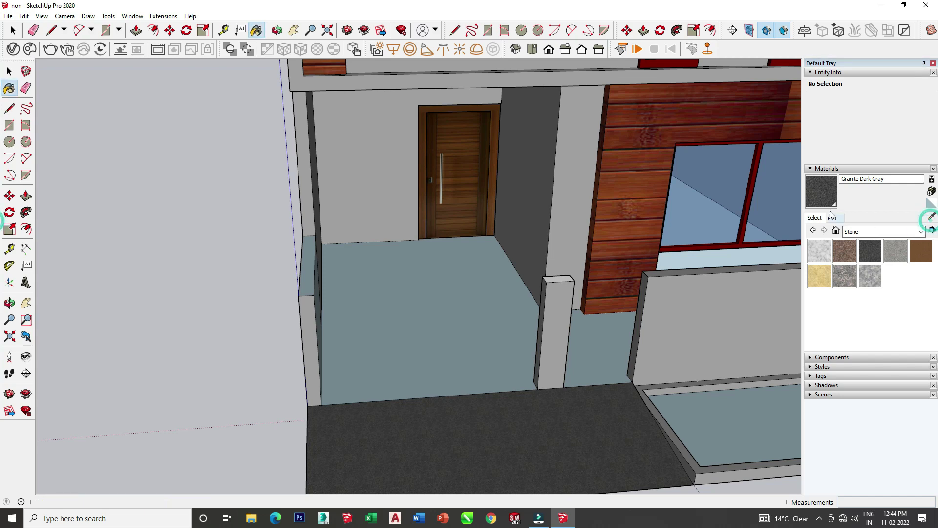
middle_drag(335, 268, 308, 258)
click(305, 260)
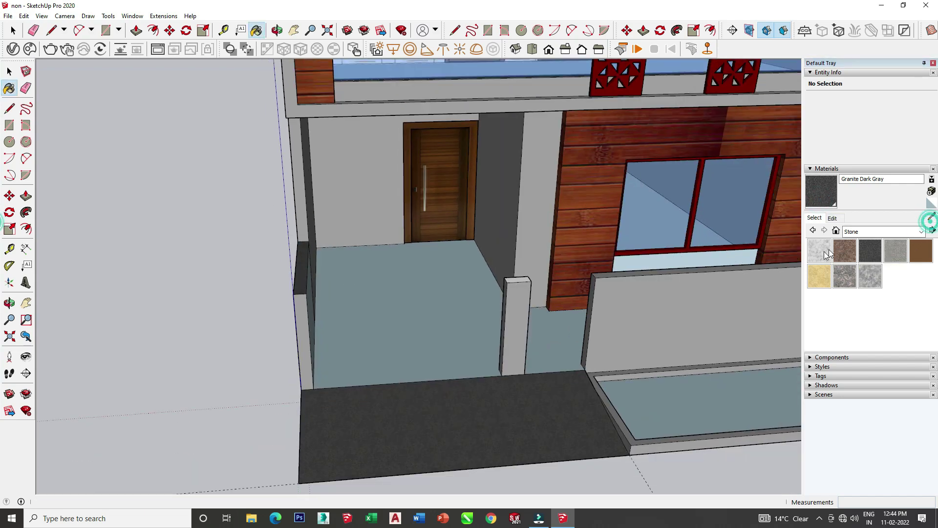
click(882, 231)
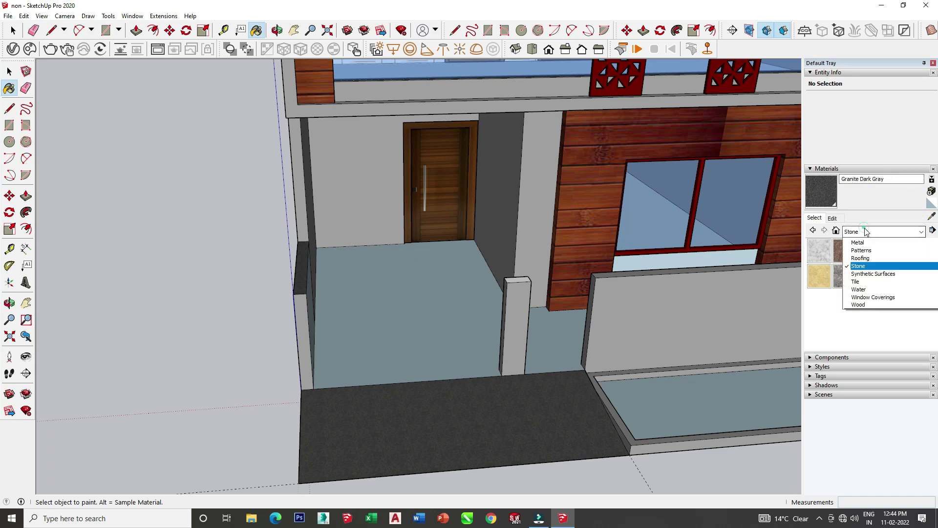
click(862, 261)
Step: Sample the plain grey wall material and paint the rooftop fins from right to left
click(931, 216)
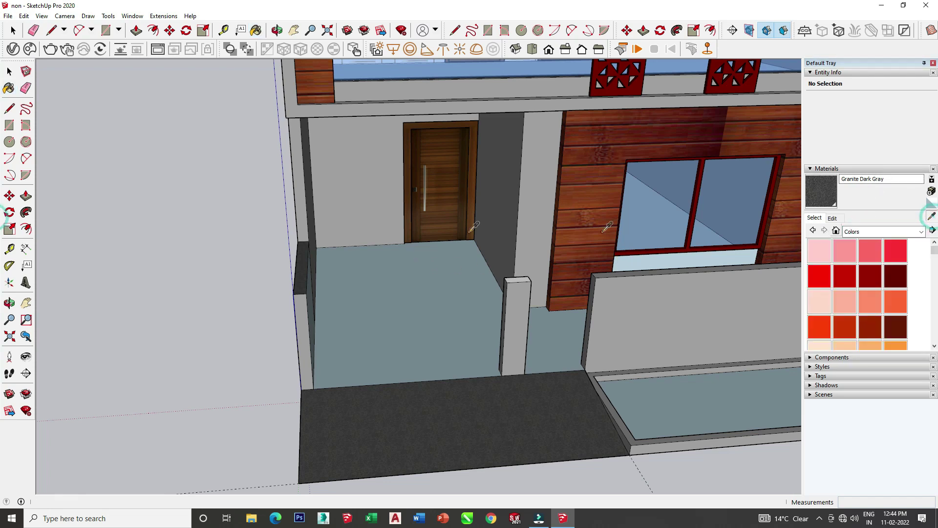
click(357, 226)
scroll(251, 247, up, 1)
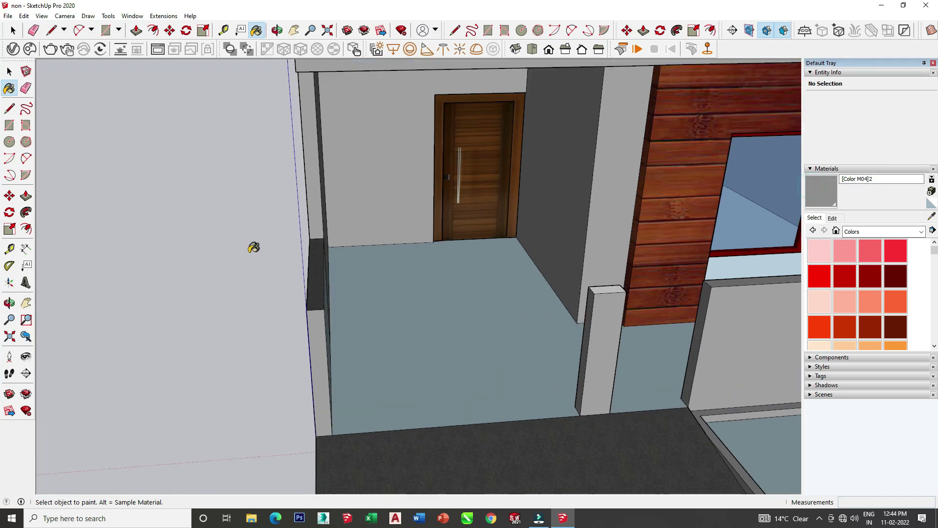
scroll(335, 273, up, 2)
scroll(325, 285, down, 7)
middle_drag(325, 285, 400, 273)
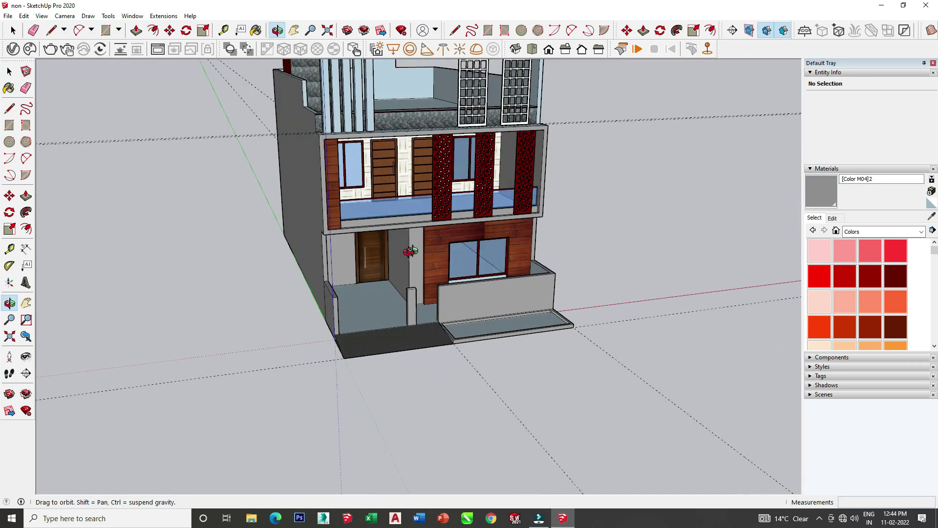
scroll(546, 171, down, 2)
scroll(495, 231, down, 2)
scroll(462, 83, up, 2)
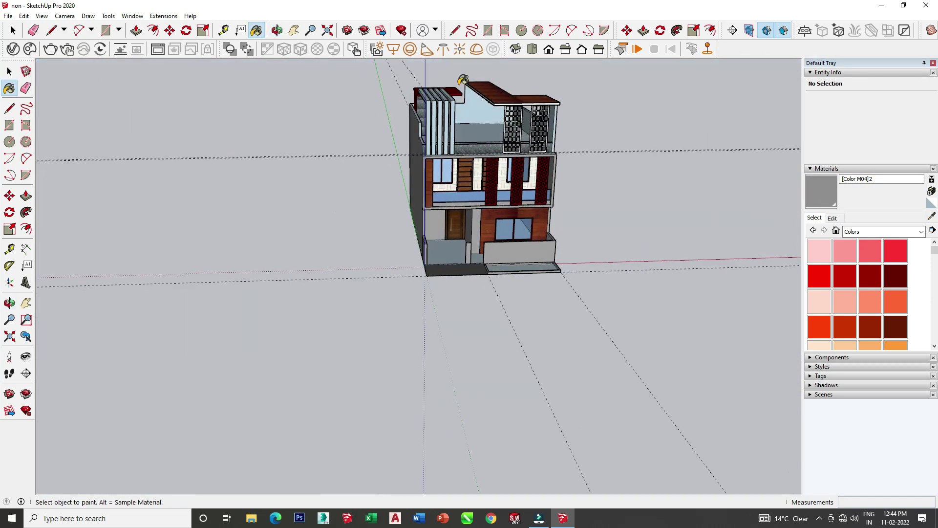
scroll(440, 98, up, 2)
scroll(425, 119, up, 2)
scroll(444, 116, up, 2)
click(458, 122)
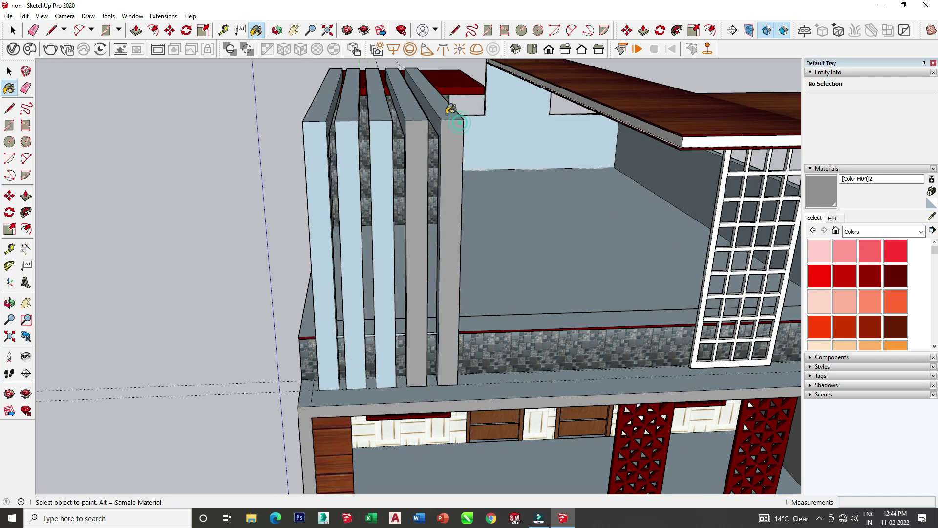
click(380, 119)
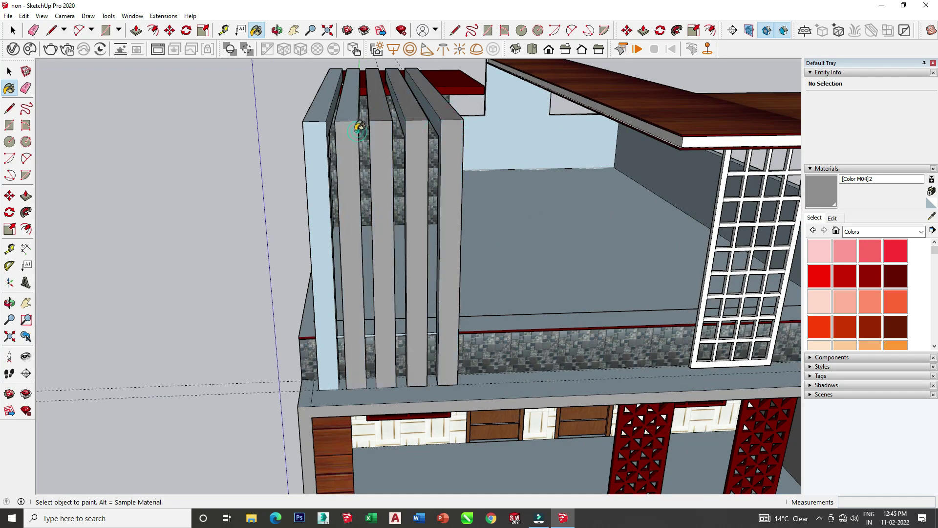
click(316, 128)
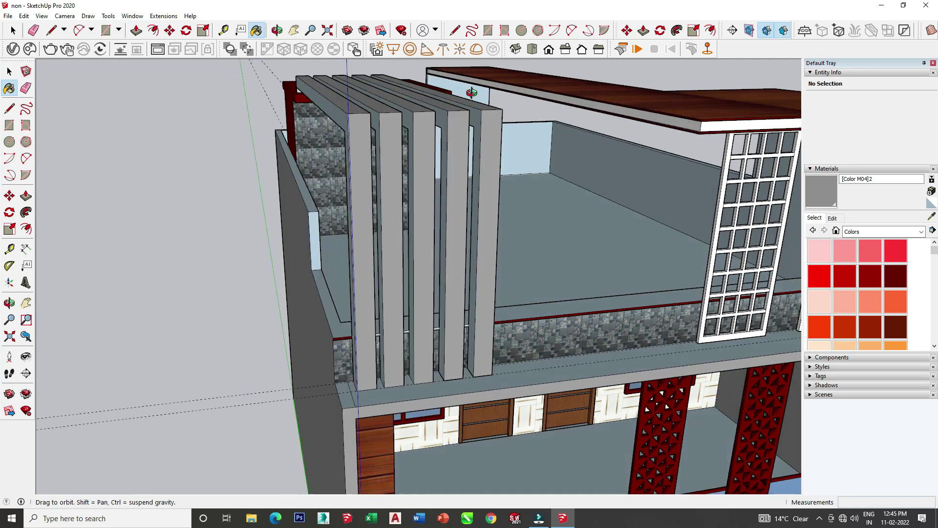
Step: Paint the rooftop's narrow wall edge, floor ledge strip, back walls and left inner wall grey
middle_drag(315, 128, 310, 289)
click(261, 308)
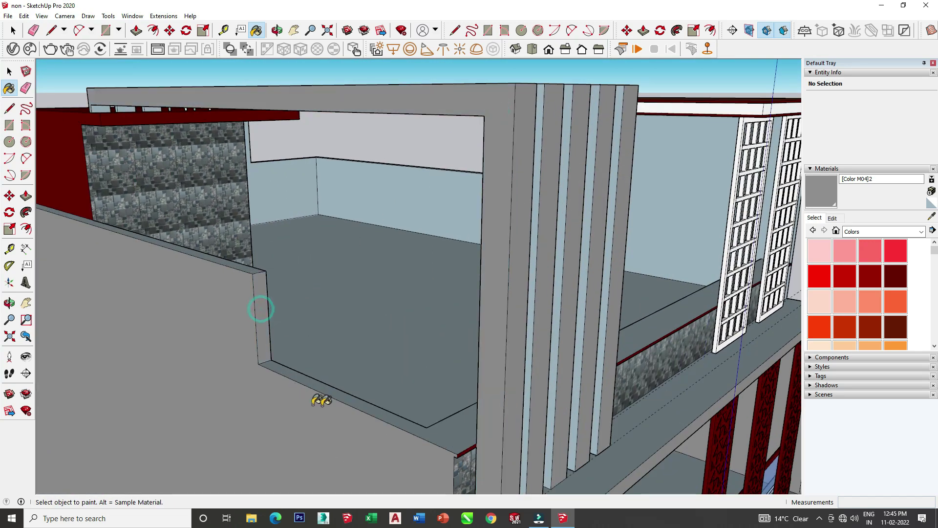
click(346, 393)
click(364, 203)
click(307, 193)
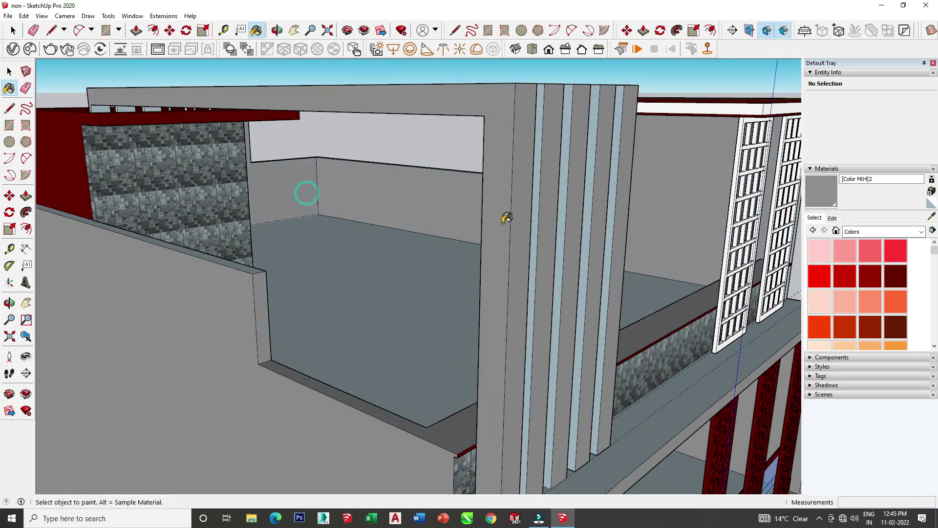
Step: Paint the side faces and front frame of the rooftop fins grey
scroll(646, 198, down, 5)
middle_drag(666, 160, 541, 184)
scroll(540, 184, up, 3)
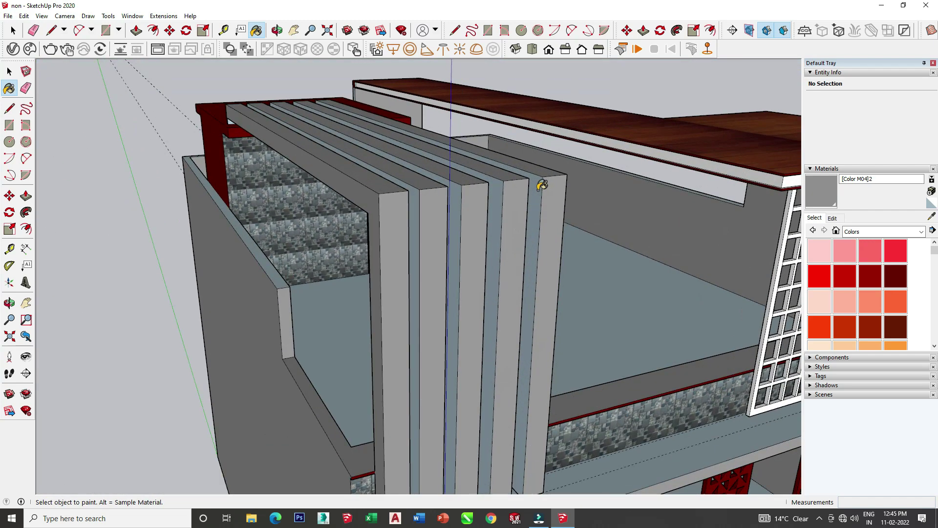
click(501, 195)
click(455, 210)
click(426, 212)
middle_drag(414, 211, 329, 206)
click(296, 174)
click(278, 177)
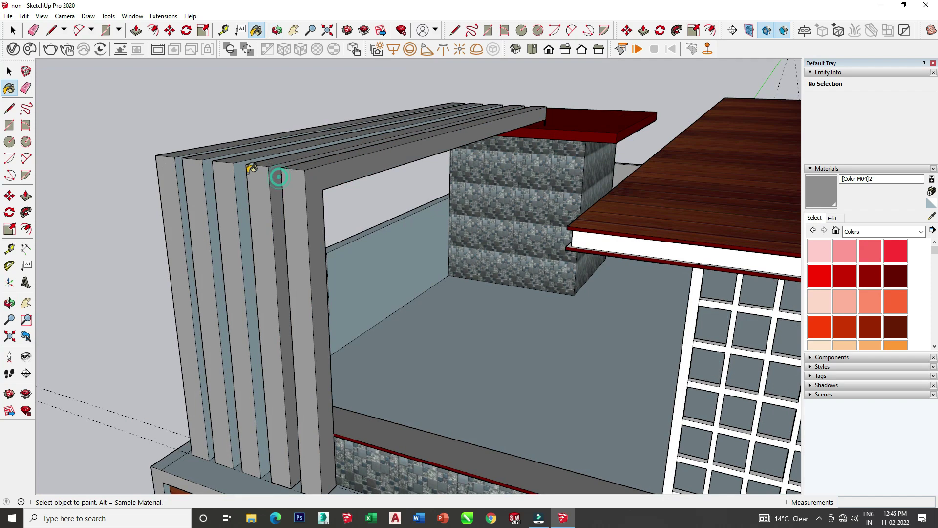
click(214, 170)
click(245, 166)
click(183, 166)
Step: Paint the four beam slat faces grey
mouse_move(182, 166)
middle_down()
mouse_move(522, 122)
mouse_move(419, 113)
middle_up()
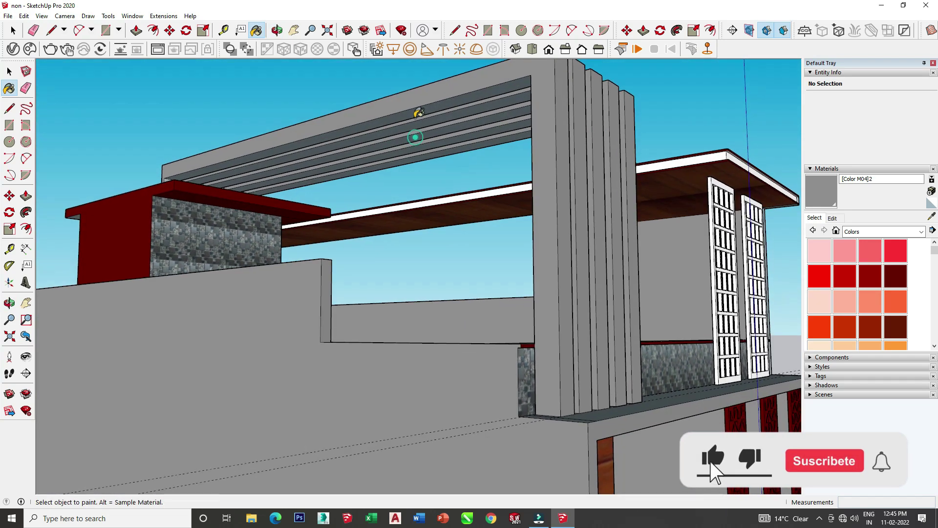
click(438, 141)
click(434, 129)
click(435, 105)
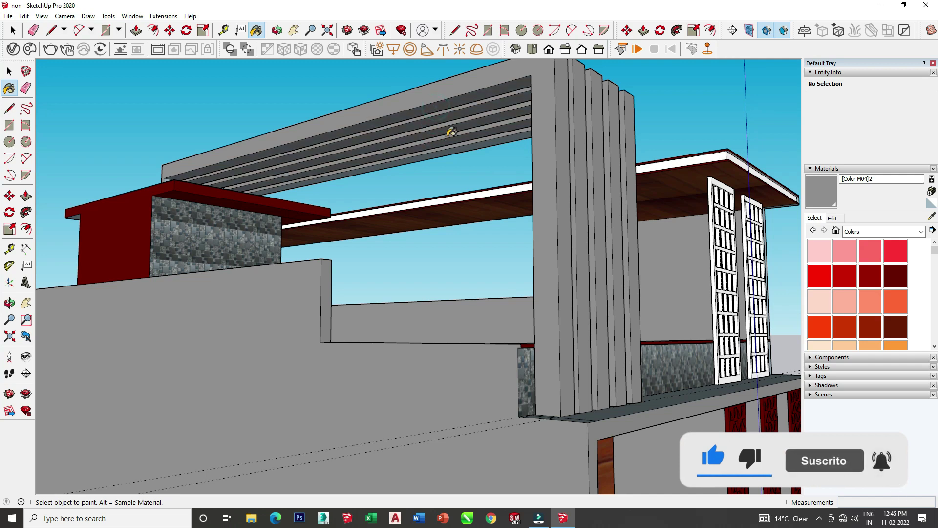
scroll(451, 132, up, 3)
click(476, 149)
Step: Paint the four vertical slats grey and orbit to an angled view of the house
mouse_move(477, 149)
middle_down()
mouse_move(488, 156)
mouse_move(450, 195)
mouse_move(697, 244)
mouse_move(531, 226)
middle_up()
scroll(531, 225, up, 4)
click(578, 229)
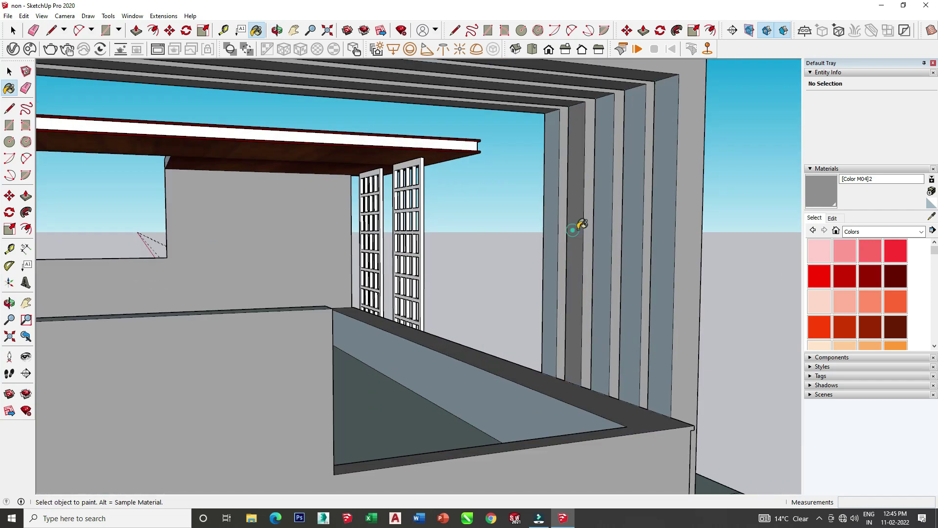
click(606, 226)
click(650, 211)
click(557, 204)
mouse_move(555, 205)
middle_down()
mouse_move(112, 222)
mouse_move(125, 218)
mouse_move(136, 352)
middle_up()
scroll(126, 218, down, 3)
scroll(126, 218, down, 3)
scroll(202, 365, up, 5)
scroll(202, 365, down, 3)
middle_drag(218, 331, 245, 337)
scroll(245, 337, down, 2)
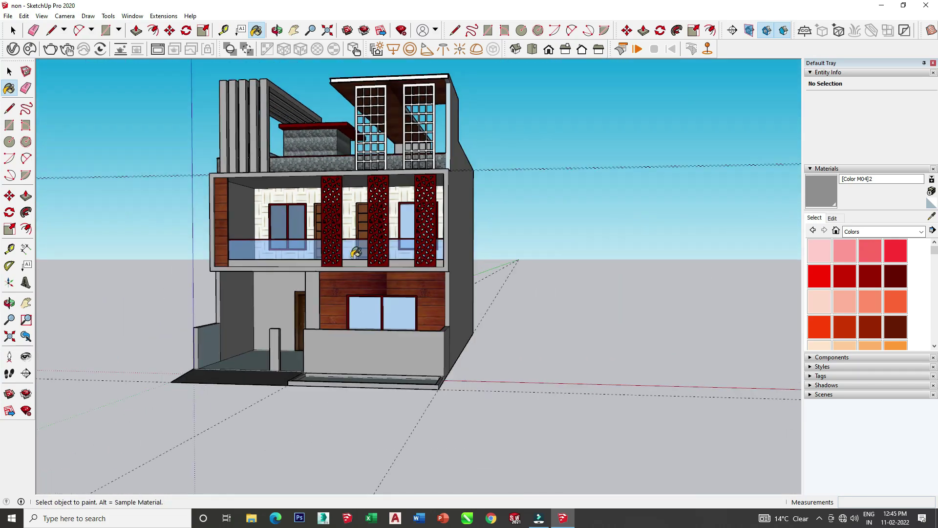
mouse_move(411, 357)
middle_down()
mouse_move(562, 348)
mouse_move(225, 322)
mouse_move(272, 335)
mouse_move(298, 358)
middle_up()
scroll(225, 322, up, 3)
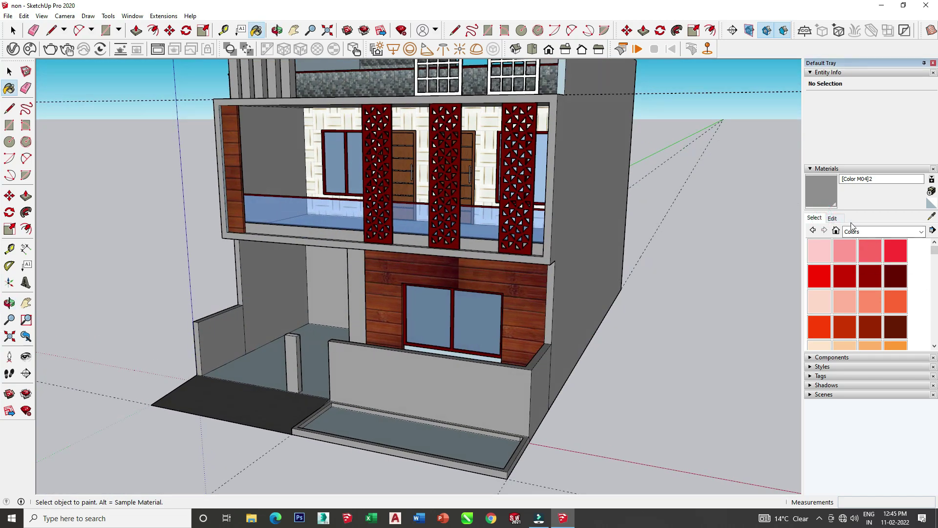
Step: Switch to the Stone library and set the granite floor texture width to 6 feet
click(862, 232)
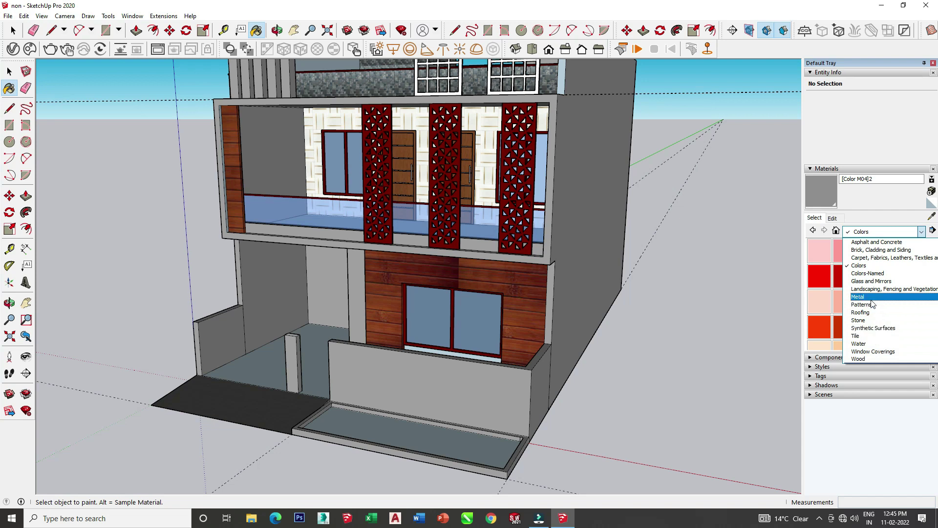
click(873, 320)
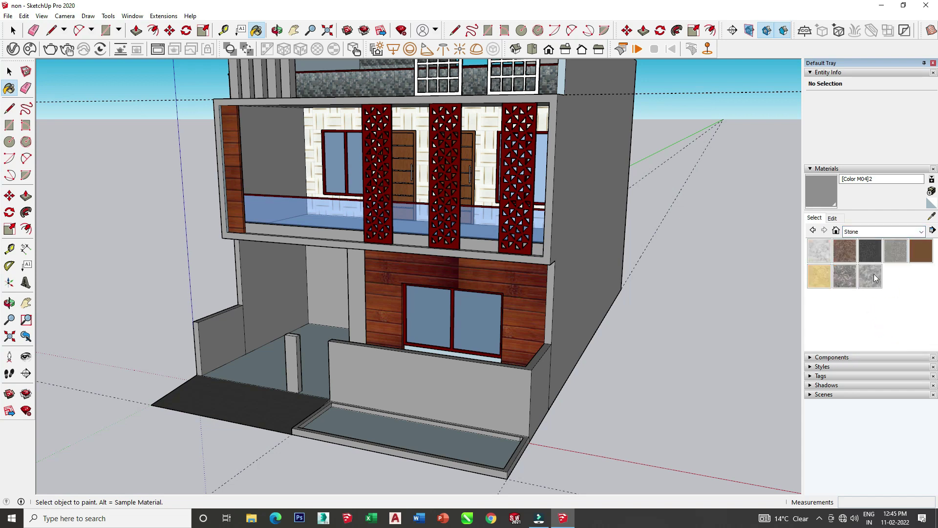
scroll(352, 388, up, 3)
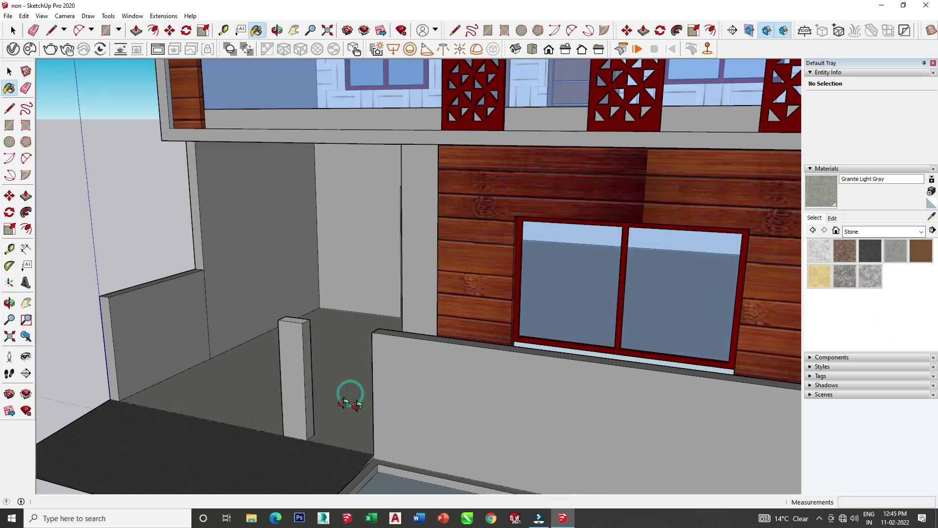
middle_drag(350, 392, 488, 381)
click(834, 218)
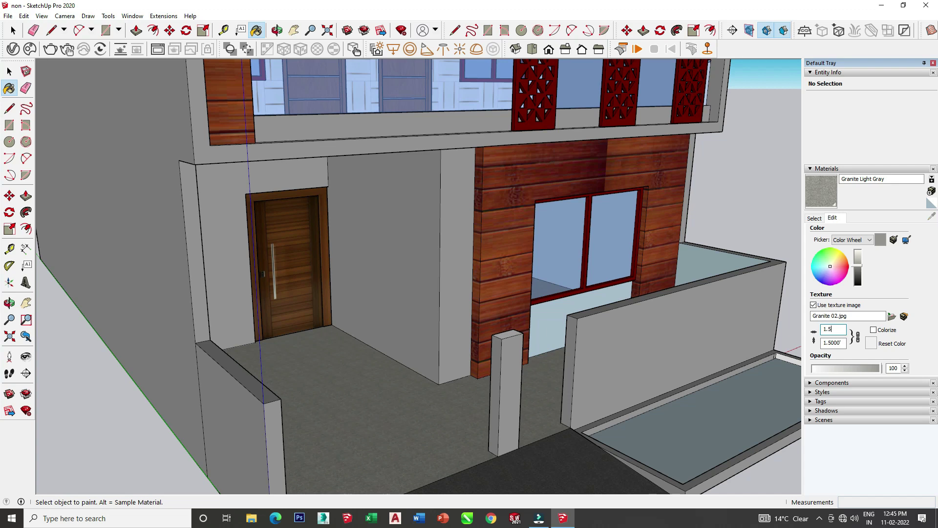
key(BackSpace)
key(BackSpace)
text(3)
scroll(334, 317, down, 3)
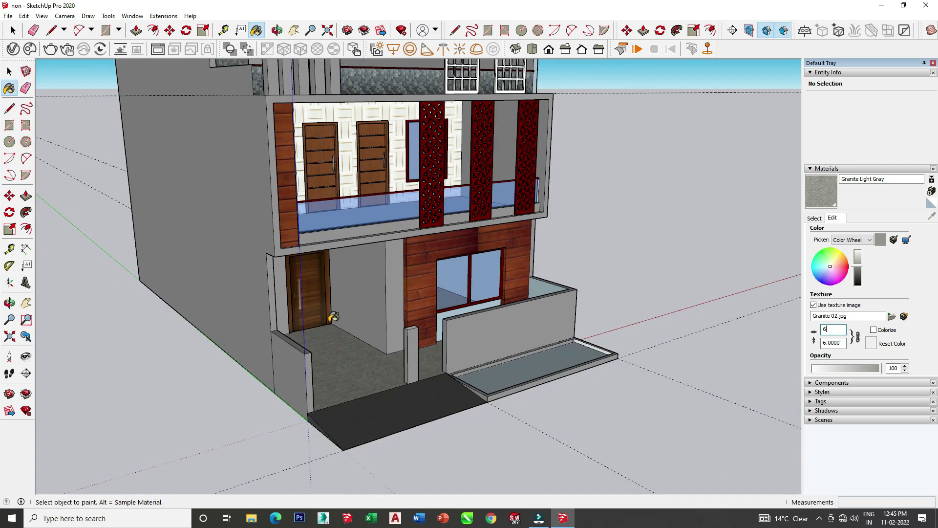
key(Return)
scroll(562, 357, up, 3)
Step: Close the materials tray and orbit out to view the whole textured building
scroll(557, 356, up, 2)
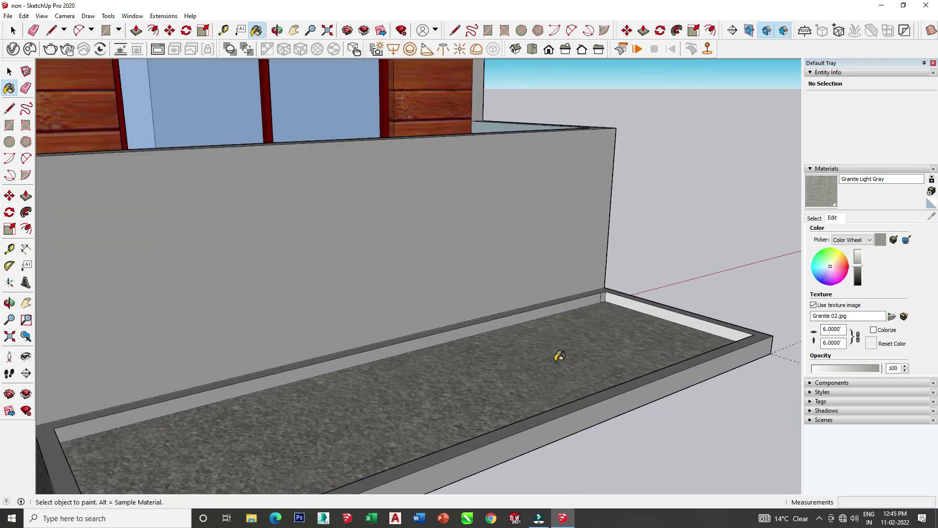
scroll(559, 359, down, 2)
click(932, 64)
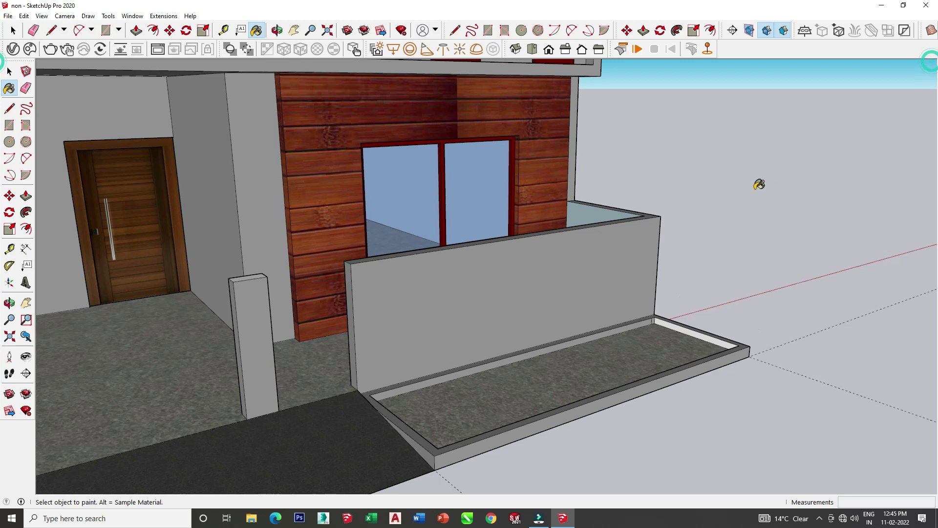
scroll(761, 183, down, 5)
mouse_move(680, 247)
middle_down()
mouse_move(499, 281)
mouse_move(579, 288)
mouse_move(547, 313)
middle_up()
scroll(548, 313, up, 2)
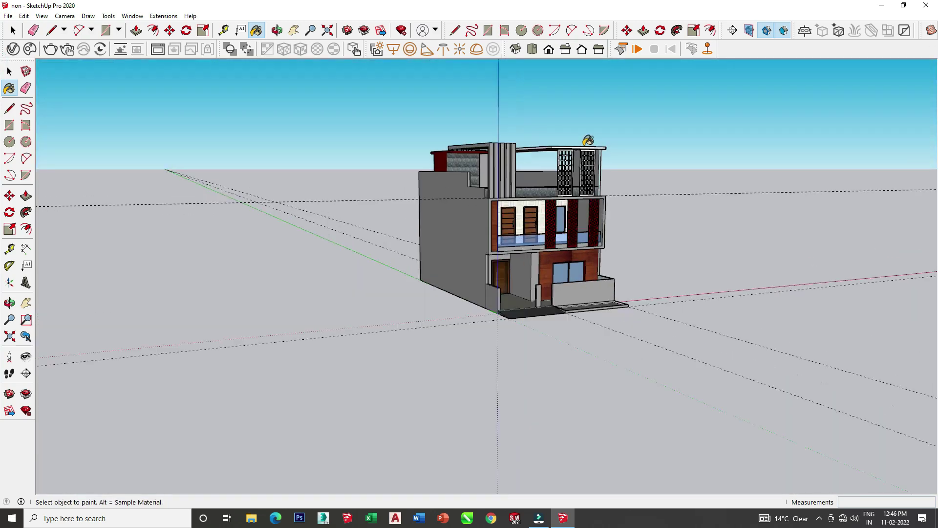
scroll(538, 322, up, 2)
scroll(534, 325, up, 1)
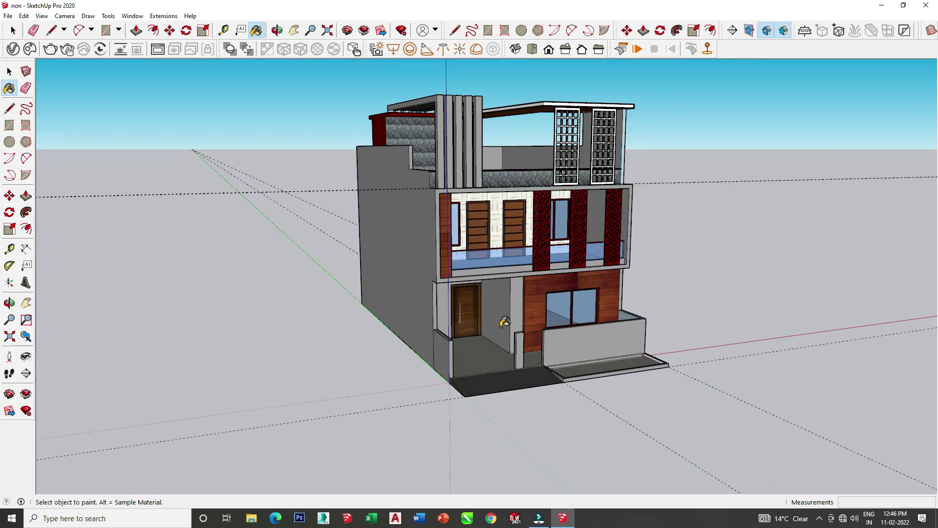
mouse_move(504, 321)
middle_down()
mouse_move(611, 293)
mouse_move(436, 312)
middle_up()
scroll(611, 293, down, 3)
scroll(617, 290, up, 2)
middle_drag(604, 360, 192, 47)
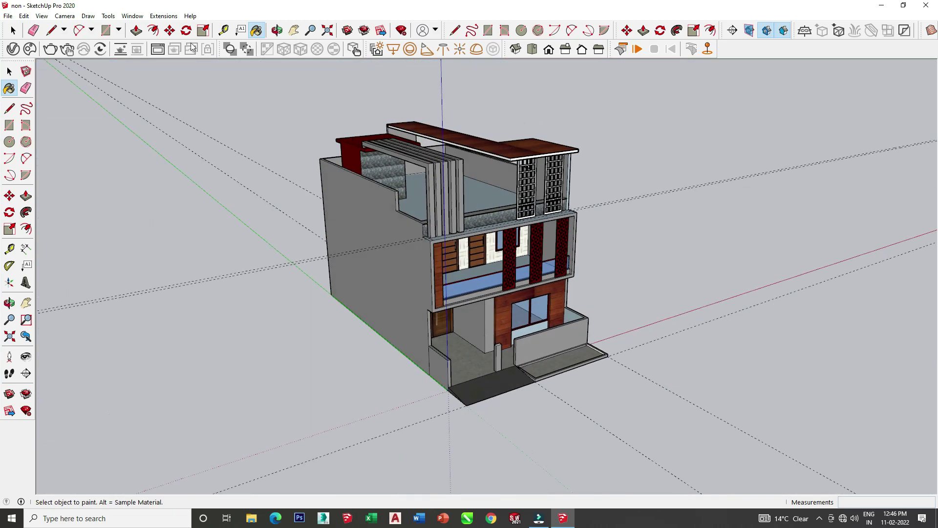
Step: Select the Eraser, reframe the house front, and open the Chaos Cosmos browser
click(39, 35)
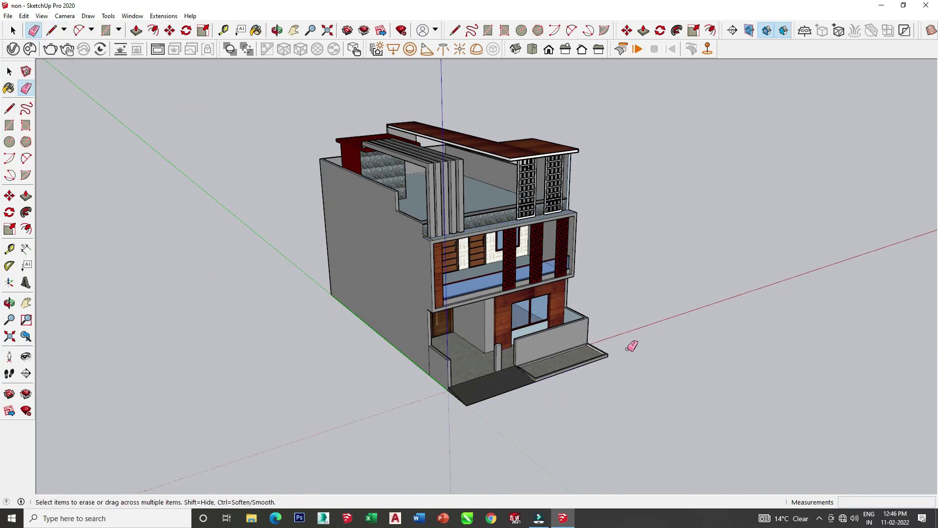
middle_drag(628, 345, 672, 423)
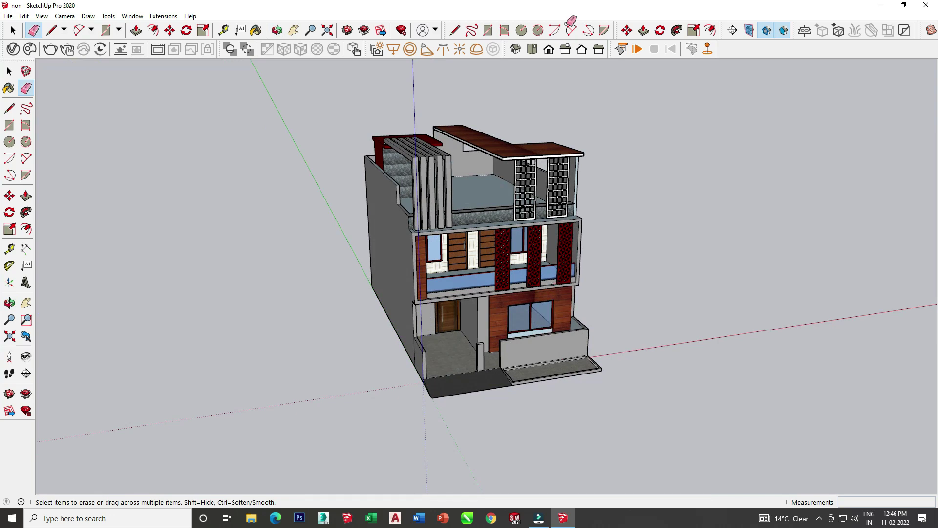
click(28, 53)
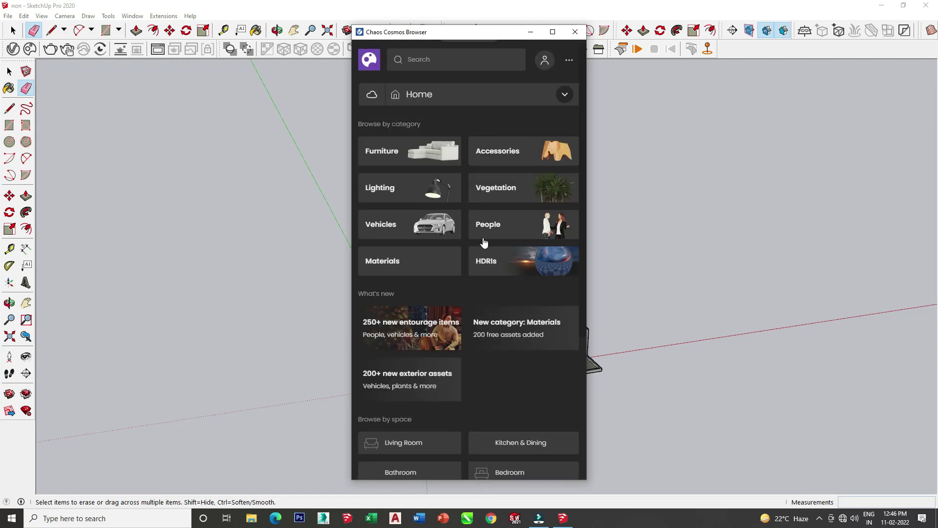
Step: Browse the Cosmos Vehicles category down to SUV 002 and import it
click(434, 246)
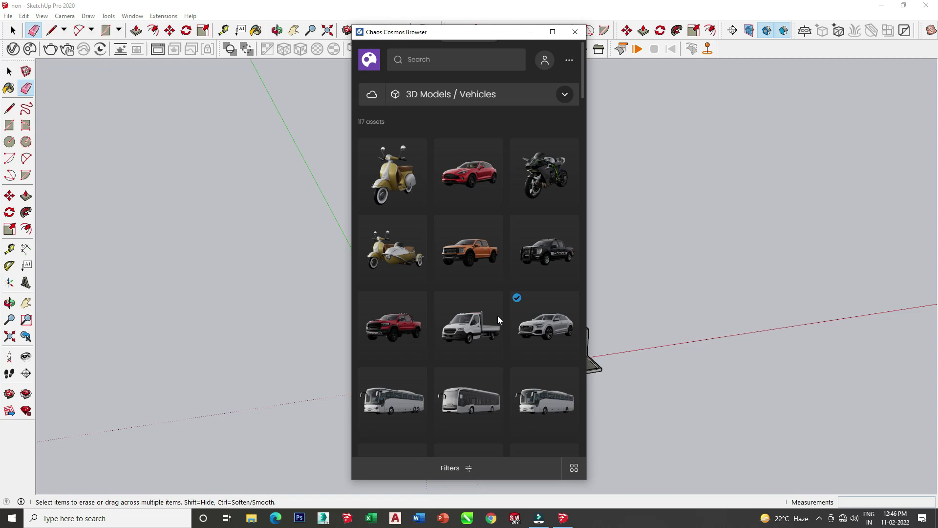
scroll(498, 316, down, 5)
scroll(497, 315, down, 2)
scroll(491, 294, down, 3)
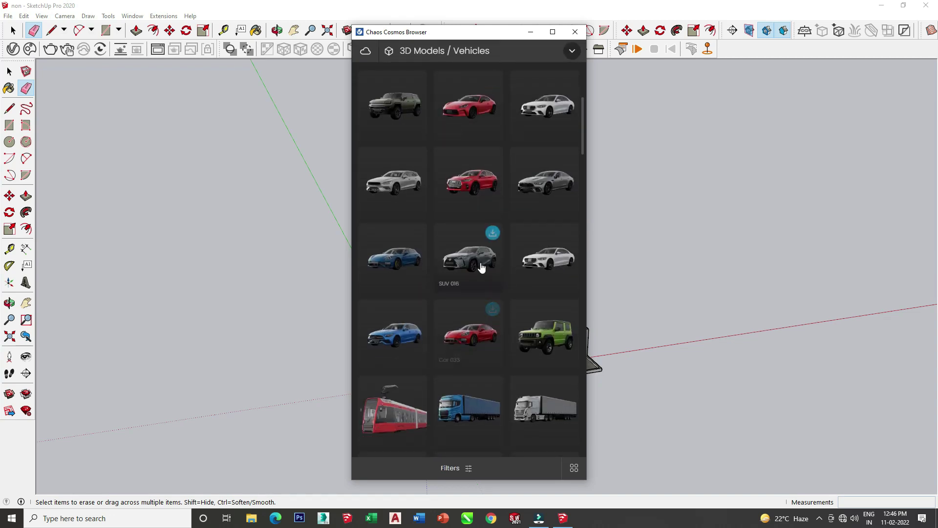
scroll(486, 278, down, 3)
scroll(480, 263, down, 4)
scroll(479, 262, down, 2)
scroll(482, 372, down, 3)
scroll(484, 406, down, 1)
scroll(484, 406, down, 3)
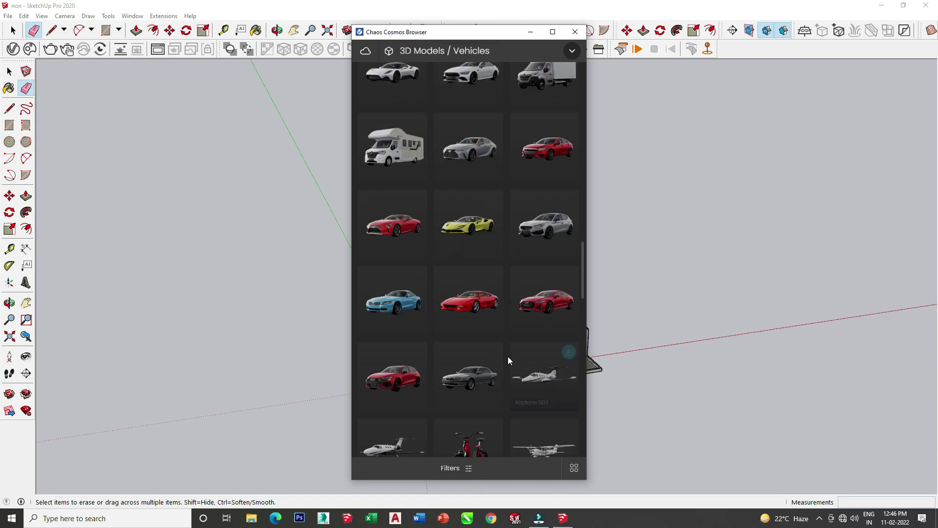
scroll(496, 313, down, 2)
scroll(495, 313, down, 3)
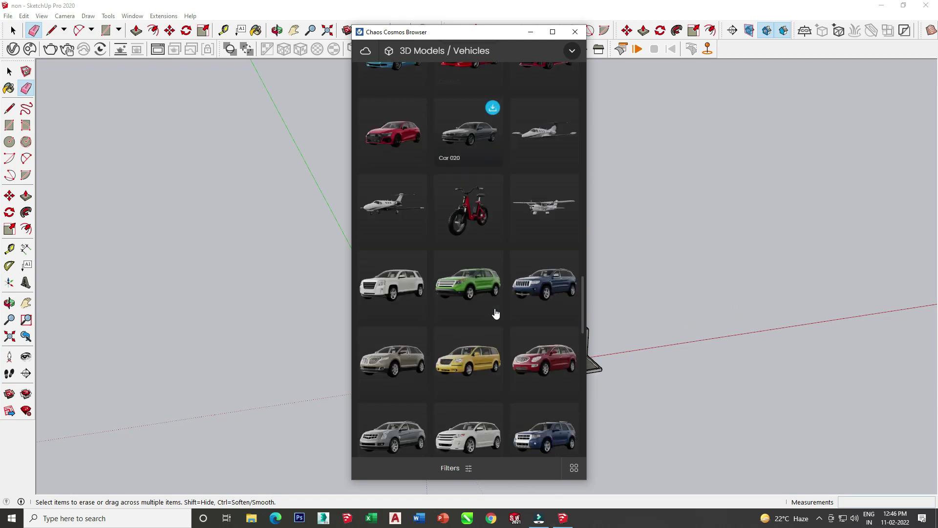
scroll(472, 411, down, 3)
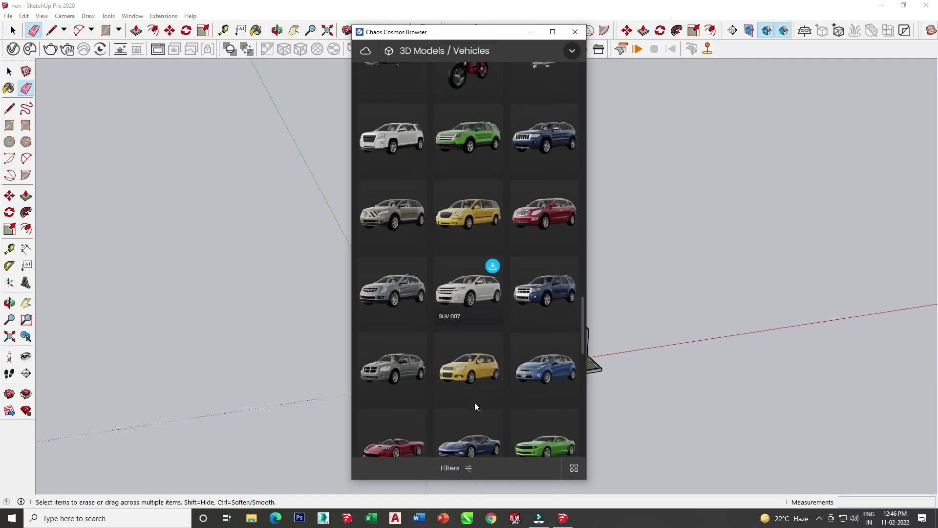
scroll(474, 403, down, 5)
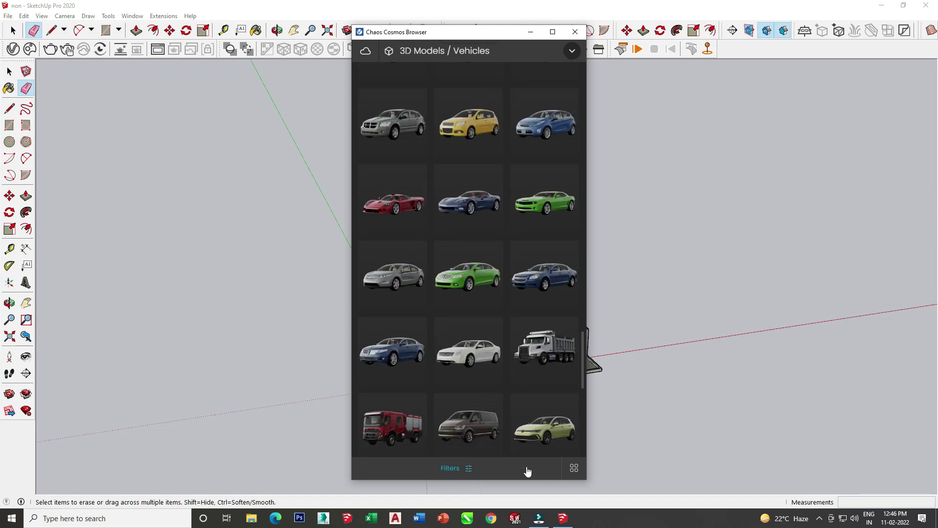
scroll(486, 398, down, 2)
scroll(486, 393, down, 2)
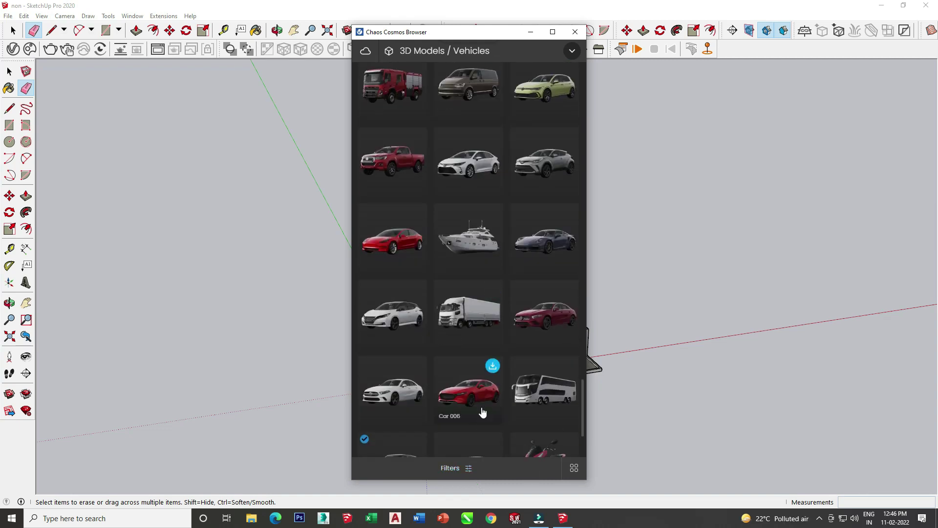
scroll(489, 337, down, 2)
scroll(489, 337, down, 2)
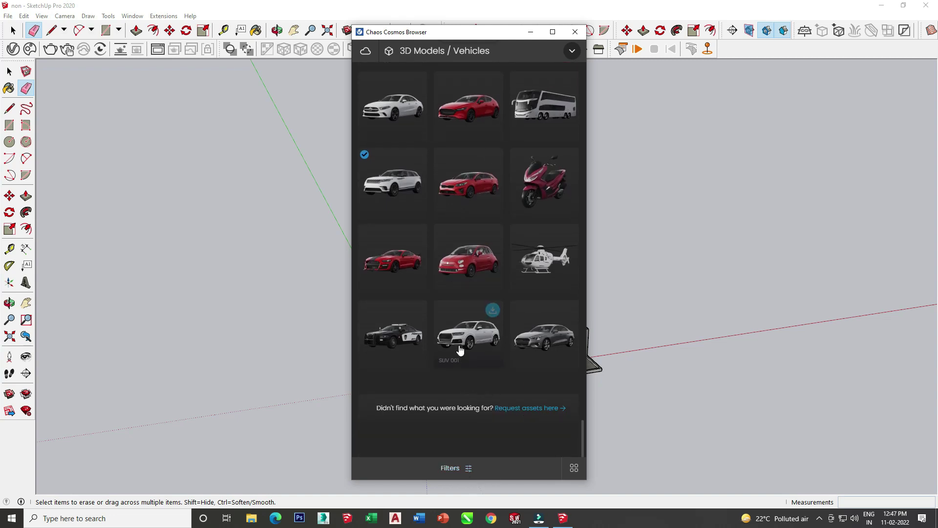
scroll(459, 348, up, 3)
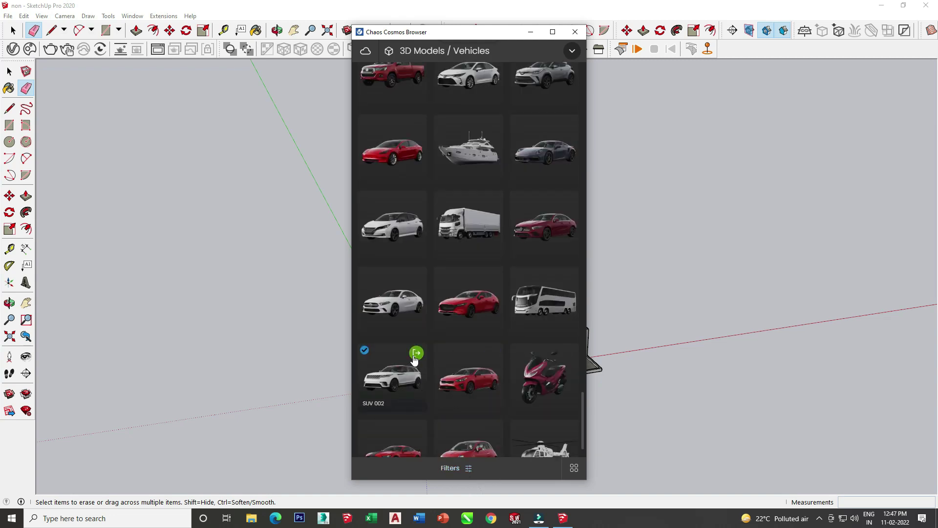
click(416, 354)
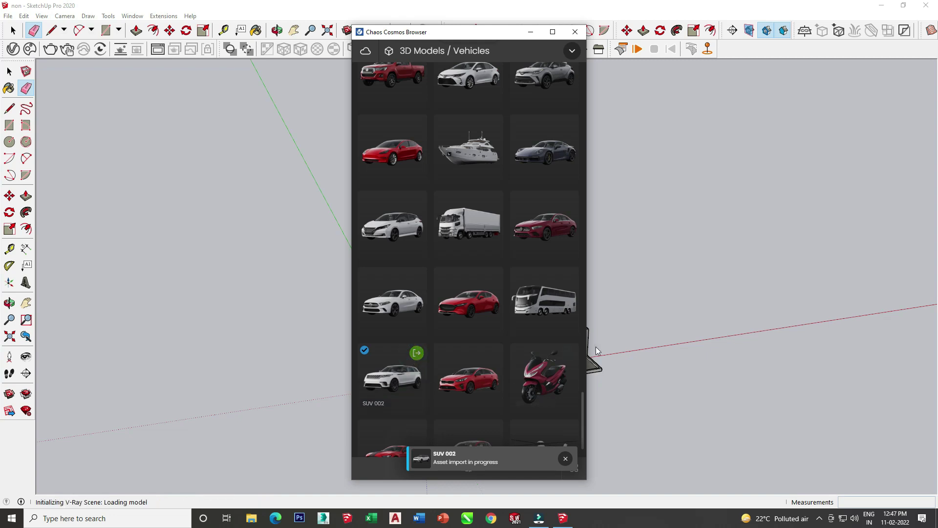
Step: Drop the imported SUV beside the house
scroll(452, 359, up, 4)
key(o)
mouse_move(440, 364)
middle_down()
mouse_move(274, 359)
mouse_move(207, 345)
middle_up()
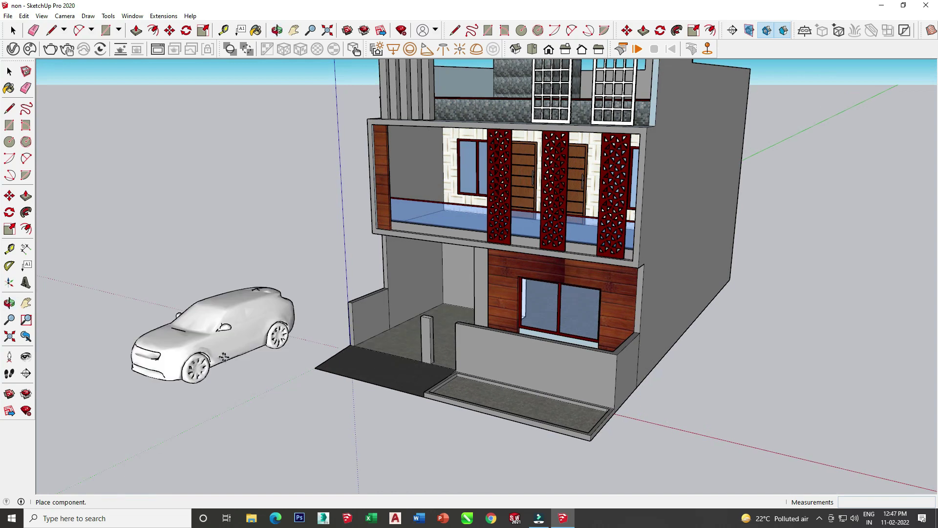
click(225, 357)
click(13, 31)
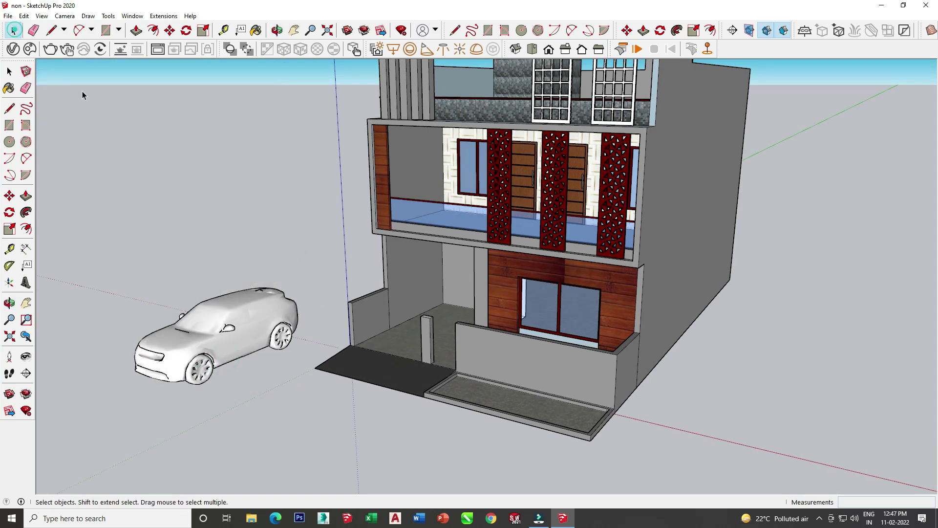
Step: Scale the SUV to 0.90 along the green axis
click(203, 30)
click(236, 322)
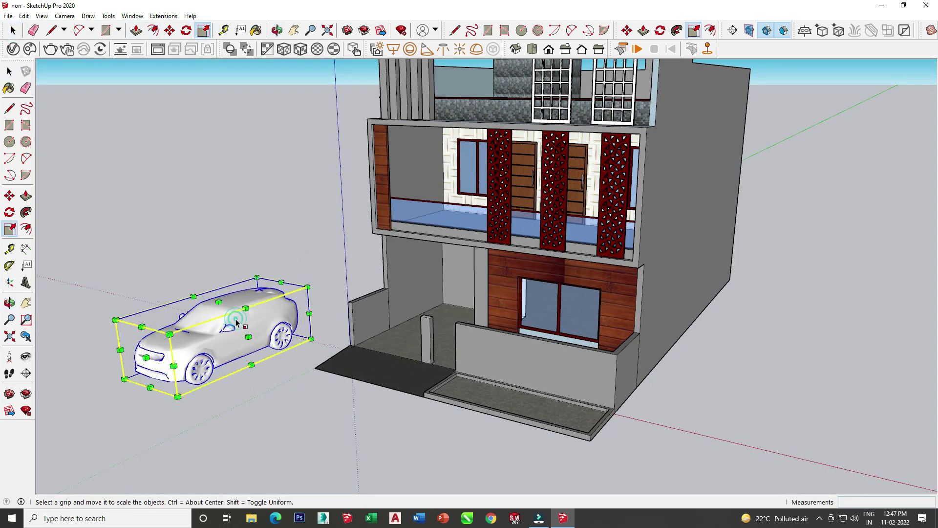
drag(154, 357, 157, 353)
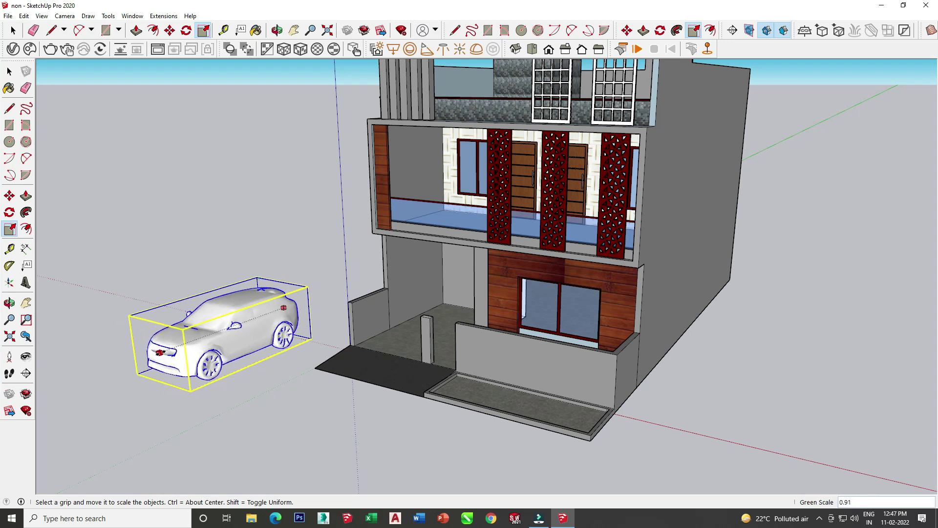
drag(155, 353, 162, 351)
Step: Move the SUV by its corner into the carport
click(167, 30)
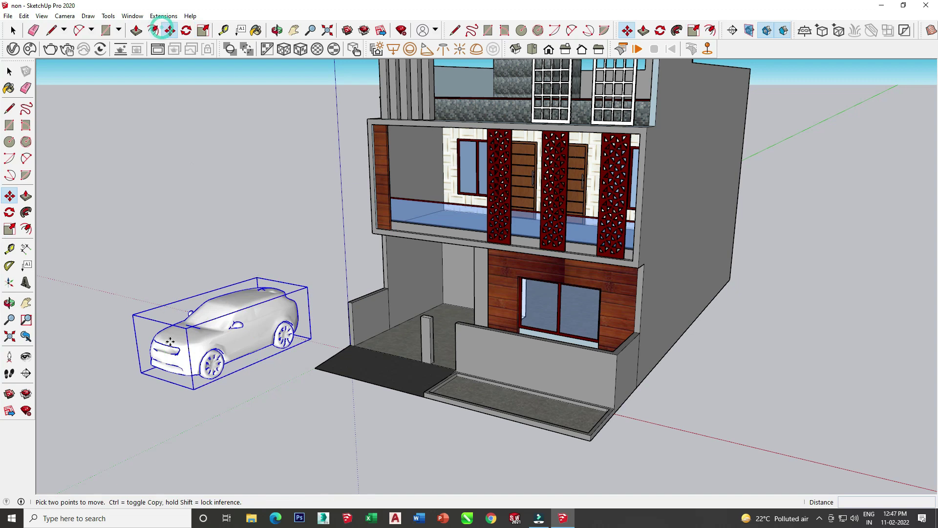
click(194, 390)
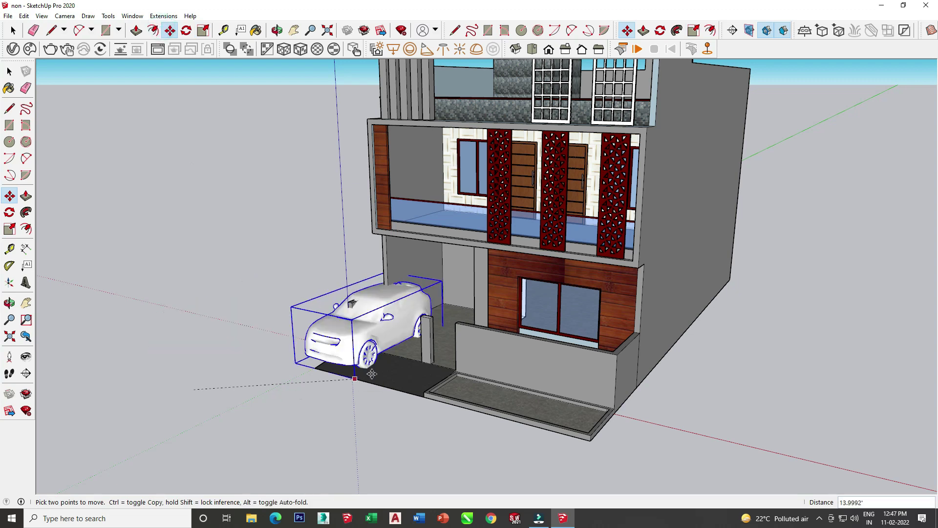
click(408, 364)
mouse_move(411, 364)
middle_down()
mouse_move(499, 371)
mouse_move(411, 347)
mouse_move(332, 342)
middle_up()
scroll(430, 351, up, 3)
Step: Shrink the car further so it fits the carport bay
key(m)
click(202, 31)
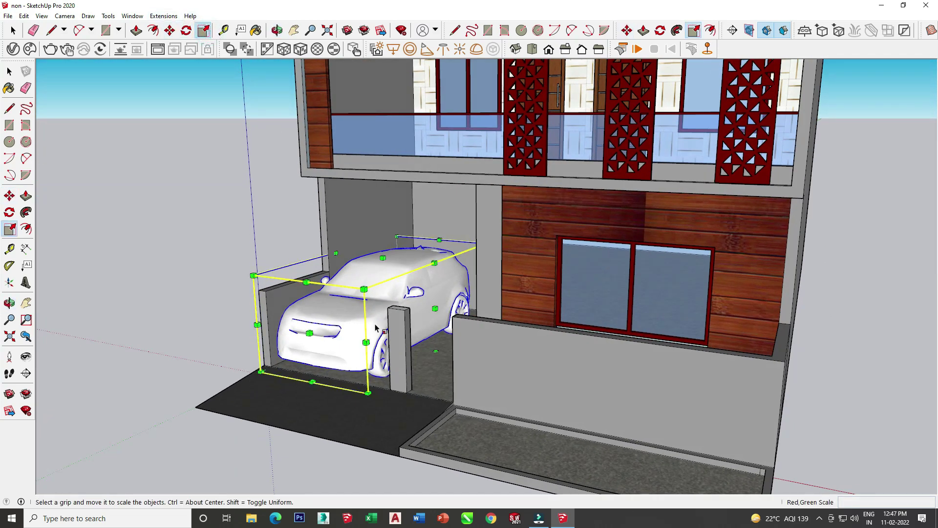
drag(364, 285, 360, 293)
mouse_move(360, 293)
middle_down()
mouse_move(373, 286)
mouse_move(315, 330)
middle_up()
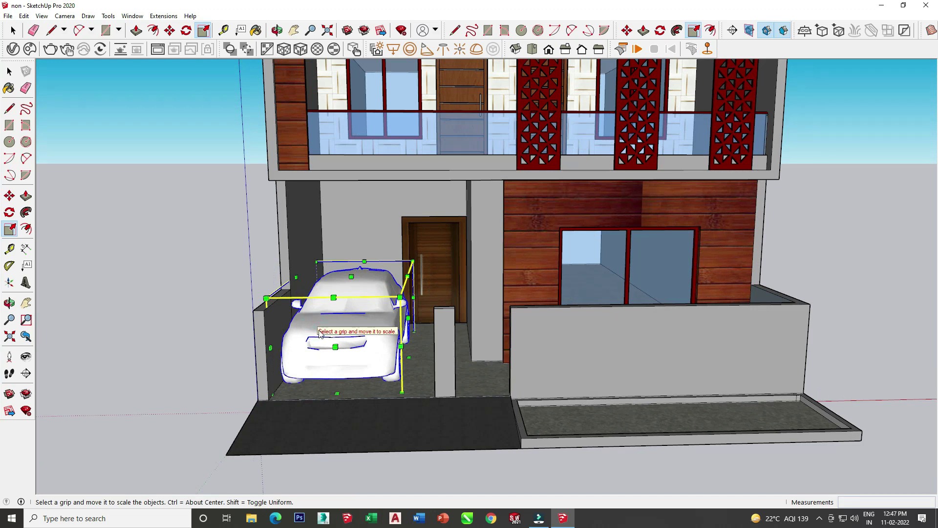
middle_drag(292, 317, 268, 278)
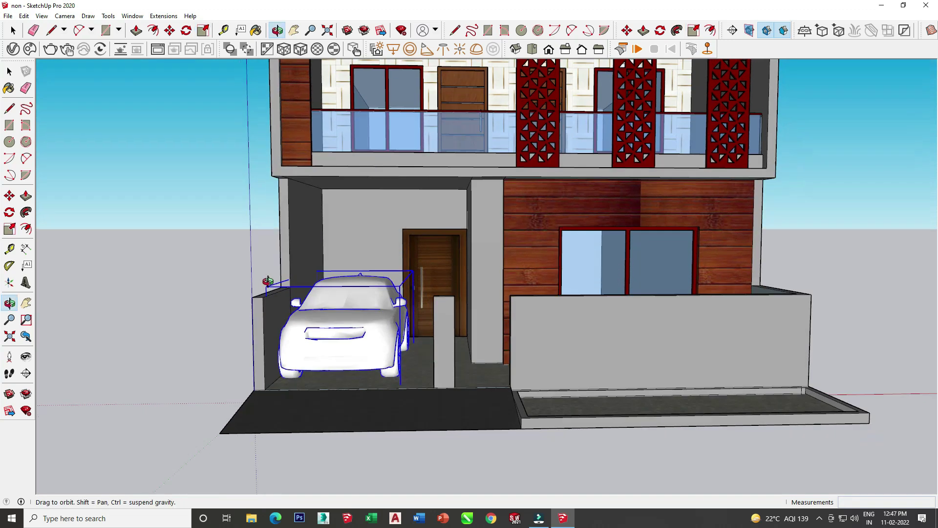
Step: Nudge the car right within the carport, then deselect it
click(170, 31)
key(o)
drag(197, 119, 234, 153)
key(m)
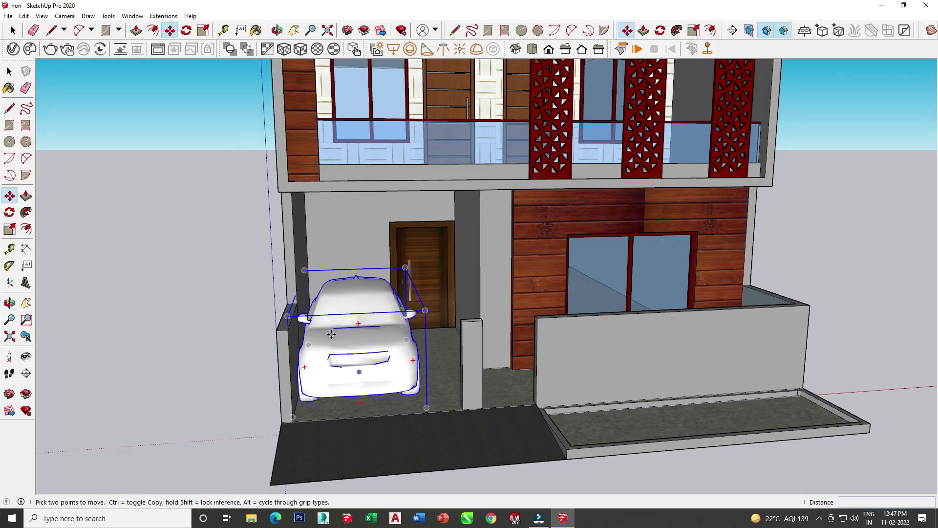
drag(359, 337, 371, 337)
mouse_move(376, 337)
middle_down()
mouse_move(383, 341)
mouse_move(282, 434)
mouse_move(225, 326)
mouse_move(88, 201)
middle_up()
key(m)
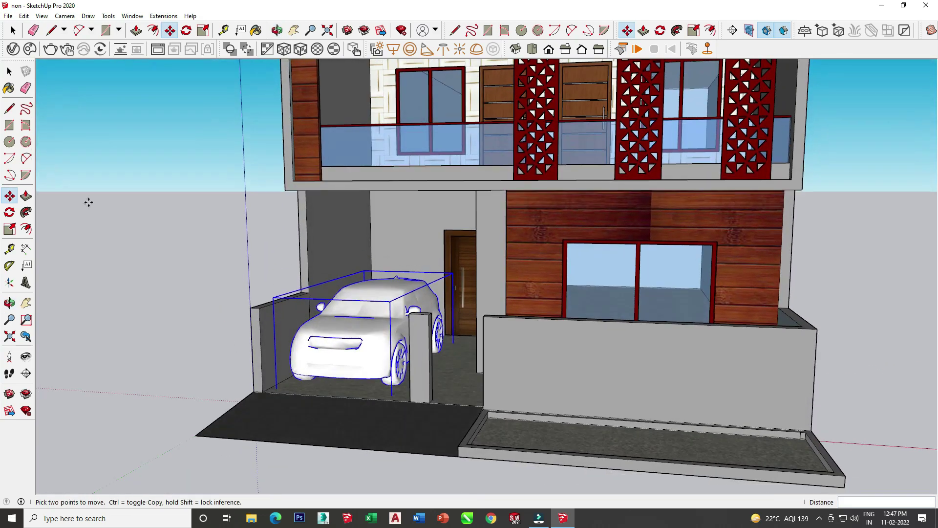
click(12, 30)
click(36, 79)
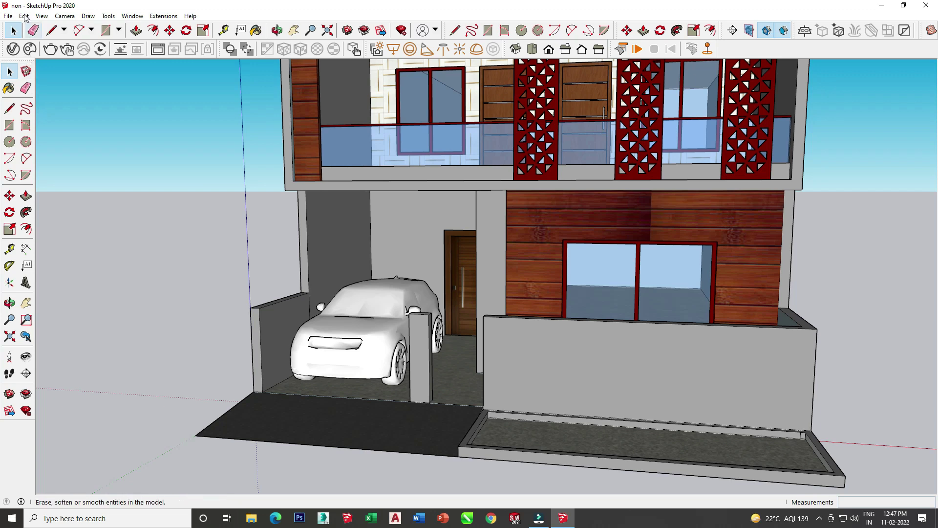
Step: Import the gates model file and place it beside the house
click(8, 16)
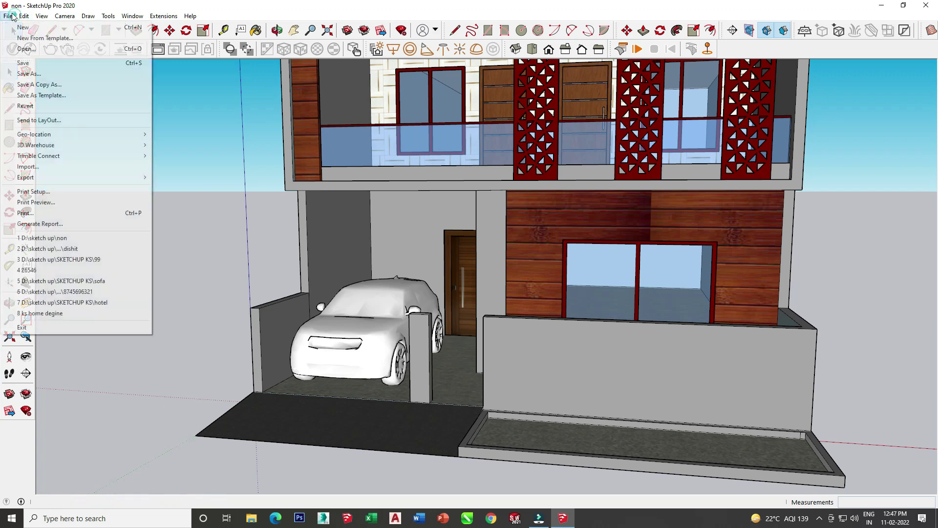
click(96, 172)
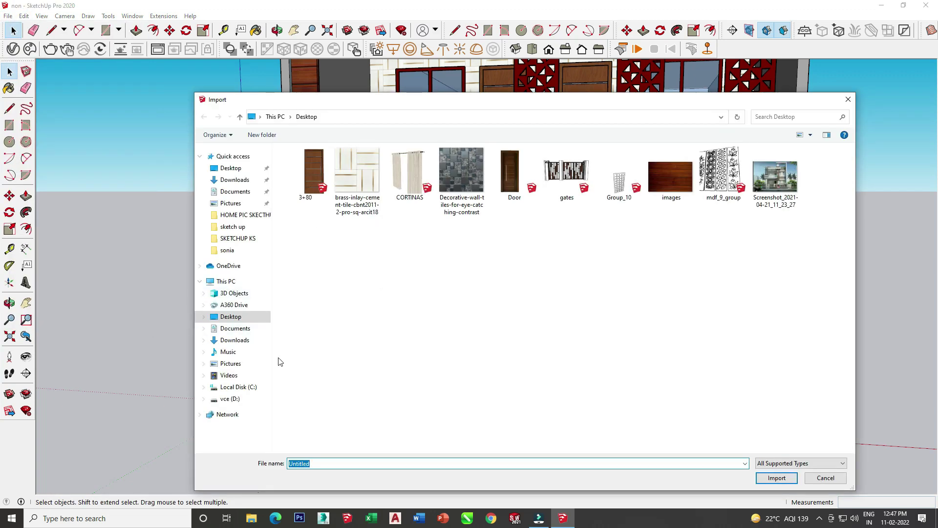
double_click(578, 186)
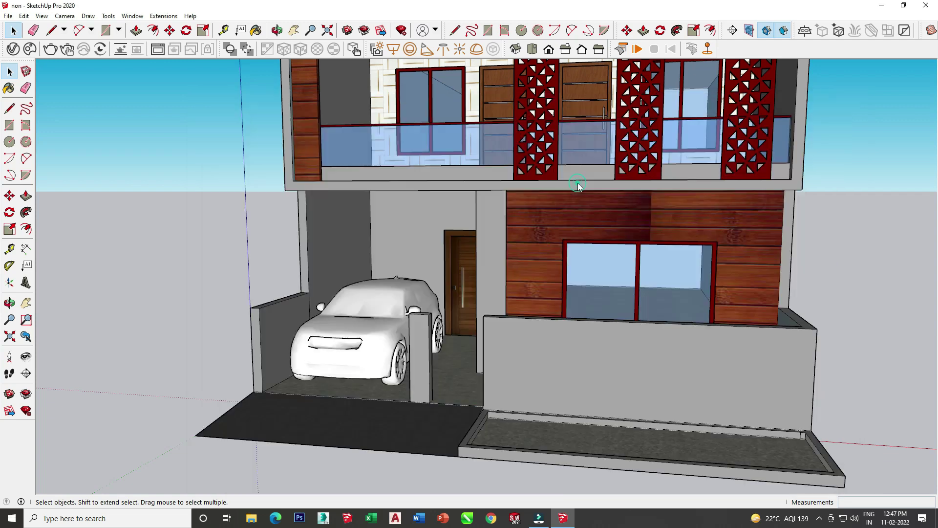
scroll(405, 195, down, 5)
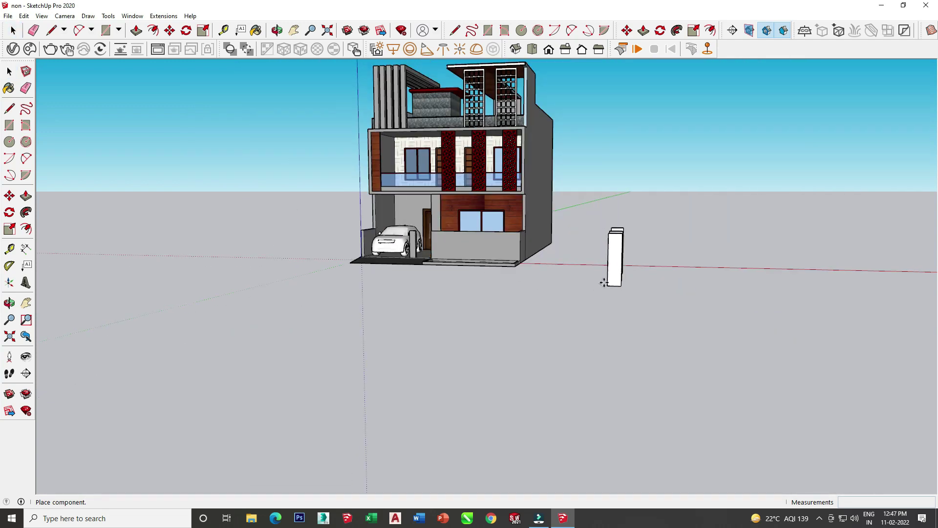
click(586, 256)
middle_drag(617, 265, 549, 387)
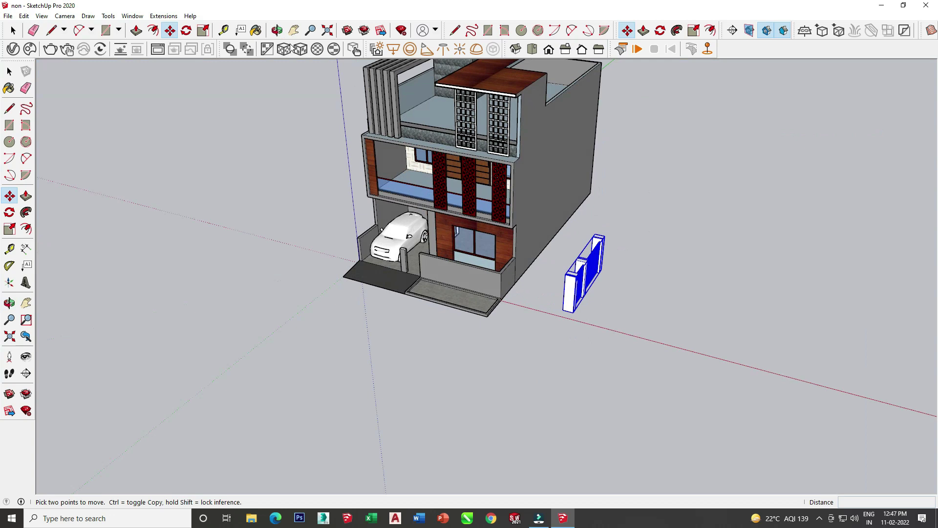
Step: Rotate the gate to face the house front
click(186, 30)
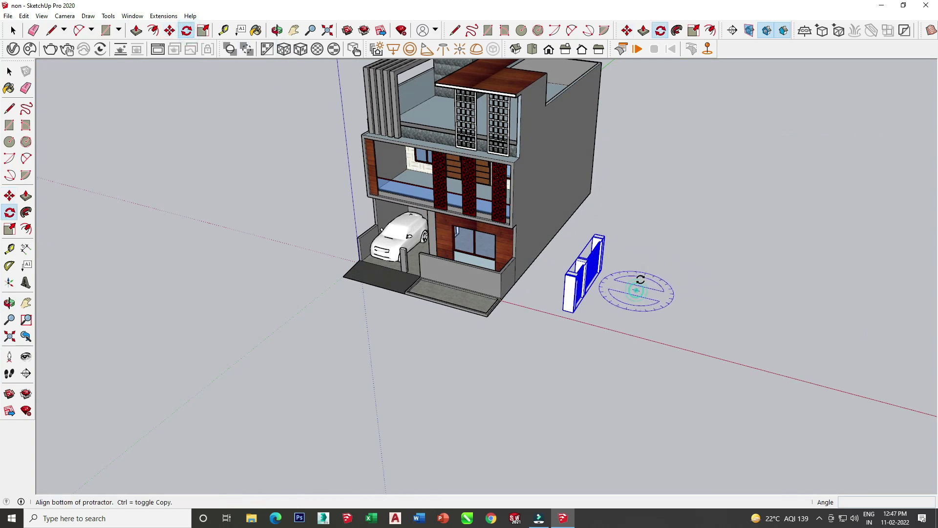
click(641, 276)
click(659, 293)
scroll(655, 239, up, 1)
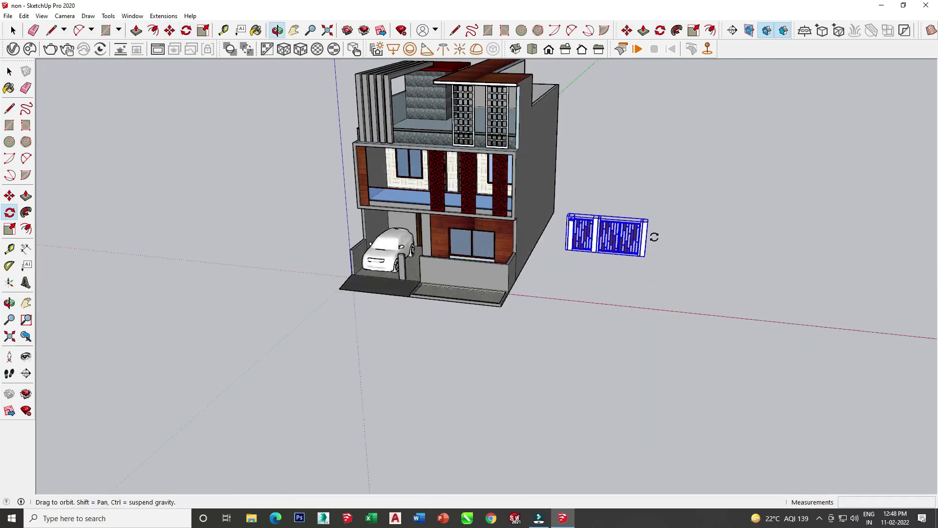
scroll(619, 232, up, 2)
scroll(619, 232, up, 3)
Step: Explode the gate into separate parts and select its left leaf
click(7, 34)
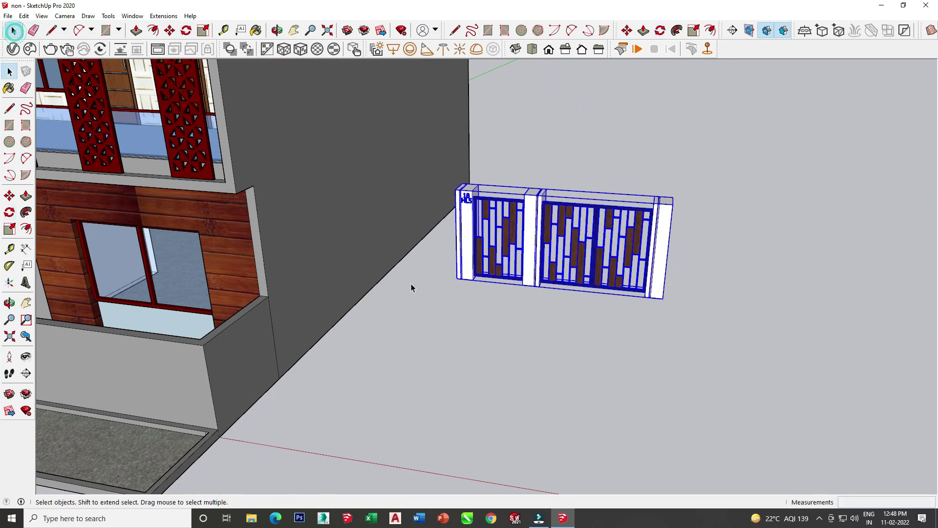
right_click(571, 236)
click(629, 315)
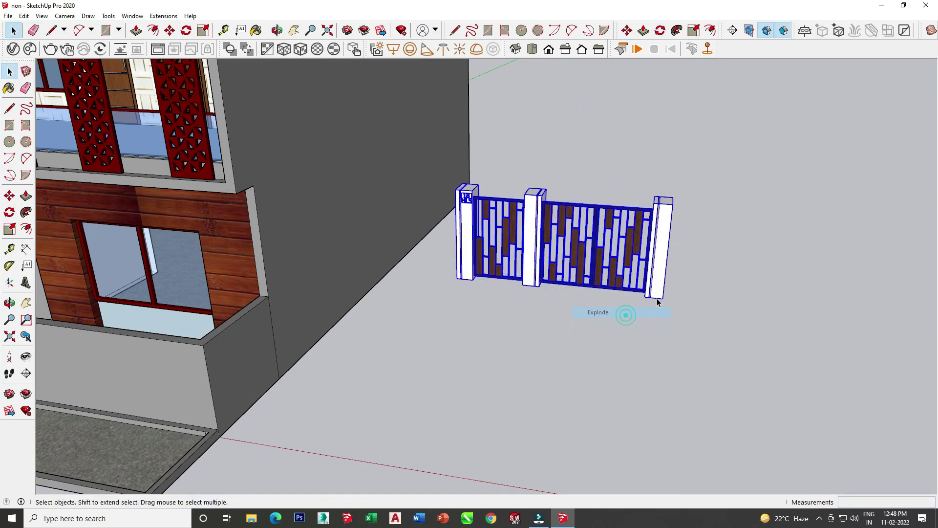
click(659, 296)
click(518, 249)
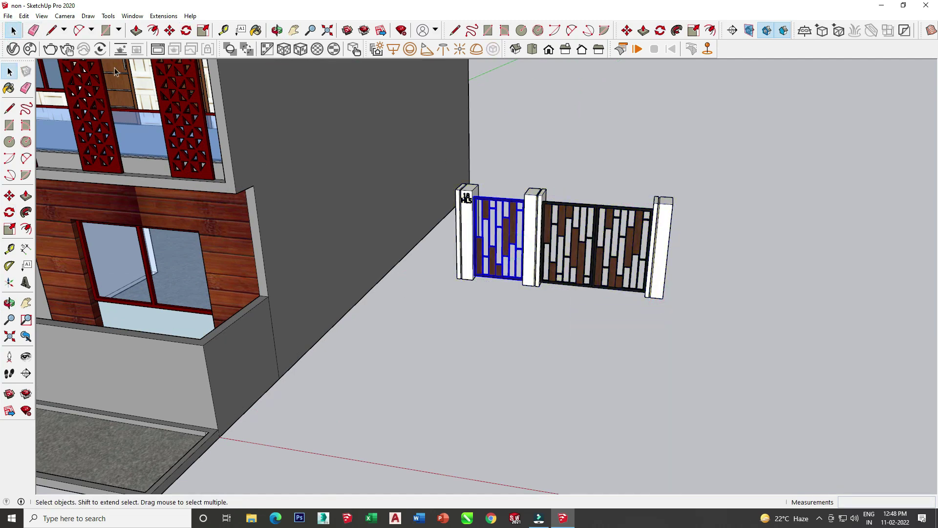
Step: Move the left gate leaf out in front of the gate
click(170, 30)
click(476, 236)
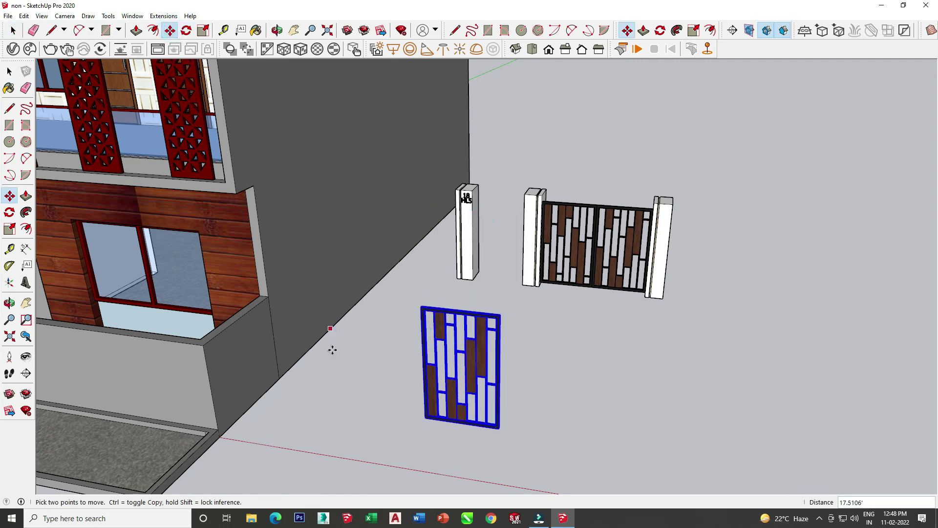
scroll(332, 350, down, 3)
scroll(437, 401, up, 2)
click(435, 371)
scroll(435, 376, up, 4)
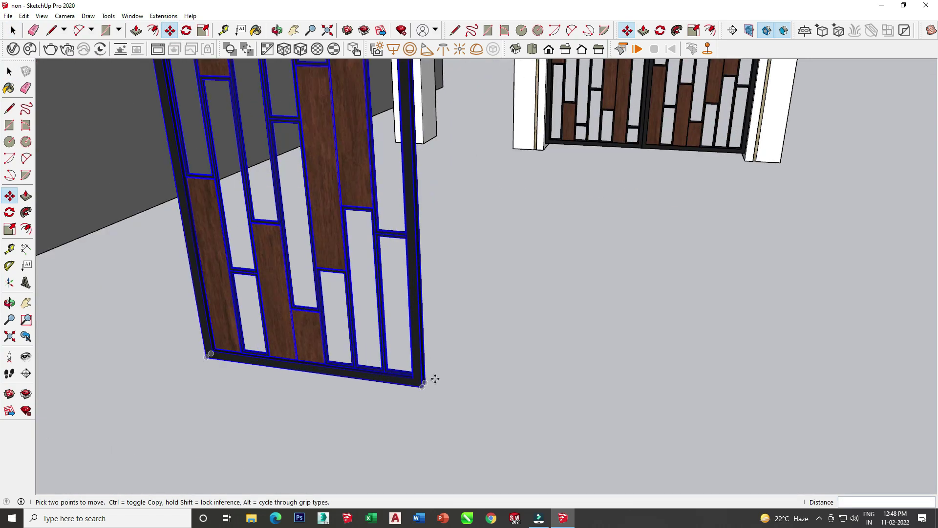
scroll(435, 378, up, 2)
scroll(417, 385, up, 2)
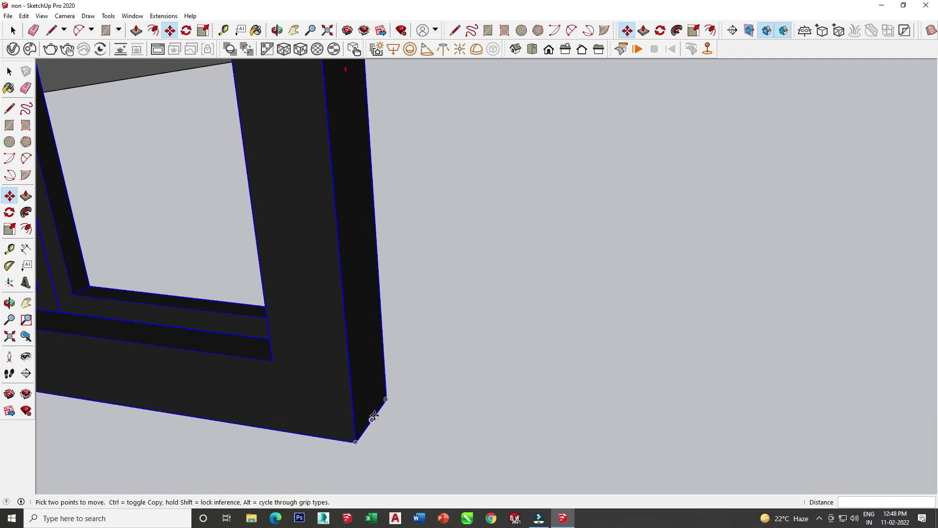
scroll(374, 416, up, 2)
Step: Move the leaf by its bottom corner into the side opening beside the carport
click(369, 419)
scroll(367, 418, down, 1)
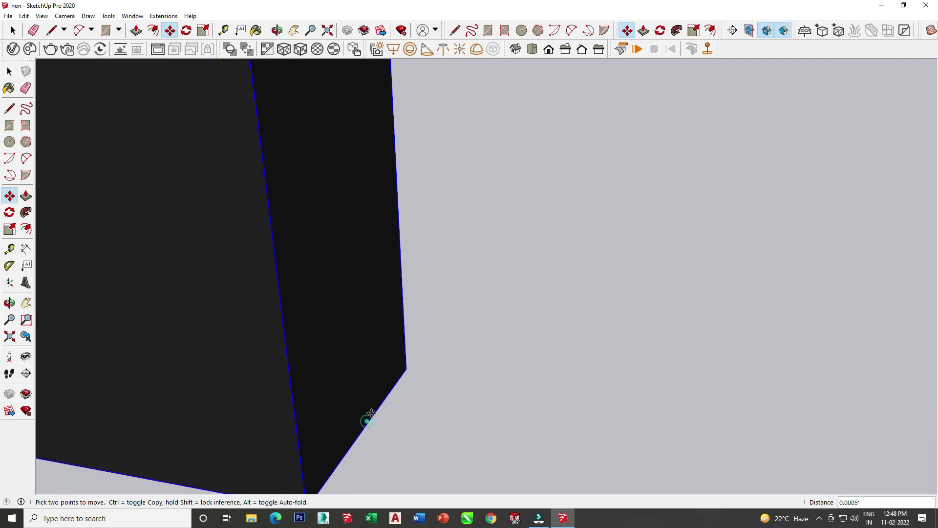
scroll(413, 342, down, 2)
scroll(463, 377, down, 2)
scroll(600, 408, down, 2)
scroll(601, 408, down, 4)
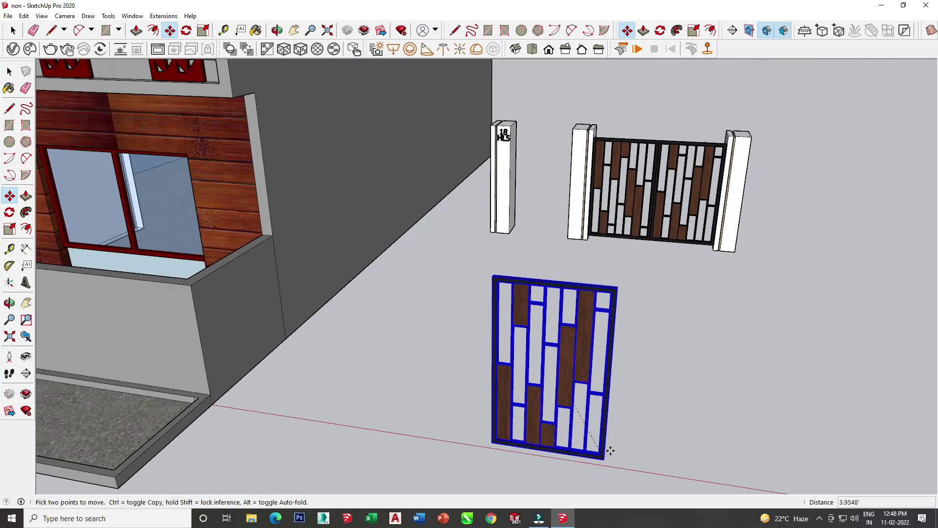
mouse_move(156, 372)
middle_down()
mouse_move(404, 251)
mouse_move(406, 440)
middle_up()
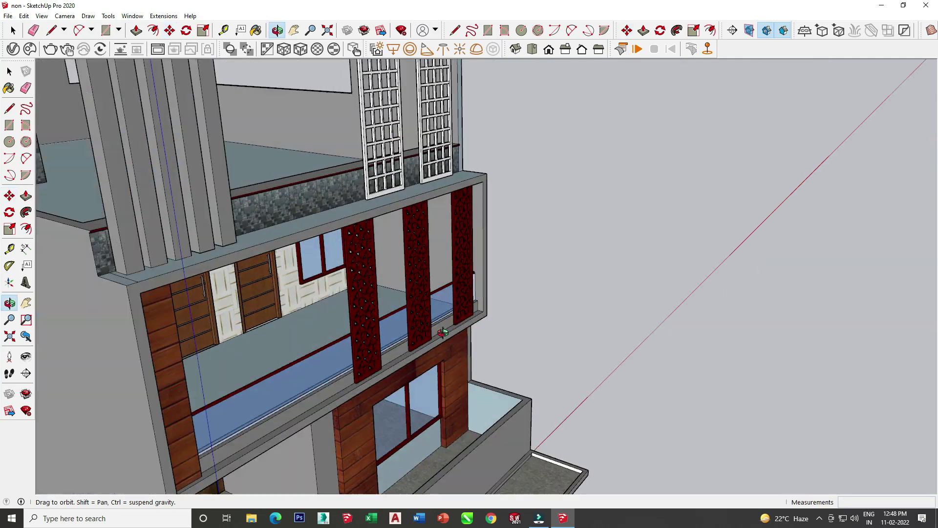
scroll(409, 452, up, 2)
scroll(408, 451, up, 2)
scroll(408, 452, up, 1)
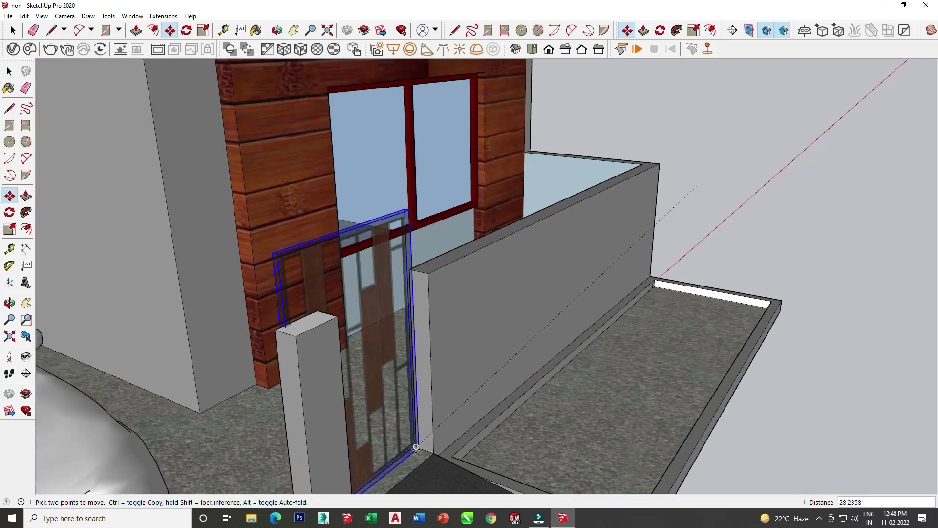
click(421, 464)
scroll(454, 384, down, 1)
middle_drag(454, 384, 245, 185)
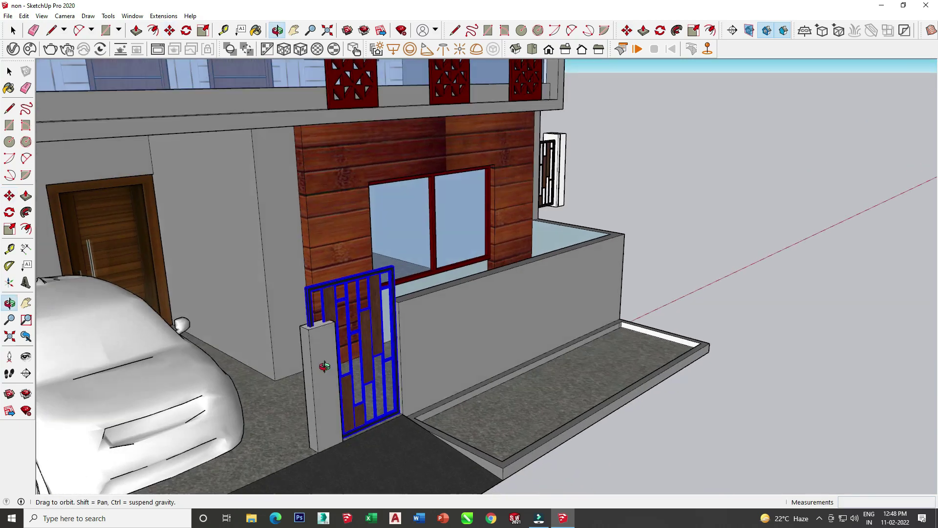
Step: Scale the gate leaf down to 0.81 to fit the opening
key(s)
middle_drag(293, 254, 388, 272)
scroll(316, 262, up, 2)
scroll(316, 262, up, 3)
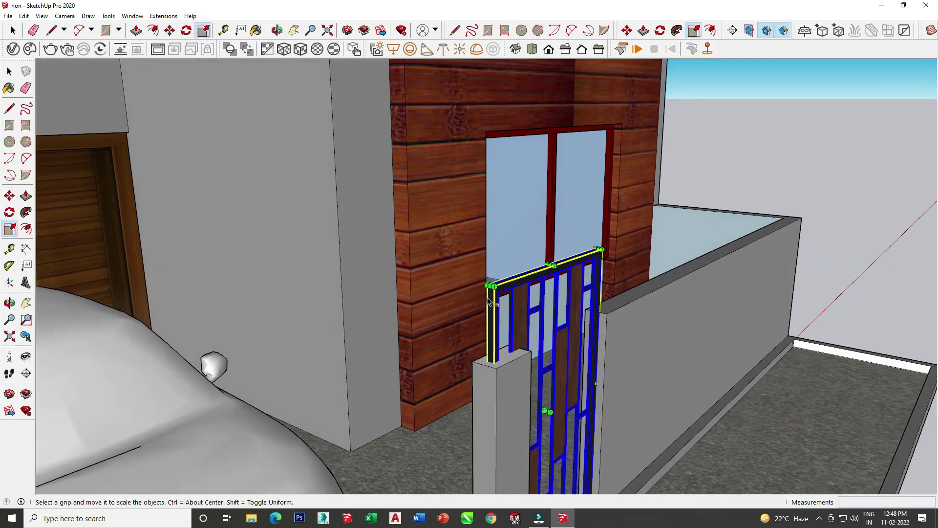
drag(489, 287, 523, 349)
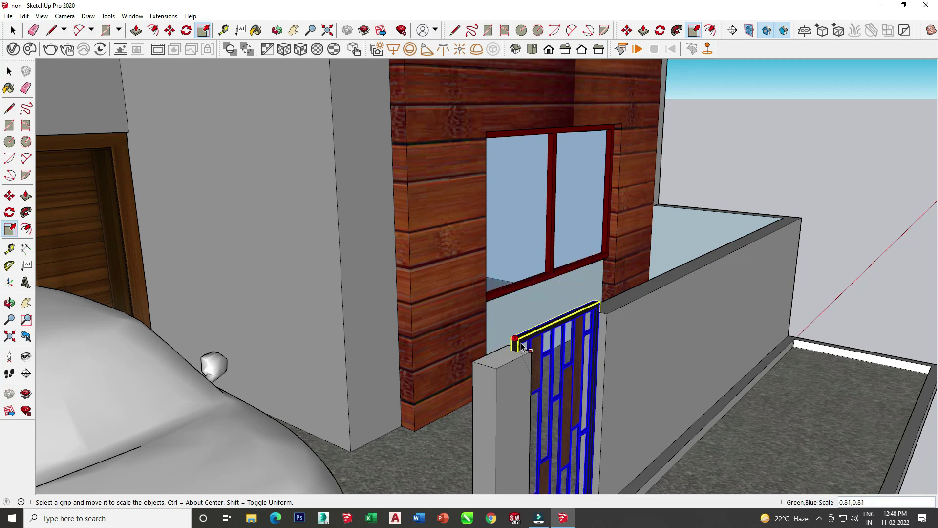
middle_drag(524, 349, 318, 304)
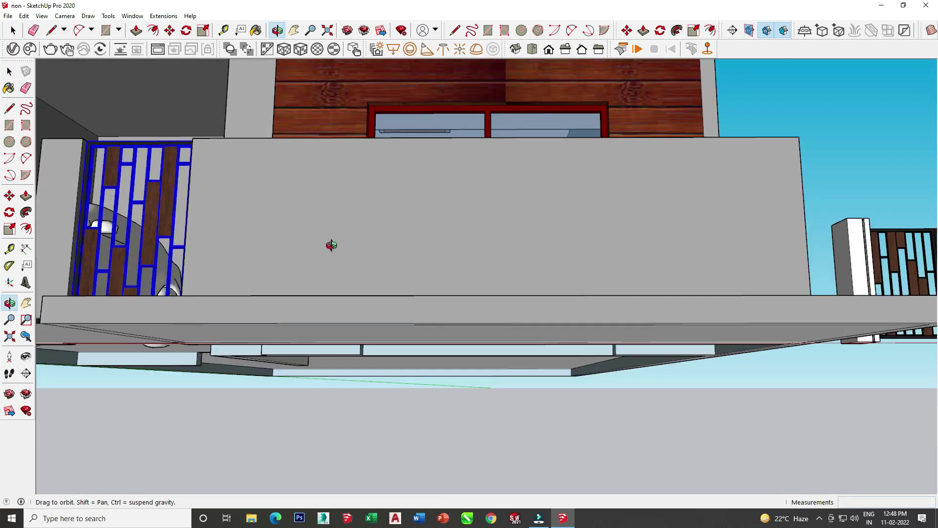
scroll(319, 303, down, 3)
scroll(318, 304, down, 2)
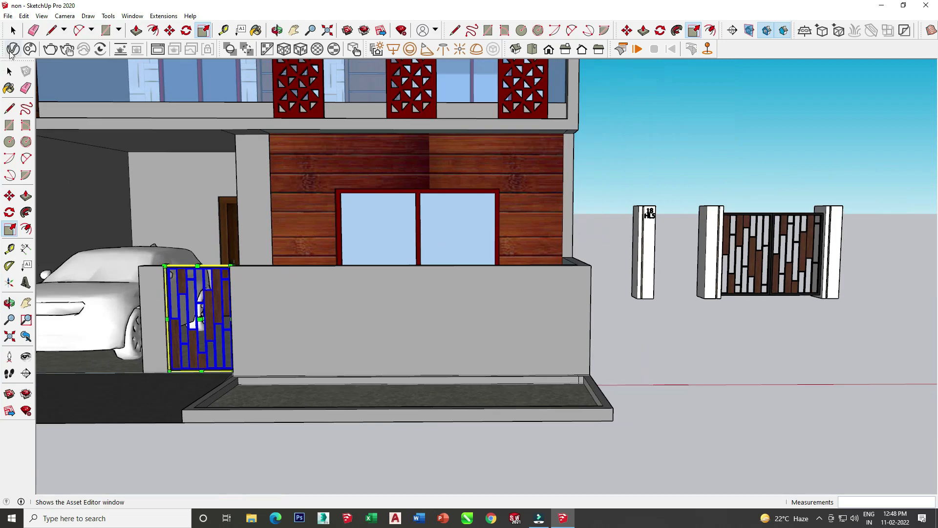
Step: Select both leaves of the main double gate
click(13, 30)
click(738, 393)
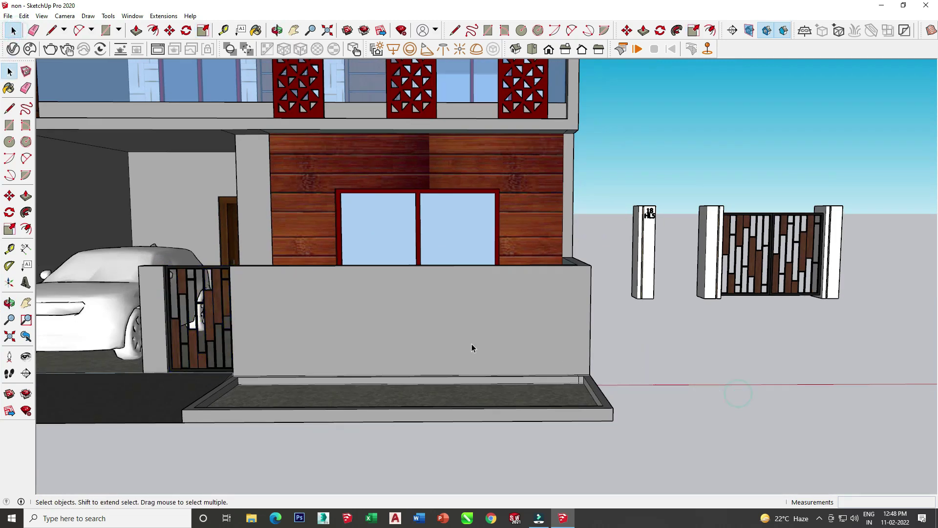
click(802, 268)
click(745, 253)
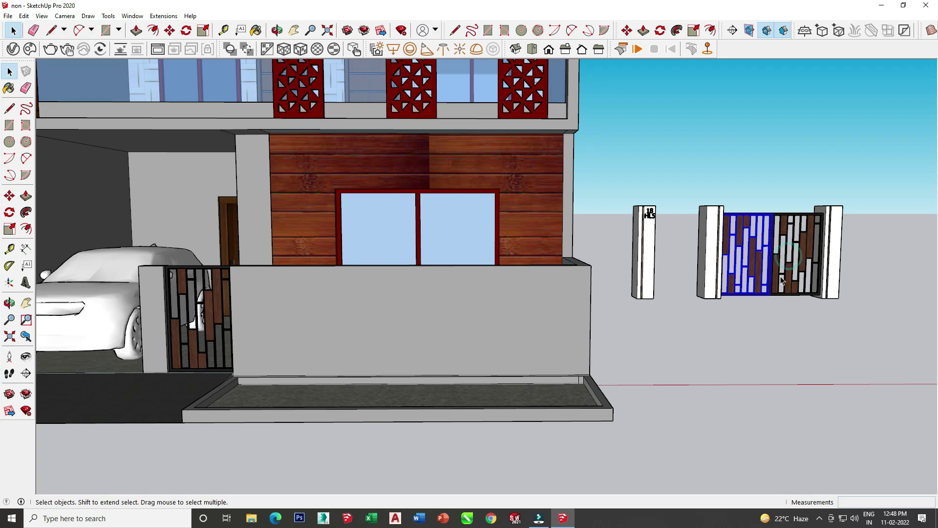
click(776, 306)
click(743, 255)
shift+click(780, 261)
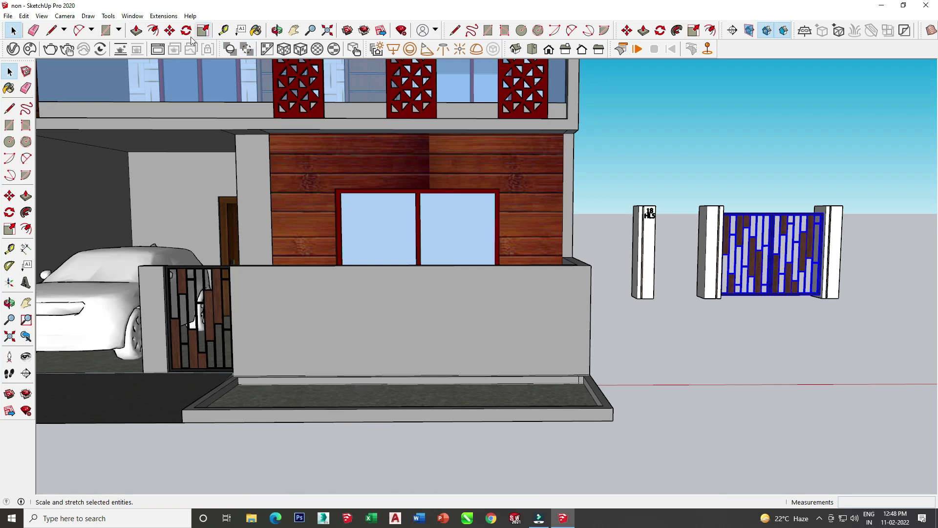
Step: Move the double gate to a spot left of the house
click(169, 30)
click(804, 271)
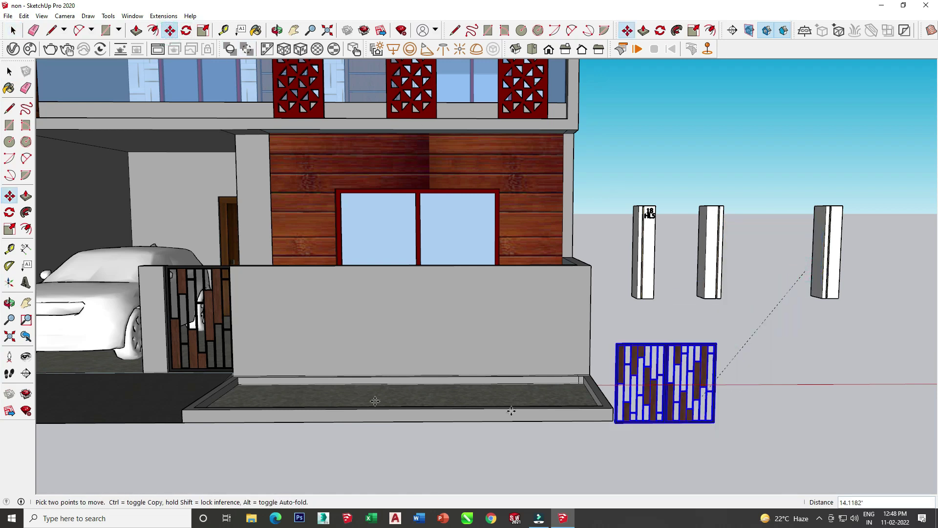
scroll(511, 410, down, 3)
scroll(360, 278, down, 2)
scroll(184, 283, up, 2)
scroll(153, 354, up, 1)
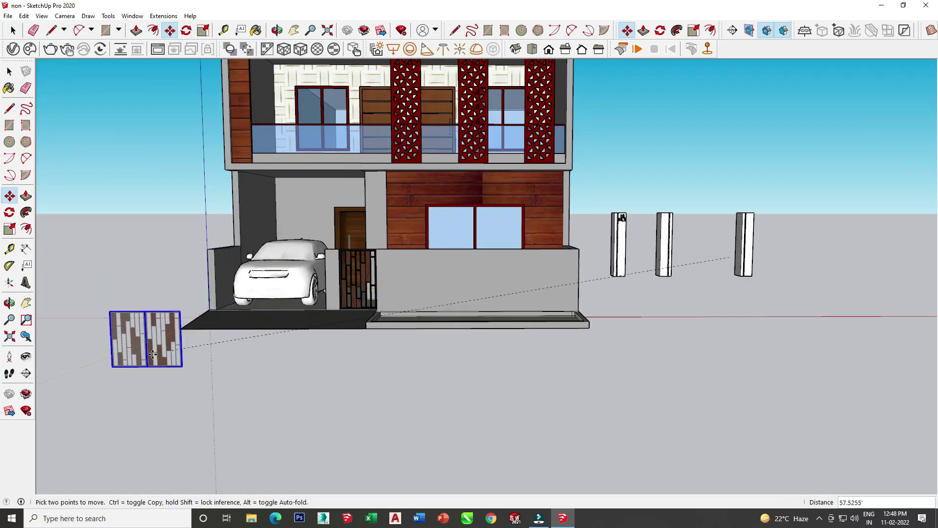
click(156, 356)
Step: Carry the gate by its corner to the garage wall corner in front of the car
scroll(157, 356, up, 2)
mouse_move(157, 391)
middle_down()
mouse_move(75, 449)
mouse_move(172, 398)
middle_up()
scroll(164, 372, up, 2)
scroll(150, 362, up, 3)
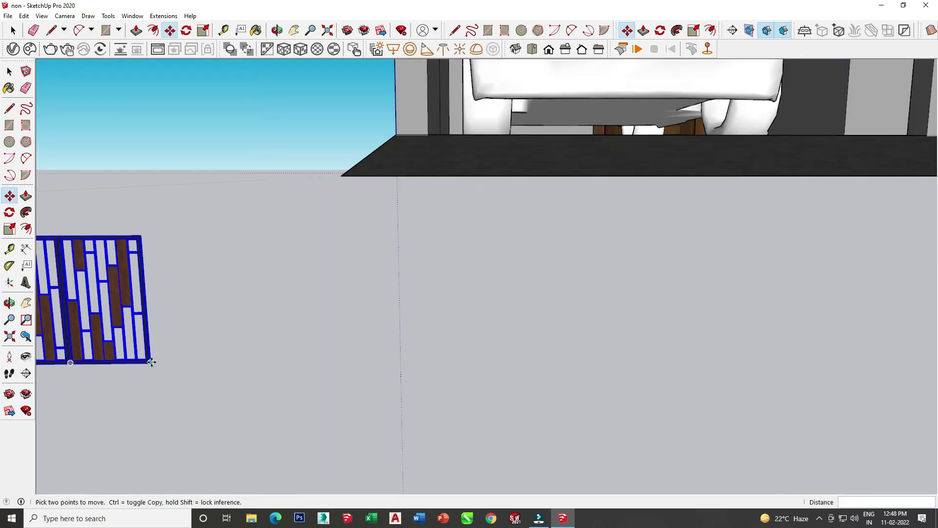
scroll(151, 362, up, 2)
scroll(164, 356, up, 2)
scroll(148, 386, up, 2)
scroll(142, 388, up, 1)
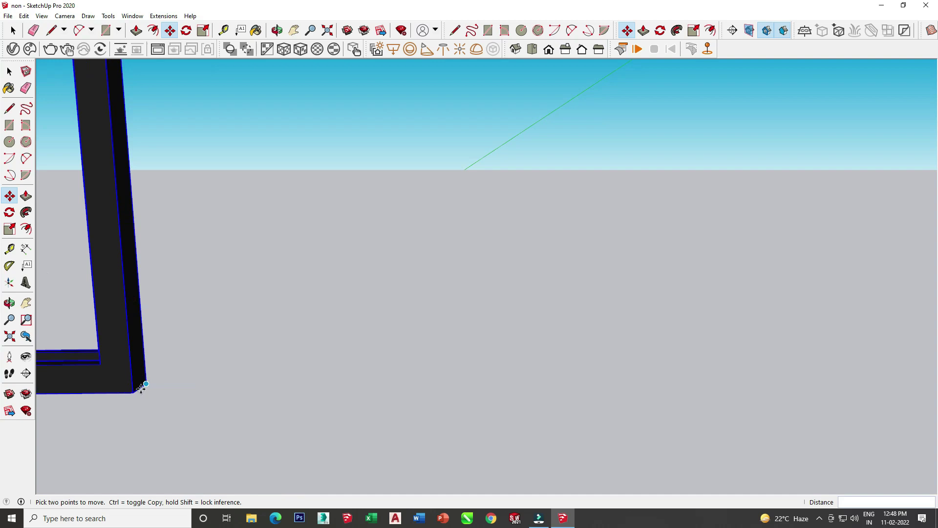
click(142, 389)
scroll(240, 213, down, 1)
scroll(248, 210, down, 3)
scroll(250, 216, down, 2)
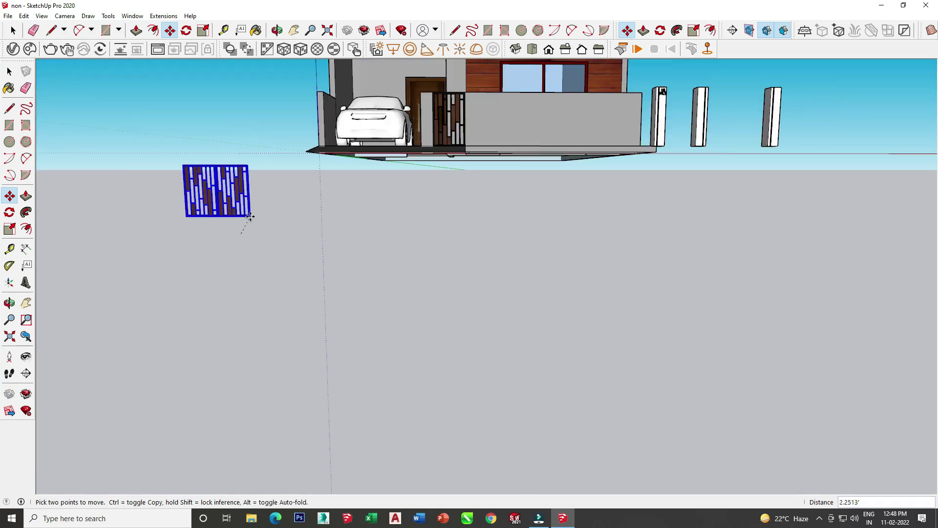
middle_drag(250, 217, 308, 289)
scroll(388, 189, up, 2)
scroll(484, 215, up, 4)
middle_drag(483, 215, 513, 229)
scroll(537, 235, up, 2)
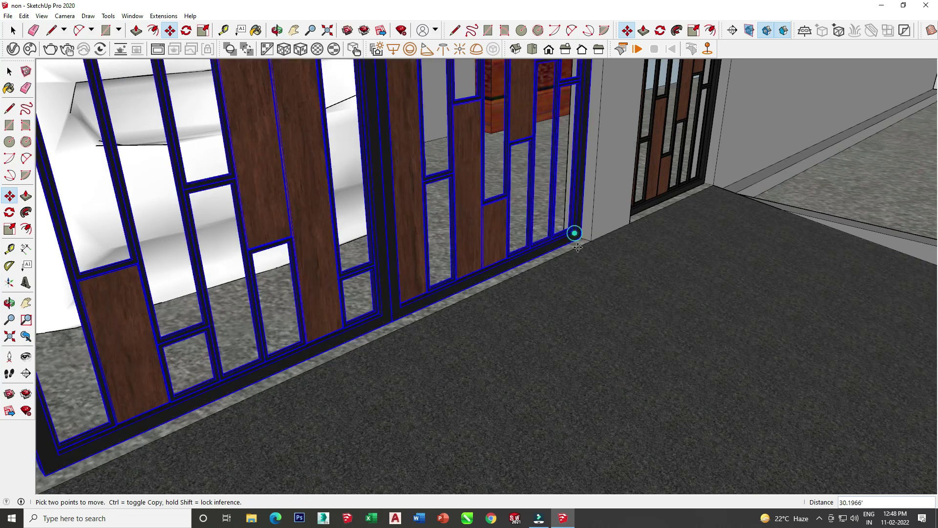
click(578, 248)
scroll(586, 273, down, 2)
scroll(601, 300, down, 2)
scroll(404, 342, up, 3)
click(203, 30)
Step: Widen the carport gate to Red Scale 1.13 so it spans the wall opening
middle_drag(244, 205, 263, 216)
scroll(264, 216, up, 2)
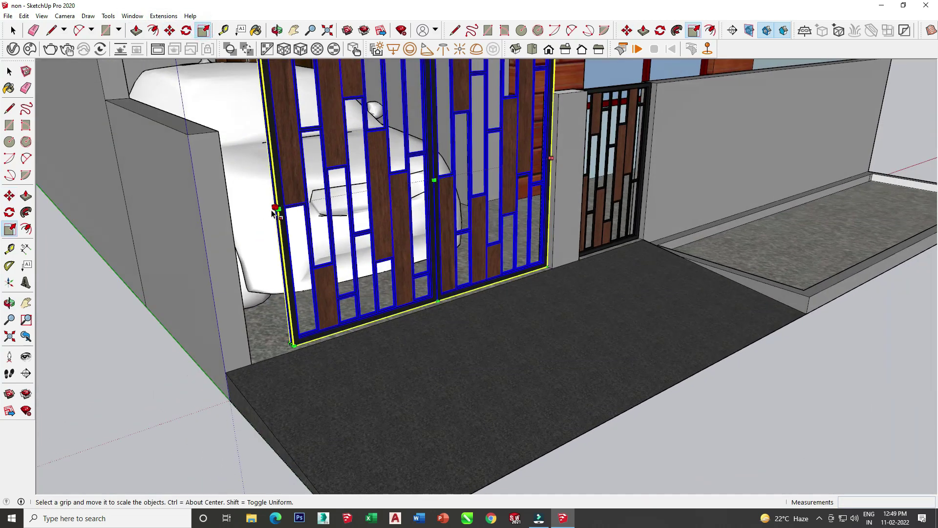
drag(275, 211, 230, 210)
mouse_move(293, 215)
middle_down()
mouse_move(315, 224)
mouse_move(347, 216)
middle_up()
drag(348, 215, 292, 247)
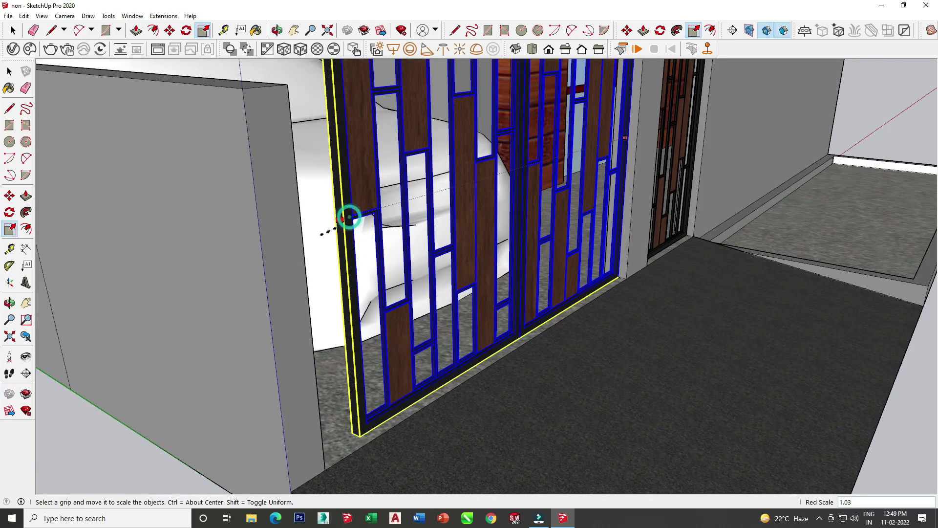
Step: Adjust the gate's blue-scale height to match the side gate
scroll(353, 298, down, 5)
middle_drag(353, 297, 506, 214)
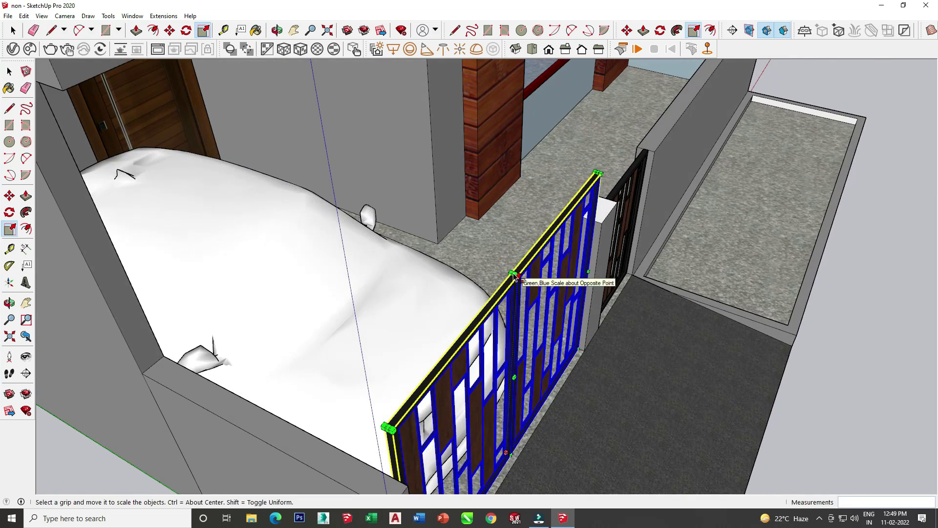
drag(513, 276, 513, 352)
middle_drag(513, 352, 511, 346)
drag(511, 346, 444, 411)
middle_drag(444, 412, 336, 354)
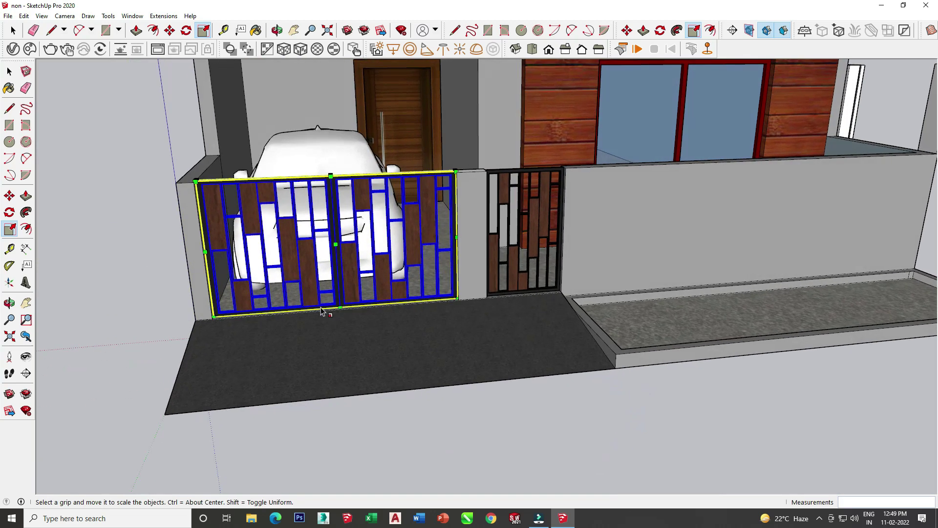
middle_drag(518, 352, 203, 419)
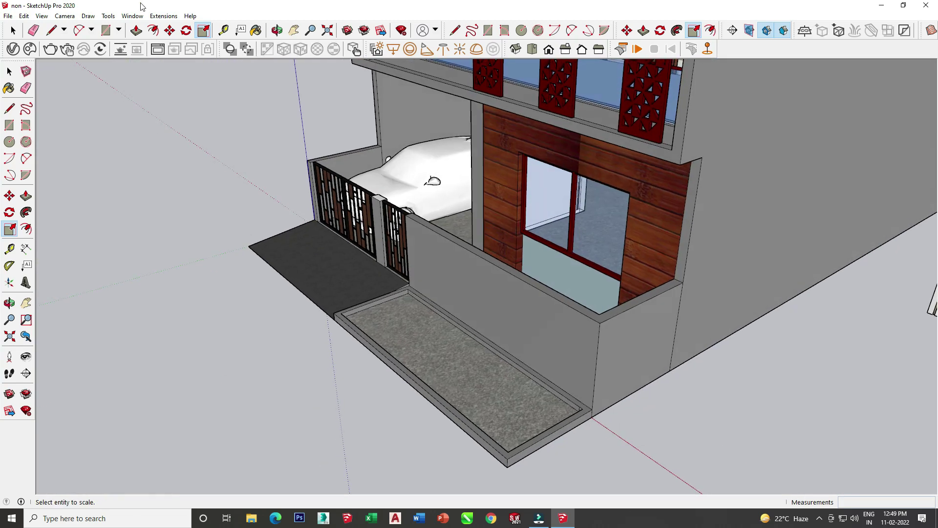
Step: Measure along the planter edge and draw a small square pier footprint on it
click(222, 34)
scroll(383, 289, up, 2)
scroll(383, 298, up, 3)
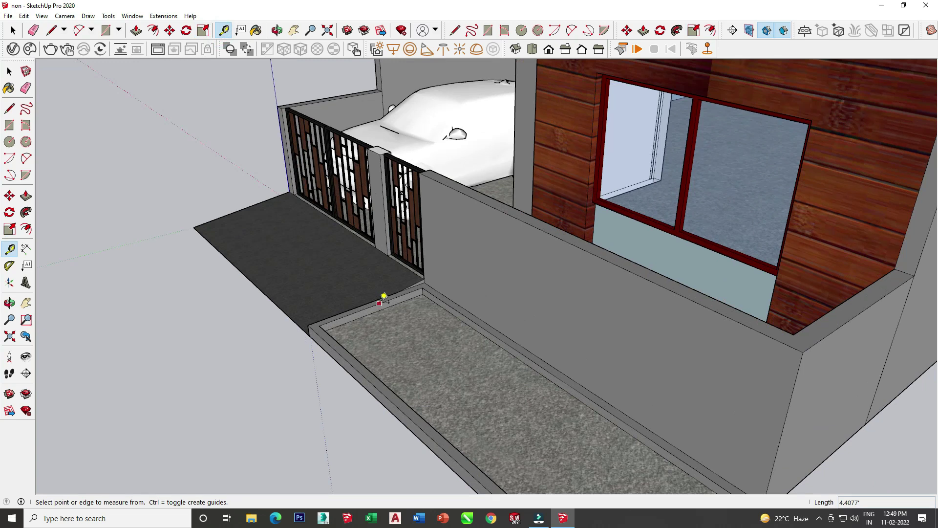
click(379, 303)
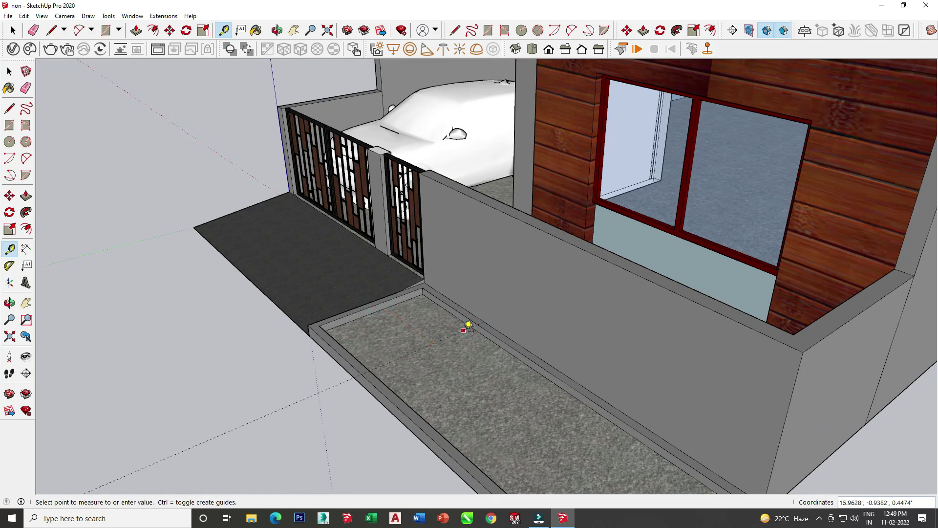
click(499, 331)
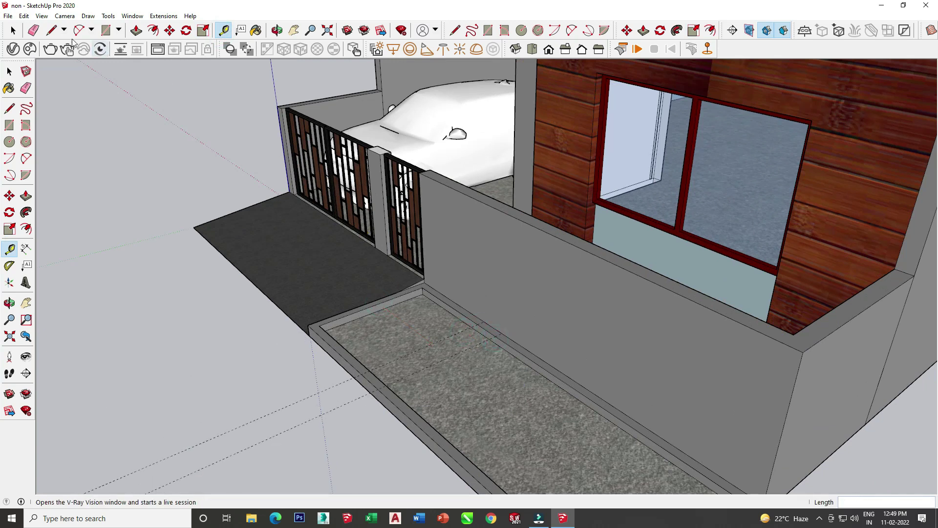
click(105, 30)
scroll(493, 332, up, 2)
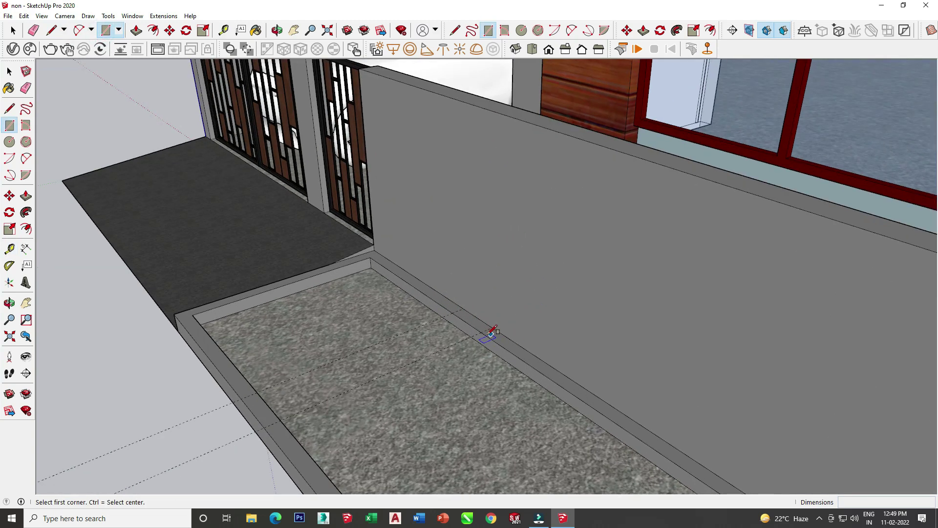
click(480, 332)
click(464, 308)
Step: Push/pull the footprint up 0.5' past the wall top and select the new pier
click(136, 34)
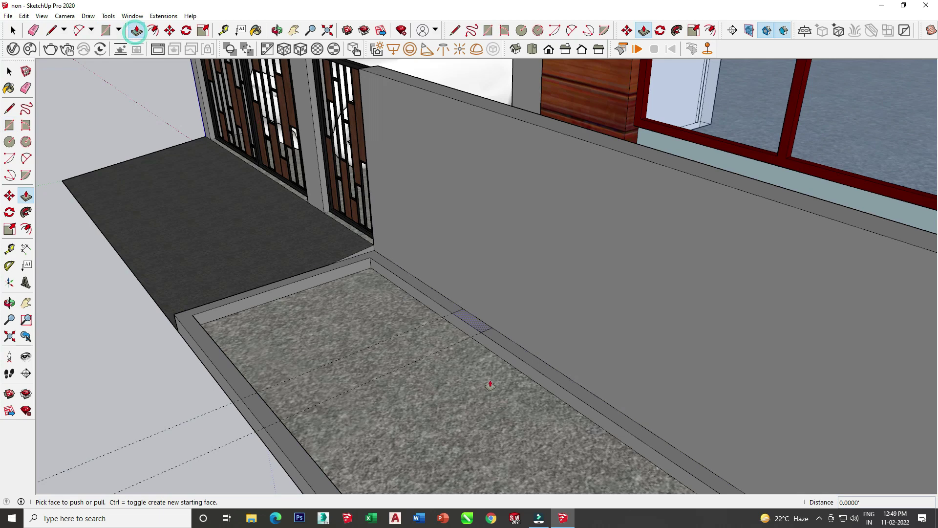
click(479, 321)
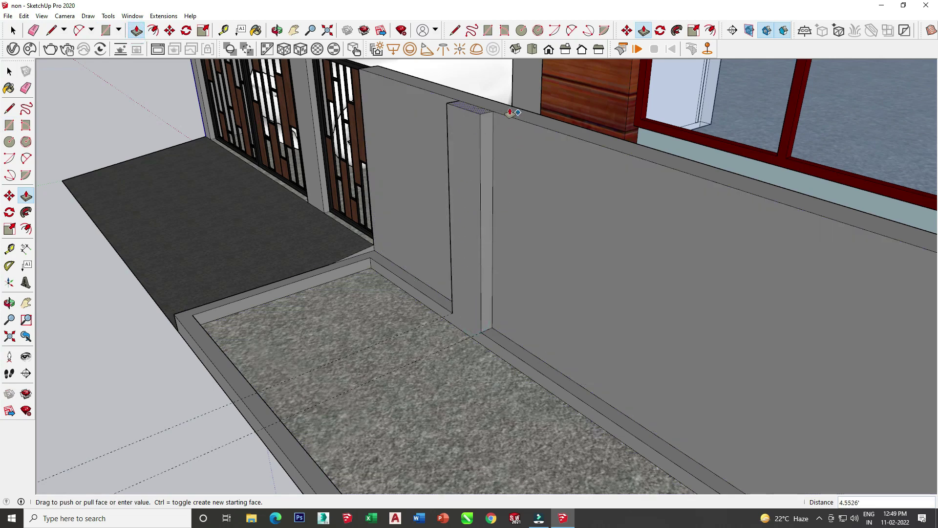
click(485, 107)
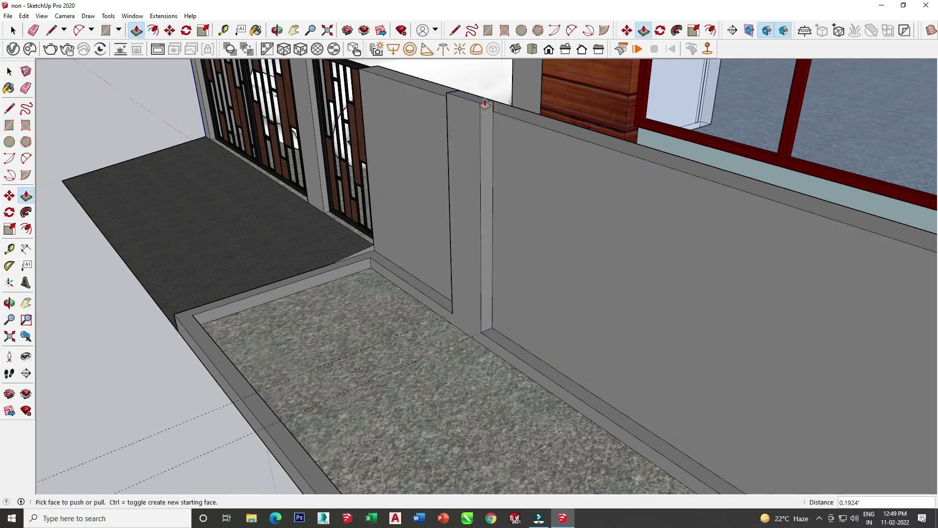
middle_drag(485, 107, 366, 84)
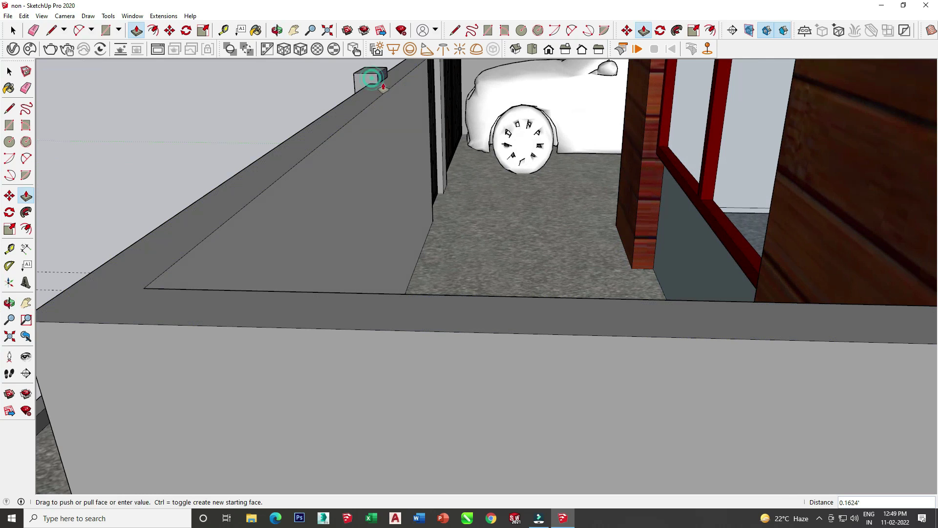
click(386, 96)
mouse_move(385, 93)
middle_down()
mouse_move(439, 260)
mouse_move(315, 168)
middle_up()
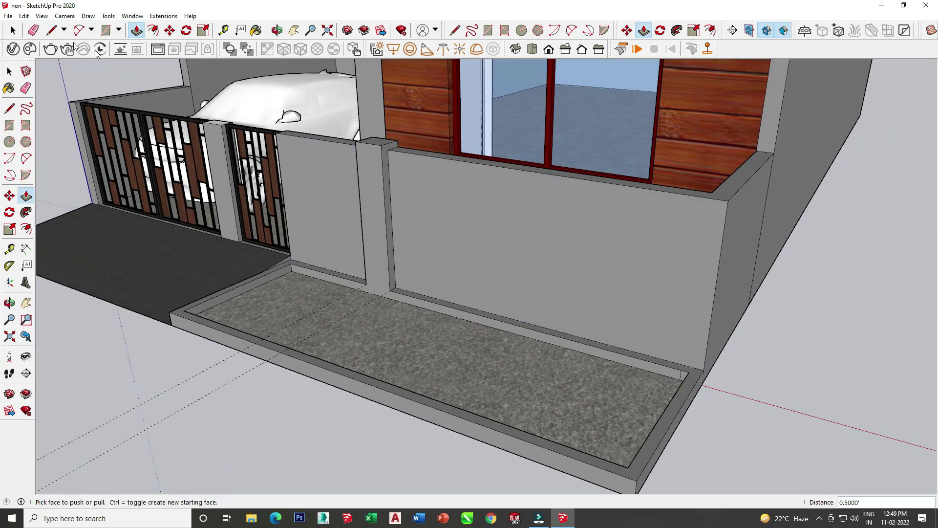
click(16, 30)
click(371, 259)
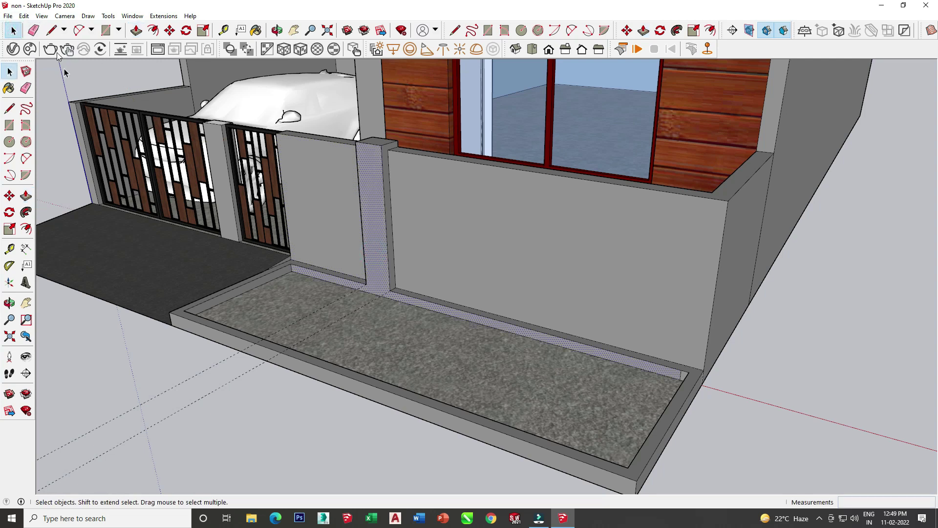
Step: Select the whole new pier beside the gate
click(49, 34)
click(366, 287)
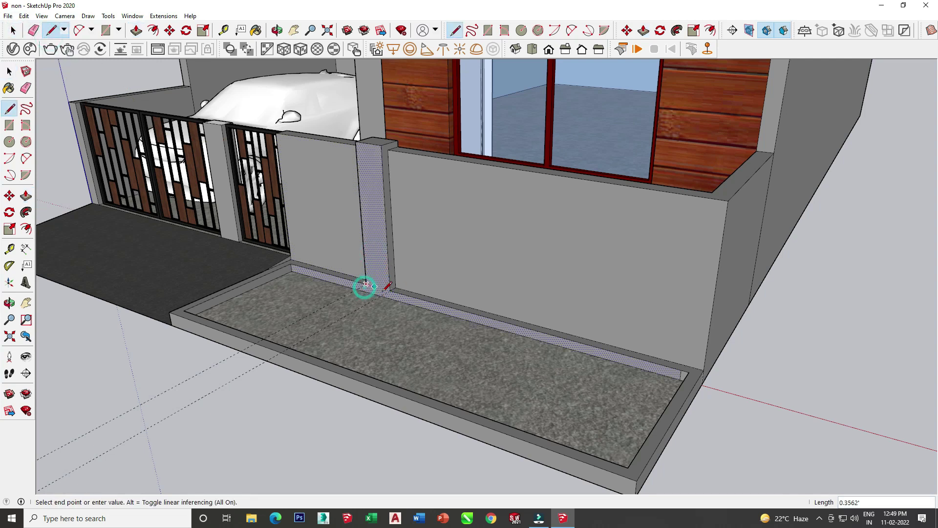
key(space)
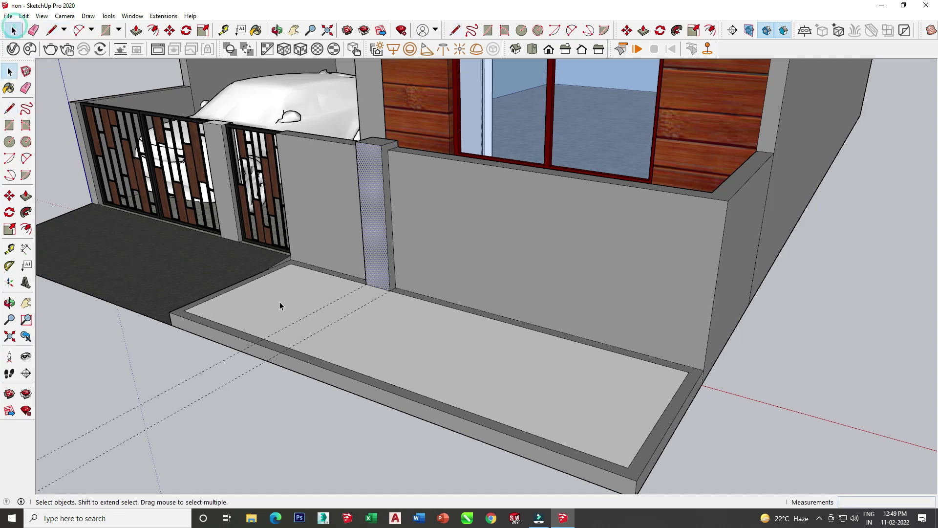
click(281, 306)
scroll(381, 251, up, 2)
scroll(382, 248, up, 1)
click(383, 248)
scroll(398, 262, up, 1)
mouse_move(398, 261)
middle_down()
mouse_move(416, 292)
mouse_move(585, 314)
mouse_move(745, 310)
mouse_move(723, 303)
middle_up()
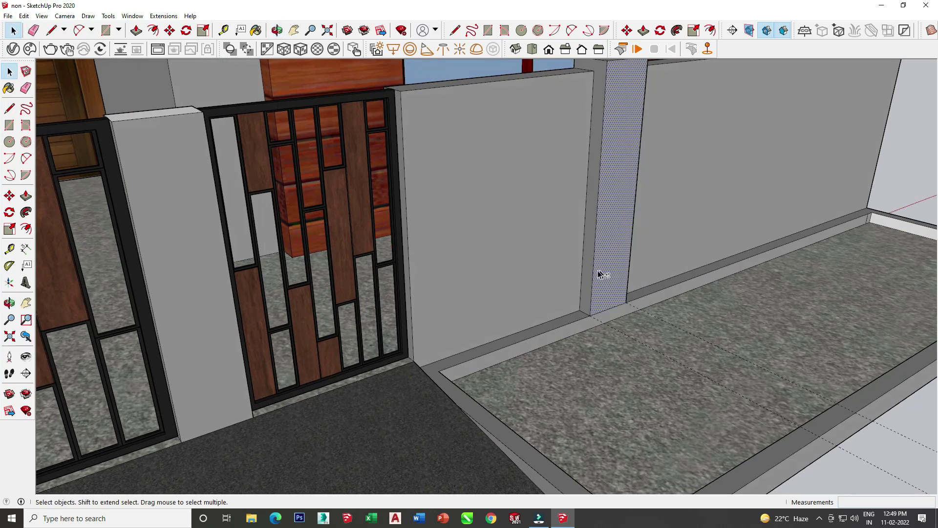
mouse_move(591, 278)
middle_down()
mouse_move(562, 356)
mouse_move(590, 213)
mouse_move(769, 209)
mouse_move(555, 88)
mouse_move(469, 177)
mouse_move(407, 174)
mouse_move(354, 360)
middle_up()
scroll(585, 81, up, 2)
scroll(407, 174, down, 5)
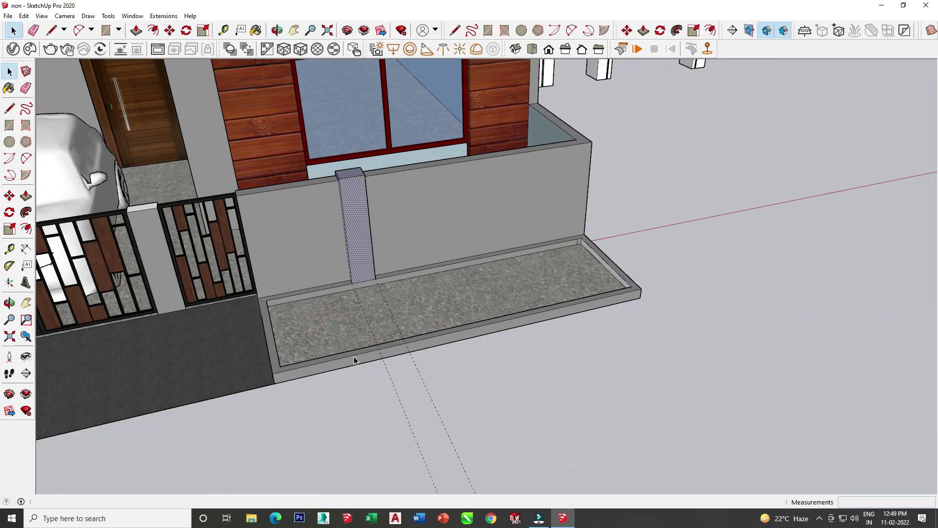
Step: Paste a copy of the pier and place it further right along the wall
key(ctrl+v)
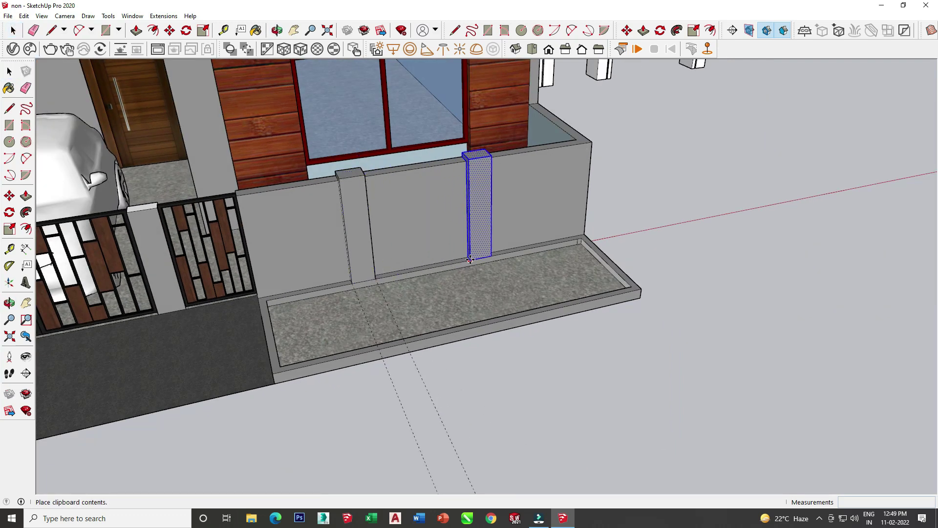
click(474, 259)
key(m)
middle_drag(616, 391, 503, 371)
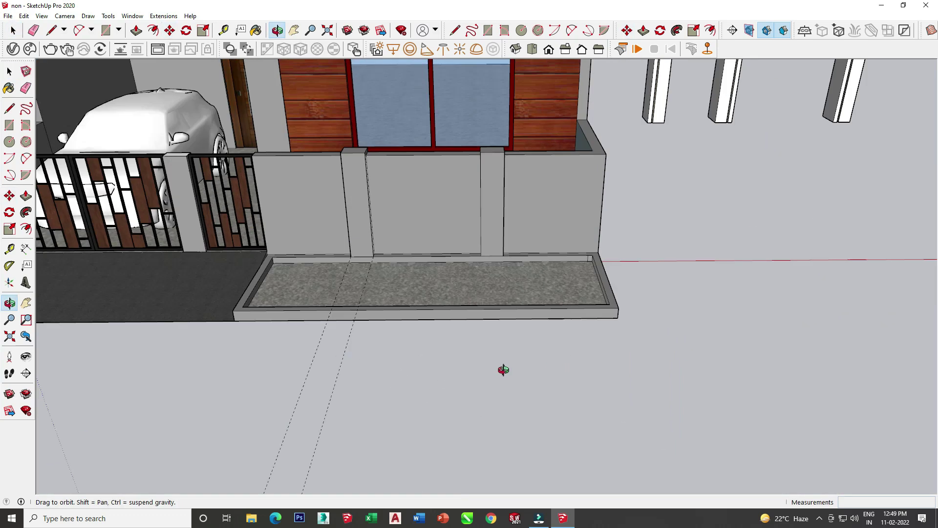
Step: Pick Color A08 from the Colors library and paint the middle and left pier faces dark red
click(256, 30)
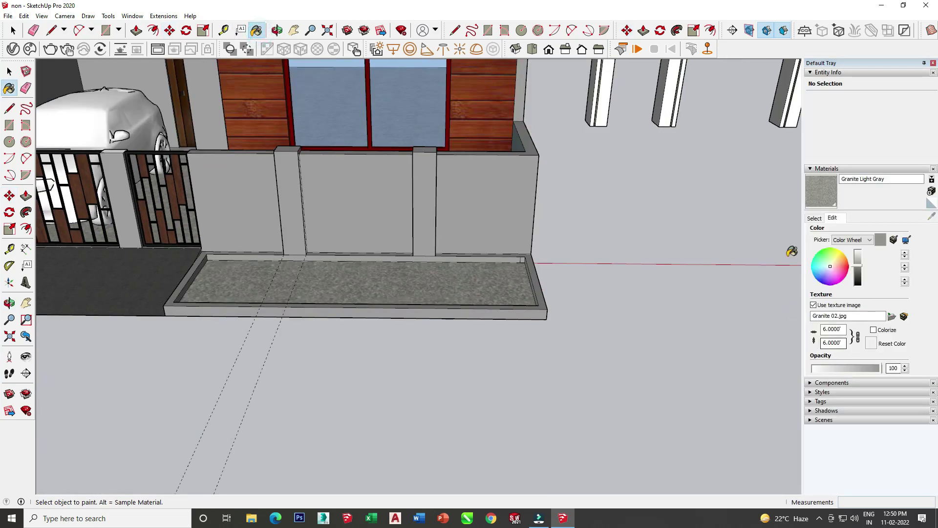
click(815, 218)
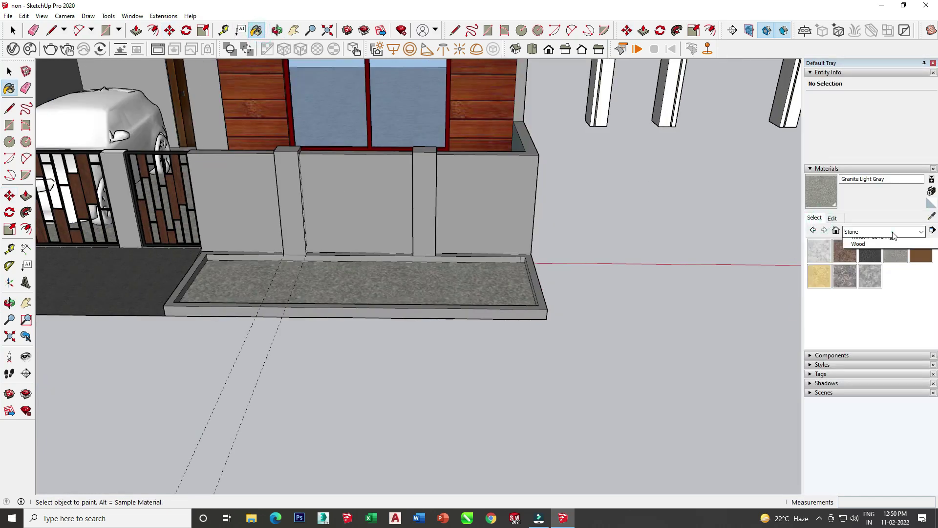
click(877, 259)
click(898, 283)
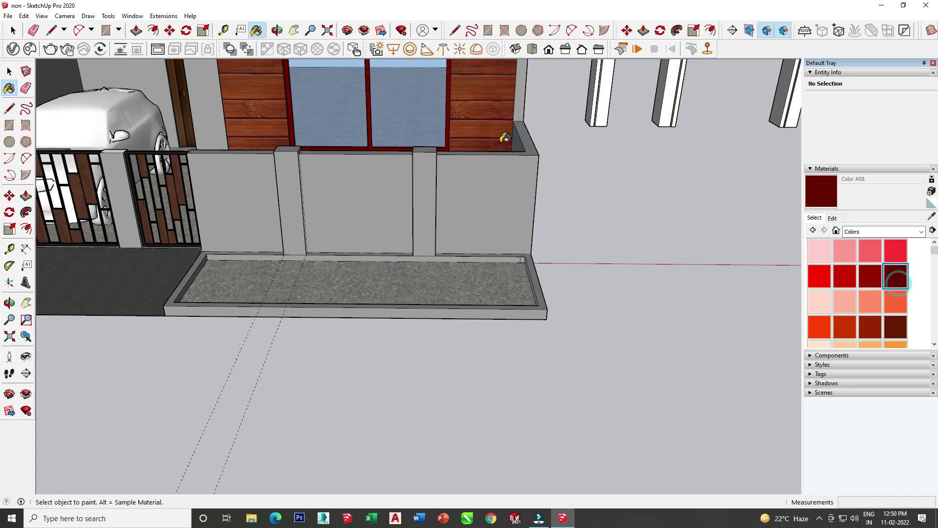
scroll(505, 138, up, 4)
click(457, 195)
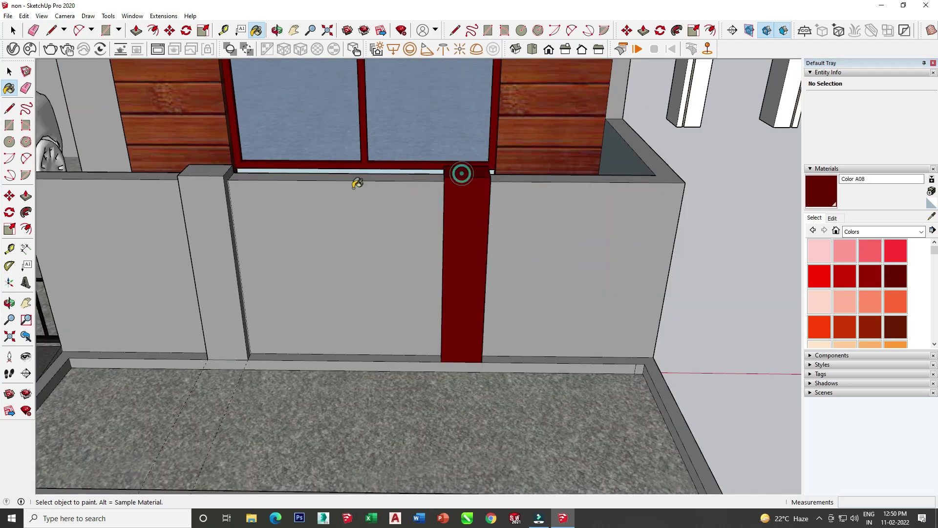
click(207, 201)
Step: Undo the stray dark-red paint applied to the planter wall and wall top
middle_drag(245, 203, 146, 199)
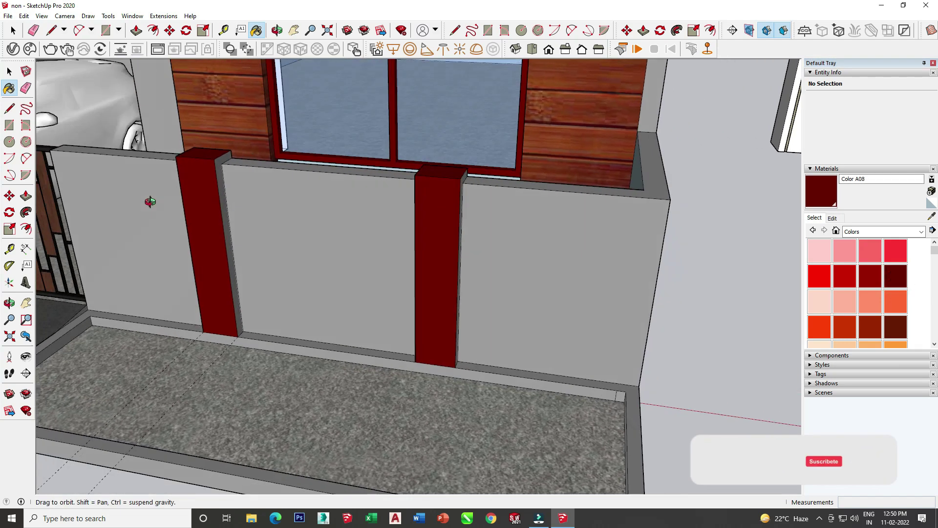
scroll(183, 171, up, 3)
scroll(256, 158, up, 2)
click(253, 146)
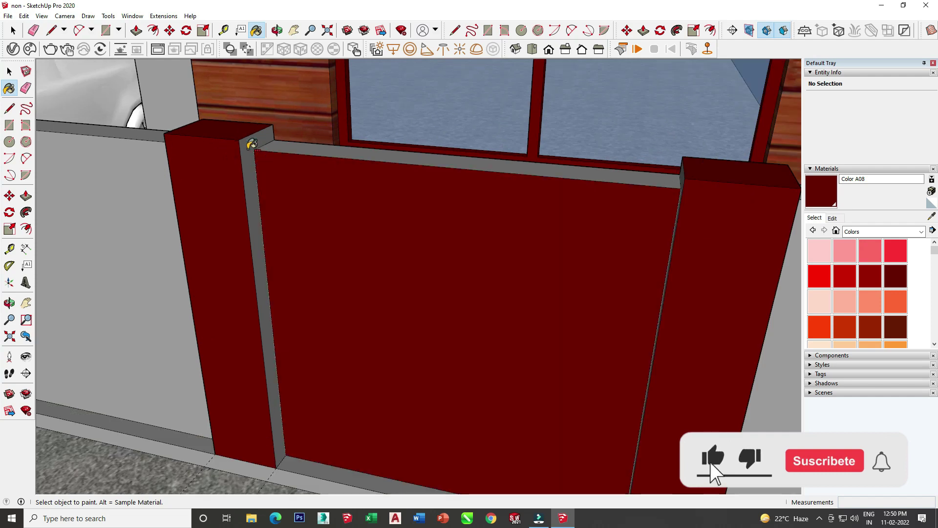
key(ctrl+z)
scroll(253, 147, down, 3)
mouse_move(254, 195)
middle_down()
mouse_move(498, 215)
mouse_move(302, 238)
middle_up()
click(335, 215)
key(ctrl+z)
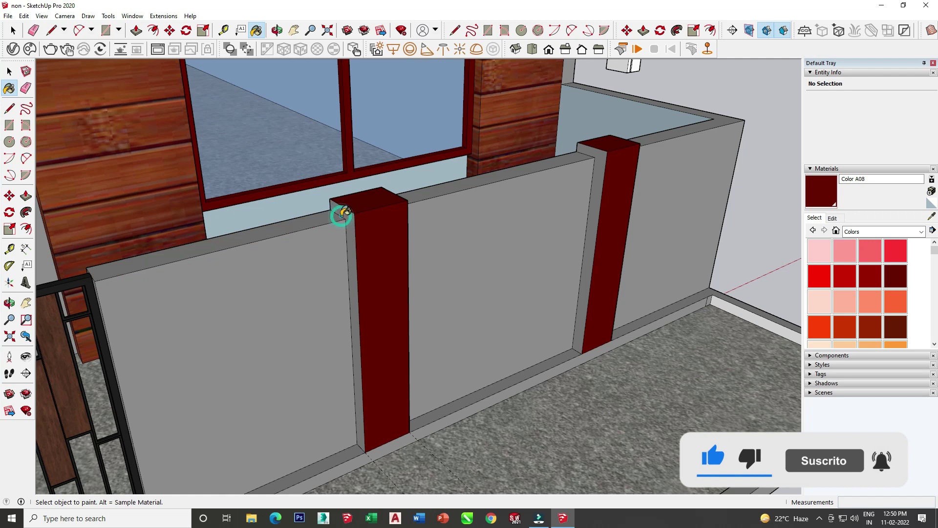
Step: Paint the remaining side faces of both piers dark red
click(343, 215)
click(601, 151)
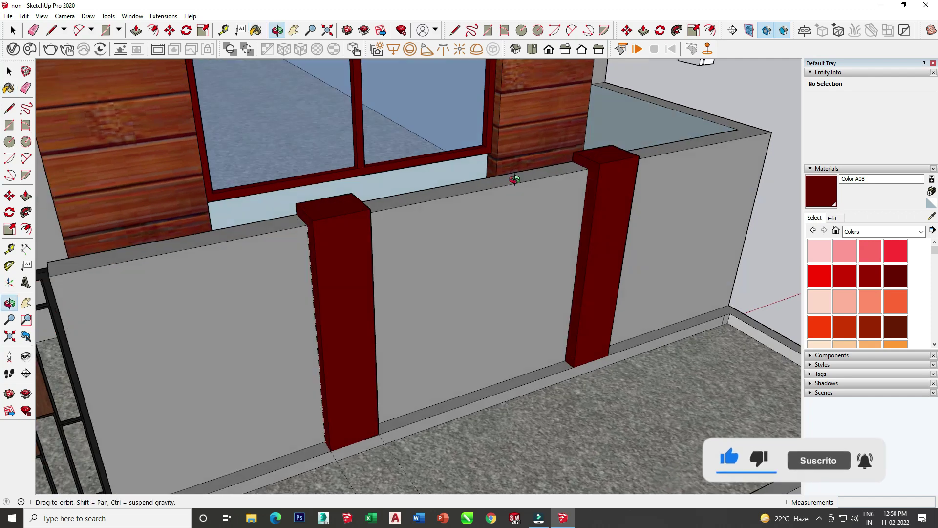
middle_drag(601, 151, 513, 178)
scroll(507, 197, up, 3)
click(486, 209)
scroll(484, 215, down, 3)
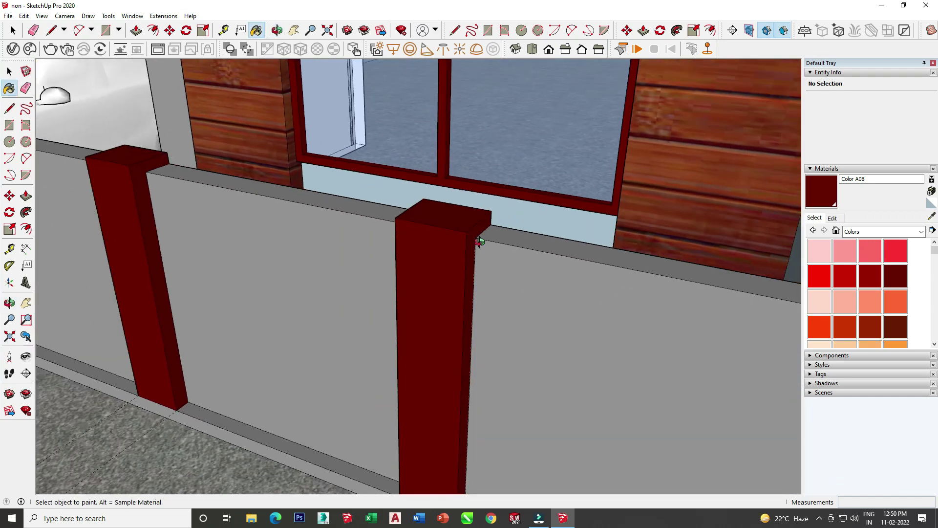
middle_drag(482, 235, 423, 305)
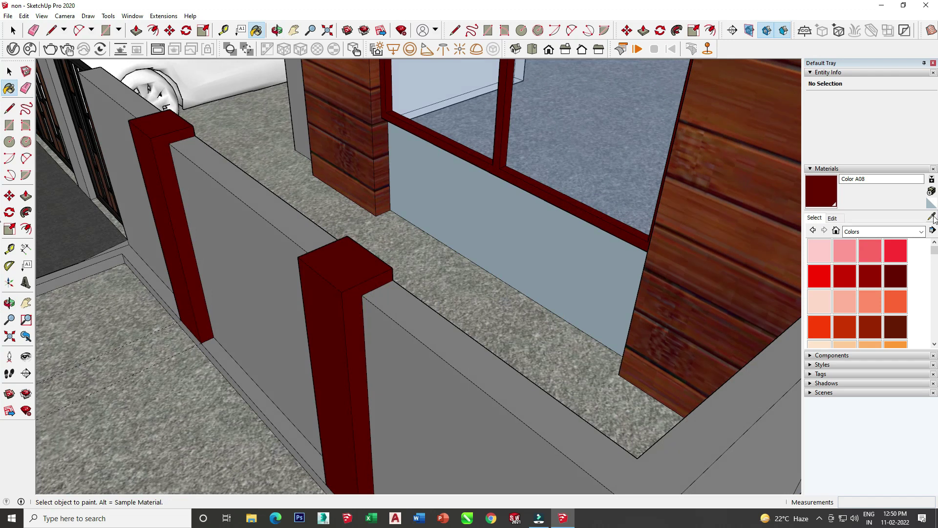
Step: Sample the grey wall material and paint the light-blue strip under the window grey
click(305, 129)
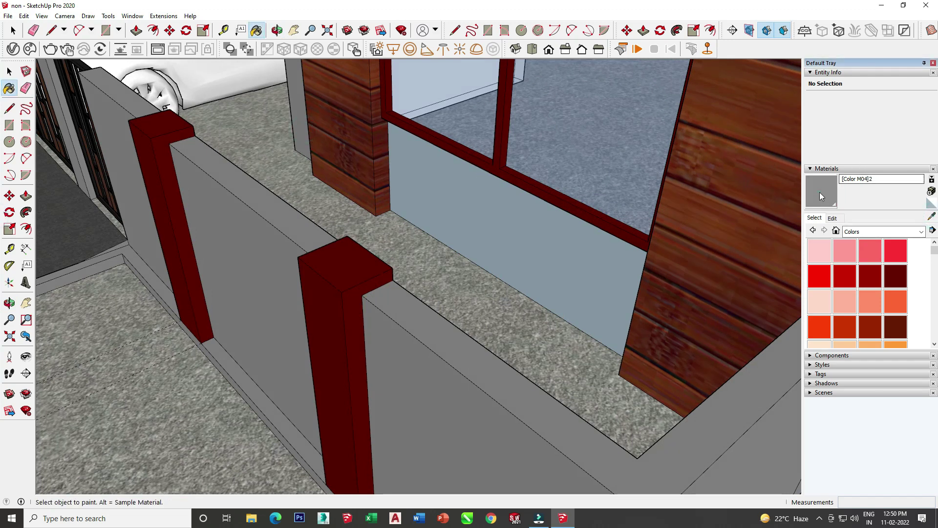
click(543, 284)
scroll(508, 295, down, 2)
scroll(504, 298, down, 4)
Step: Box-select the three spare piers beside the house and delete them
middle_drag(478, 320, 68, 74)
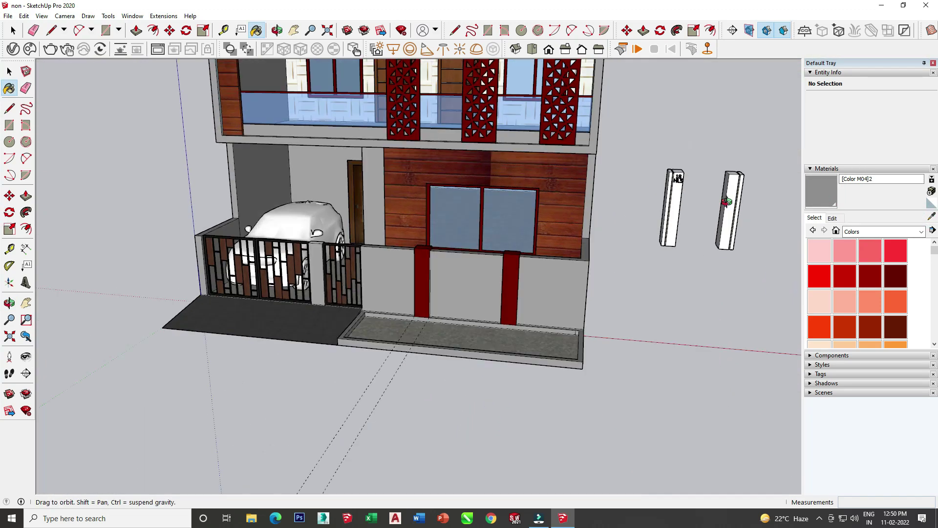
click(14, 30)
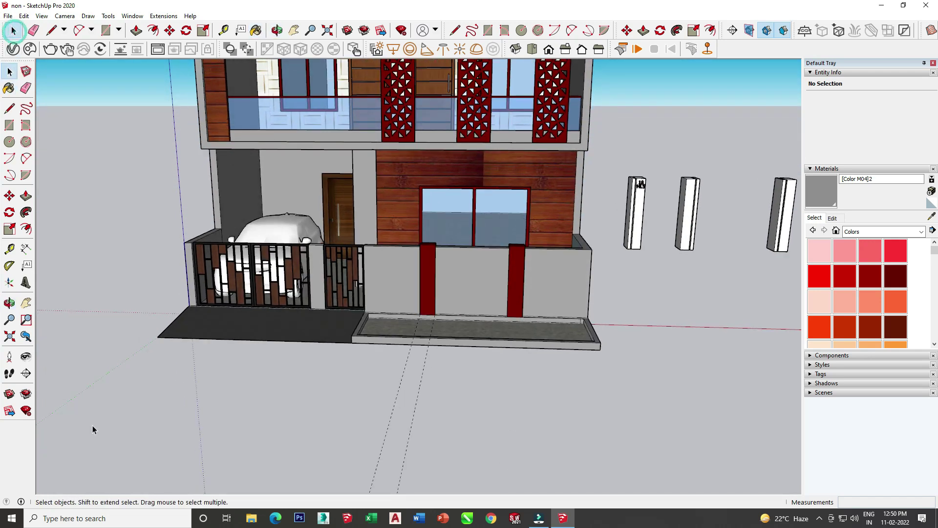
scroll(442, 260, down, 3)
scroll(442, 260, down, 2)
drag(540, 321, 591, 329)
middle_drag(591, 328, 424, 269)
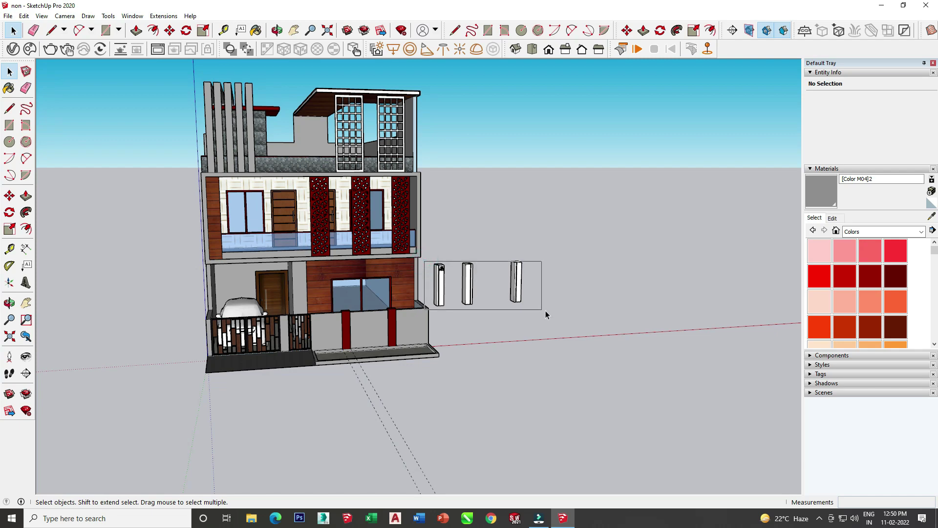
key(ctrl+z)
key(ctrl+z)
Step: Orbit and zoom around the house to review the finished facade
mouse_move(481, 250)
middle_down()
mouse_move(330, 130)
mouse_move(104, 33)
mouse_move(164, 157)
middle_up()
scroll(343, 310, down, 3)
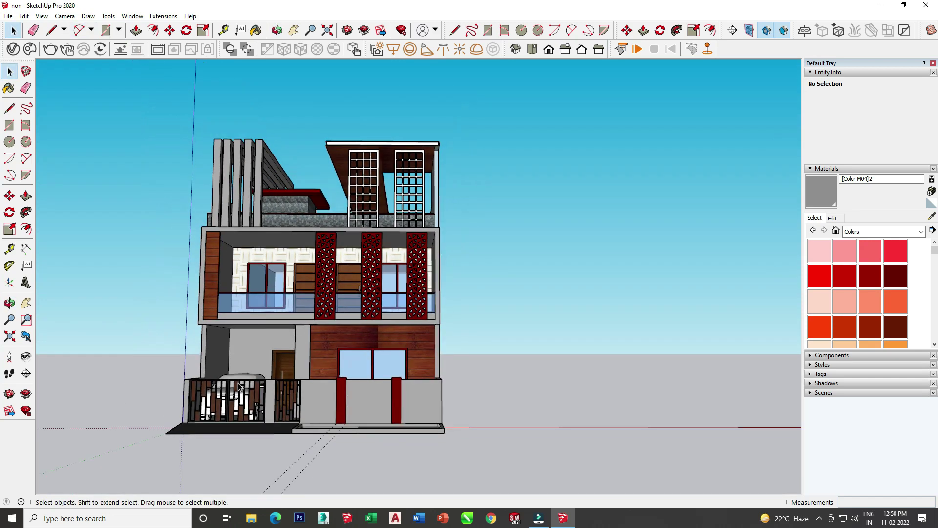
scroll(237, 398, up, 2)
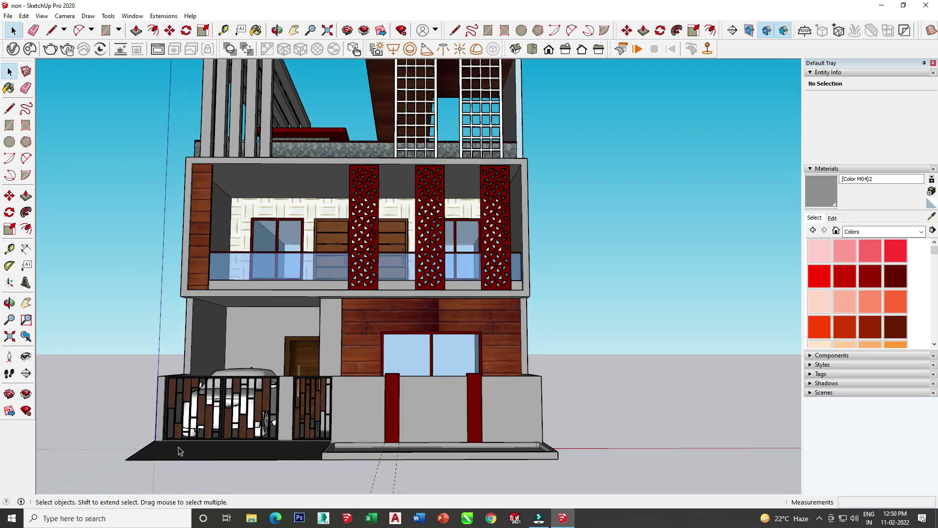
scroll(180, 450, up, 1)
mouse_move(212, 450)
middle_down()
mouse_move(362, 310)
mouse_move(2, 220)
middle_up()
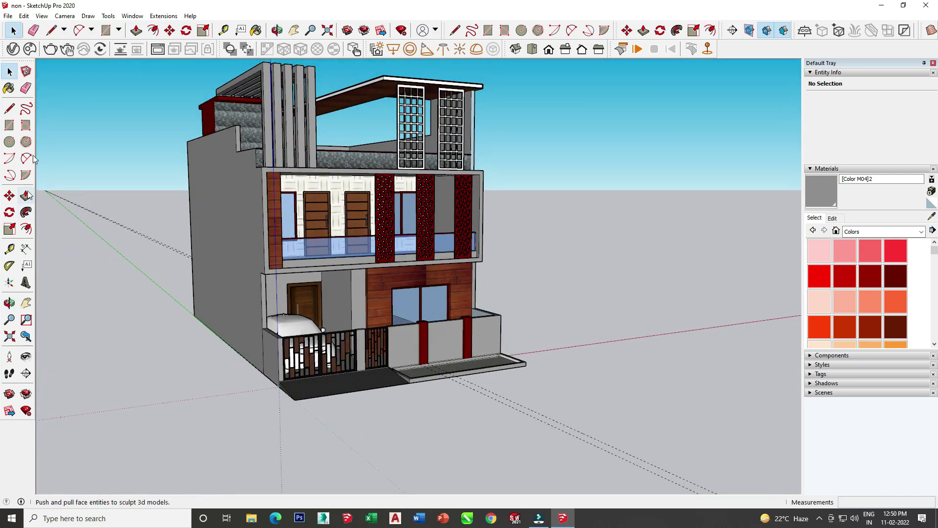
Step: Open Chaos Cosmos and browse the Furniture category models
click(29, 49)
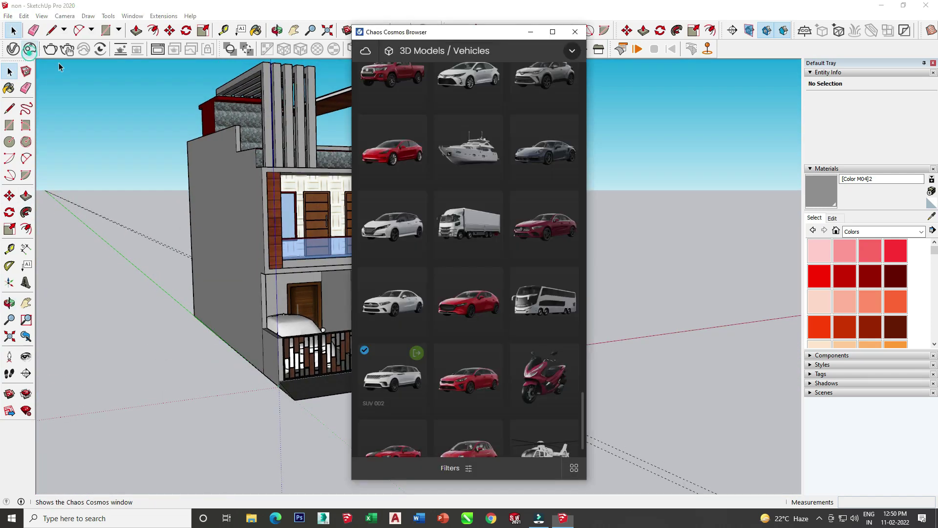
click(370, 50)
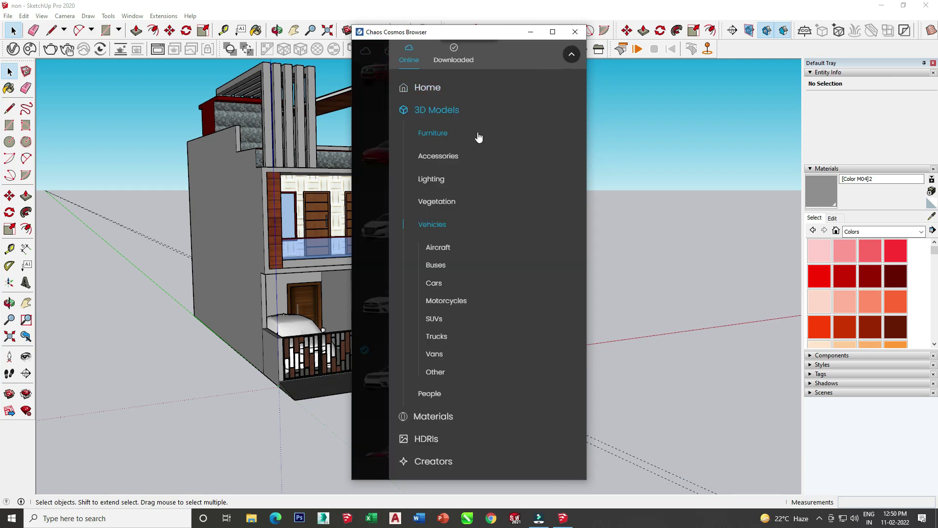
click(463, 129)
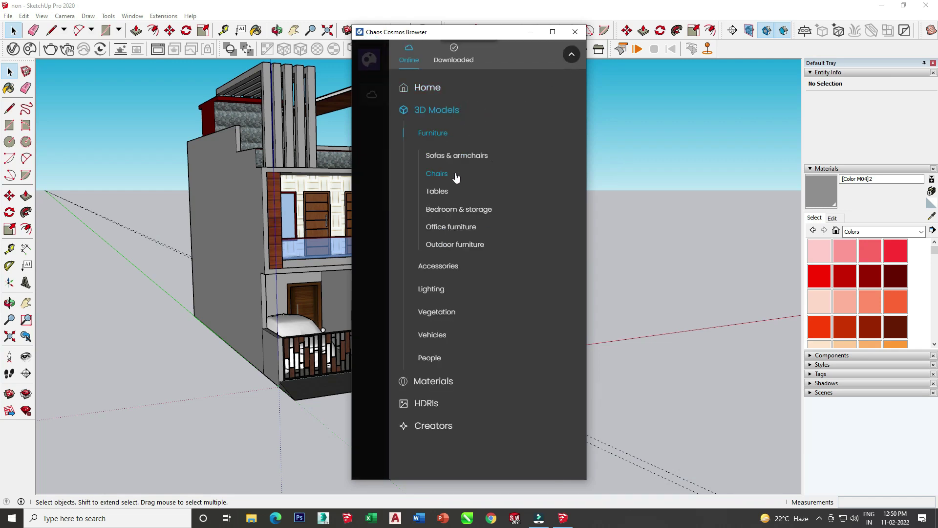
click(573, 53)
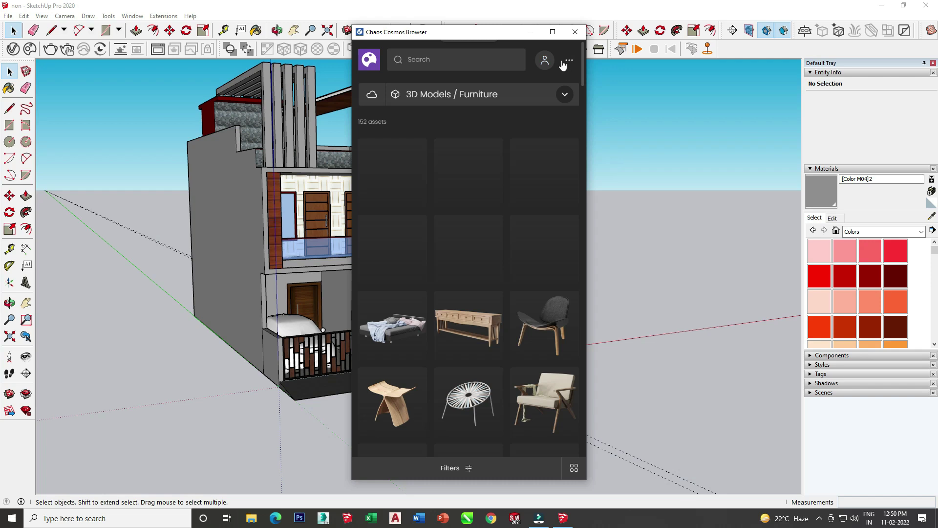
click(372, 94)
click(572, 63)
click(568, 94)
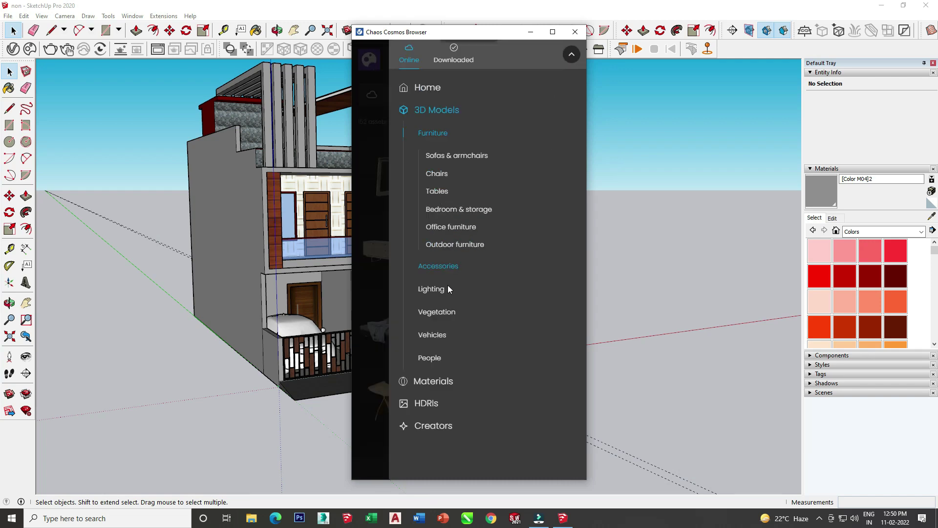
Step: Browse the Vegetation > Indoor plants models
click(450, 314)
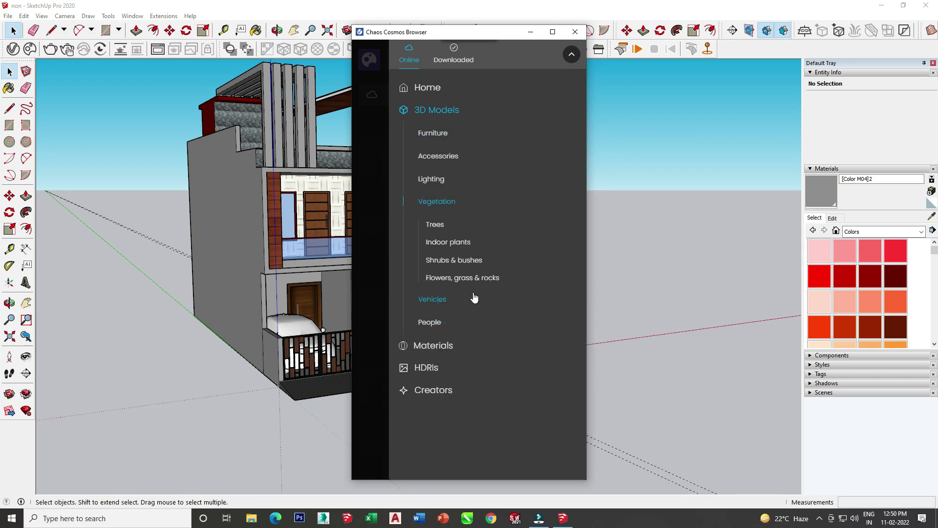
click(464, 242)
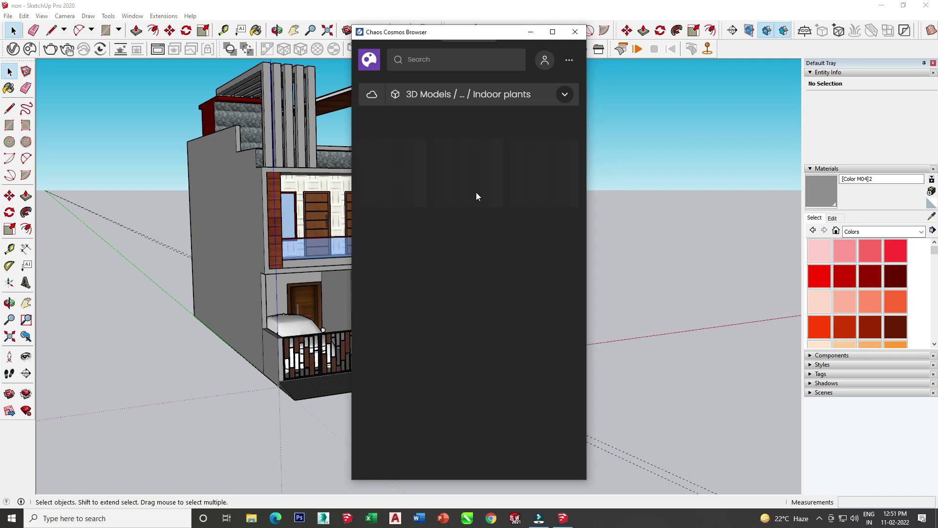
scroll(461, 277, down, 2)
scroll(459, 277, down, 5)
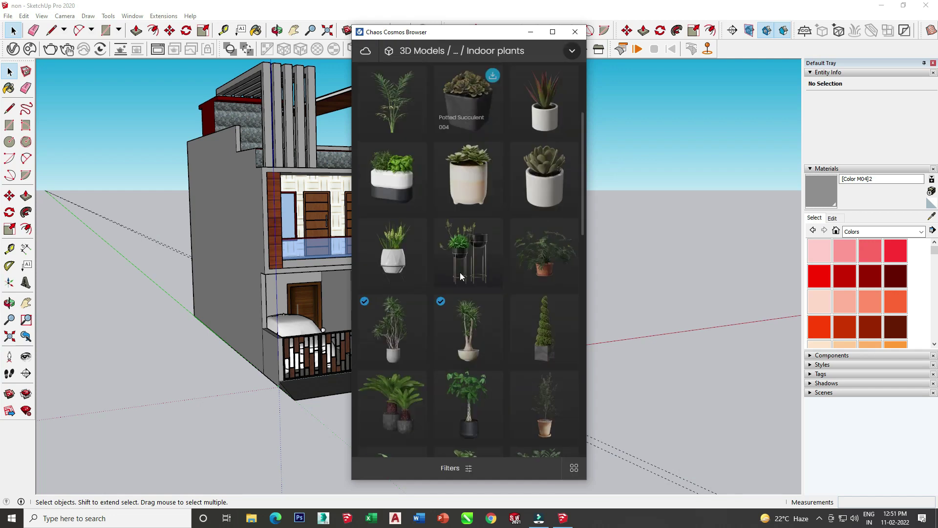
scroll(460, 276, down, 4)
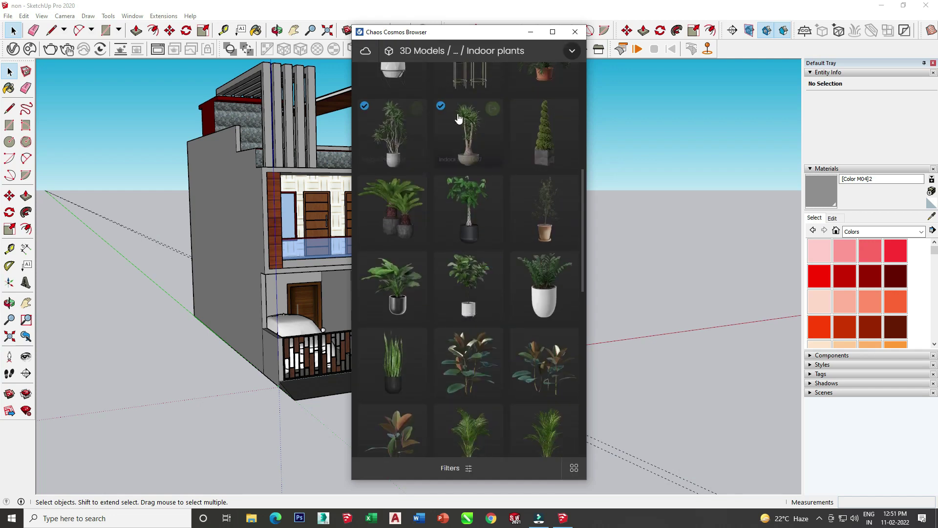
scroll(481, 227, down, 4)
scroll(446, 247, down, 3)
scroll(435, 290, down, 3)
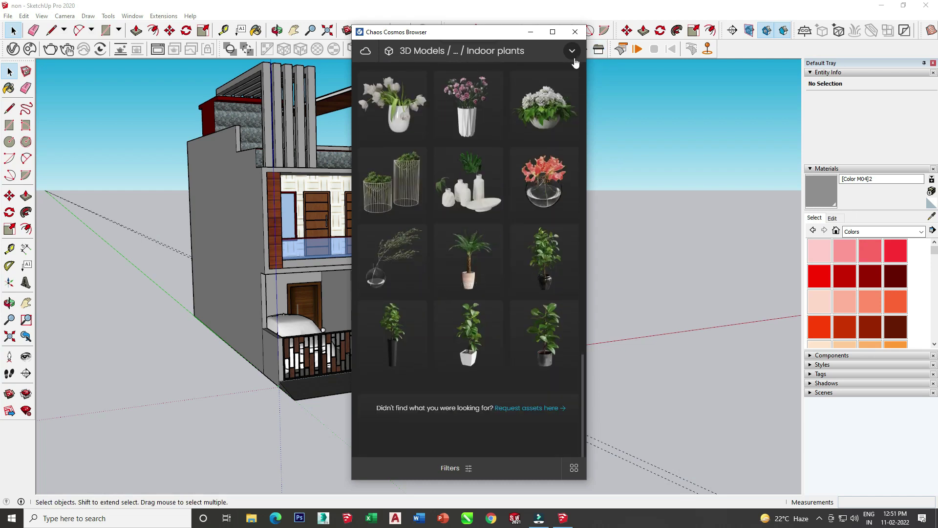
scroll(488, 87, up, 5)
scroll(440, 147, up, 5)
scroll(454, 220, up, 5)
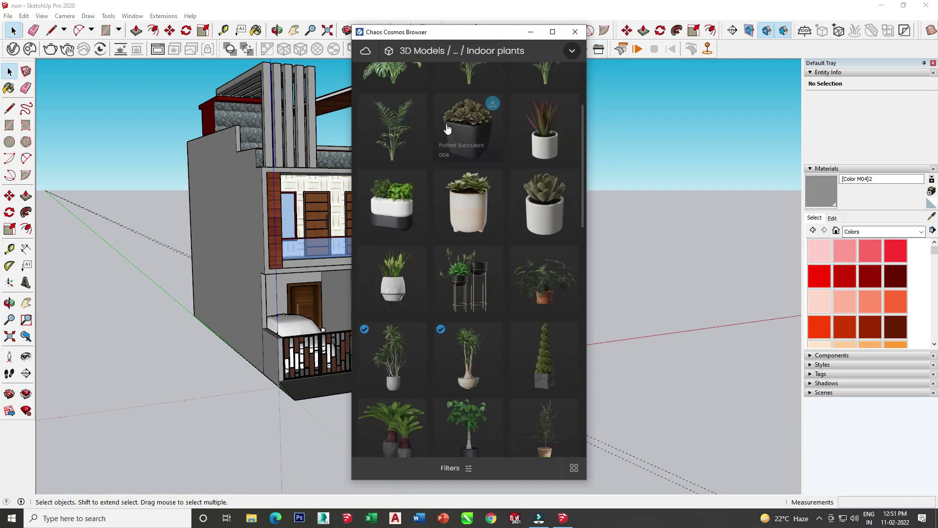
scroll(474, 323, up, 5)
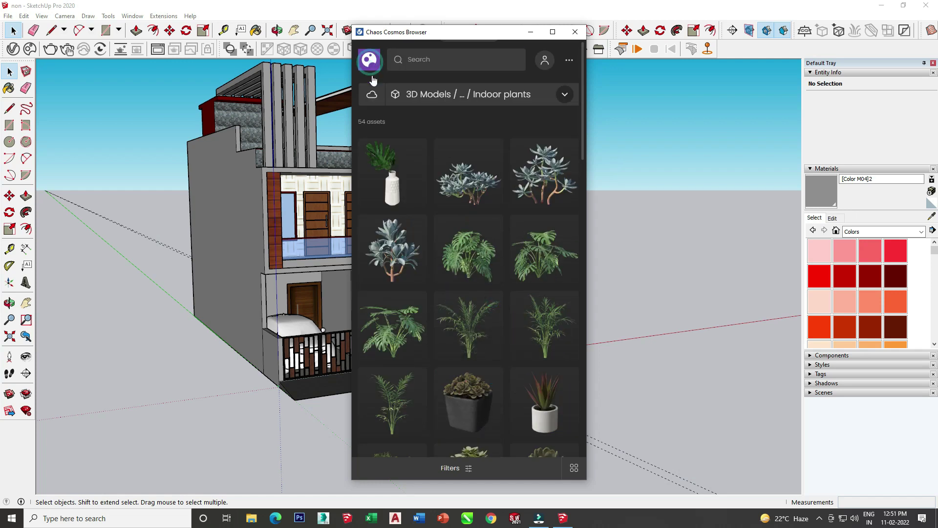
Step: Return to the Cosmos home page and open the Vegetation category
click(373, 100)
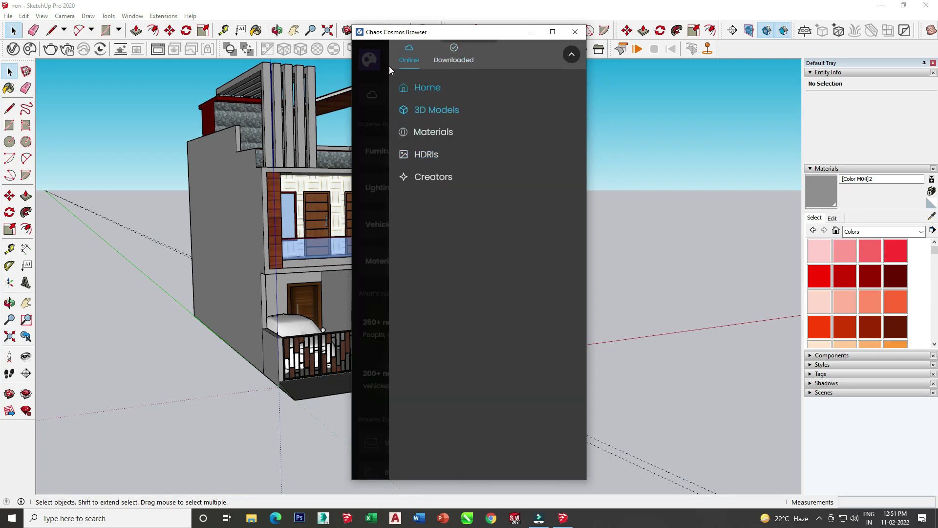
click(569, 58)
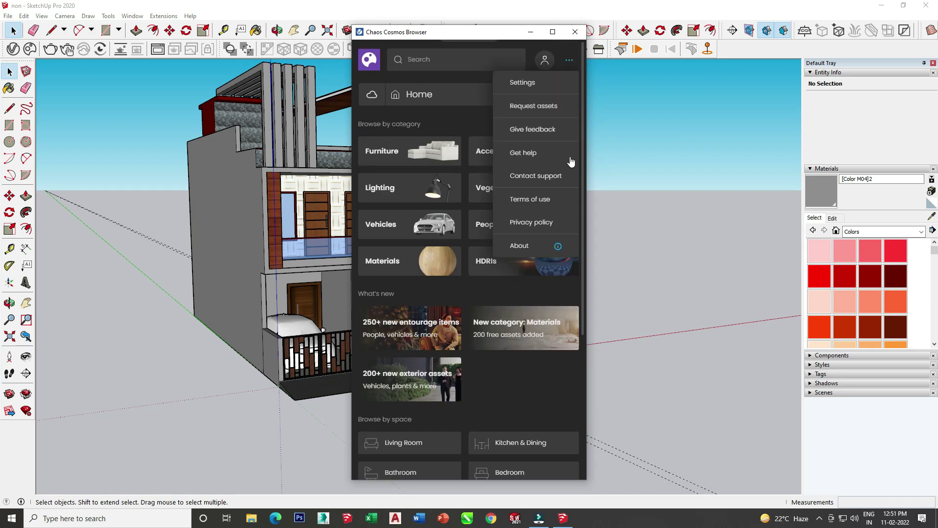
click(509, 378)
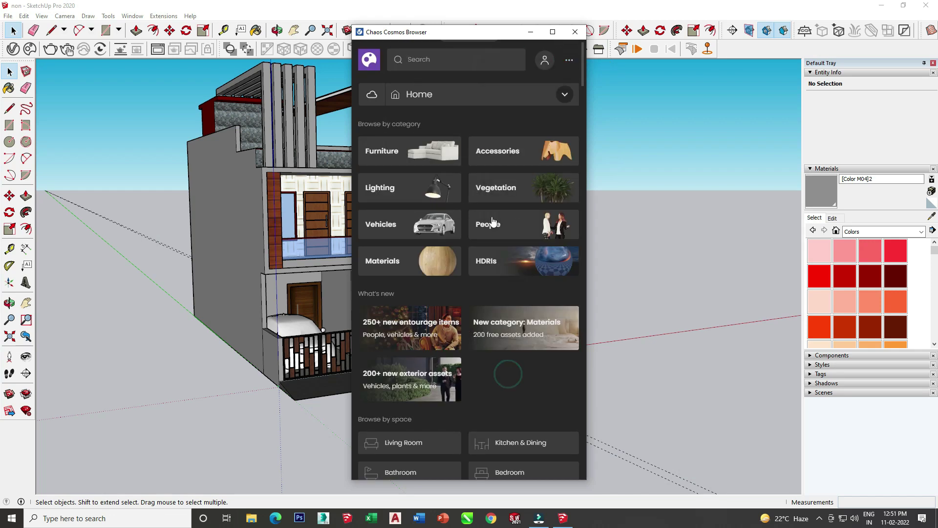
click(504, 197)
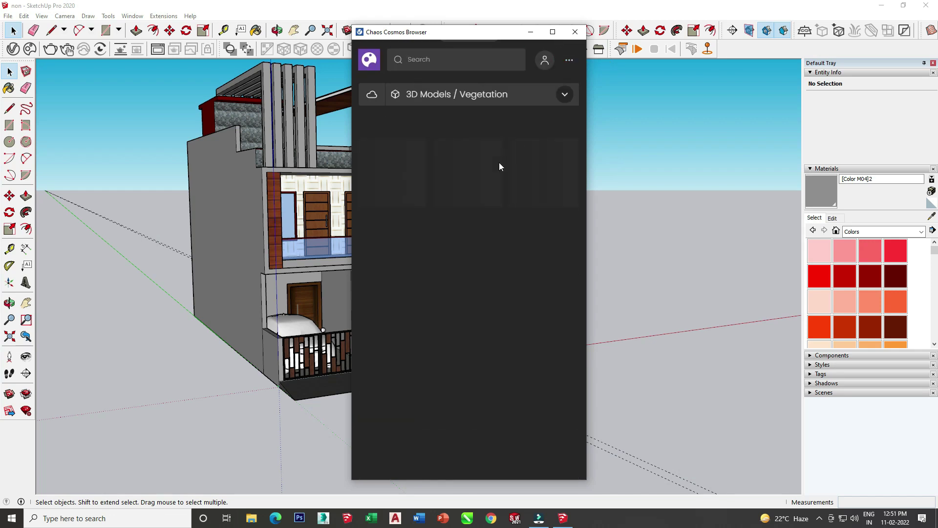
Step: Import the Cherry Laurel 002 hedge from the Cosmos Vegetation list near the front porch
scroll(500, 166, down, 5)
scroll(499, 166, down, 5)
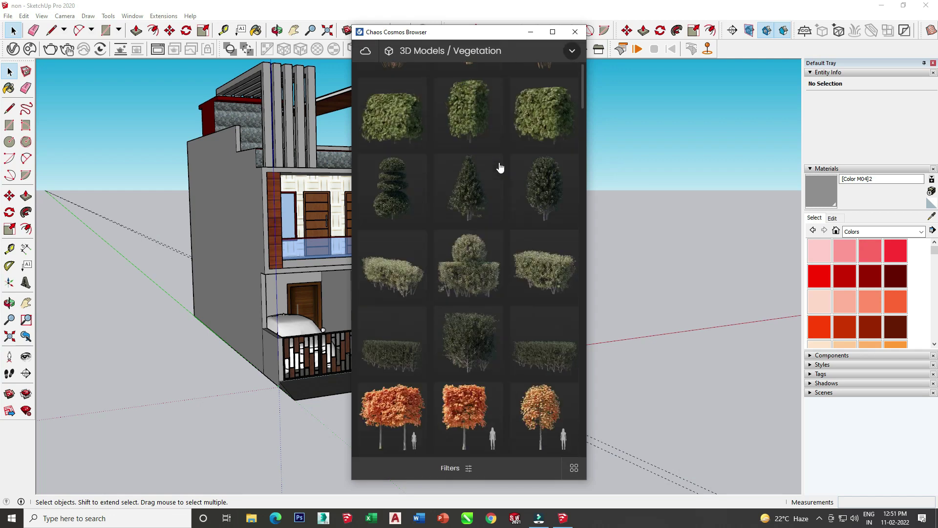
scroll(477, 341, down, 3)
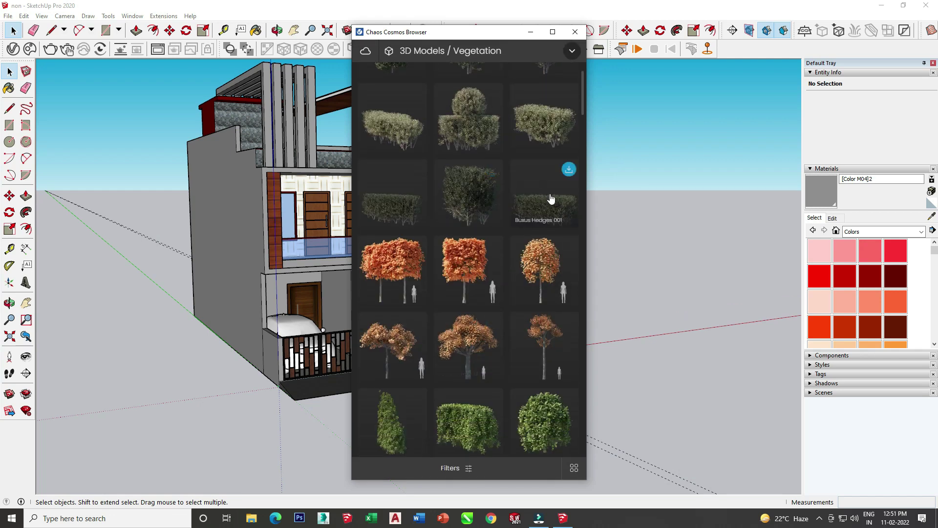
scroll(551, 198, down, 1)
scroll(542, 254, down, 4)
scroll(538, 274, down, 3)
scroll(523, 300, down, 3)
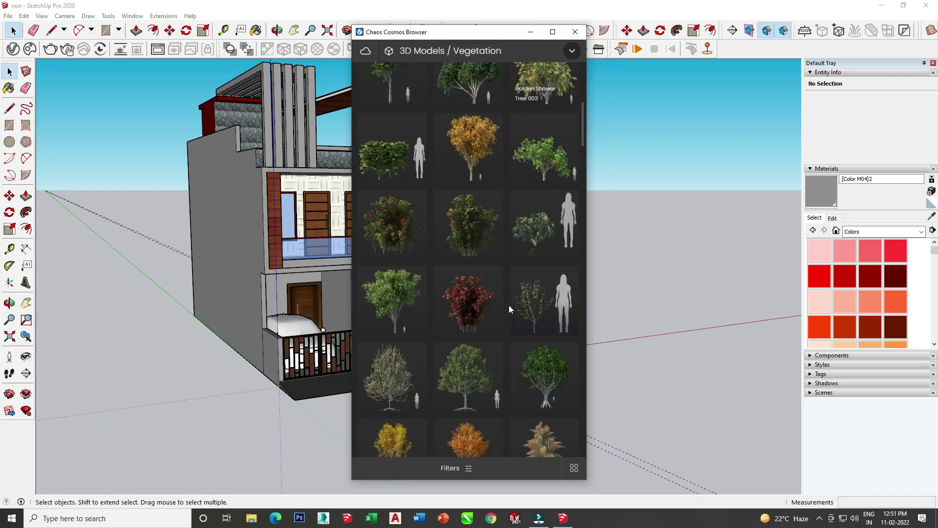
scroll(508, 306, down, 3)
scroll(505, 289, down, 3)
scroll(501, 268, down, 2)
scroll(501, 269, down, 1)
scroll(500, 269, down, 3)
scroll(501, 269, down, 3)
scroll(501, 268, down, 3)
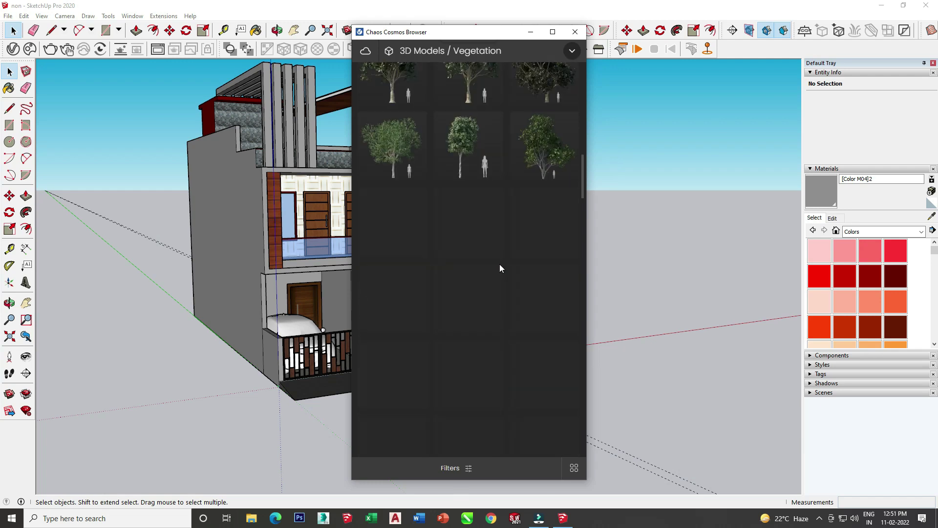
scroll(499, 267, down, 1)
scroll(500, 269, down, 2)
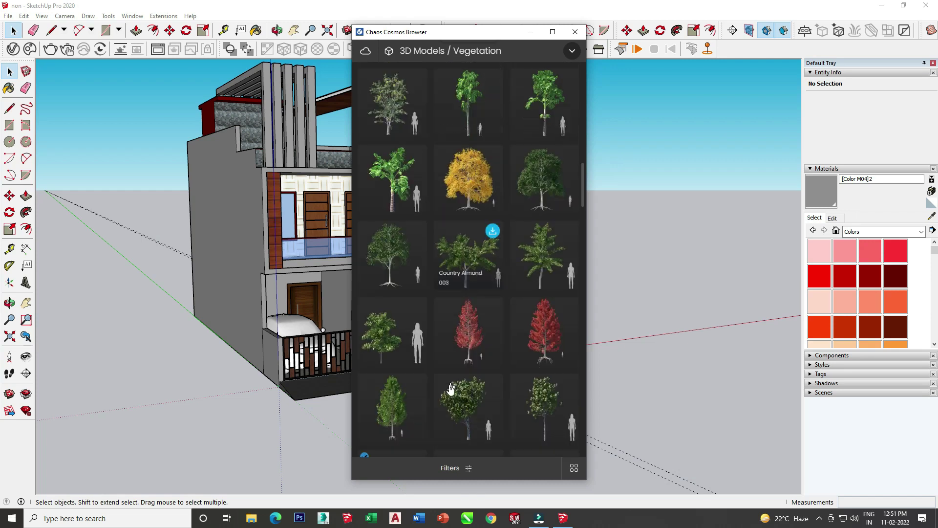
scroll(469, 351, down, 3)
scroll(469, 352, down, 3)
scroll(470, 356, down, 2)
scroll(471, 356, down, 1)
scroll(470, 355, down, 1)
scroll(470, 355, down, 3)
scroll(470, 356, down, 3)
scroll(470, 355, down, 1)
scroll(470, 356, down, 2)
scroll(470, 356, down, 2)
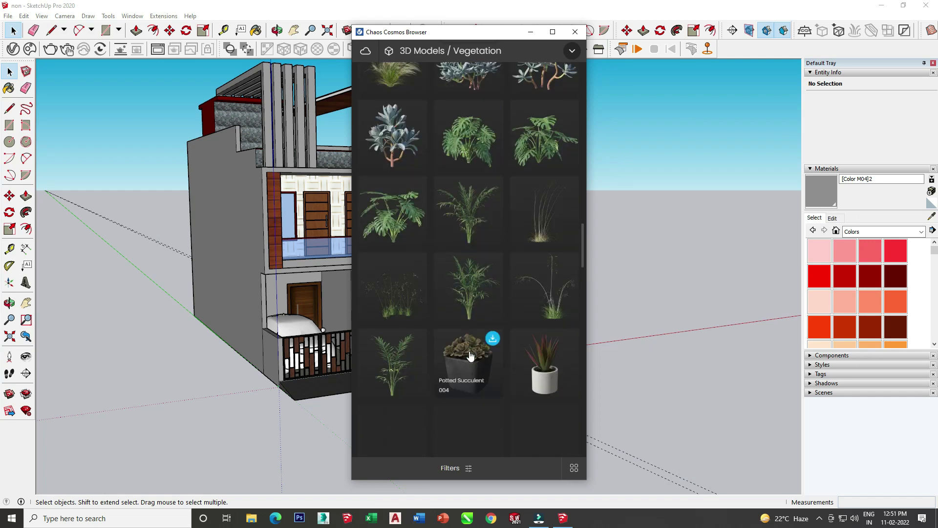
scroll(470, 355, down, 1)
scroll(481, 324, down, 2)
scroll(481, 325, down, 1)
scroll(482, 327, down, 3)
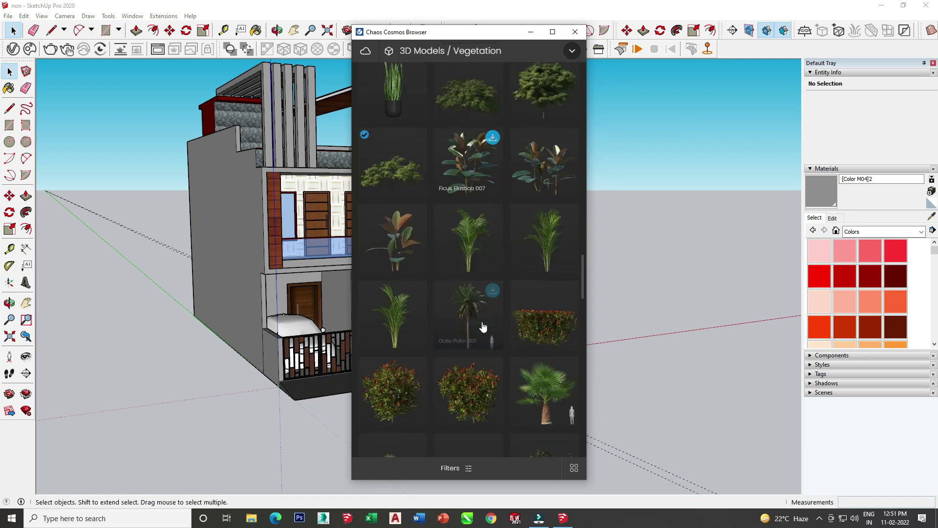
scroll(483, 327, down, 2)
scroll(430, 288, down, 3)
scroll(430, 288, down, 1)
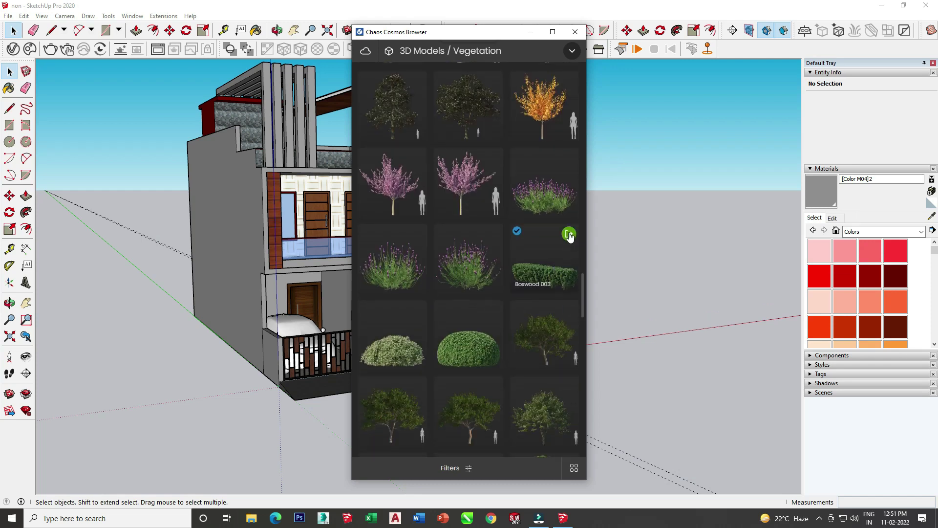
scroll(562, 254, down, 1)
scroll(552, 283, down, 1)
scroll(546, 299, down, 2)
scroll(546, 303, down, 1)
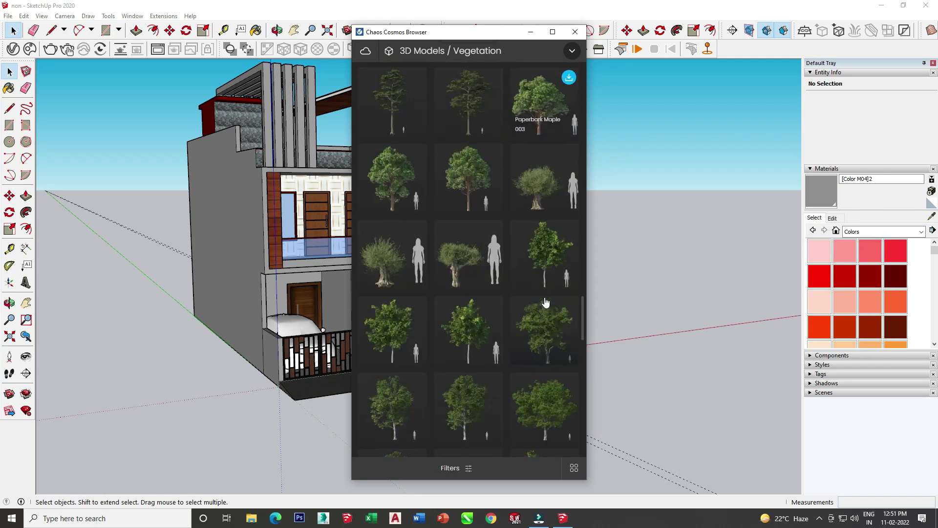
scroll(546, 301, down, 2)
scroll(546, 302, down, 3)
scroll(546, 301, down, 2)
scroll(545, 301, down, 2)
scroll(536, 408, down, 2)
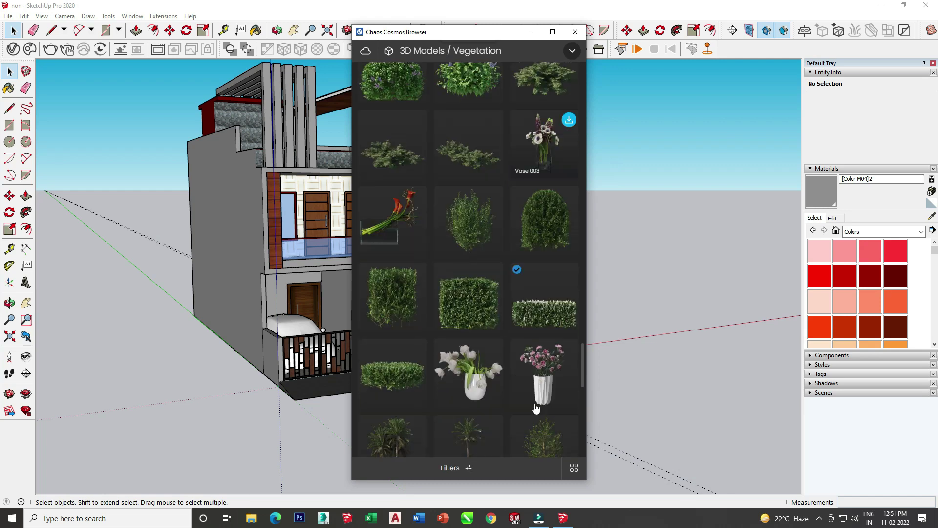
scroll(536, 408, down, 1)
click(568, 250)
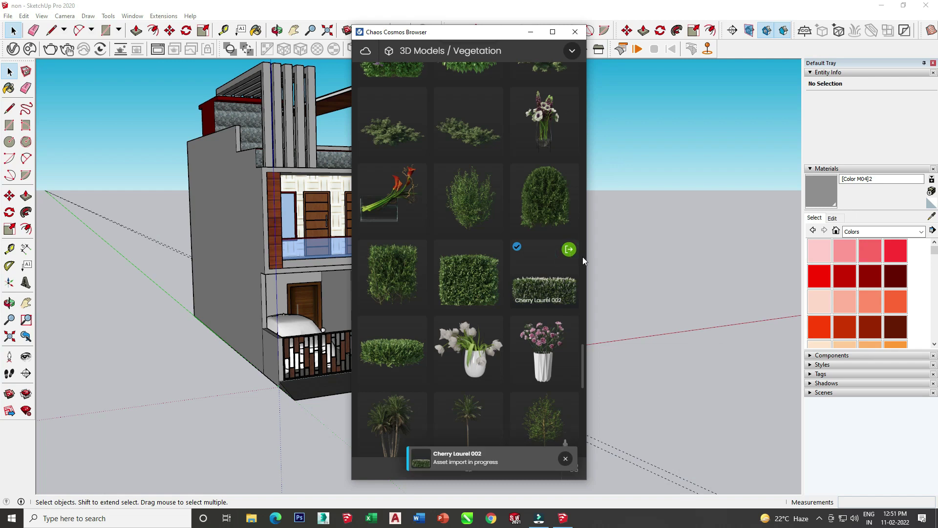
scroll(430, 372, up, 3)
scroll(434, 376, up, 3)
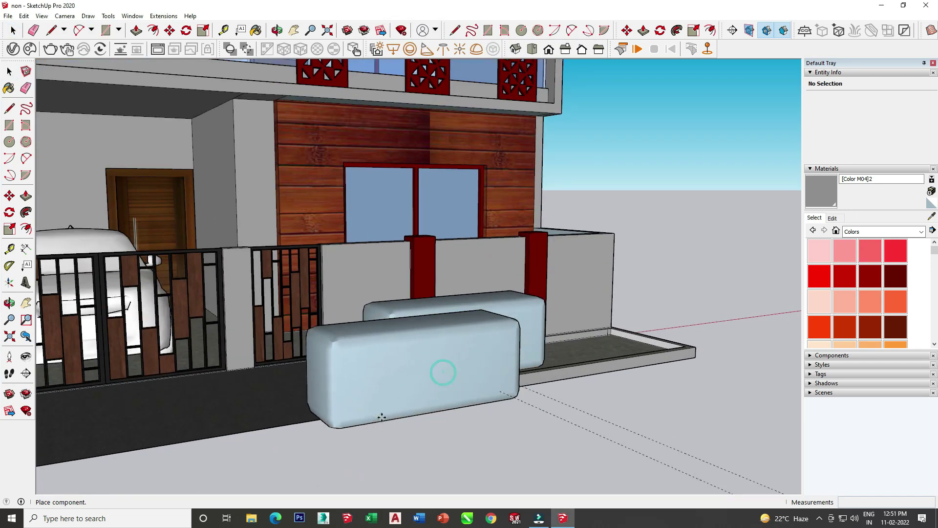
Step: Select the imported Cherry Laurel 002 hedge and move it roughly toward the front planter
click(12, 30)
scroll(404, 339, up, 3)
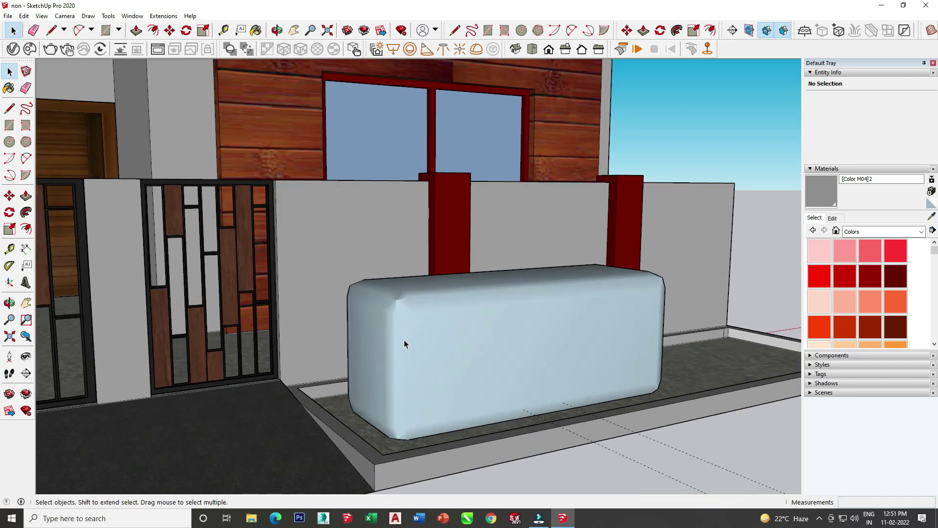
click(404, 339)
click(205, 30)
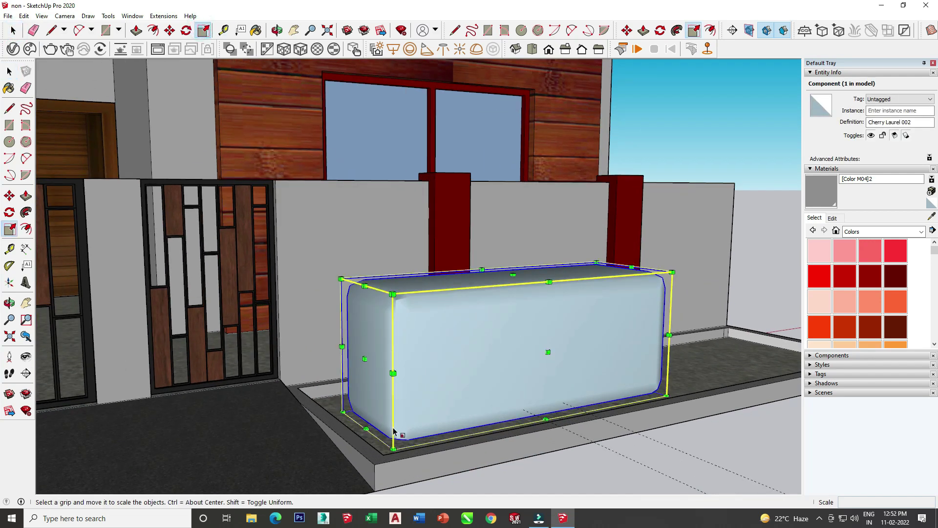
click(170, 30)
scroll(303, 313, down, 3)
scroll(351, 376, up, 3)
click(360, 378)
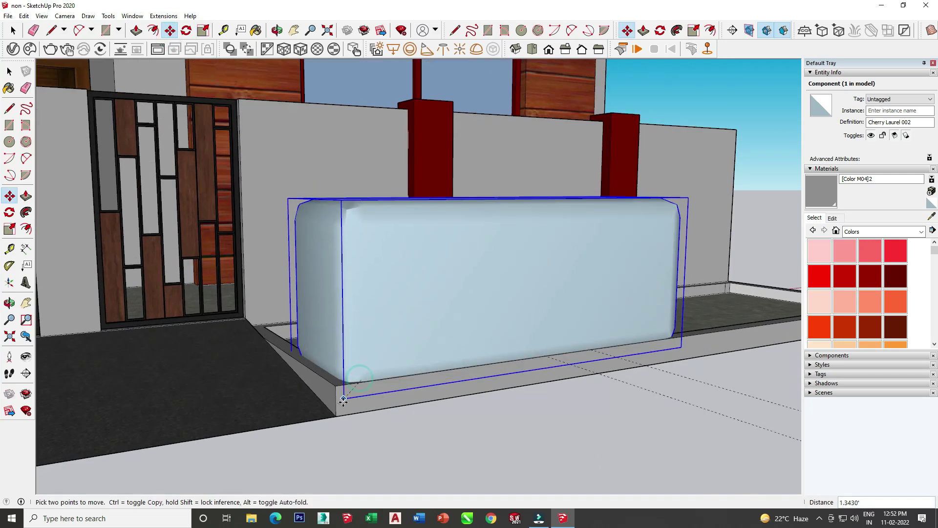
click(344, 408)
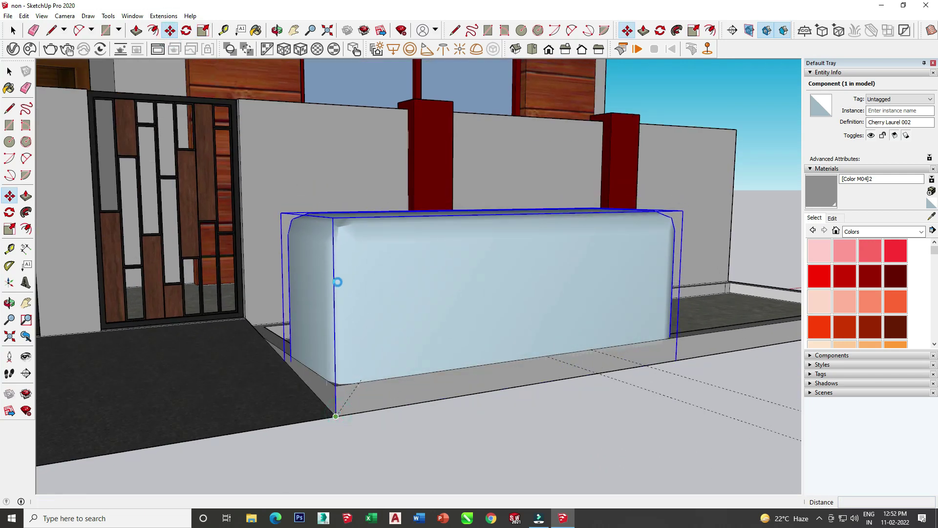
Step: Snap the hedge against the left-end corner of the front planter tray
scroll(333, 269, down, 3)
middle_drag(310, 306, 215, 379)
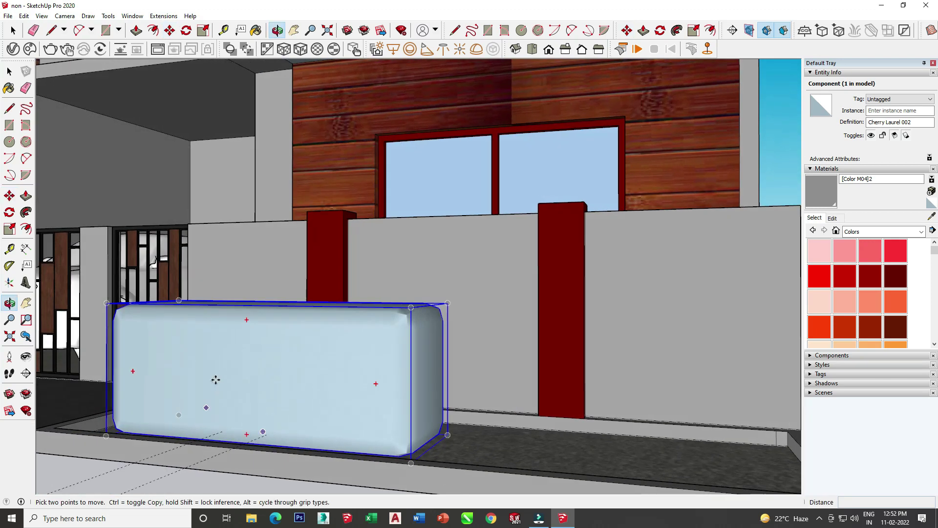
scroll(151, 345, down, 2)
middle_drag(151, 345, 129, 409)
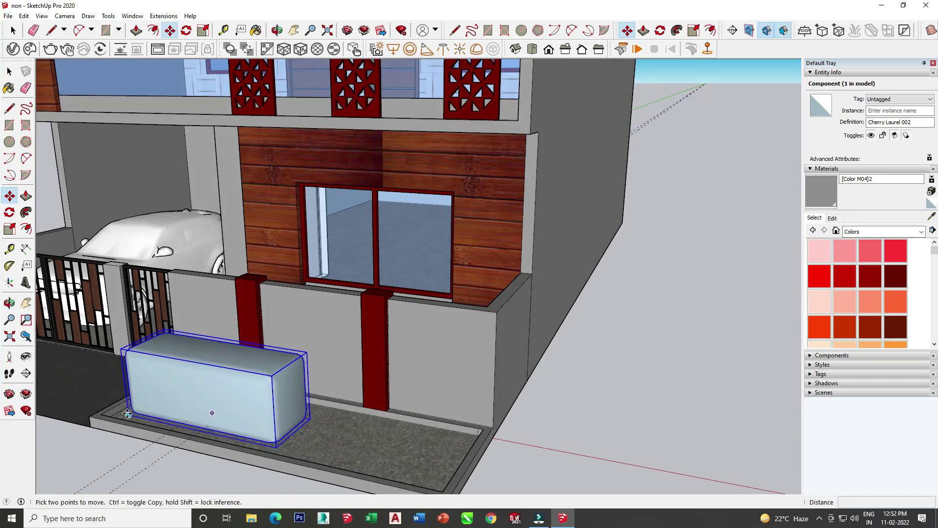
click(127, 414)
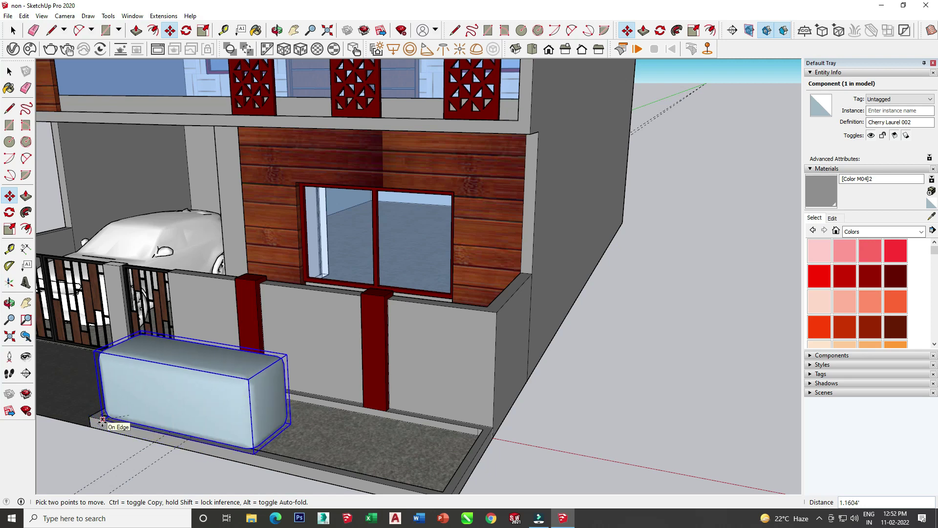
click(103, 420)
middle_drag(103, 420, 255, 392)
click(216, 405)
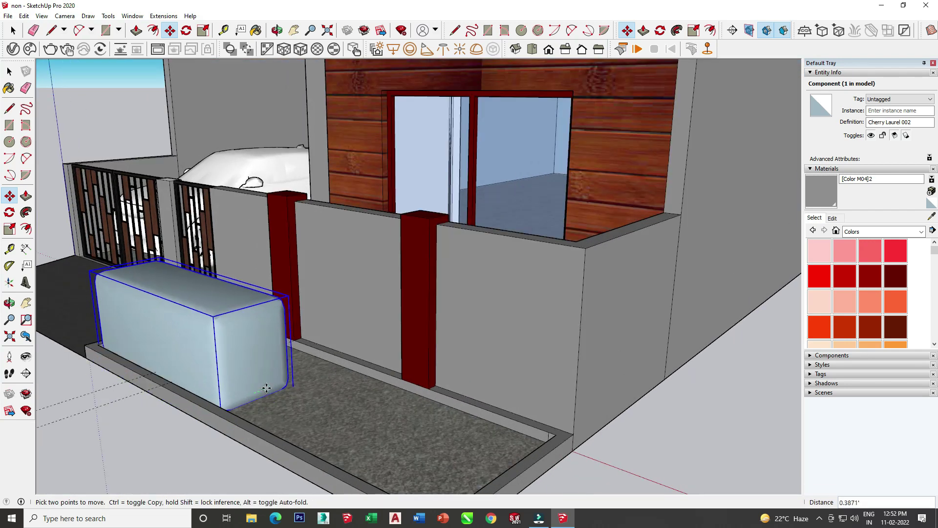
click(265, 389)
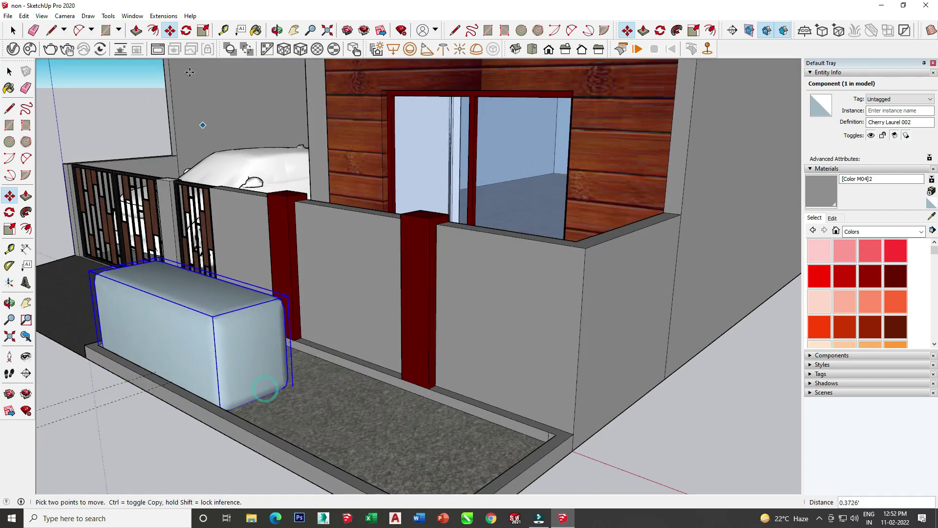
click(202, 33)
Step: Scale the hedge along the planter's length and deepen it to the back edge
click(259, 354)
scroll(303, 371, down, 1)
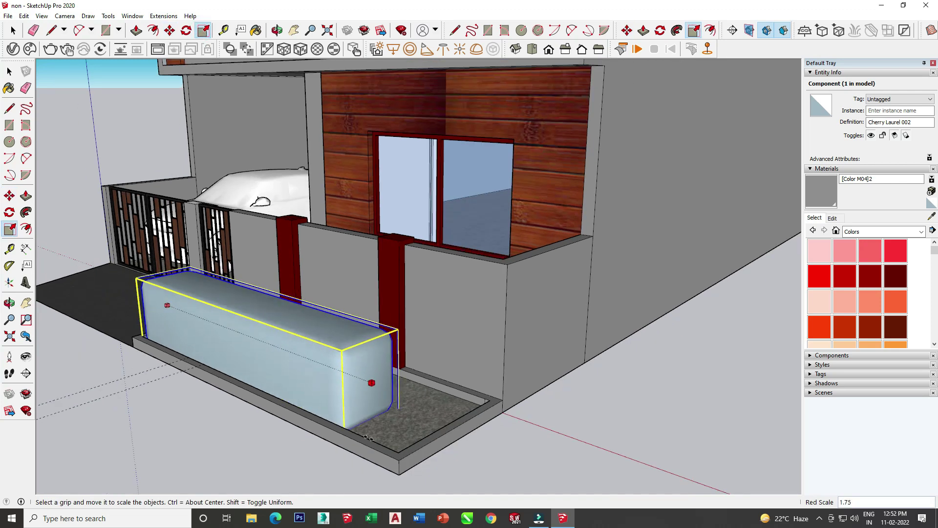
drag(366, 437, 398, 452)
mouse_move(367, 425)
middle_down()
mouse_move(272, 352)
mouse_move(259, 305)
middle_up()
drag(251, 302, 274, 405)
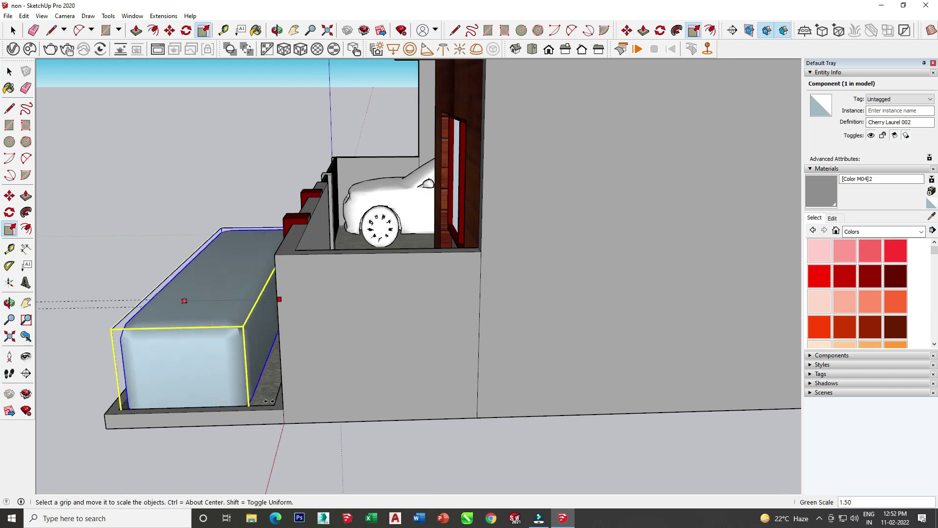
Step: Fine-tune the hedge's width and length so it fills the planter end to end
middle_drag(189, 418, 385, 392)
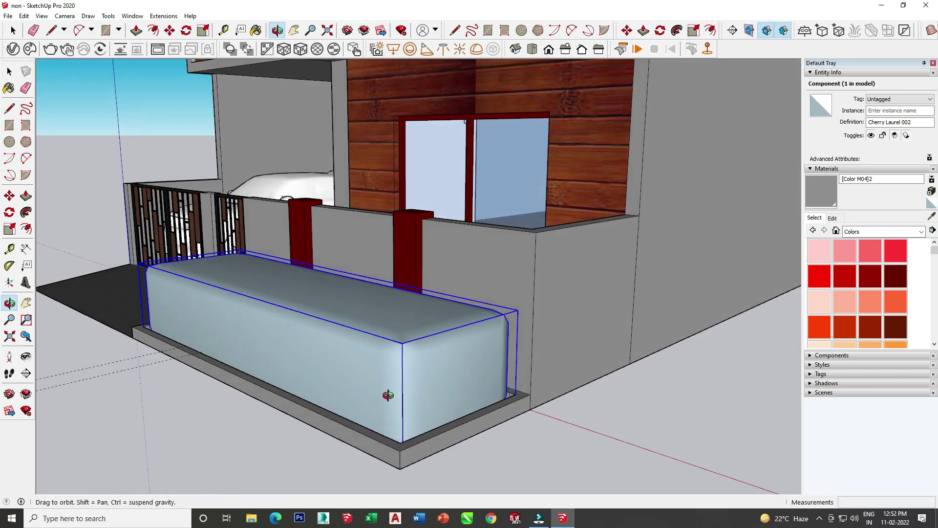
click(238, 339)
drag(238, 339, 236, 340)
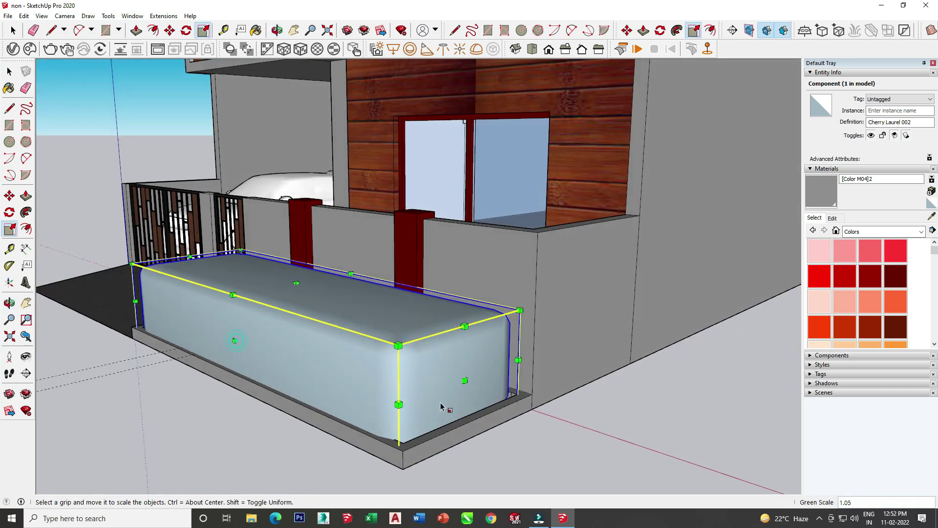
drag(465, 381, 467, 384)
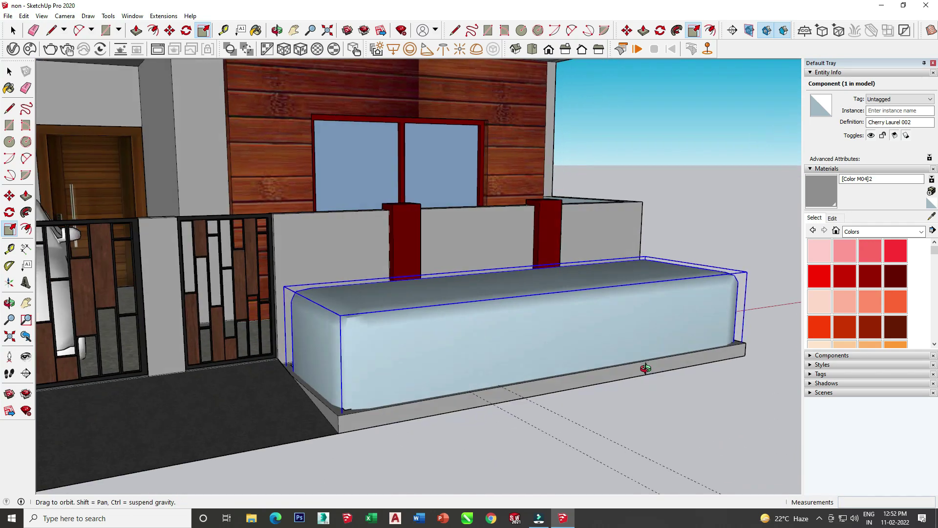
mouse_move(385, 402)
middle_down()
mouse_move(518, 390)
mouse_move(644, 488)
mouse_move(372, 411)
middle_up()
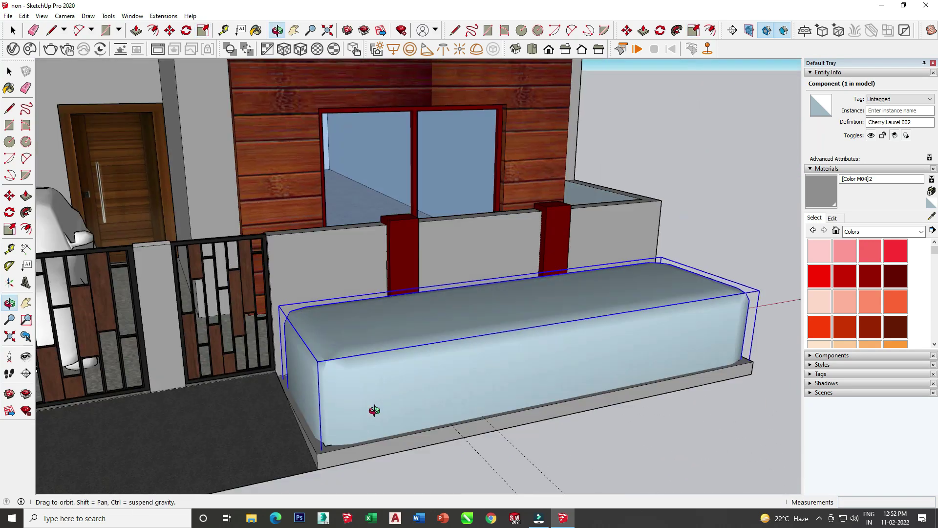
scroll(382, 316, down, 3)
scroll(382, 315, down, 2)
middle_drag(382, 315, 358, 273)
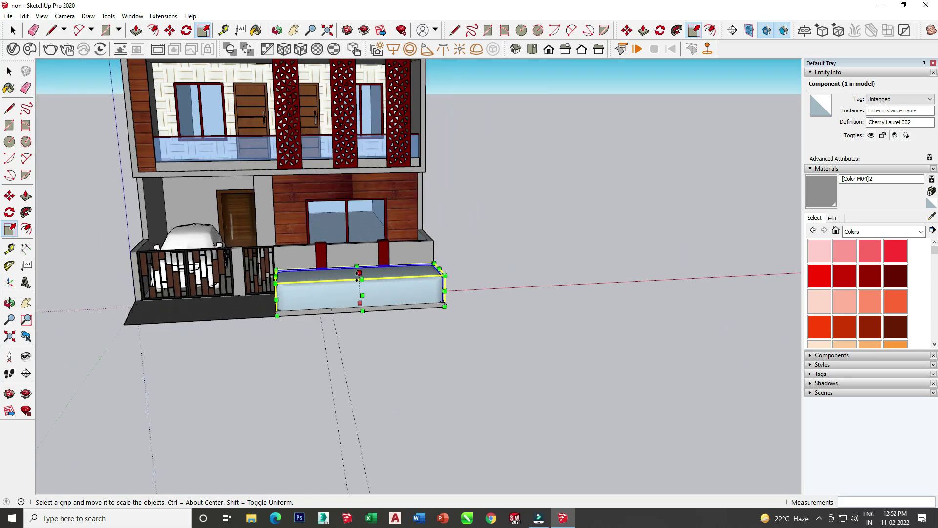
click(14, 30)
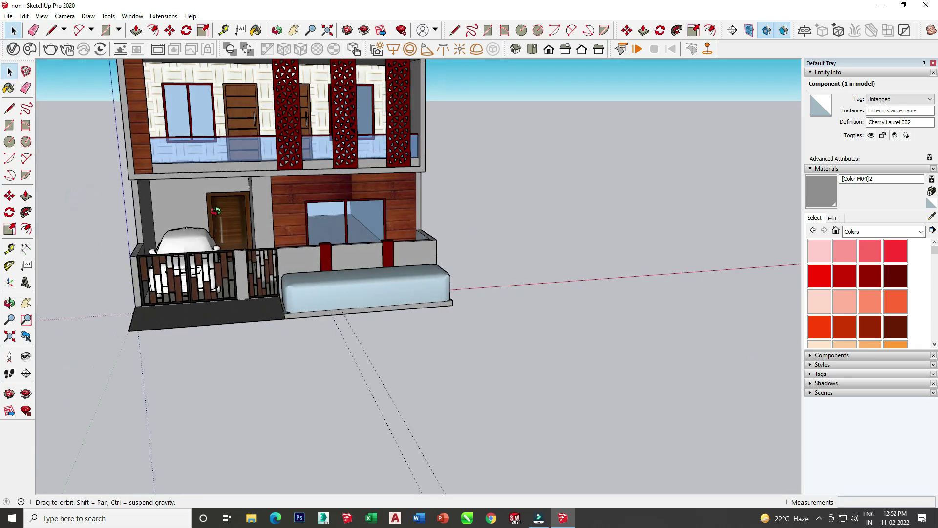
middle_drag(84, 203, 318, 117)
Step: Face the balcony back wall, open Chaos Cosmos and scroll 3D Models / Vegetation to the potted indoor plants
scroll(318, 118, up, 3)
scroll(304, 147, up, 5)
mouse_move(300, 151)
middle_down()
mouse_move(391, 153)
mouse_move(381, 149)
middle_up()
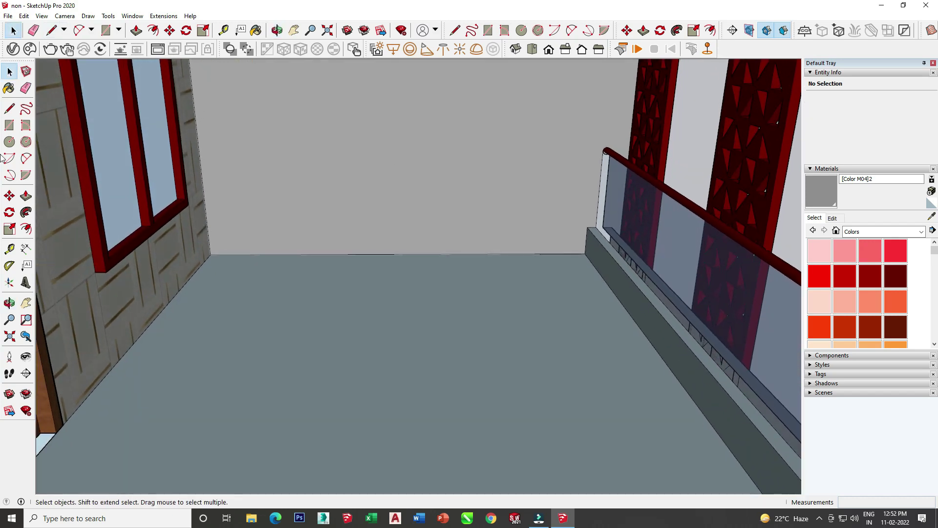
click(363, 30)
scroll(394, 203, down, 5)
scroll(464, 288, up, 3)
scroll(479, 340, down, 2)
scroll(480, 340, down, 5)
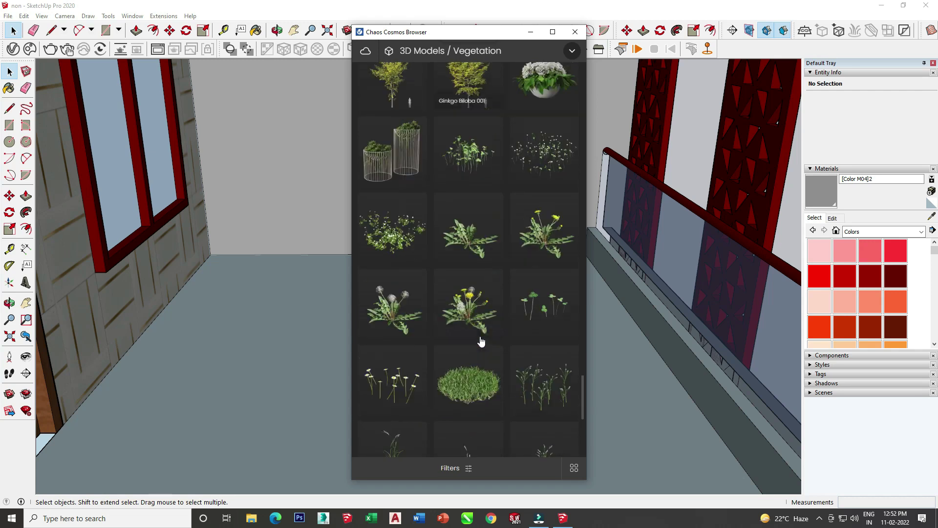
scroll(480, 340, down, 5)
scroll(480, 340, down, 4)
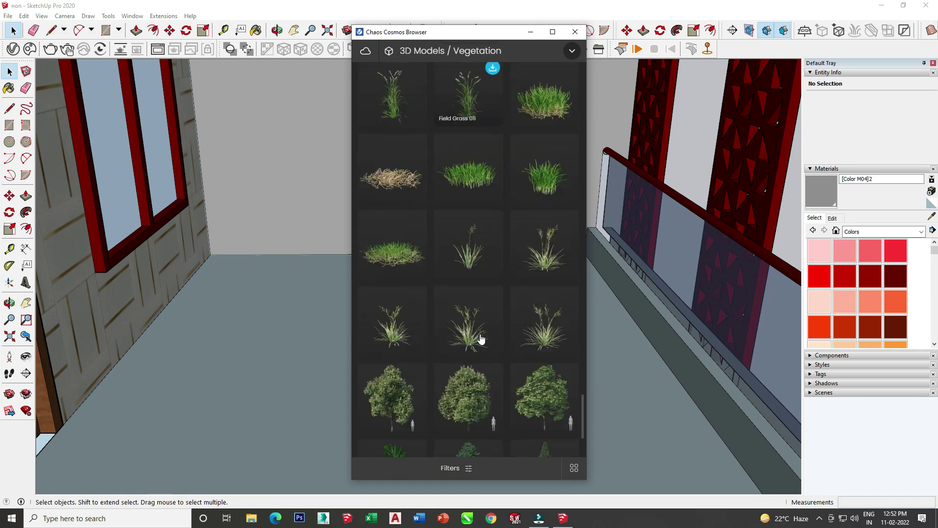
scroll(479, 335, down, 5)
scroll(480, 335, down, 5)
scroll(479, 335, down, 5)
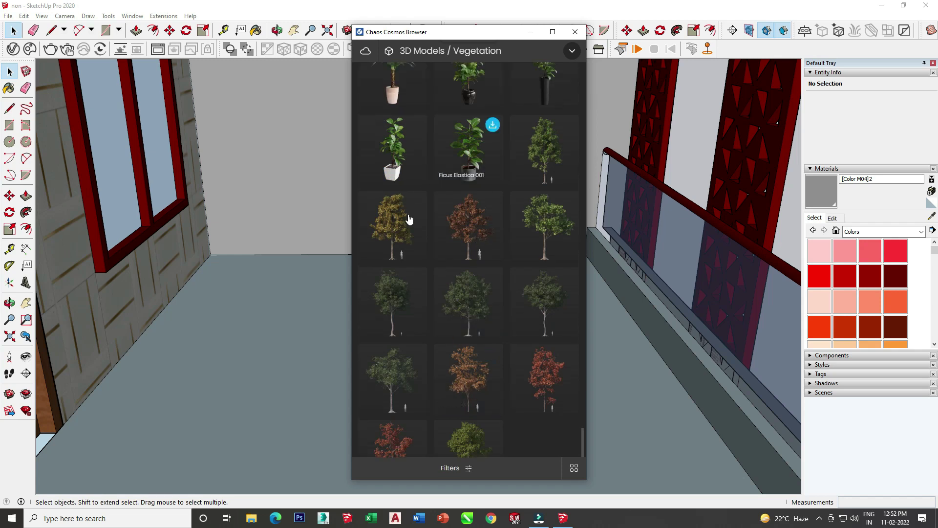
scroll(456, 376, down, 1)
scroll(456, 373, down, 2)
scroll(509, 278, up, 4)
scroll(508, 278, up, 1)
drag(583, 442, 590, 171)
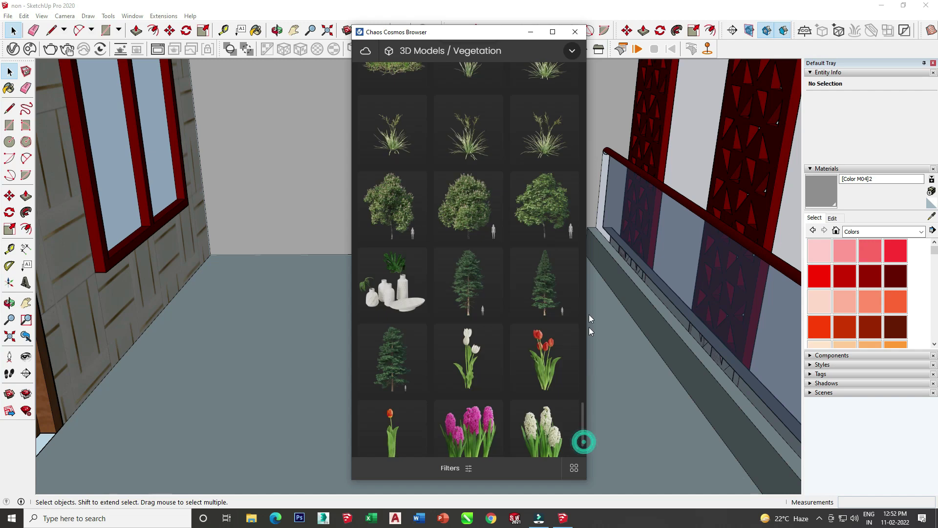
scroll(504, 311, up, 1)
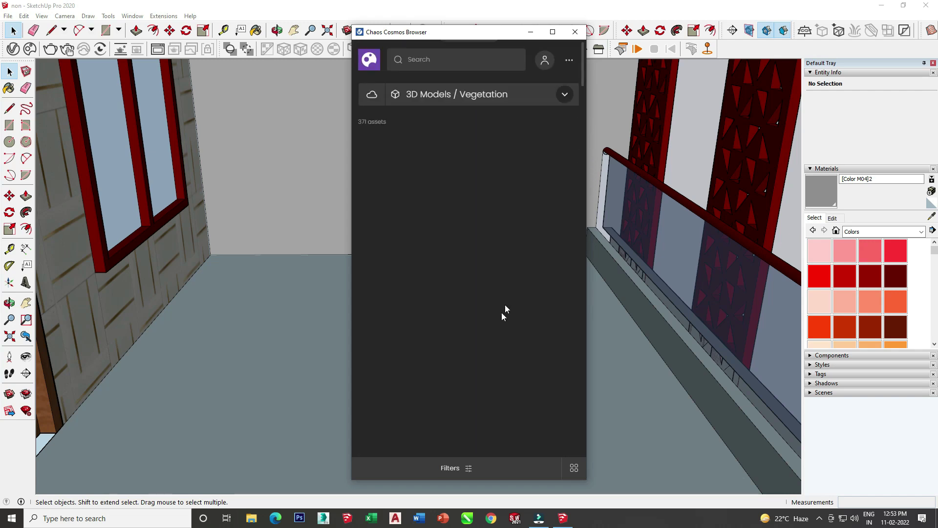
scroll(477, 215, down, 2)
scroll(472, 219, down, 3)
scroll(471, 219, down, 3)
scroll(471, 219, down, 3)
scroll(472, 217, down, 4)
scroll(471, 216, down, 3)
scroll(471, 218, down, 2)
scroll(470, 223, down, 3)
scroll(470, 224, down, 3)
scroll(470, 226, down, 3)
scroll(471, 225, down, 3)
scroll(470, 223, down, 3)
scroll(471, 224, down, 3)
scroll(471, 227, down, 3)
scroll(471, 229, down, 3)
scroll(471, 237, down, 4)
scroll(471, 242, down, 2)
scroll(470, 244, down, 3)
scroll(471, 245, down, 3)
scroll(471, 247, down, 2)
scroll(450, 300, down, 2)
scroll(450, 302, down, 3)
scroll(450, 301, down, 3)
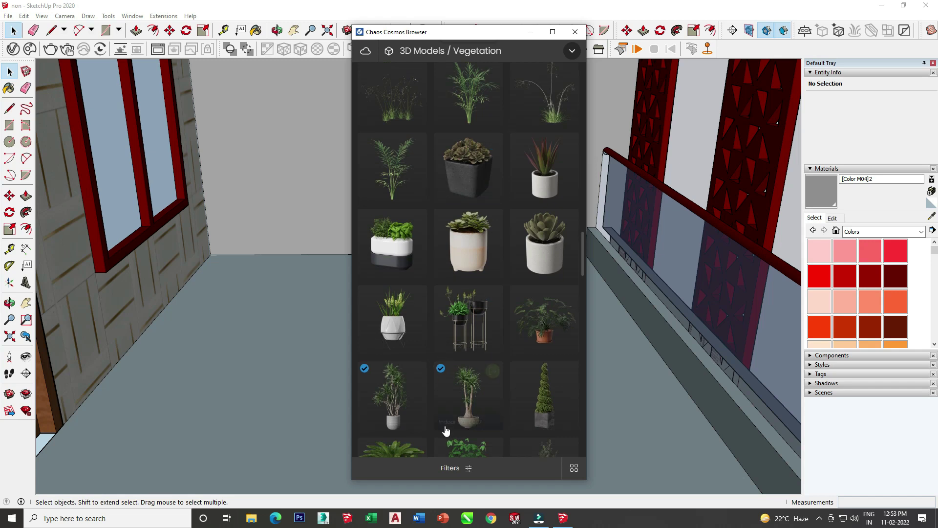
Step: Import Indoor Plant 007 and place it in the balcony's back-left corner
click(493, 381)
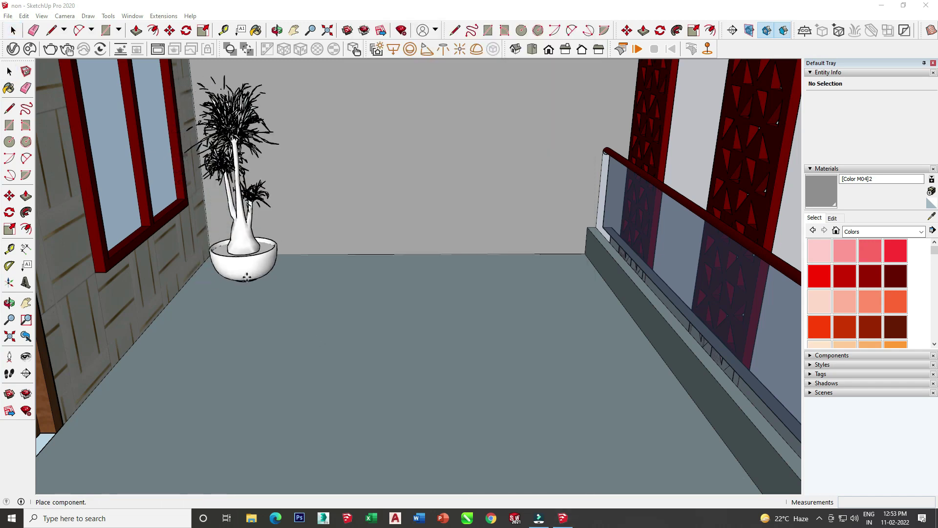
click(262, 275)
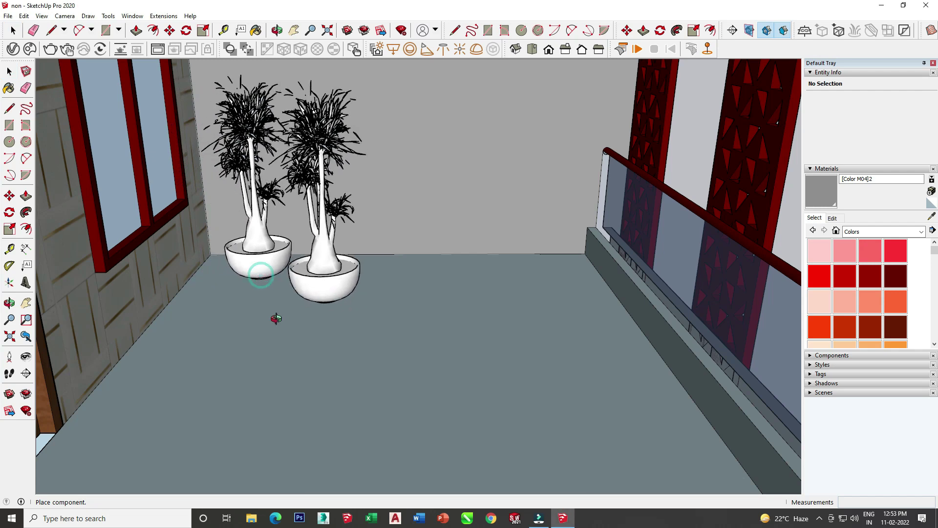
middle_drag(273, 321, 325, 278)
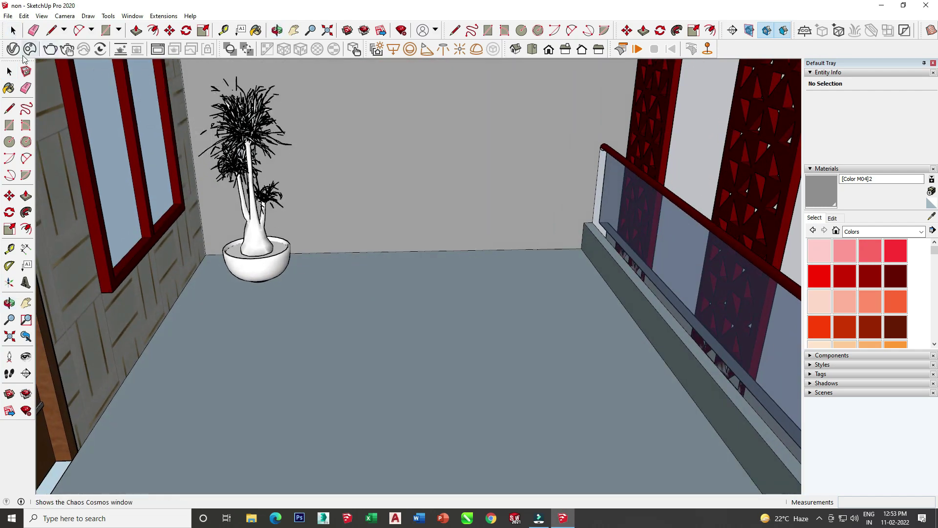
Step: Import Indoor Plant 004 from its Cosmos detail page and place it against the balcony back wall
click(68, 50)
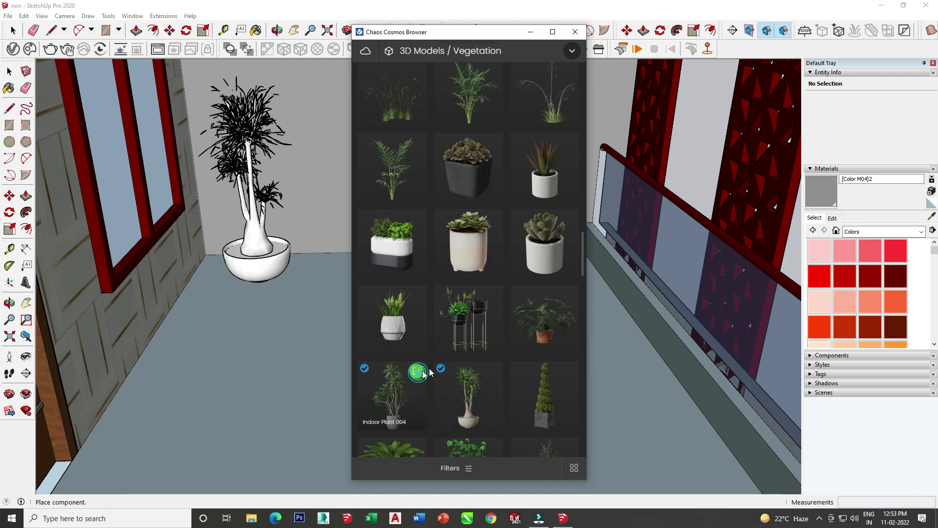
click(424, 369)
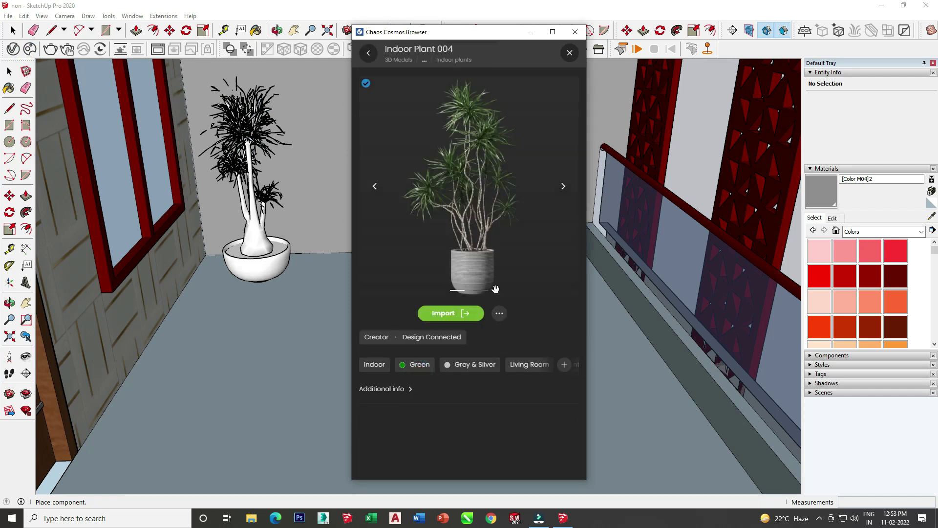
click(464, 320)
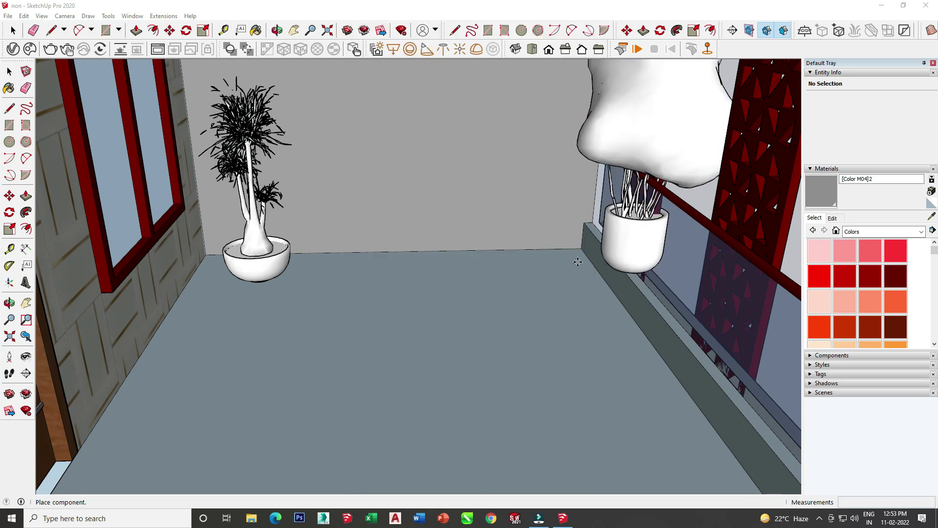
click(396, 271)
mouse_move(394, 269)
middle_down()
mouse_move(437, 189)
mouse_move(419, 210)
middle_up()
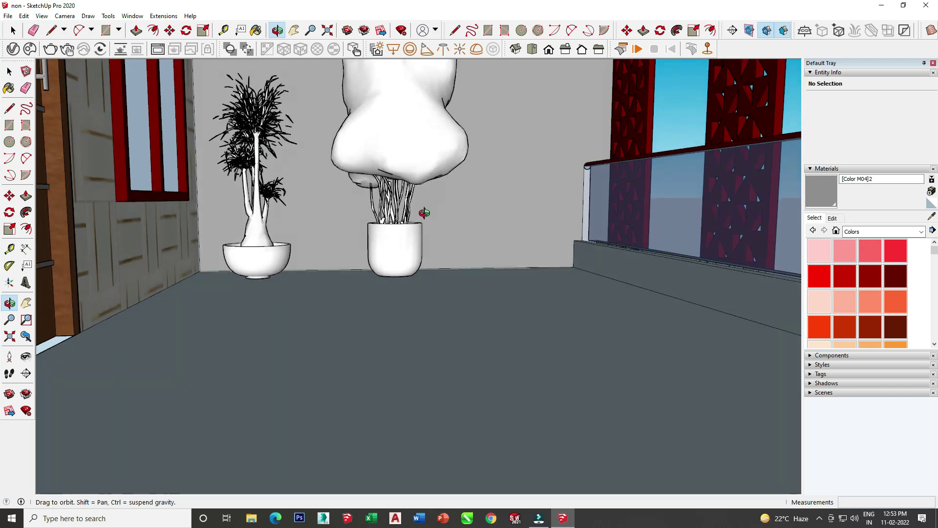
mouse_move(304, 304)
middle_down()
mouse_move(37, 358)
mouse_move(368, 321)
middle_up()
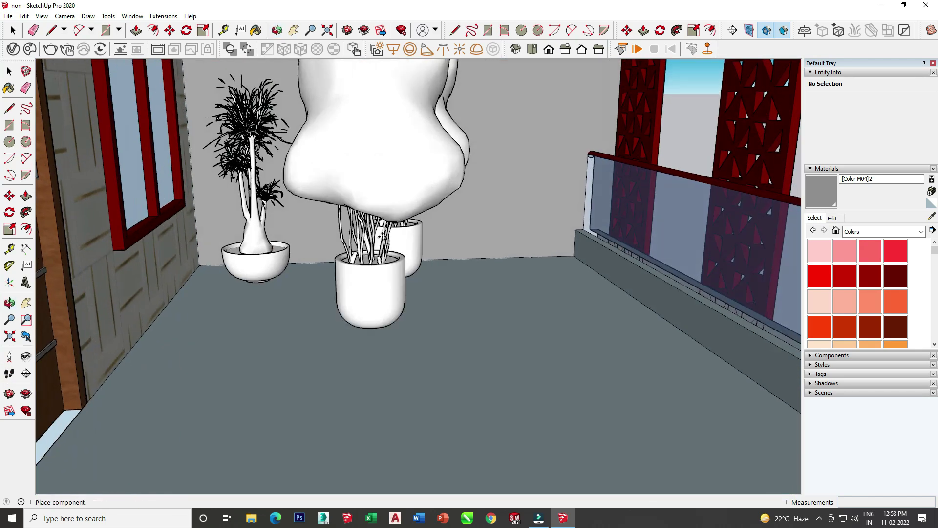
click(28, 51)
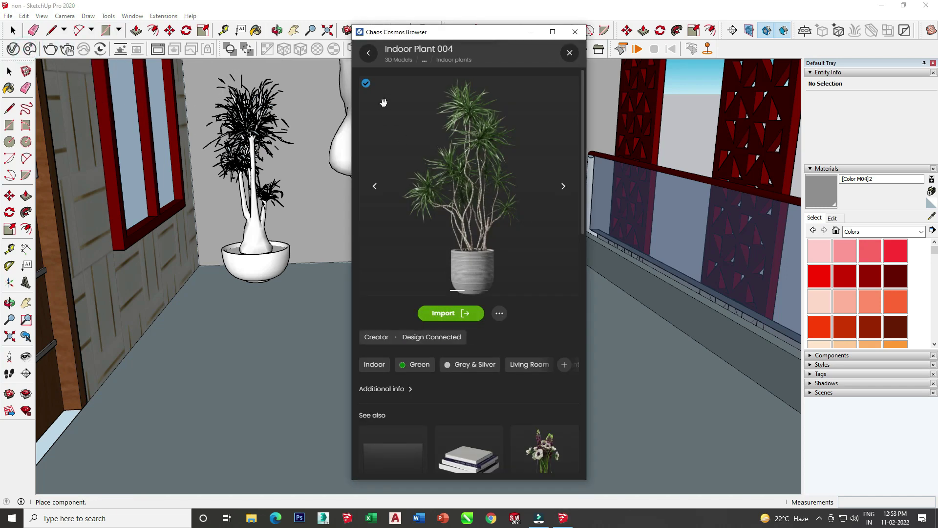
Step: Return to the Cosmos vegetation grid and bring Indoor Plant 008 into the model
click(368, 53)
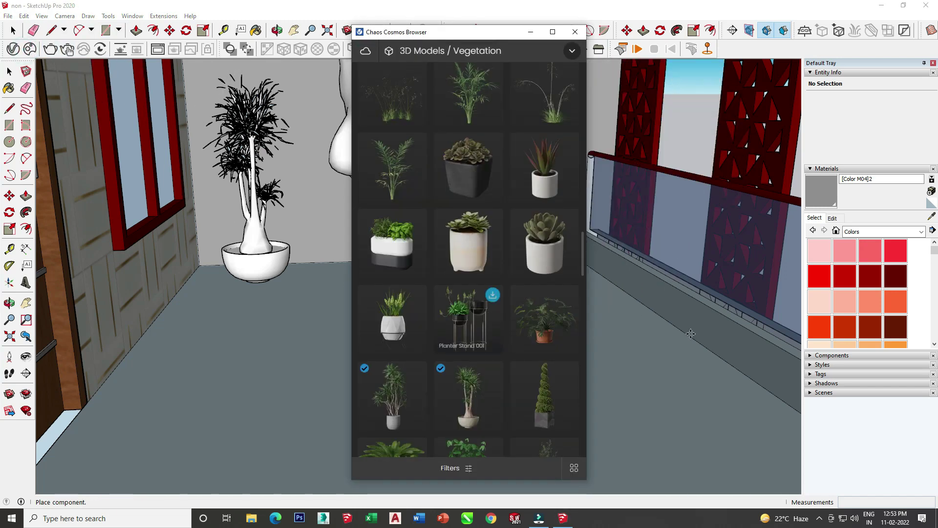
mouse_move(467, 242)
scroll(479, 264, down, 3)
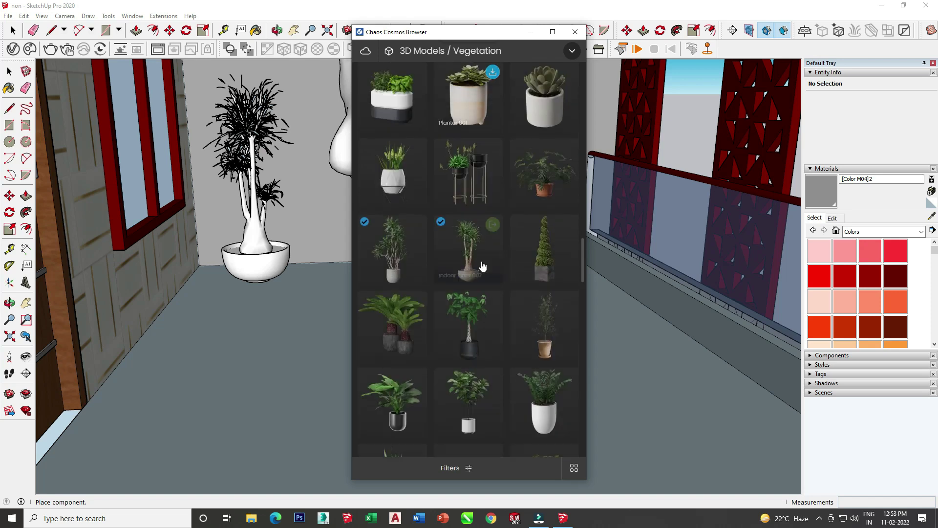
scroll(522, 391, down, 4)
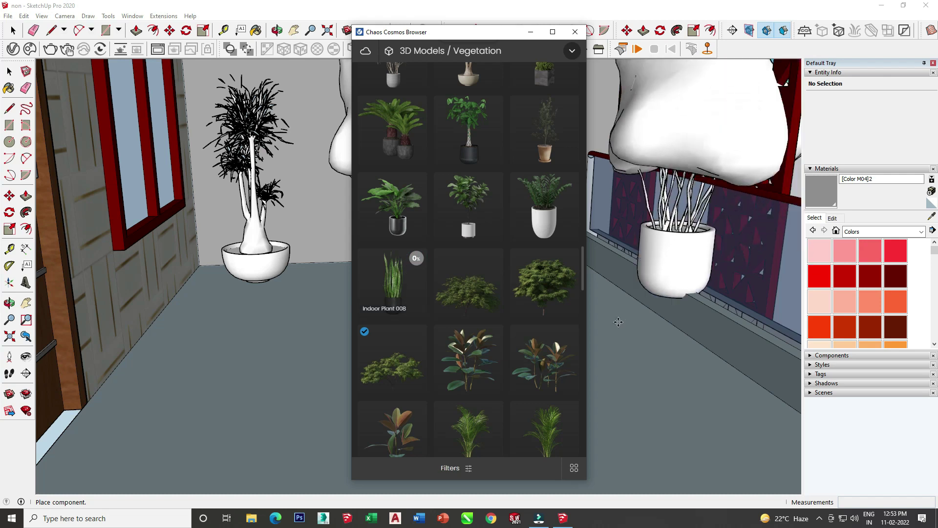
scroll(618, 317, up, 5)
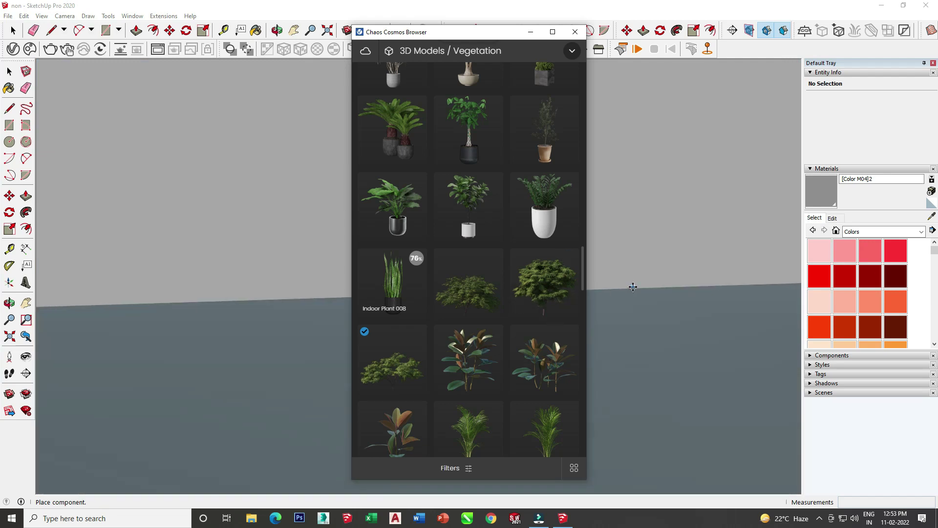
scroll(513, 365, down, 2)
scroll(513, 365, down, 1)
scroll(490, 331, down, 2)
scroll(490, 314, down, 5)
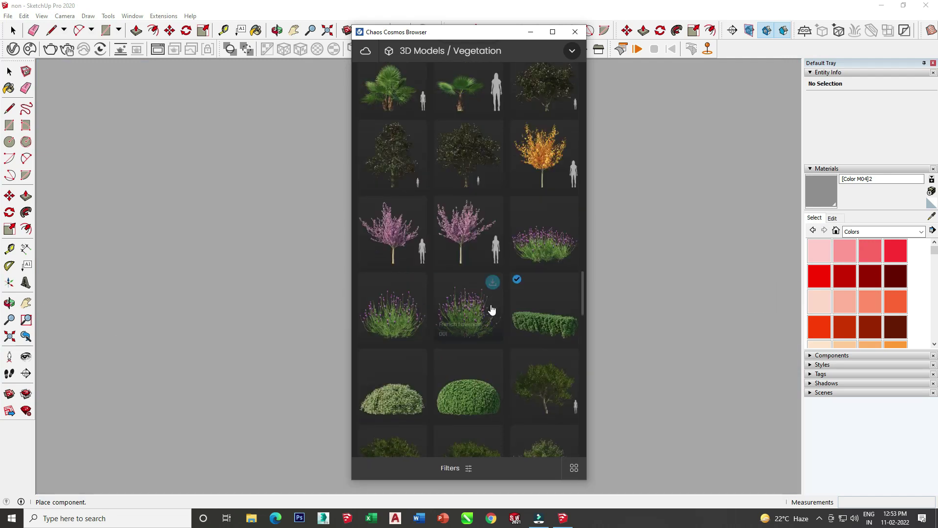
scroll(492, 310, up, 4)
drag(584, 288, 583, 230)
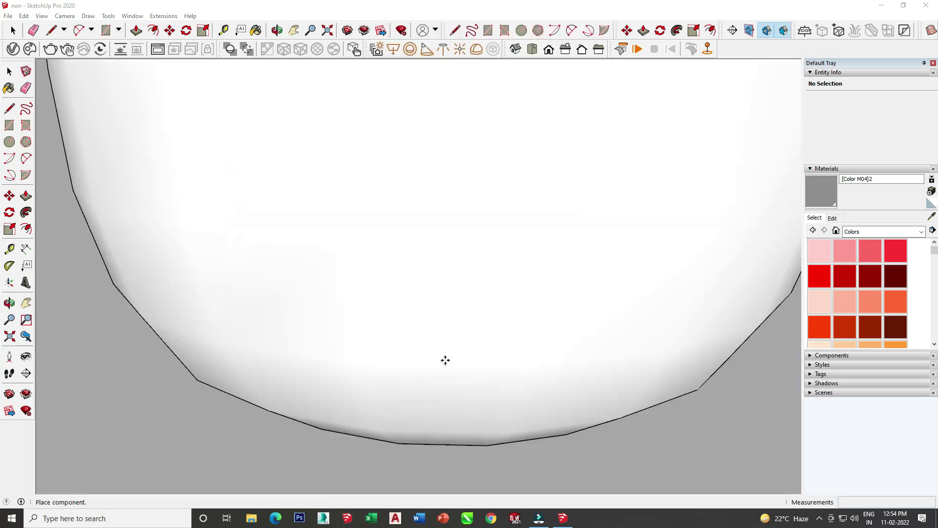
Step: Zoom in and orbit to a lower angle on the balcony
scroll(471, 276, down, 2)
scroll(466, 322, down, 2)
scroll(435, 352, down, 2)
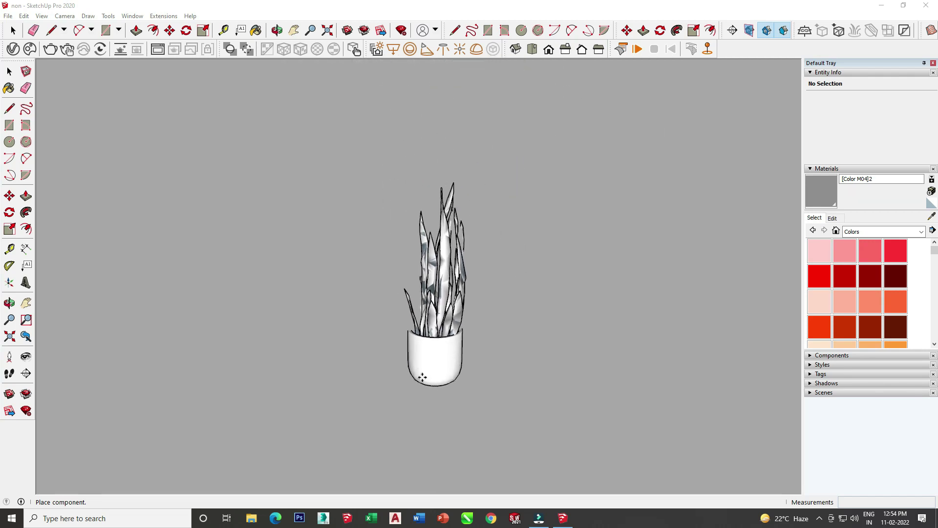
scroll(371, 351, down, 3)
scroll(260, 454, down, 2)
scroll(393, 369, down, 3)
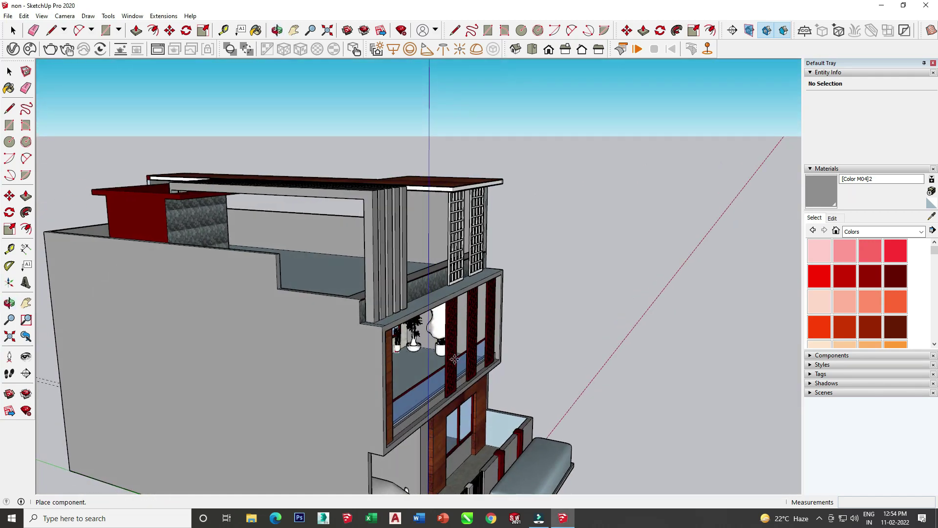
scroll(411, 342, up, 3)
scroll(411, 342, up, 5)
middle_drag(419, 335, 545, 367)
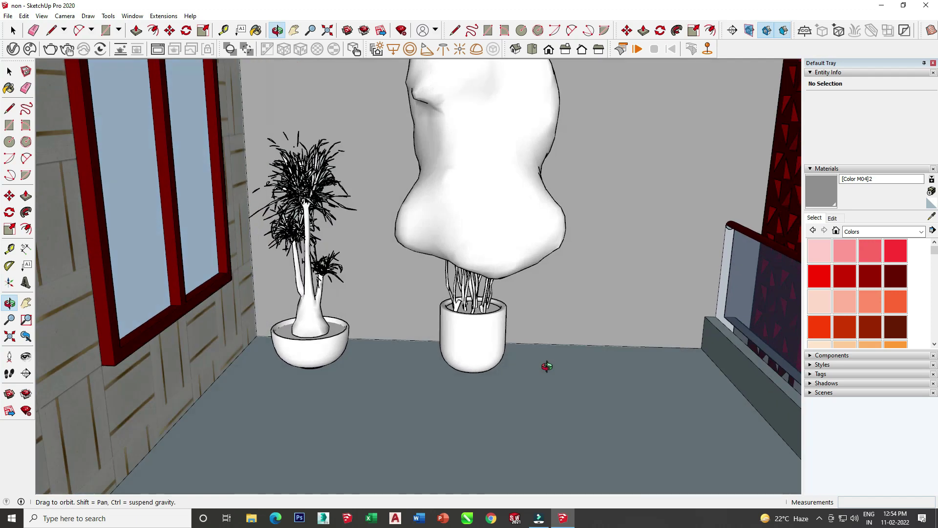
Step: Cancel placing Indoor Plant 008 and reopen the Cosmos vegetation library at the top
key(Escape)
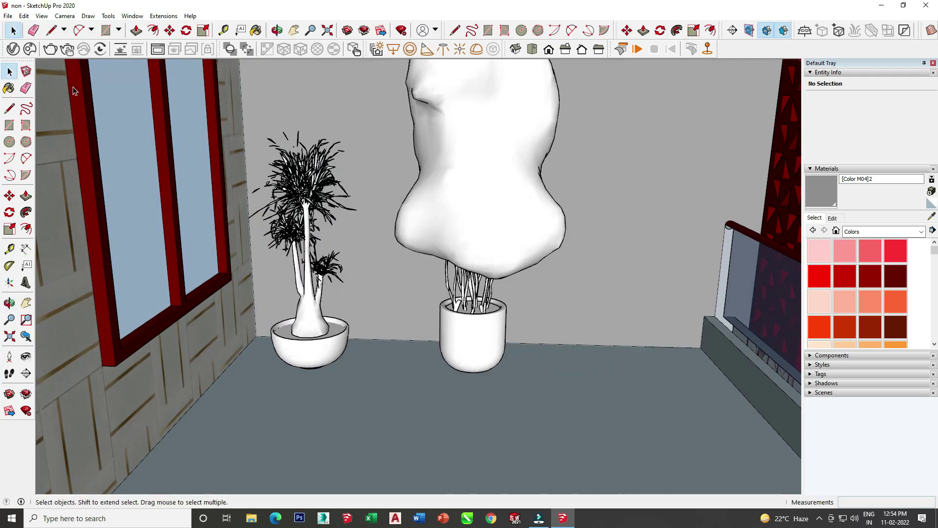
click(29, 49)
scroll(453, 308, down, 3)
scroll(454, 293, up, 3)
scroll(454, 288, up, 3)
scroll(454, 288, up, 3)
scroll(453, 289, up, 3)
scroll(453, 288, up, 3)
scroll(454, 289, up, 3)
scroll(454, 288, up, 3)
scroll(454, 288, up, 3)
scroll(454, 288, up, 3)
scroll(454, 288, up, 3)
Step: Scroll down to the potted indoor plants, two already marked downloaded
scroll(453, 288, down, 3)
scroll(453, 288, down, 3)
scroll(454, 286, down, 3)
scroll(504, 231, down, 3)
scroll(504, 231, down, 3)
scroll(504, 231, down, 3)
scroll(505, 232, down, 3)
scroll(505, 230, down, 3)
scroll(504, 230, down, 3)
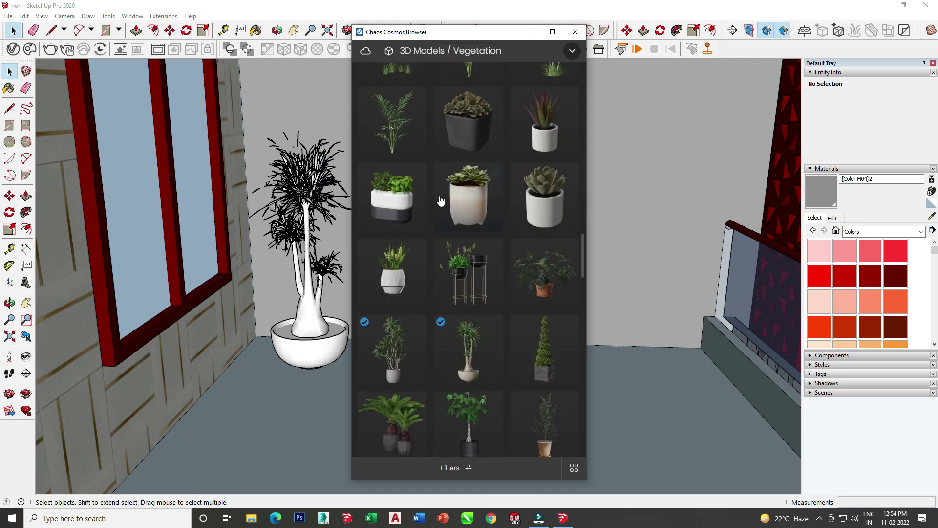
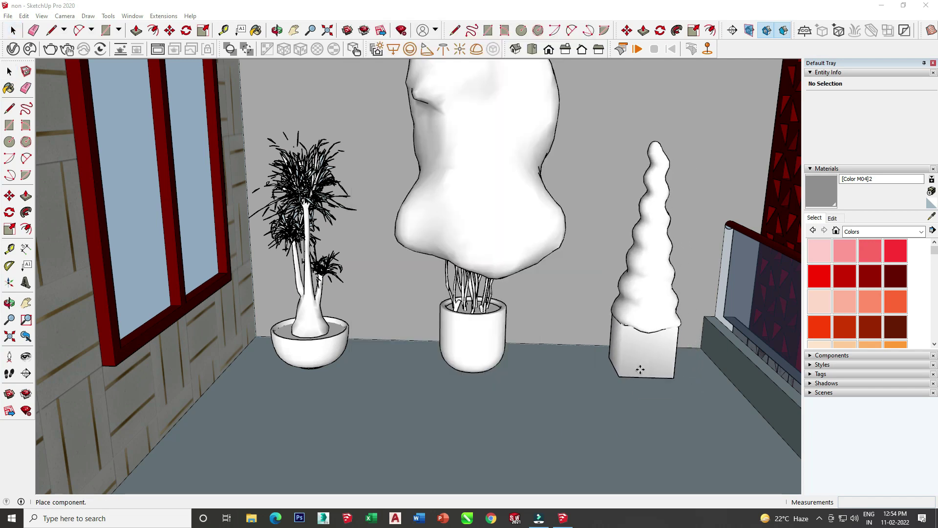
Step: Scale Indoor Plant 005 much taller and slightly wider, raising its volume to 7.9 ft³
mouse_move(630, 372)
middle_down()
mouse_move(641, 249)
mouse_move(601, 320)
middle_up()
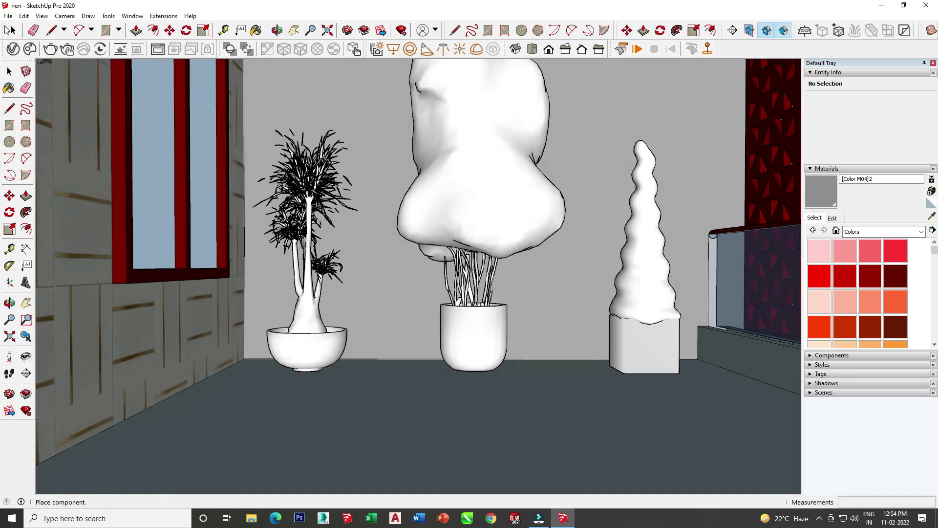
click(9, 30)
click(677, 317)
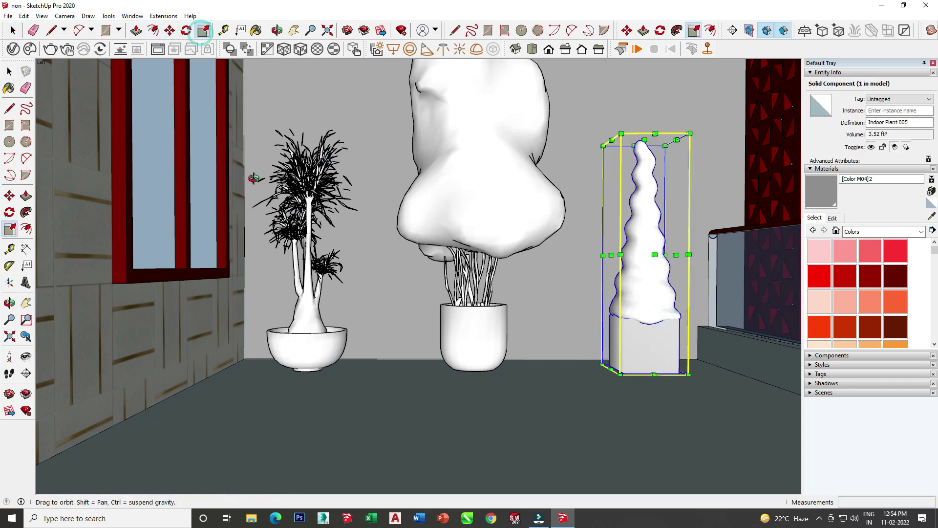
middle_drag(255, 177, 8, 264)
key(s)
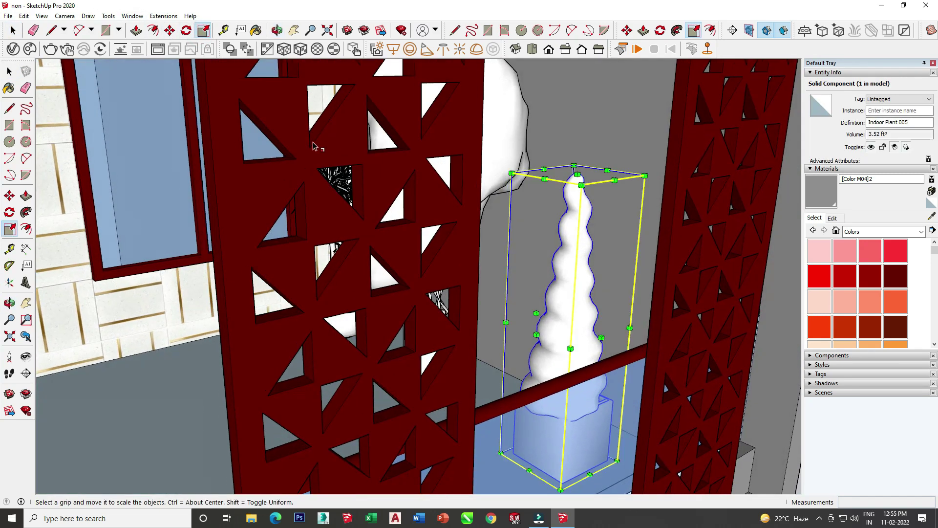
drag(577, 168, 623, 299)
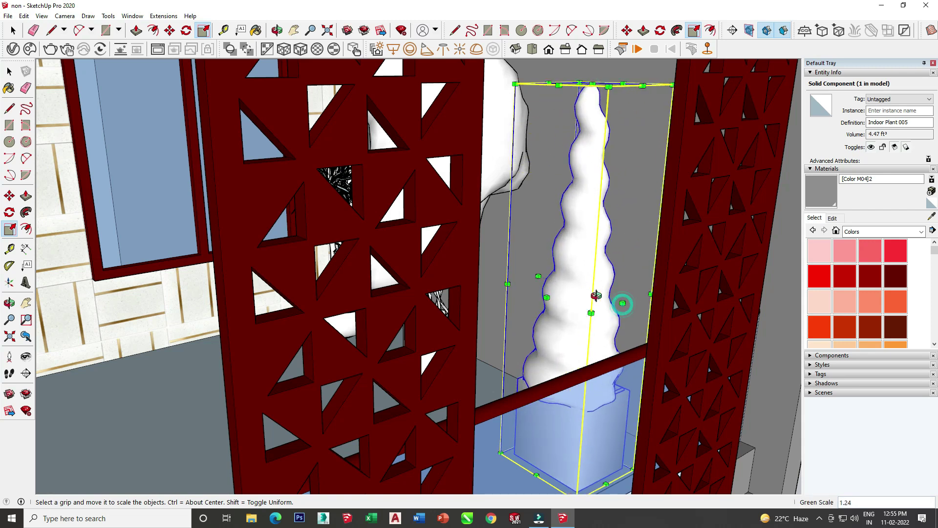
middle_drag(623, 300, 741, 300)
drag(571, 258, 570, 266)
middle_drag(570, 266, 642, 279)
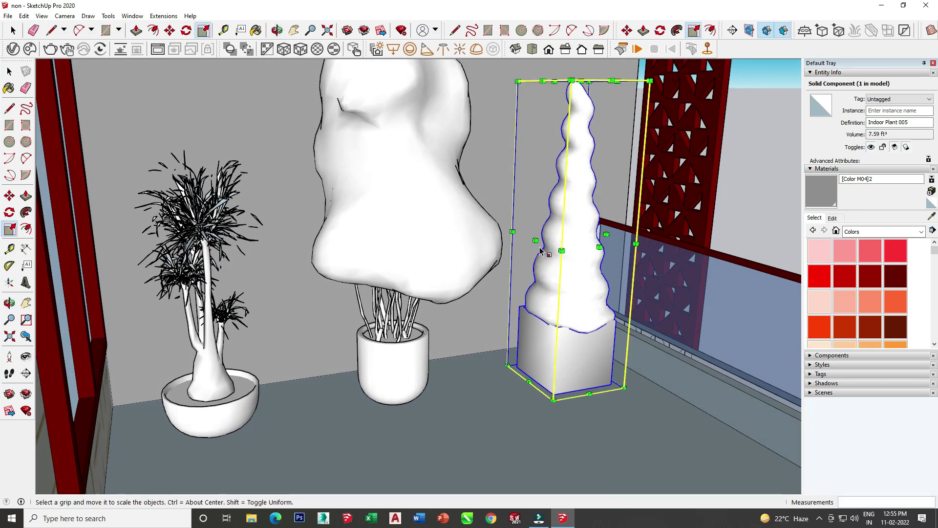
drag(535, 240, 533, 245)
mouse_move(533, 244)
middle_down()
mouse_move(57, 239)
mouse_move(6, 25)
middle_up()
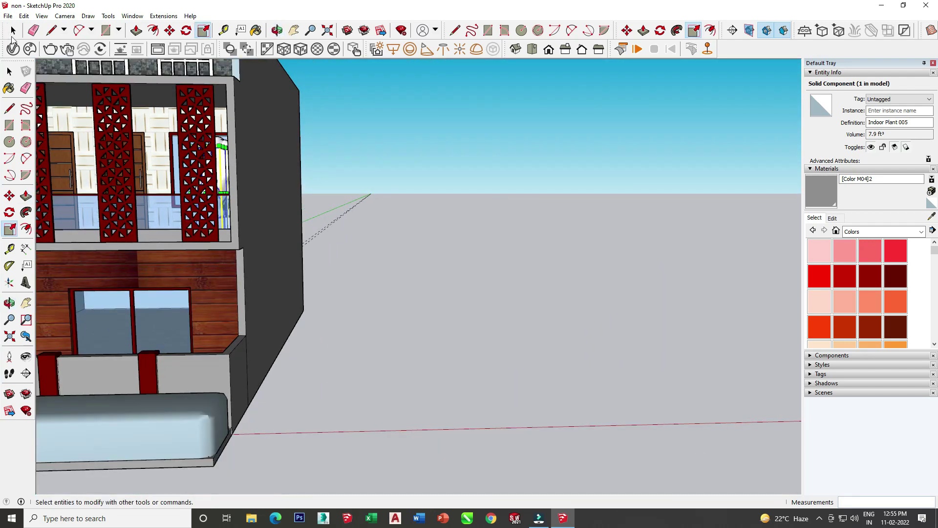
click(13, 30)
scroll(485, 176, down, 3)
click(453, 178)
mouse_move(452, 178)
middle_down()
mouse_move(370, 186)
mouse_move(254, 323)
middle_up()
mouse_move(305, 450)
middle_down()
mouse_move(204, 219)
mouse_move(217, 235)
middle_up()
scroll(204, 219, up, 5)
scroll(218, 236, up, 3)
scroll(243, 192, up, 3)
scroll(235, 205, up, 3)
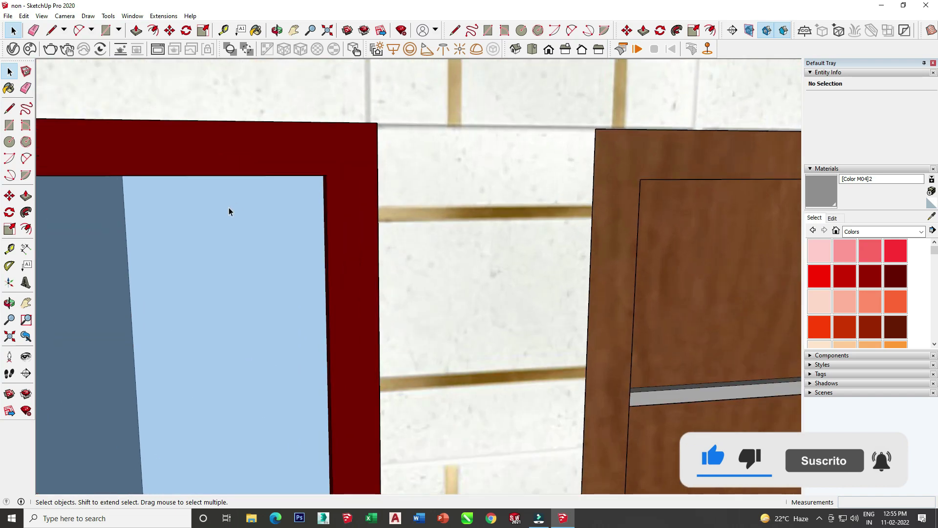
scroll(229, 211, up, 3)
scroll(224, 199, up, 2)
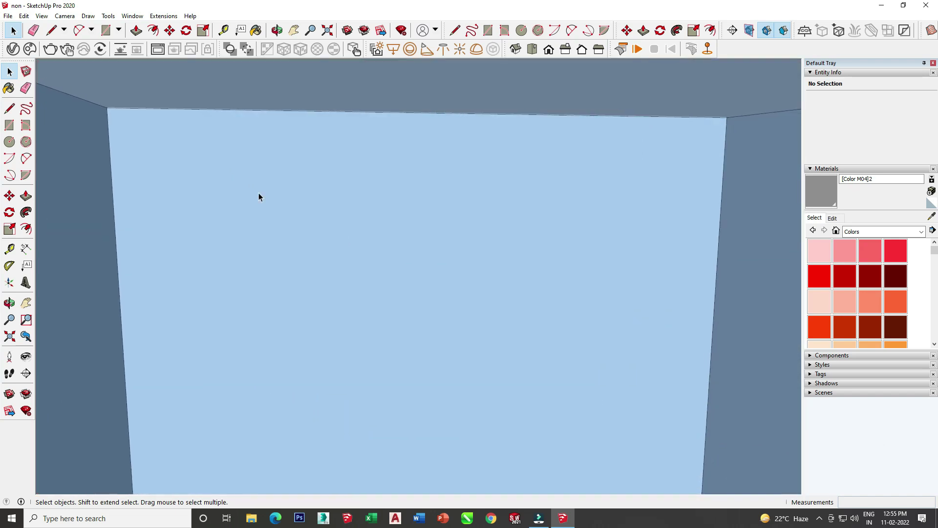
scroll(259, 193, up, 2)
middle_drag(259, 192, 934, 215)
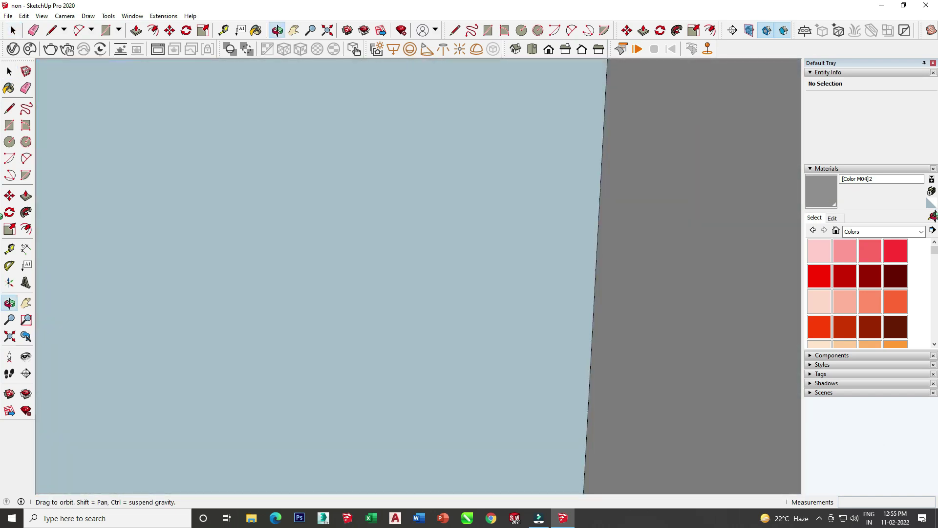
scroll(213, 243, down, 3)
scroll(230, 220, down, 3)
scroll(293, 259, down, 2)
mouse_move(346, 293)
middle_down()
mouse_move(399, 329)
mouse_move(114, 330)
mouse_move(26, 209)
mouse_move(26, 179)
mouse_move(19, 254)
mouse_move(11, 251)
mouse_move(26, 248)
middle_up()
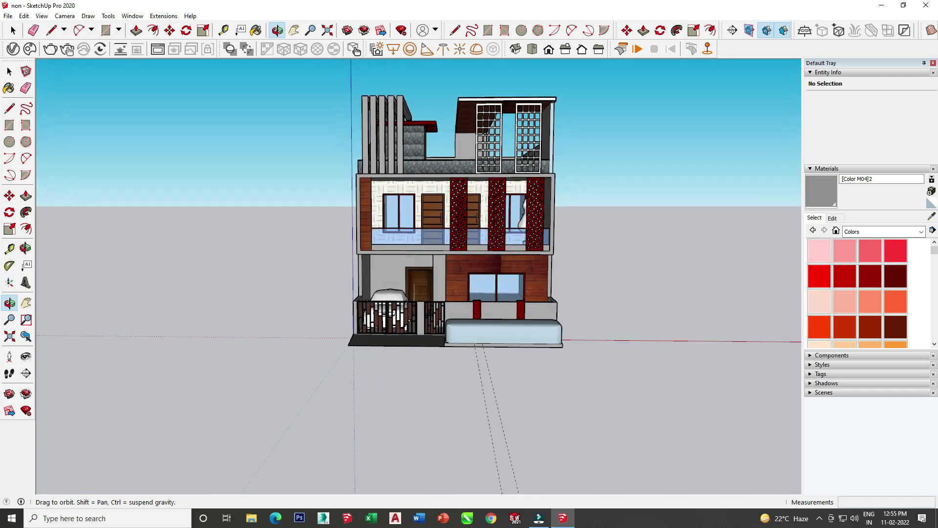
key(space)
scroll(474, 90, up, 1)
scroll(473, 90, up, 1)
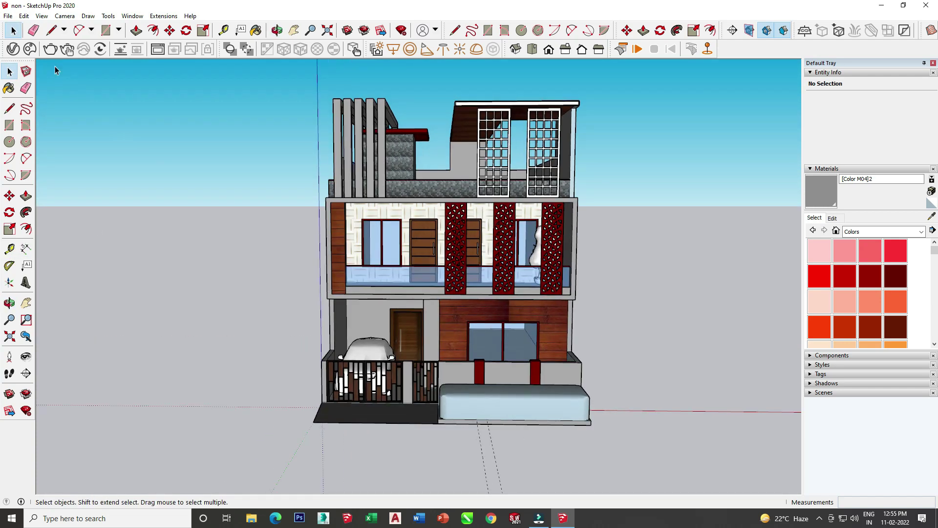
click(23, 16)
click(225, 156)
key(e)
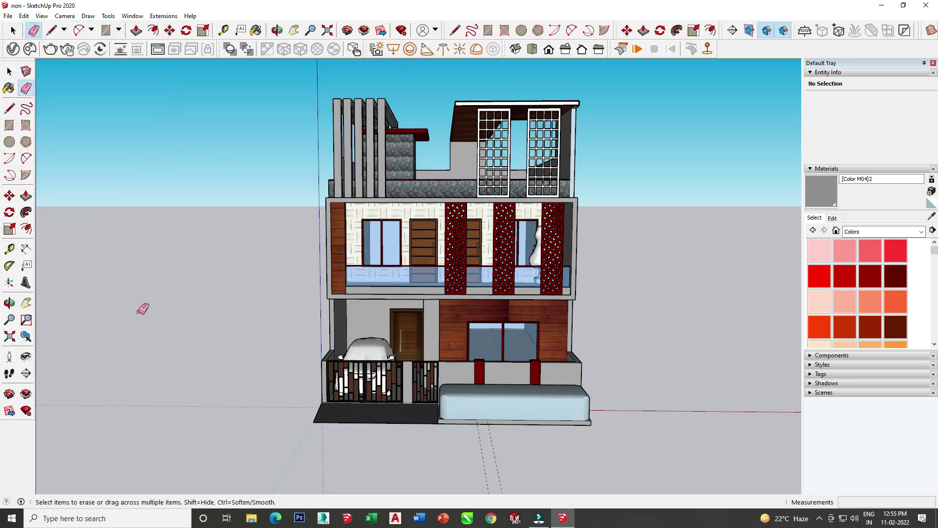
mouse_move(496, 452)
middle_down()
mouse_move(346, 440)
mouse_move(440, 446)
mouse_move(416, 439)
middle_up()
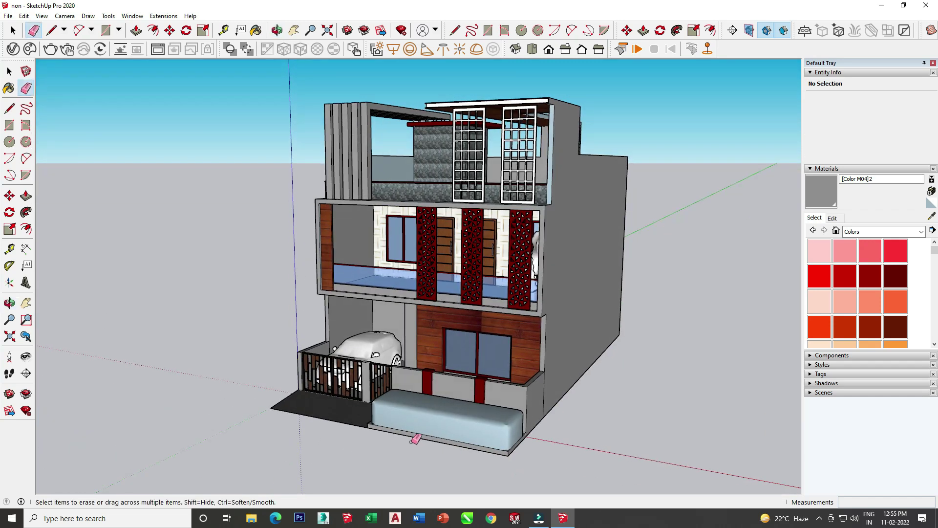
middle_drag(360, 390, 492, 385)
scroll(329, 316, up, 3)
scroll(309, 329, up, 3)
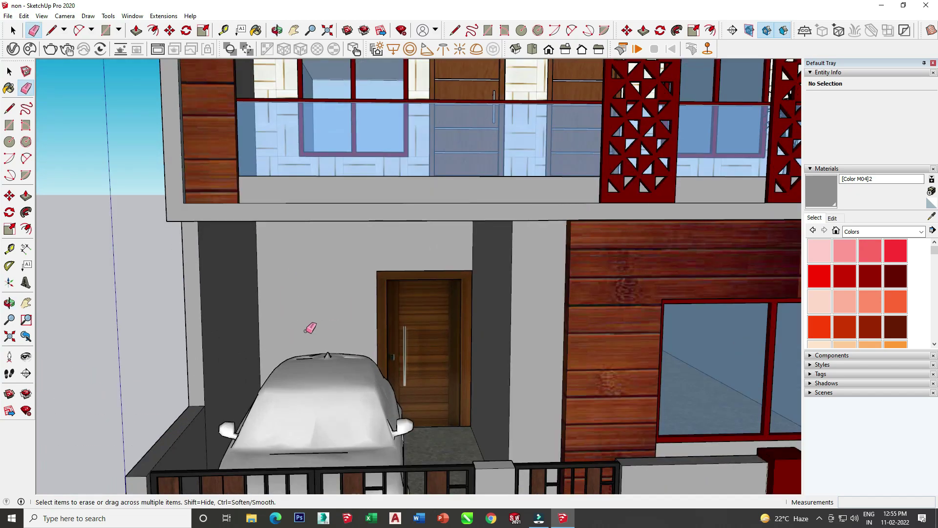
scroll(301, 335, up, 3)
scroll(303, 332, up, 2)
scroll(303, 333, down, 2)
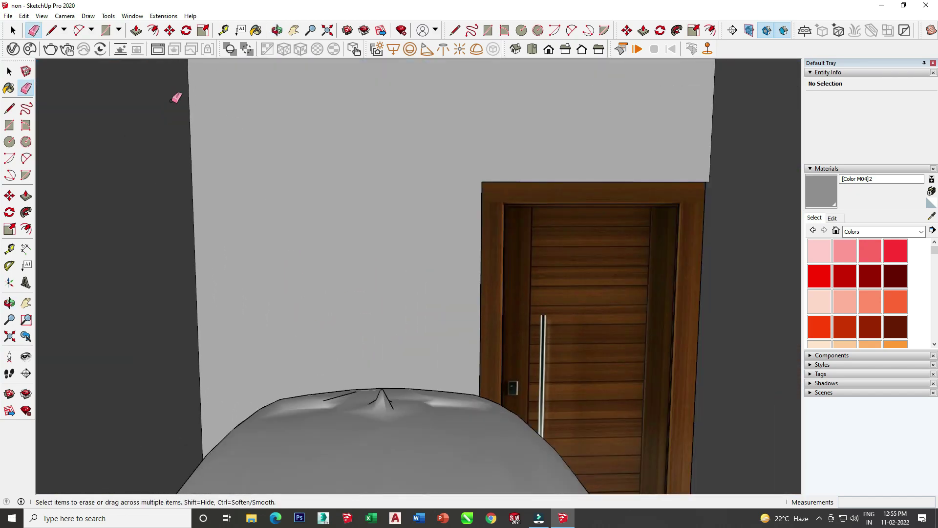
Step: Draw a rectangle on the carport wall, undoing the oversized 8 × 8 try and redrawing it 5 × 5
click(105, 30)
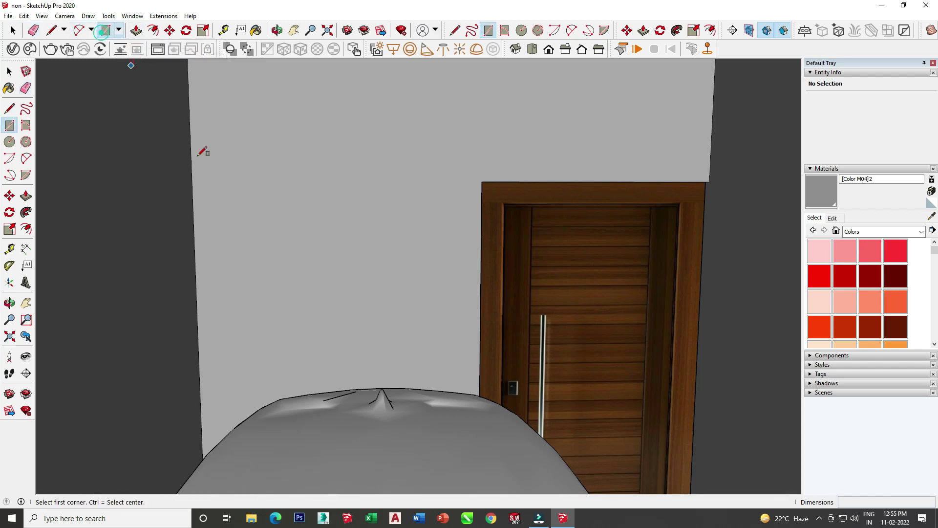
click(279, 218)
text(8,8)
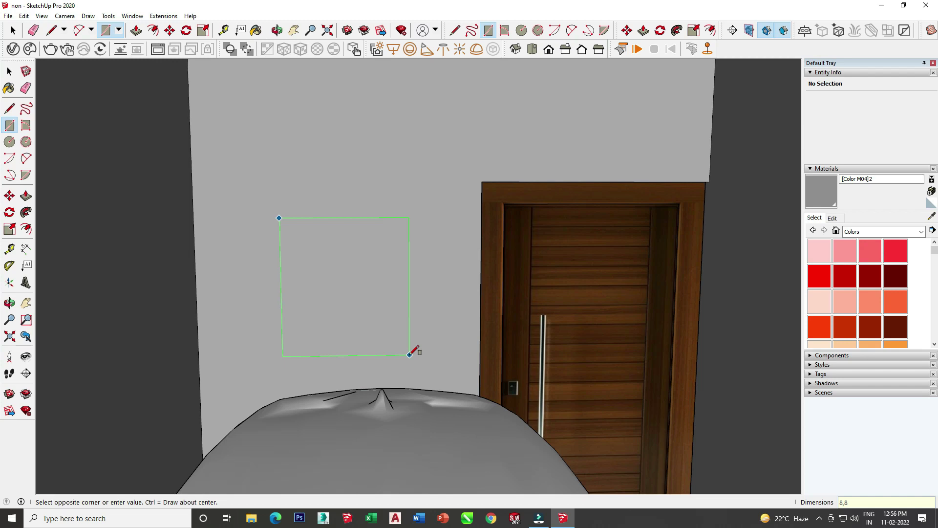
key(Return)
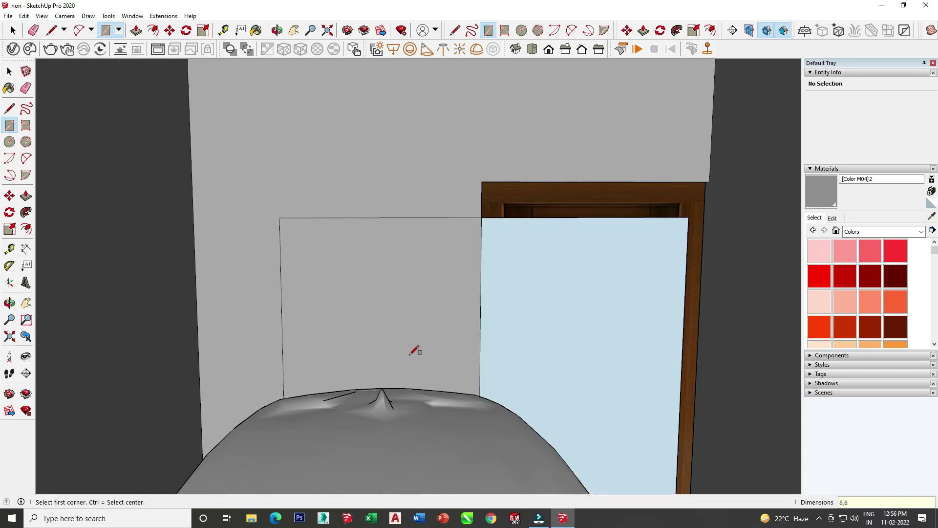
key(ctrl+z)
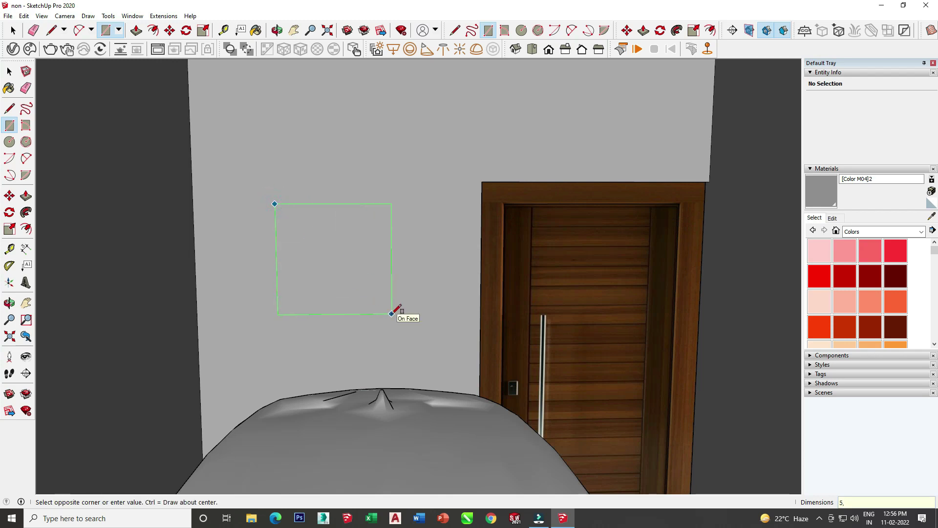
text(5)
key(Return)
Step: Draw a 3 × 3 square on the wall left of the wooden door
middle_drag(362, 327, 361, 317)
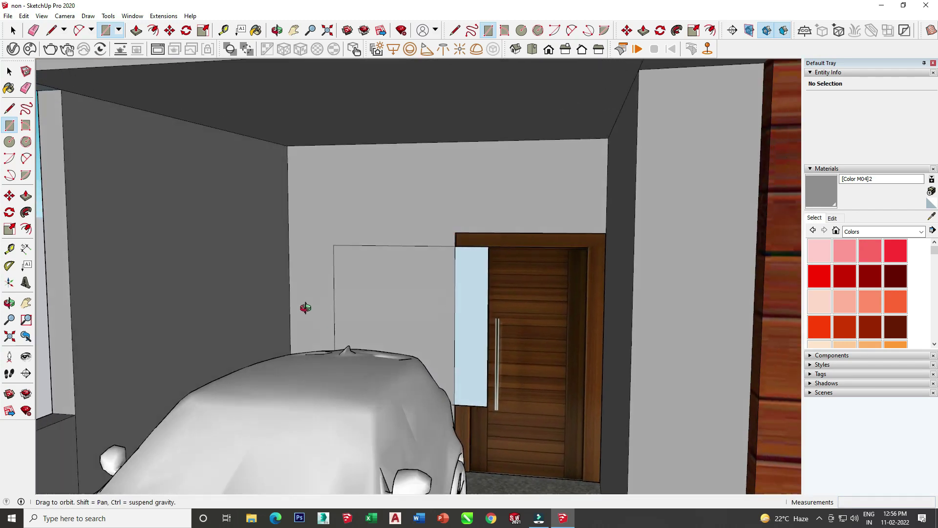
scroll(361, 268, down, 3)
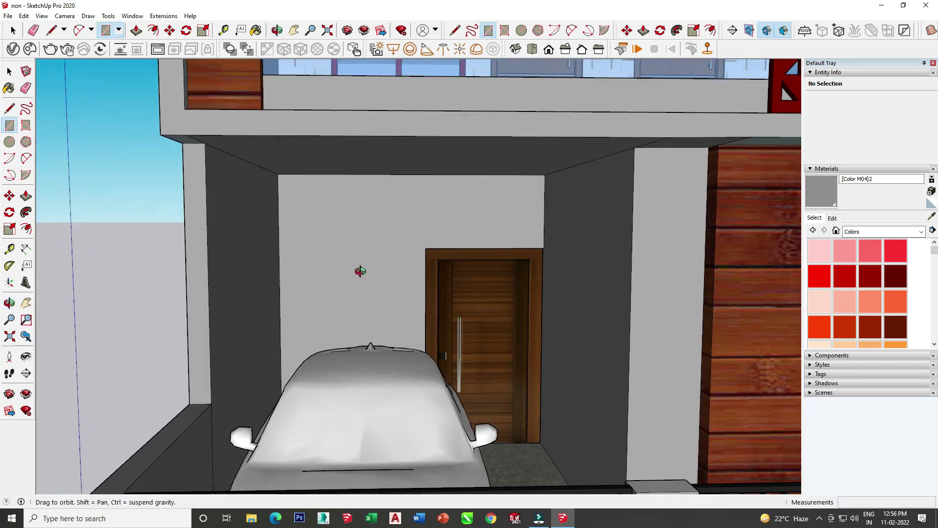
scroll(356, 268, down, 1)
scroll(329, 255, up, 5)
click(324, 257)
text(3,3)
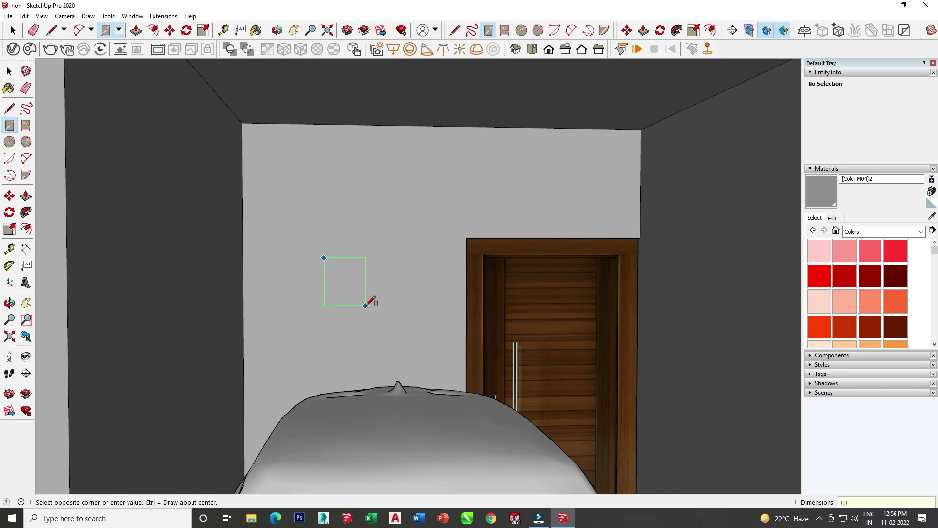
key(Return)
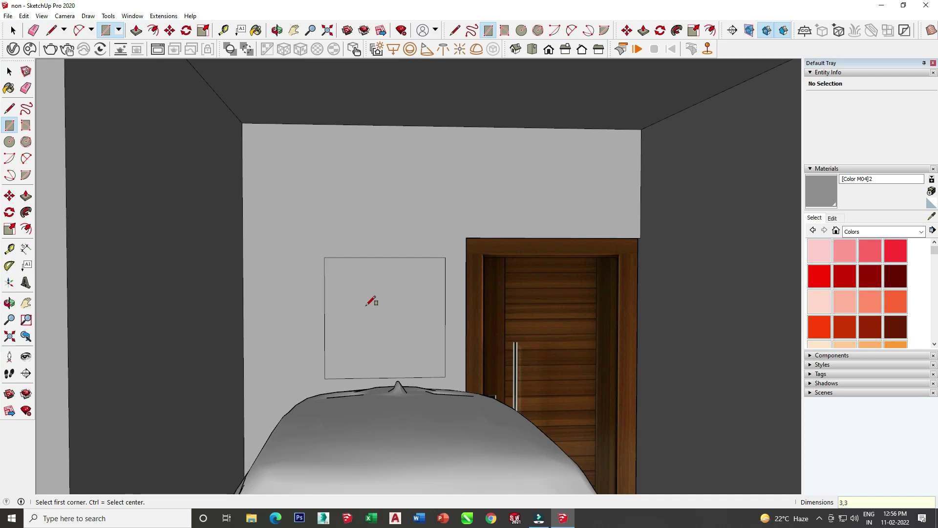
Step: Offset the square inward and push/pull its border out into a raised frame
click(153, 30)
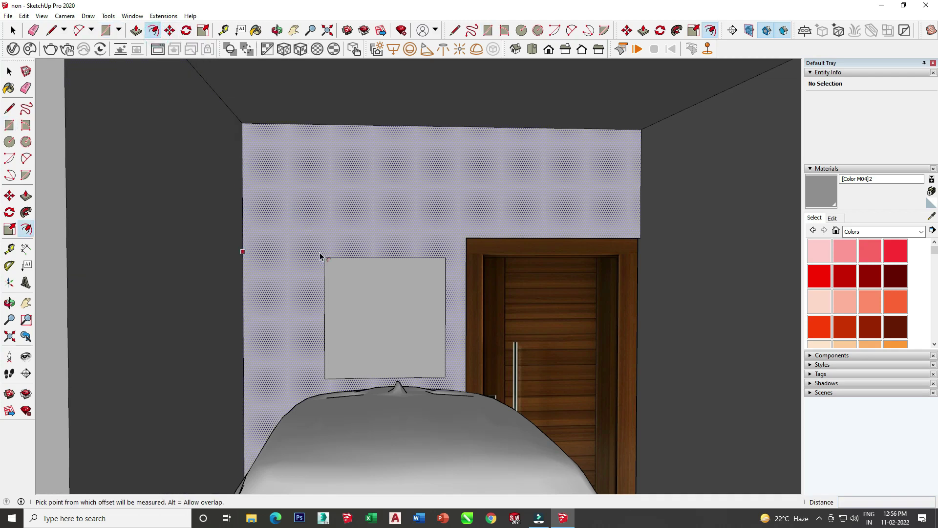
click(333, 268)
click(333, 266)
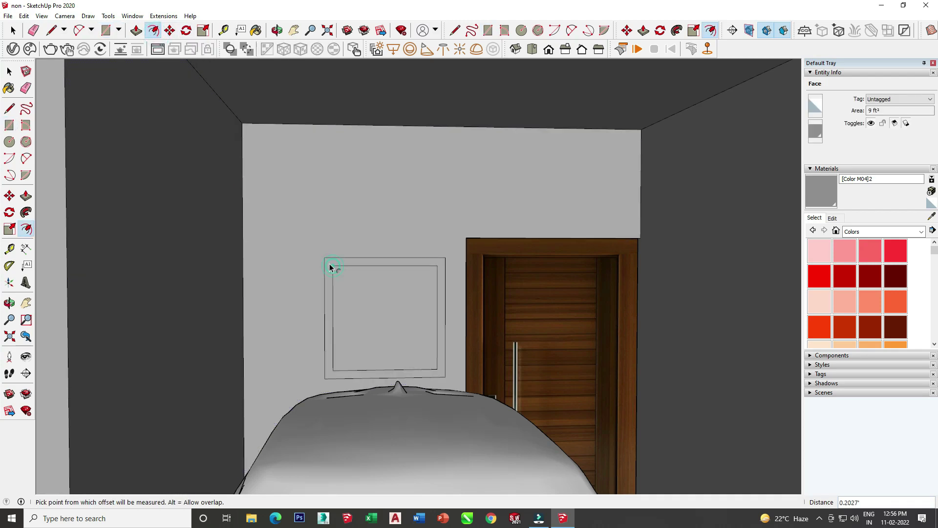
click(137, 31)
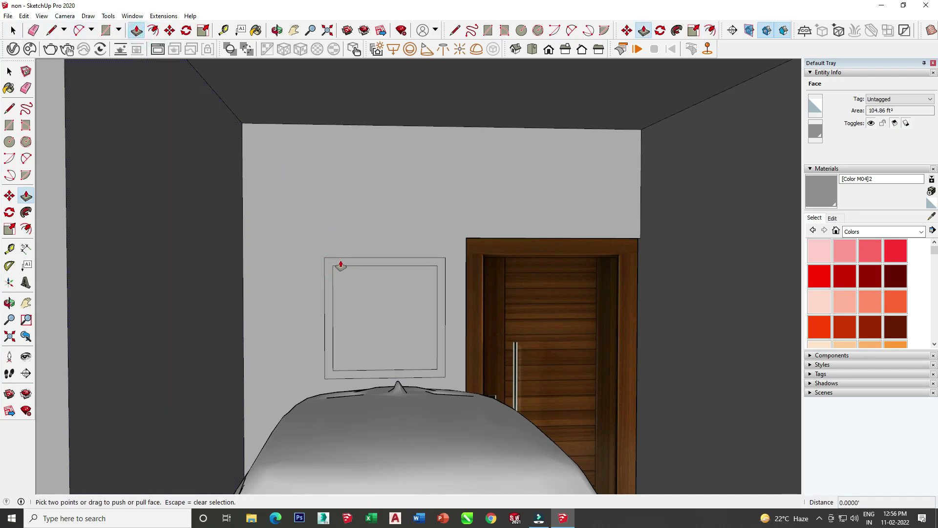
click(337, 262)
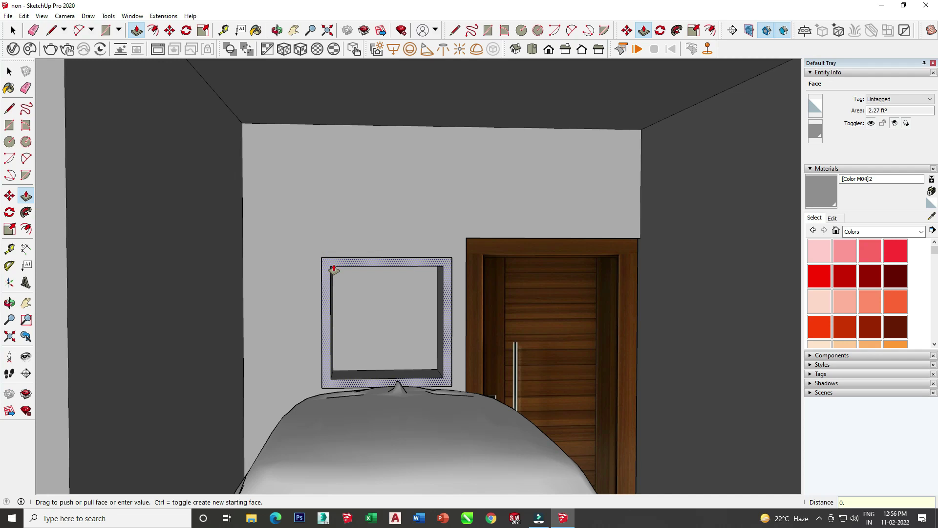
scroll(398, 303, up, 2)
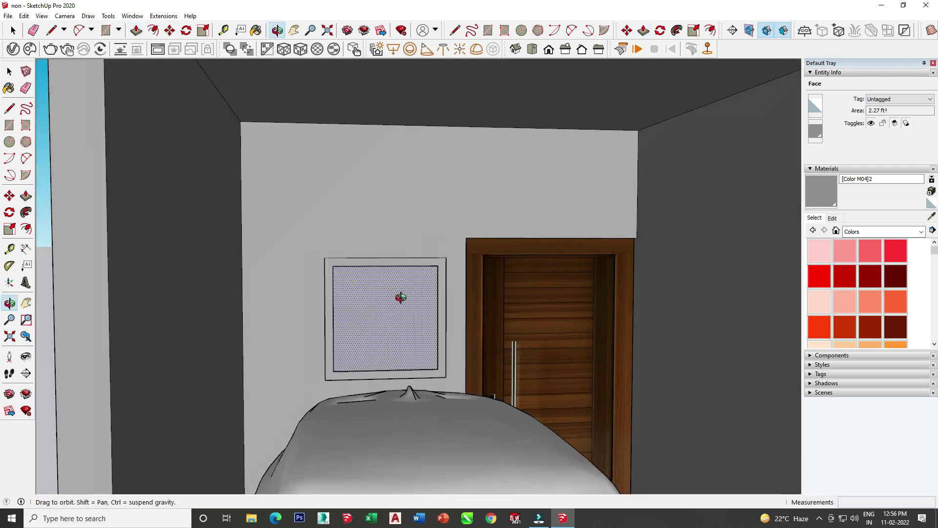
scroll(329, 267, up, 4)
middle_drag(329, 276, 398, 320)
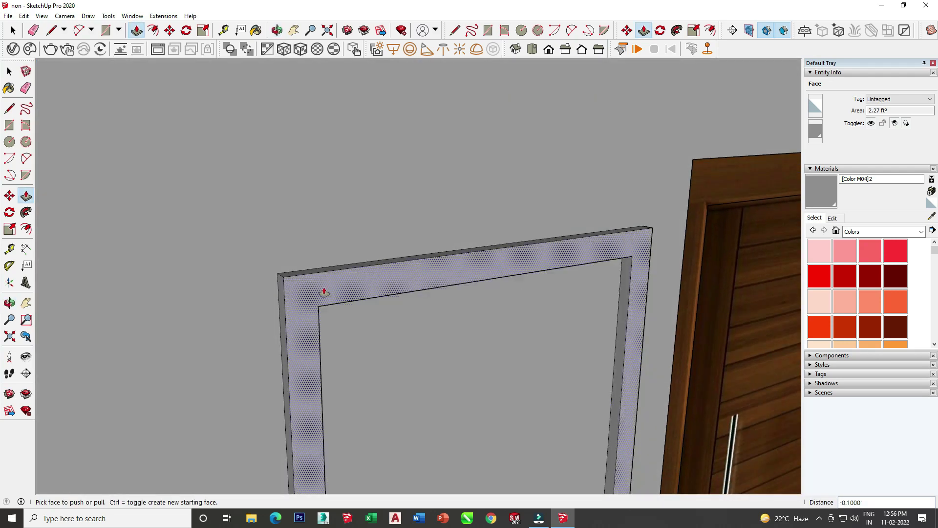
click(325, 289)
Step: Paint the frame's front, top strip and left side face in Color A08
click(895, 277)
click(539, 246)
scroll(537, 246, up, 2)
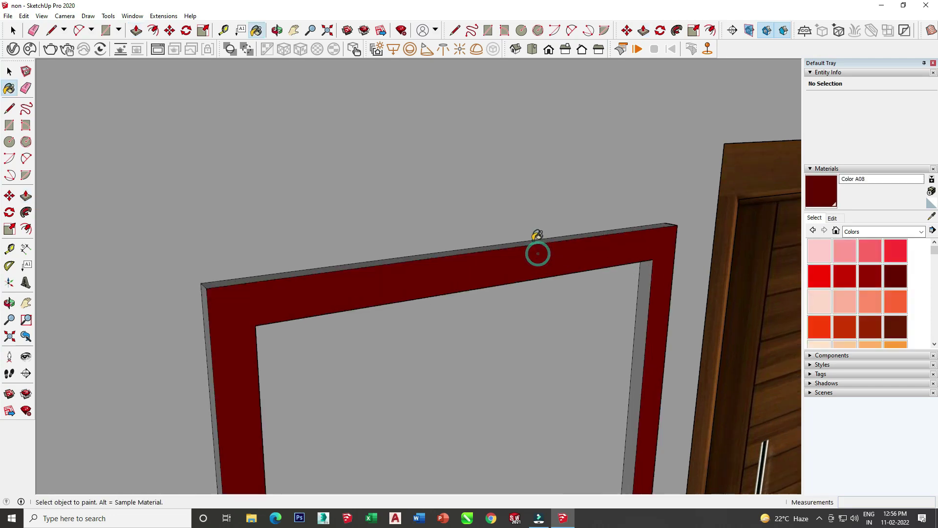
scroll(537, 242, up, 2)
click(538, 241)
mouse_move(676, 300)
middle_down()
mouse_move(498, 325)
mouse_move(174, 308)
mouse_move(356, 278)
mouse_move(561, 266)
middle_up()
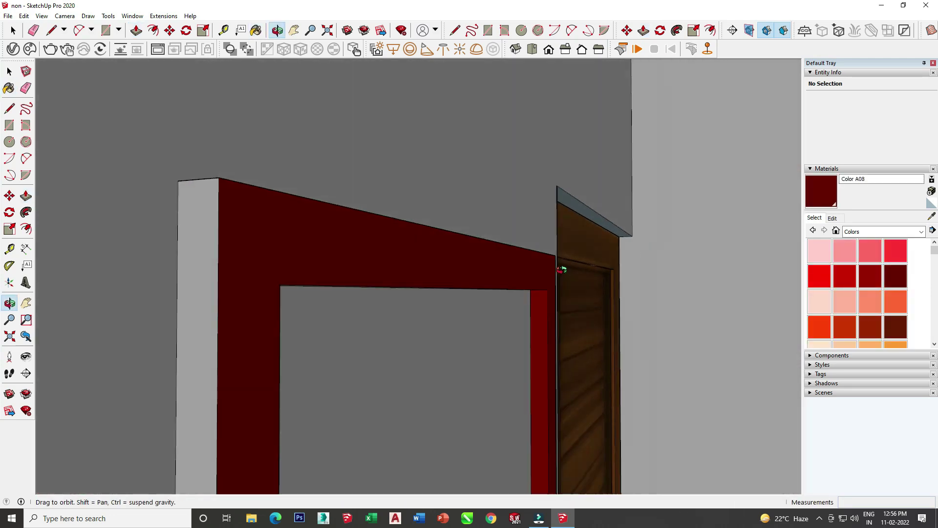
click(175, 259)
Step: Orbit around the red frame to check its faces, then select the wooden door
mouse_move(392, 269)
middle_down()
mouse_move(80, 282)
mouse_move(278, 197)
mouse_move(538, 342)
mouse_move(714, 334)
middle_up()
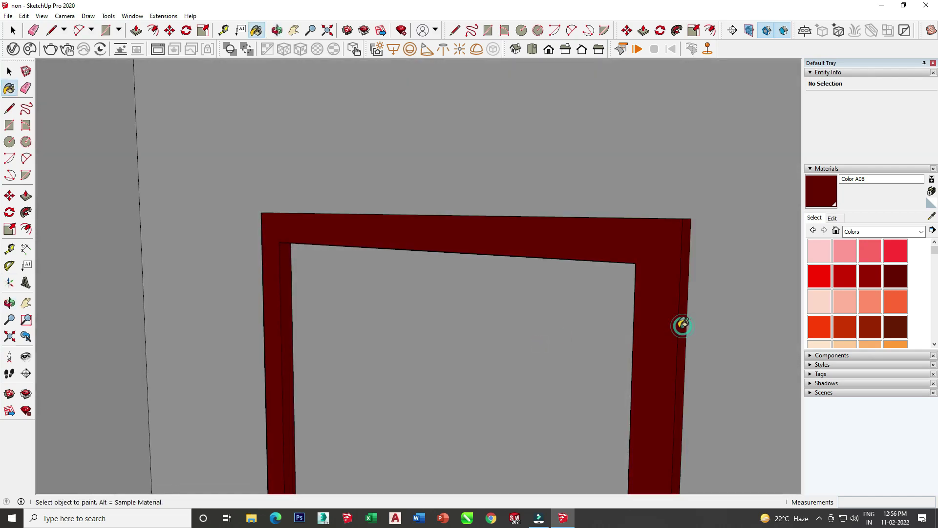
scroll(680, 324, down, 3)
scroll(624, 352, down, 3)
mouse_move(601, 314)
middle_down()
mouse_move(697, 340)
mouse_move(534, 325)
mouse_move(666, 339)
mouse_move(602, 376)
middle_up()
scroll(562, 420, up, 2)
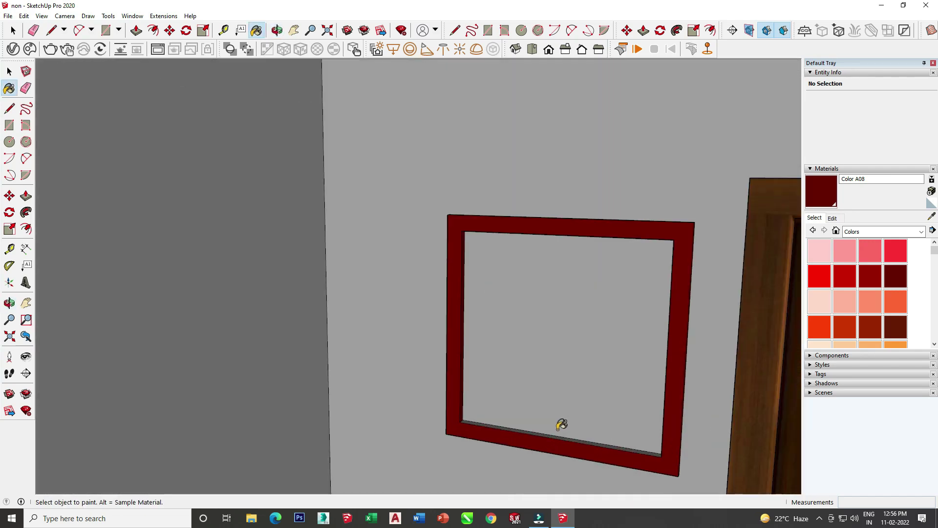
scroll(552, 433, up, 3)
mouse_move(549, 436)
middle_down()
mouse_move(555, 398)
mouse_move(494, 278)
mouse_move(477, 389)
mouse_move(431, 358)
mouse_move(700, 254)
middle_up()
scroll(431, 357, down, 4)
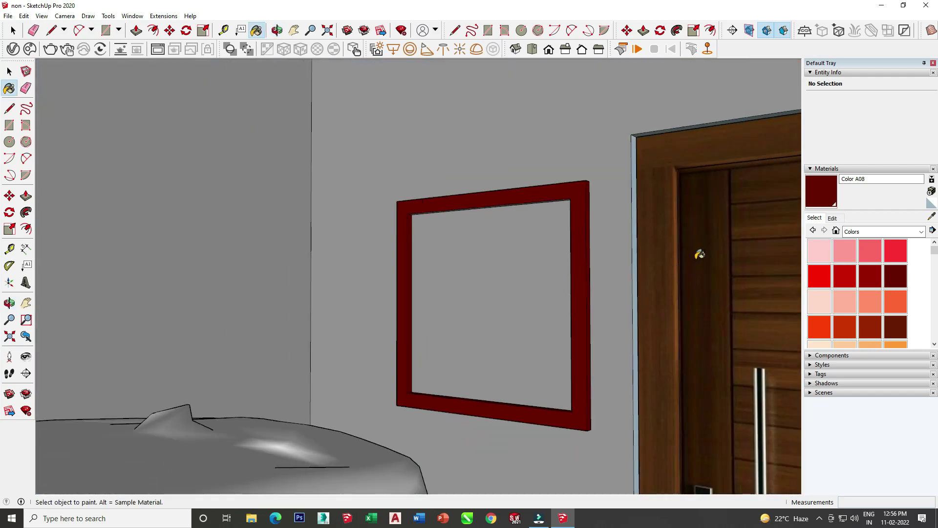
click(9, 71)
click(744, 268)
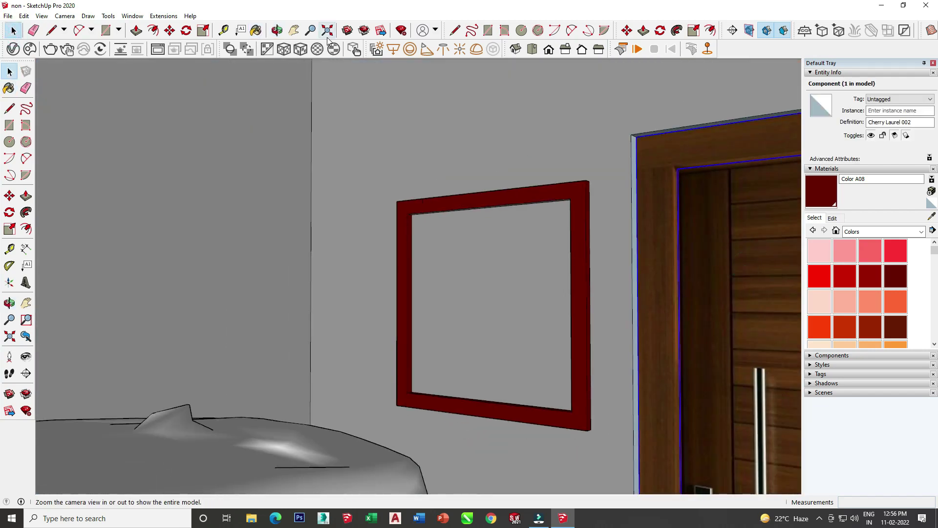
click(204, 30)
scroll(255, 103, up, 3)
mouse_move(291, 118)
middle_down()
mouse_move(726, 224)
mouse_move(444, 241)
middle_up()
scroll(477, 228, down, 2)
scroll(404, 346, down, 2)
scroll(441, 283, down, 2)
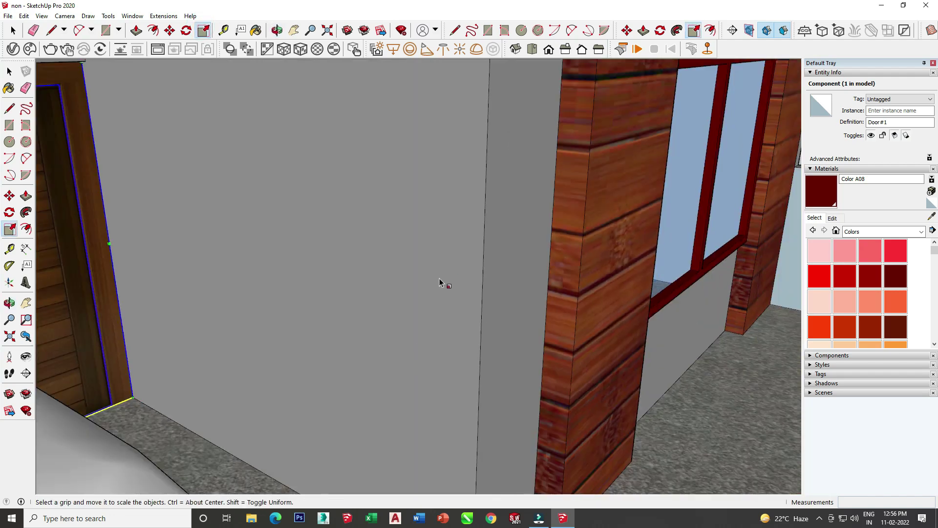
scroll(442, 282, down, 3)
scroll(224, 205, up, 2)
scroll(234, 195, up, 2)
scroll(218, 212, up, 2)
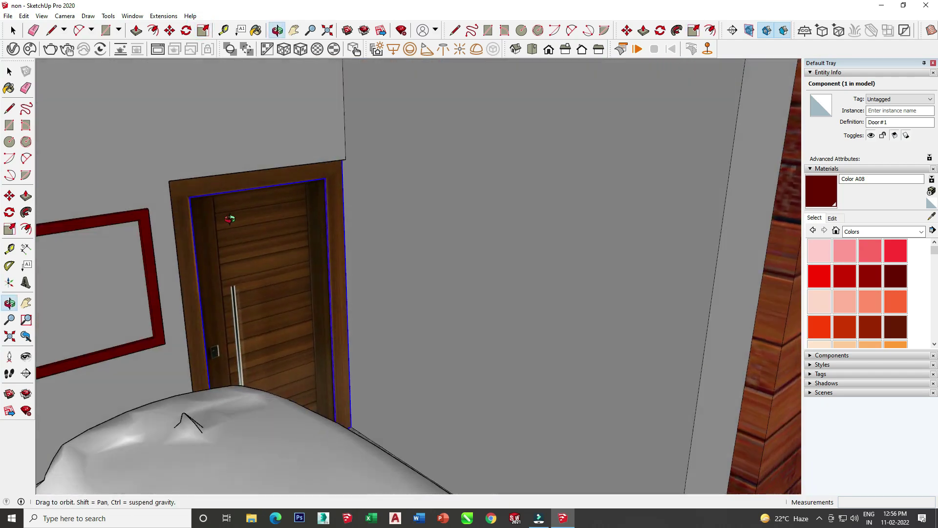
scroll(297, 318, up, 2)
click(318, 390)
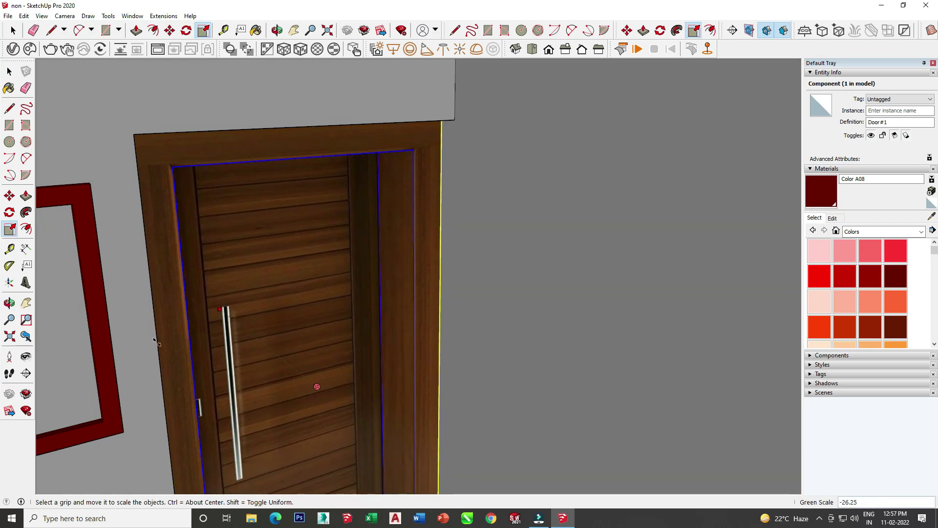
key(Escape)
scroll(240, 293, down, 2)
click(761, 251)
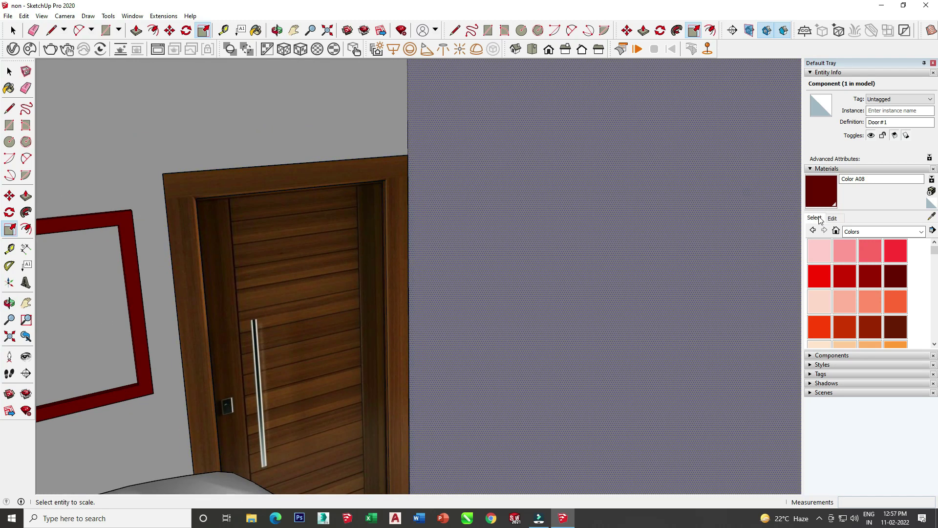
scroll(761, 251, down, 1)
scroll(421, 254, down, 3)
scroll(422, 253, down, 3)
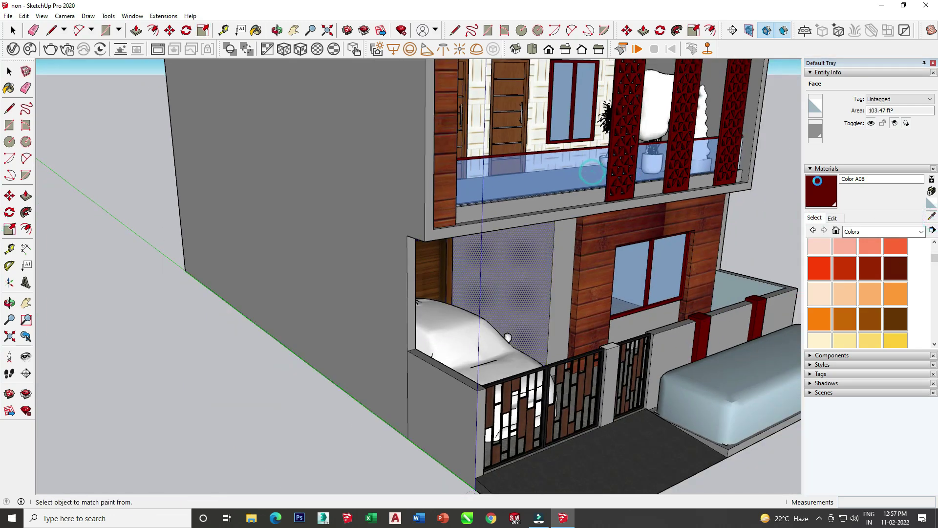
Step: Paint the square window pane Translucent Glass Blue and inspect it against the facade
middle_drag(670, 215, 406, 274)
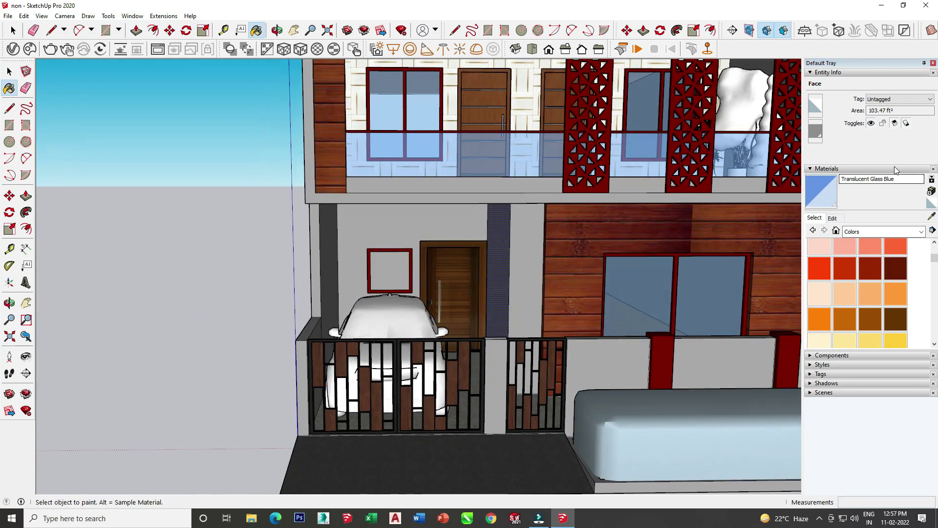
scroll(403, 272, up, 2)
click(403, 272)
scroll(404, 272, down, 3)
middle_drag(403, 272, 375, 270)
scroll(375, 269, up, 3)
scroll(418, 245, up, 3)
mouse_move(418, 245)
middle_down()
mouse_move(305, 306)
mouse_move(162, 305)
mouse_move(509, 367)
mouse_move(464, 367)
mouse_move(465, 358)
middle_up()
scroll(721, 362, up, 3)
scroll(721, 361, down, 3)
scroll(566, 255, up, 2)
mouse_move(565, 256)
middle_down()
mouse_move(515, 358)
mouse_move(647, 289)
mouse_move(697, 193)
mouse_move(697, 148)
mouse_move(525, 220)
middle_up()
Step: Paint the window's front face glass blue and push it back -0.7613' into the wall
key(b)
mouse_move(572, 249)
middle_down()
mouse_move(582, 194)
mouse_move(609, 176)
mouse_move(485, 310)
mouse_move(414, 274)
mouse_move(320, 141)
middle_up()
key(p)
click(451, 326)
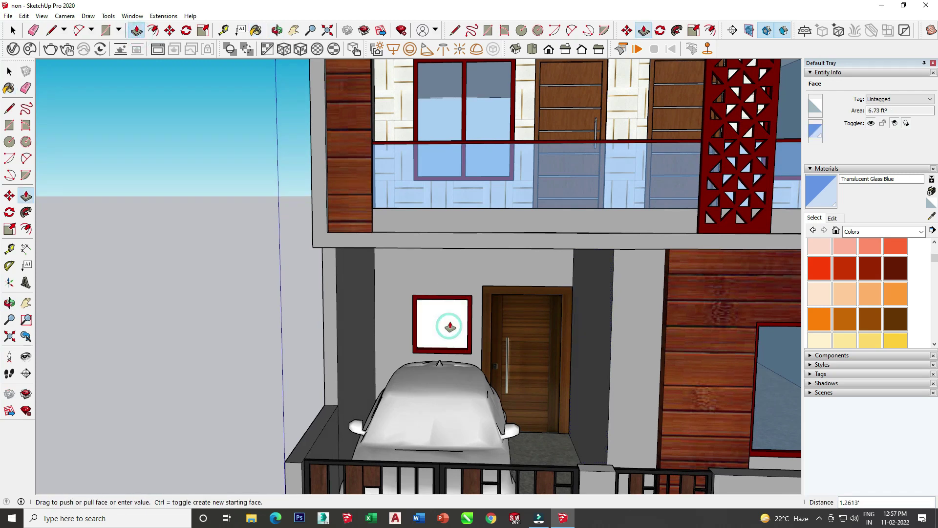
mouse_move(450, 326)
middle_down()
mouse_move(297, 333)
mouse_move(333, 379)
mouse_move(144, 350)
mouse_move(277, 312)
mouse_move(740, 393)
mouse_move(507, 390)
mouse_move(611, 360)
middle_up()
scroll(277, 312, down, 3)
scroll(277, 312, down, 3)
scroll(739, 391, up, 3)
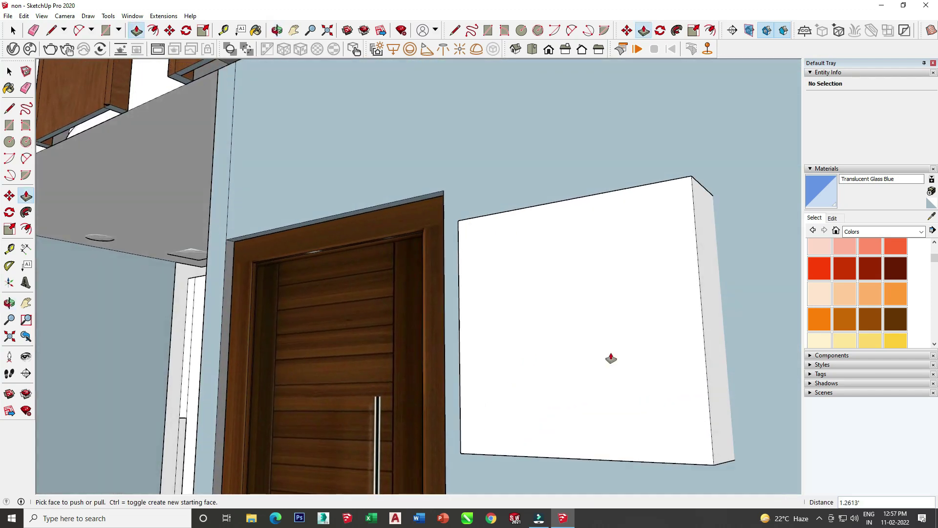
key(b)
click(589, 301)
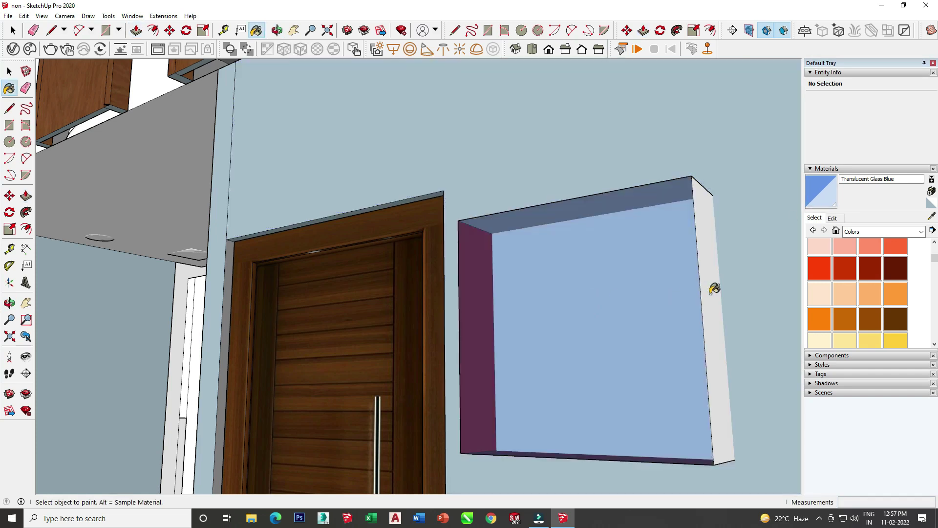
click(136, 30)
click(583, 254)
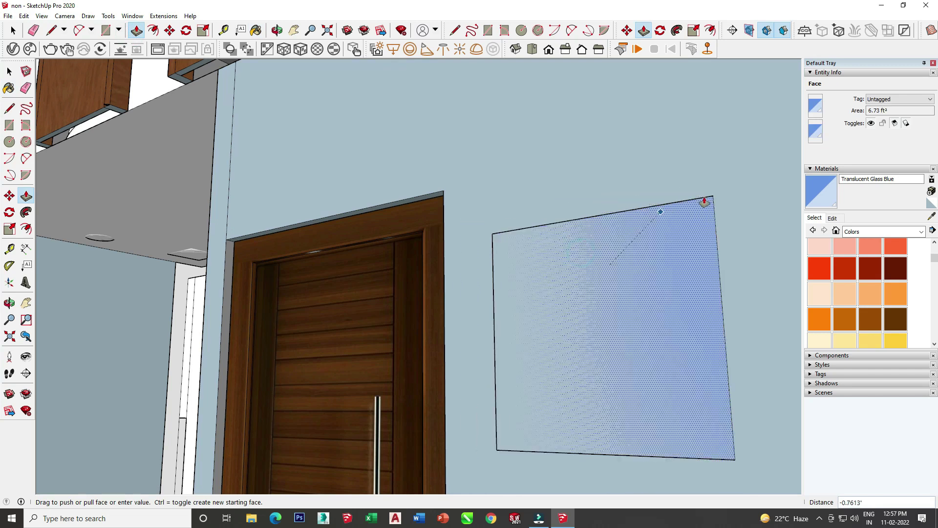
click(705, 201)
Step: Zoom out and orbit to view the recessed glass window from the front
scroll(292, 320, down, 5)
scroll(58, 345, down, 5)
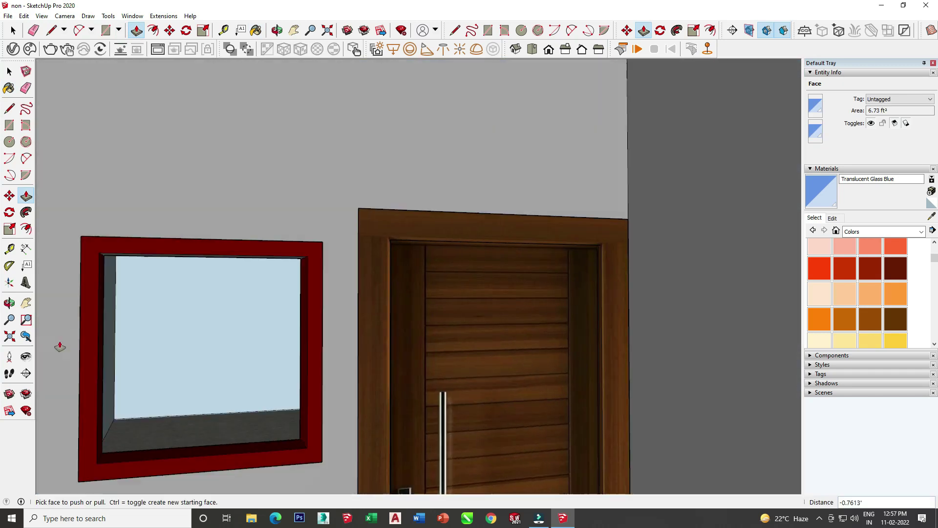
scroll(167, 338, down, 5)
scroll(167, 339, down, 3)
mouse_move(167, 339)
middle_down()
mouse_move(347, 411)
mouse_move(234, 411)
middle_up()
click(33, 30)
middle_drag(515, 377, 540, 301)
scroll(536, 323, down, 3)
Step: Zoom in on the house front and launch a V-Ray interactive render
scroll(539, 301, up, 2)
scroll(336, 62, up, 2)
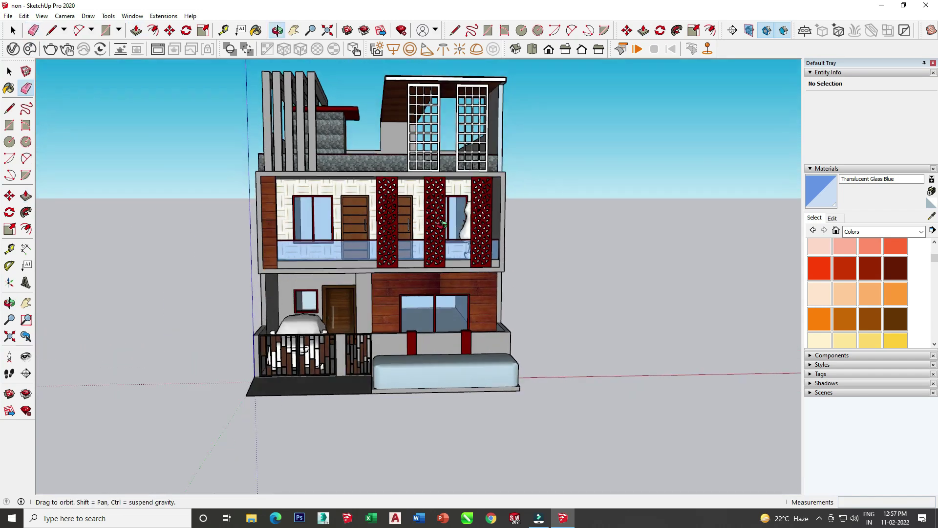
scroll(337, 62, up, 1)
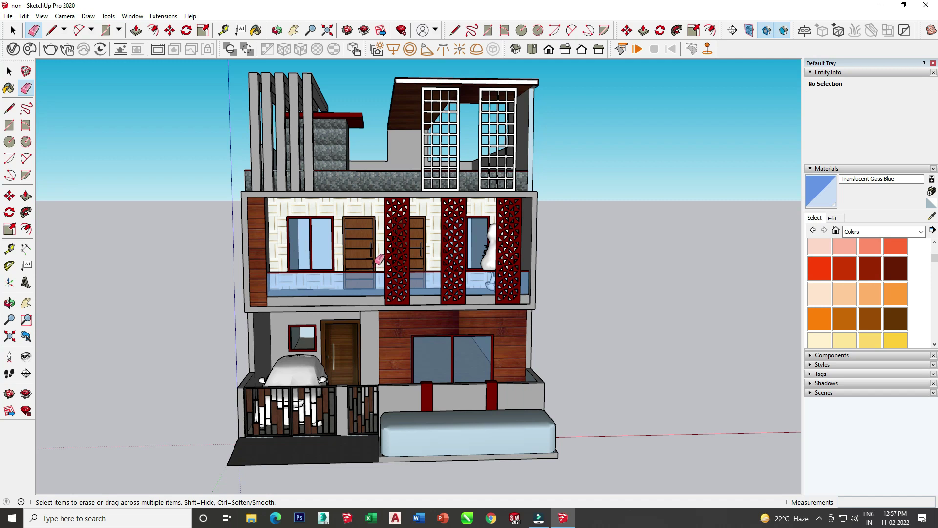
click(67, 48)
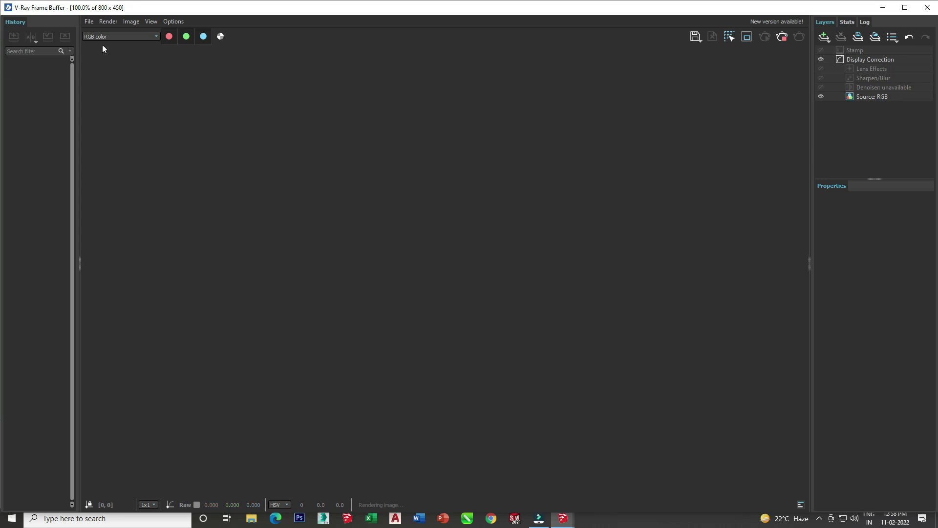
Step: Zoom in and out to inspect the house render, then close the V-Ray Frame Buffer
scroll(430, 235, up, 2)
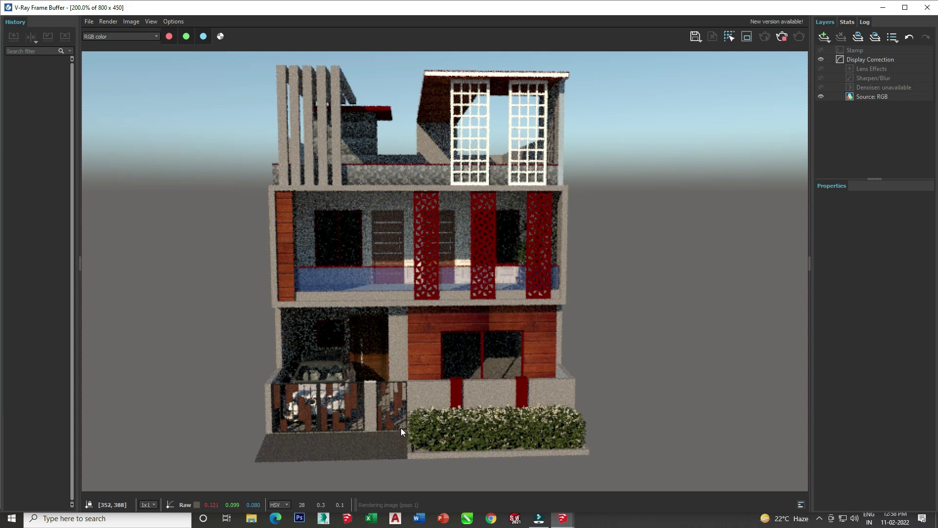
scroll(292, 377, up, 3)
scroll(326, 381, down, 2)
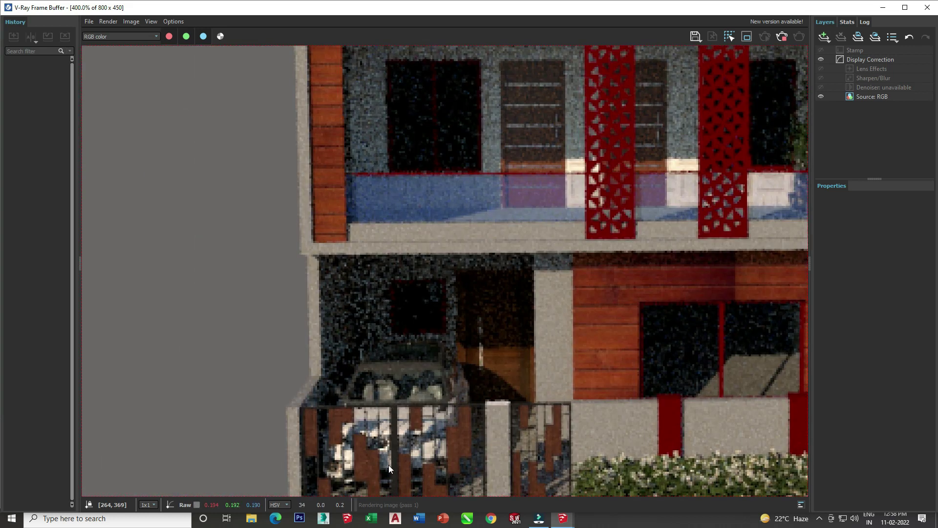
scroll(389, 468, up, 1)
scroll(145, 287, down, 2)
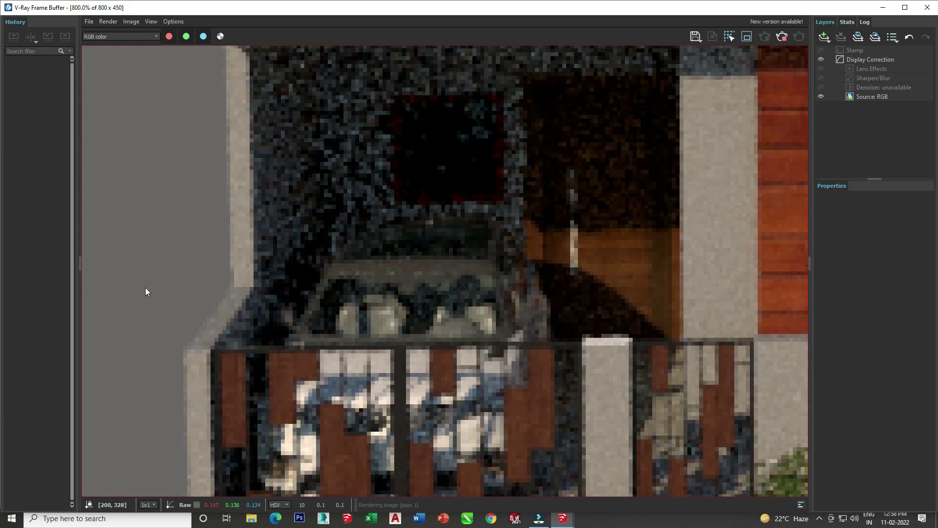
scroll(163, 294, down, 1)
scroll(241, 339, down, 1)
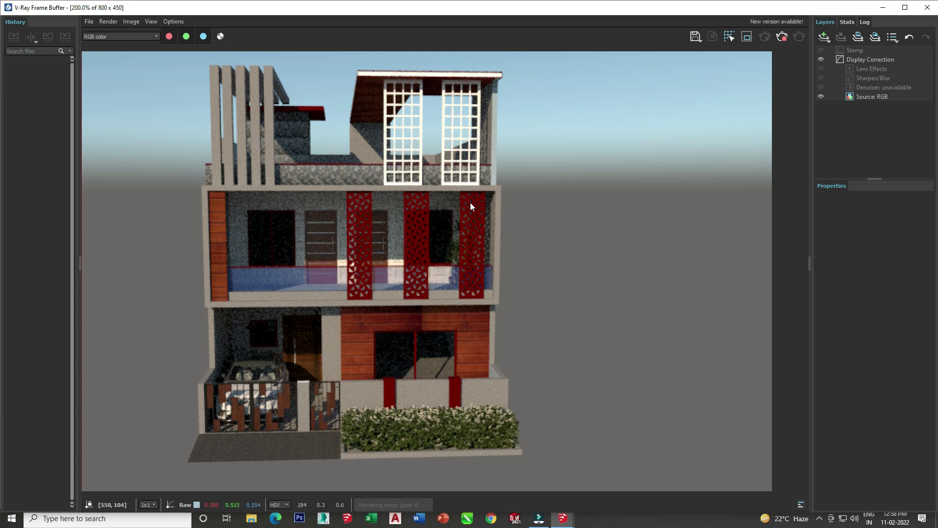
scroll(442, 238, up, 2)
scroll(441, 238, down, 2)
scroll(383, 352, up, 1)
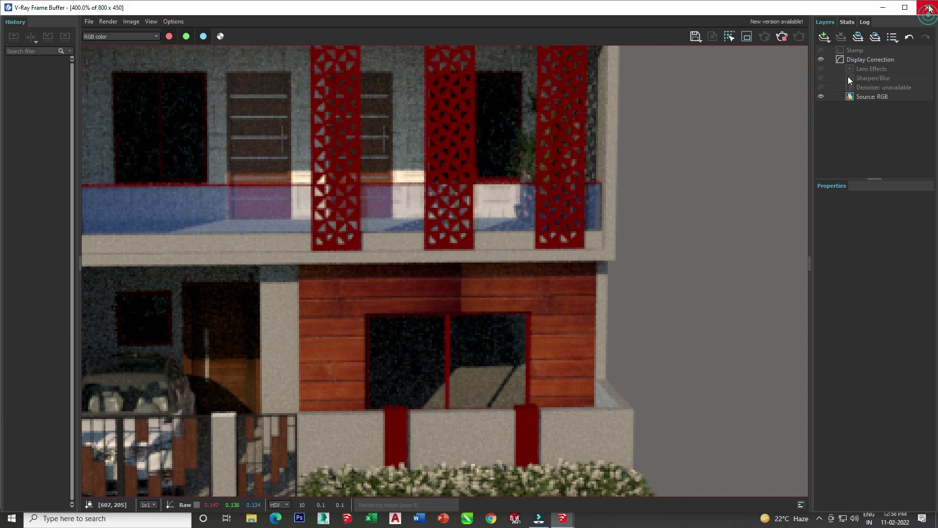
click(930, 9)
mouse_move(702, 164)
middle_down()
mouse_move(714, 187)
mouse_move(467, 385)
mouse_move(391, 342)
middle_up()
scroll(391, 293, up, 3)
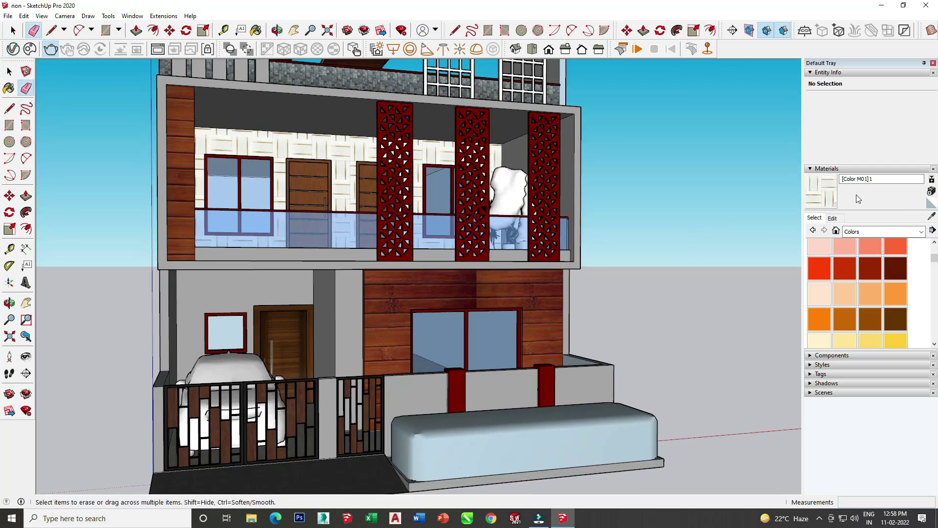
Step: Sample Translucent Glass Blue, darken its colour and lower its opacity from 33 to 11
click(814, 217)
click(932, 215)
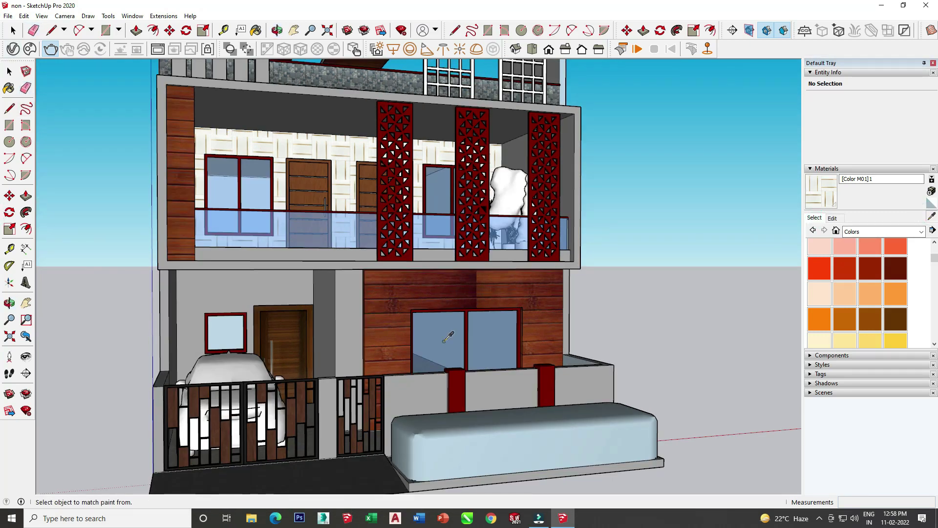
click(834, 217)
drag(860, 269, 862, 244)
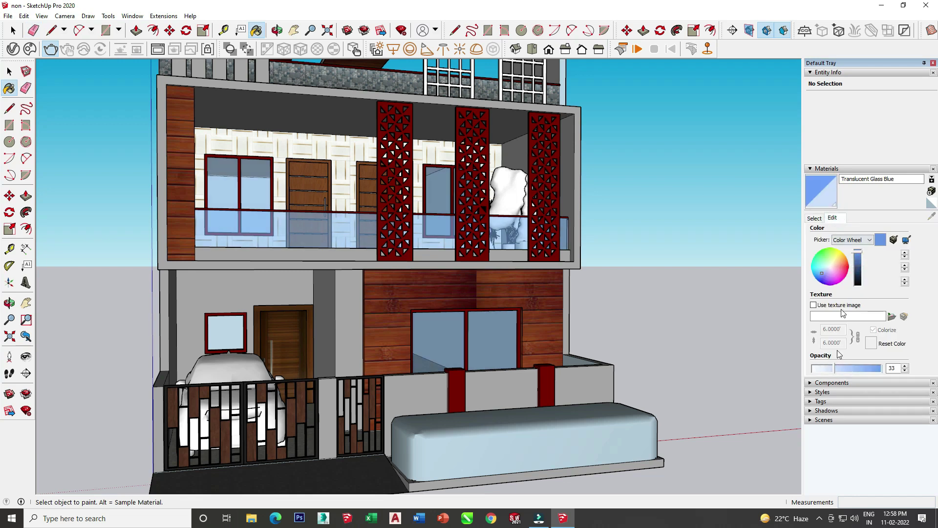
drag(829, 372, 829, 369)
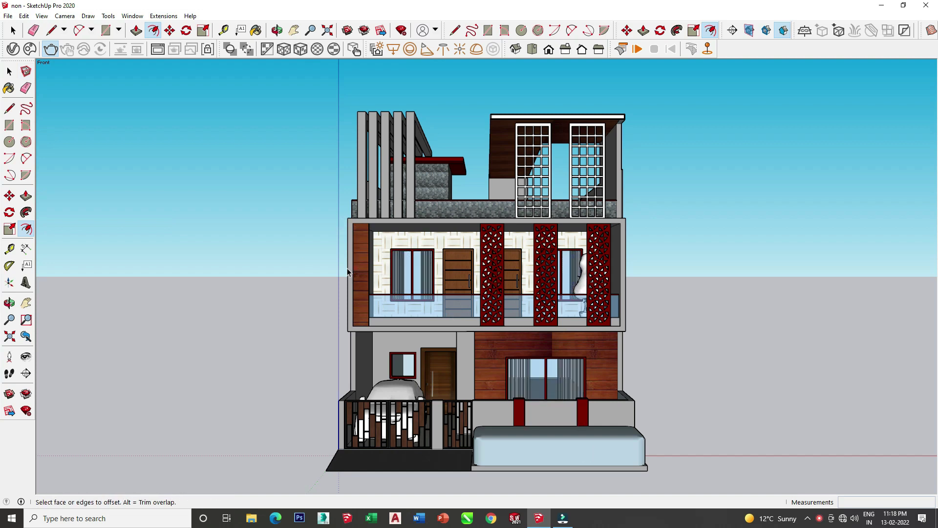
Step: Reframe the house and open the SunLight settings in the V-Ray Asset Editor's Lights list
click(528, 51)
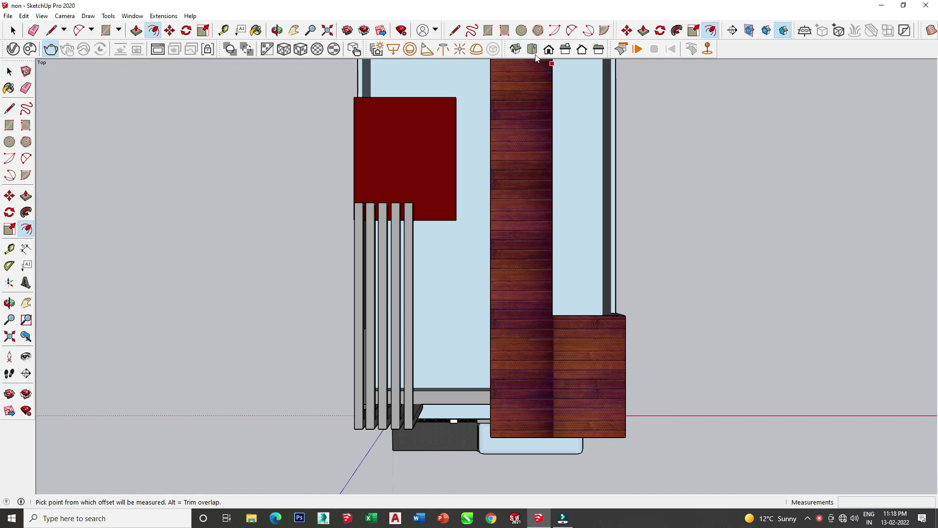
click(546, 54)
middle_drag(532, 288, 525, 238)
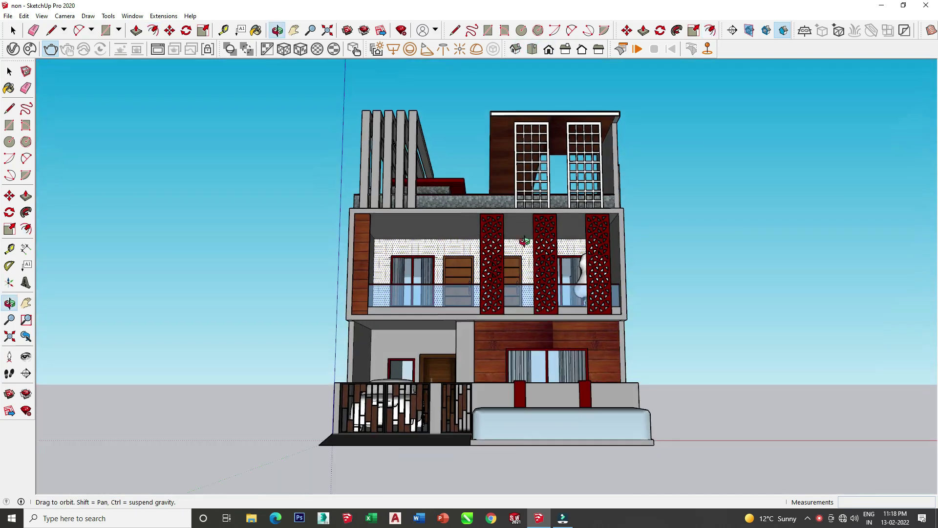
scroll(525, 238, up, 2)
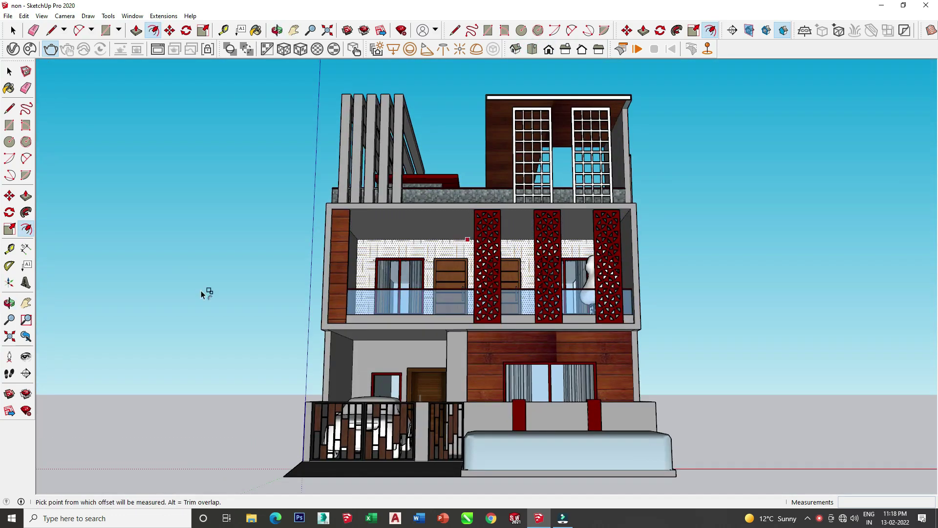
click(13, 49)
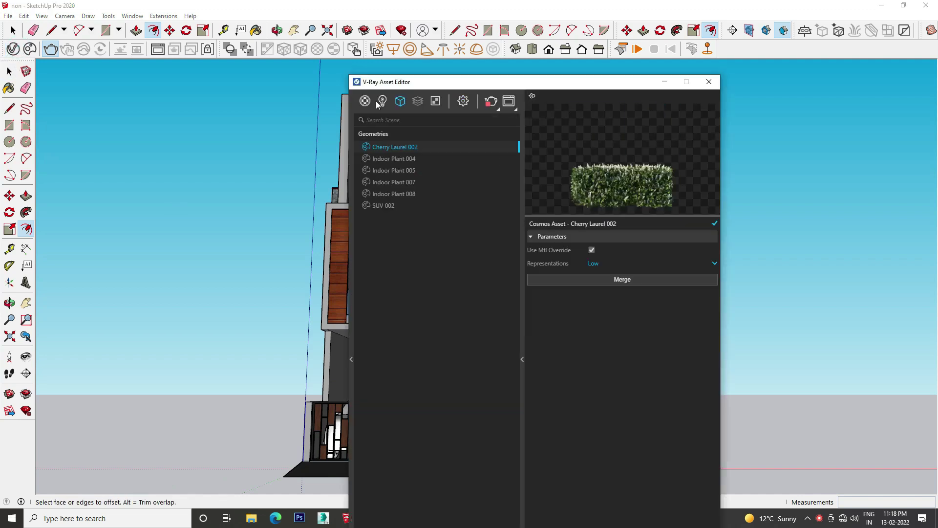
click(370, 101)
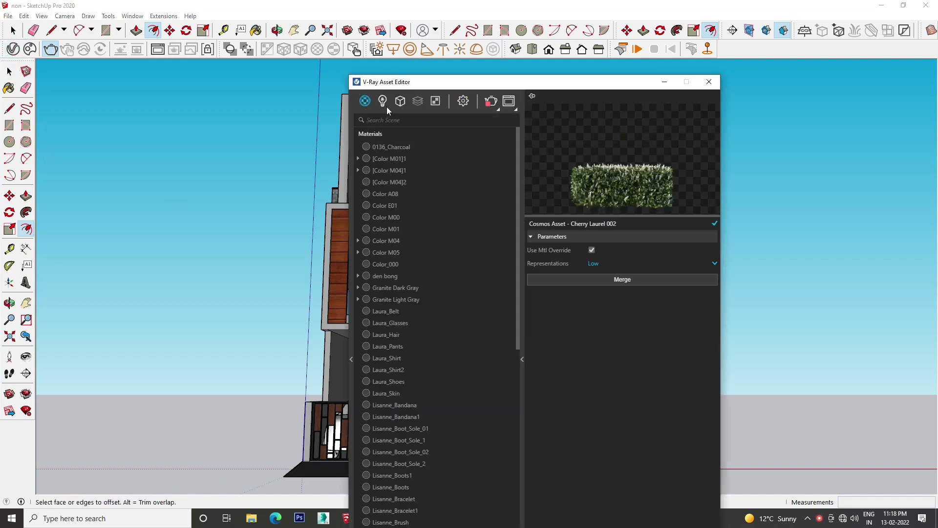
click(503, 146)
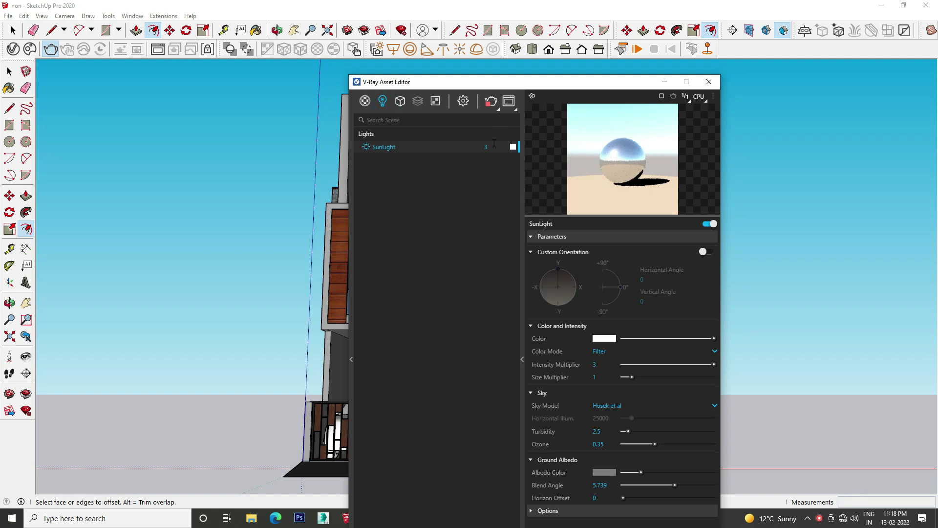
click(571, 325)
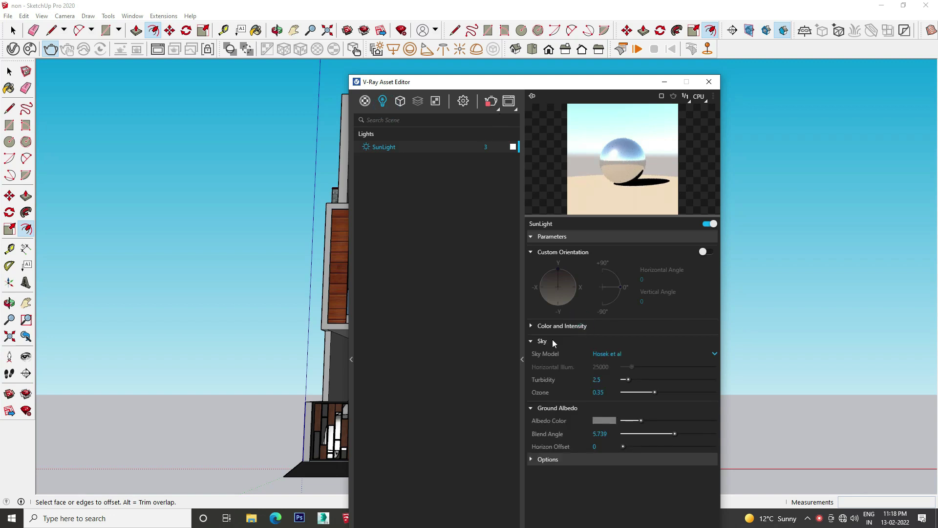
click(552, 340)
click(535, 356)
Step: Keep the SunLight intensity at 3 after briefly trying 2
click(489, 147)
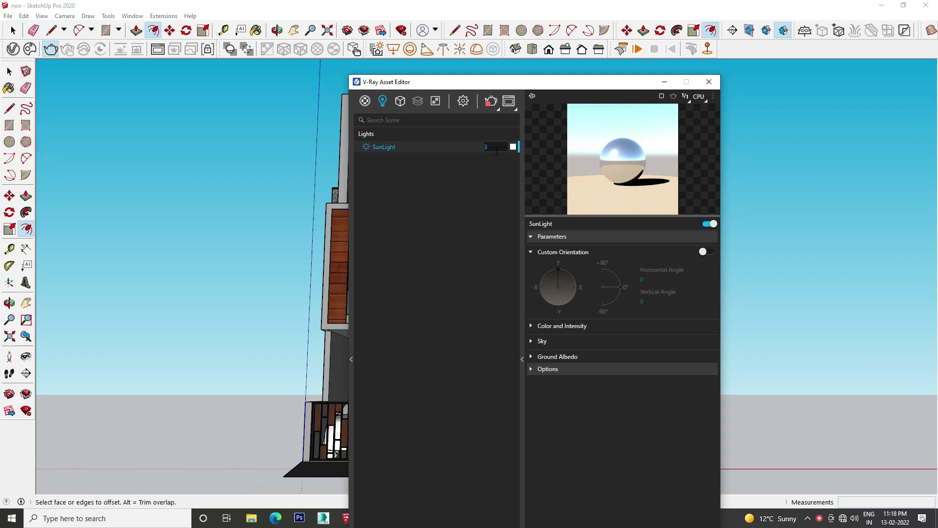
text(2)
click(473, 171)
click(499, 145)
click(491, 102)
click(463, 101)
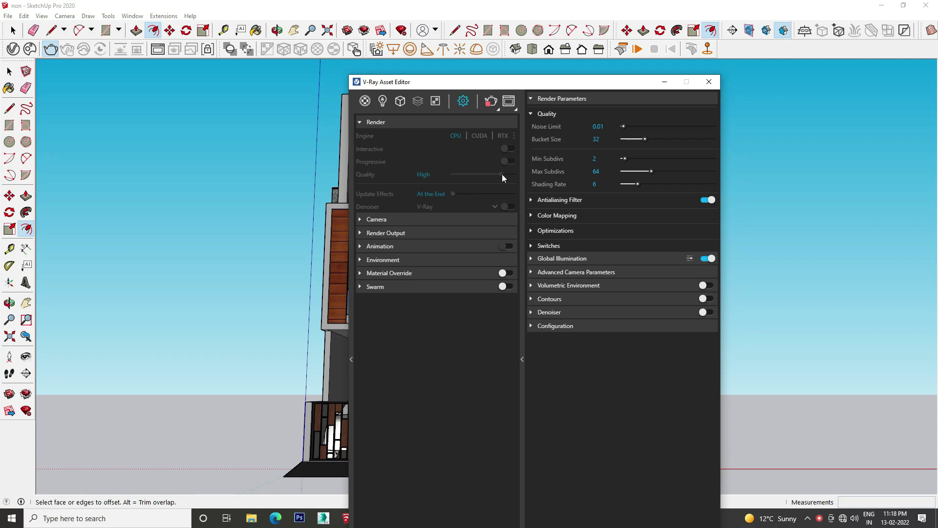
Step: Switch render quality to High+ and enter a Noise Limit of 0.006, making it Custom
click(502, 174)
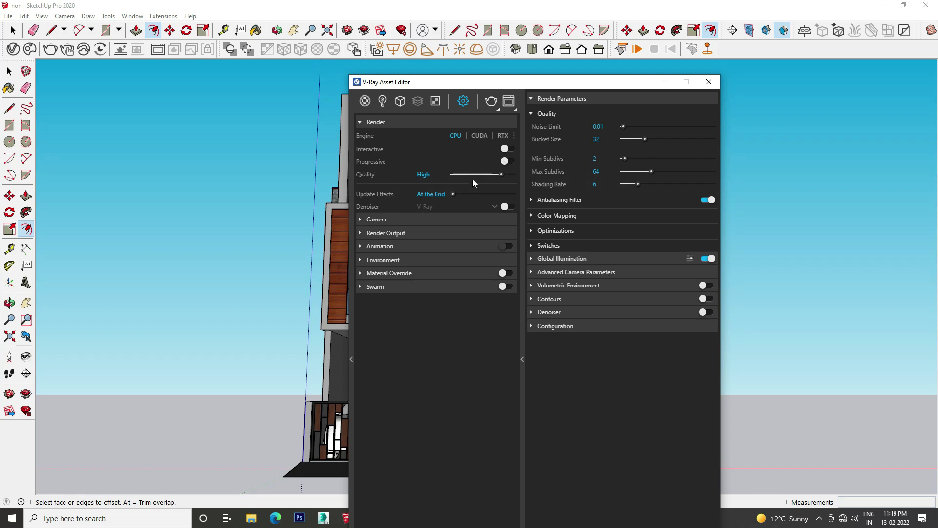
click(501, 175)
drag(623, 128, 620, 128)
click(624, 126)
click(512, 174)
click(606, 126)
text(0.006)
Step: Enable the V-Ray Denoiser and render the house at 1920×1080
click(383, 234)
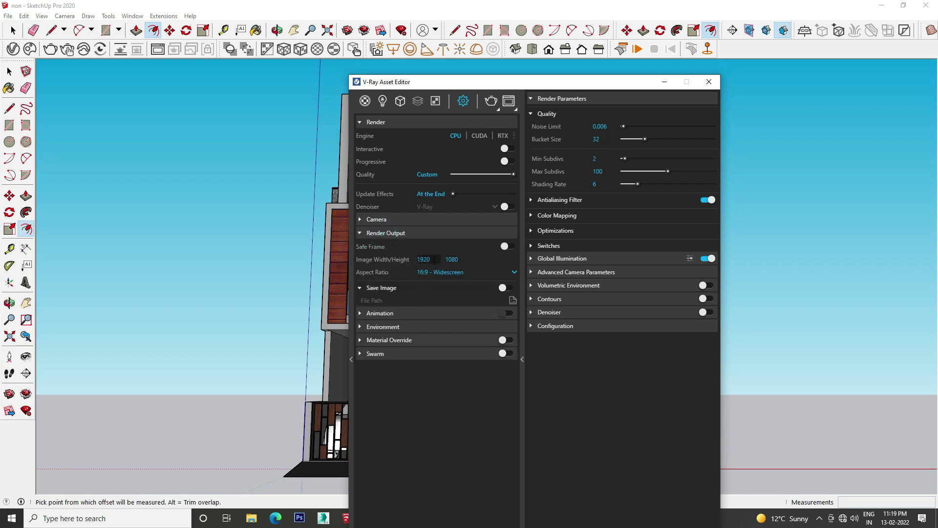
click(406, 219)
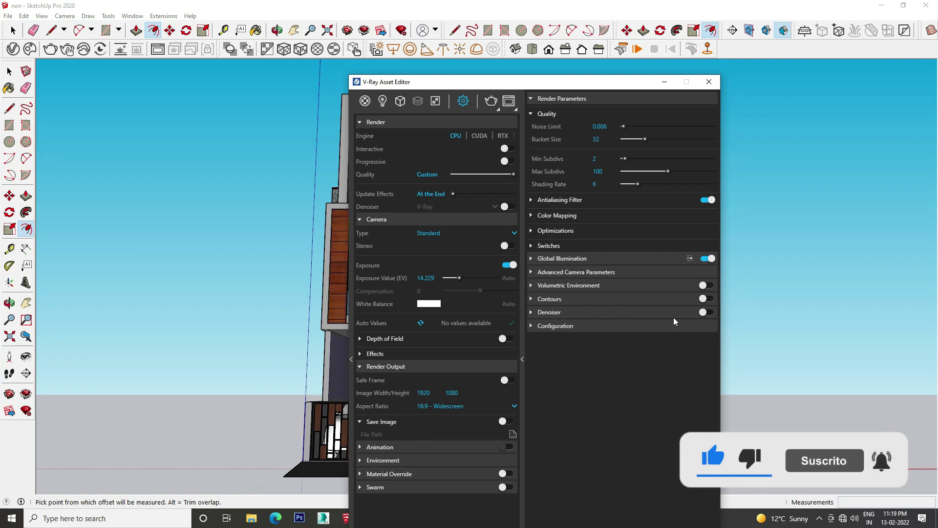
click(707, 312)
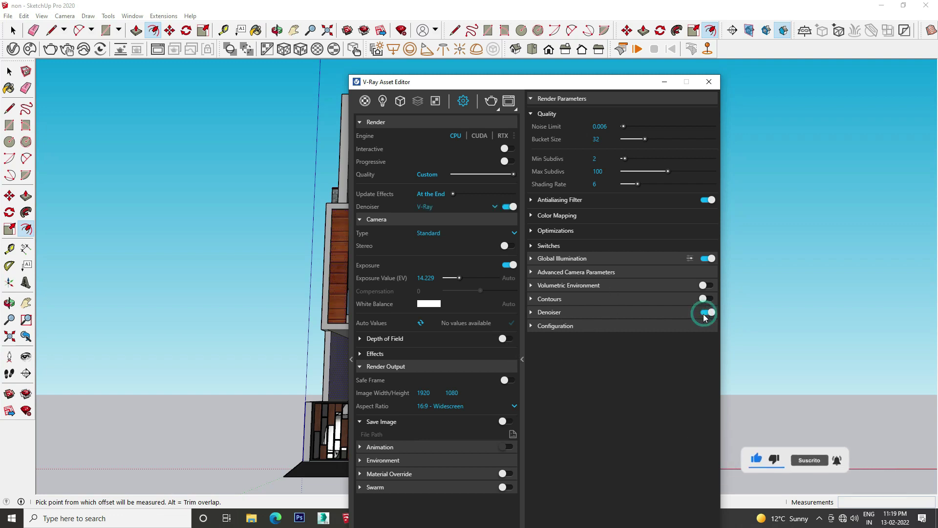
click(708, 312)
click(708, 313)
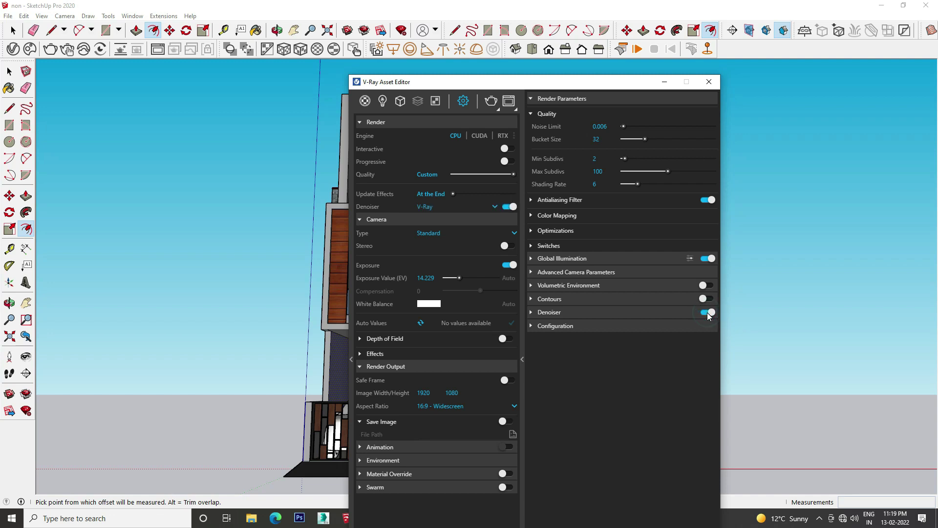
click(493, 102)
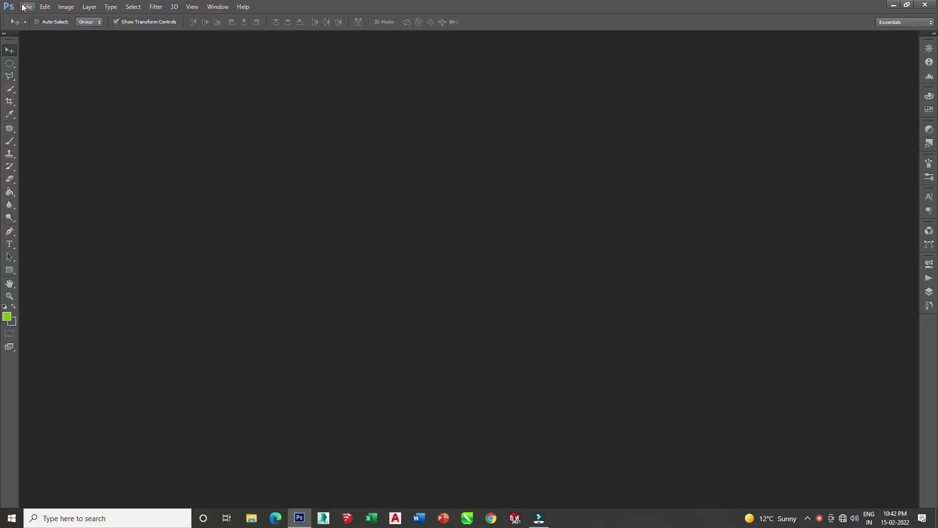
Step: Open 365214.png from the Desktop and dock its window as a full-workspace tab
click(27, 6)
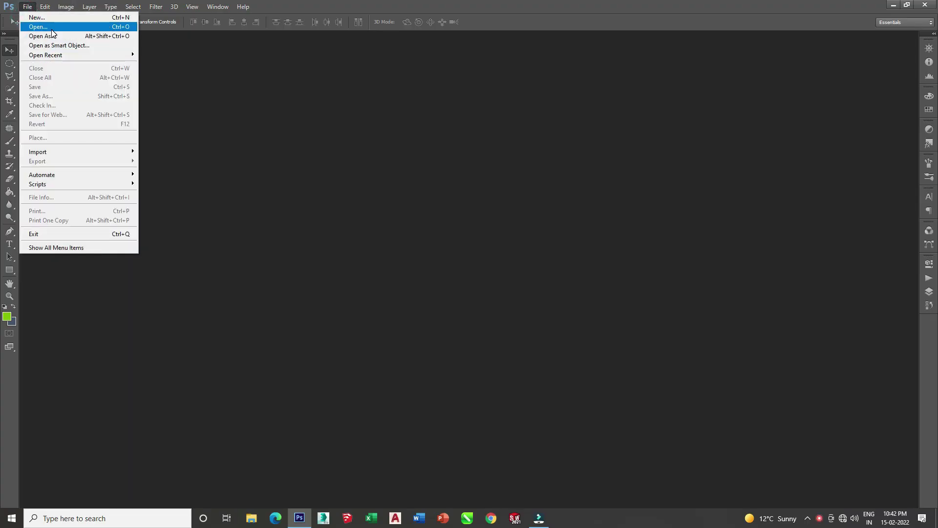
click(52, 28)
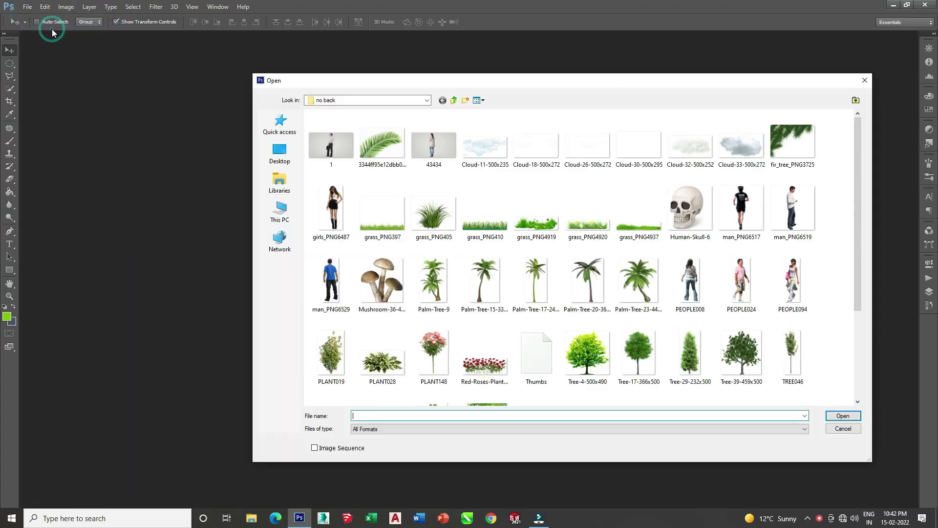
click(281, 150)
double_click(662, 149)
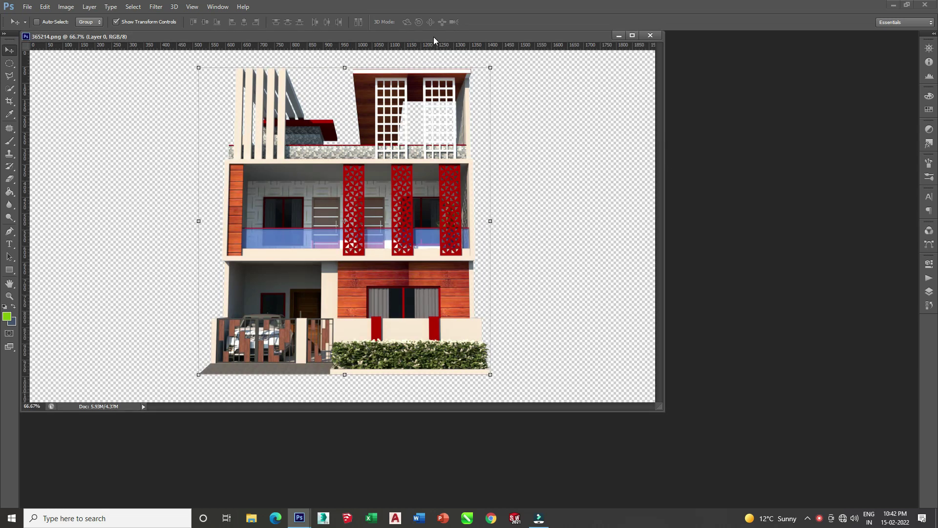
drag(433, 36, 114, 30)
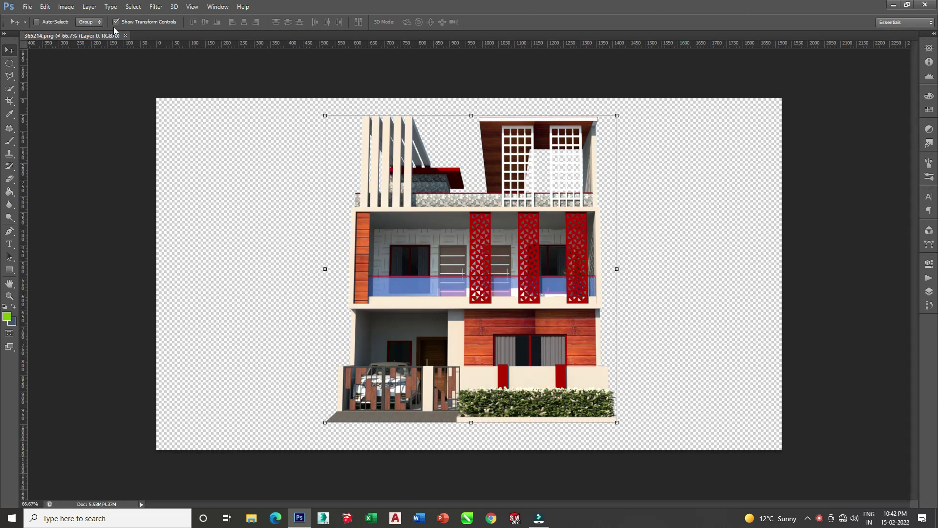
click(30, 7)
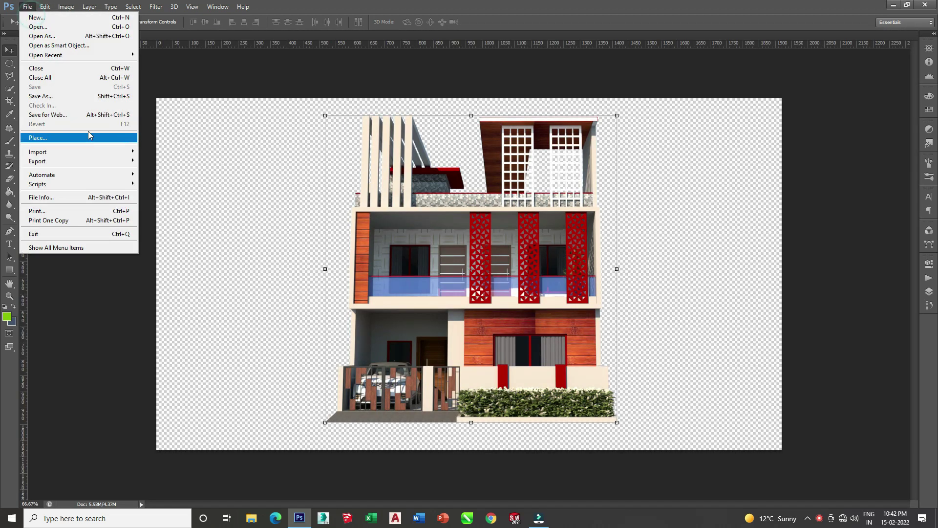
Step: Open yellow-road-1354805.jpg from D:\wall\ROADS and bring it into the house image
click(86, 29)
click(280, 211)
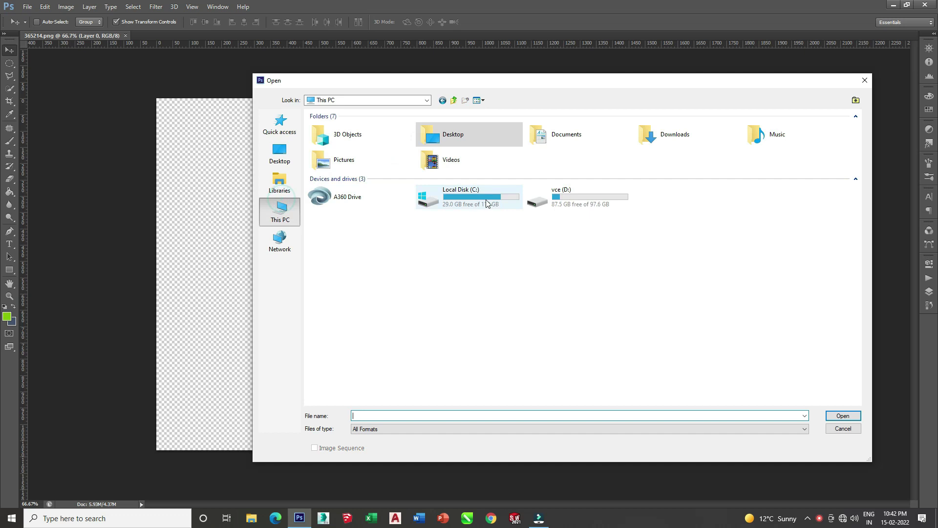
double_click(542, 200)
click(377, 127)
double_click(378, 128)
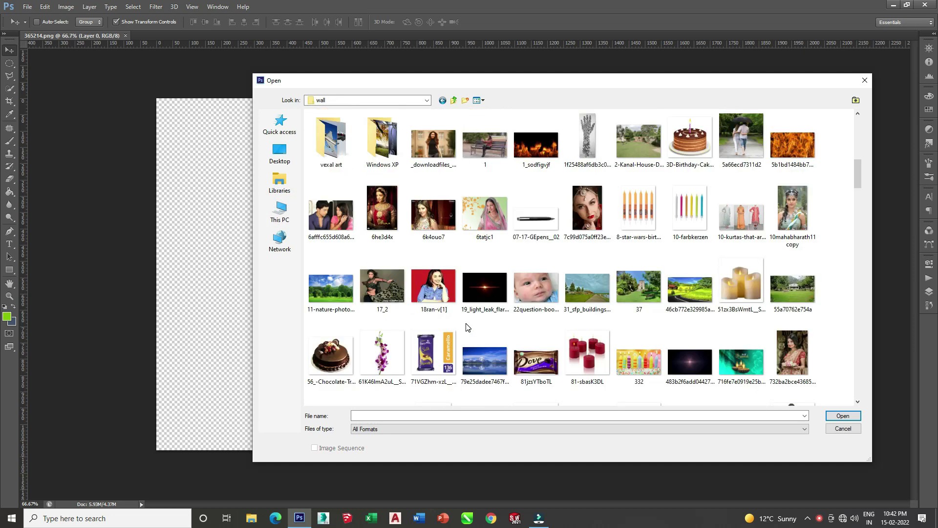
scroll(464, 325, up, 2)
scroll(397, 292, up, 2)
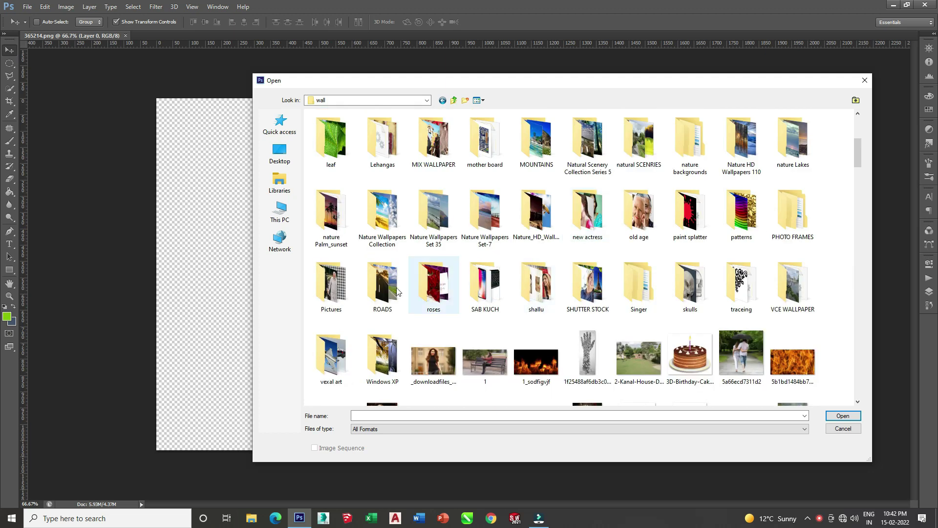
click(390, 297)
double_click(390, 297)
double_click(741, 141)
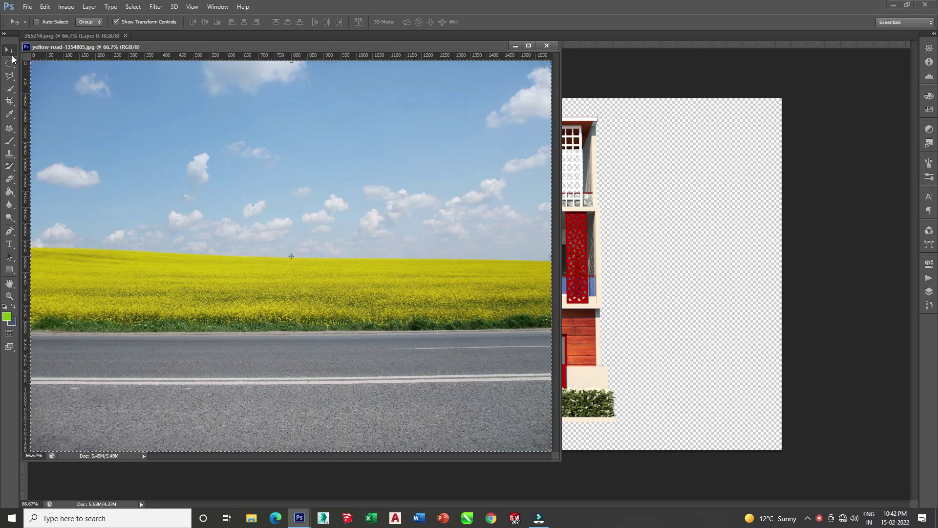
click(547, 45)
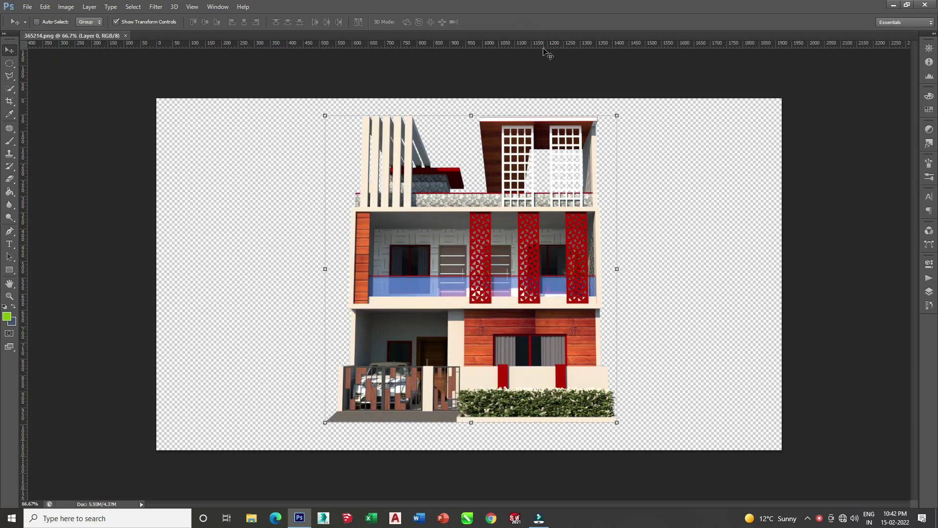
Step: Paste the road photo as a layer and scale it to cover the whole canvas
key(ctrl+v)
drag(492, 240, 450, 288)
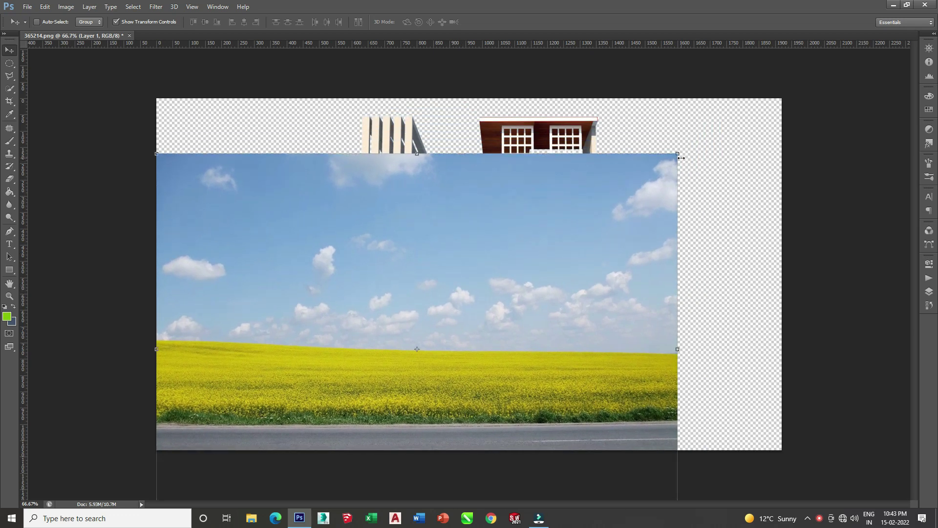
mouse_move(681, 155)
shift+mouse_down()
mouse_move(806, 94)
mouse_move(788, 113)
shift+mouse_up()
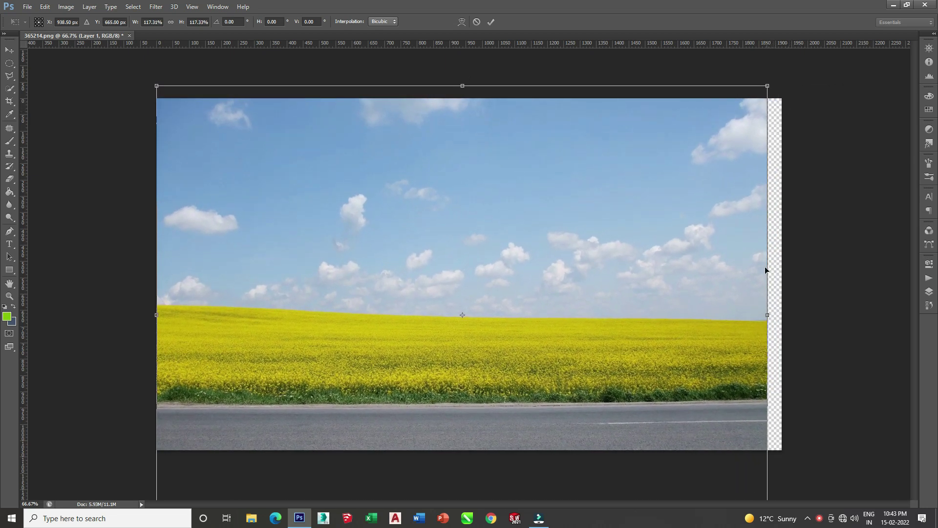
drag(766, 313, 780, 313)
drag(634, 315, 626, 329)
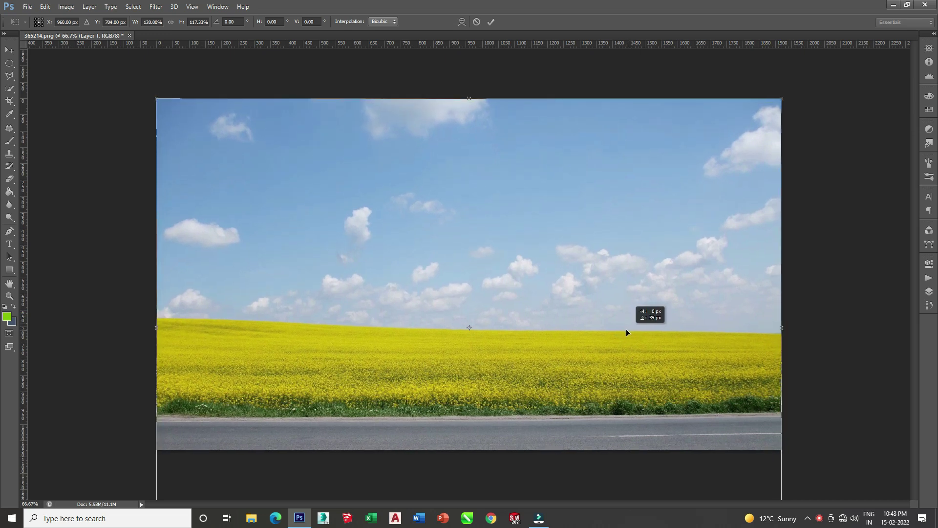
click(97, 8)
click(413, 160)
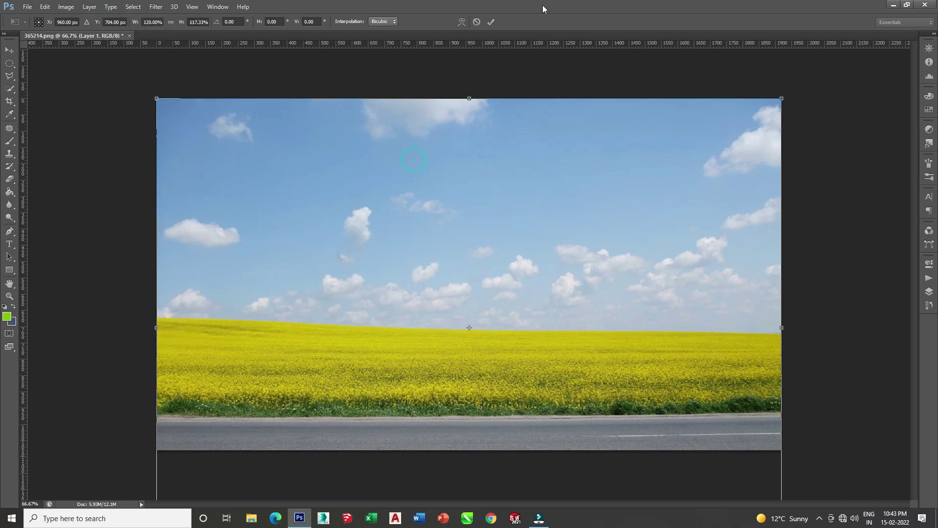
click(490, 22)
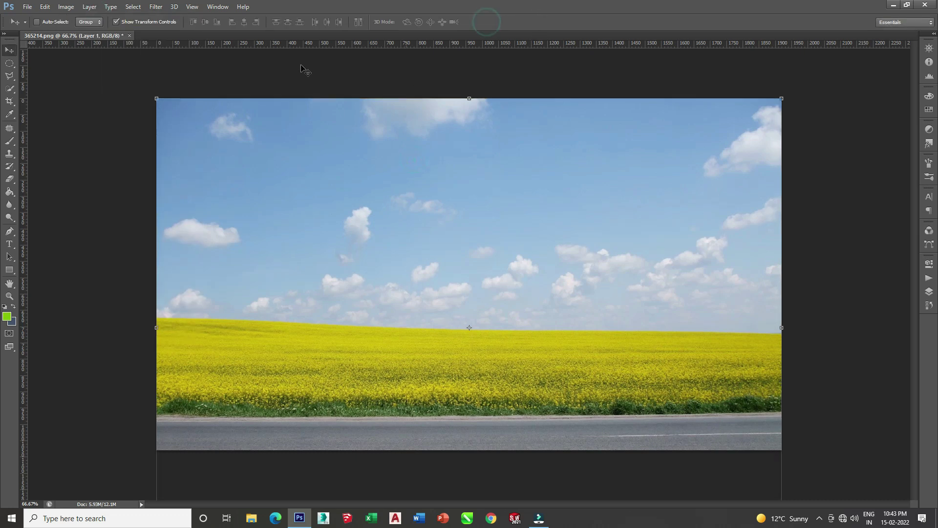
Step: Send the sky-and-field photo layer behind the house with Arrange > Send to Back
click(67, 7)
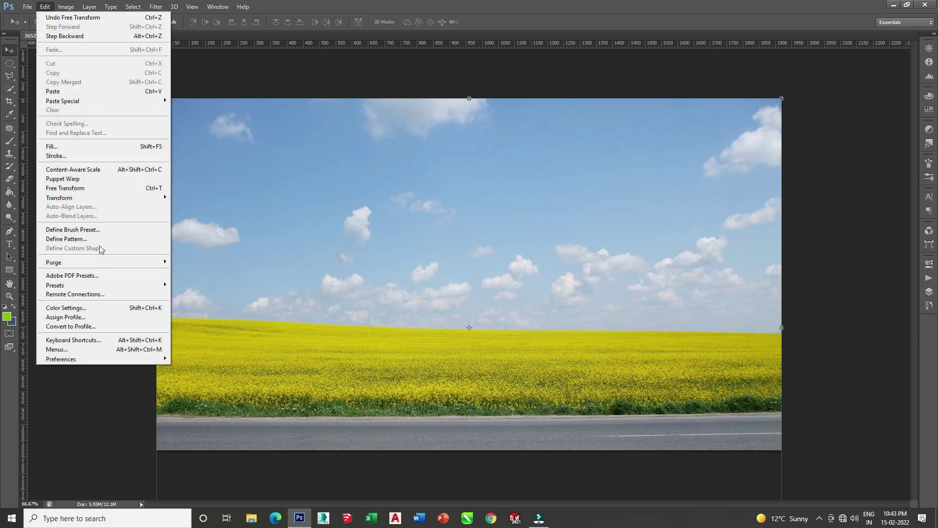
mouse_move(75, 170)
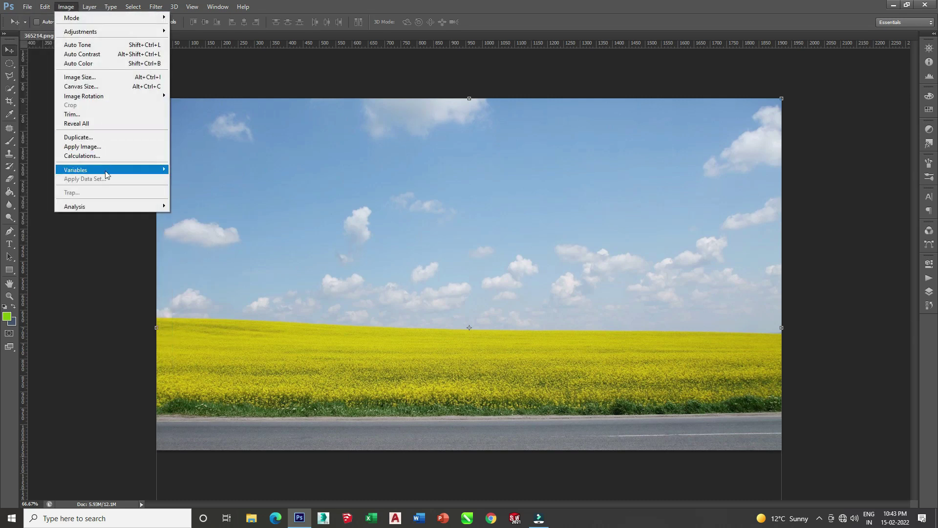
click(85, 7)
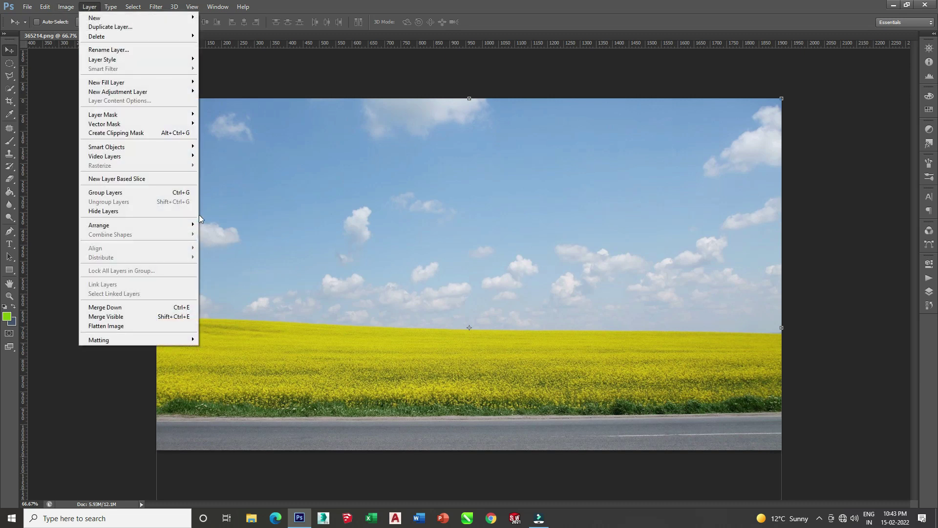
click(226, 253)
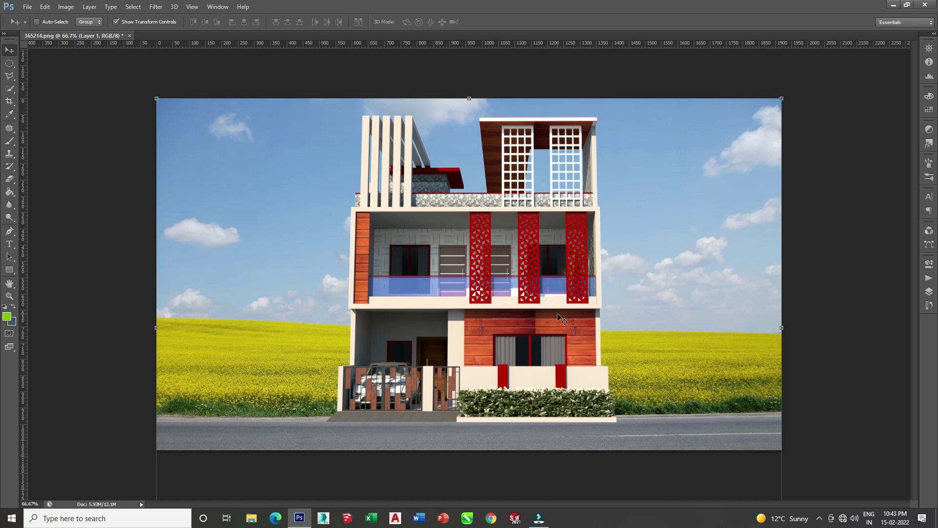
Step: Browse the D: drive's wall folder into SAB KUCH and its leaves folder
click(27, 6)
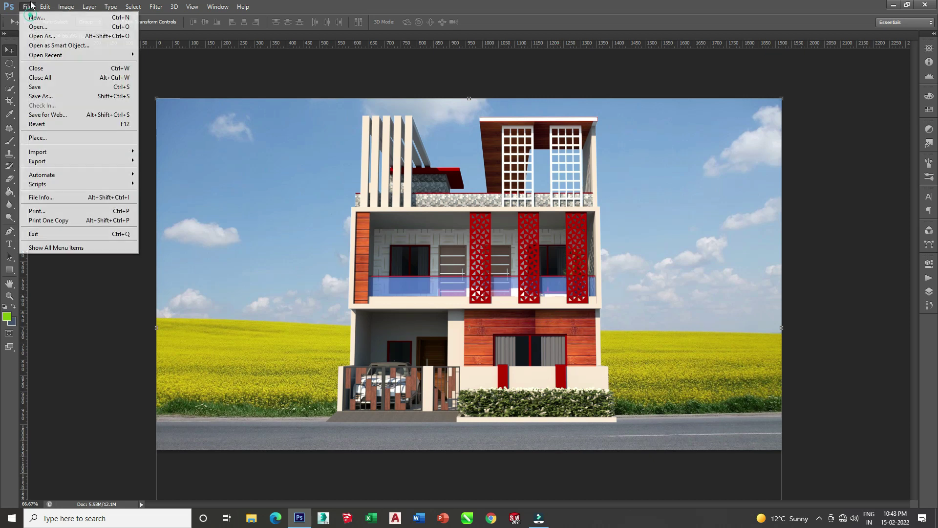
click(34, 26)
click(279, 212)
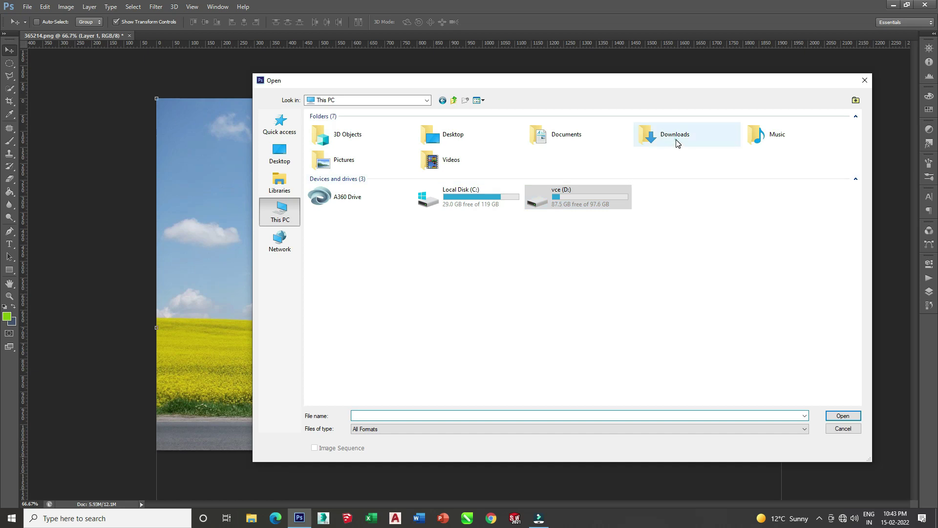
double_click(623, 193)
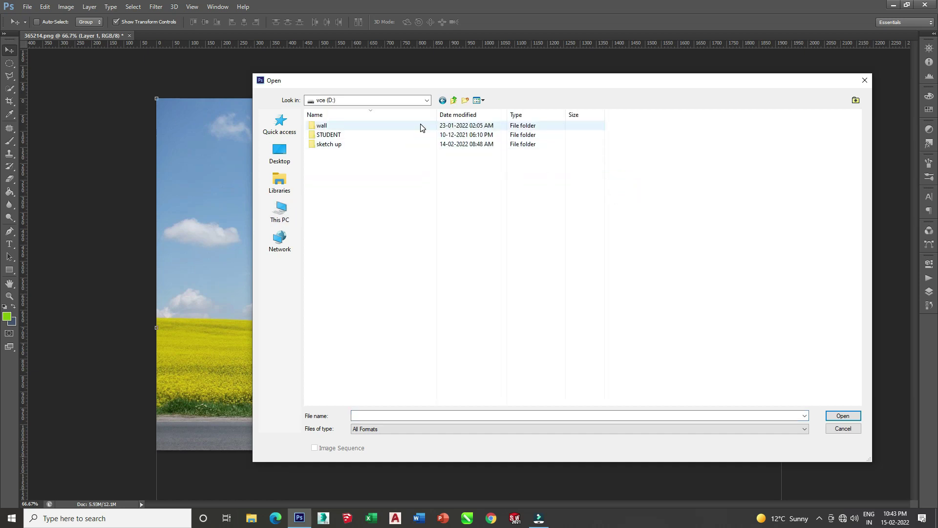
double_click(421, 126)
scroll(565, 217, down, 2)
scroll(565, 217, down, 2)
scroll(565, 217, down, 2)
double_click(481, 182)
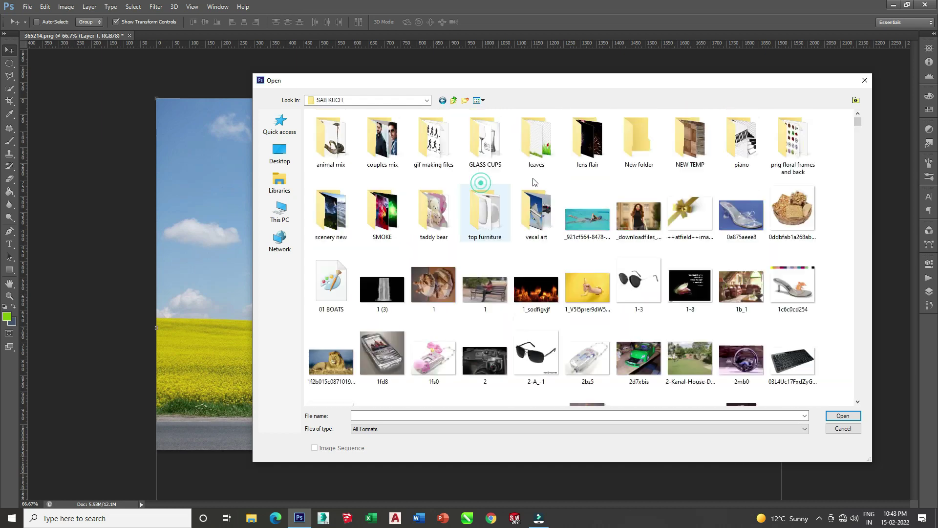
double_click(537, 152)
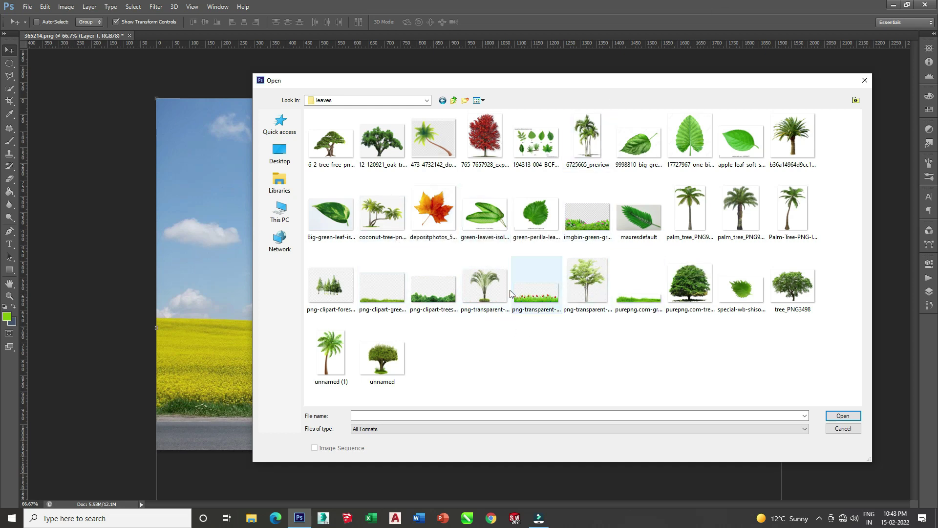
Step: Look through the png floral frames and back folder and its flower psd subfolders
click(455, 102)
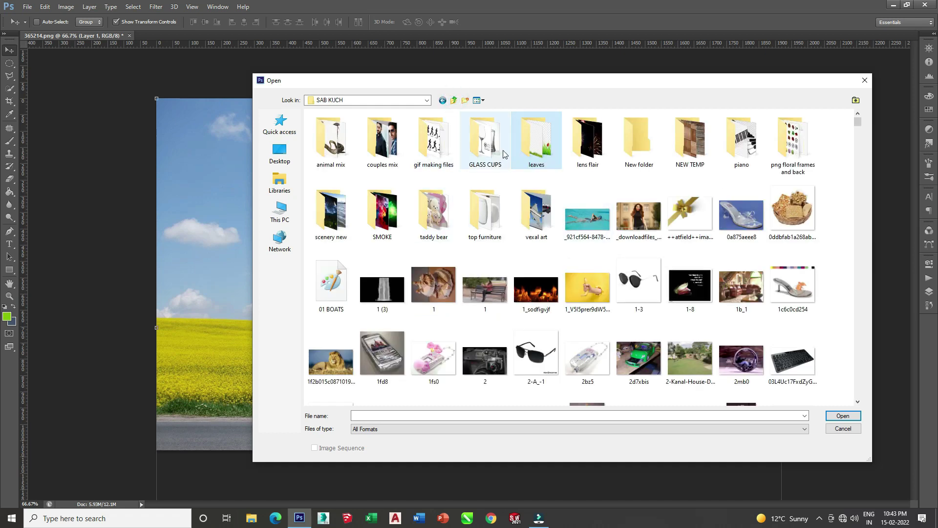
click(531, 153)
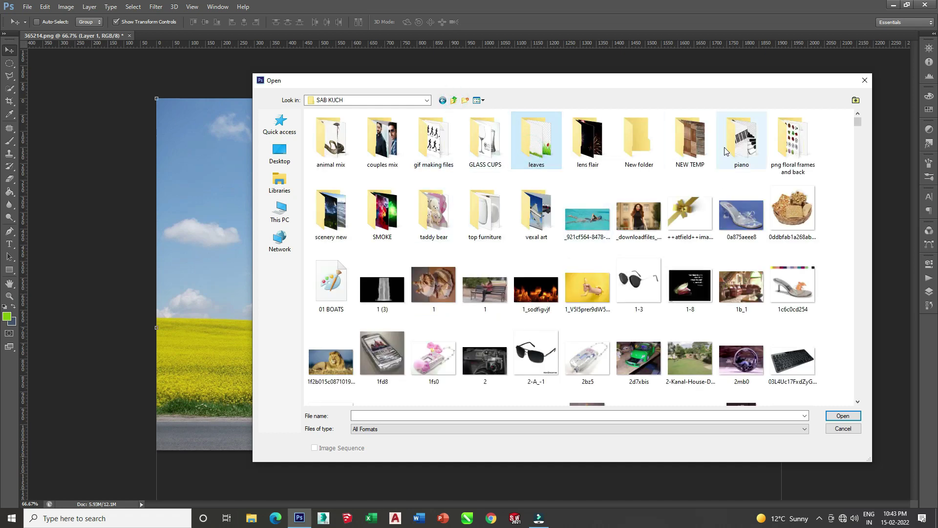
click(771, 148)
double_click(771, 148)
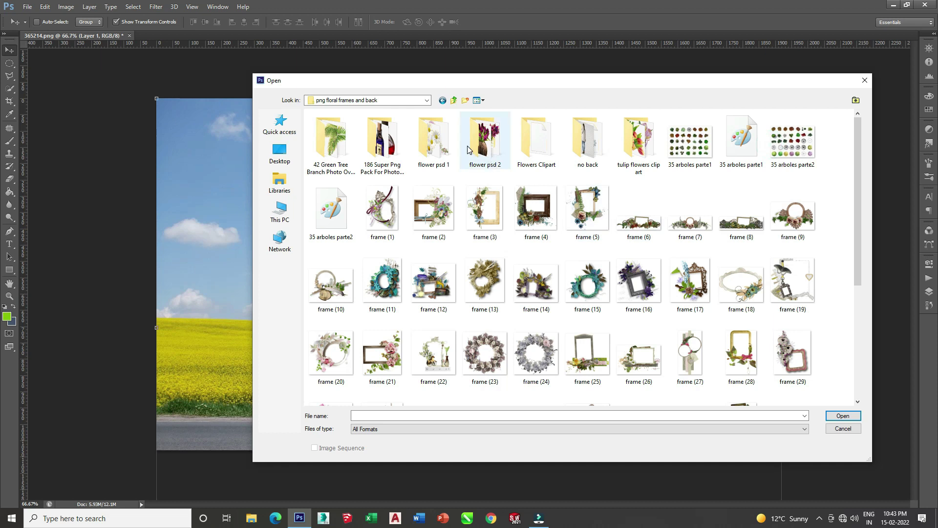
double_click(468, 149)
click(442, 100)
double_click(434, 141)
click(443, 101)
Step: Open grass_PNG4919.png from the no back folder and drag it into the house image
click(397, 146)
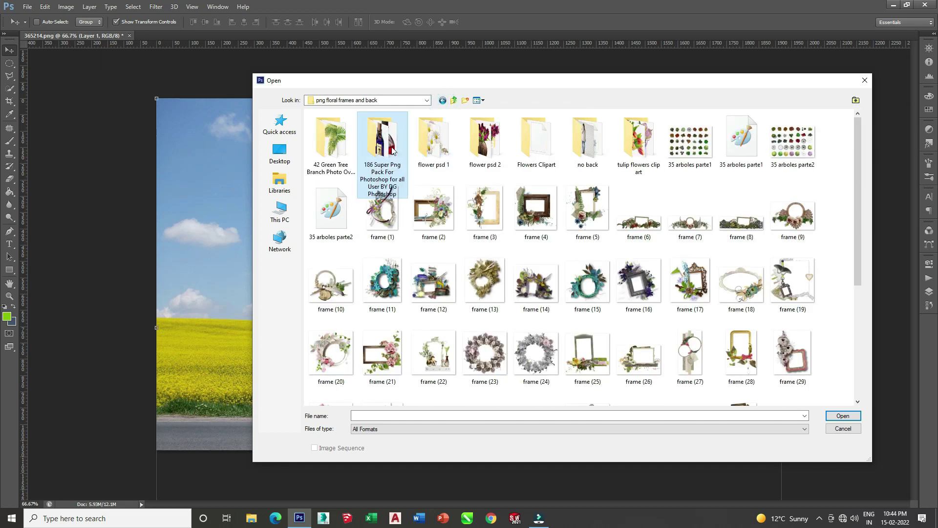
click(530, 144)
click(613, 145)
double_click(613, 145)
click(544, 221)
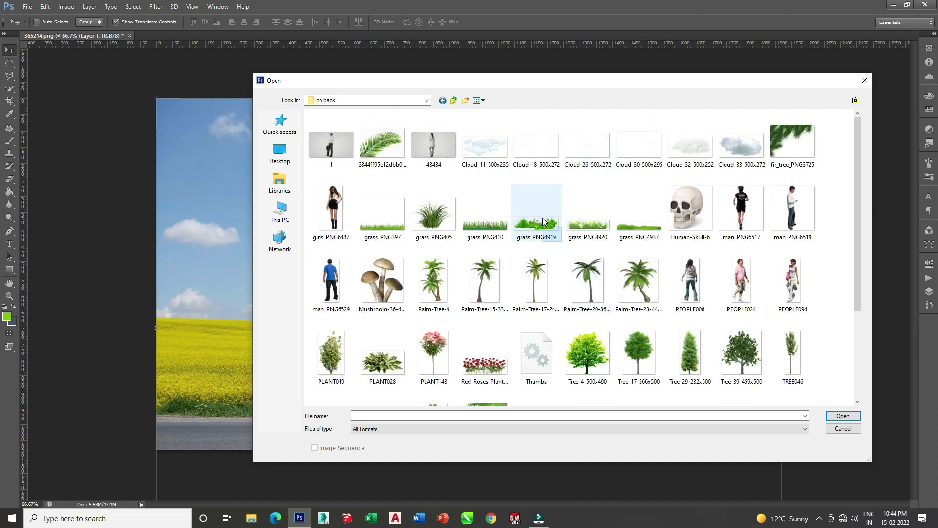
double_click(544, 221)
mouse_move(484, 222)
mouse_down()
mouse_move(534, 375)
mouse_move(638, 308)
mouse_up()
Step: Shrink the grass to about 15% and place it at the field's bottom-left
click(751, 47)
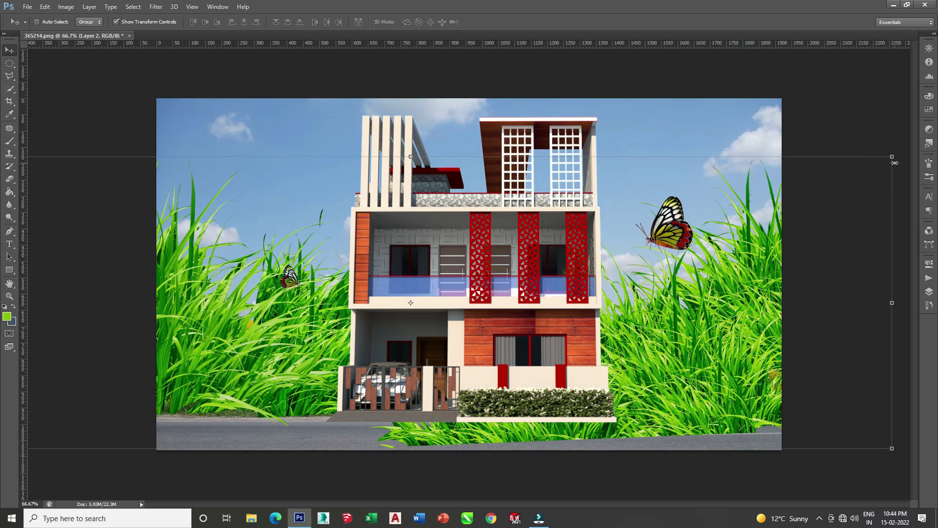
mouse_move(893, 163)
mouse_down()
mouse_move(399, 426)
mouse_move(120, 435)
mouse_move(269, 417)
mouse_up()
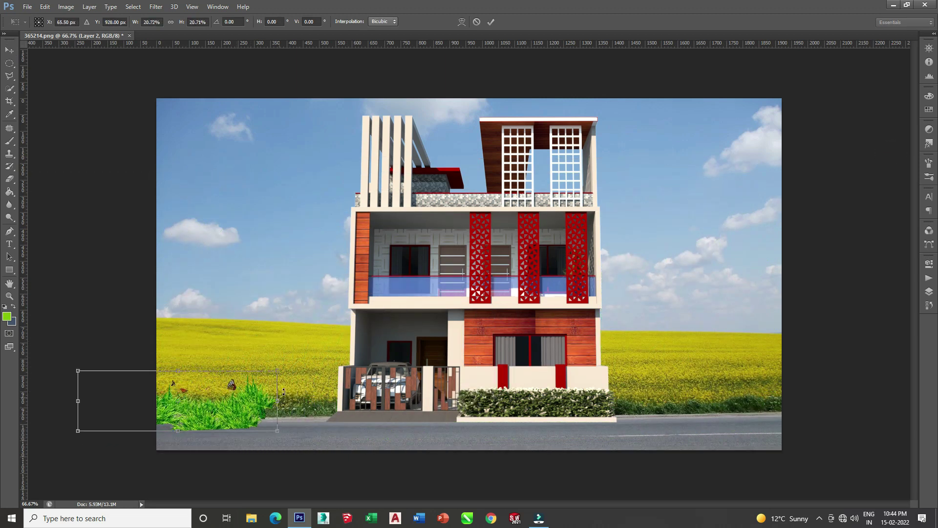
drag(280, 368, 224, 387)
drag(193, 414, 236, 400)
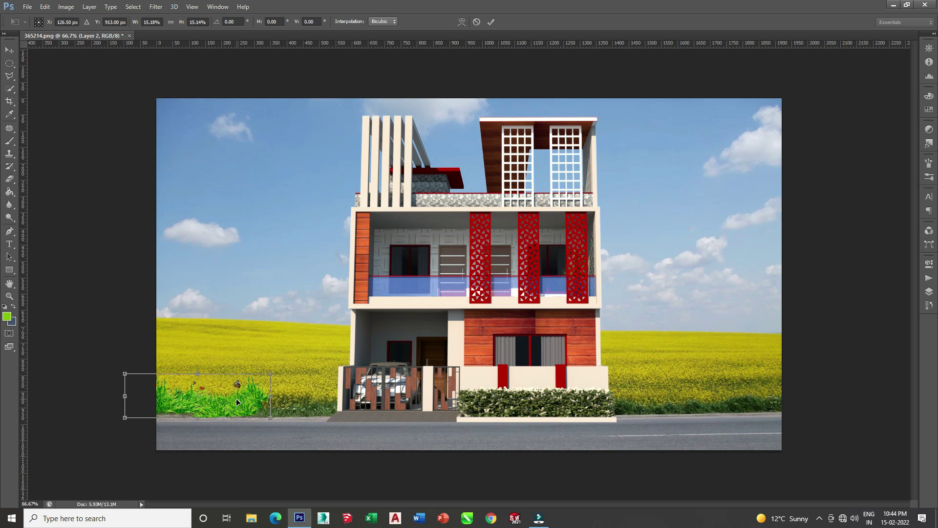
click(490, 22)
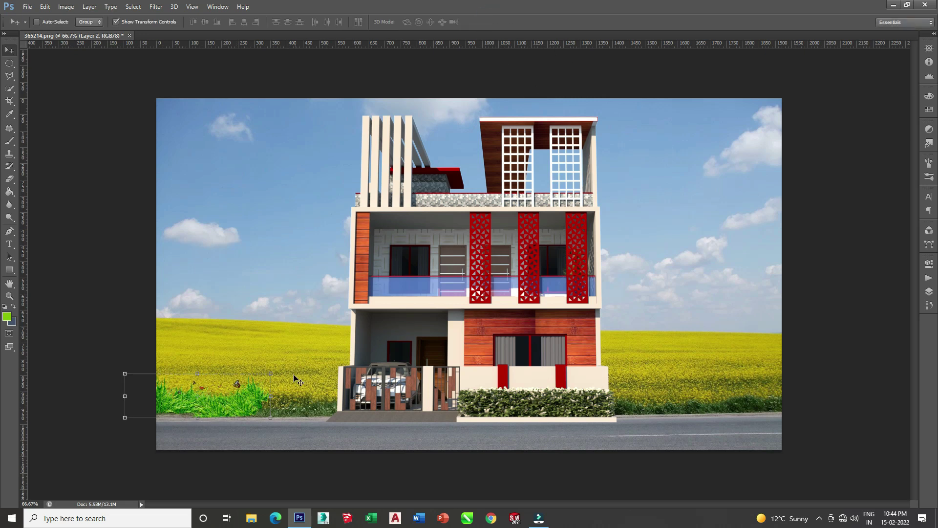
Step: Duplicate the grass along the bottom edge, right of the house to the corner
alt+drag(250, 411, 359, 409)
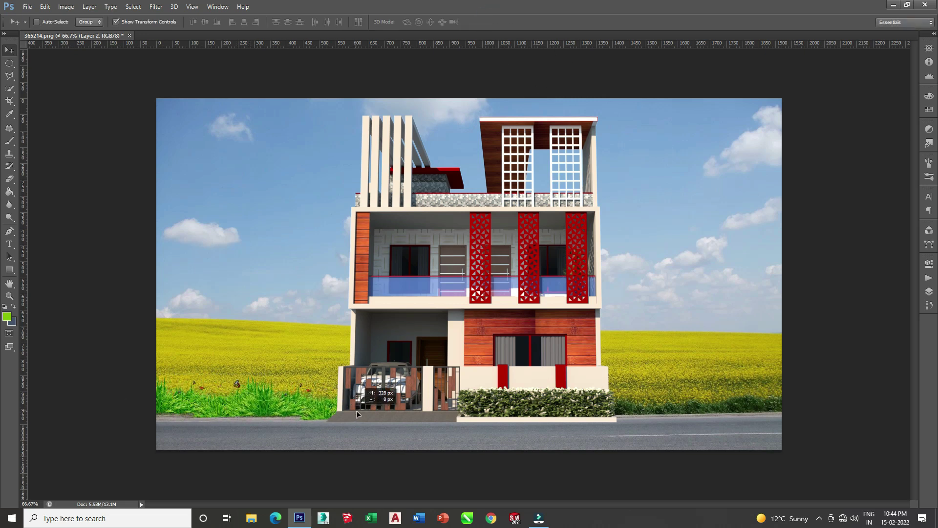
alt+drag(359, 409, 362, 410)
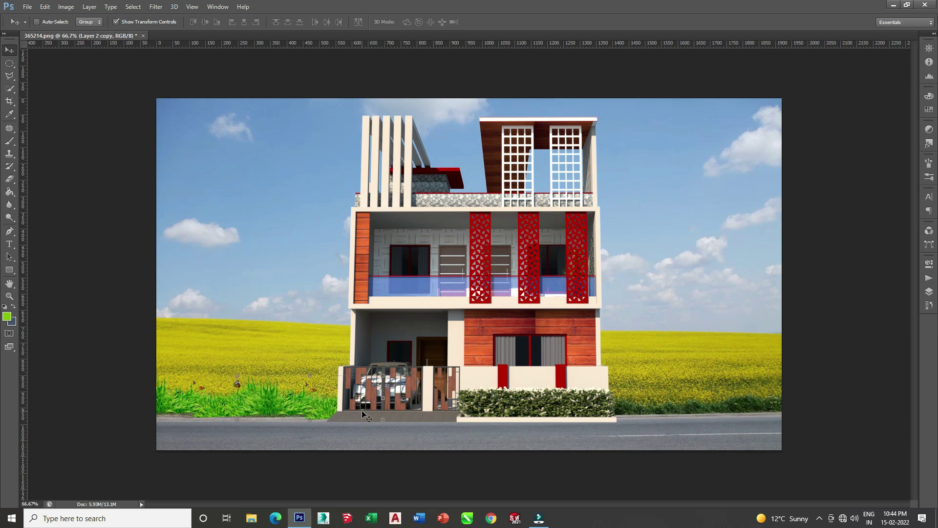
drag(299, 397, 639, 398)
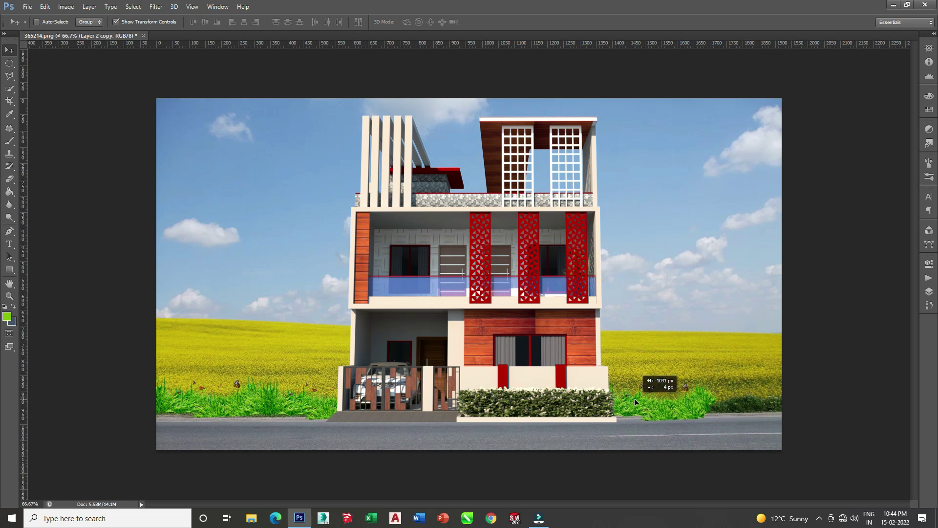
drag(638, 395, 752, 403)
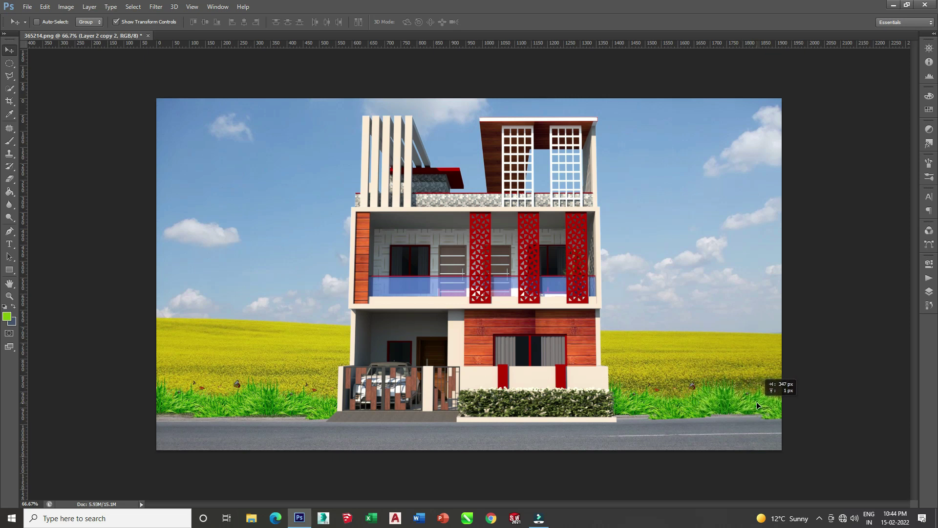
alt+drag(757, 403, 757, 403)
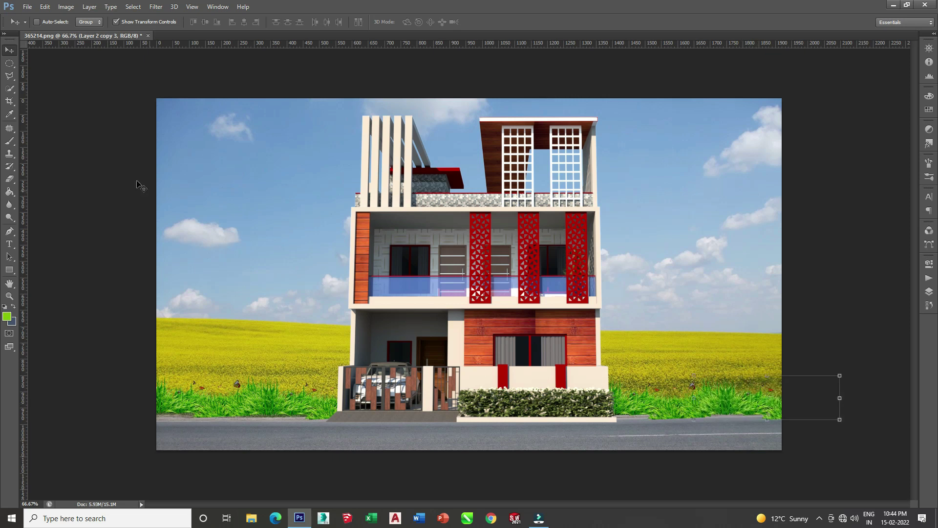
click(10, 179)
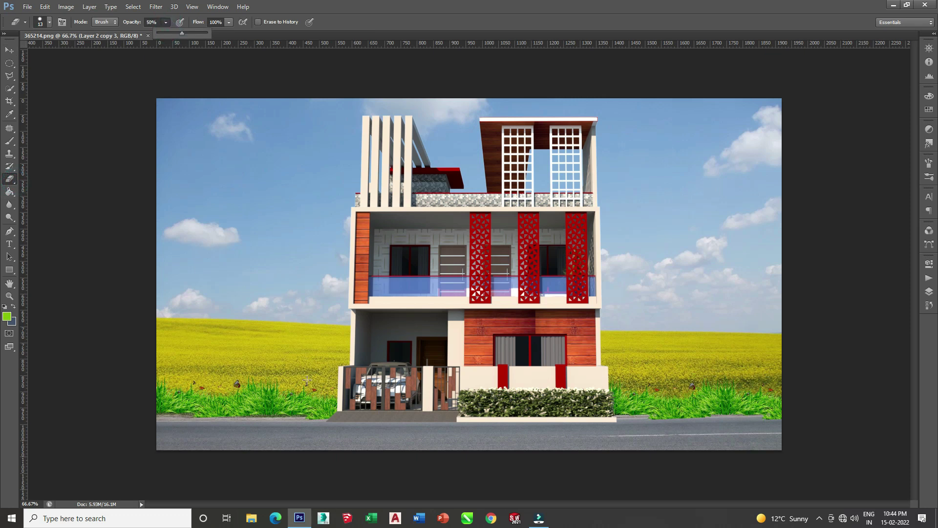
Step: Set the eraser to full opacity and zoom to 100% on the house base
drag(312, 416, 319, 417)
key(ctrl+minus)
key(ctrl+plus)
key(ctrl+plus)
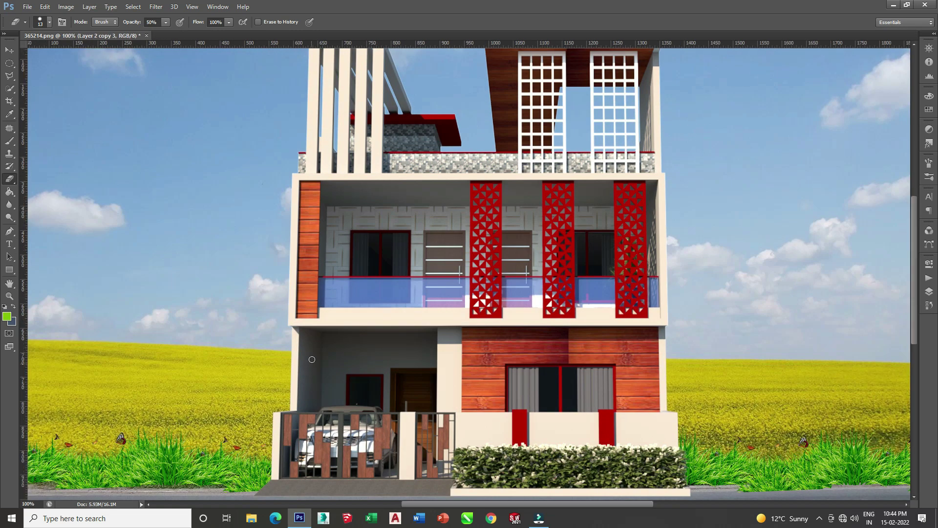
scroll(312, 359, down, 3)
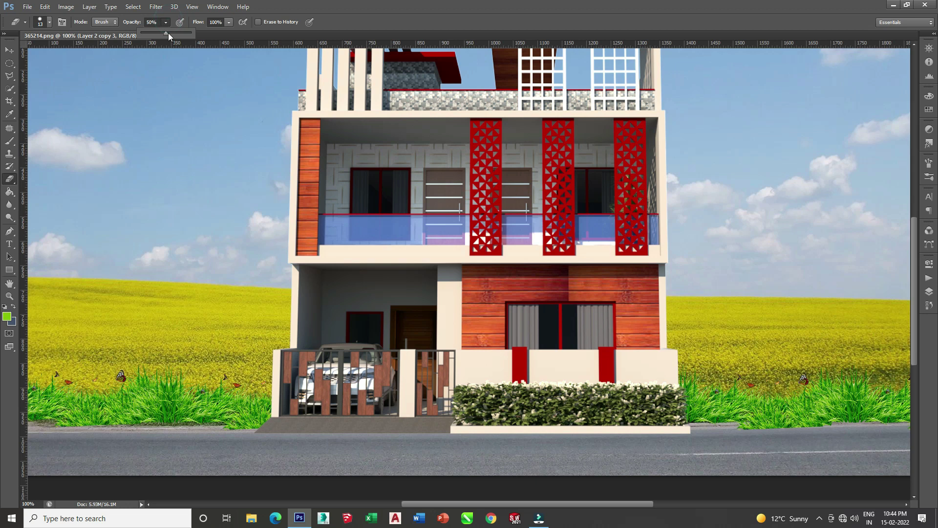
click(227, 431)
right_click(801, 409)
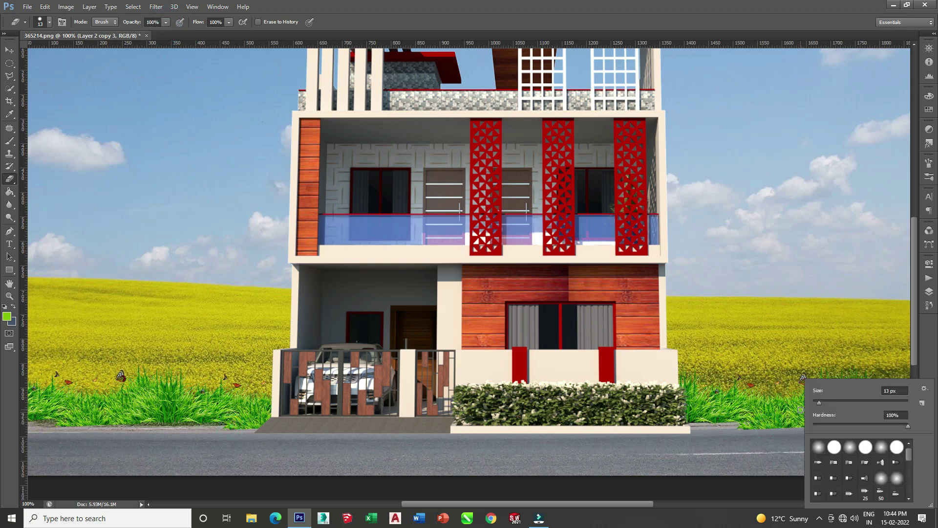
Step: Select the Layer 2 copy grass layer for erasing
click(10, 50)
right_click(199, 403)
click(229, 406)
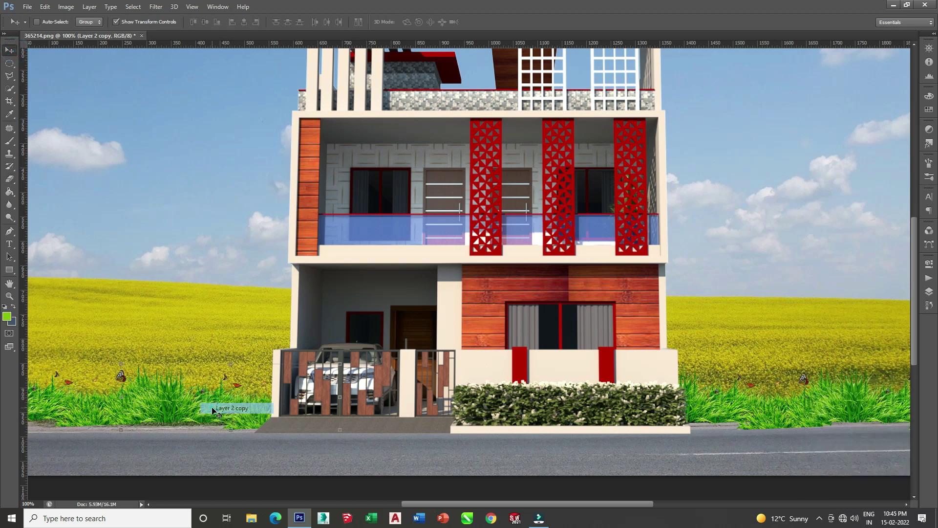
click(10, 178)
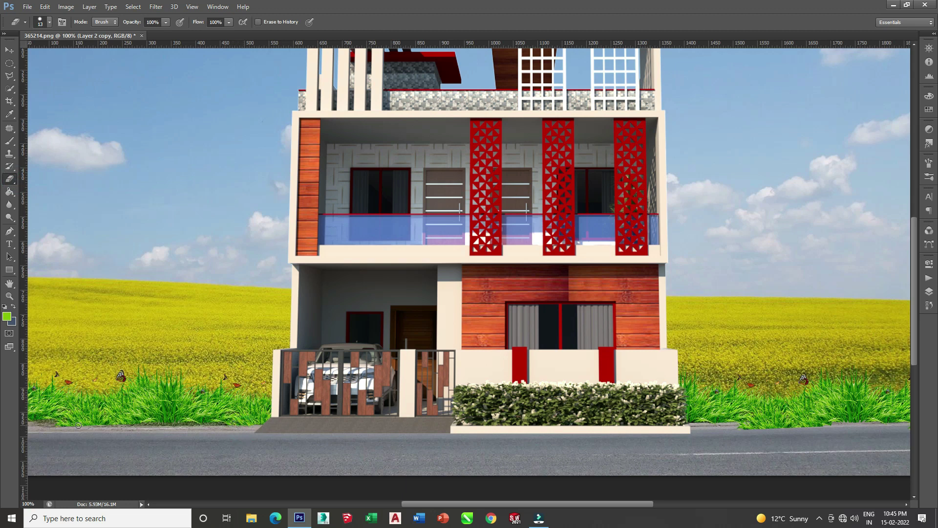
scroll(402, 358, down, 1)
Step: Erase the Layer 2 copy 2 grass edge along the road, then zoom back out
click(9, 50)
right_click(766, 395)
click(792, 403)
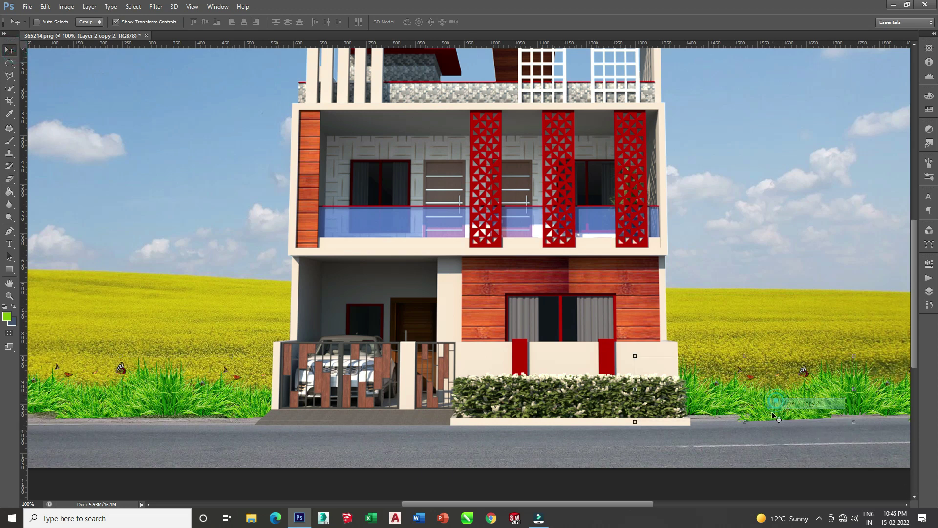
click(9, 179)
drag(742, 423, 766, 419)
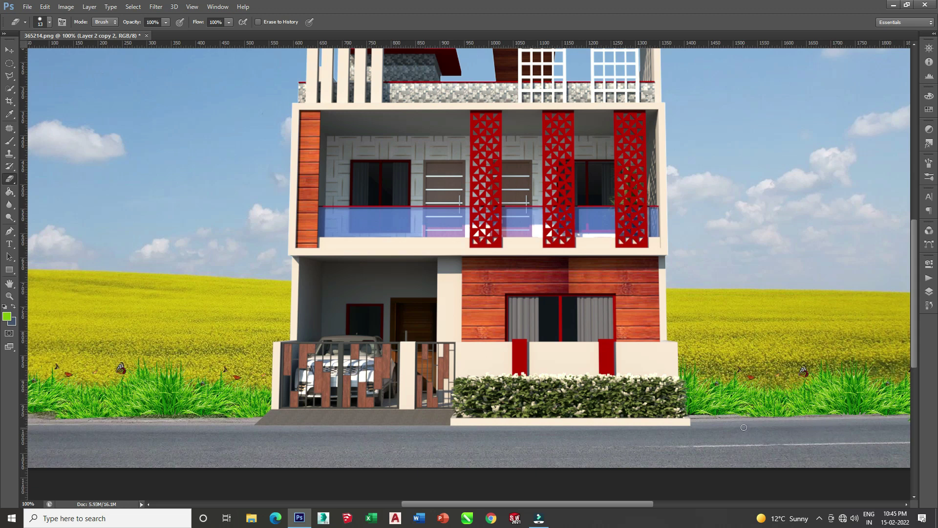
key(ctrl+minus)
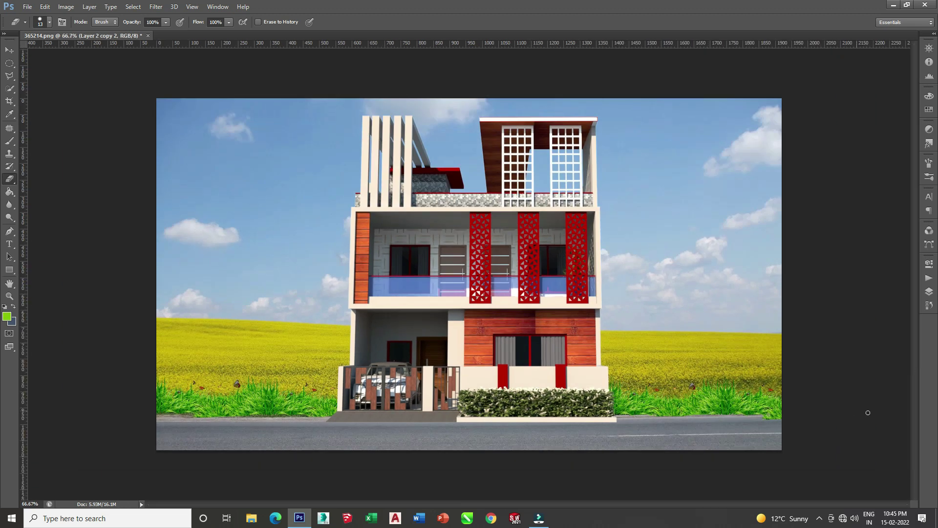
click(9, 49)
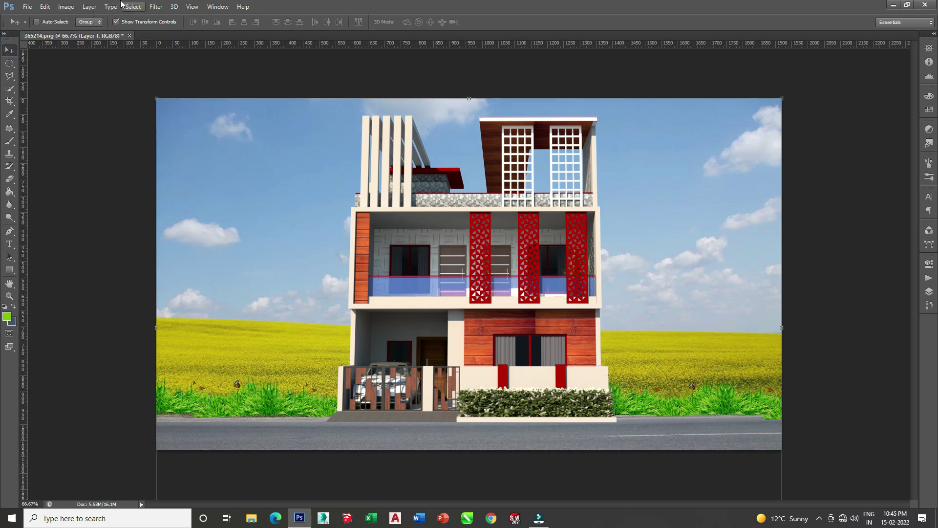
Step: Open the Match Color adjustment and cancel it without applying
click(89, 7)
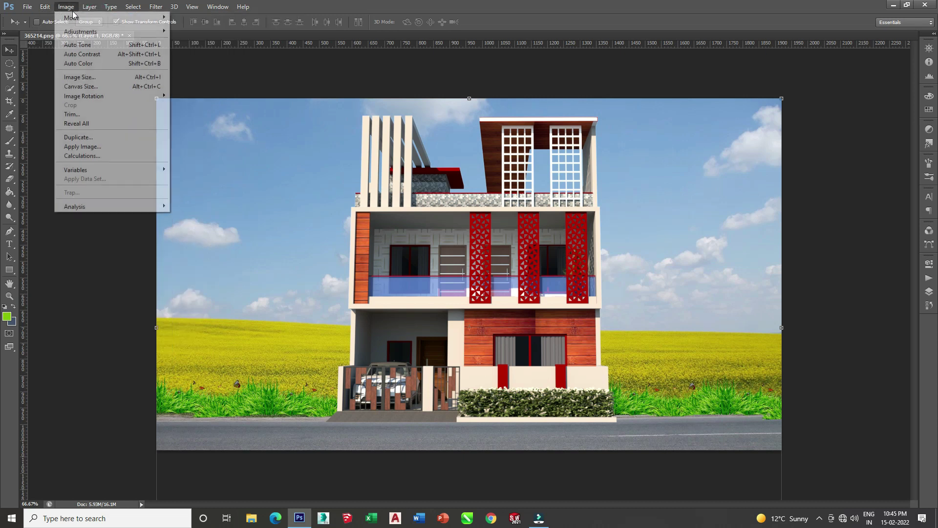
mouse_move(110, 31)
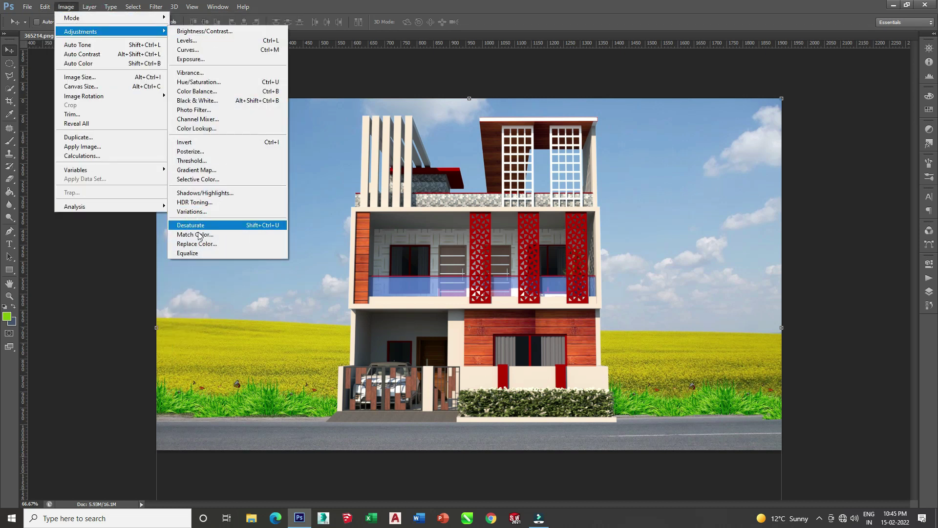
click(195, 234)
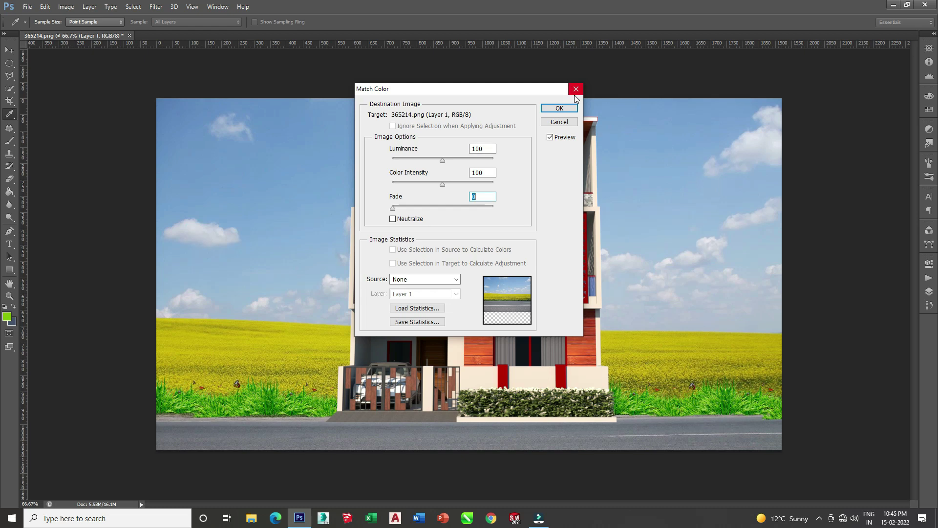
click(576, 89)
key(v)
Step: Recolour the sampled yellow field to green with Replace Color at Hue +56
click(66, 7)
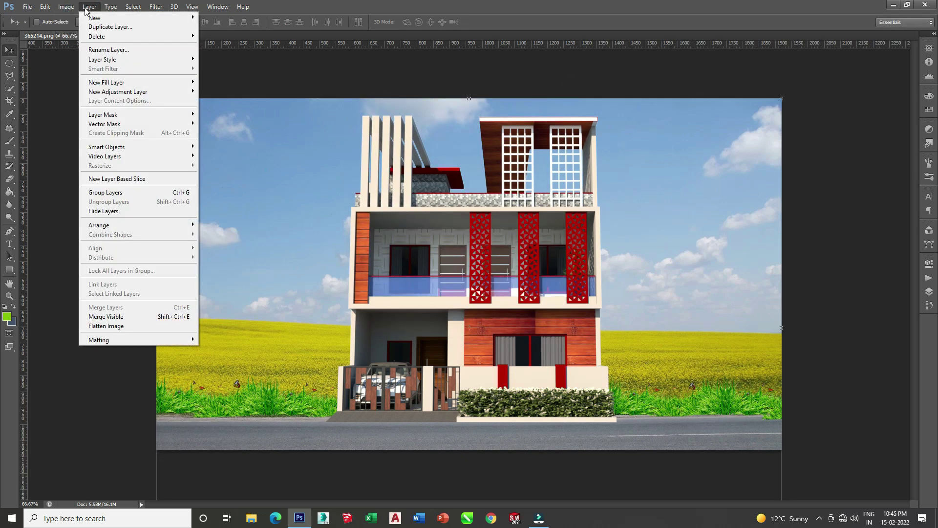
mouse_move(81, 31)
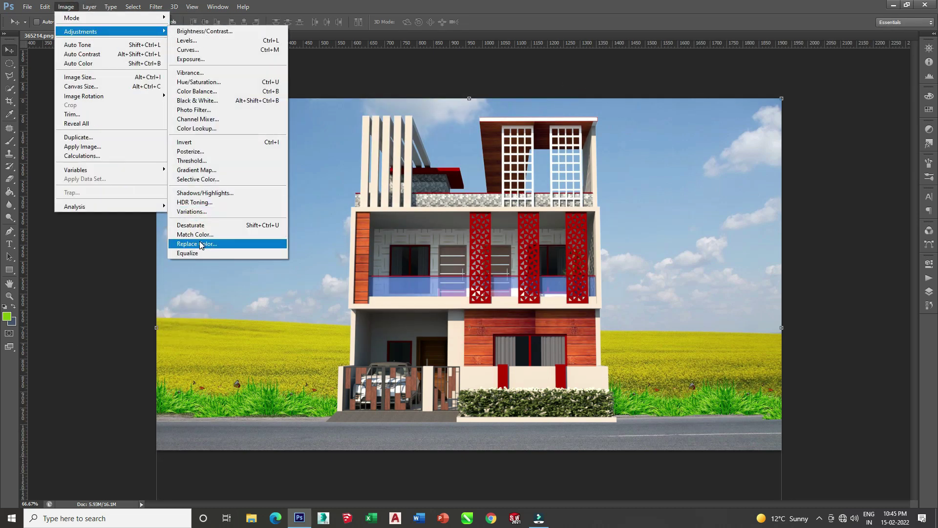
click(197, 243)
click(240, 349)
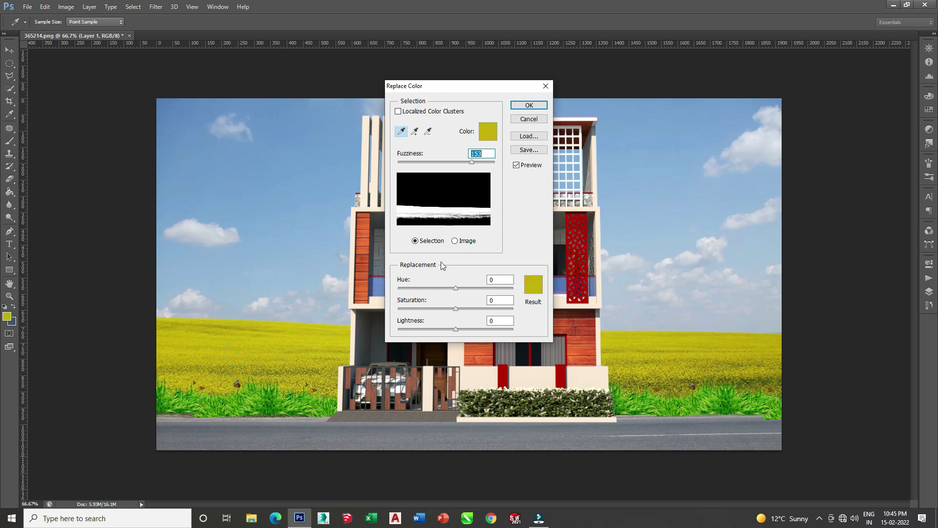
click(471, 288)
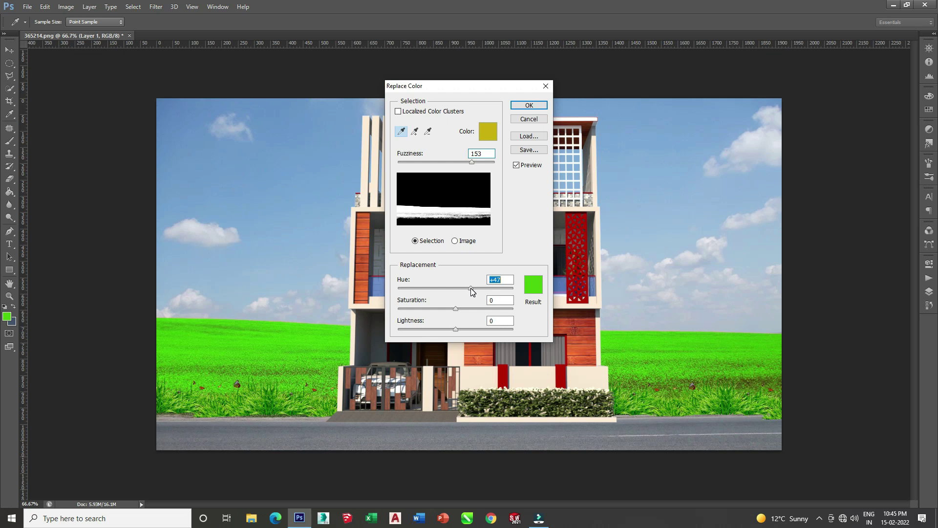
drag(473, 288, 484, 292)
drag(473, 290, 473, 289)
click(518, 106)
click(27, 6)
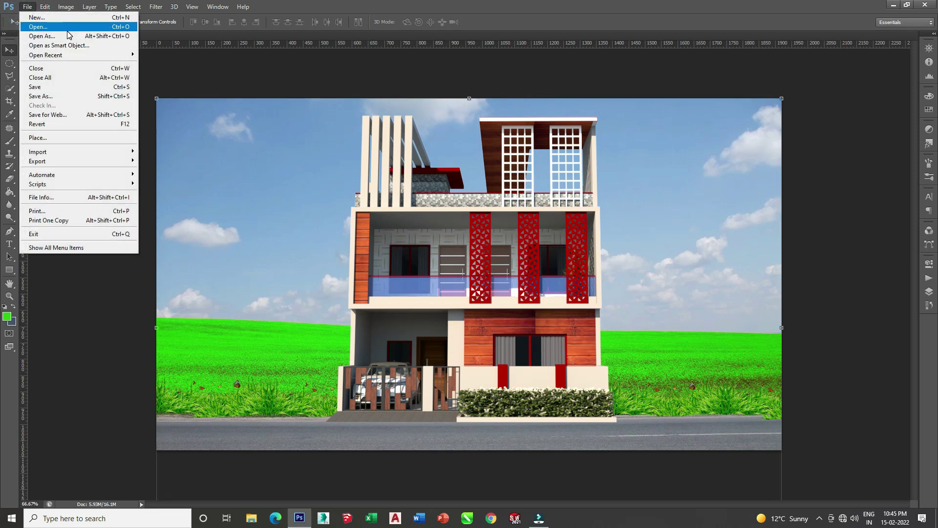
Step: Bring Palm-Tree-9.png in left of the house and enlarge it to about 137%
click(67, 30)
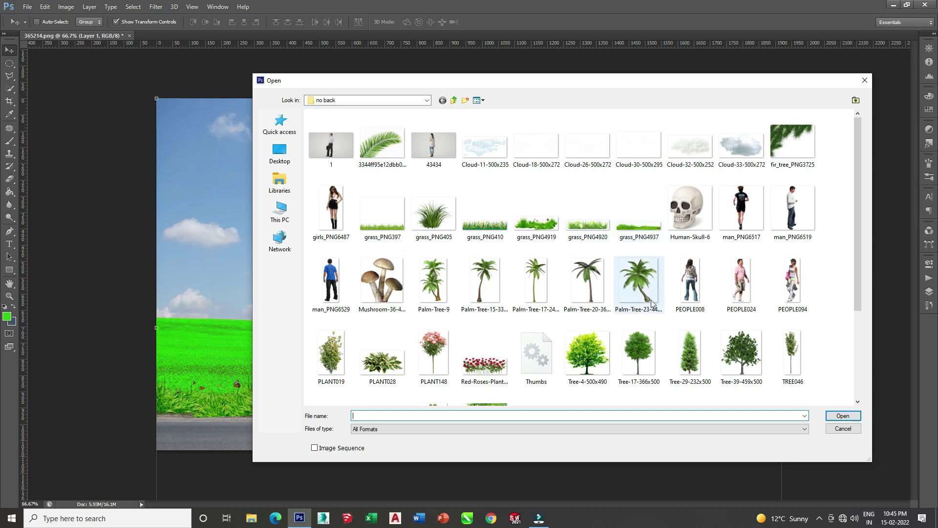
scroll(651, 303, down, 2)
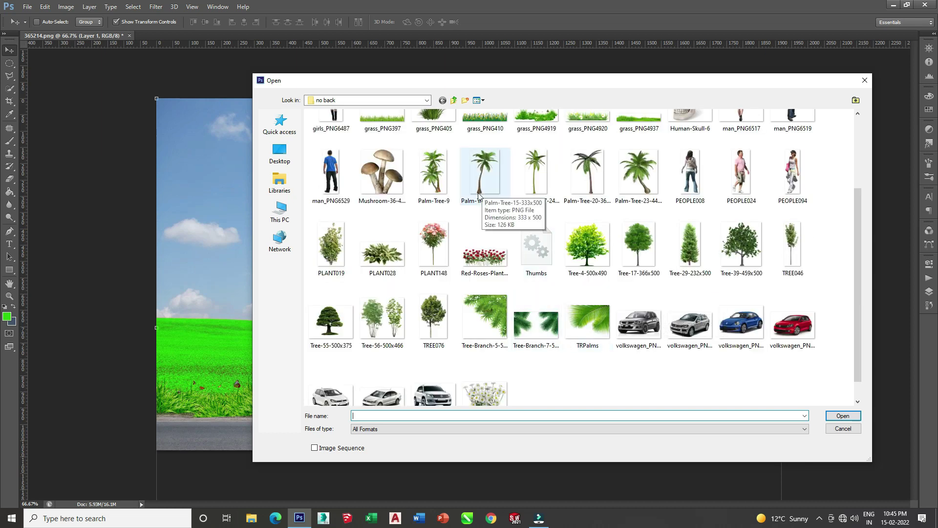
click(432, 193)
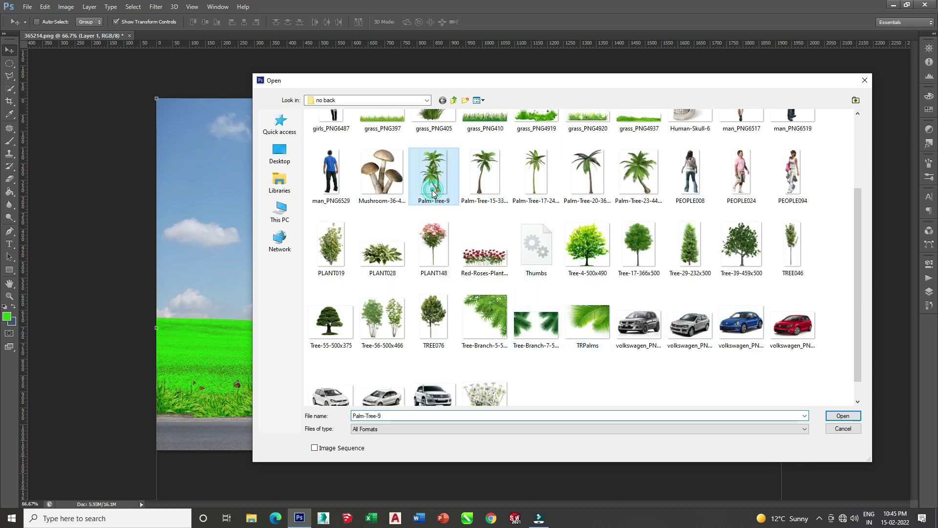
double_click(433, 193)
drag(83, 195, 204, 347)
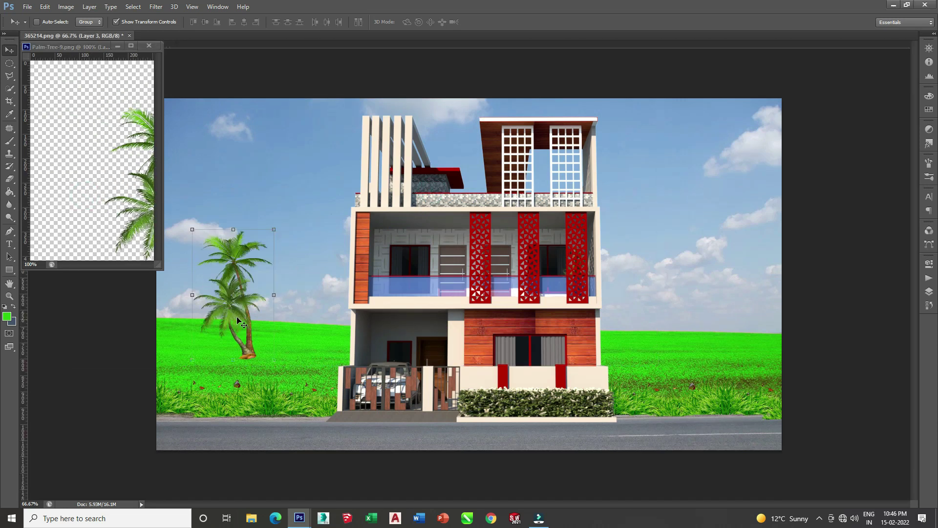
drag(203, 347, 200, 353)
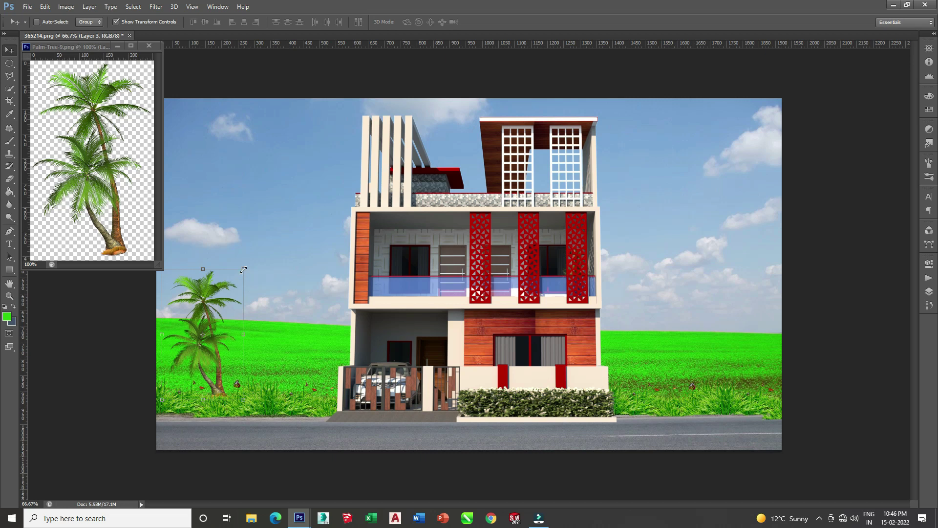
drag(244, 270, 264, 236)
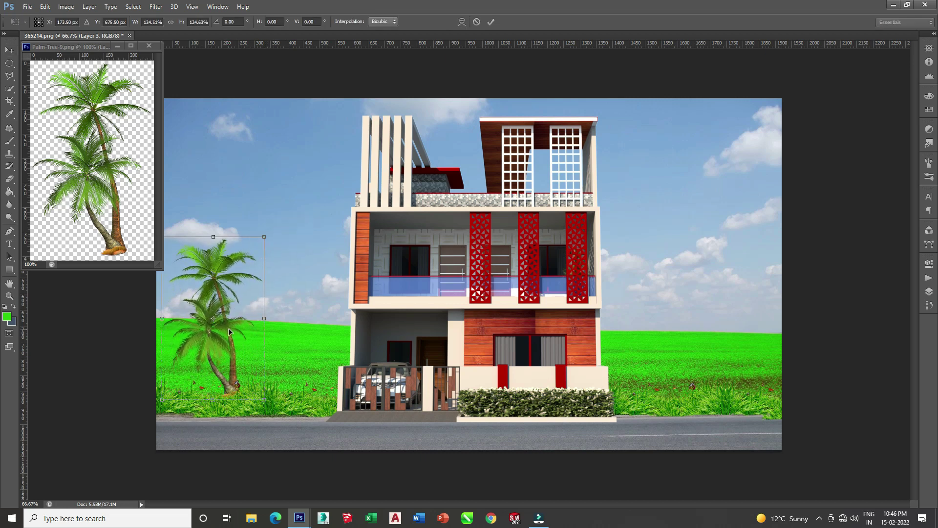
key(Escape)
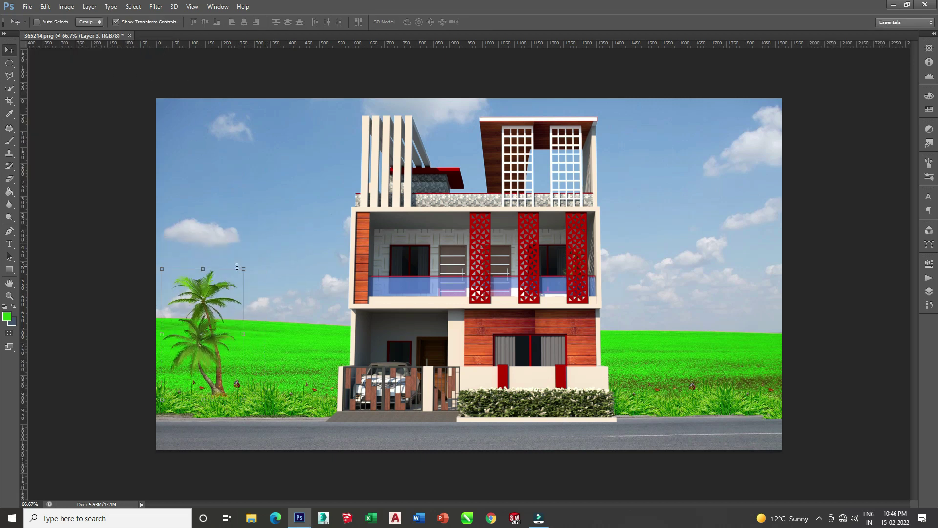
drag(244, 268, 274, 220)
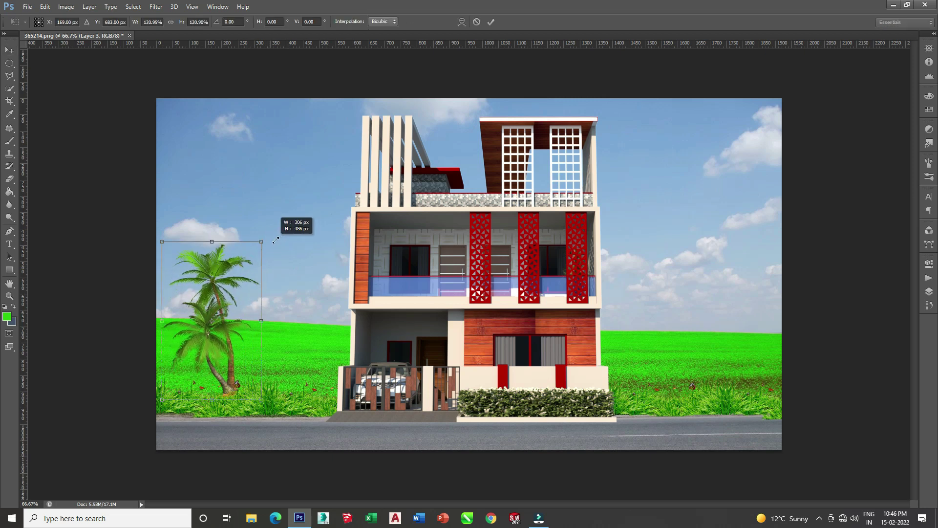
click(490, 21)
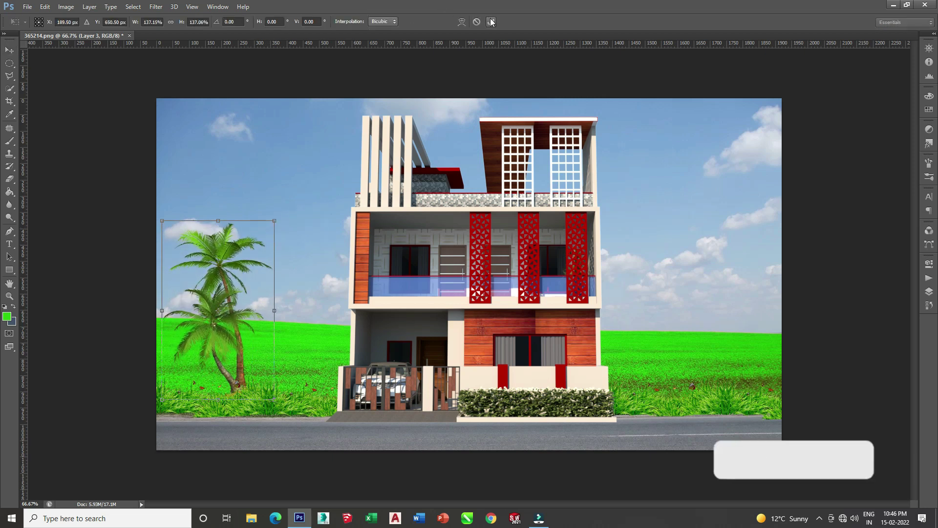
Step: Open the Tree-4 leafy tree image
click(27, 6)
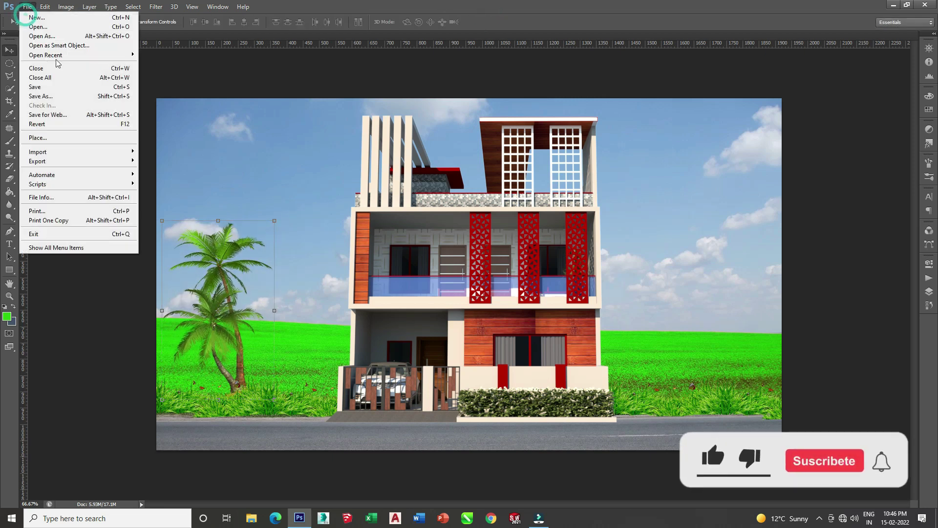
click(63, 30)
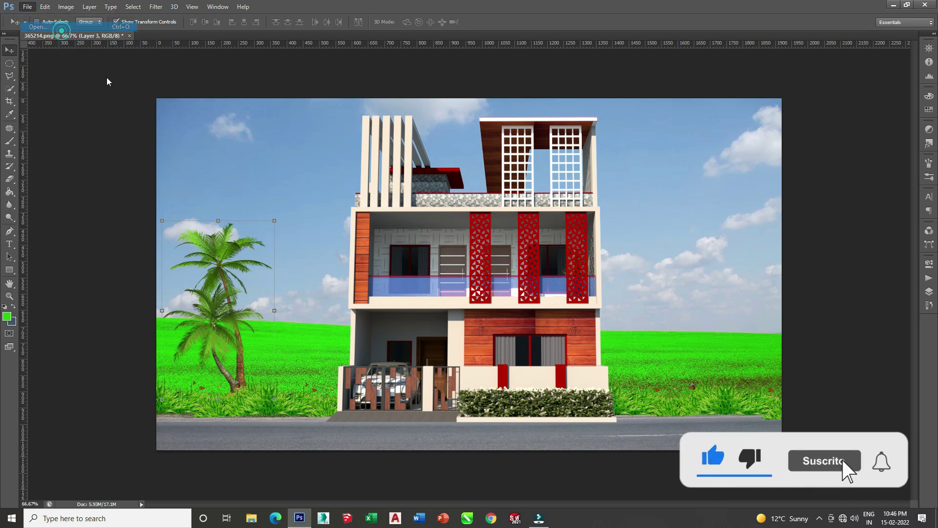
double_click(588, 374)
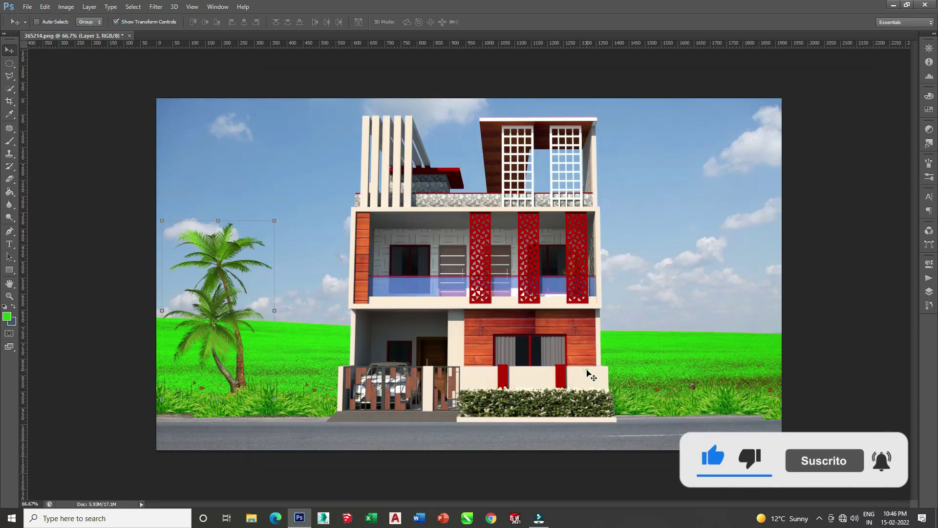
Step: Place and enlarge the Tree-4 leafy tree right of the house, then reopen the cutouts folder
mouse_move(499, 223)
mouse_down()
mouse_move(625, 250)
mouse_move(711, 284)
mouse_move(781, 287)
mouse_move(715, 285)
mouse_move(743, 290)
mouse_move(731, 293)
mouse_up()
click(269, 46)
mouse_move(775, 240)
mouse_down()
mouse_move(814, 195)
mouse_move(807, 205)
mouse_up()
click(27, 7)
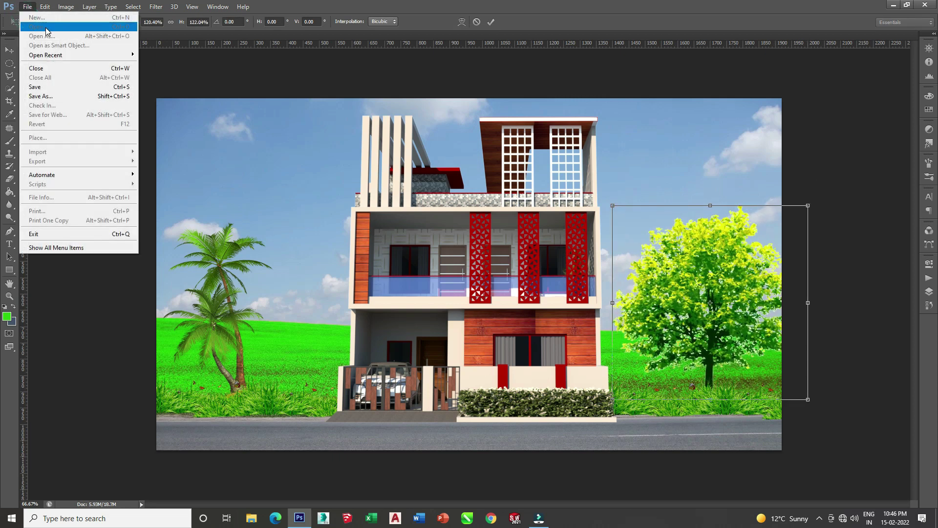
key(Escape)
click(492, 21)
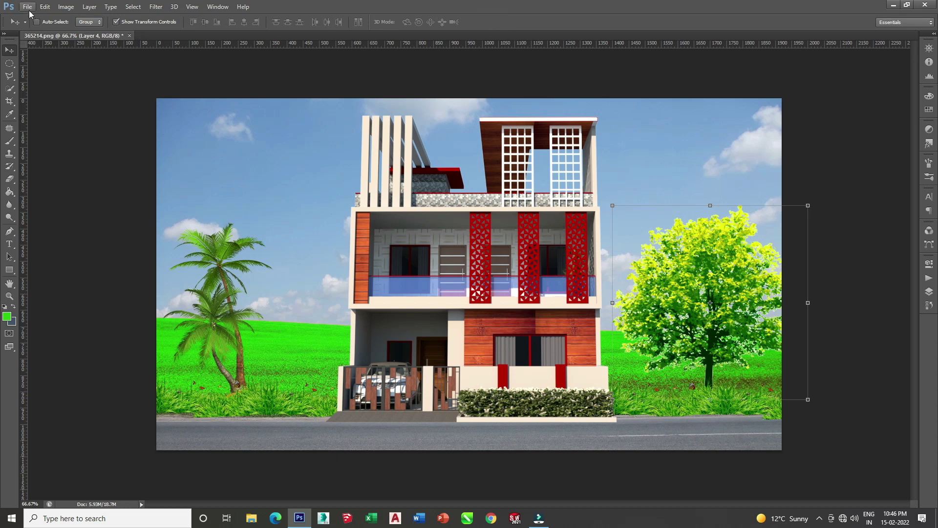
click(28, 8)
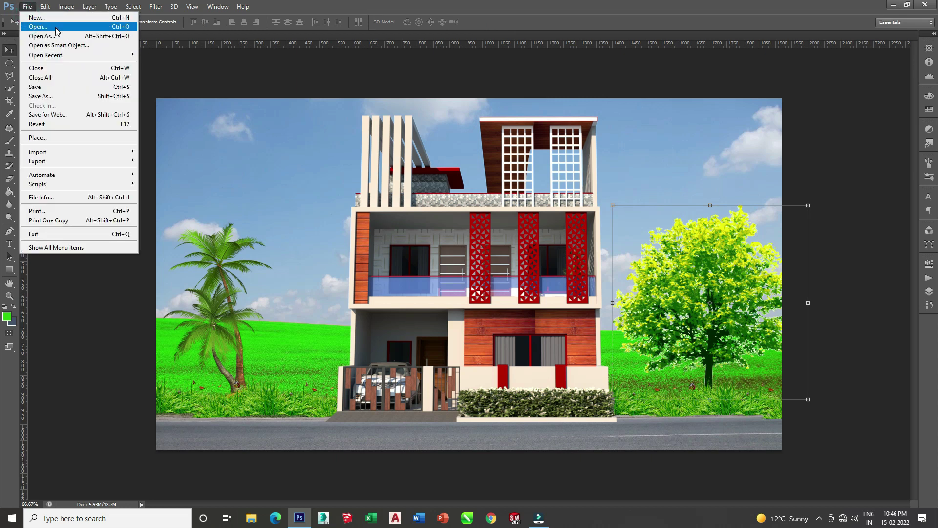
click(38, 26)
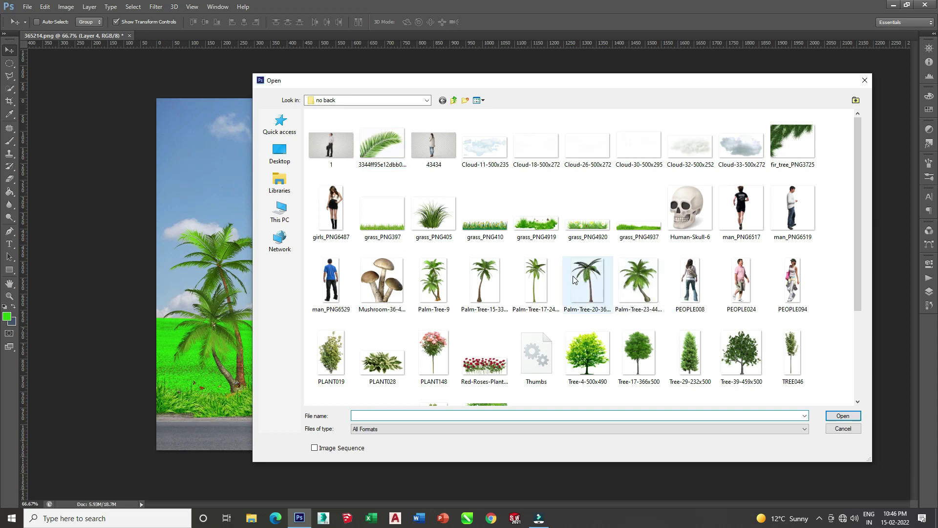
Step: Add the Tree-29 conifer, scaled to about 132%, between the palm and the house
double_click(691, 359)
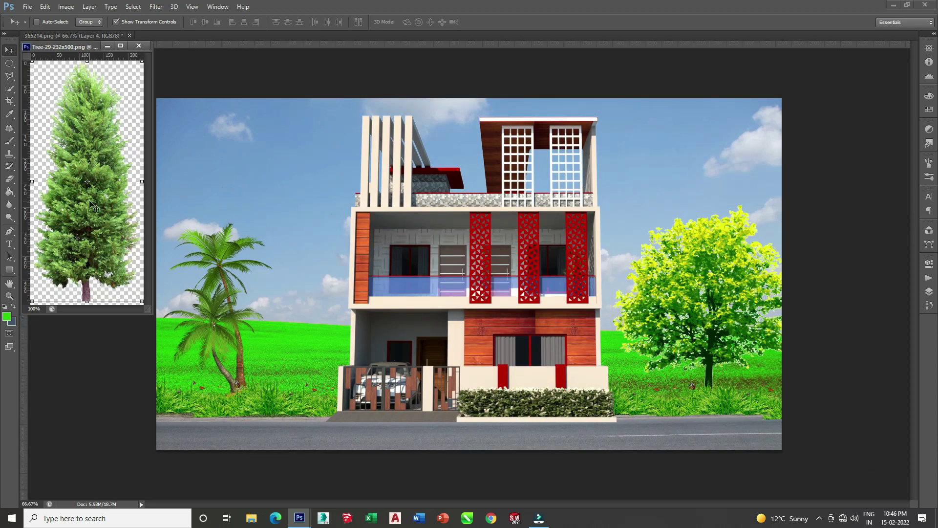
drag(207, 185, 263, 287)
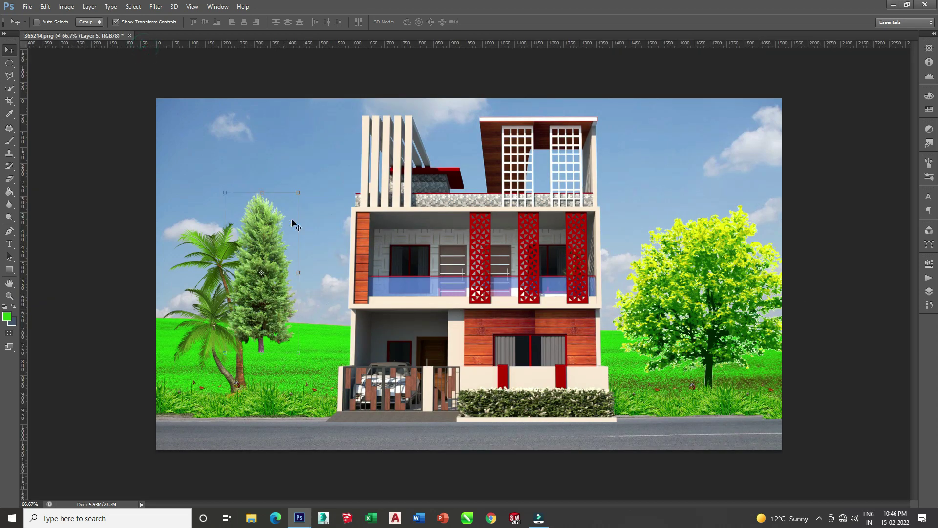
shift+drag(300, 187, 355, 189)
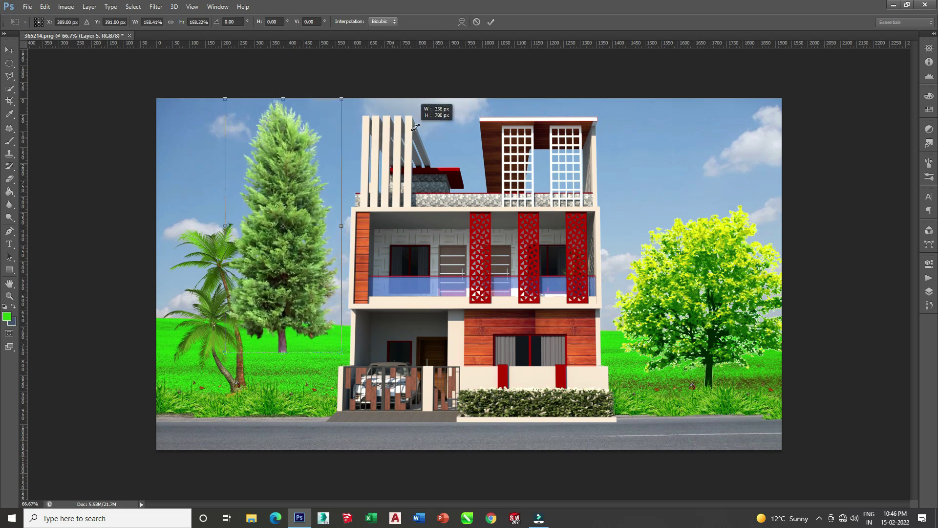
drag(332, 226, 339, 246)
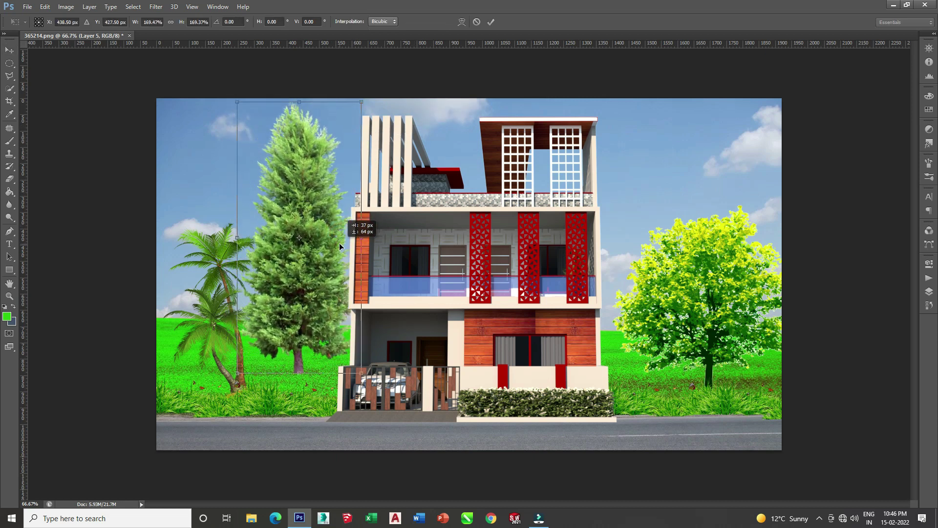
shift+drag(362, 102, 334, 161)
drag(300, 251, 313, 246)
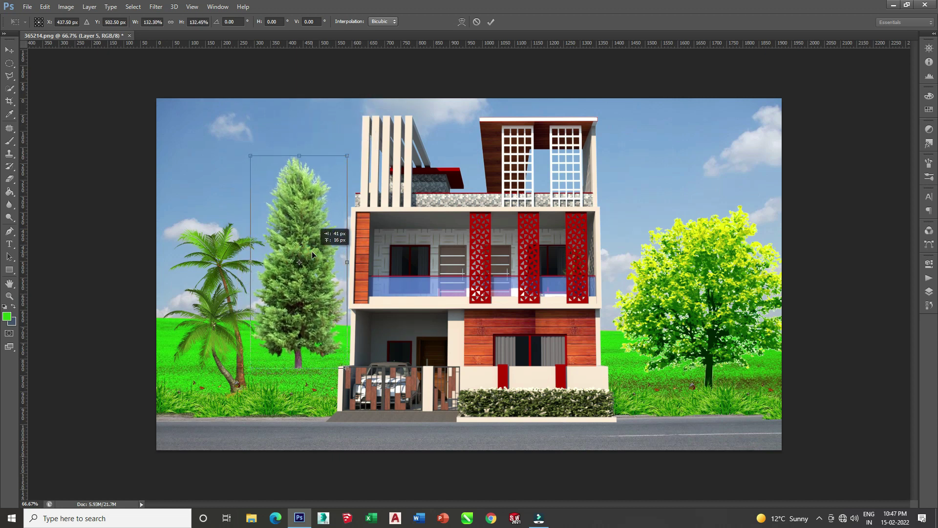
click(10, 50)
click(432, 193)
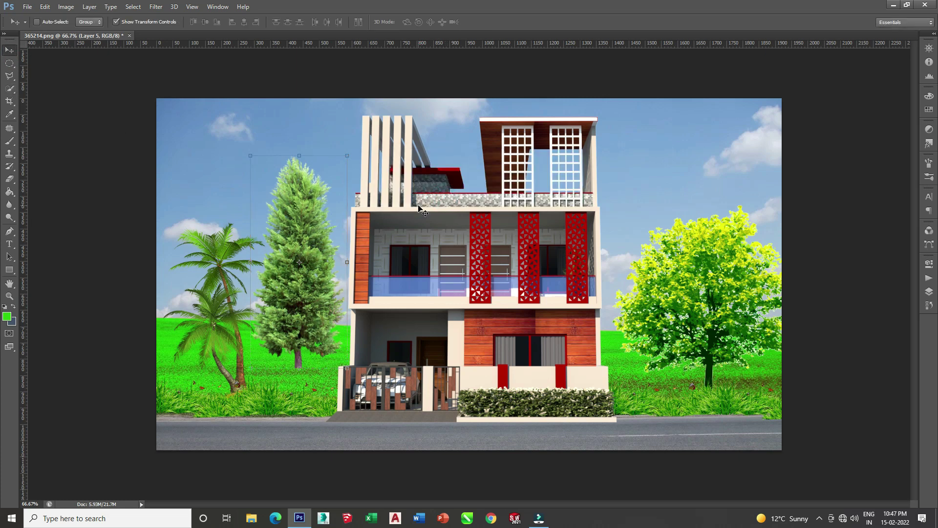
click(19, 8)
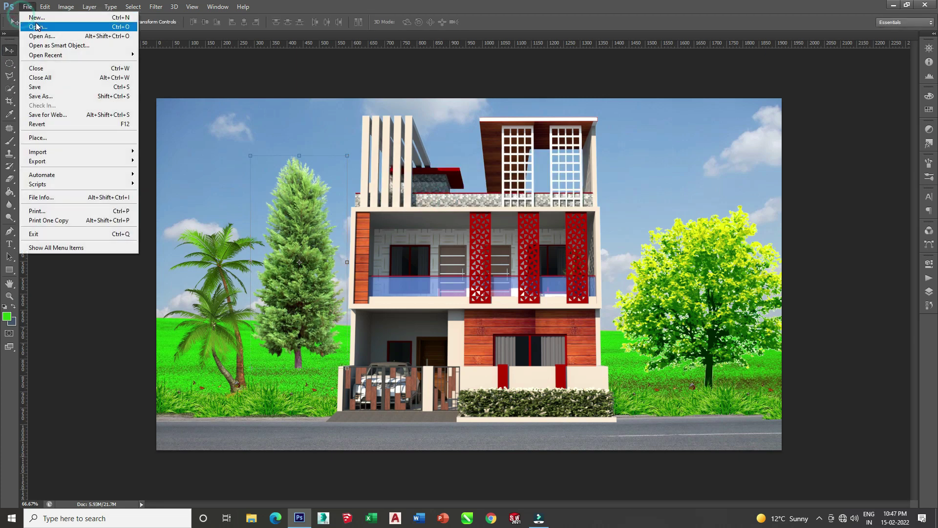
Step: Bring Tree-Branch-5-500x494.png into the house render and hang it at the top-right corner of the sky
click(29, 23)
scroll(562, 268, down, 3)
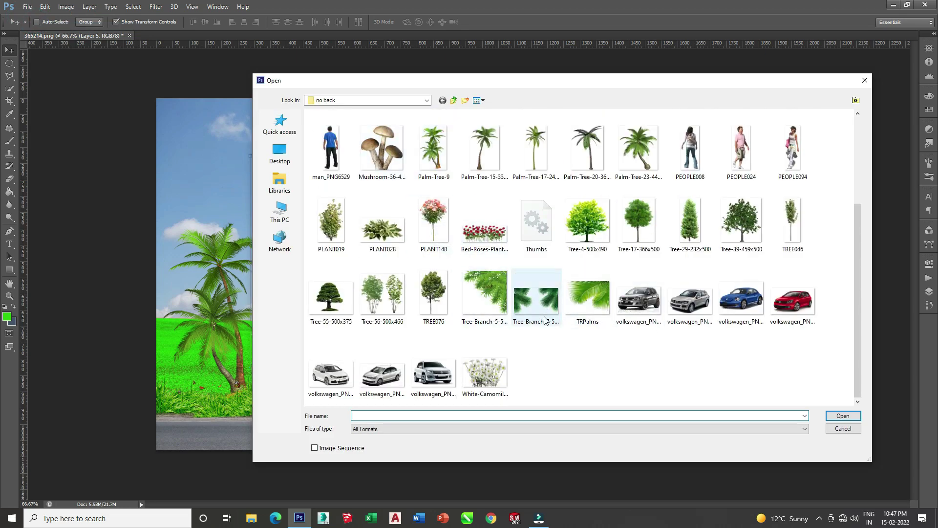
double_click(479, 307)
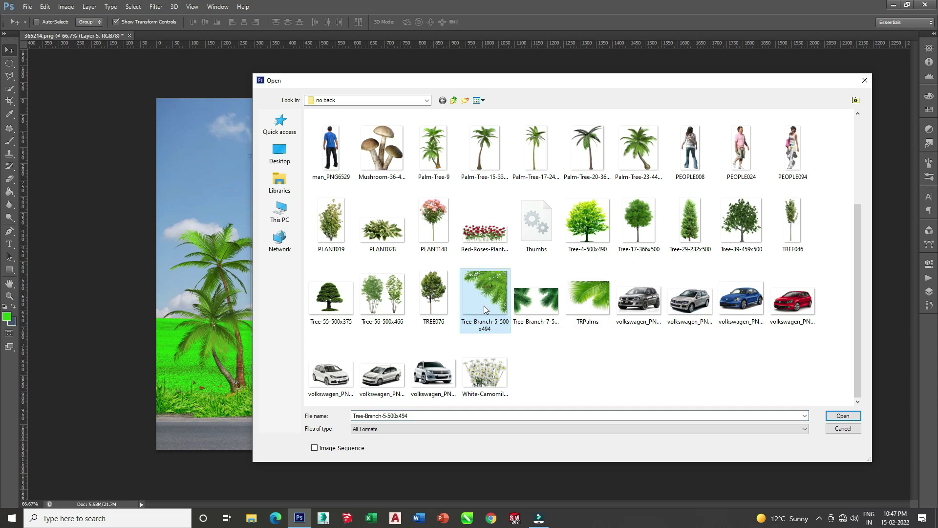
drag(119, 140, 545, 177)
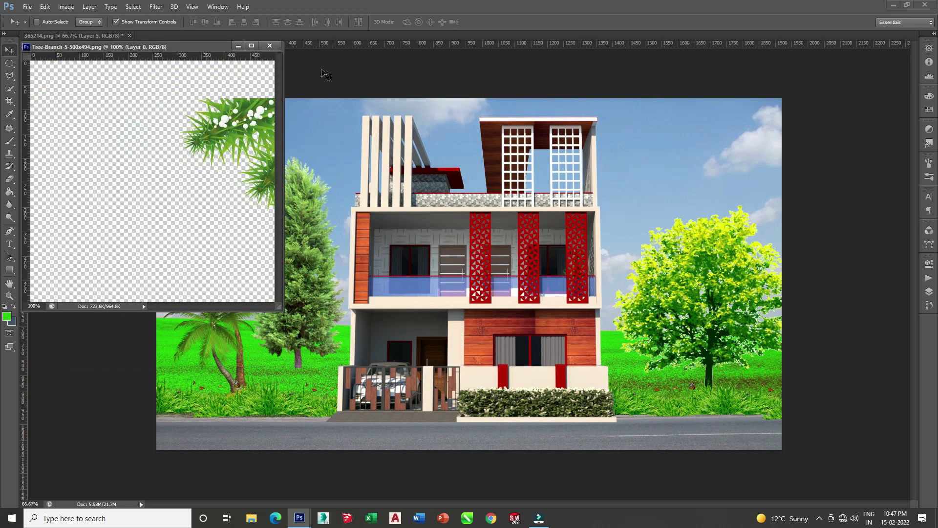
click(271, 47)
mouse_move(617, 180)
mouse_down()
mouse_move(775, 145)
mouse_move(776, 137)
mouse_up()
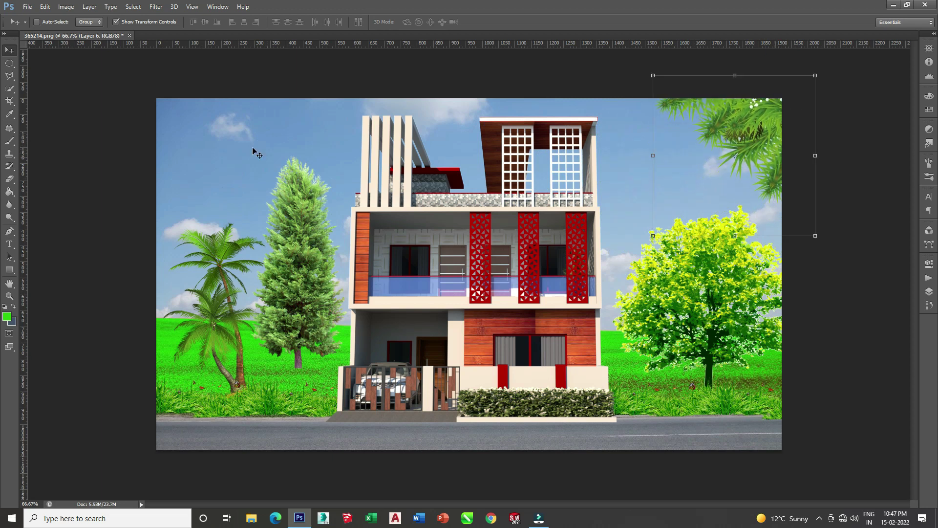
Step: Open 01.png from the 42 Green Tree Branch Photo Overlays in png folder
click(28, 6)
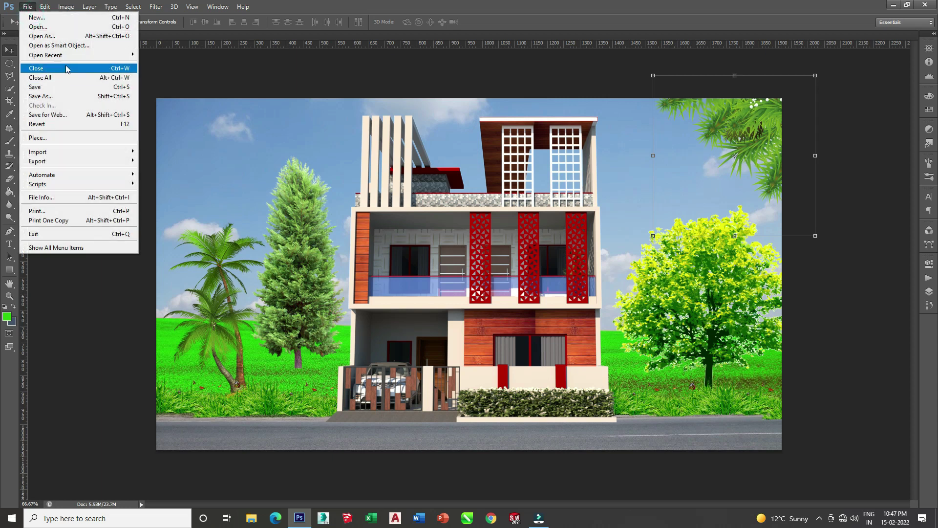
click(49, 37)
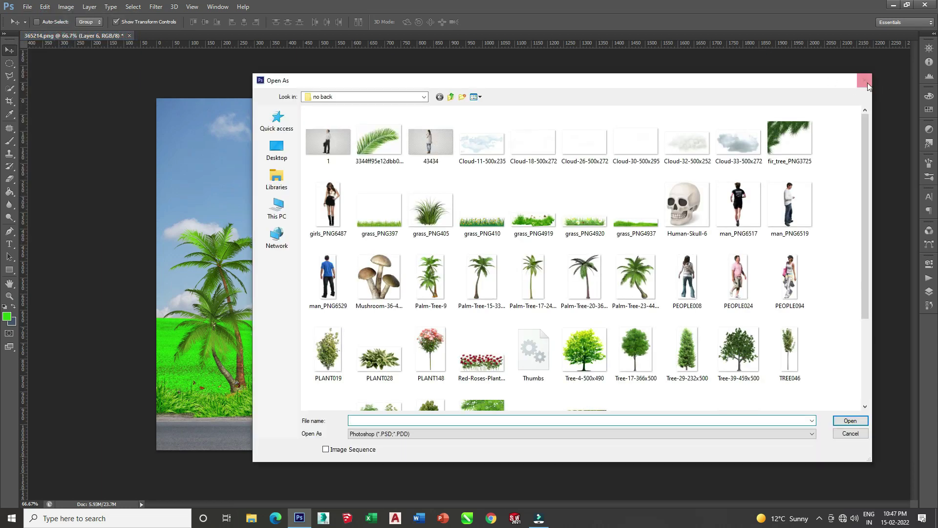
click(868, 87)
click(28, 6)
click(39, 27)
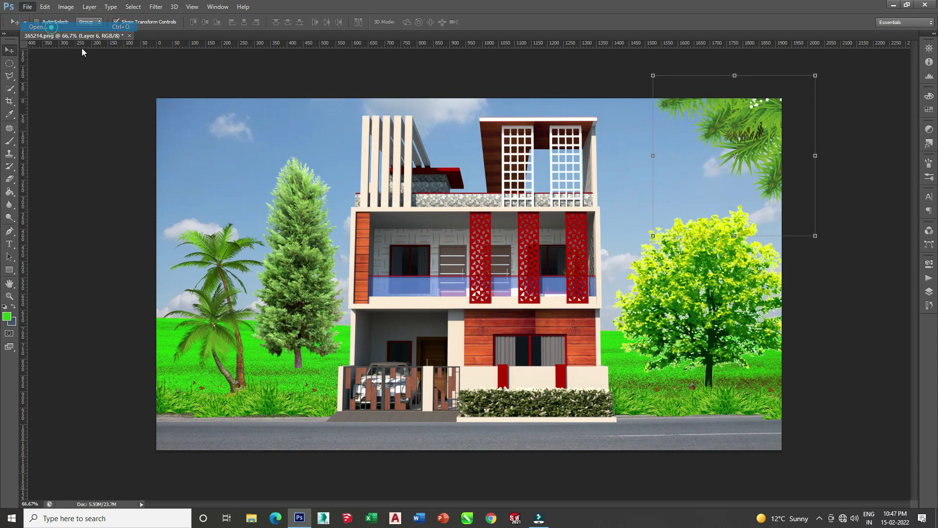
click(443, 100)
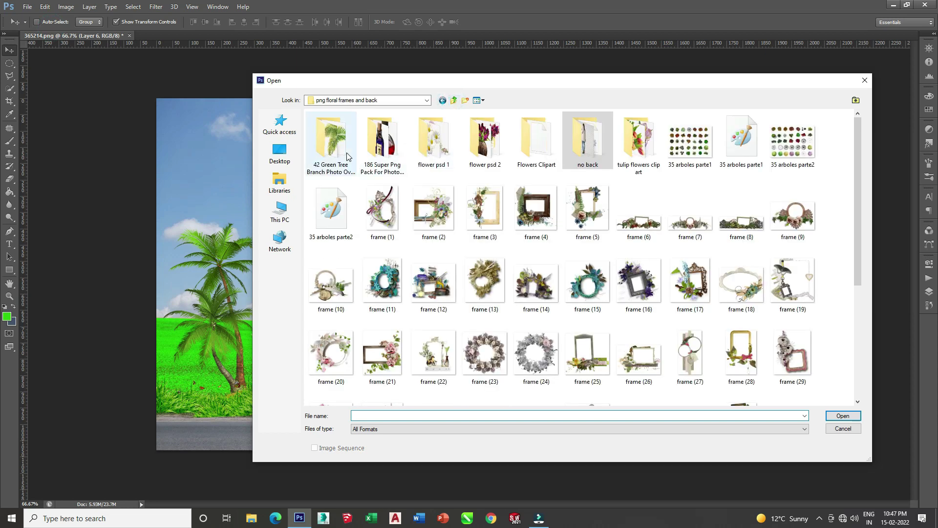
double_click(348, 156)
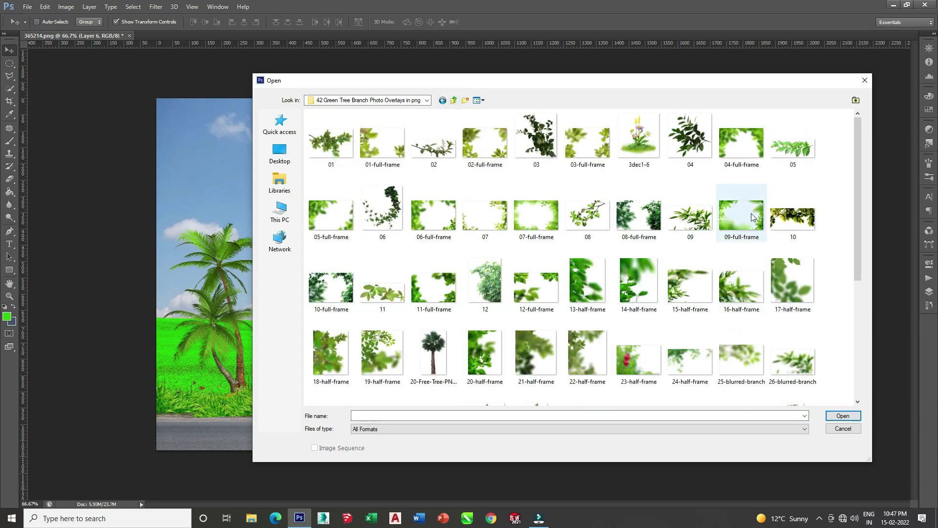
scroll(659, 318, down, 2)
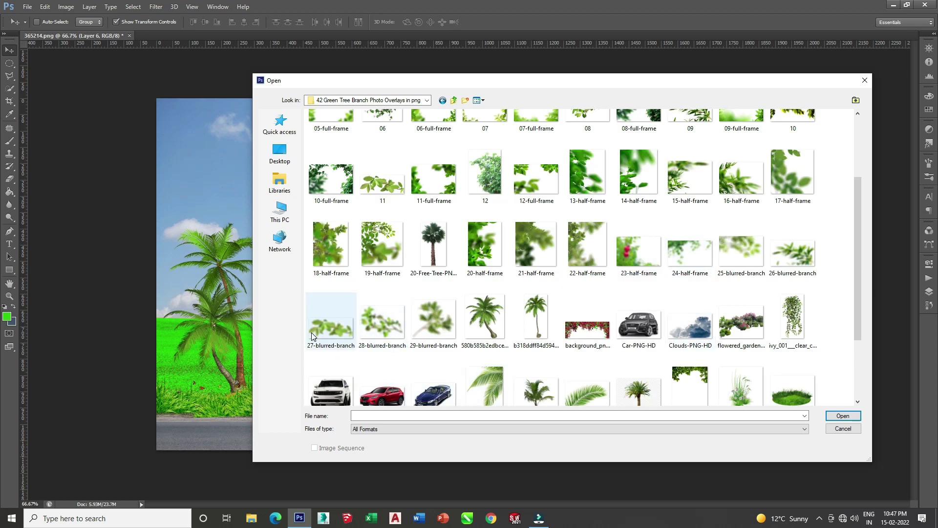
scroll(359, 234, up, 2)
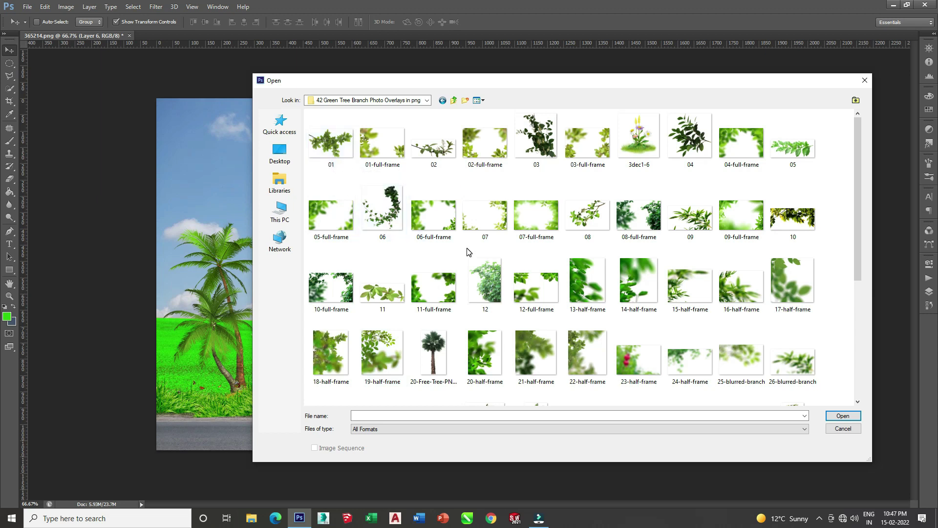
double_click(338, 153)
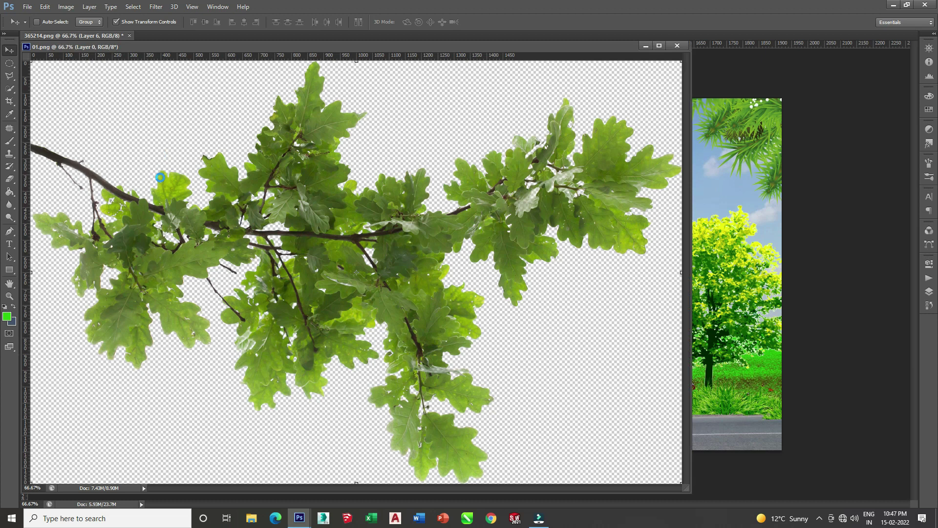
Step: Move the oak branch into the render, scale it to about 30%, and place it top-left
drag(213, 226, 797, 227)
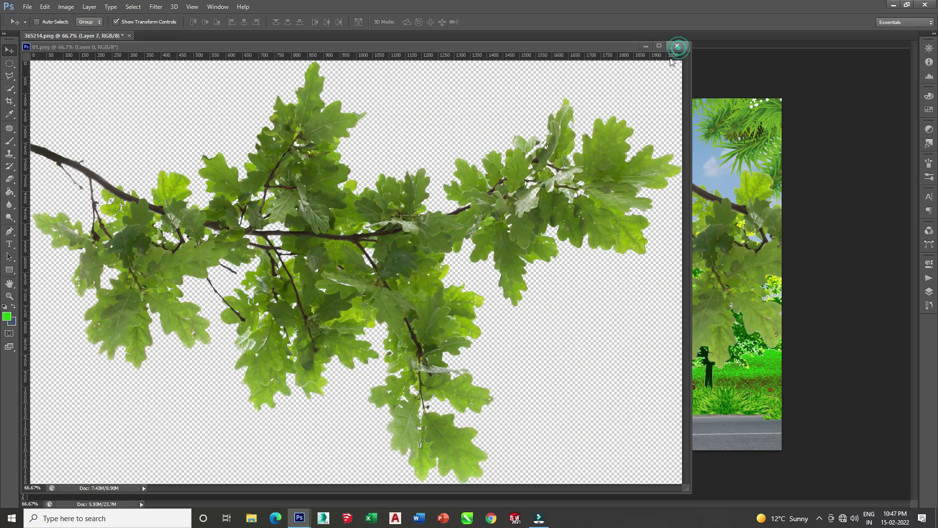
click(677, 46)
drag(641, 212, 78, 172)
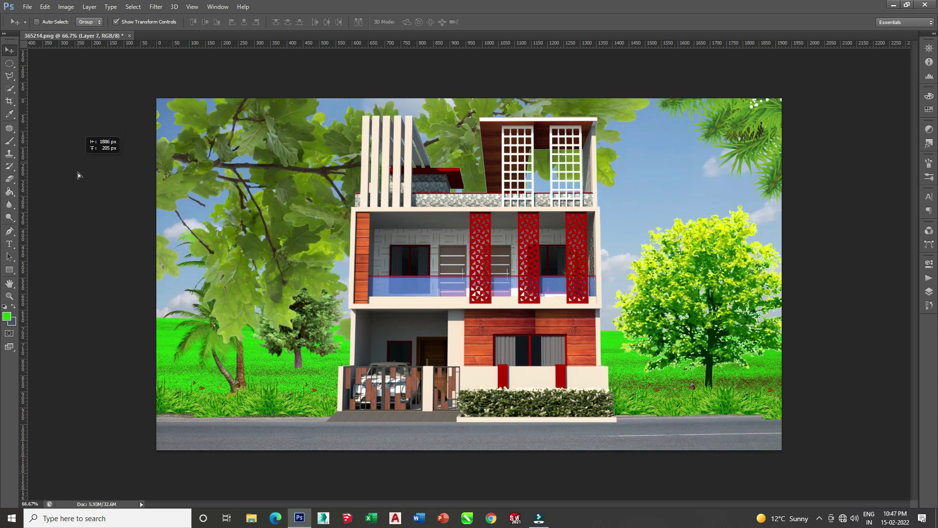
mouse_move(654, 120)
mouse_down()
mouse_move(664, 90)
mouse_move(157, 357)
mouse_up()
mouse_move(180, 414)
mouse_down()
mouse_move(230, 285)
mouse_move(258, 137)
mouse_up()
drag(247, 94, 212, 88)
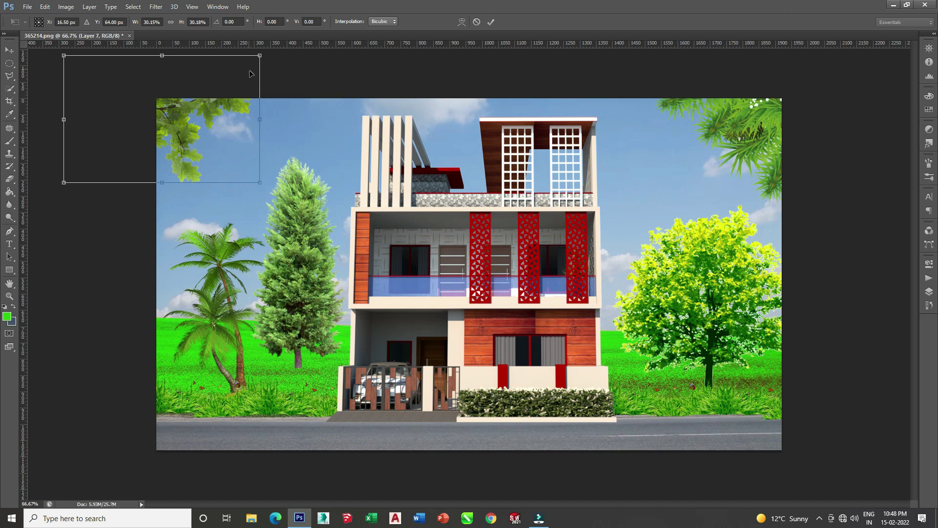
drag(184, 112, 214, 132)
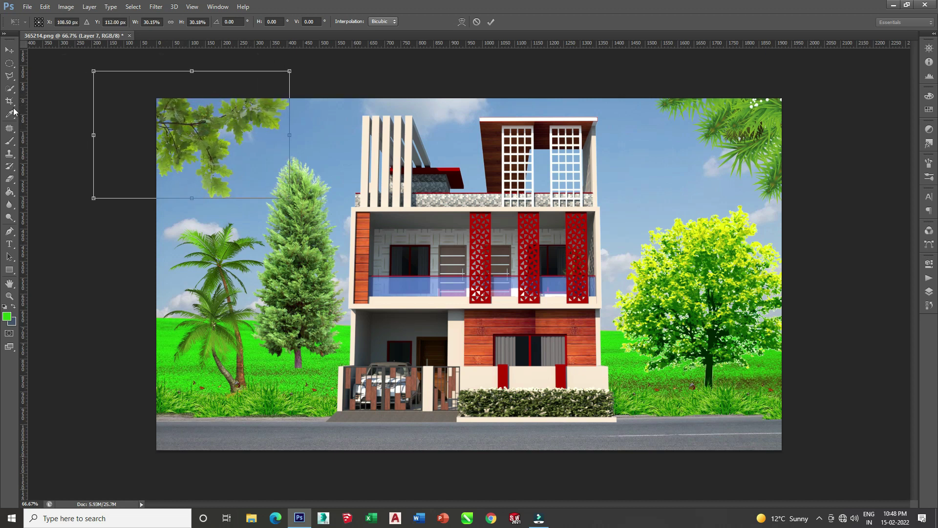
Step: Commit the branch transform and select the house layer, Layer 0
click(8, 44)
click(437, 198)
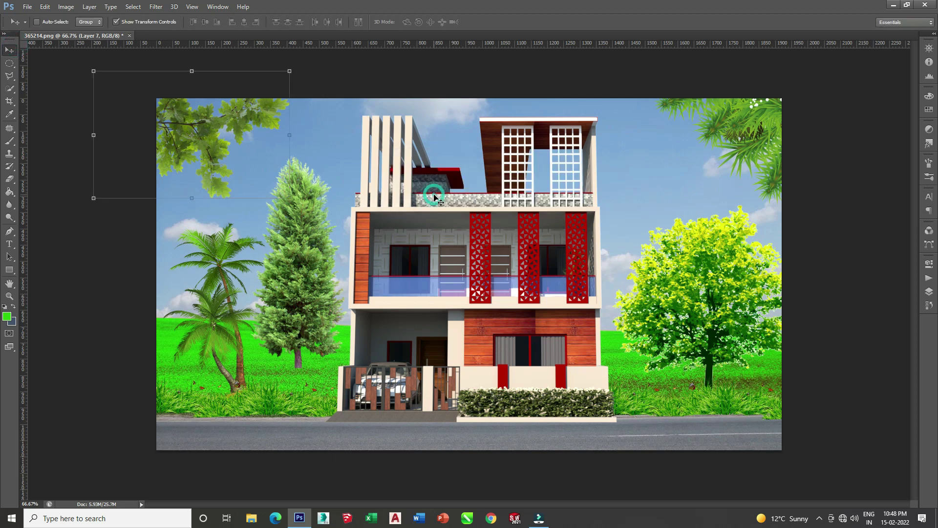
right_click(435, 197)
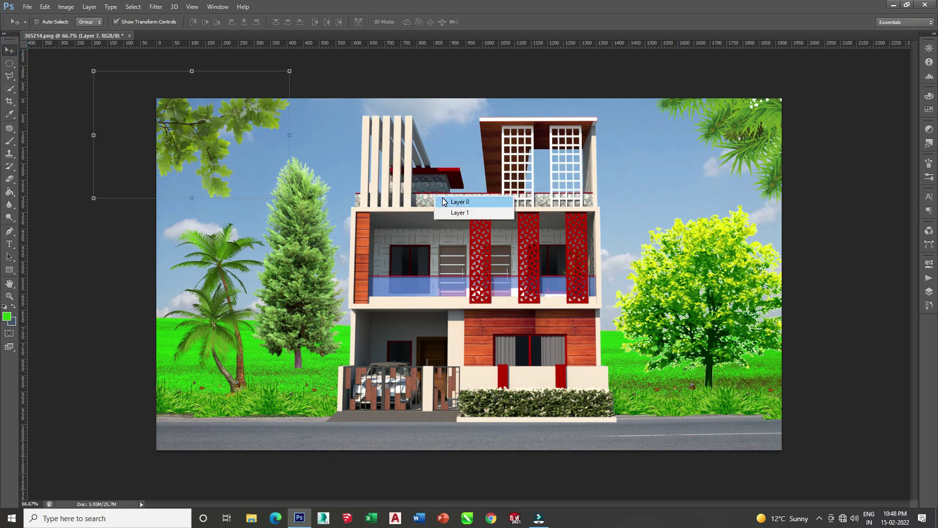
click(443, 201)
click(89, 7)
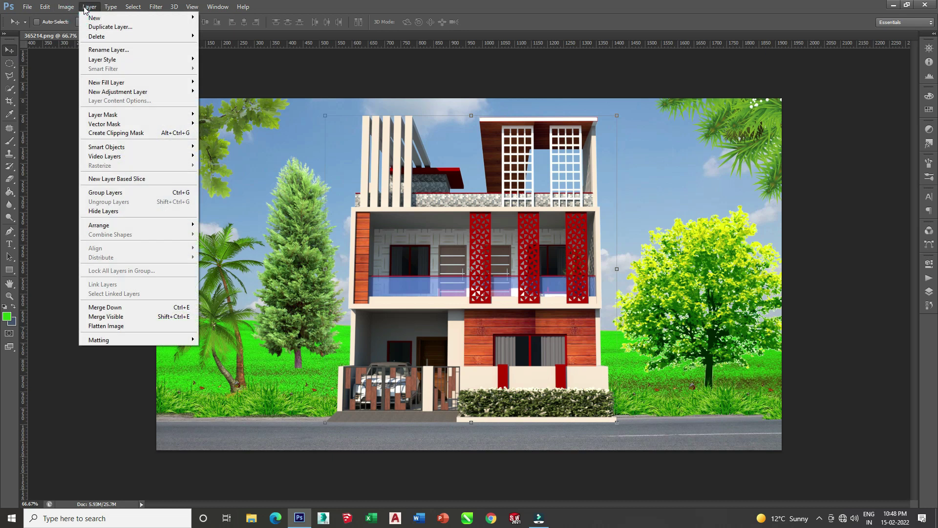
mouse_move(110, 31)
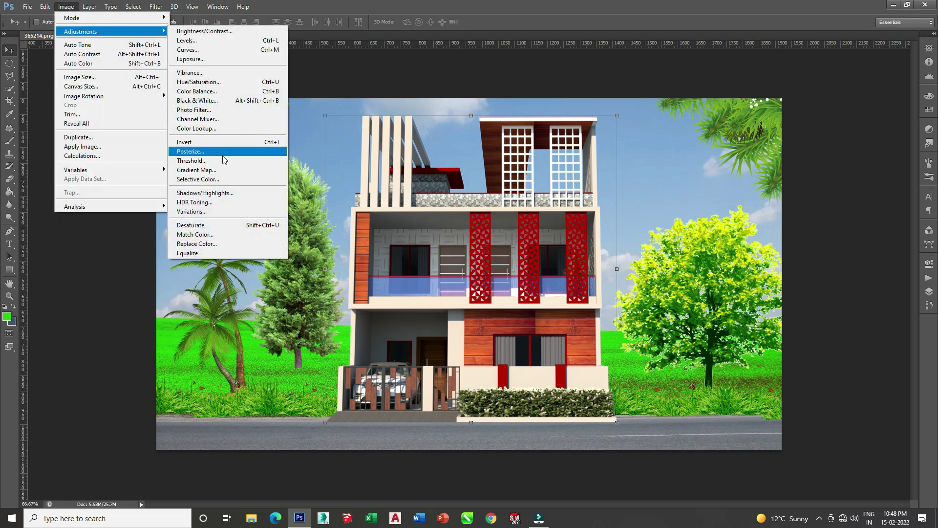
Step: Apply Shadows/Highlights to Layer 0, then Levels with inputs 0, 0.79 and 206
click(226, 193)
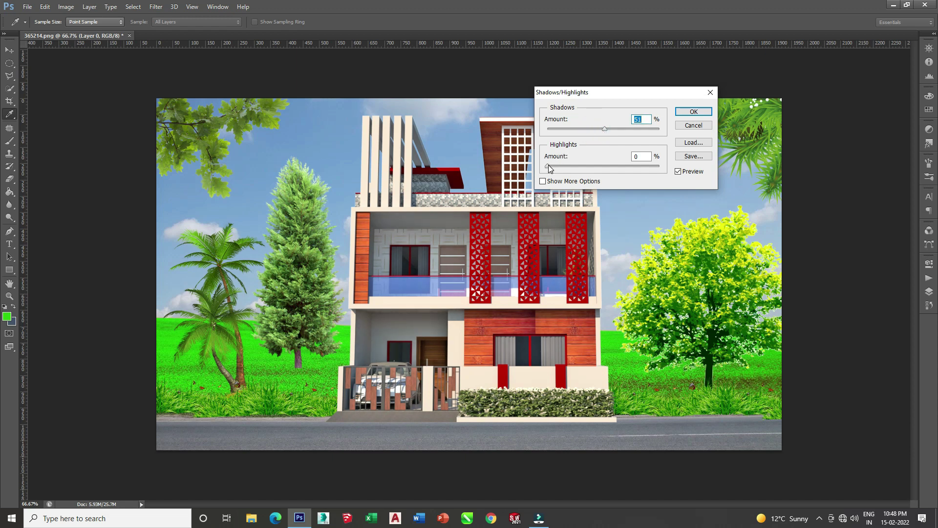
click(694, 111)
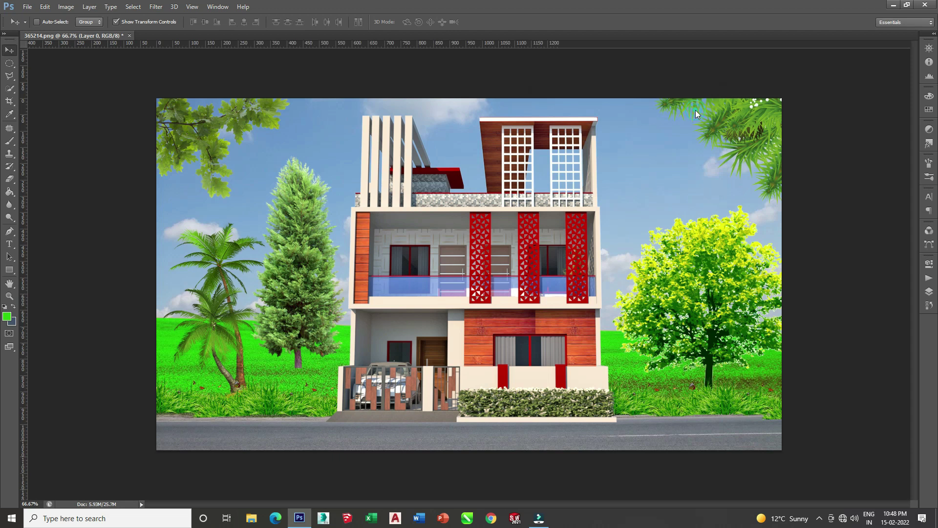
click(90, 6)
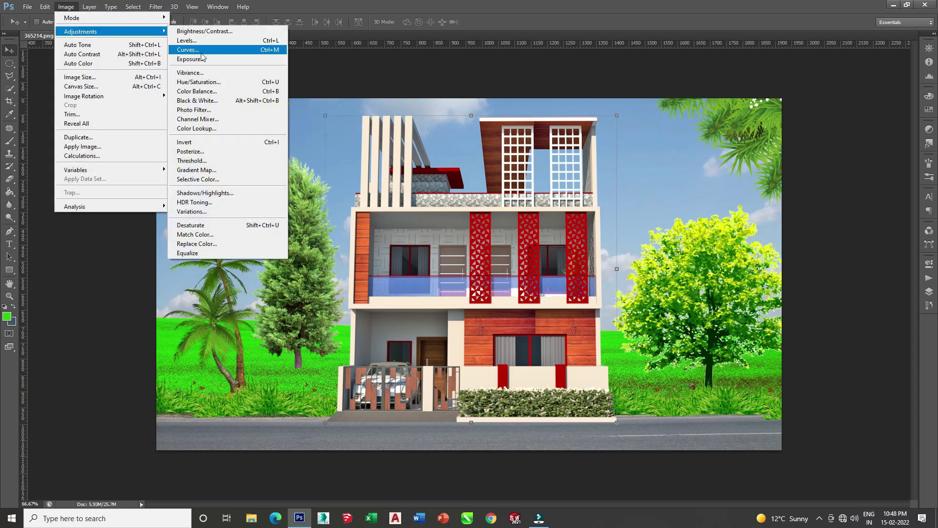
click(205, 42)
mouse_move(217, 57)
mouse_down()
mouse_move(715, 103)
mouse_move(752, 97)
mouse_up()
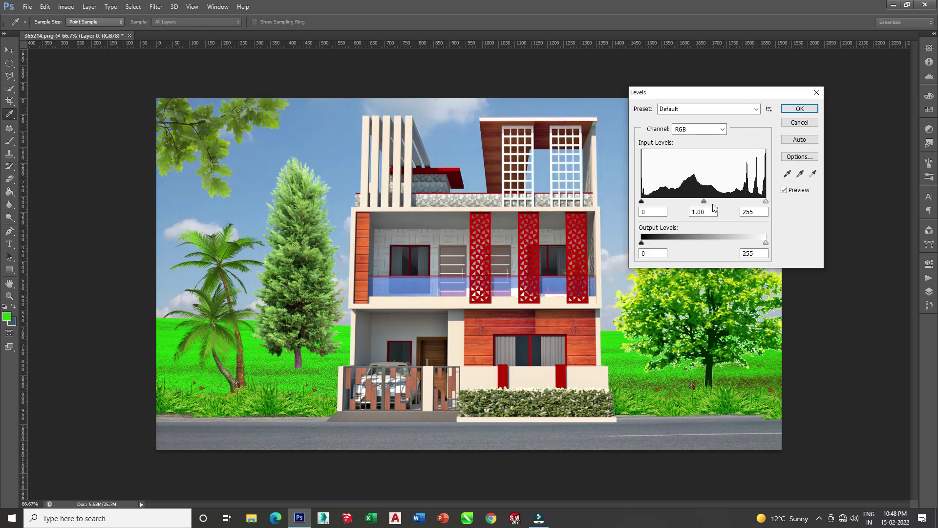
mouse_move(766, 201)
mouse_down()
mouse_move(745, 201)
mouse_move(743, 210)
mouse_up()
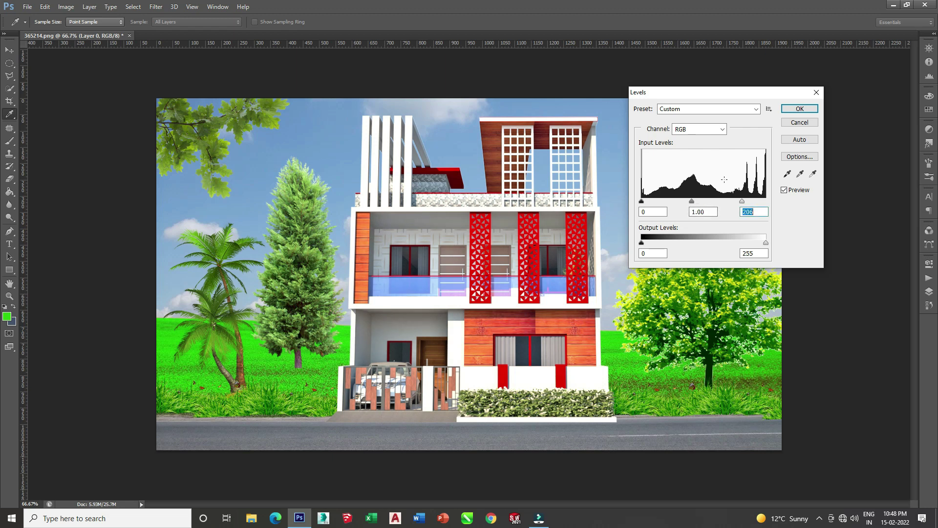
drag(691, 201, 700, 203)
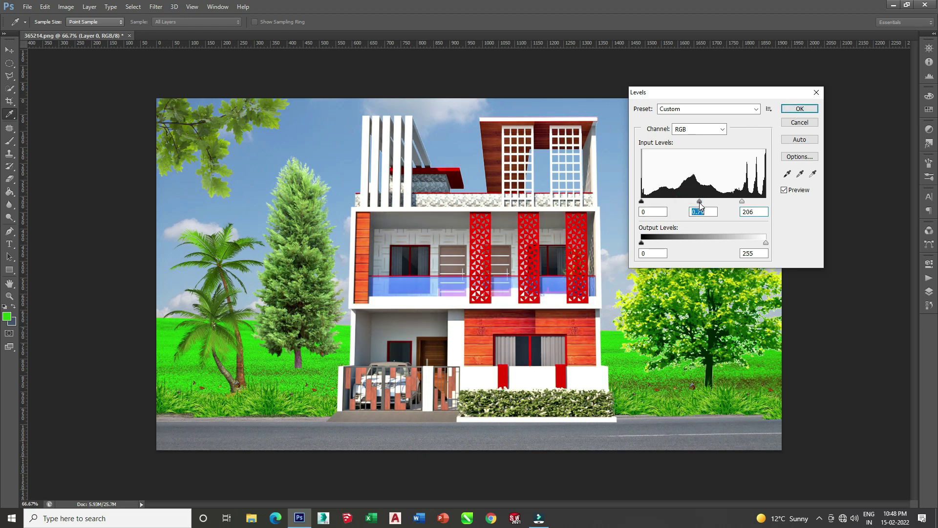
click(788, 109)
key(v)
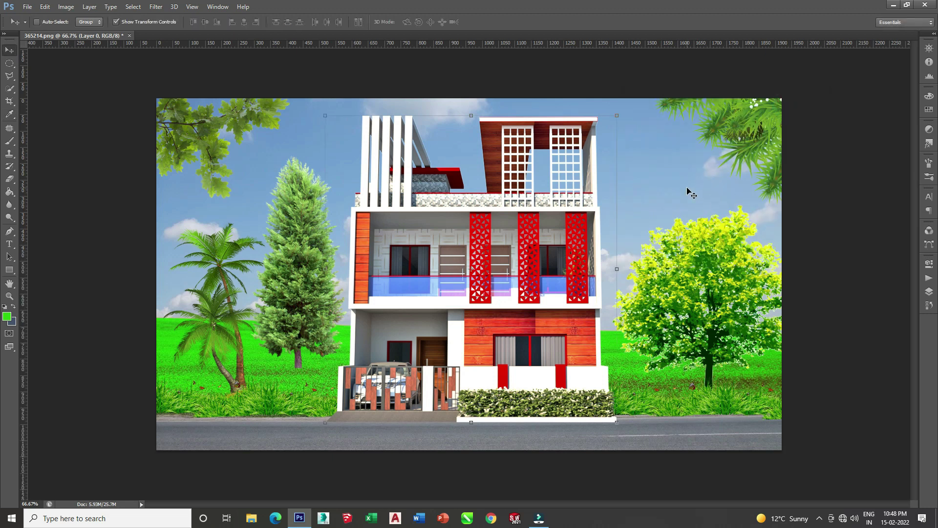